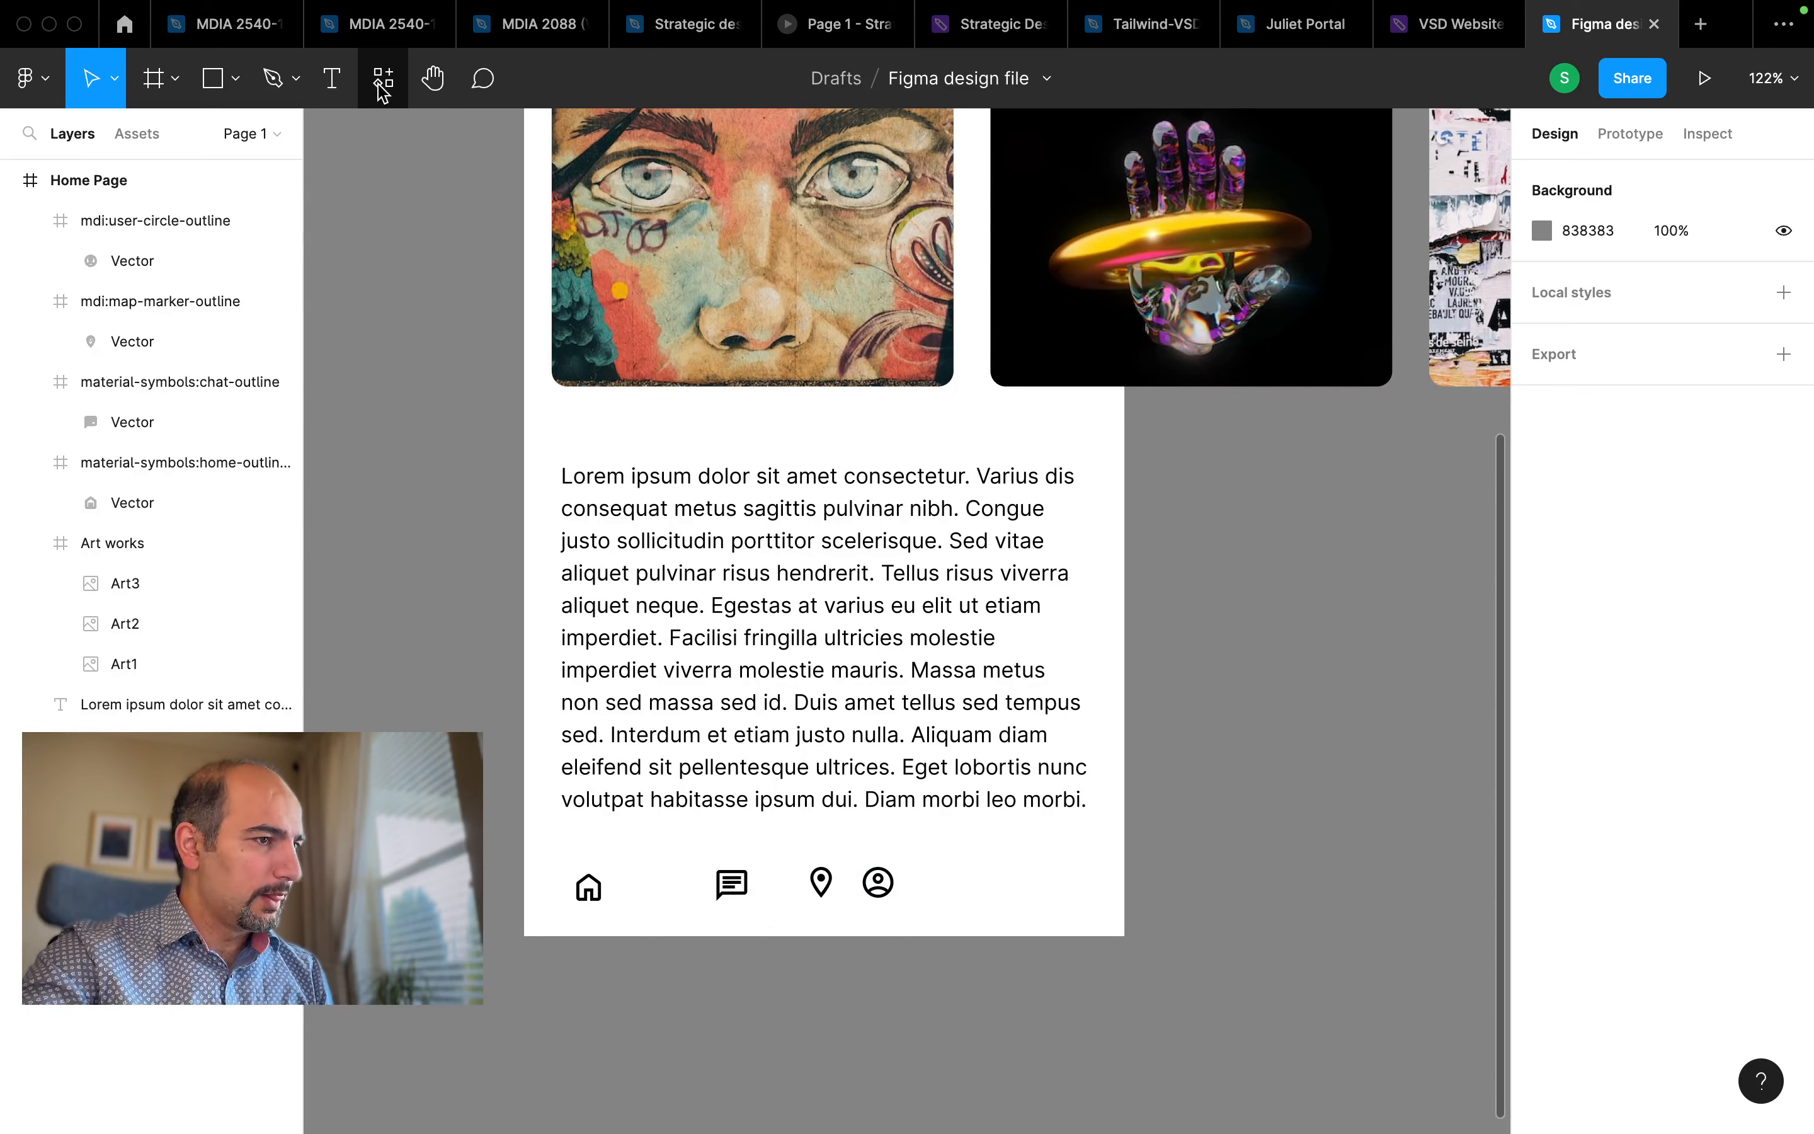
Run the Iconify plugin and search its icon library for "Notification"
click(381, 87)
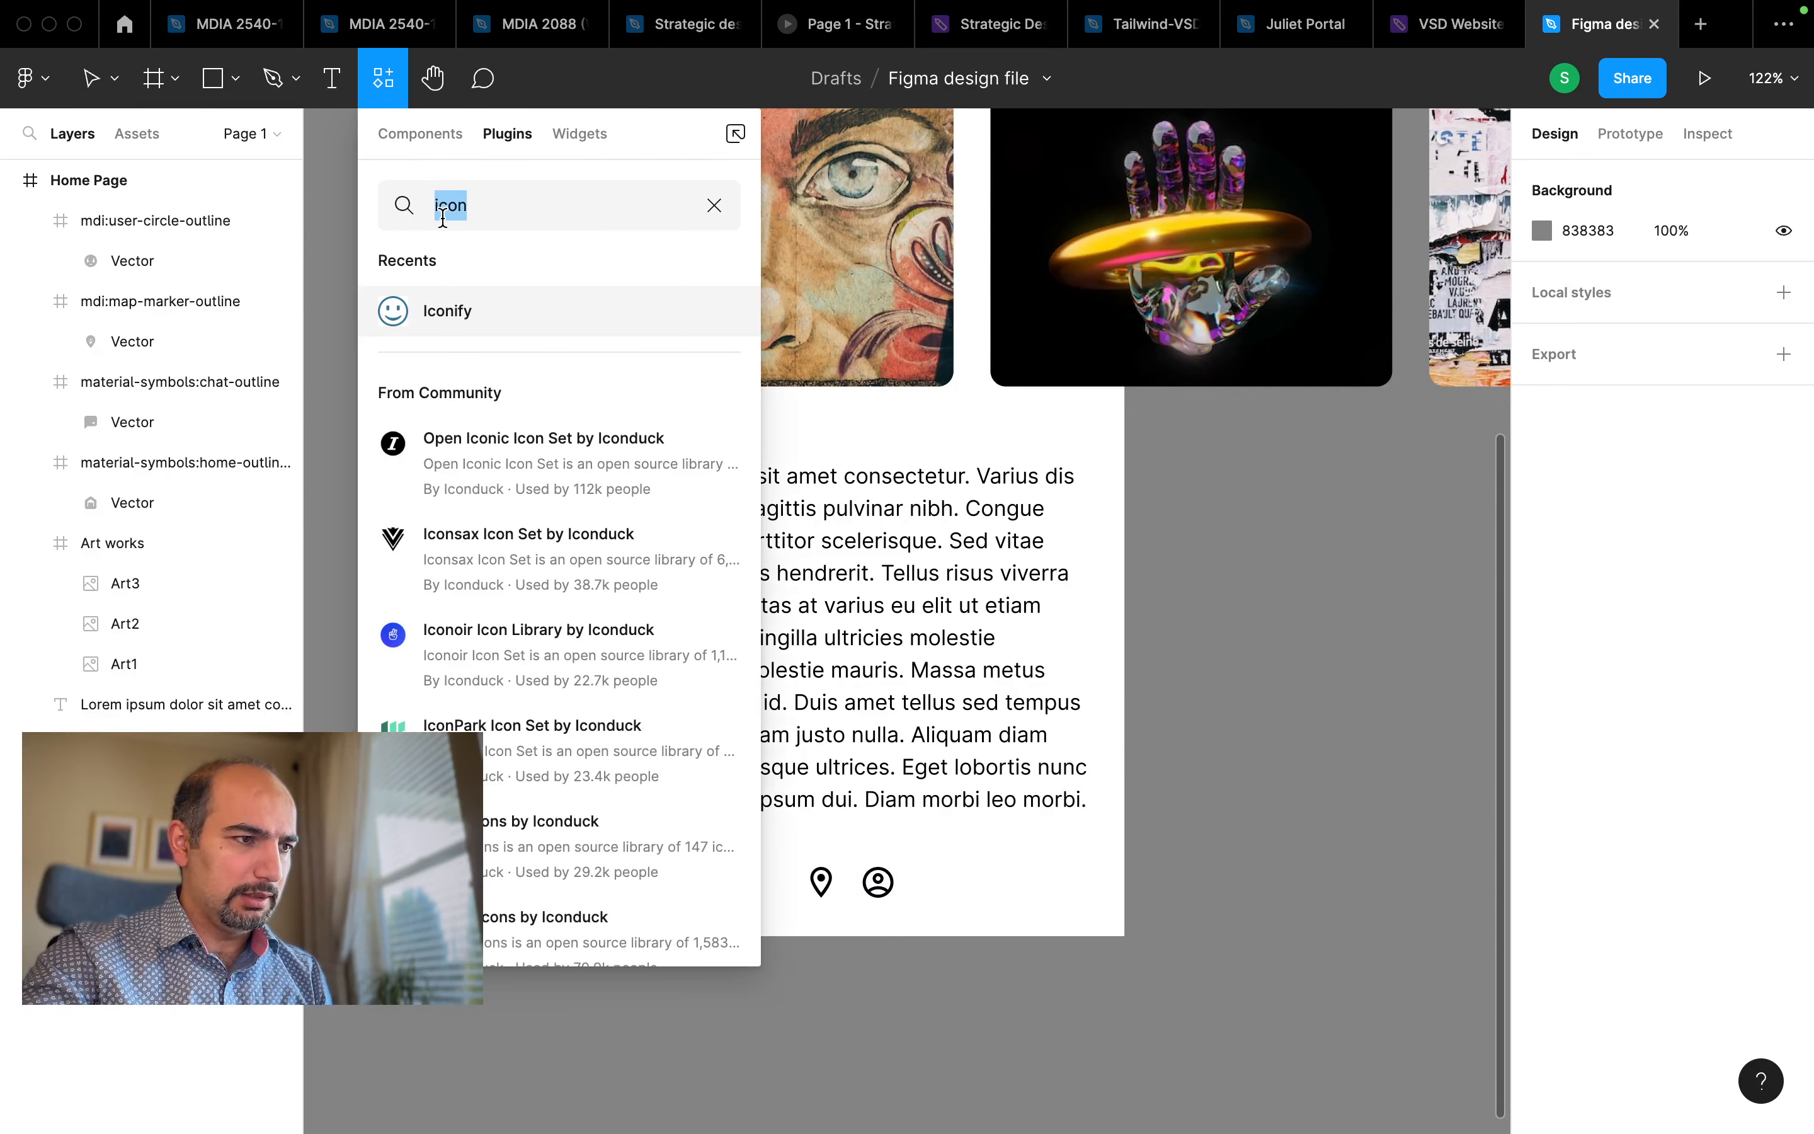
click(472, 202)
click(714, 311)
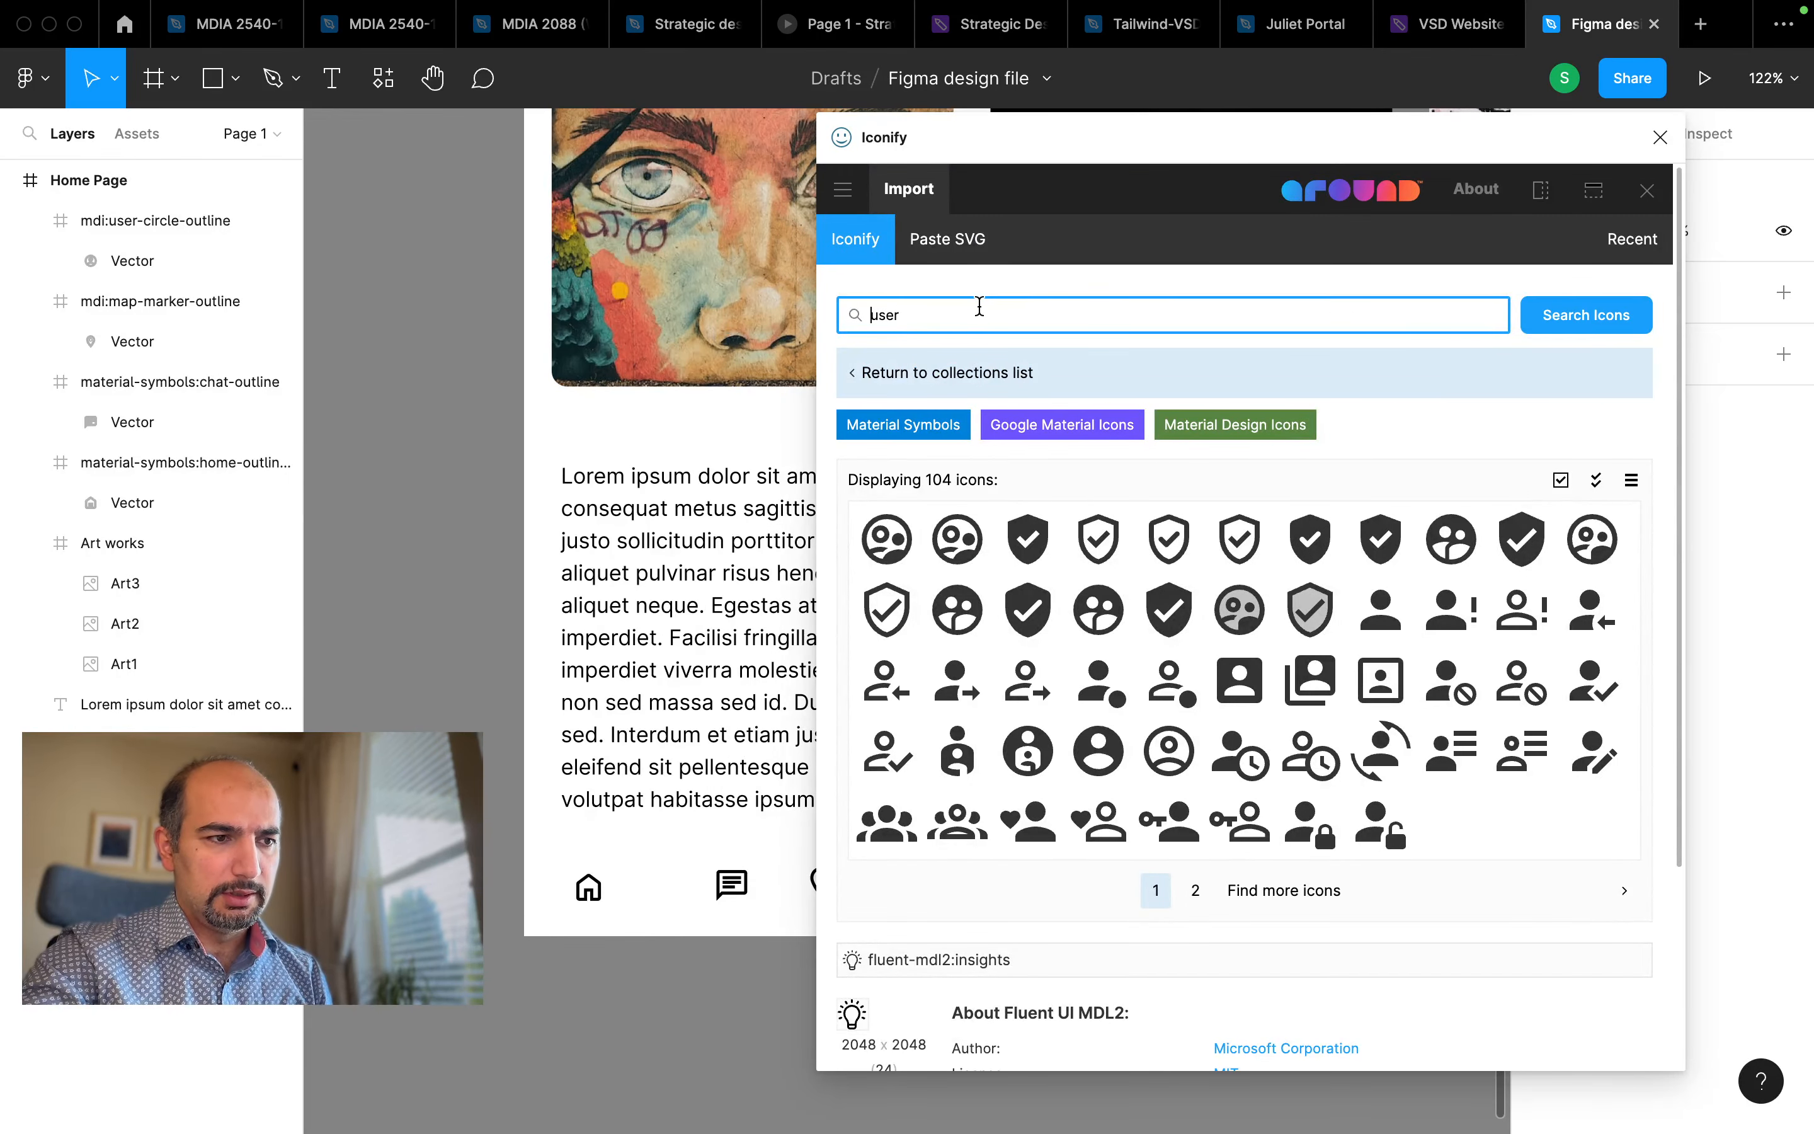
scroll(796, 724, right, 5)
scroll(796, 725, down, 2)
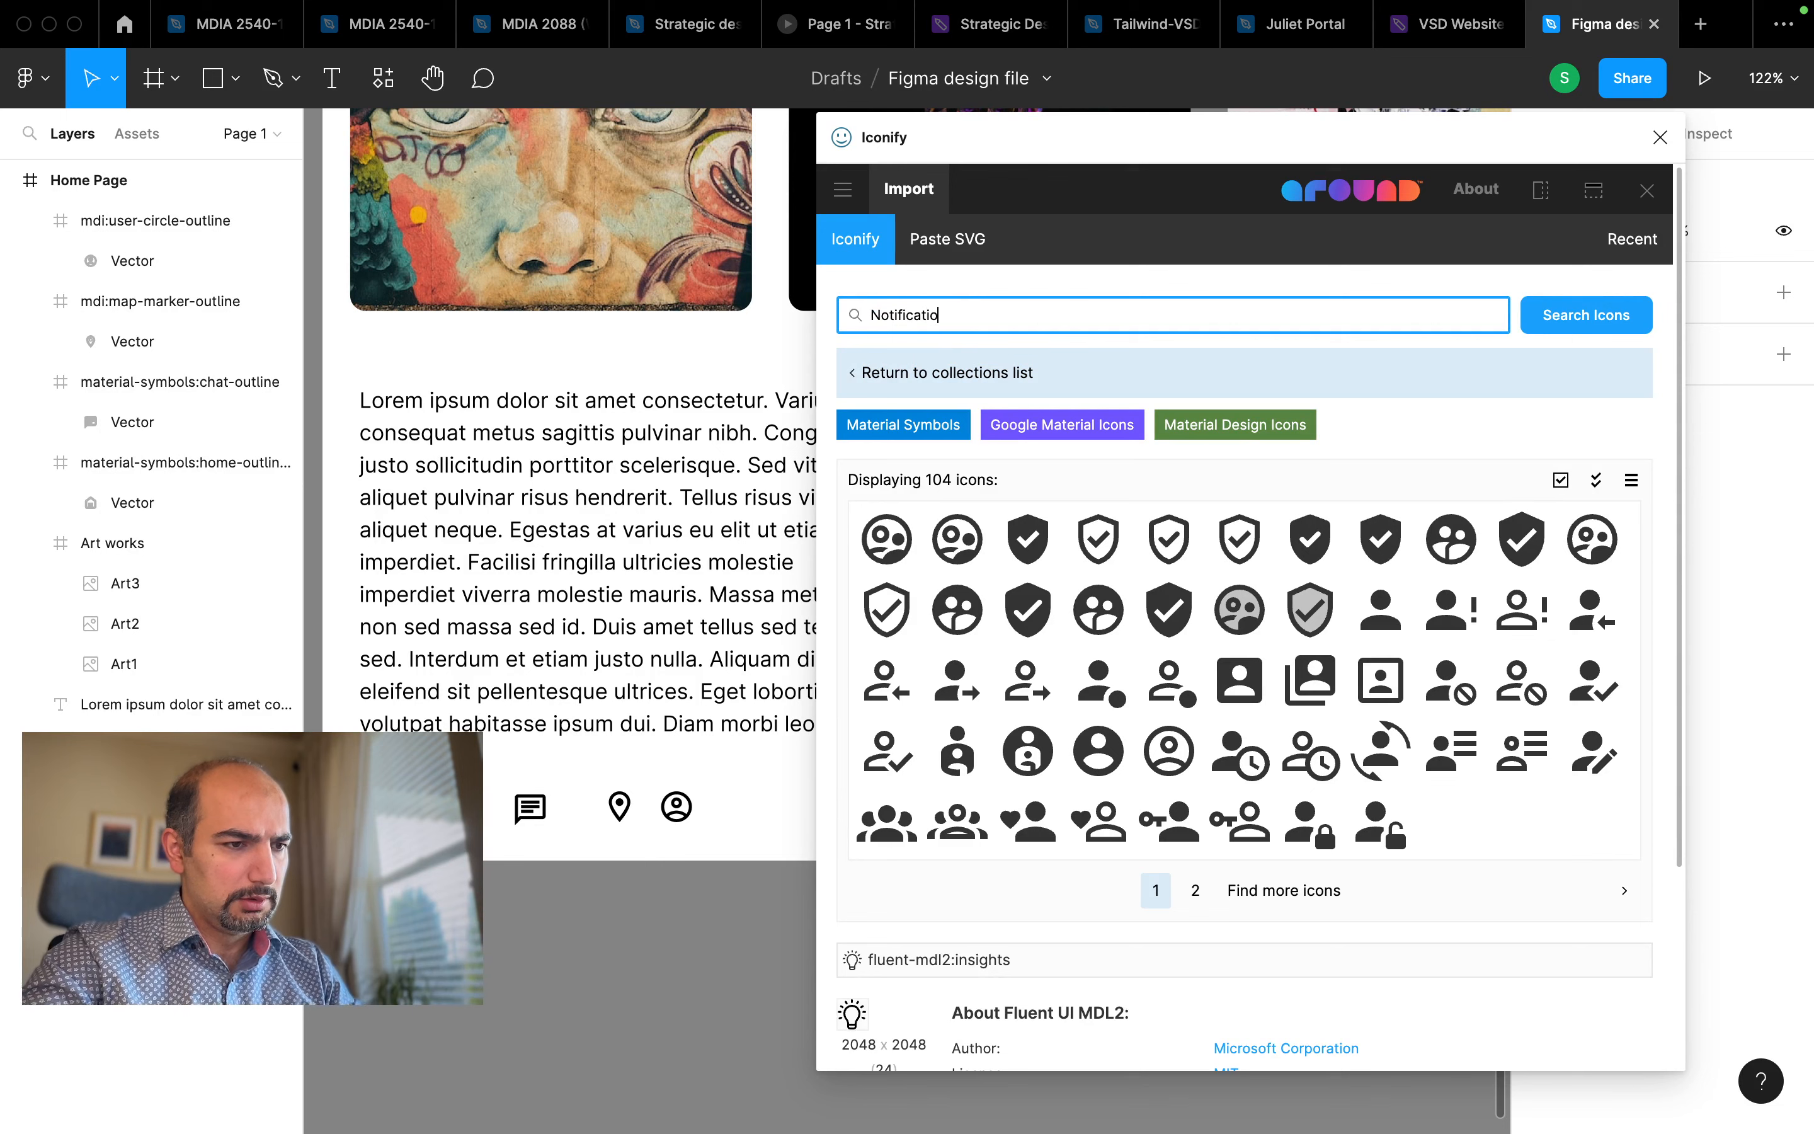
key(Return)
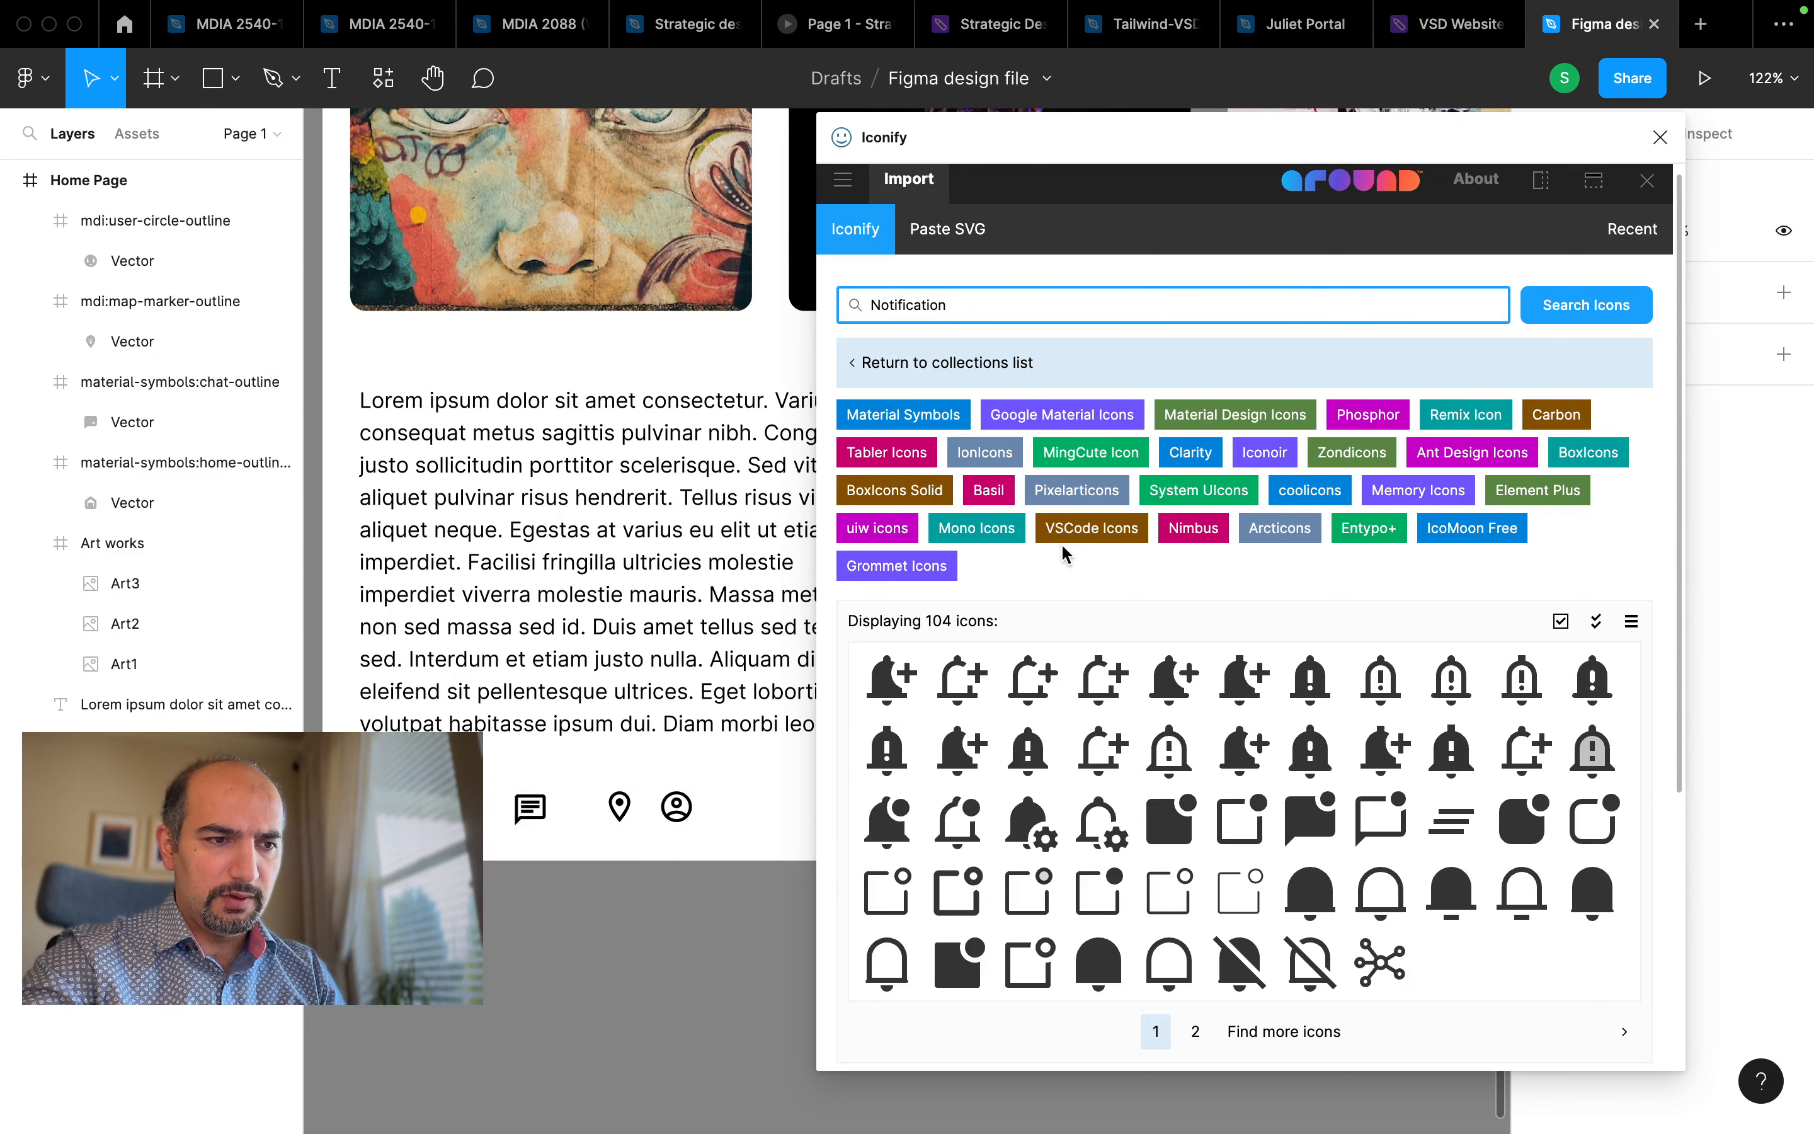
Place the outlined bell icon from the Material Design Icons set after the user icon in the page's bottom row, and close Iconify
click(1259, 425)
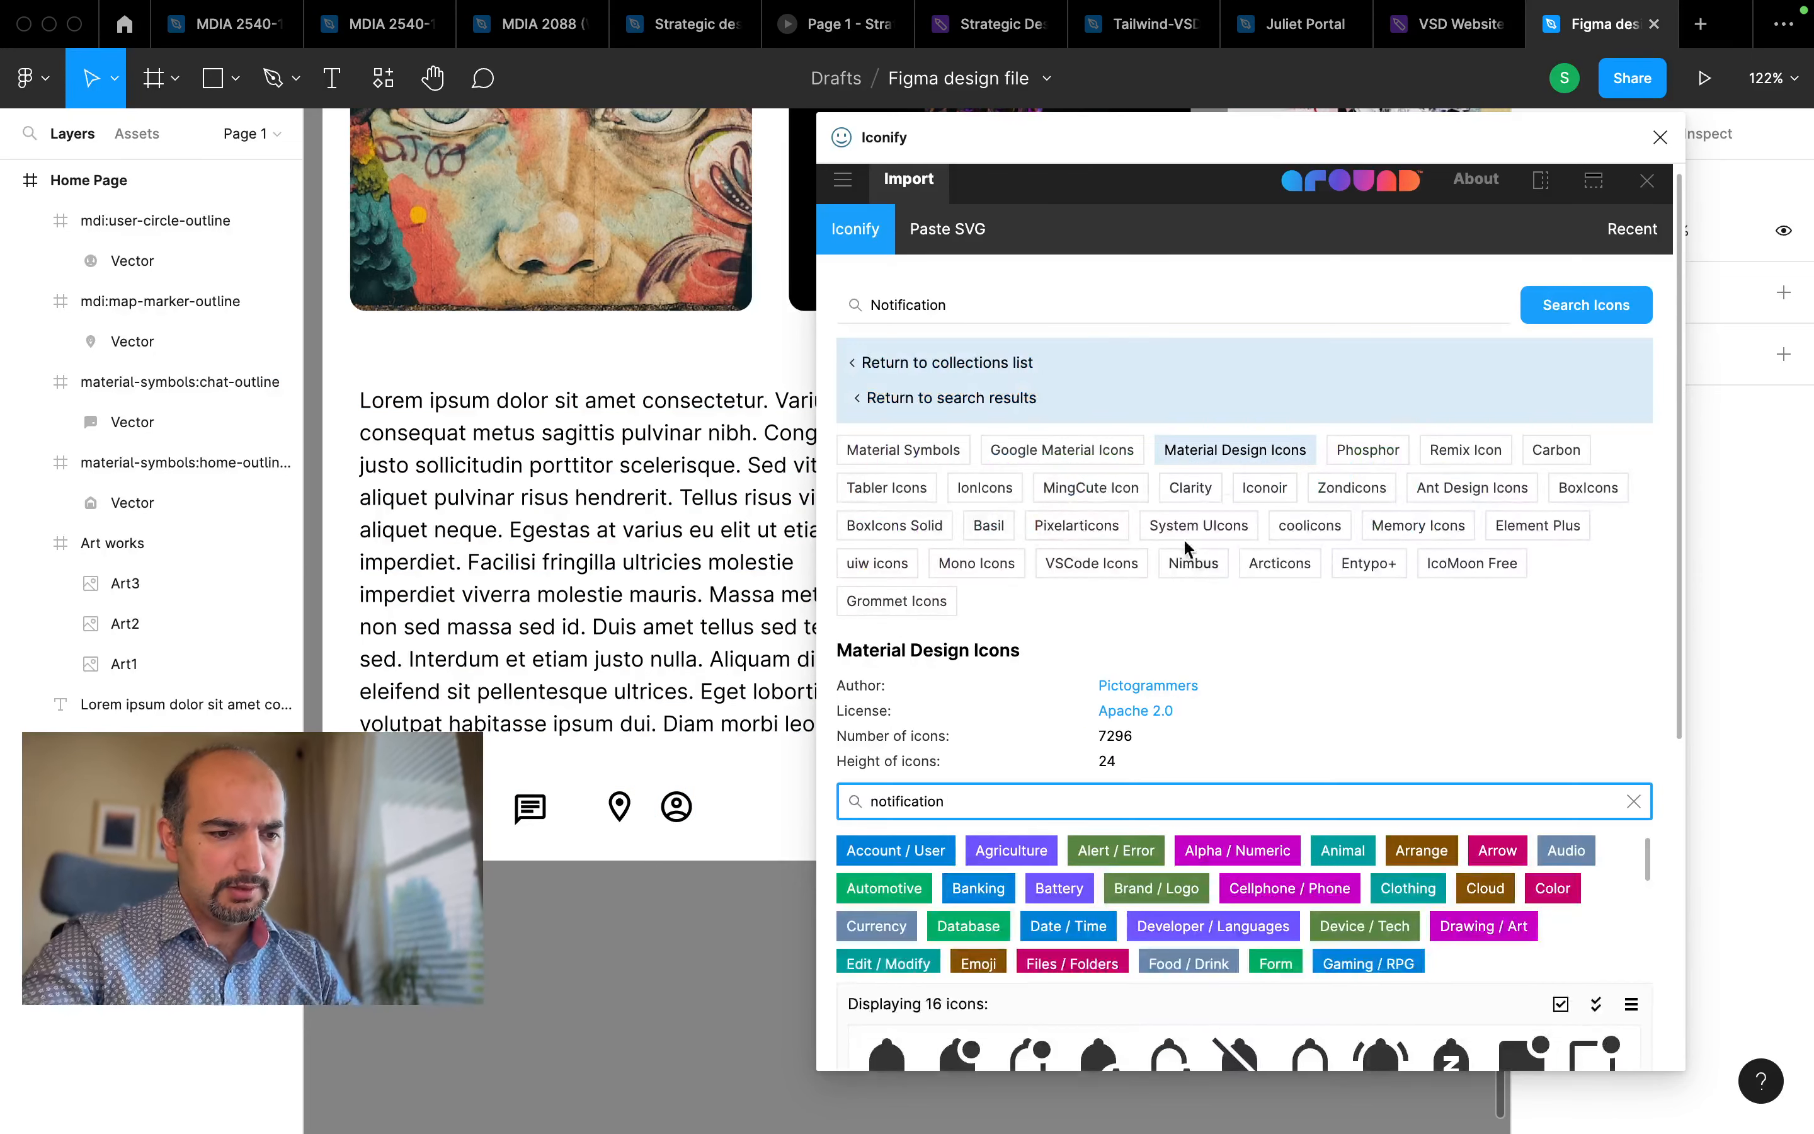
scroll(1154, 697, down, 5)
scroll(1157, 698, down, 1)
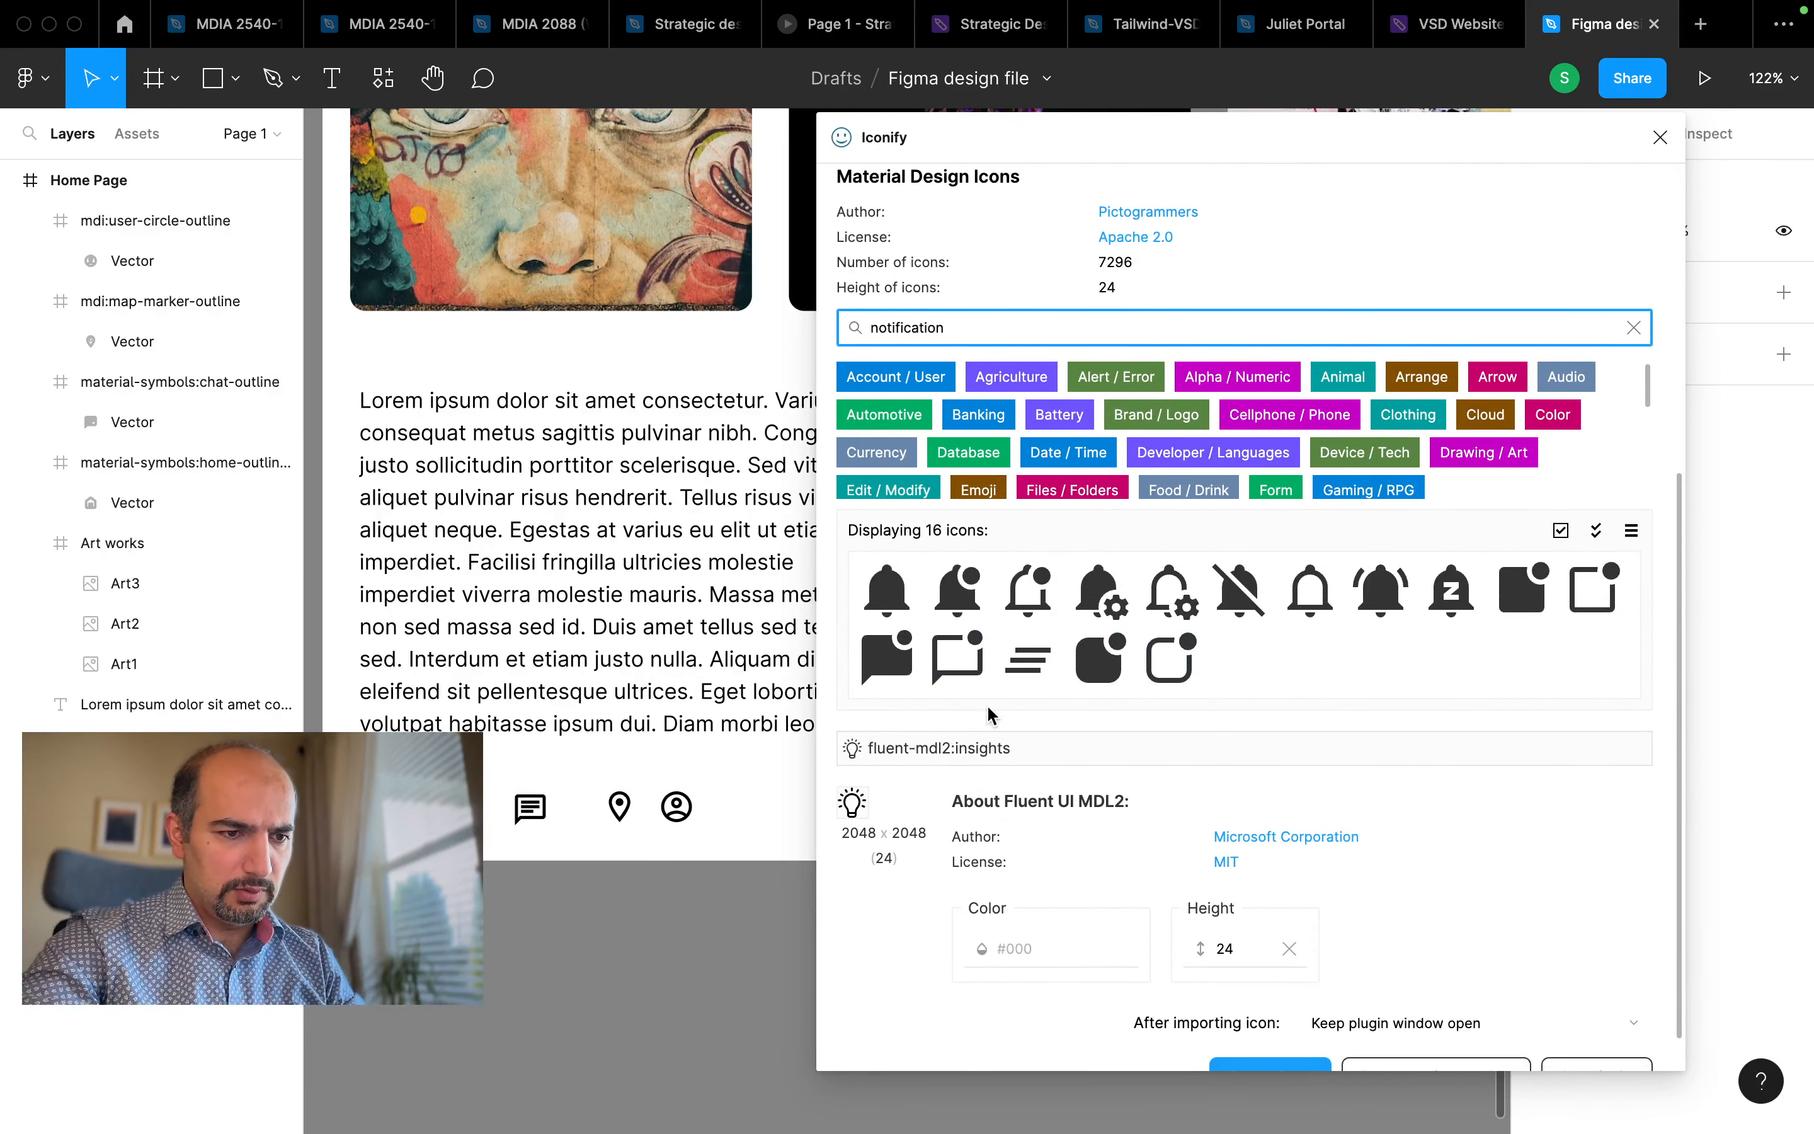
drag(1305, 626, 747, 834)
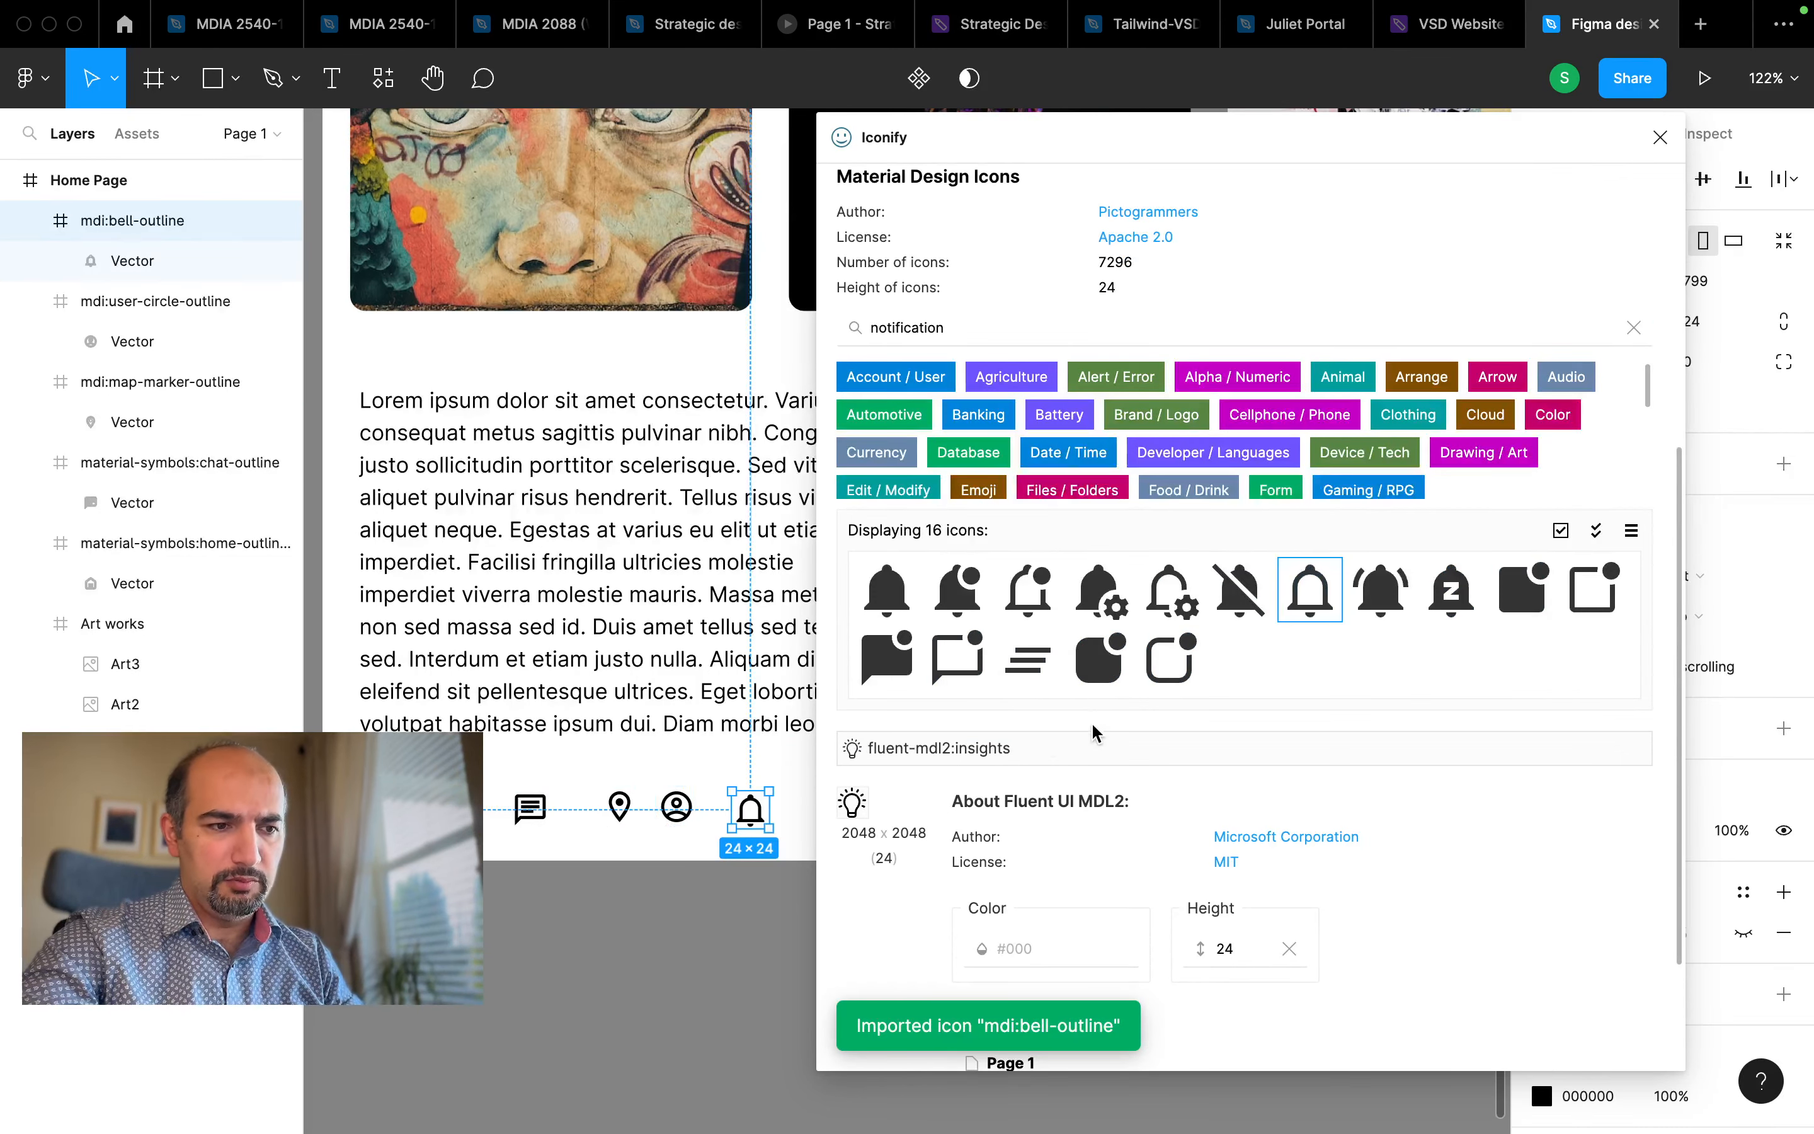
scroll(1097, 719, up, 5)
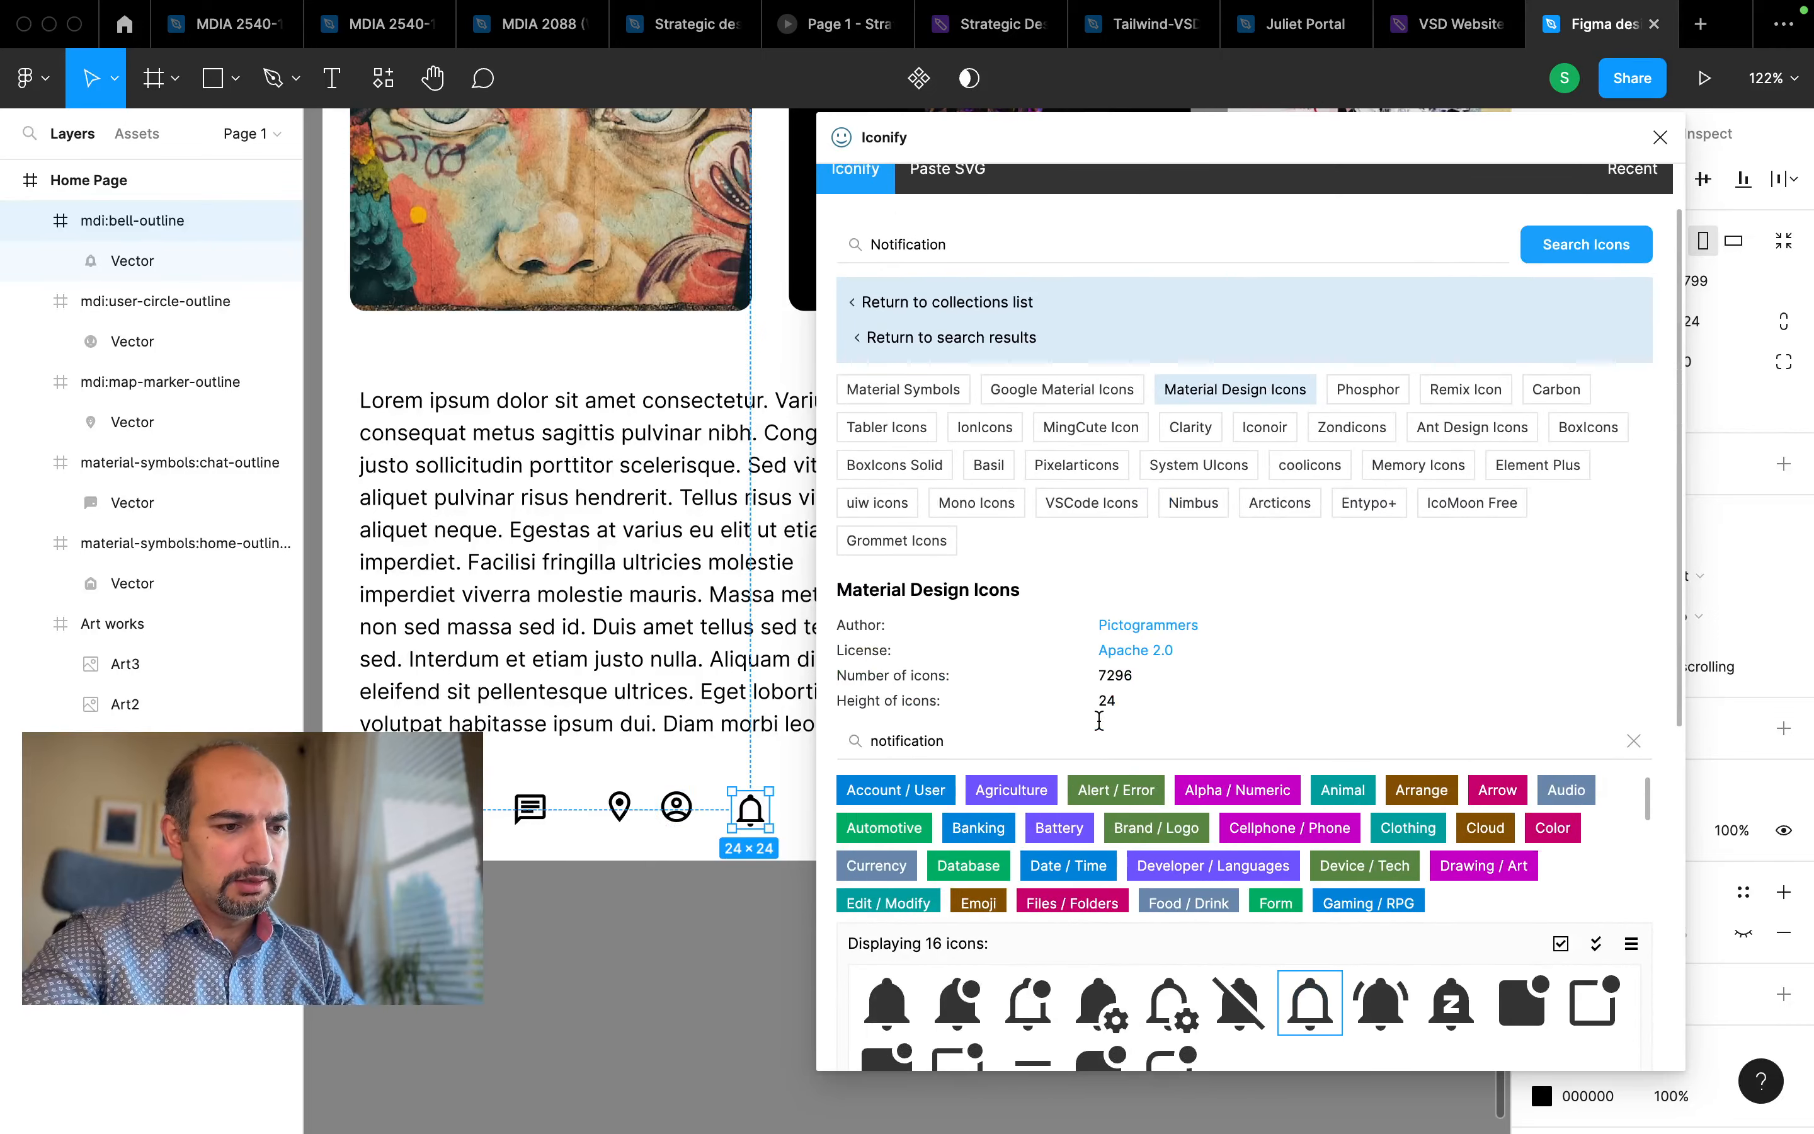
scroll(1098, 719, up, 2)
scroll(1154, 641, down, 10)
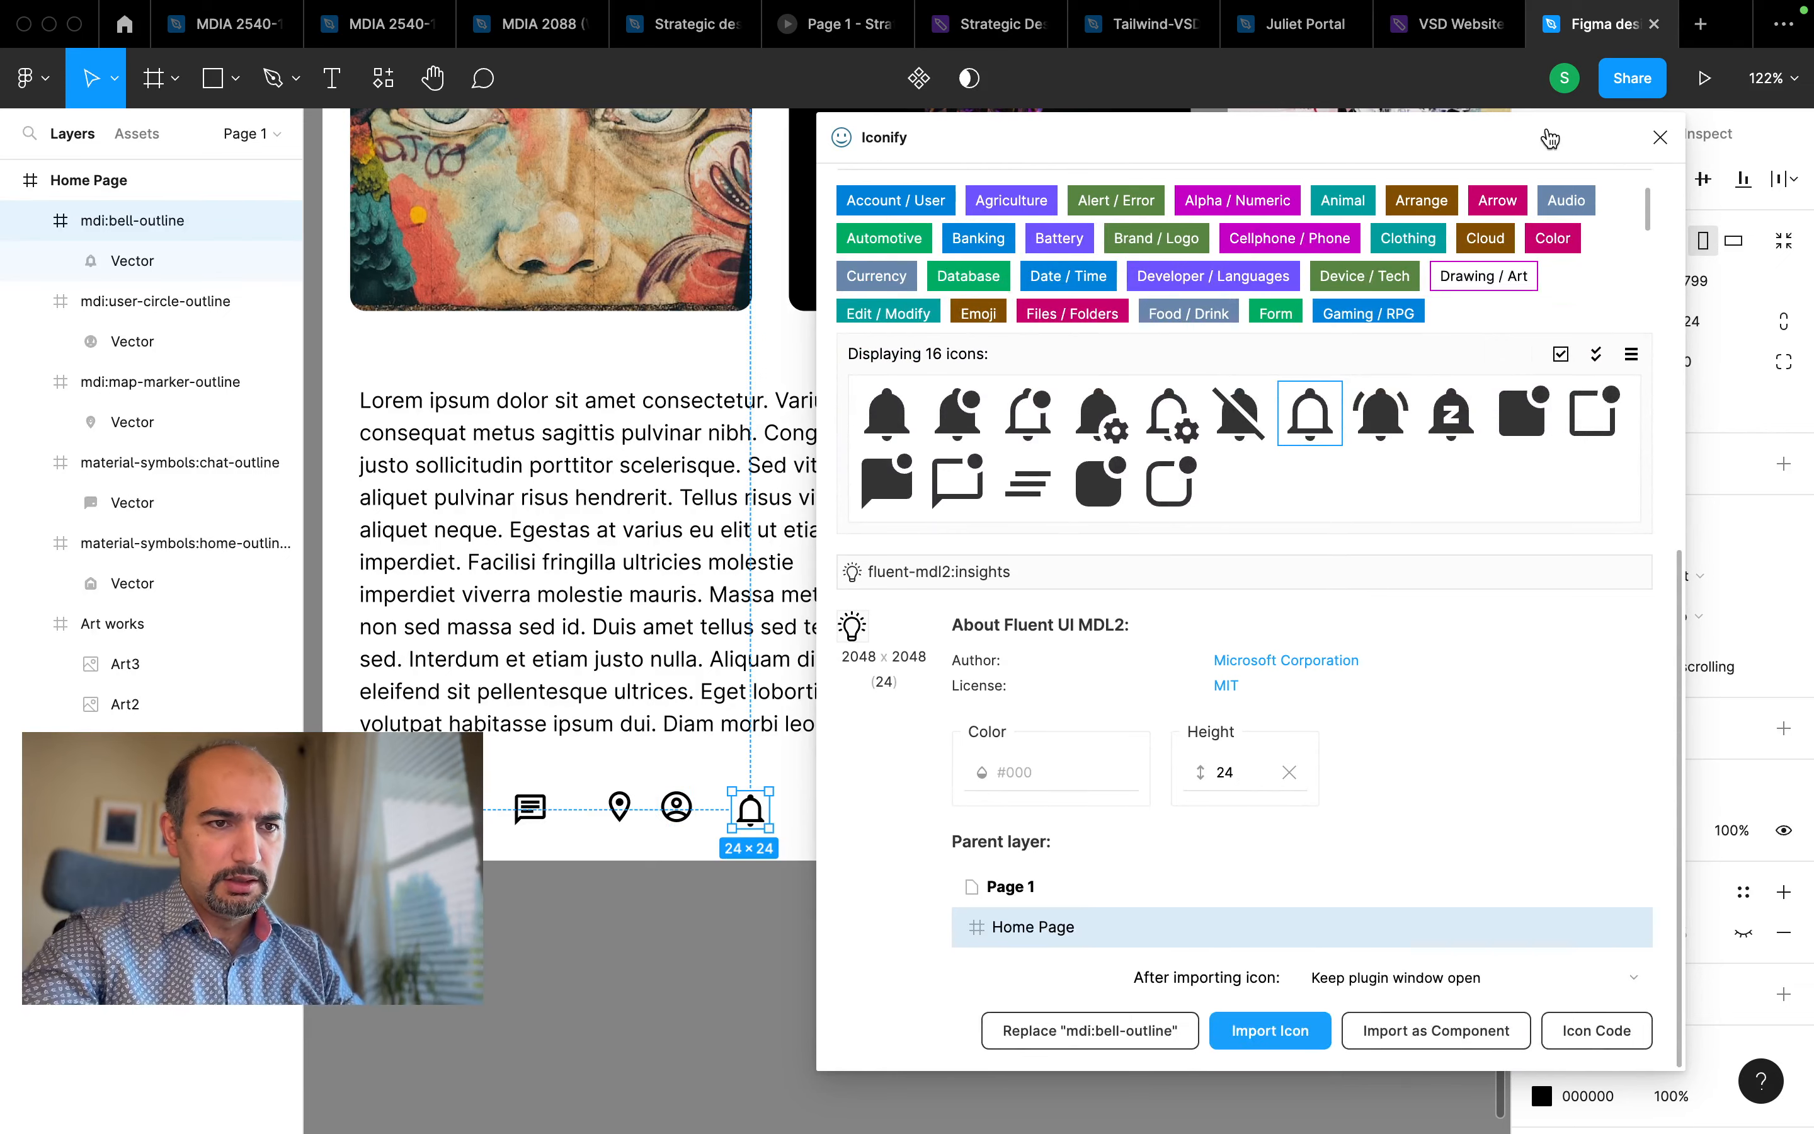
click(1659, 137)
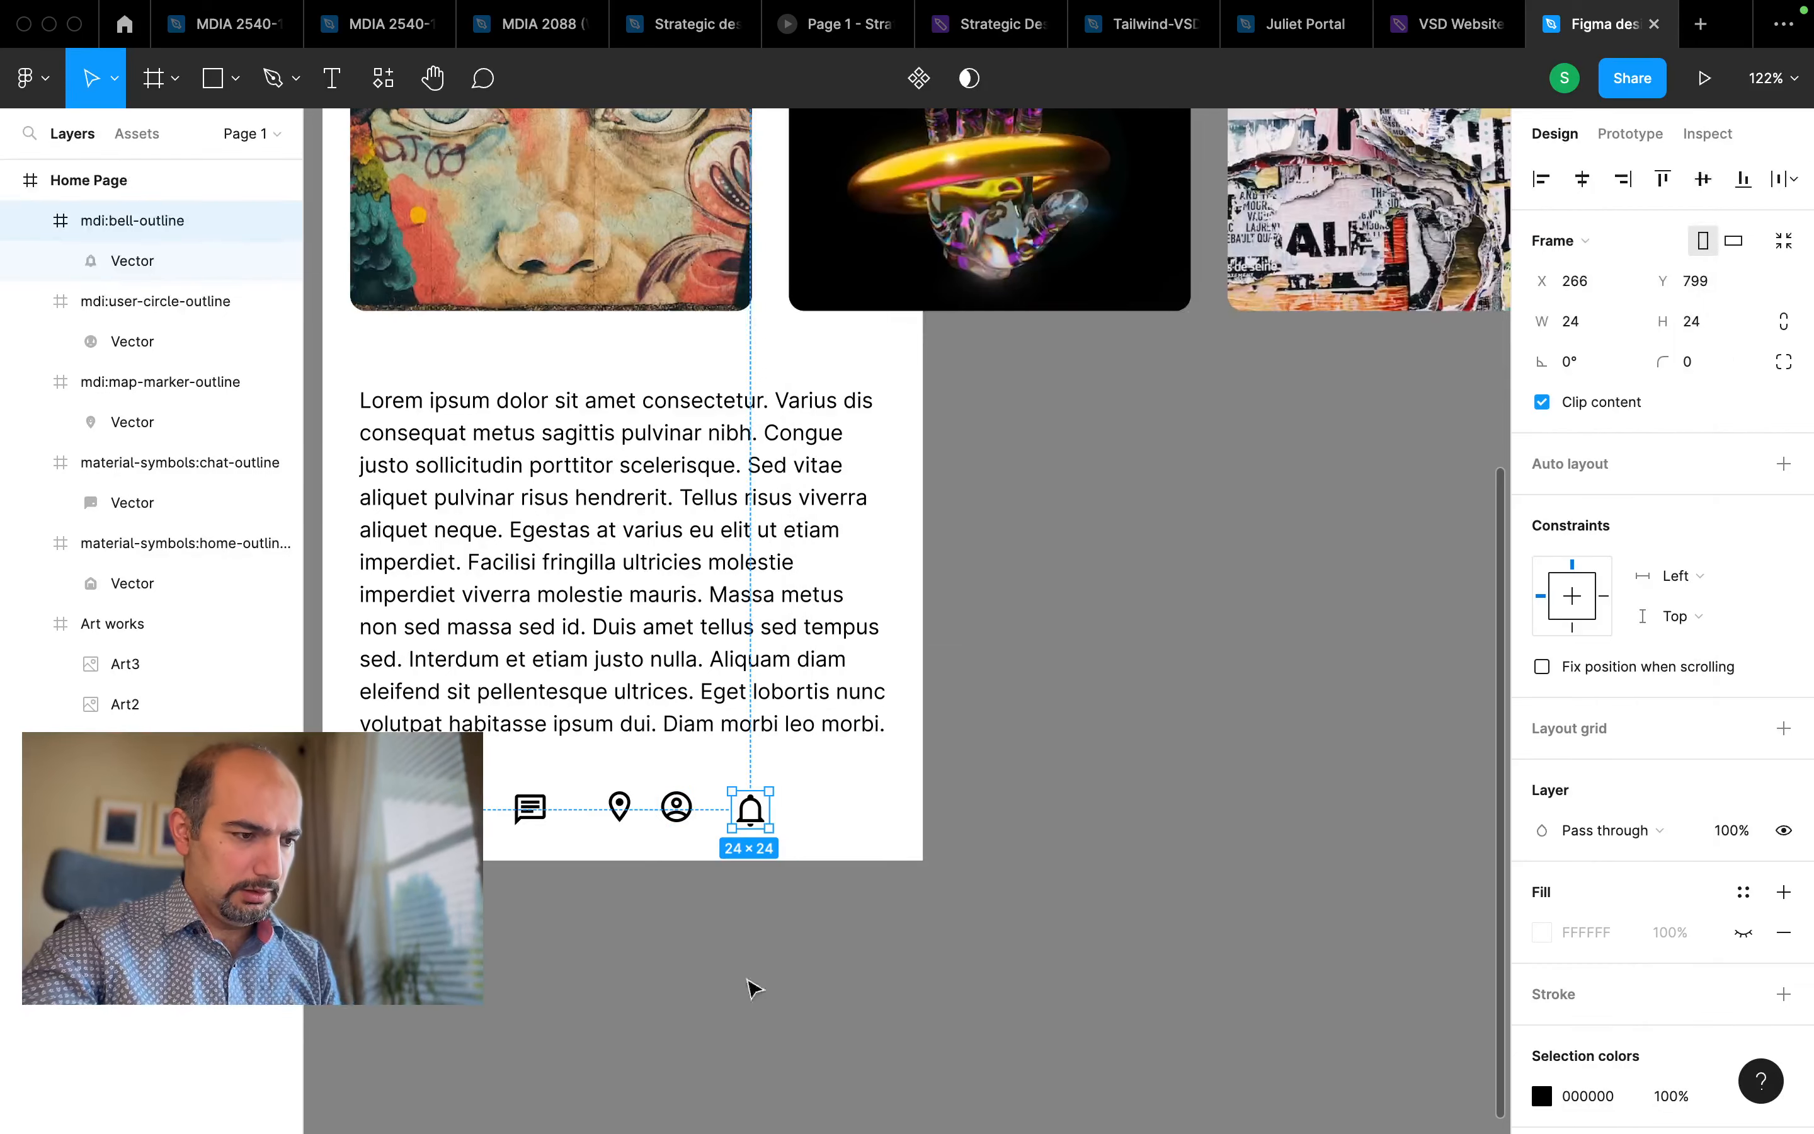
Wrap the home, chat, map marker, user and bell icons together in one frame
scroll(619, 907, up, 6)
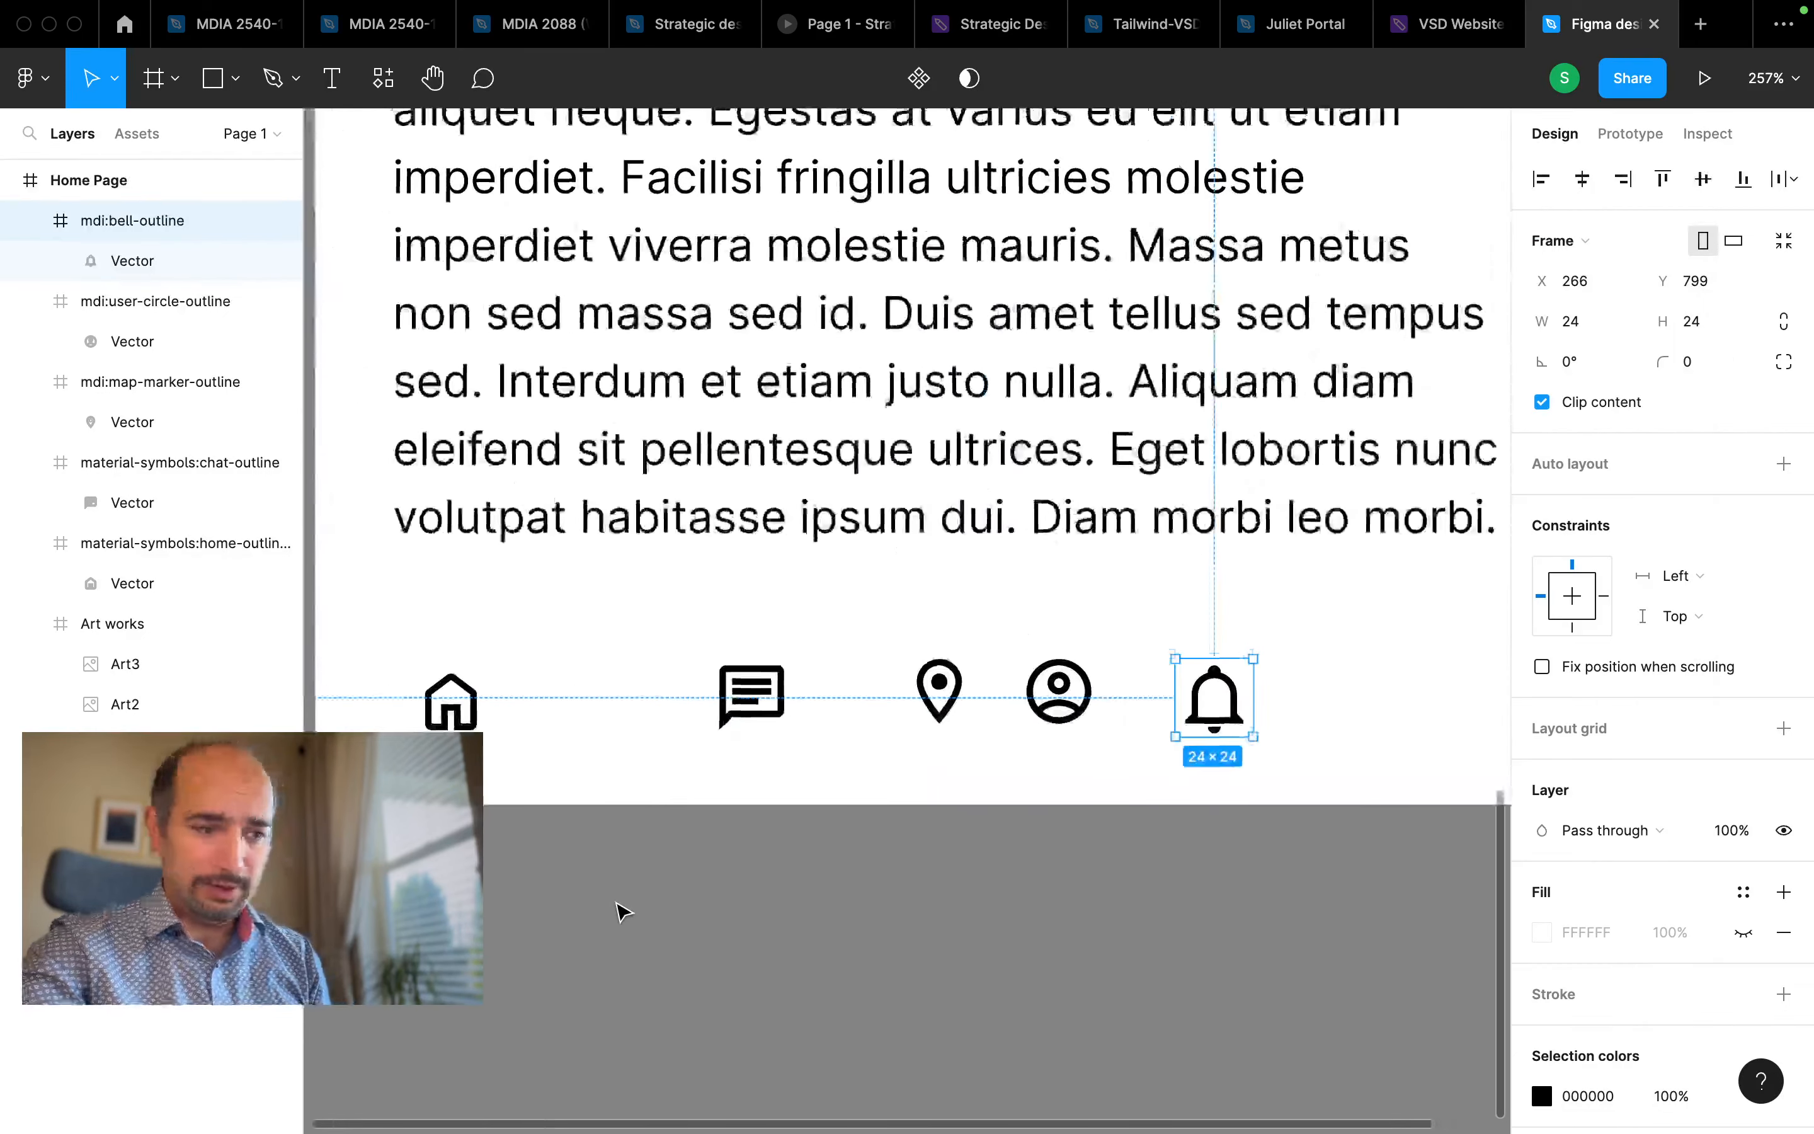
scroll(619, 909, down, 3)
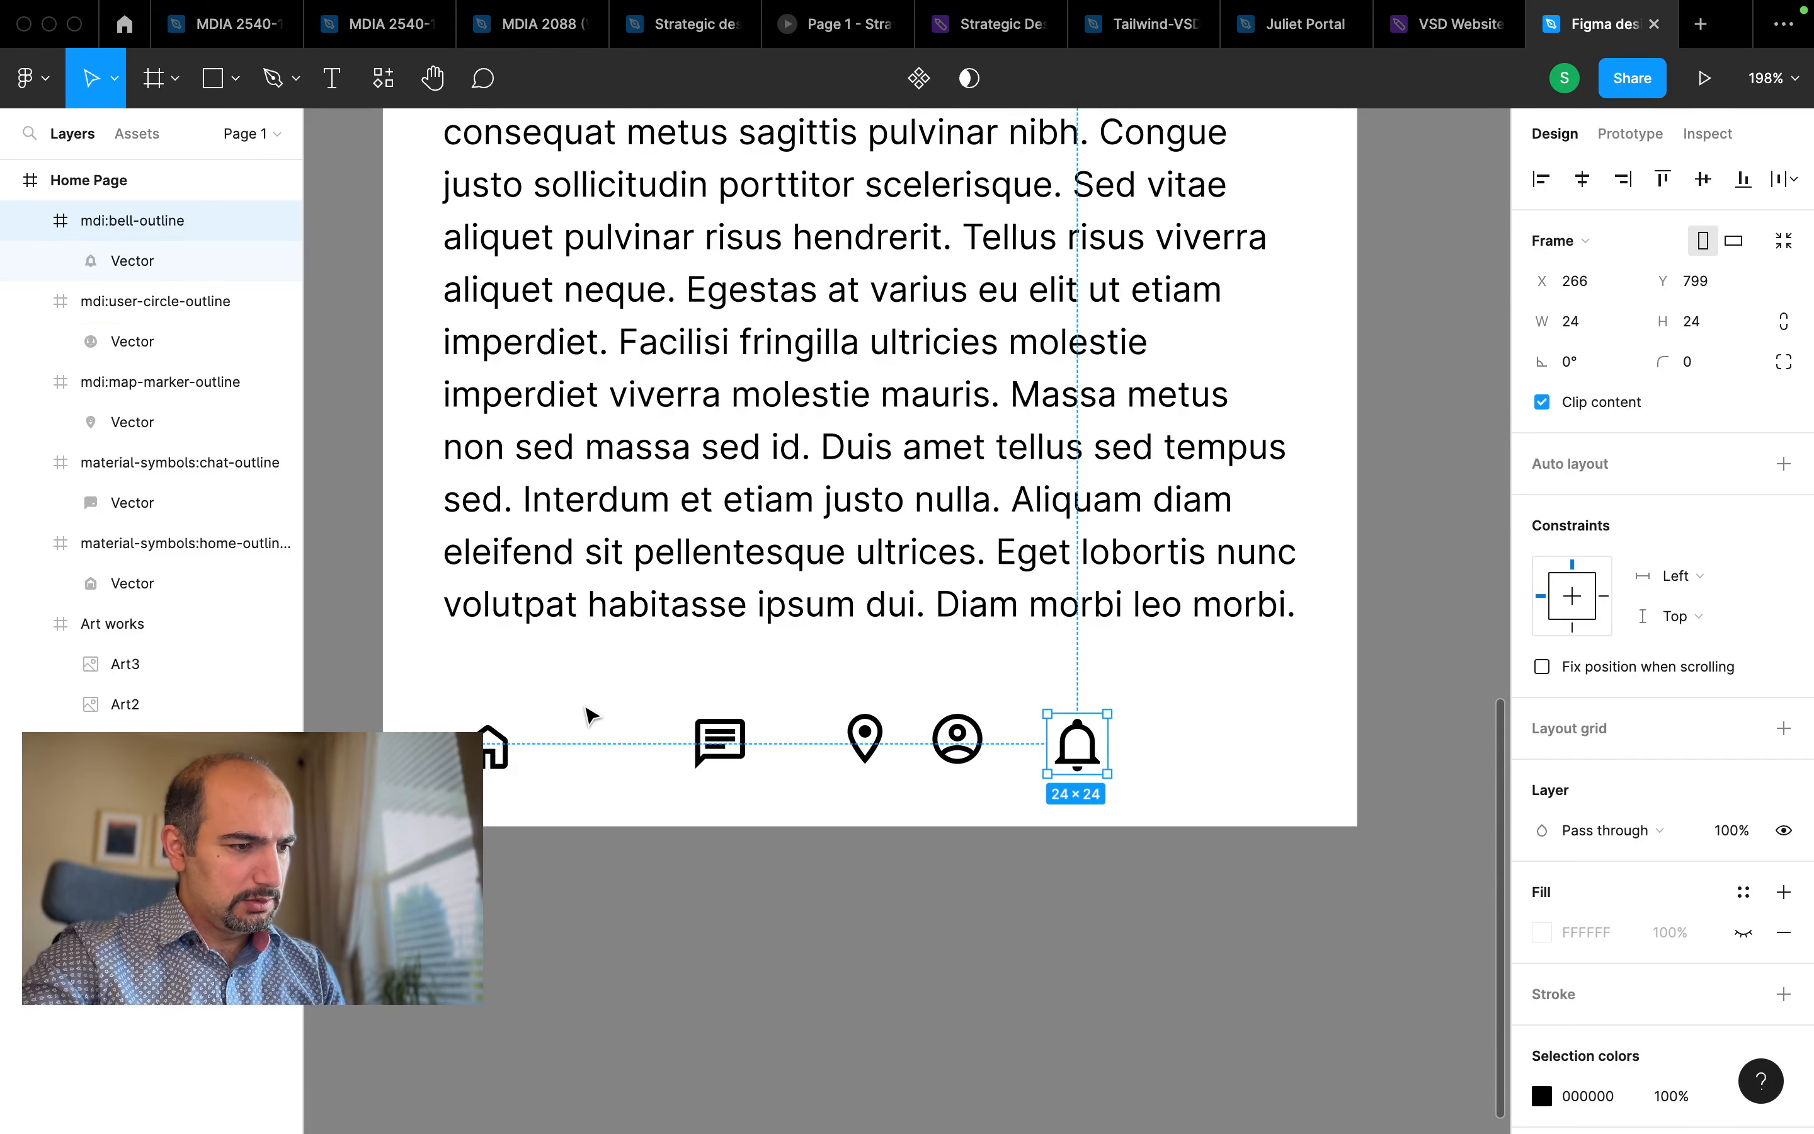
click(498, 749)
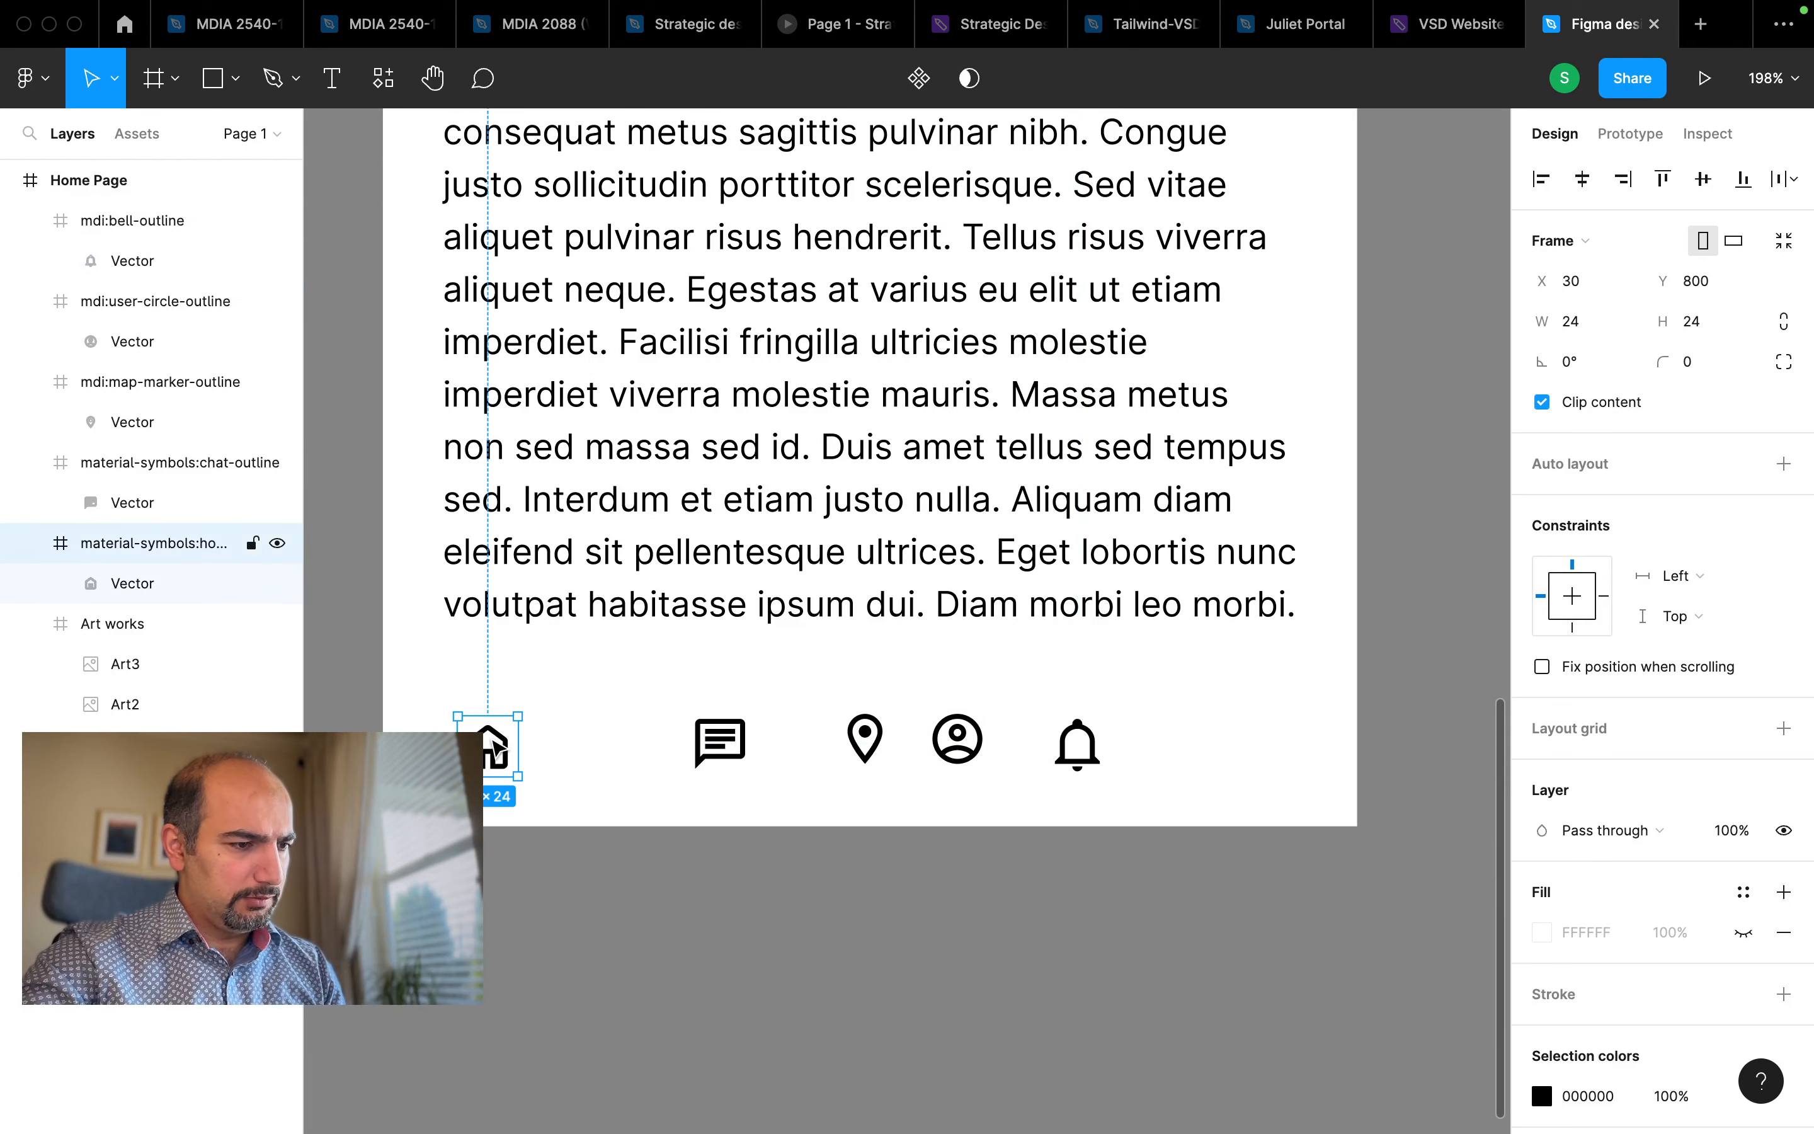
shift+click(709, 757)
shift+click(865, 739)
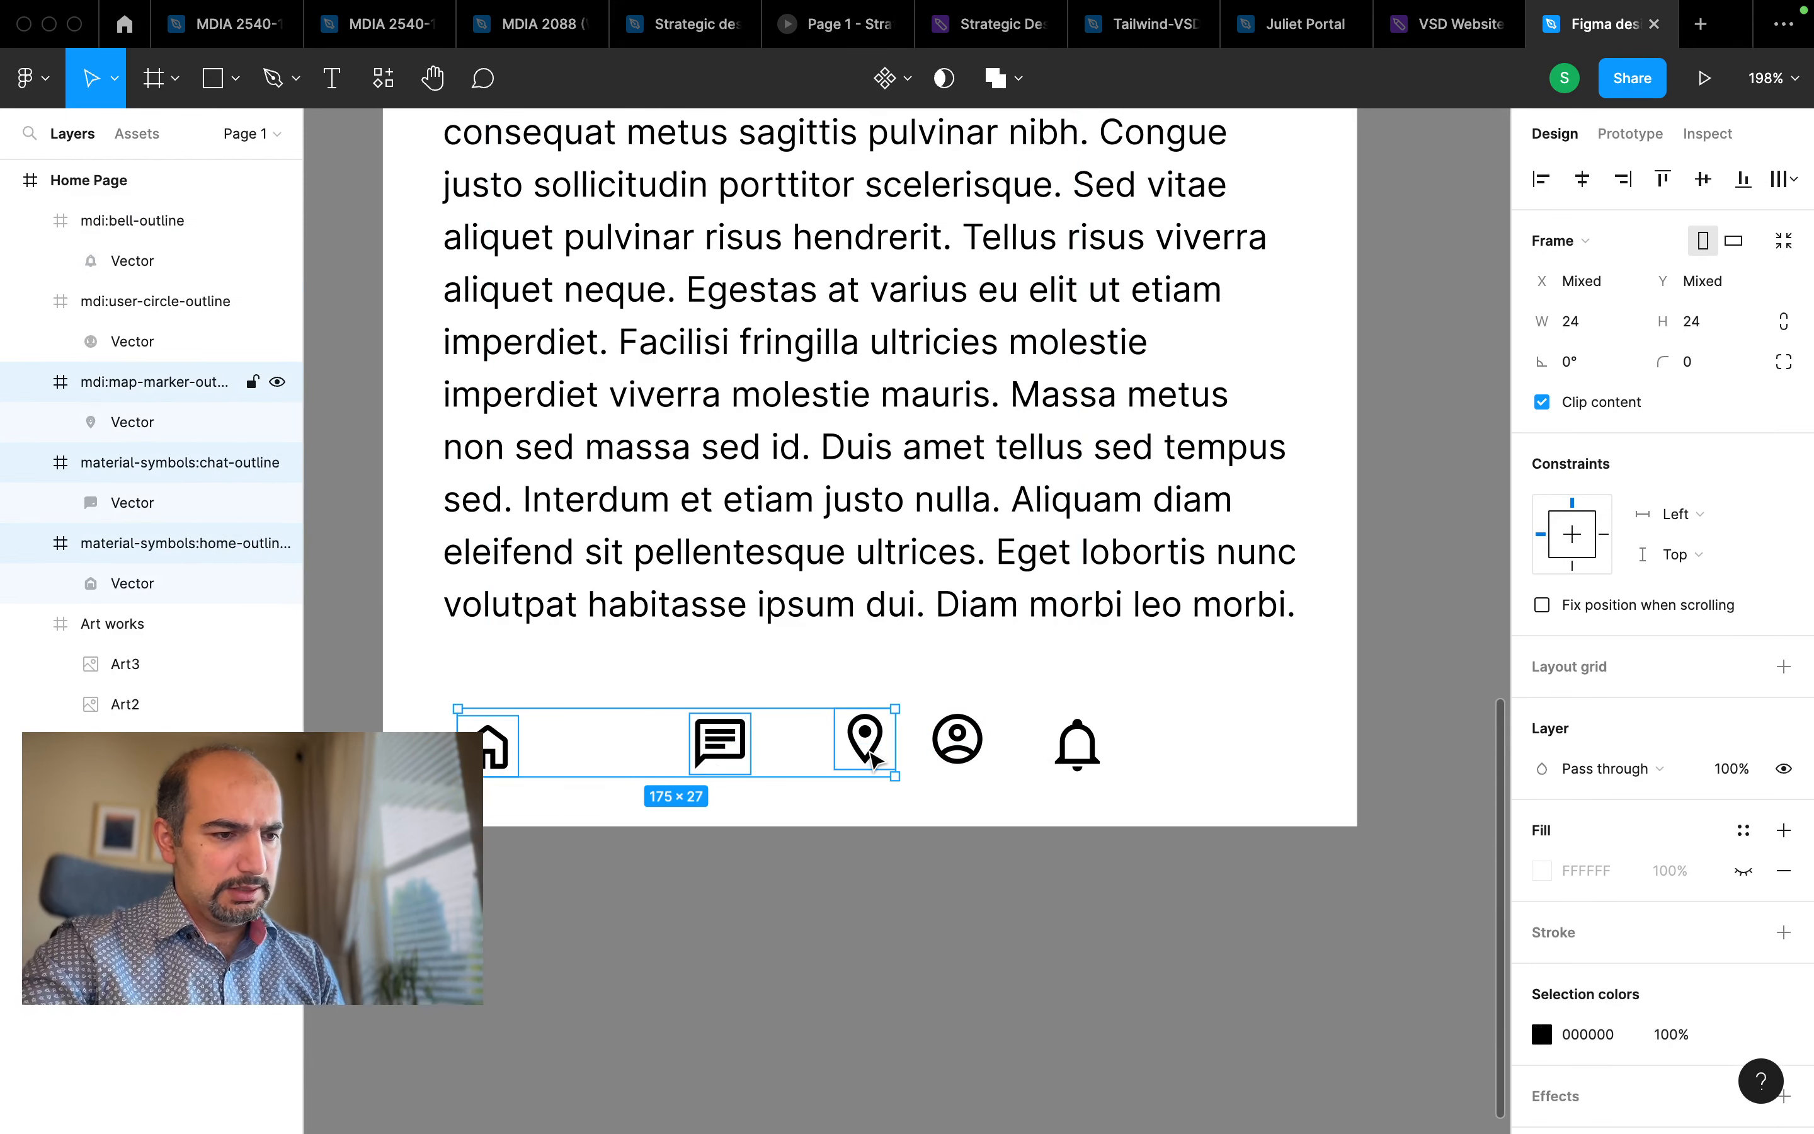
shift+click(958, 741)
shift+click(1045, 748)
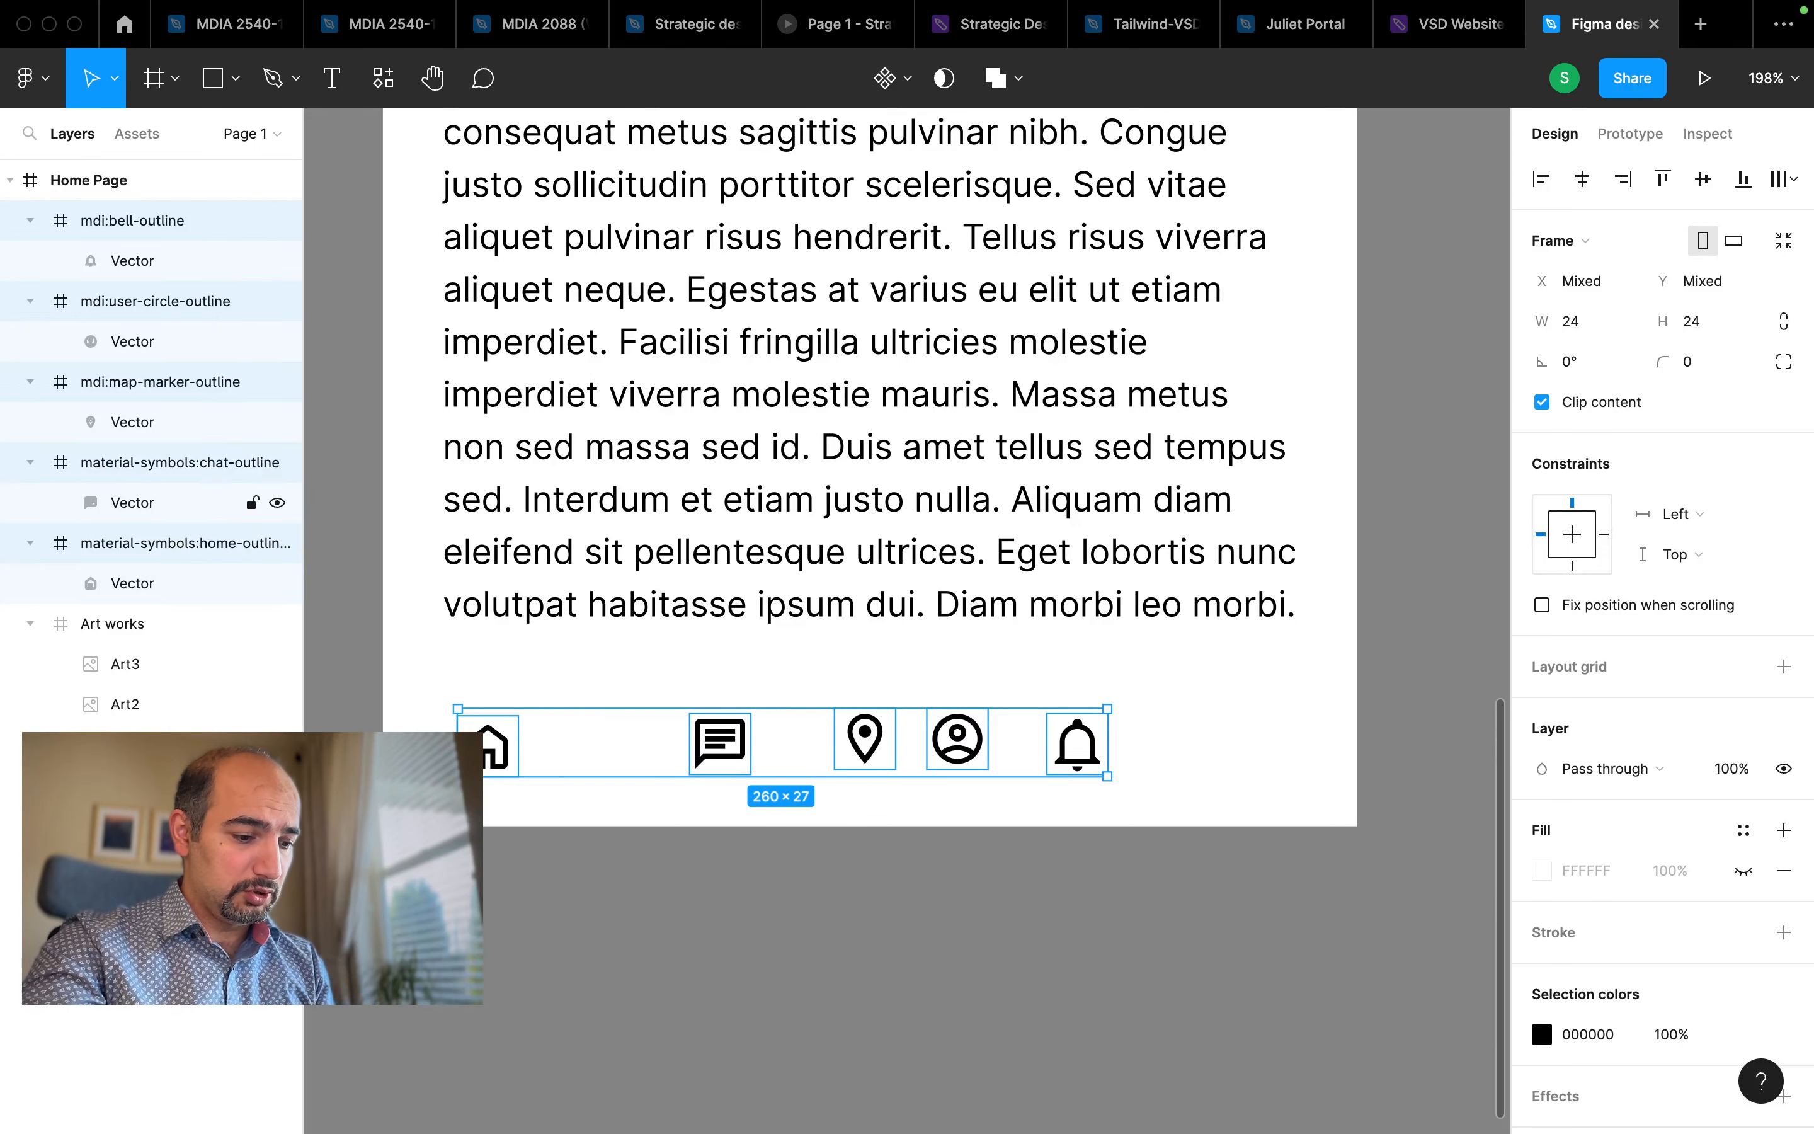
key(super+alt+g)
Rename the new icon frame as Icons and collapse the Art works frame in the layer list
double_click(109, 221)
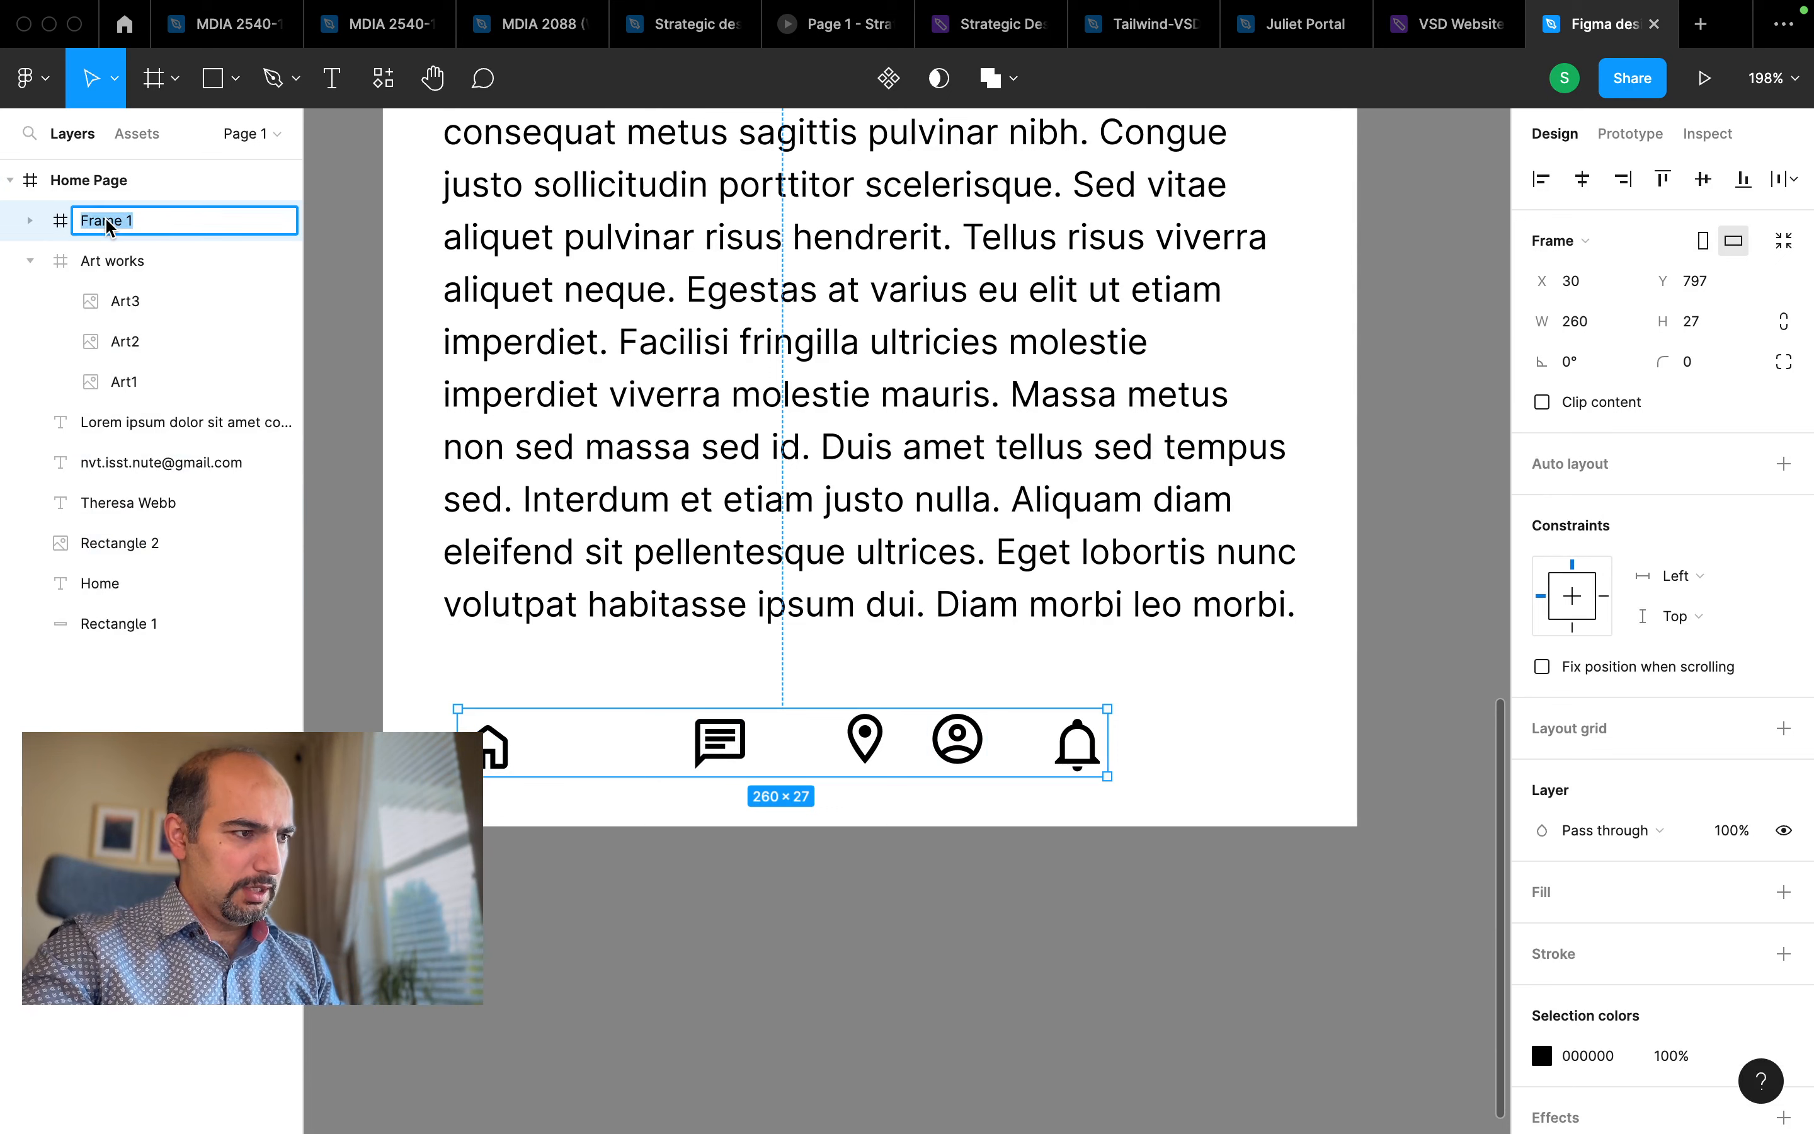
key(BackSpace)
text(Icons)
key(Return)
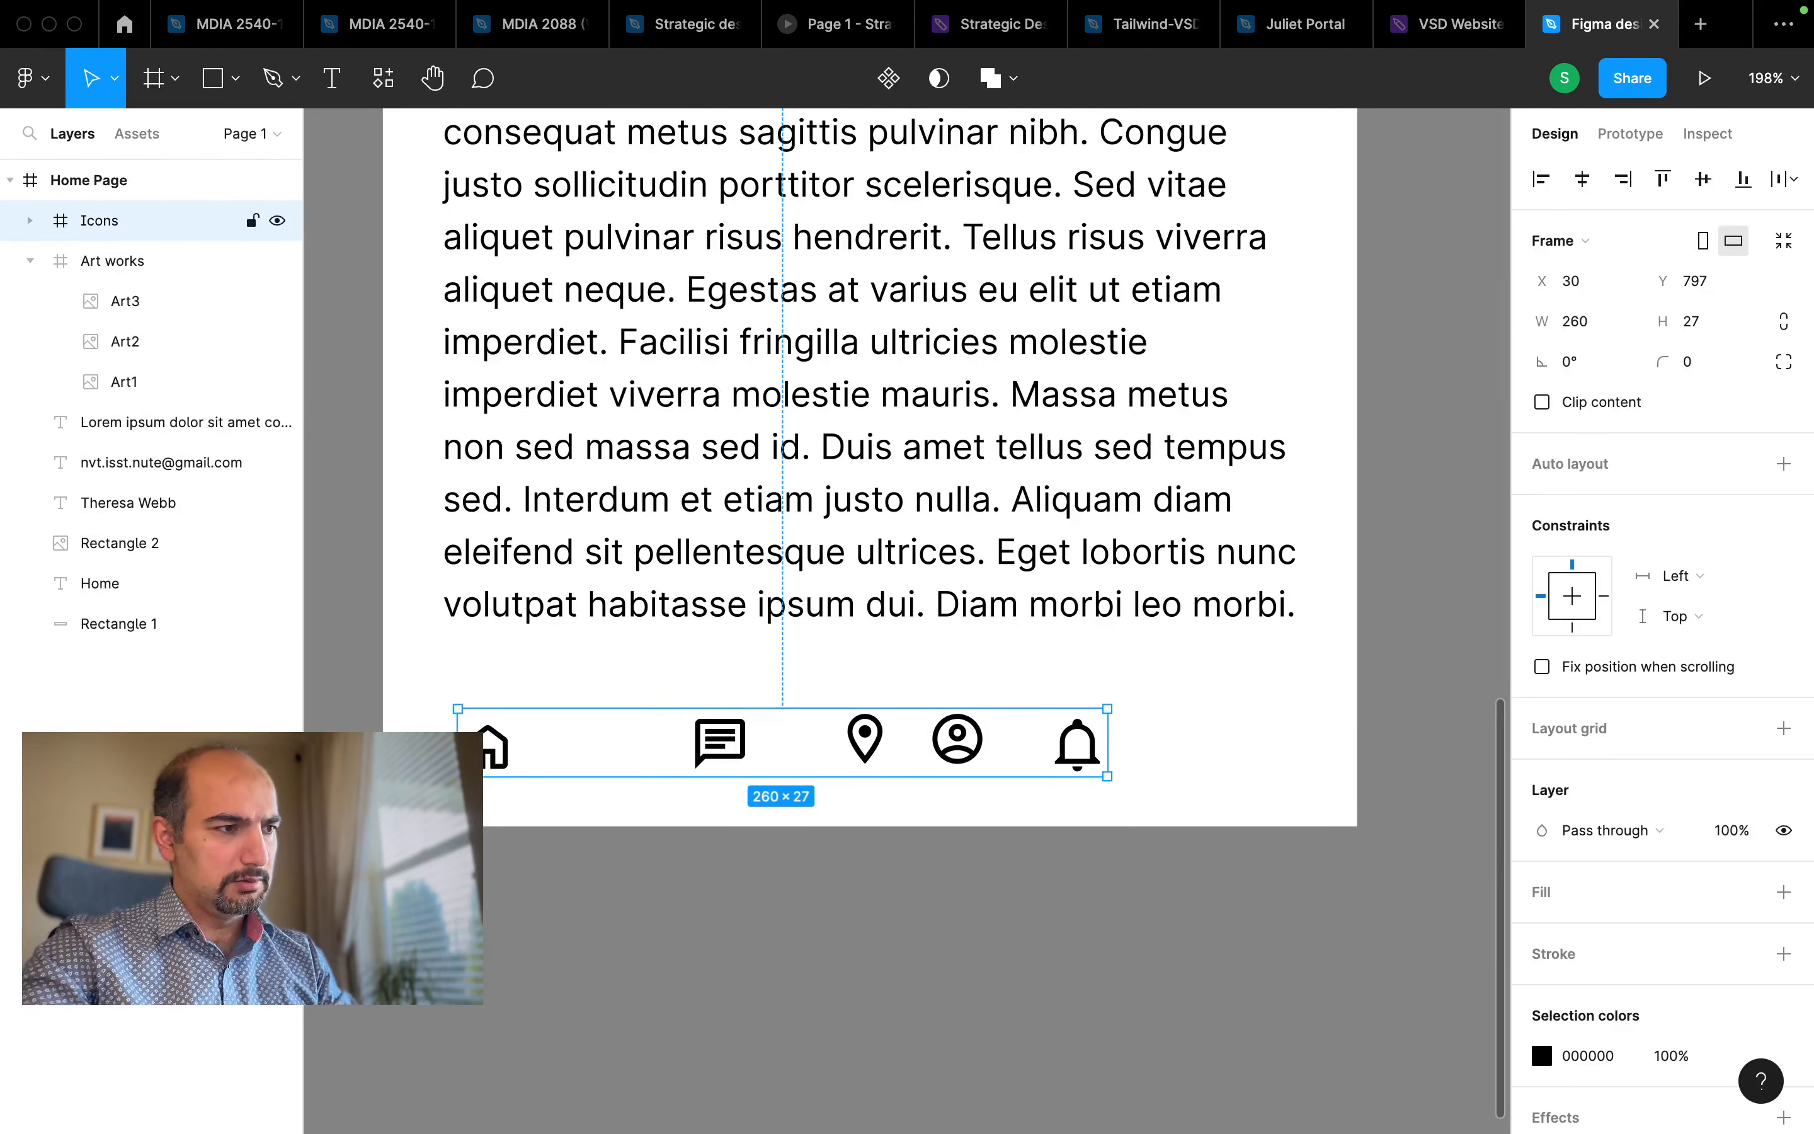
click(39, 262)
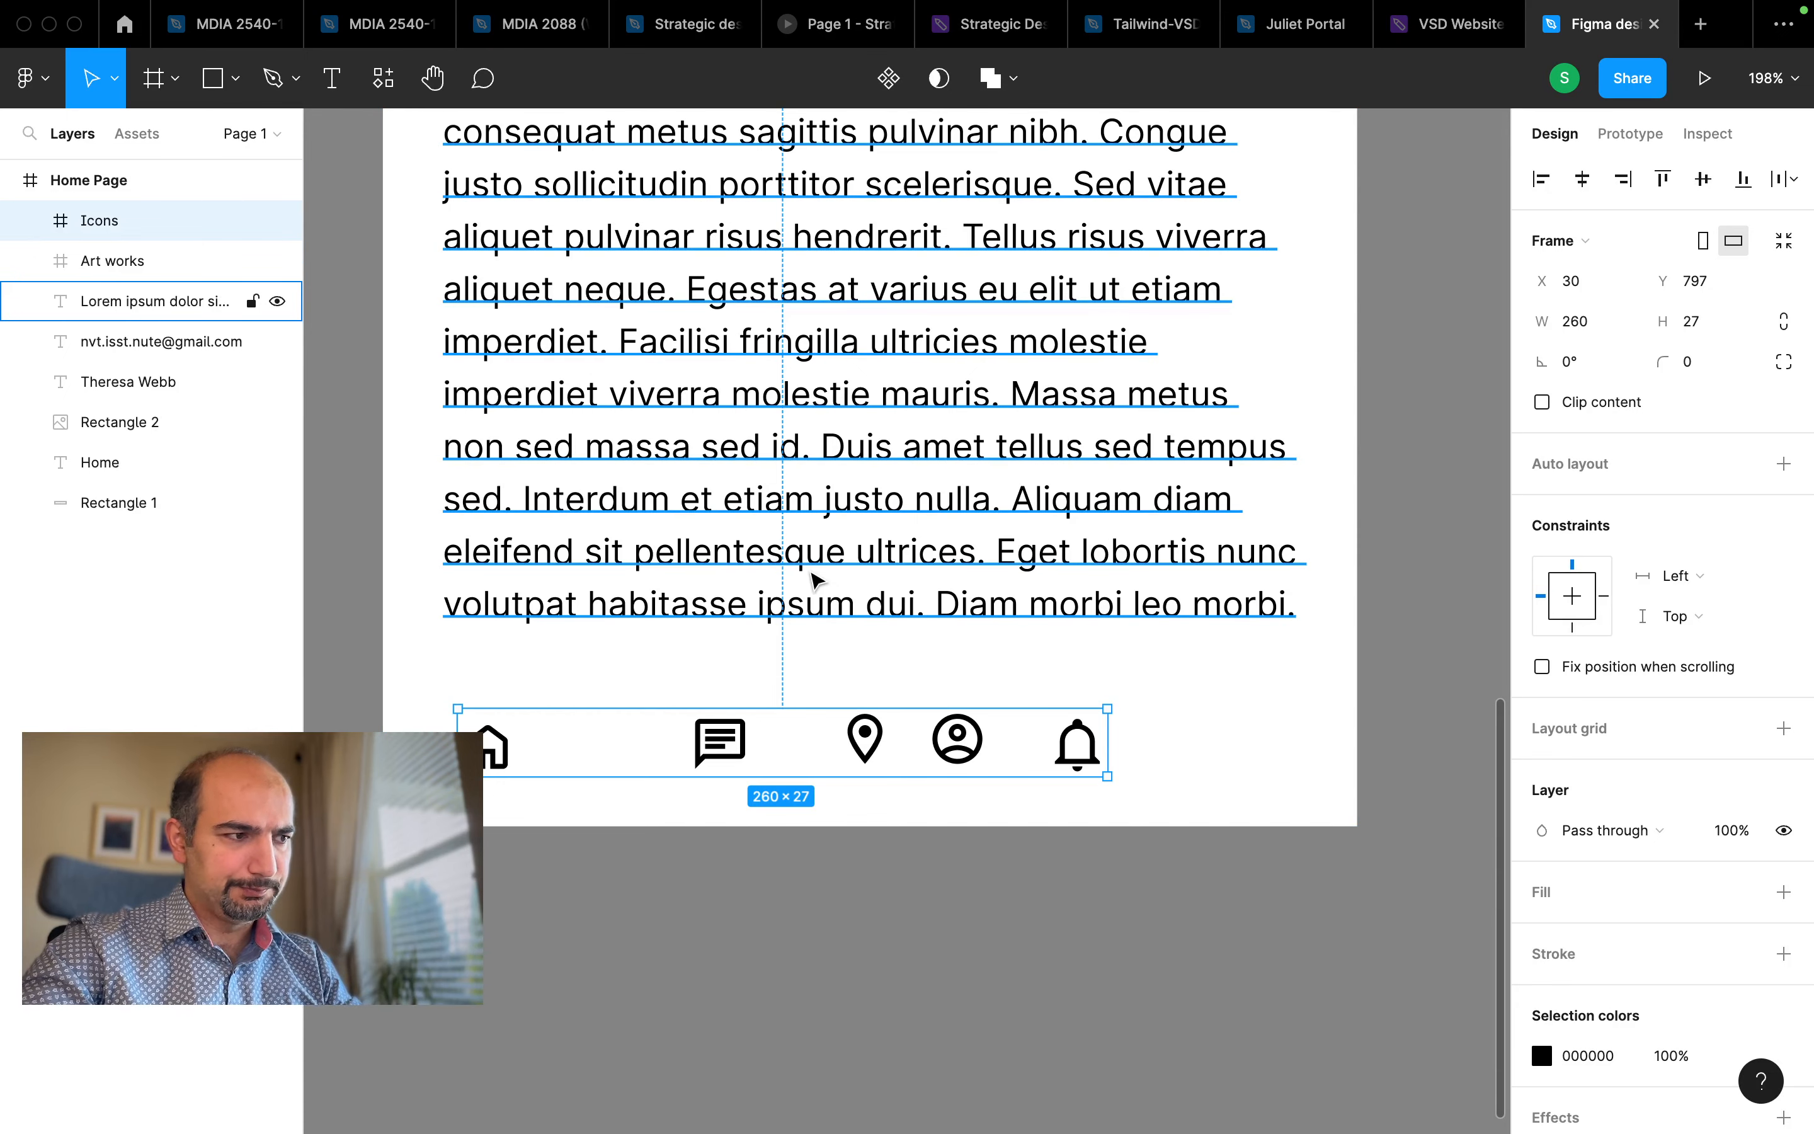
Wrap the Home title text and the green Rectangle 1 behind it in one frame
click(63, 306)
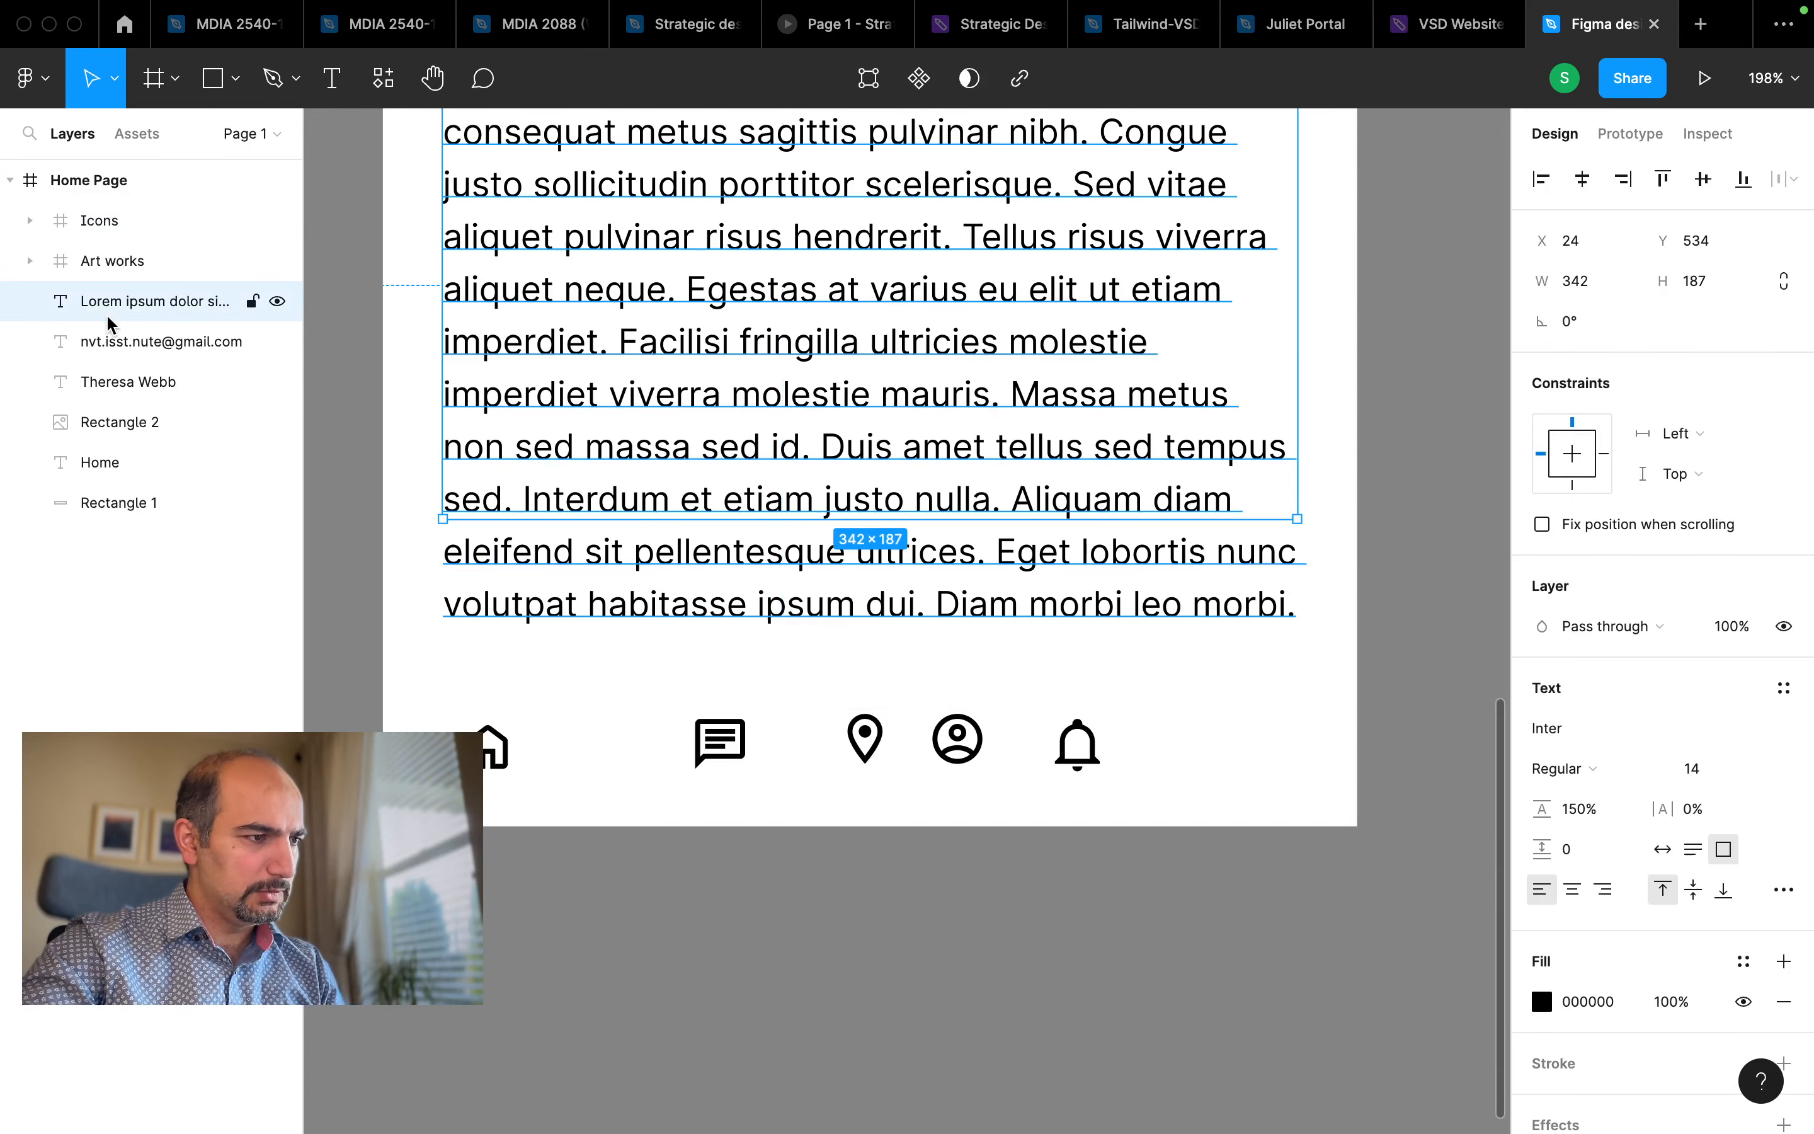
shift+click(91, 502)
click(111, 455)
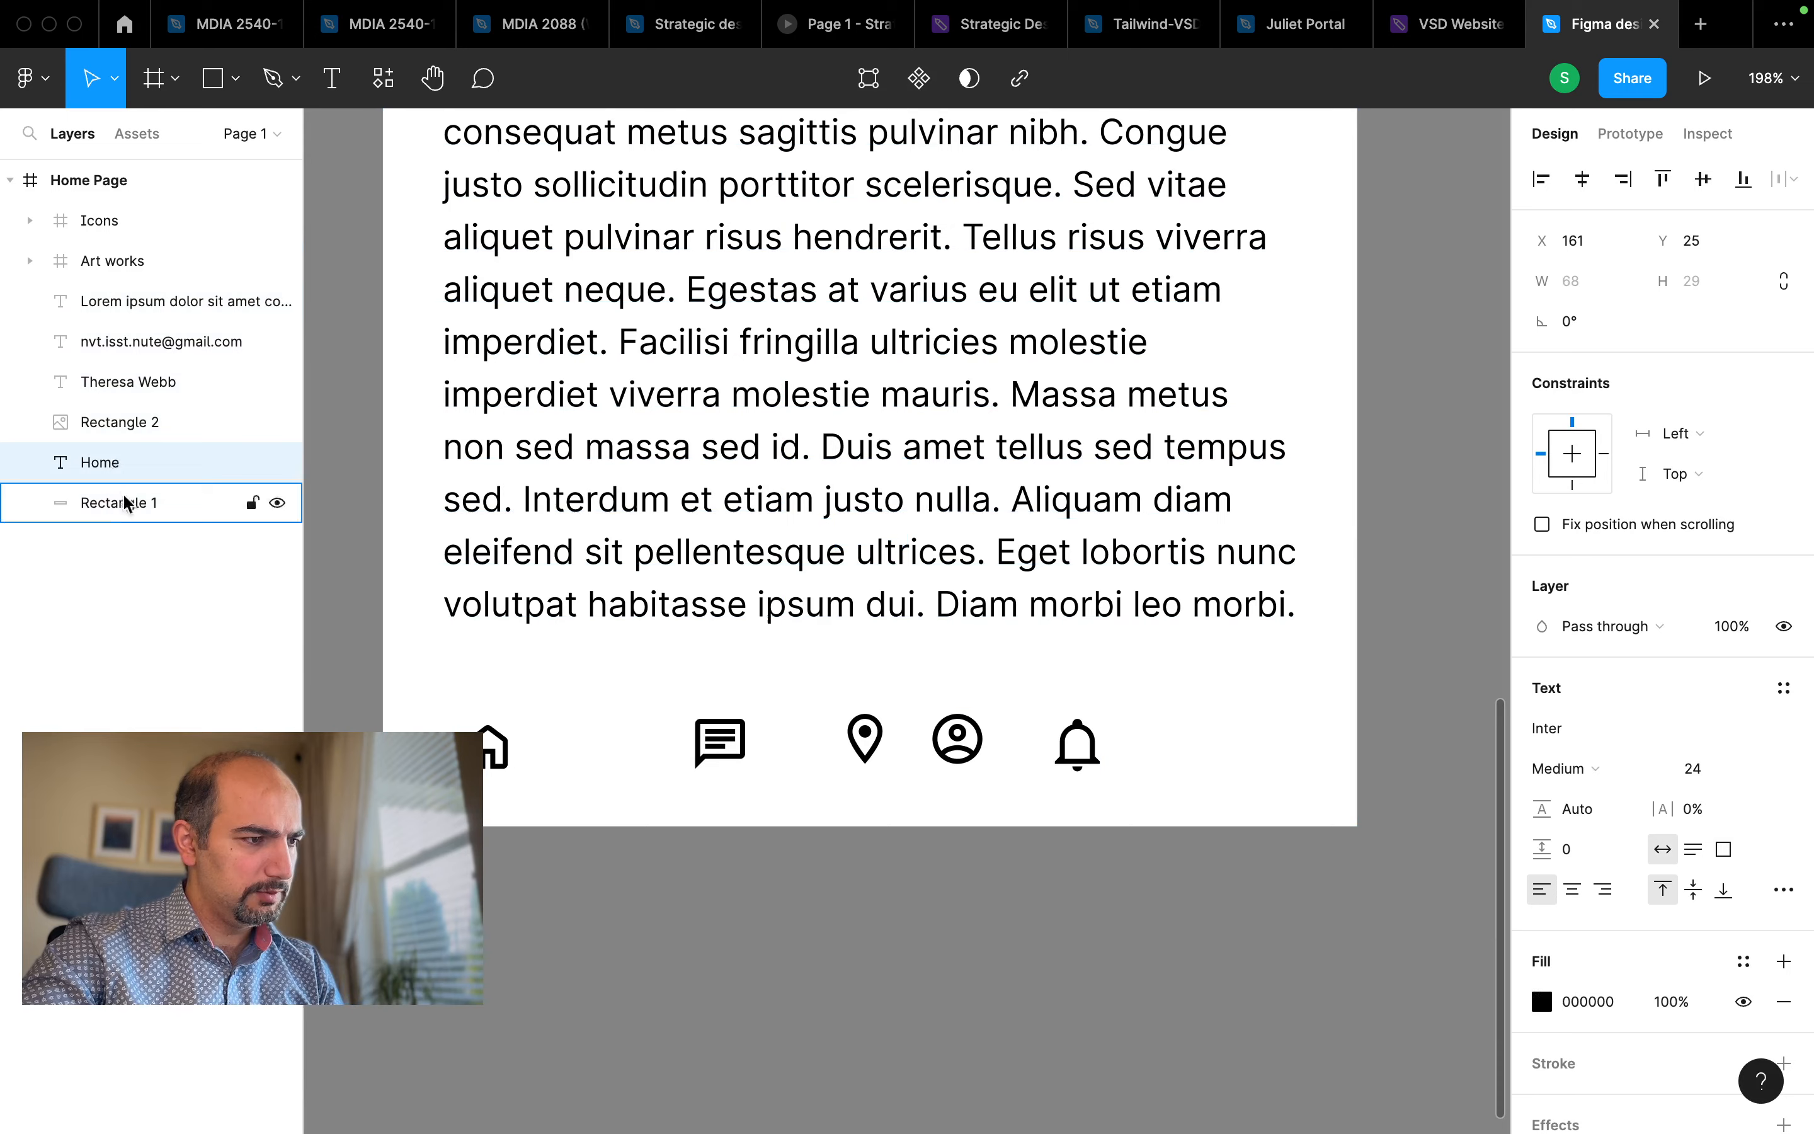
shift+click(125, 504)
scroll(742, 497, up, 10)
scroll(750, 499, up, 10)
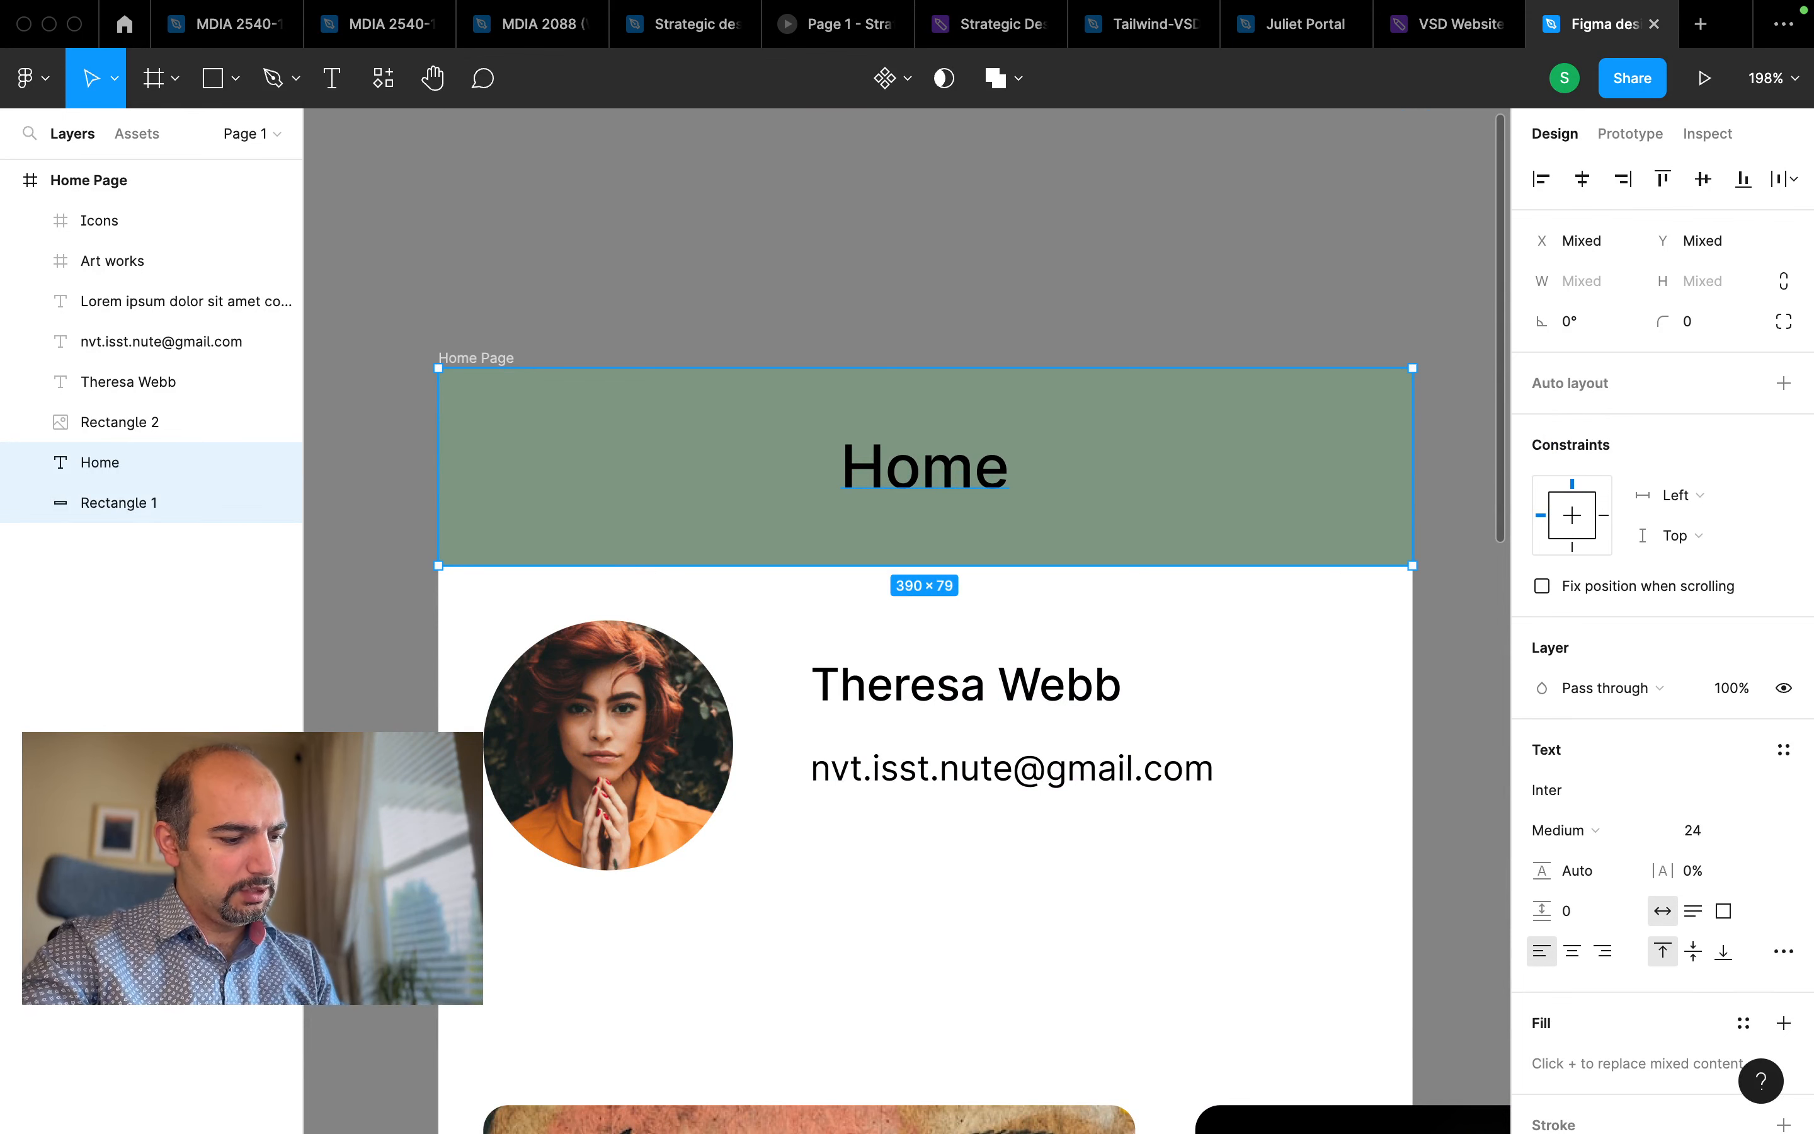
key(super+alt+g)
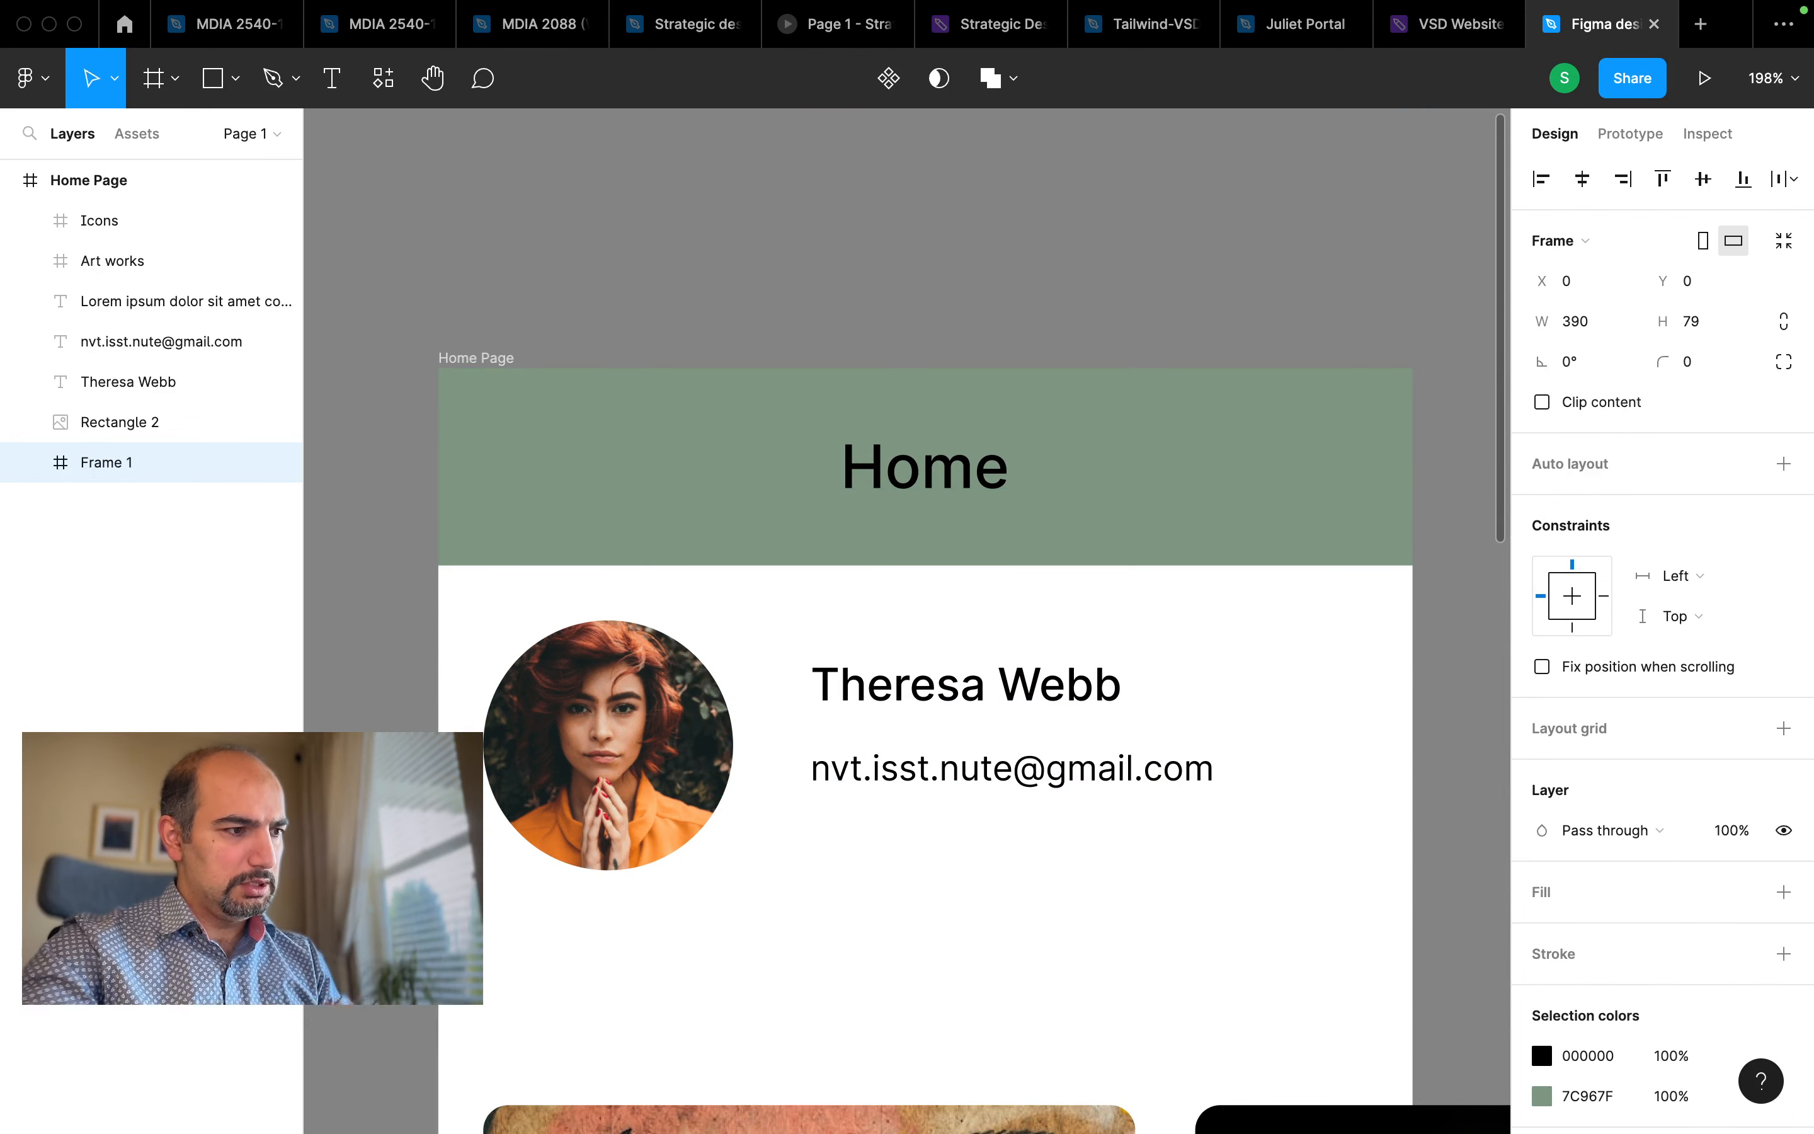
Rename the title frame as Header and move it above Icons in the layer order
double_click(126, 465)
text(H)
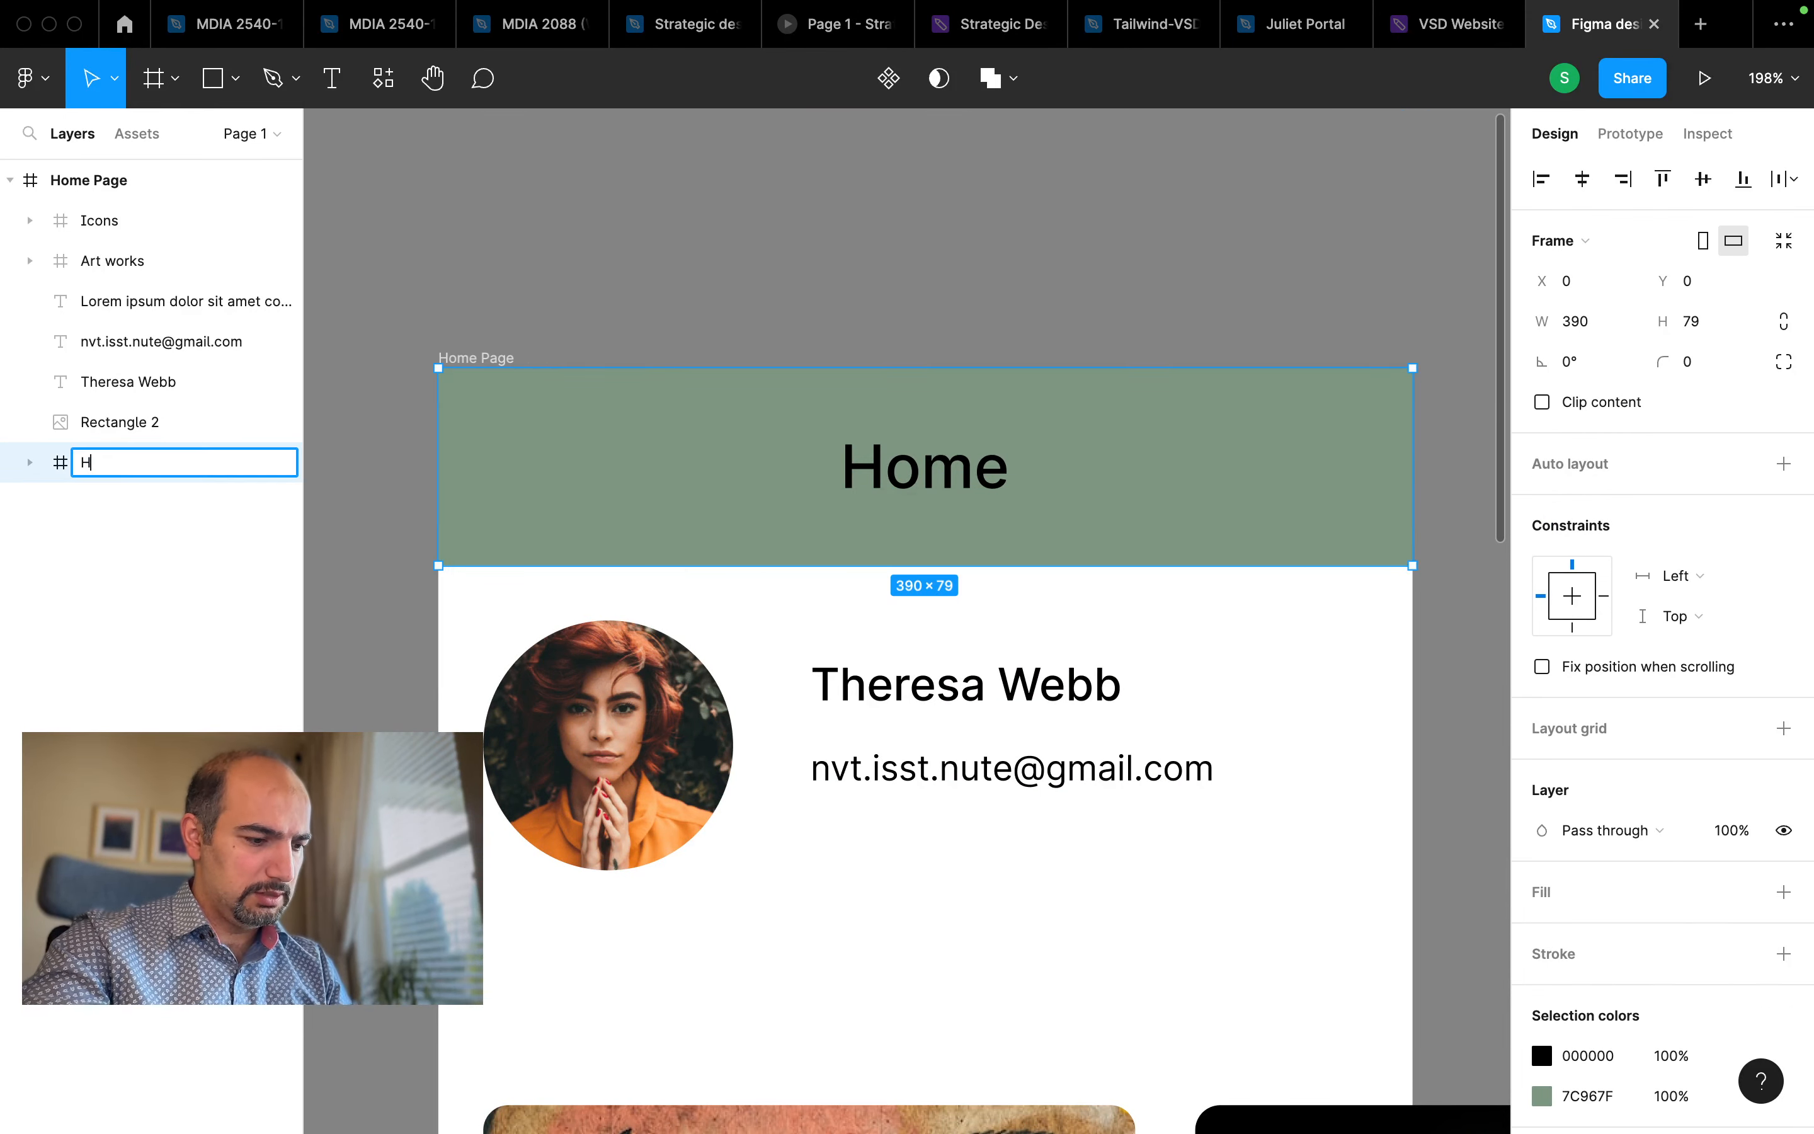
text(eader)
key(Return)
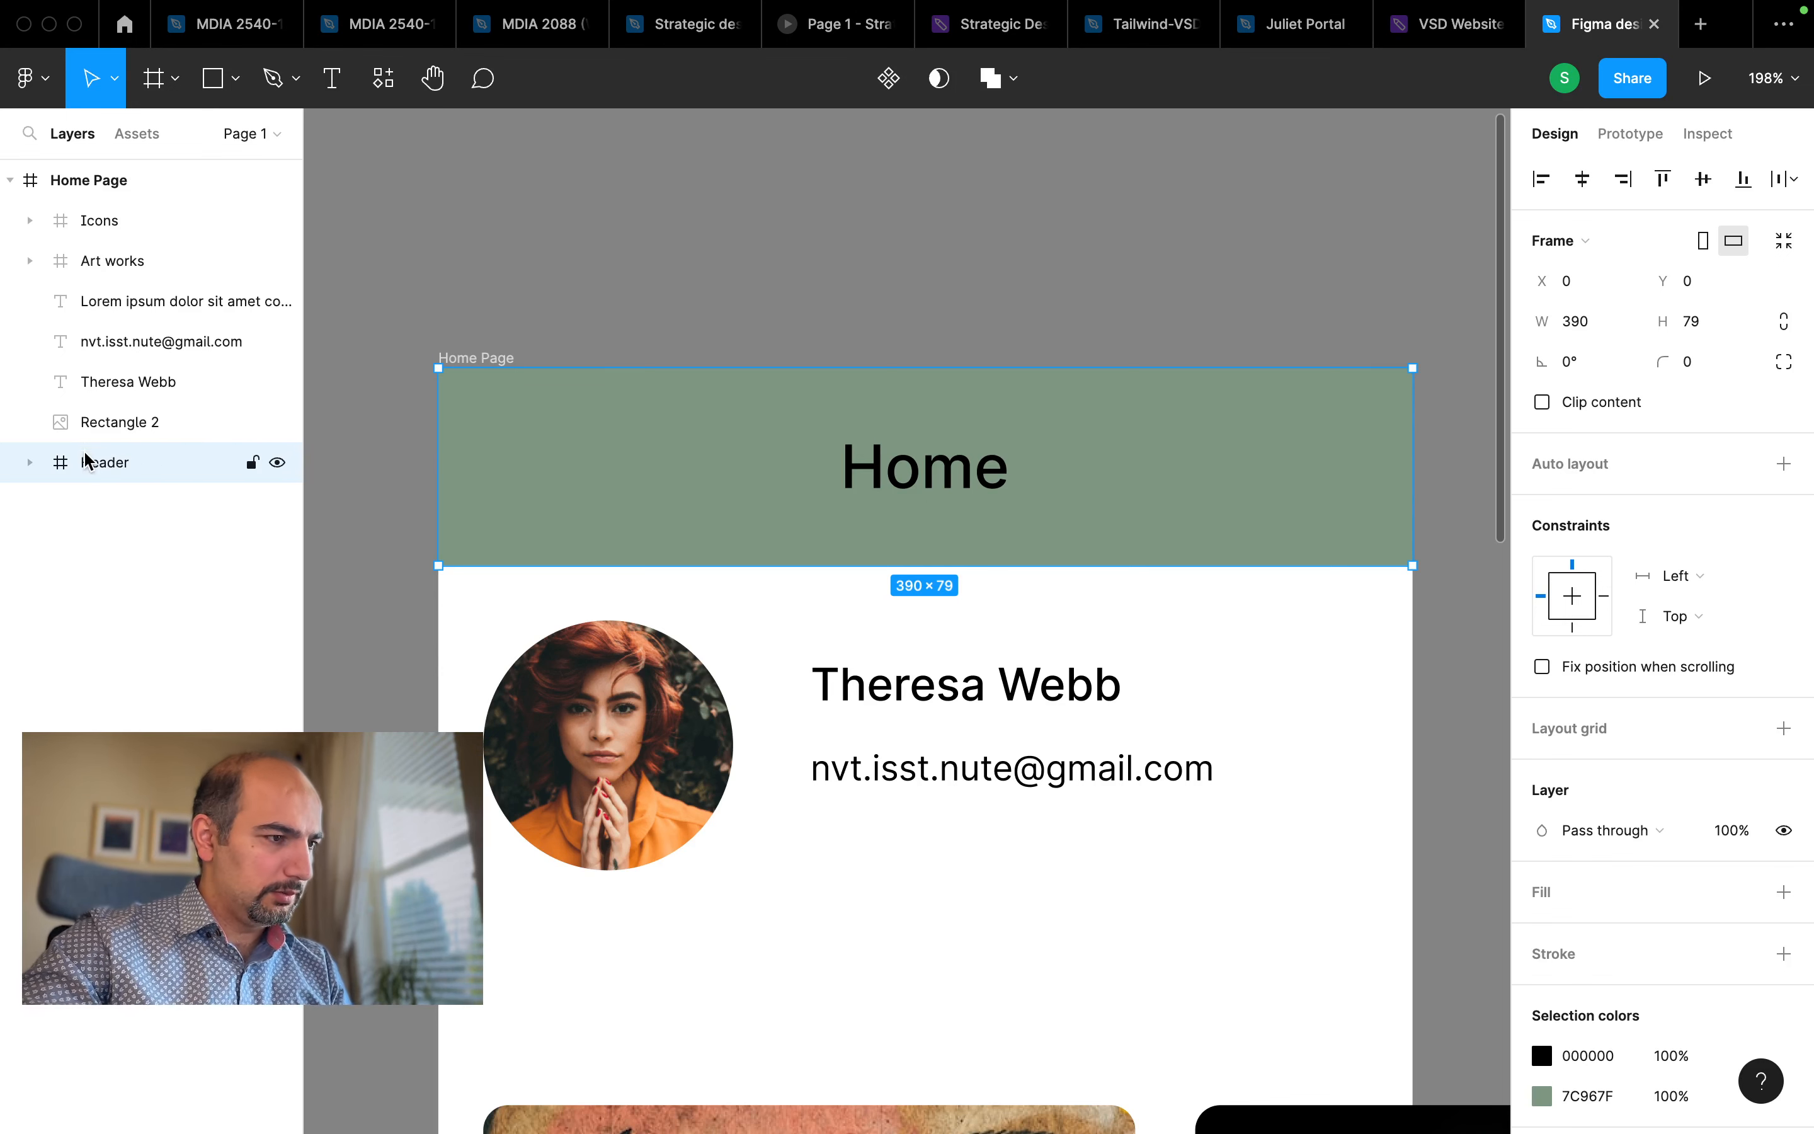
drag(96, 466, 102, 216)
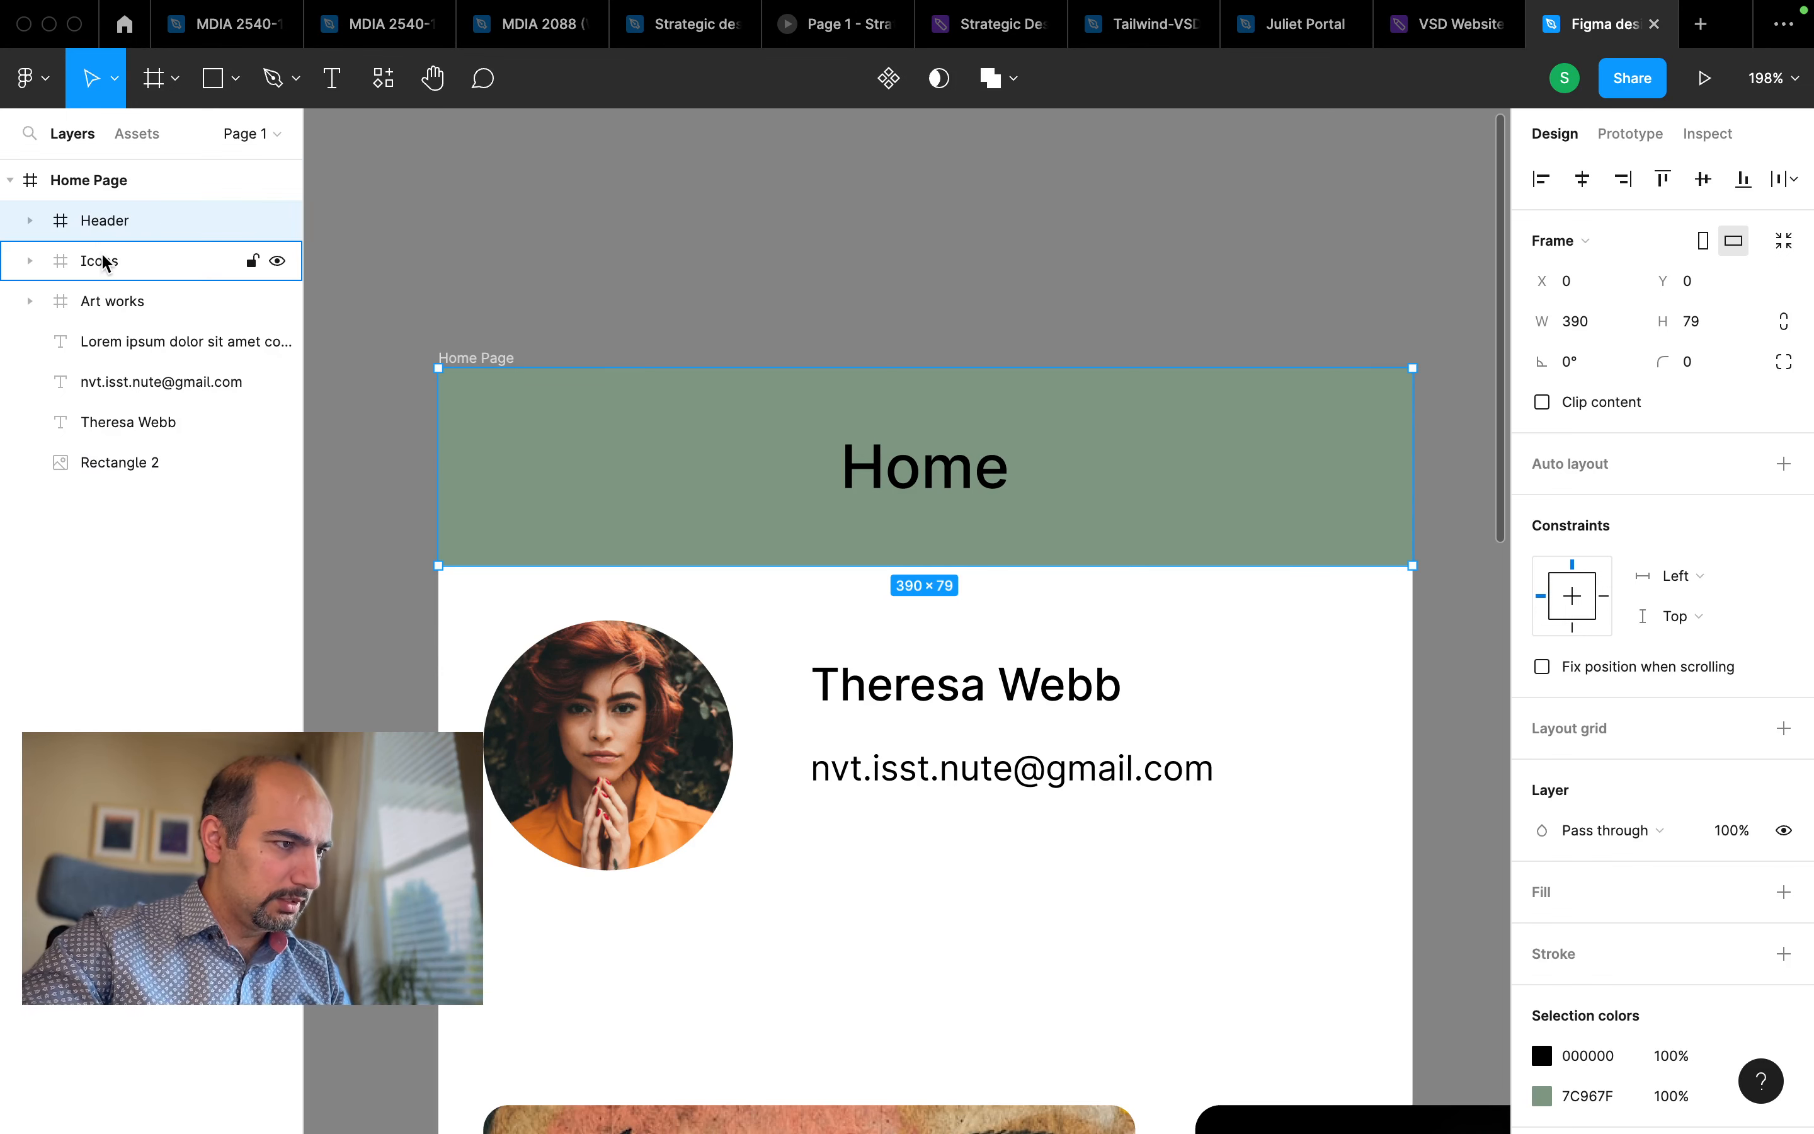
click(98, 342)
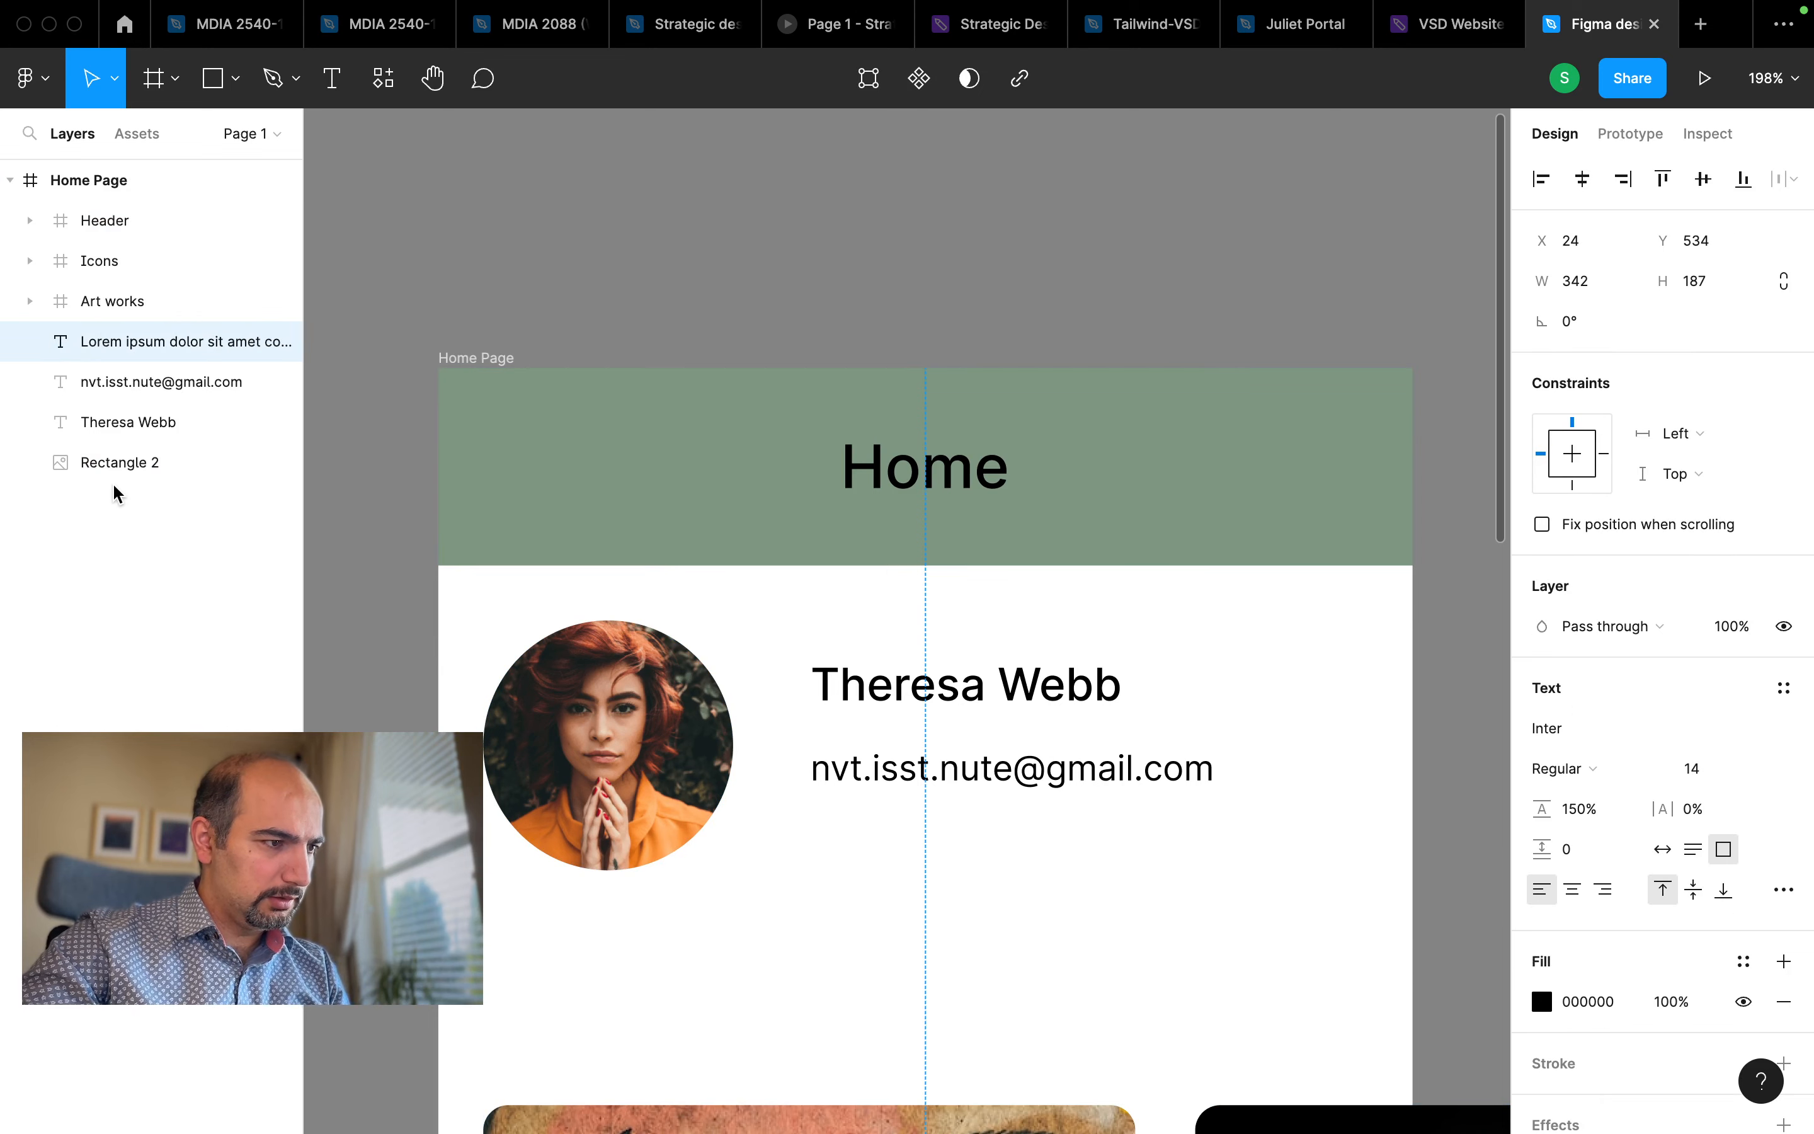
click(118, 460)
click(131, 312)
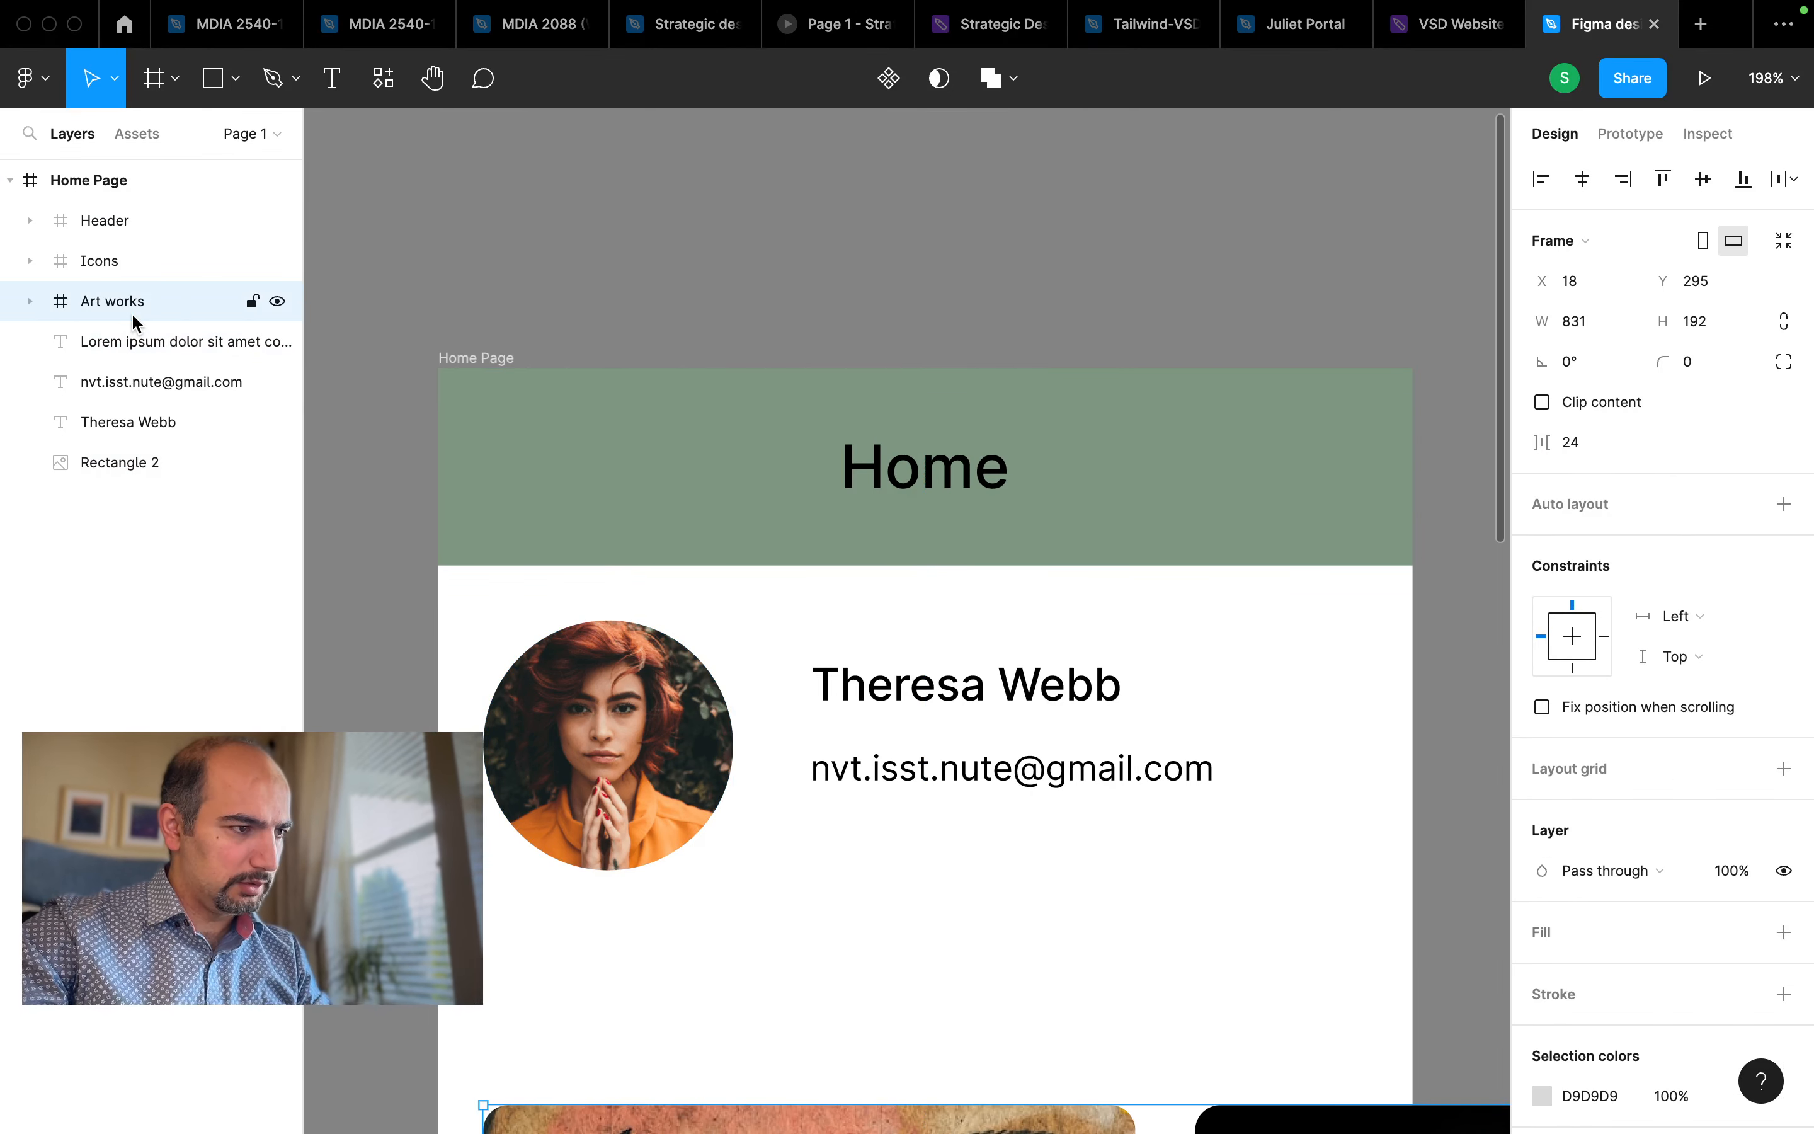
click(130, 342)
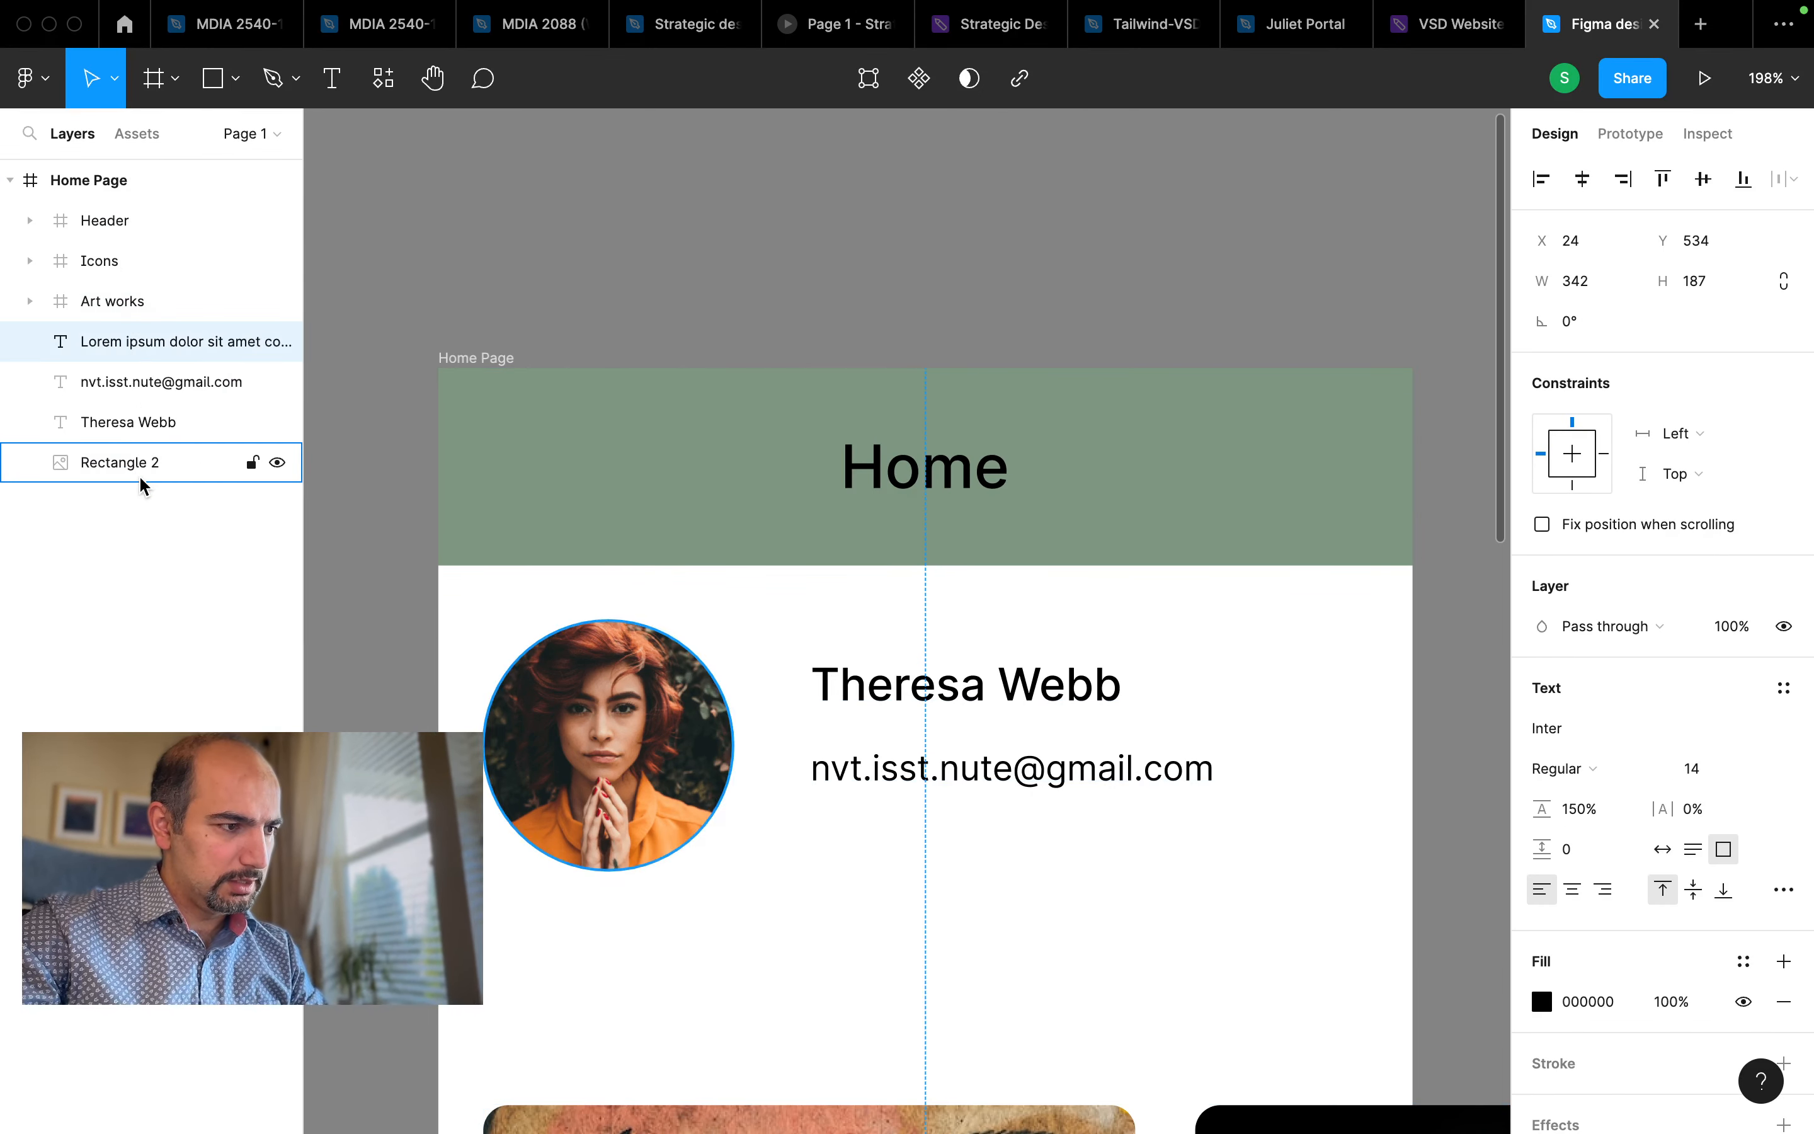
Wrap the profile name, e-mail text and round portrait in one frame and rename it as Profile info
click(887, 678)
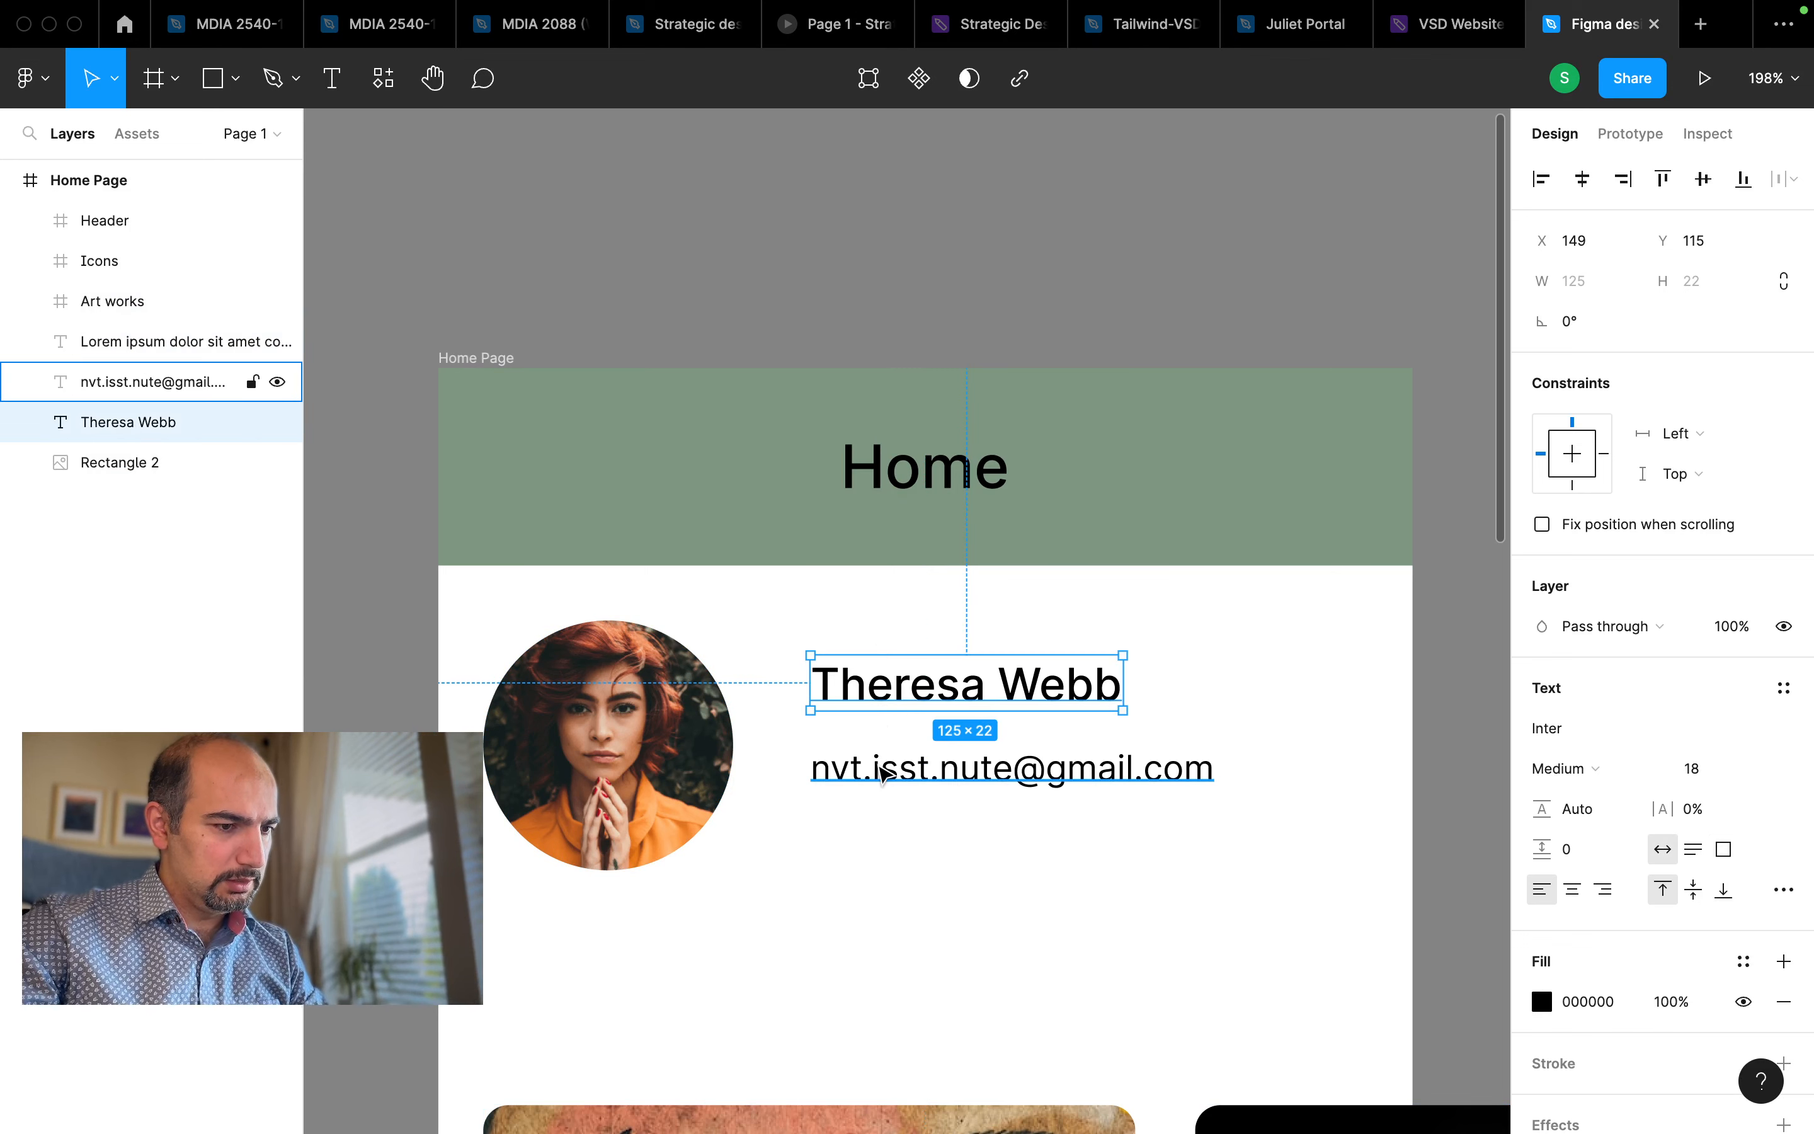
shift+click(883, 772)
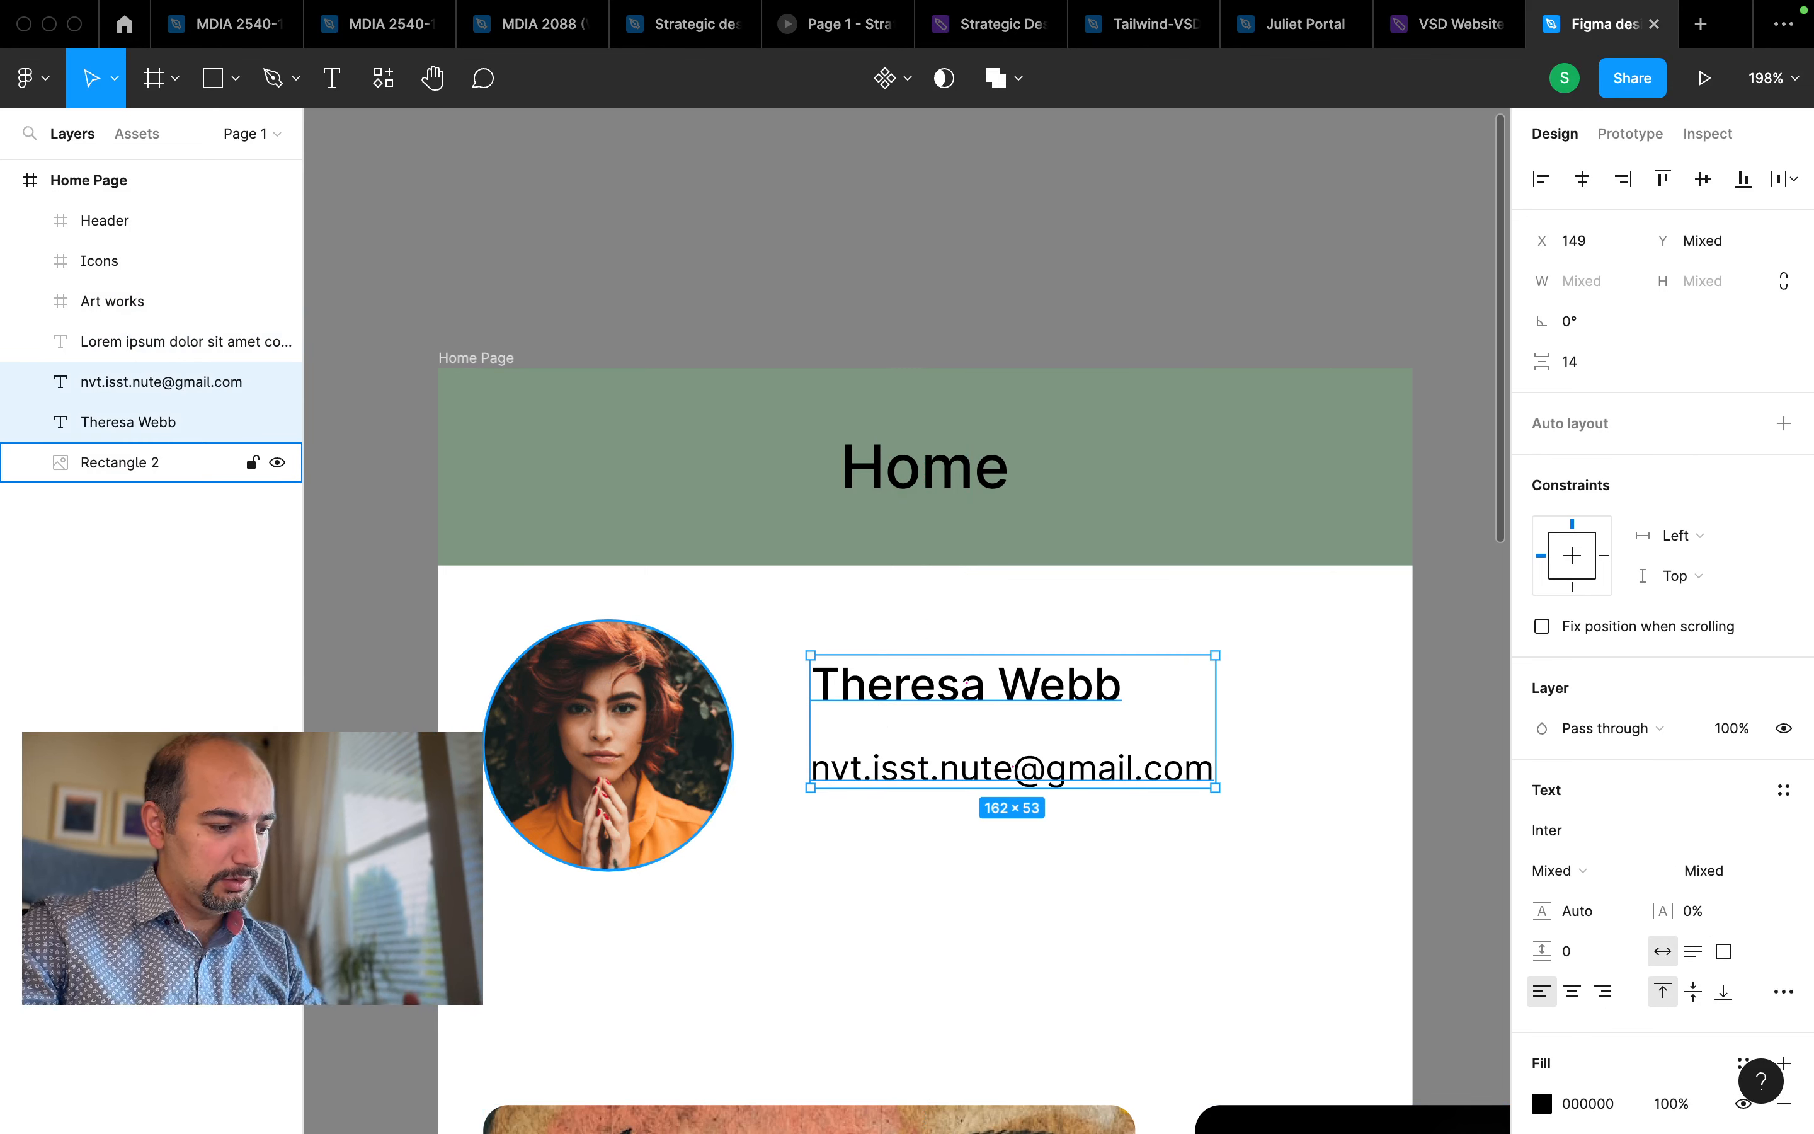
shift+click(708, 720)
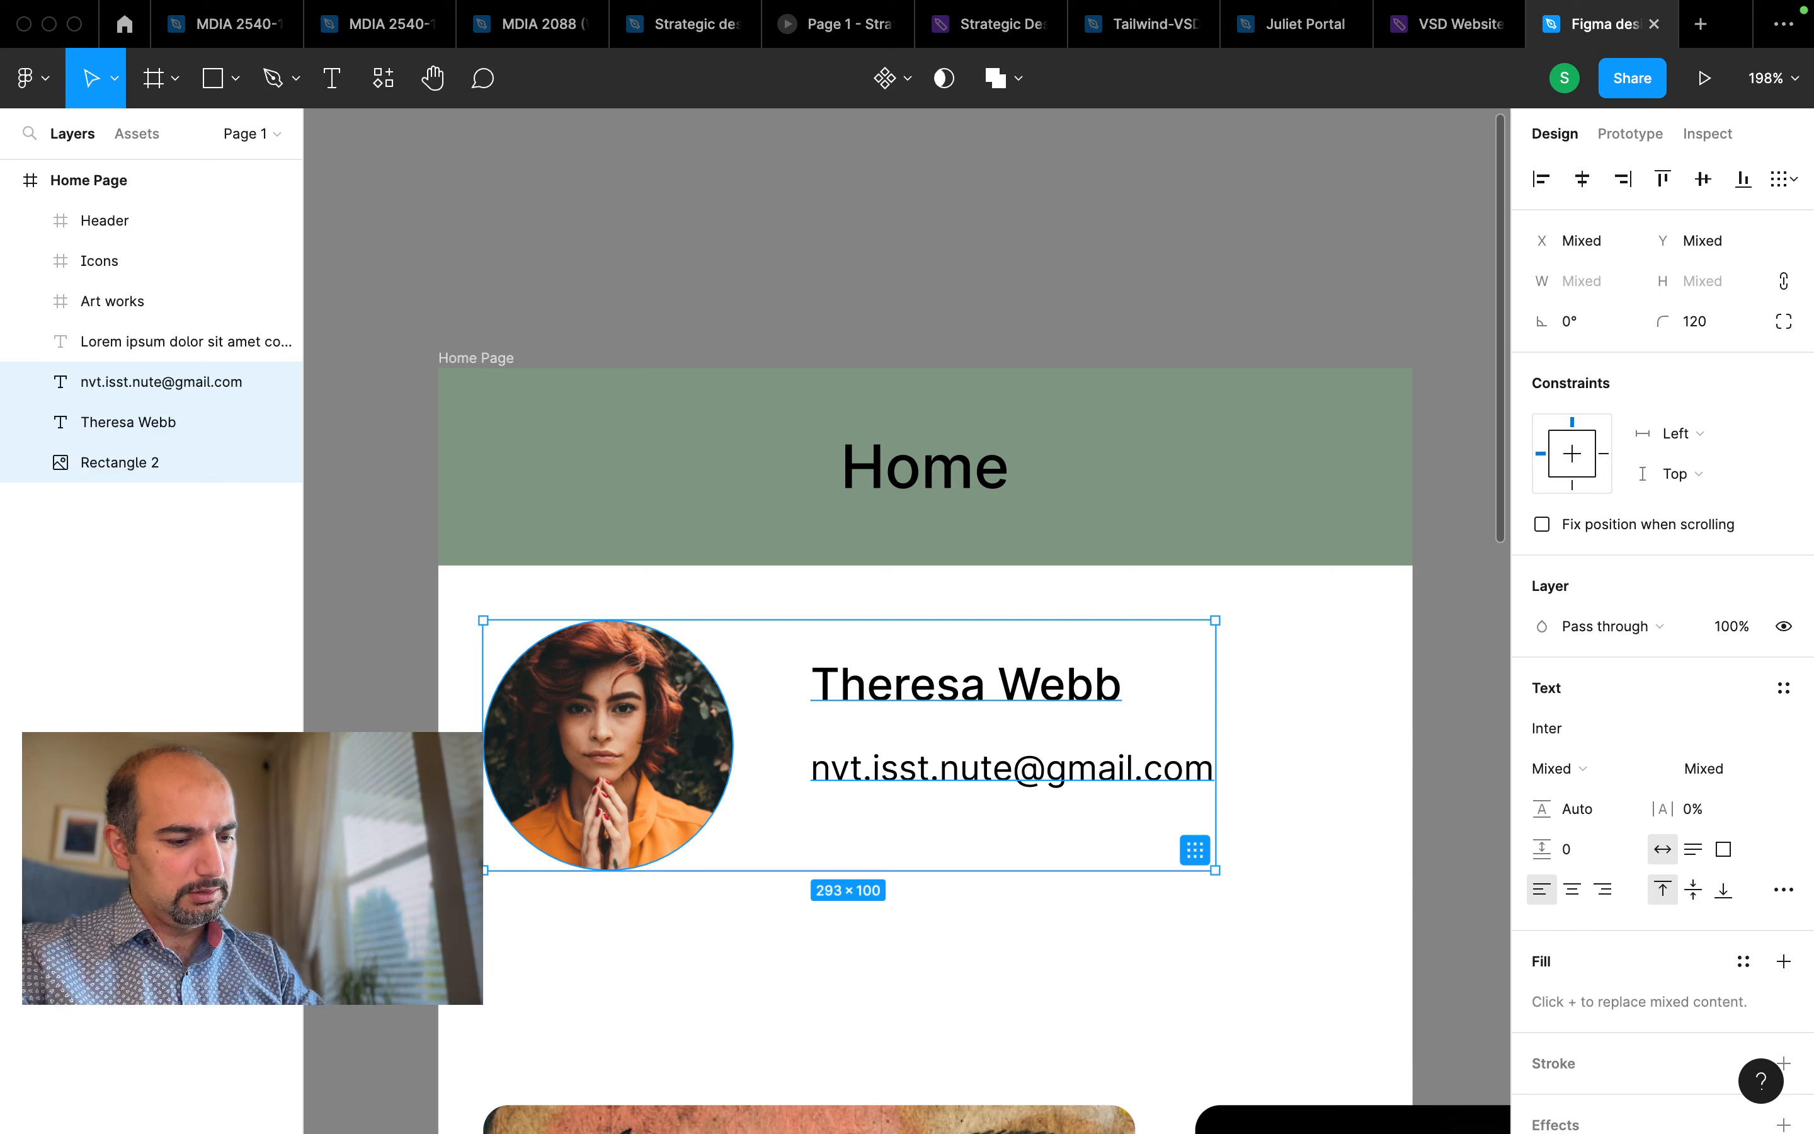
key(super+alt+g)
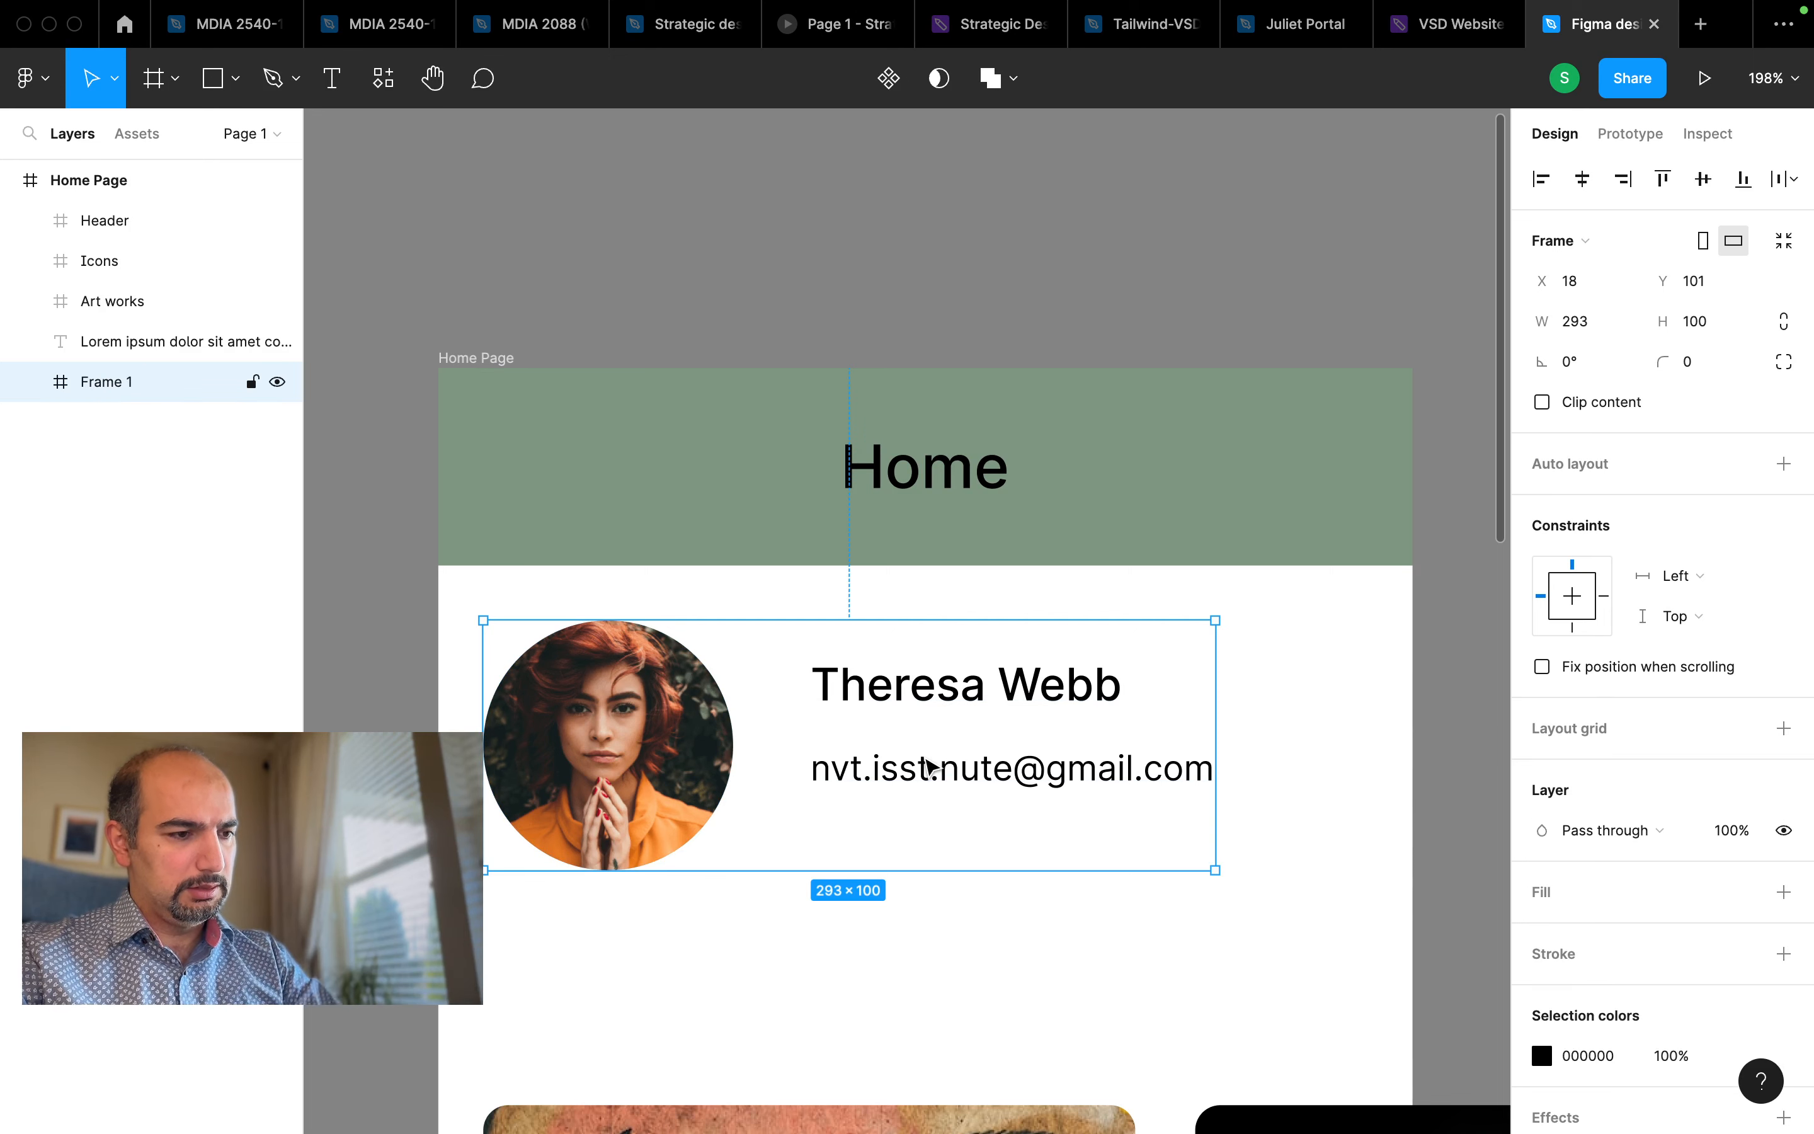
double_click(129, 395)
text(Profile info)
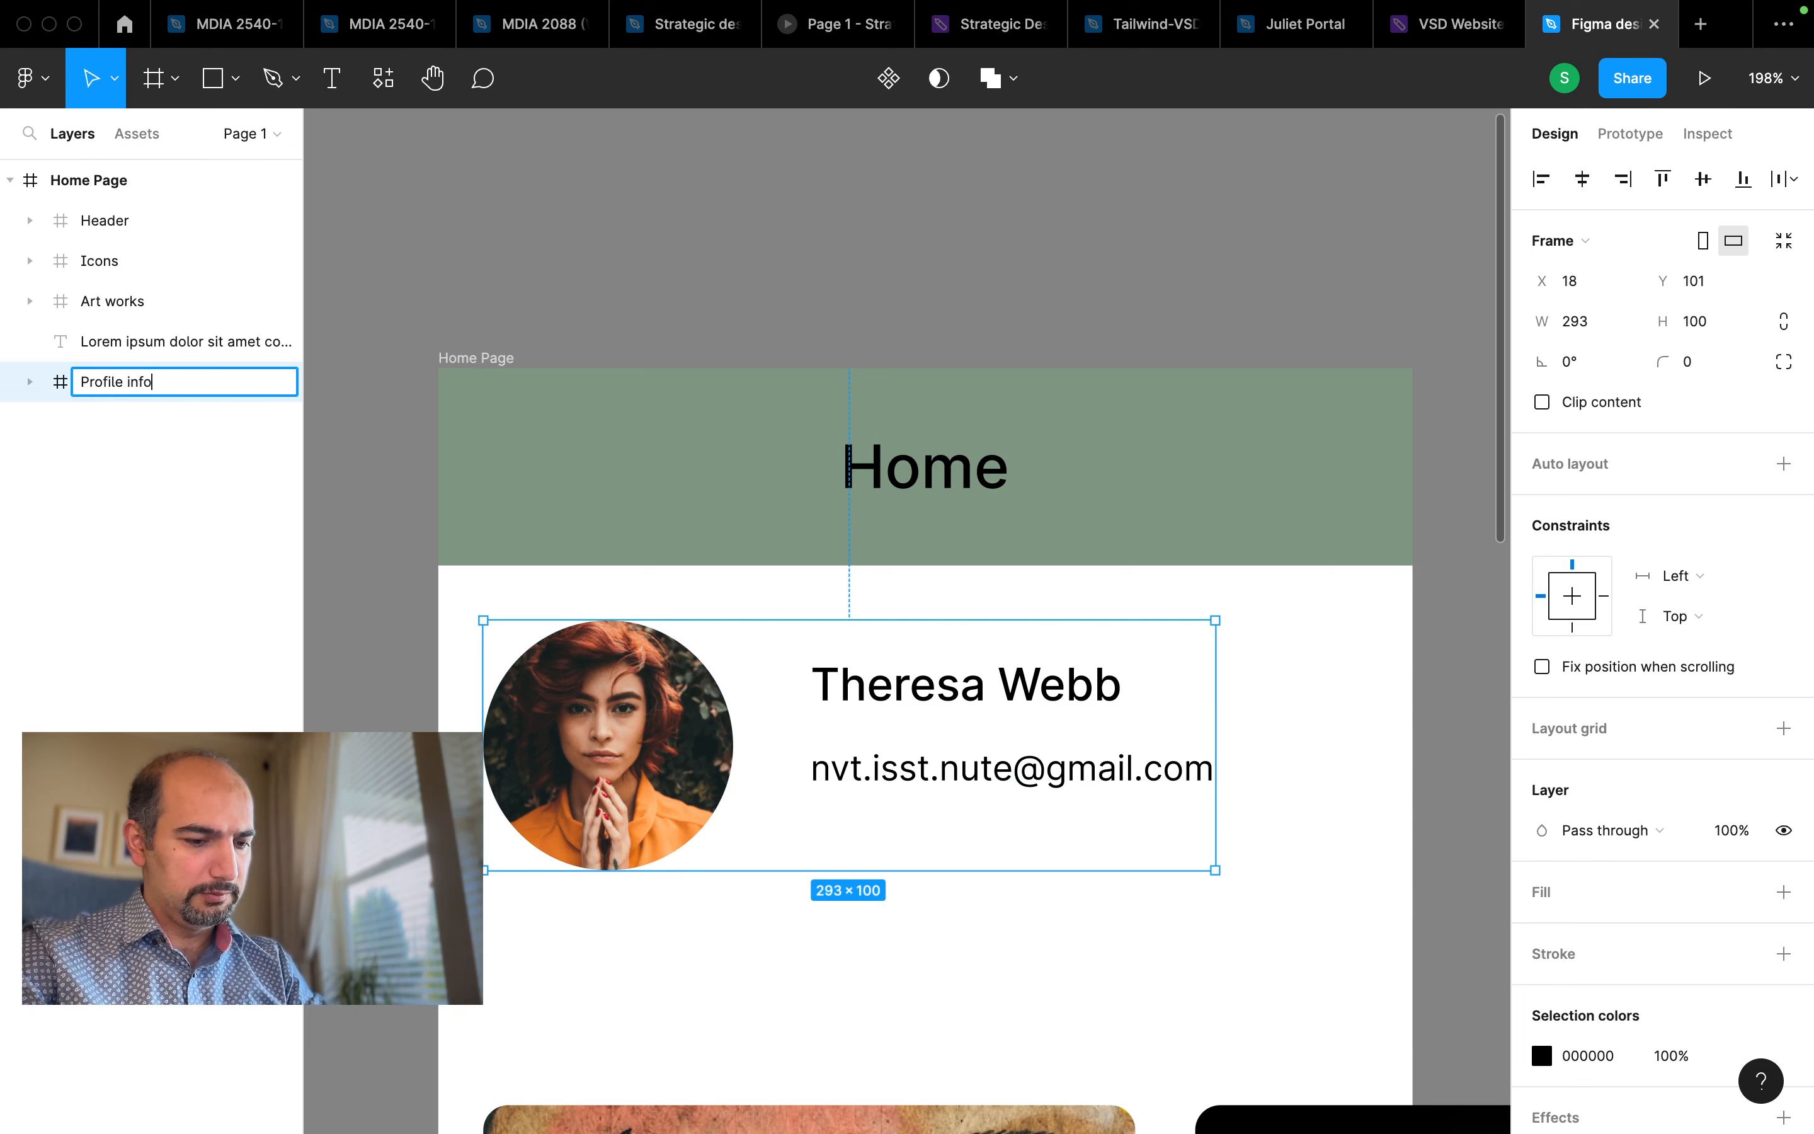
key(Return)
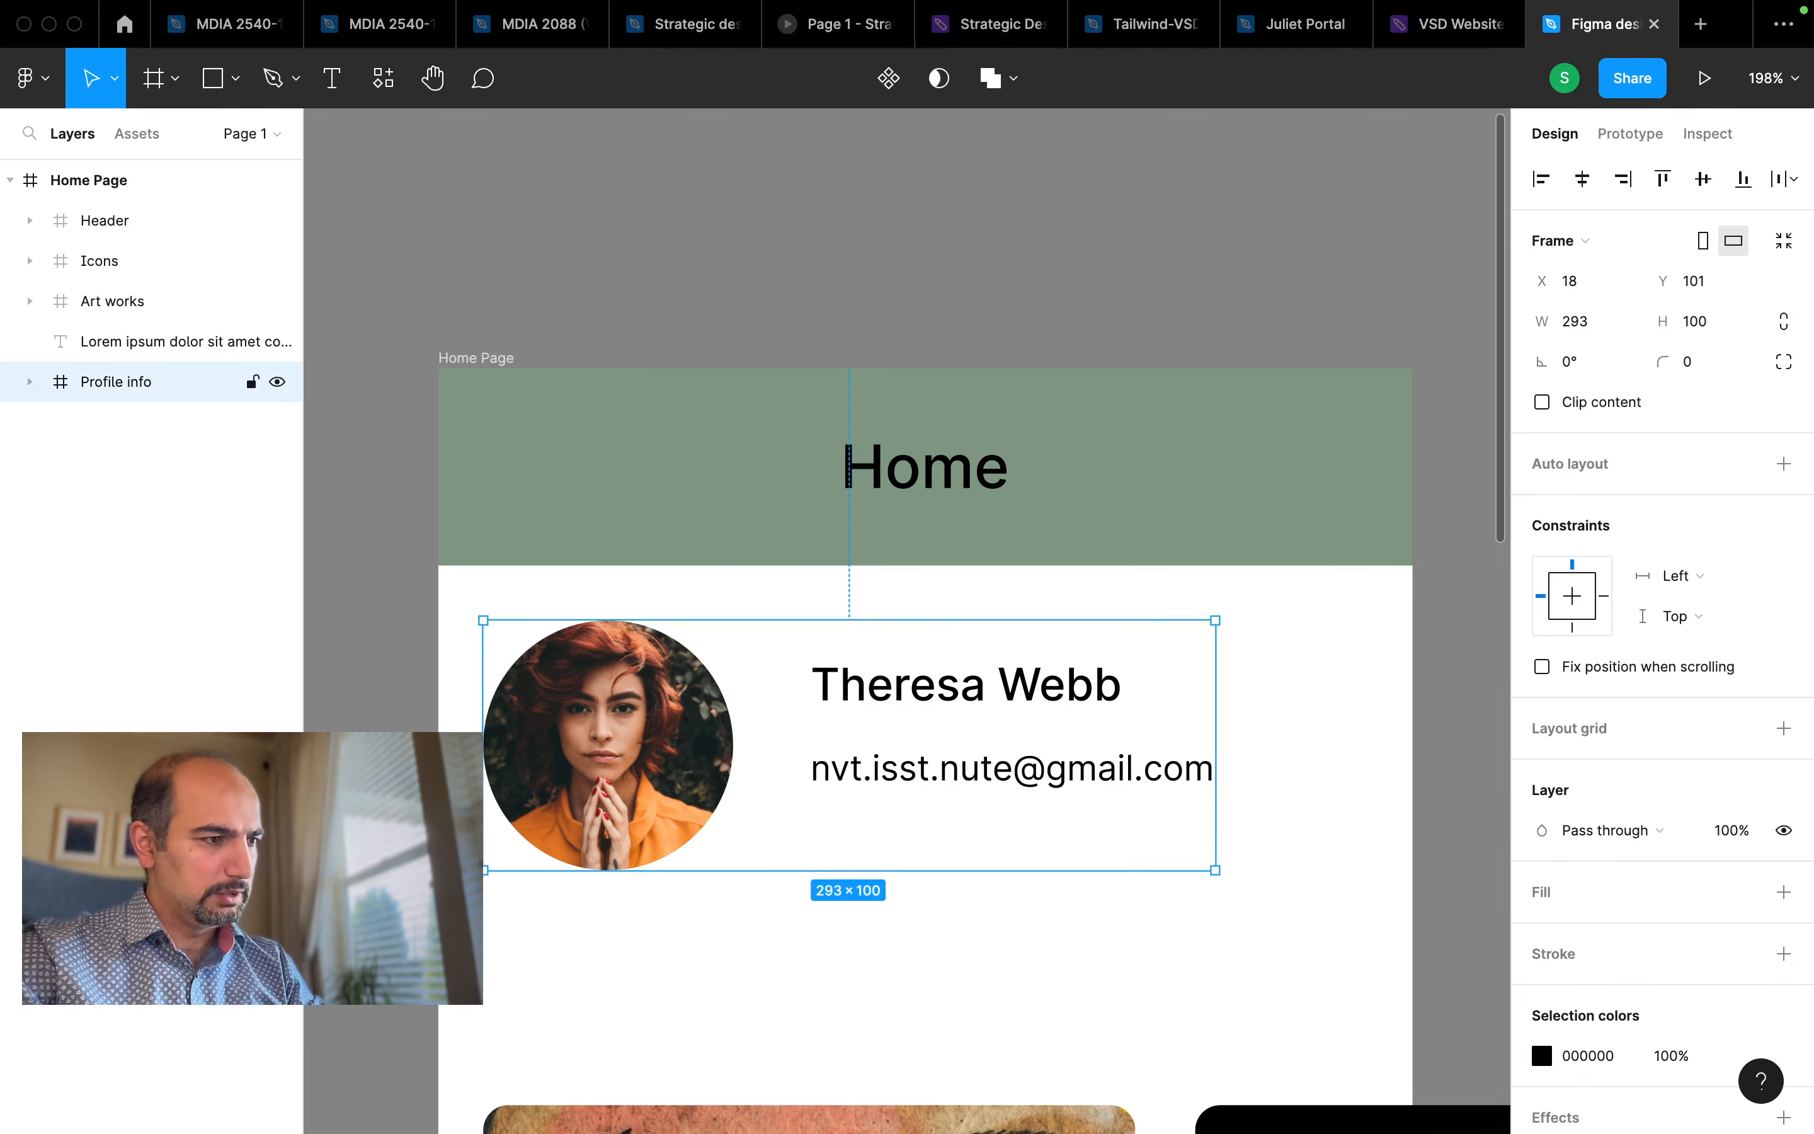
Move the Profile info frame directly below Header in the layer order
click(114, 346)
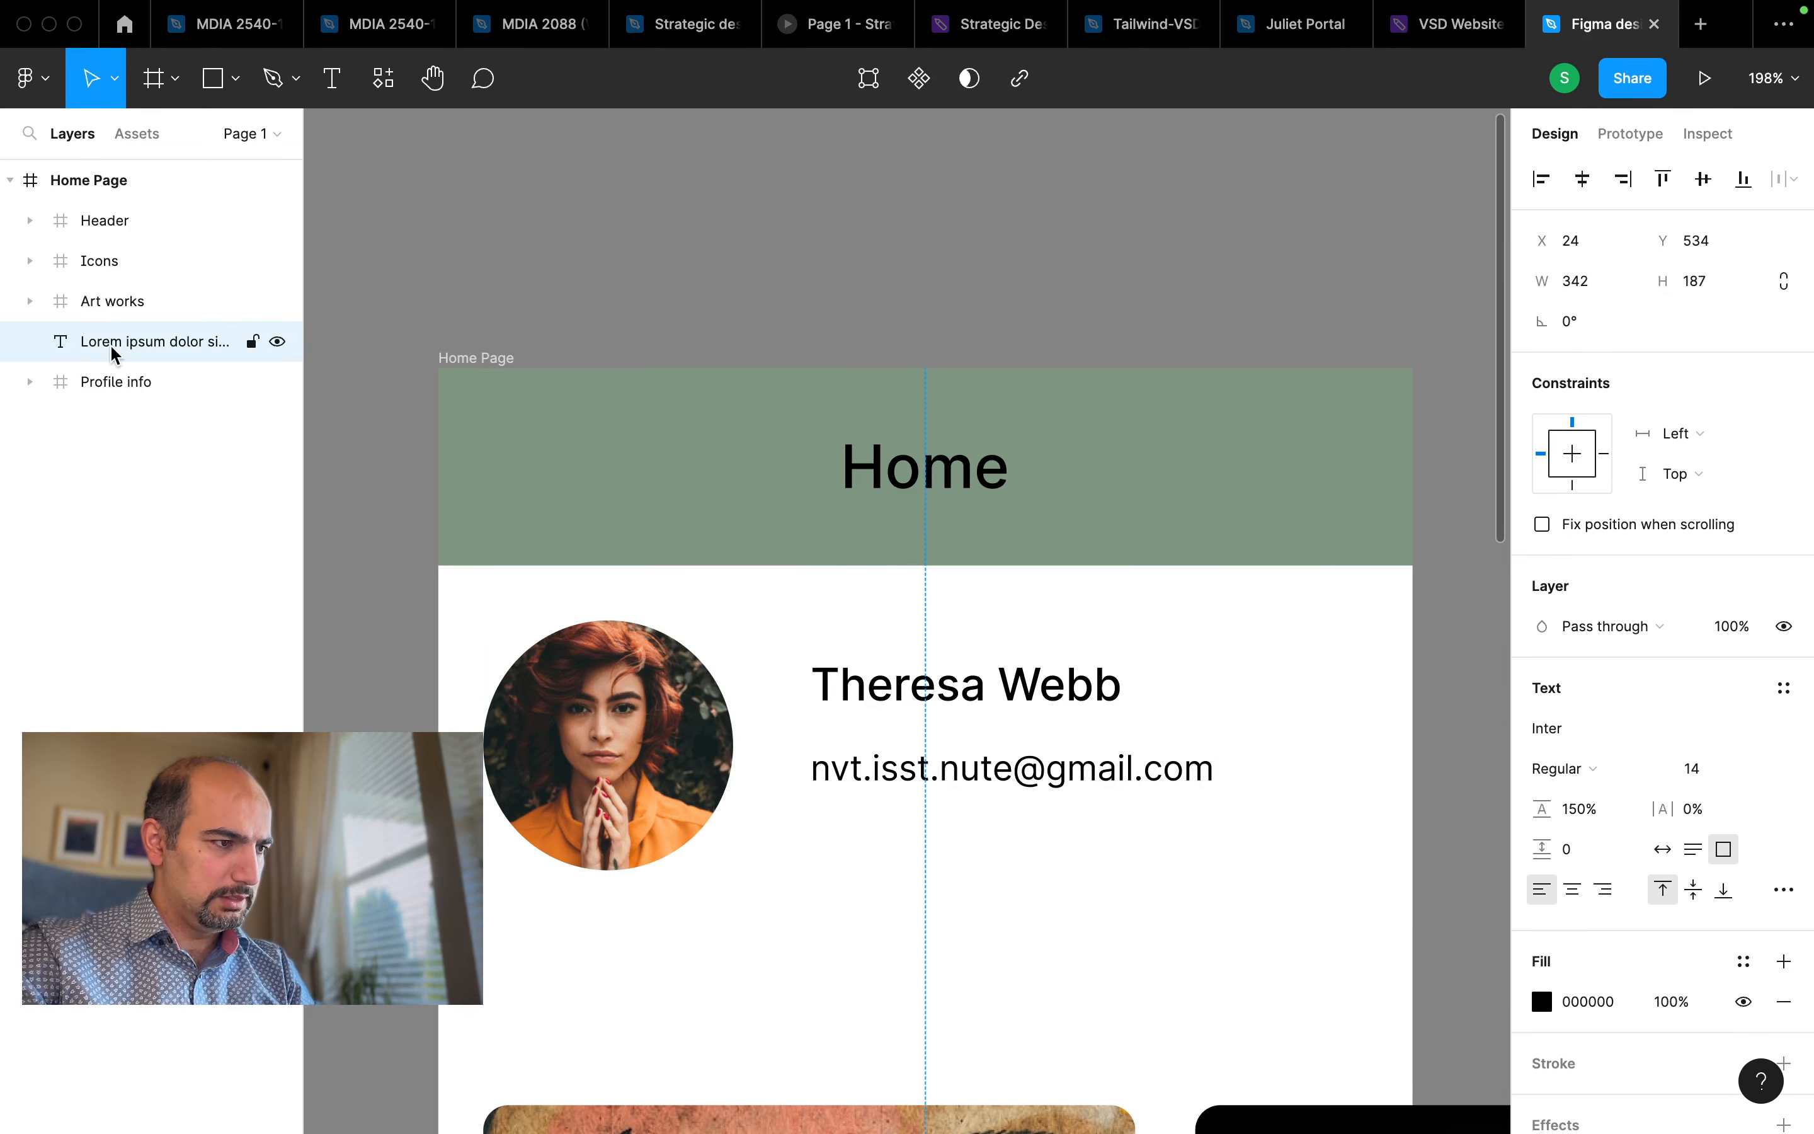
click(109, 382)
drag(109, 382, 106, 255)
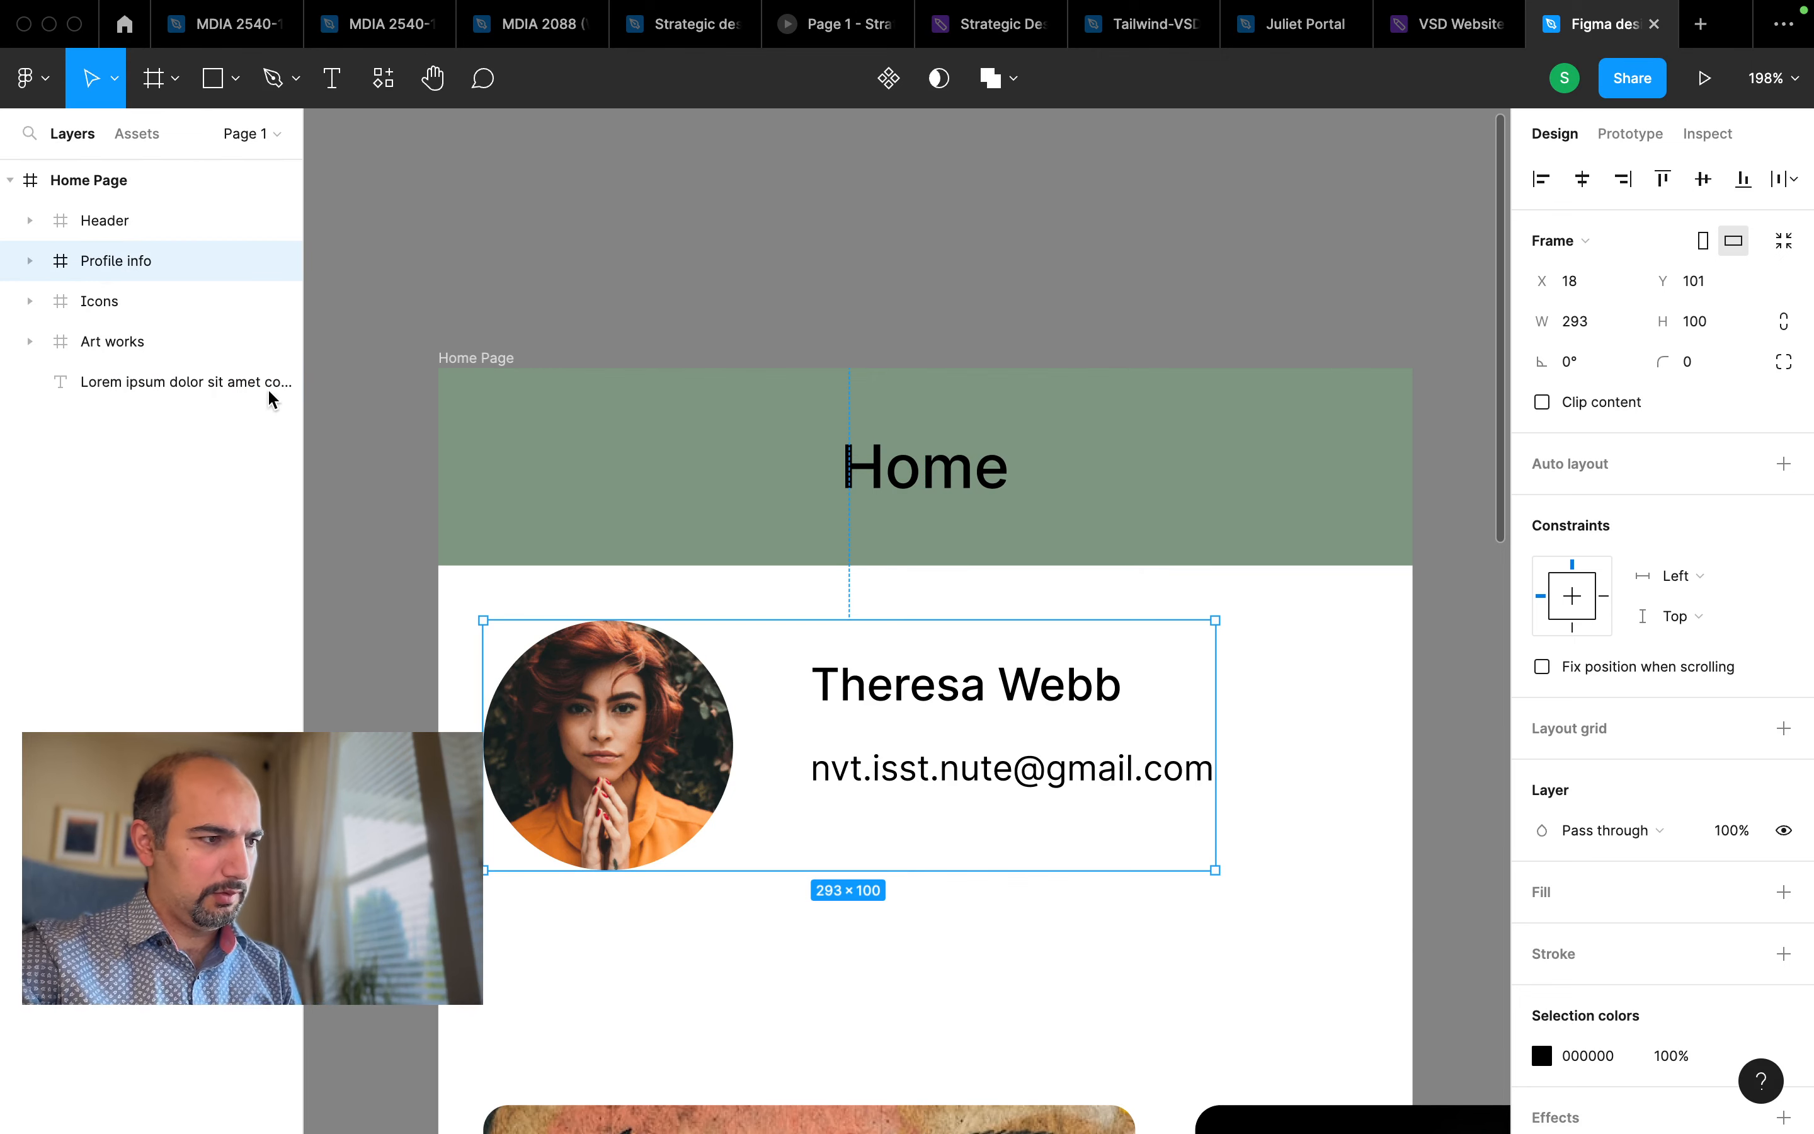
Move the Icons frame to the end of the layer order, below the Lorem ipsum text
scroll(656, 530, down, 5)
scroll(657, 529, down, 5)
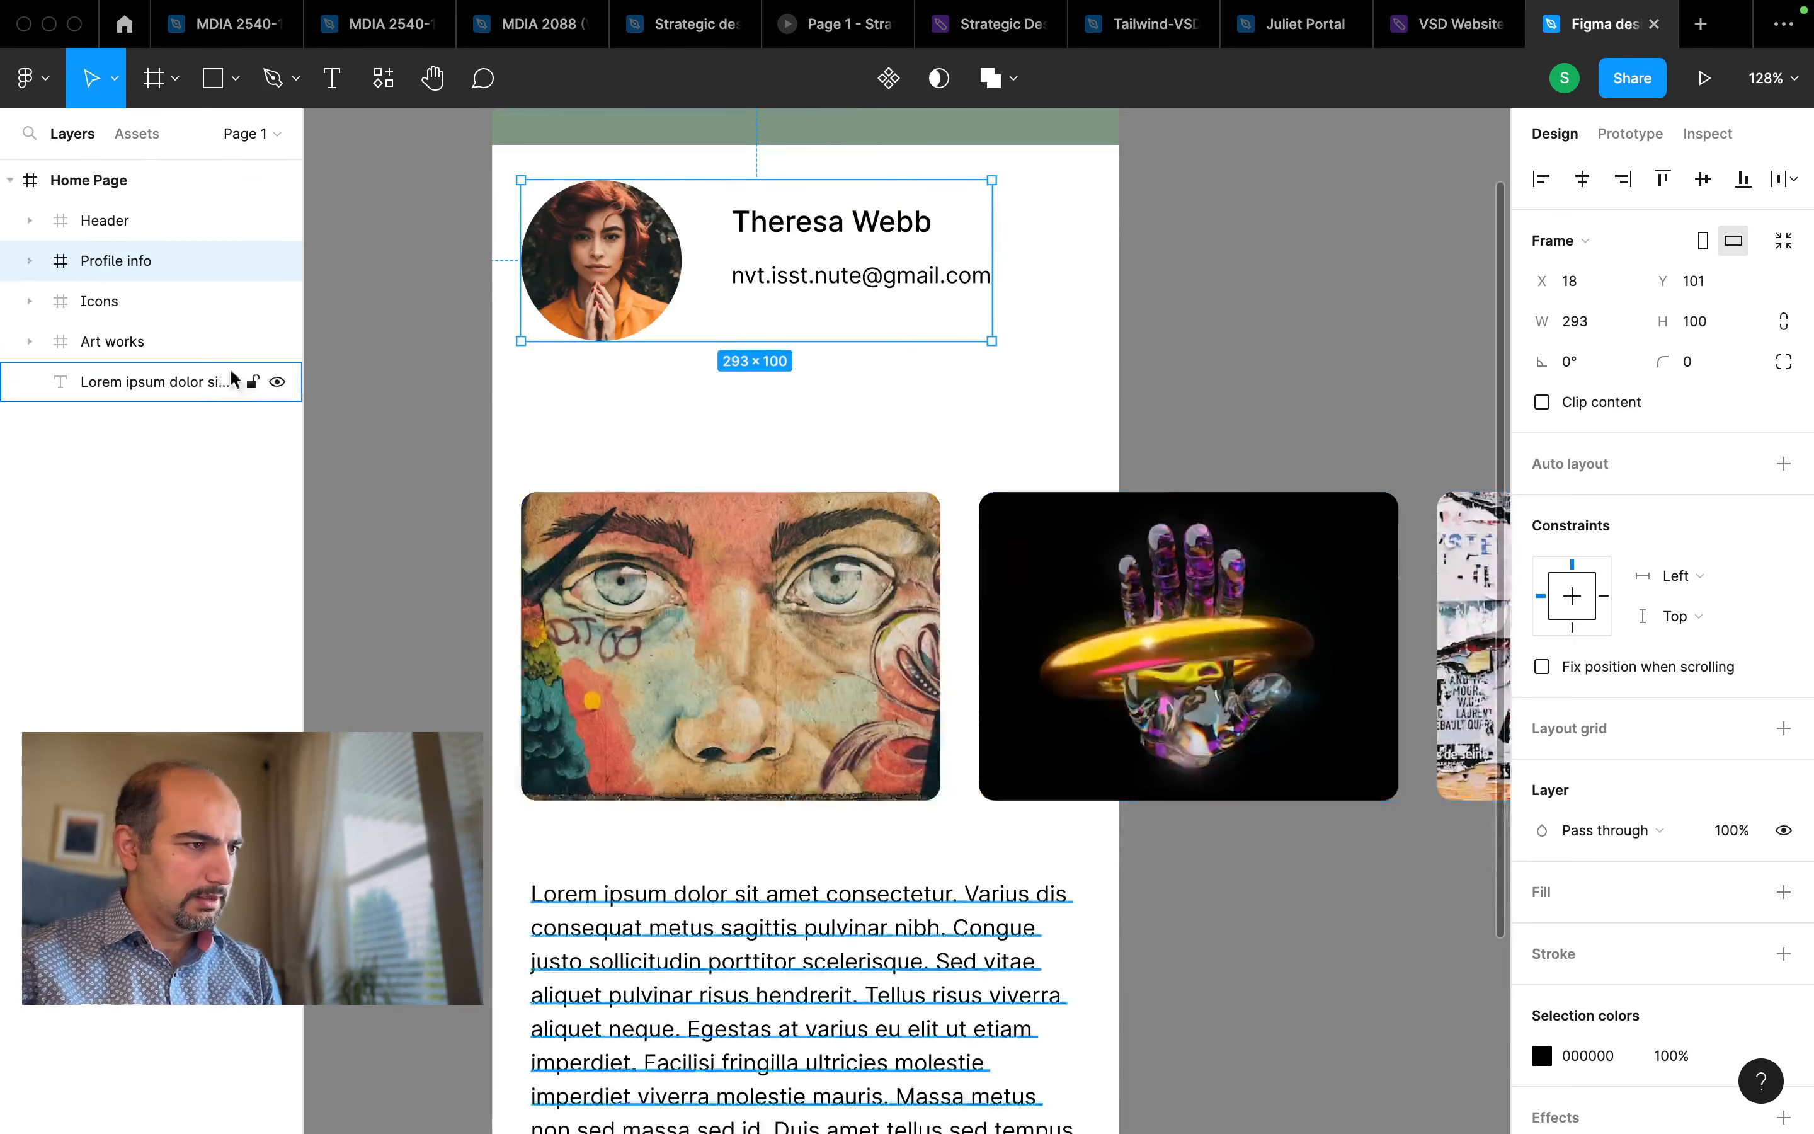
click(126, 303)
drag(128, 363, 133, 405)
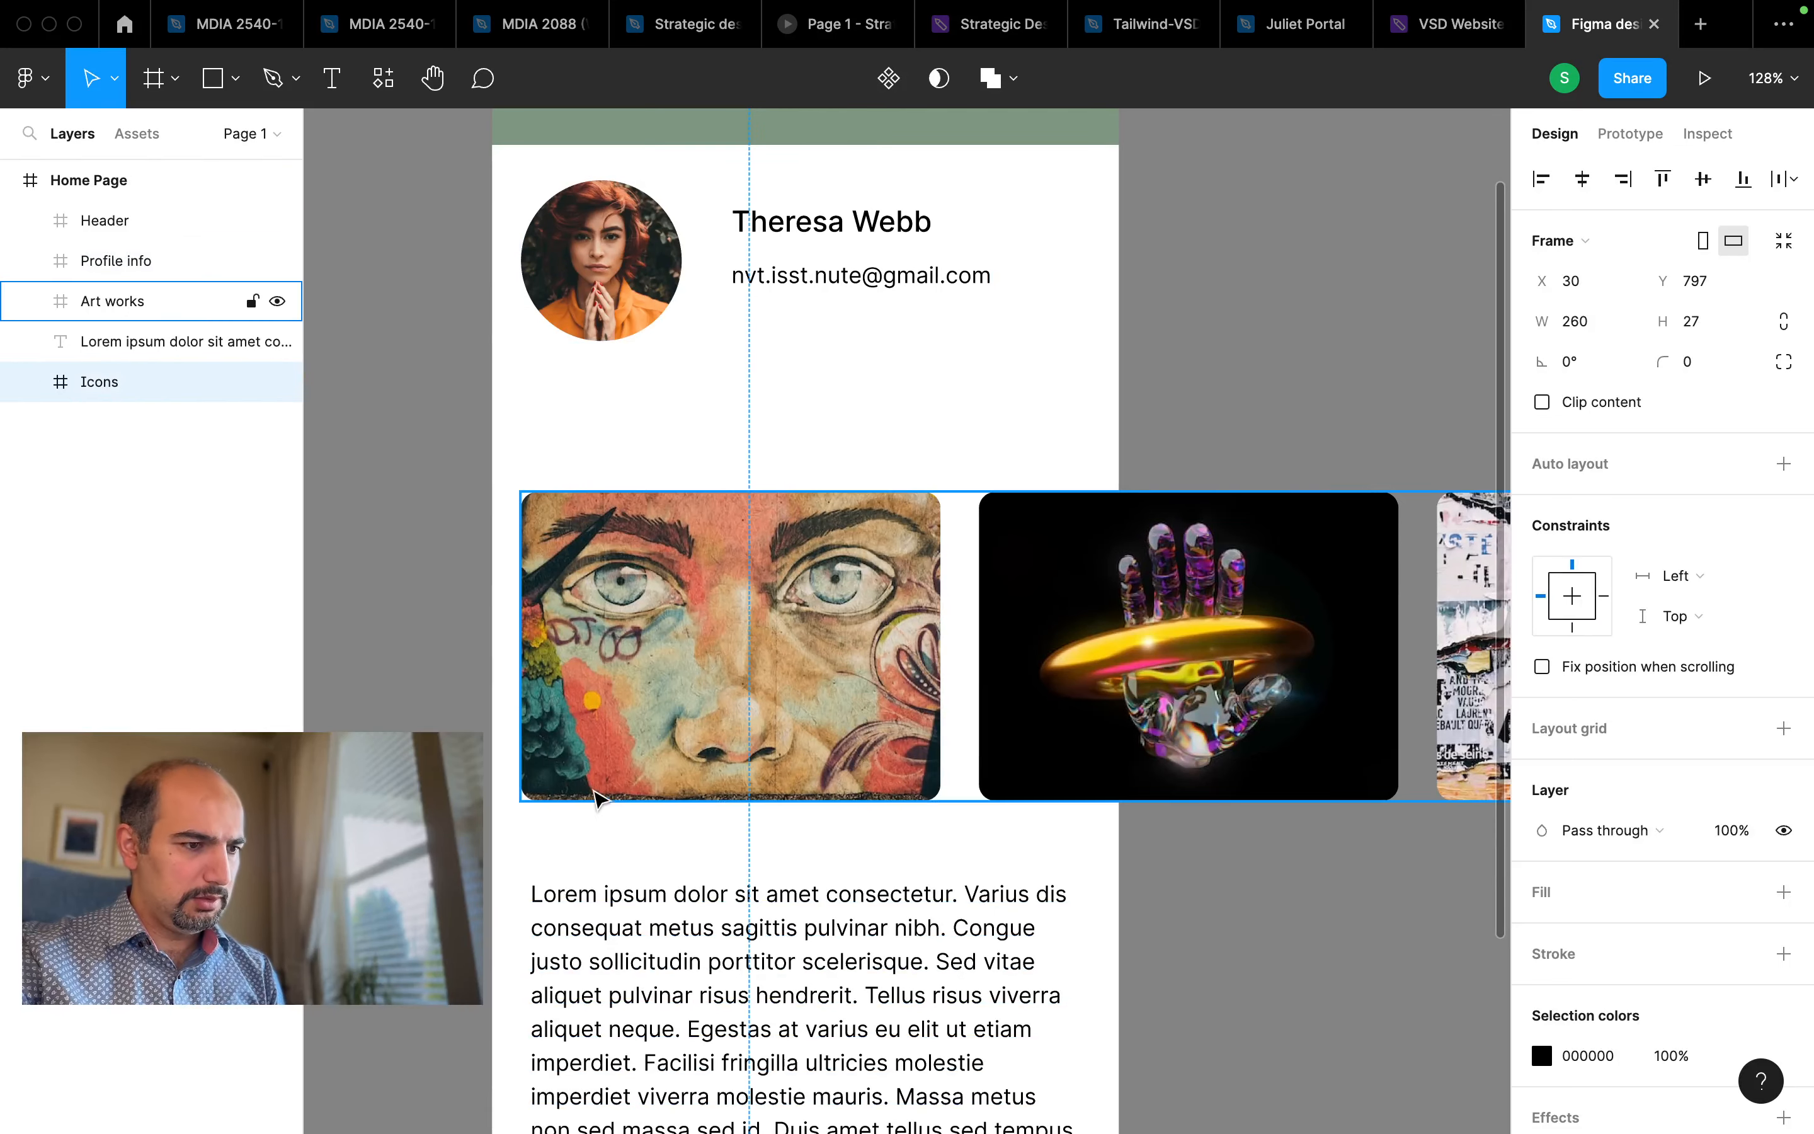
Try widening the Home Page frame to 480 to test how its contents respond, and undo the resize
scroll(599, 799, down, 4)
scroll(600, 801, down, 4)
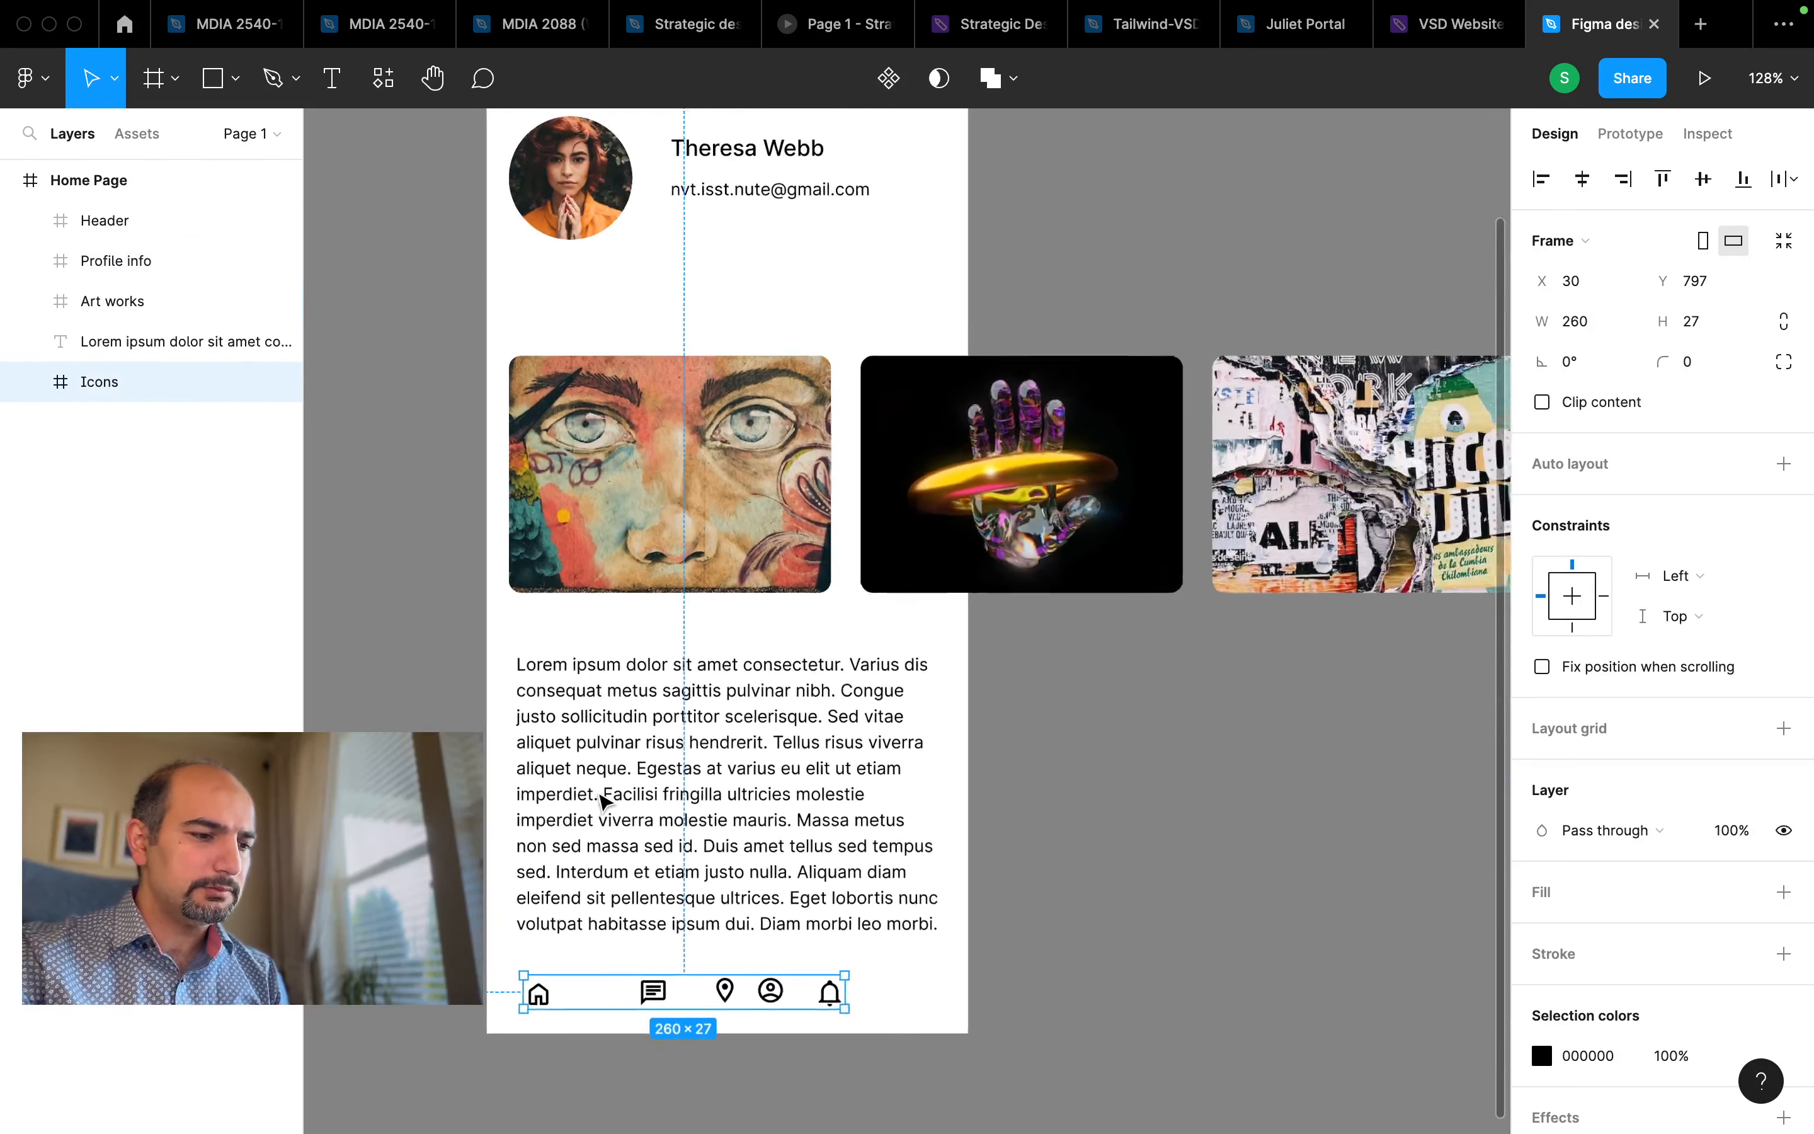
scroll(742, 1005, up, 2)
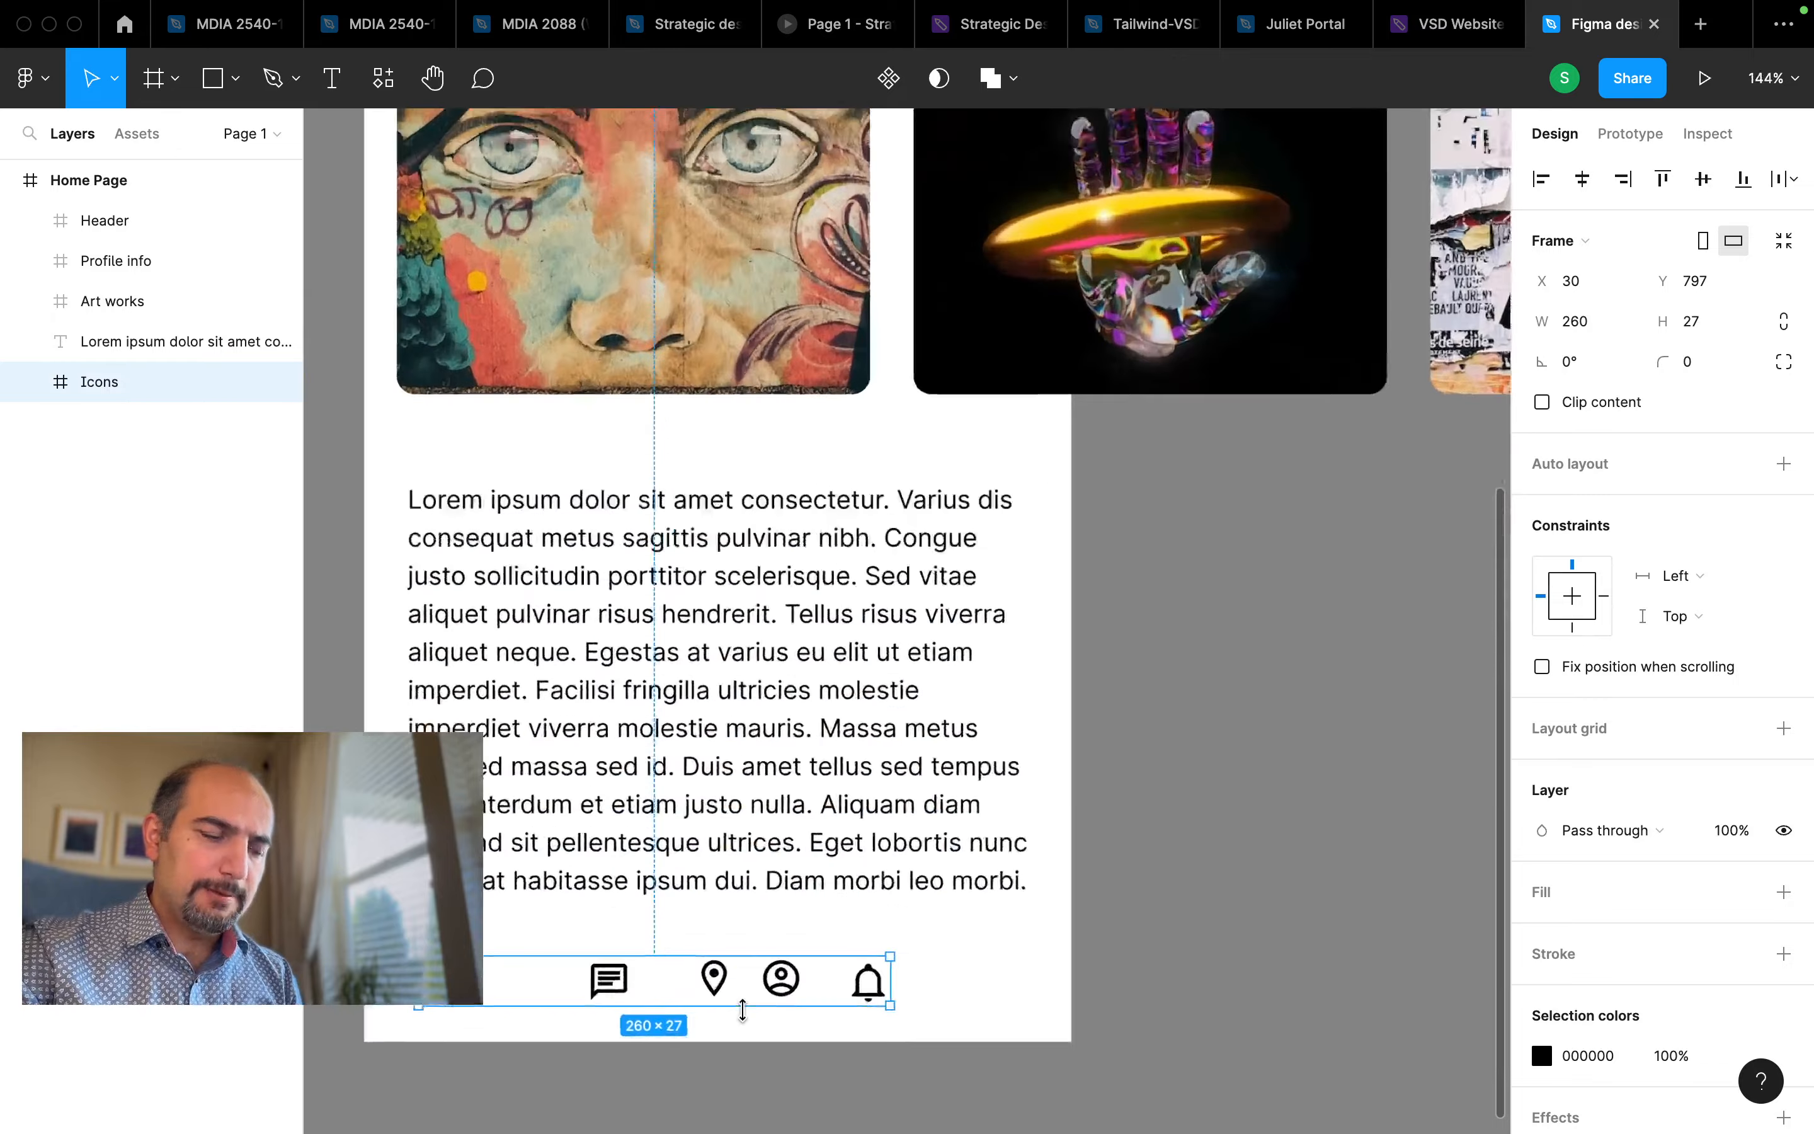
scroll(742, 990, down, 4)
scroll(750, 978, up, 4)
scroll(781, 475, up, 6)
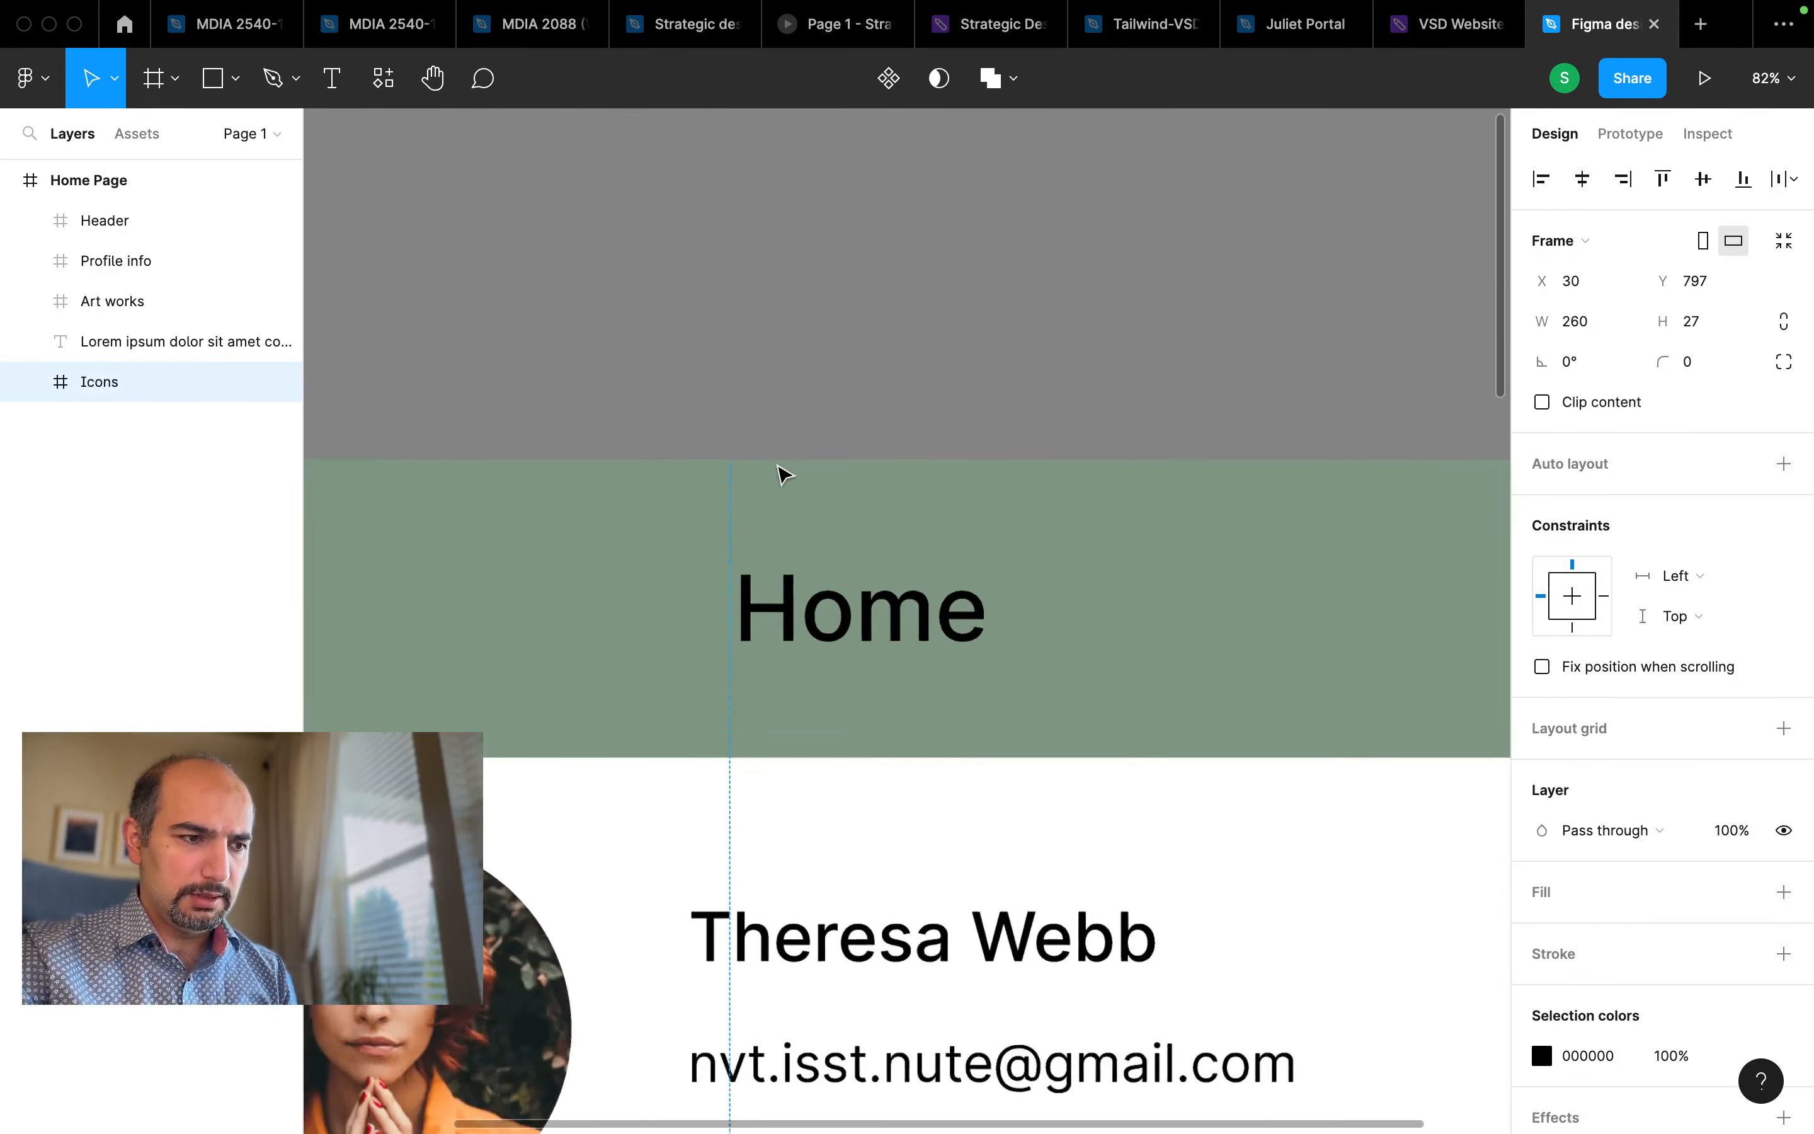
scroll(781, 474, down, 3)
click(529, 452)
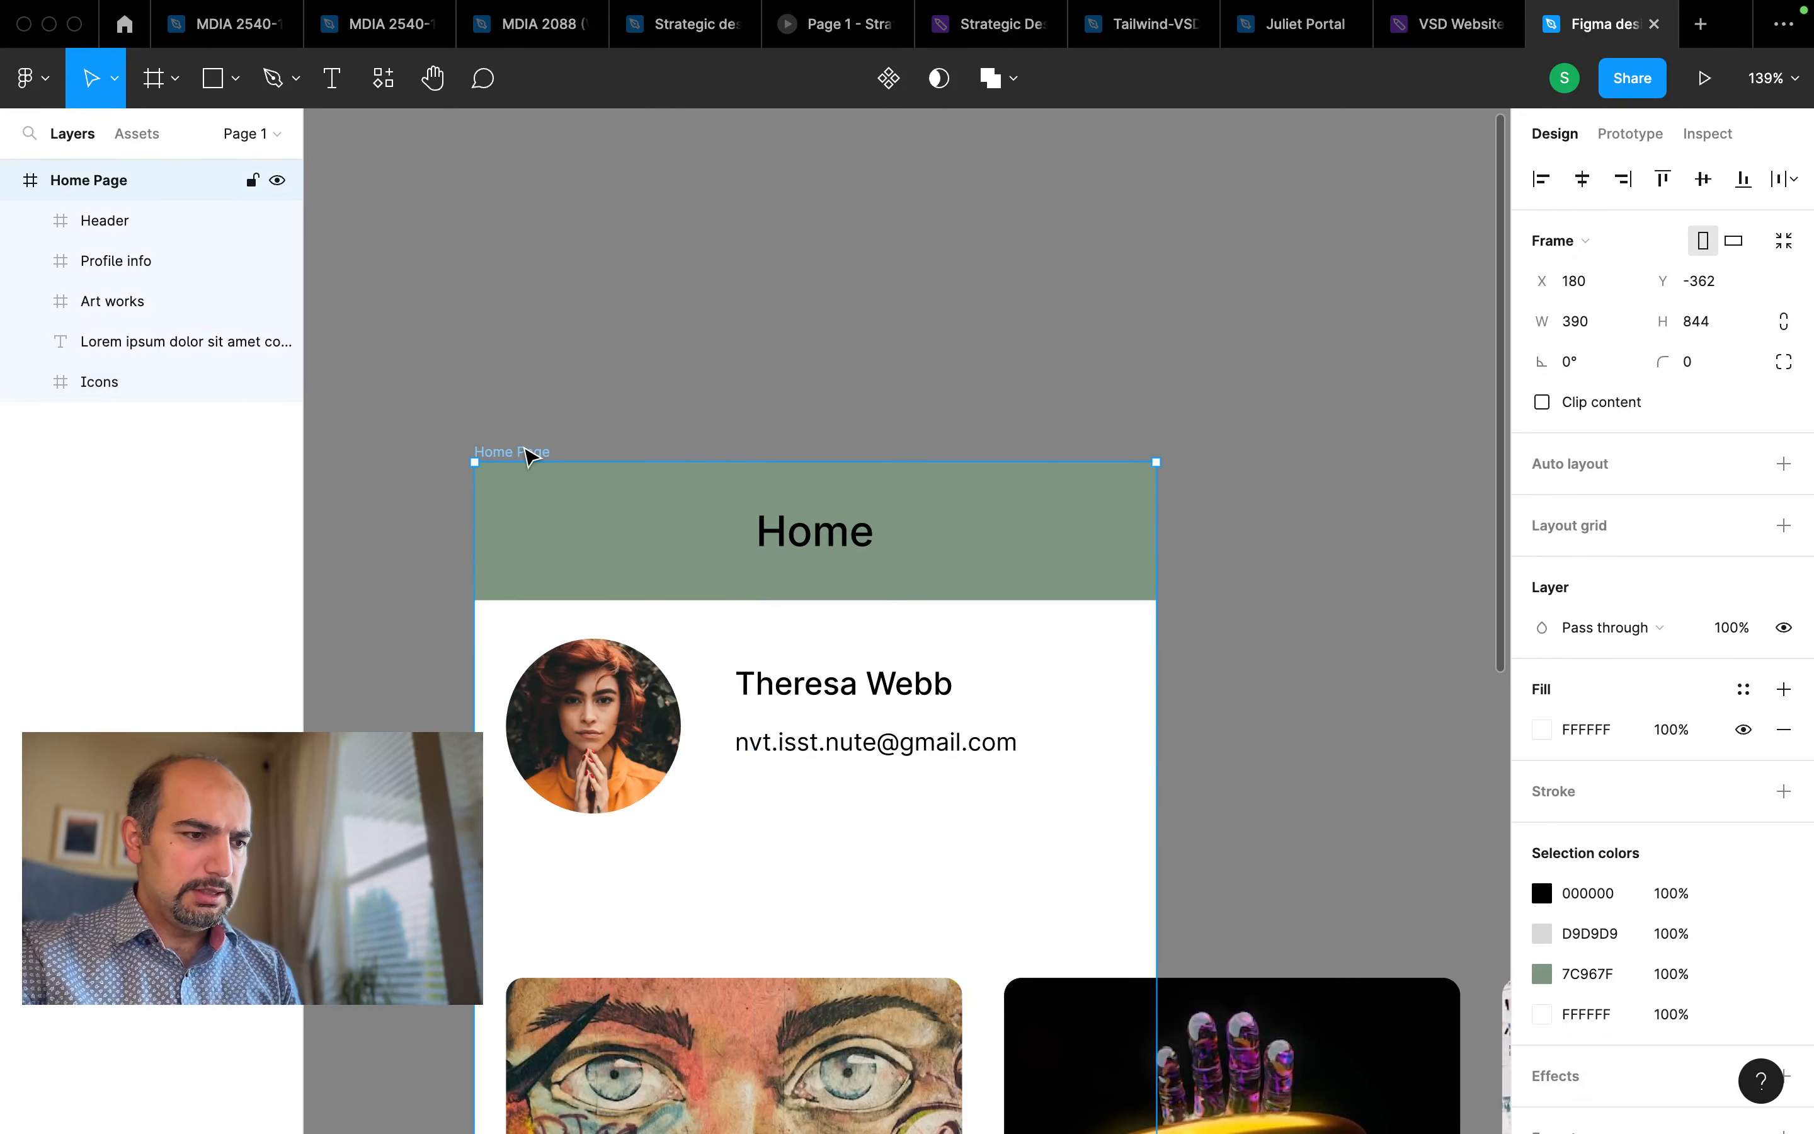
scroll(526, 453, down, 5)
drag(779, 559, 843, 484)
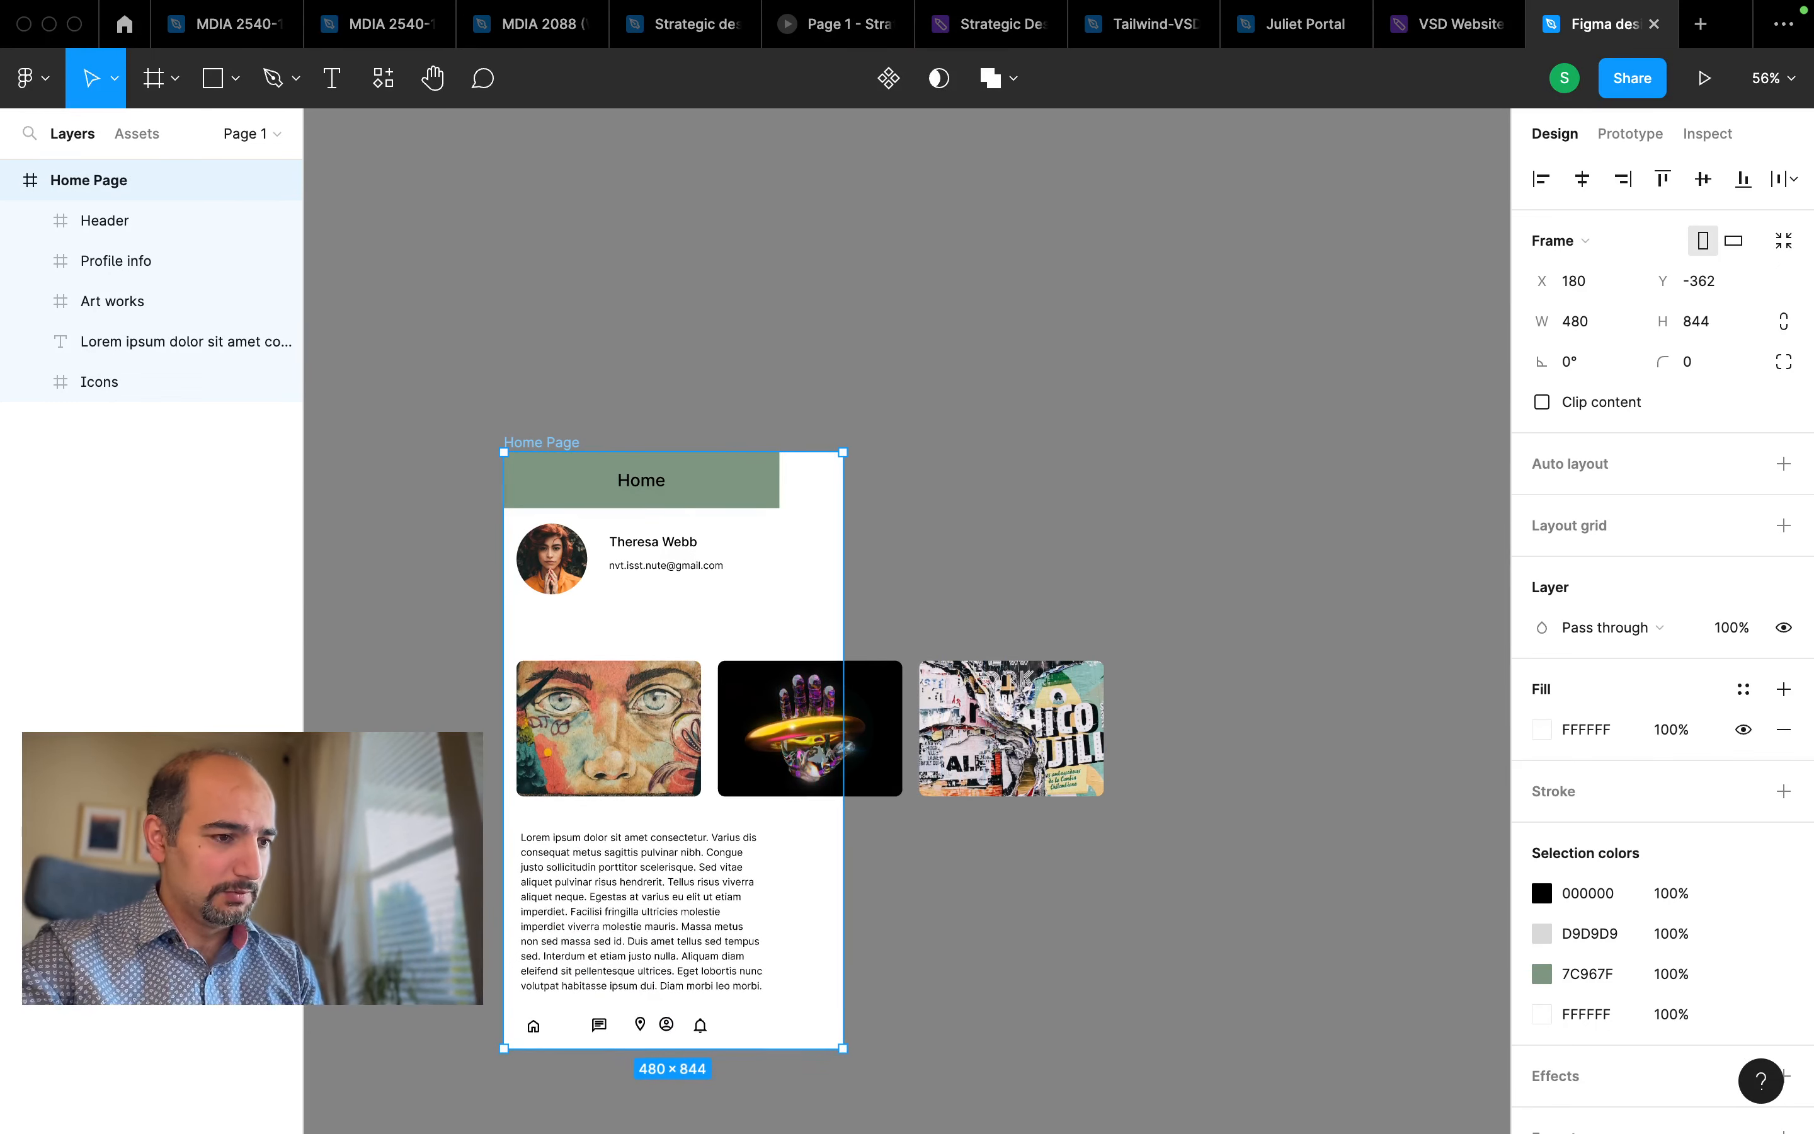
key(super+z)
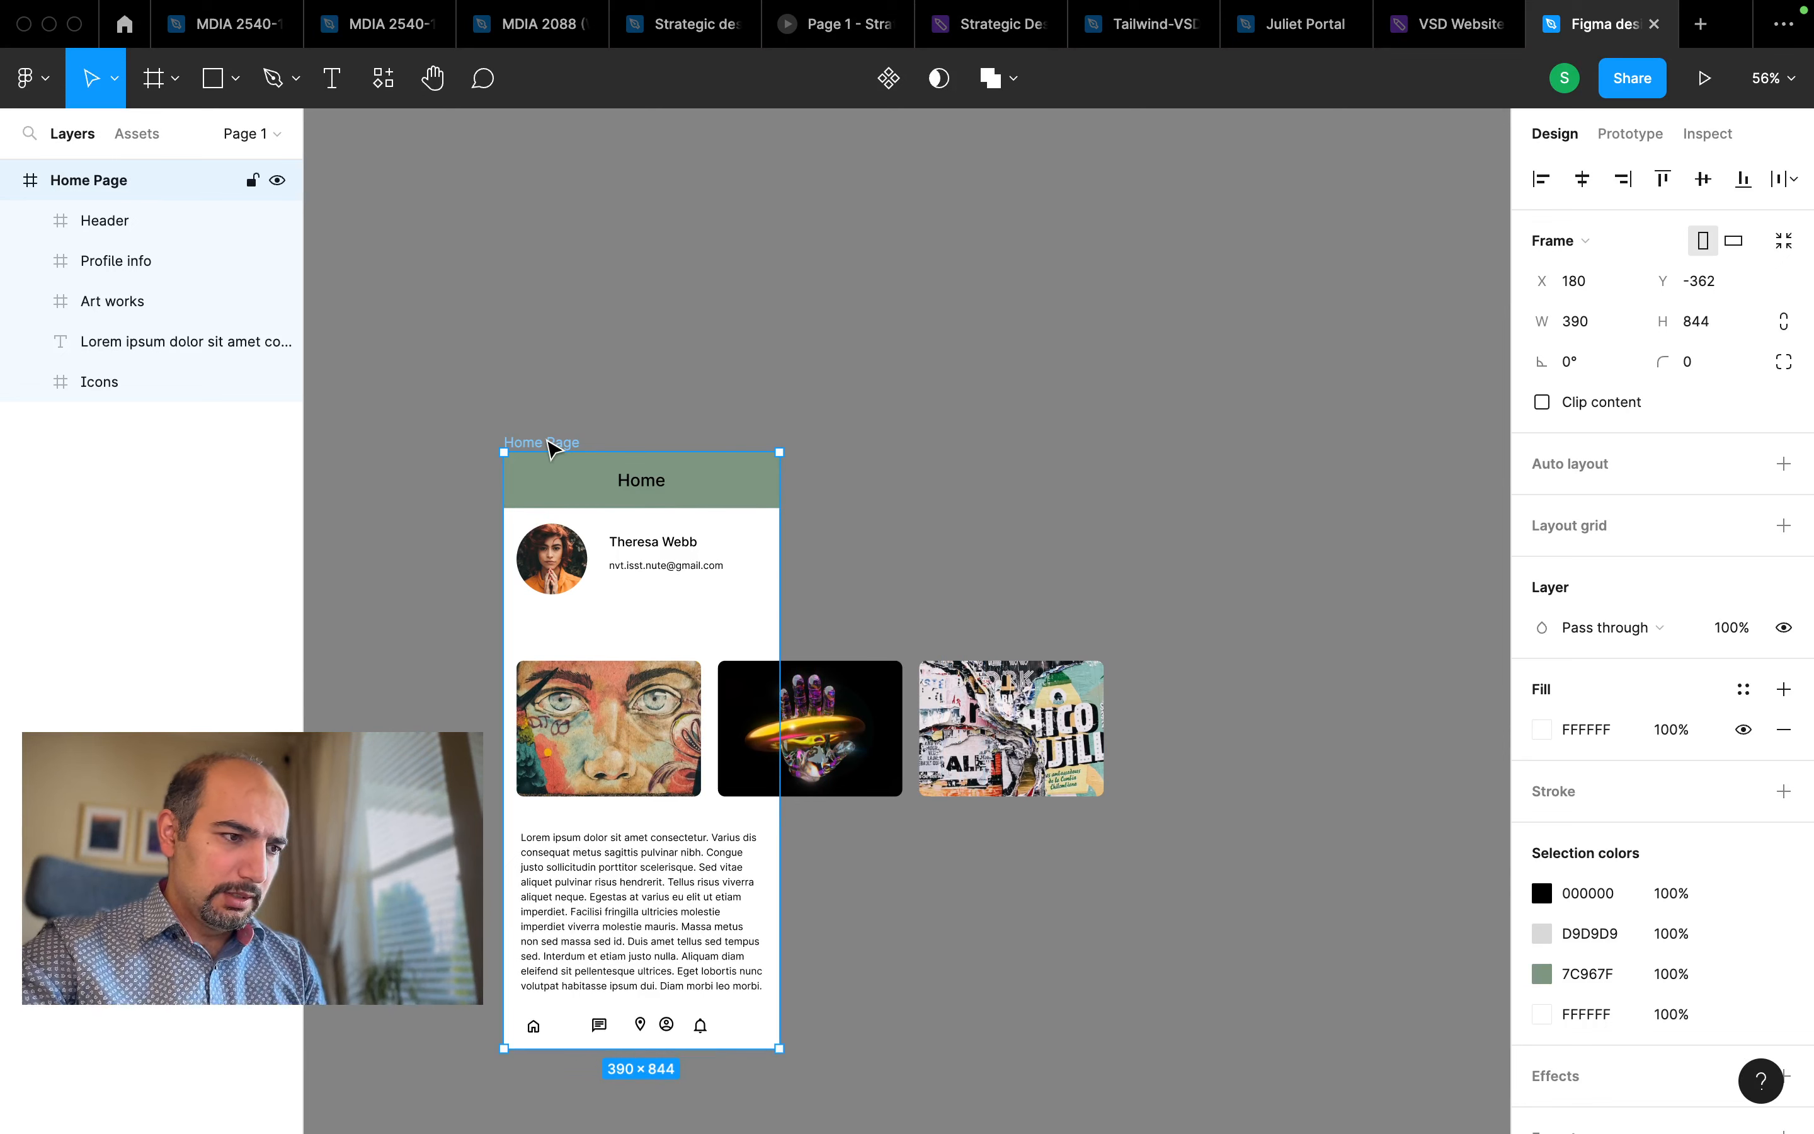
Expand the Header frame in the layer list and select the green Rectangle 1 inside it
click(628, 501)
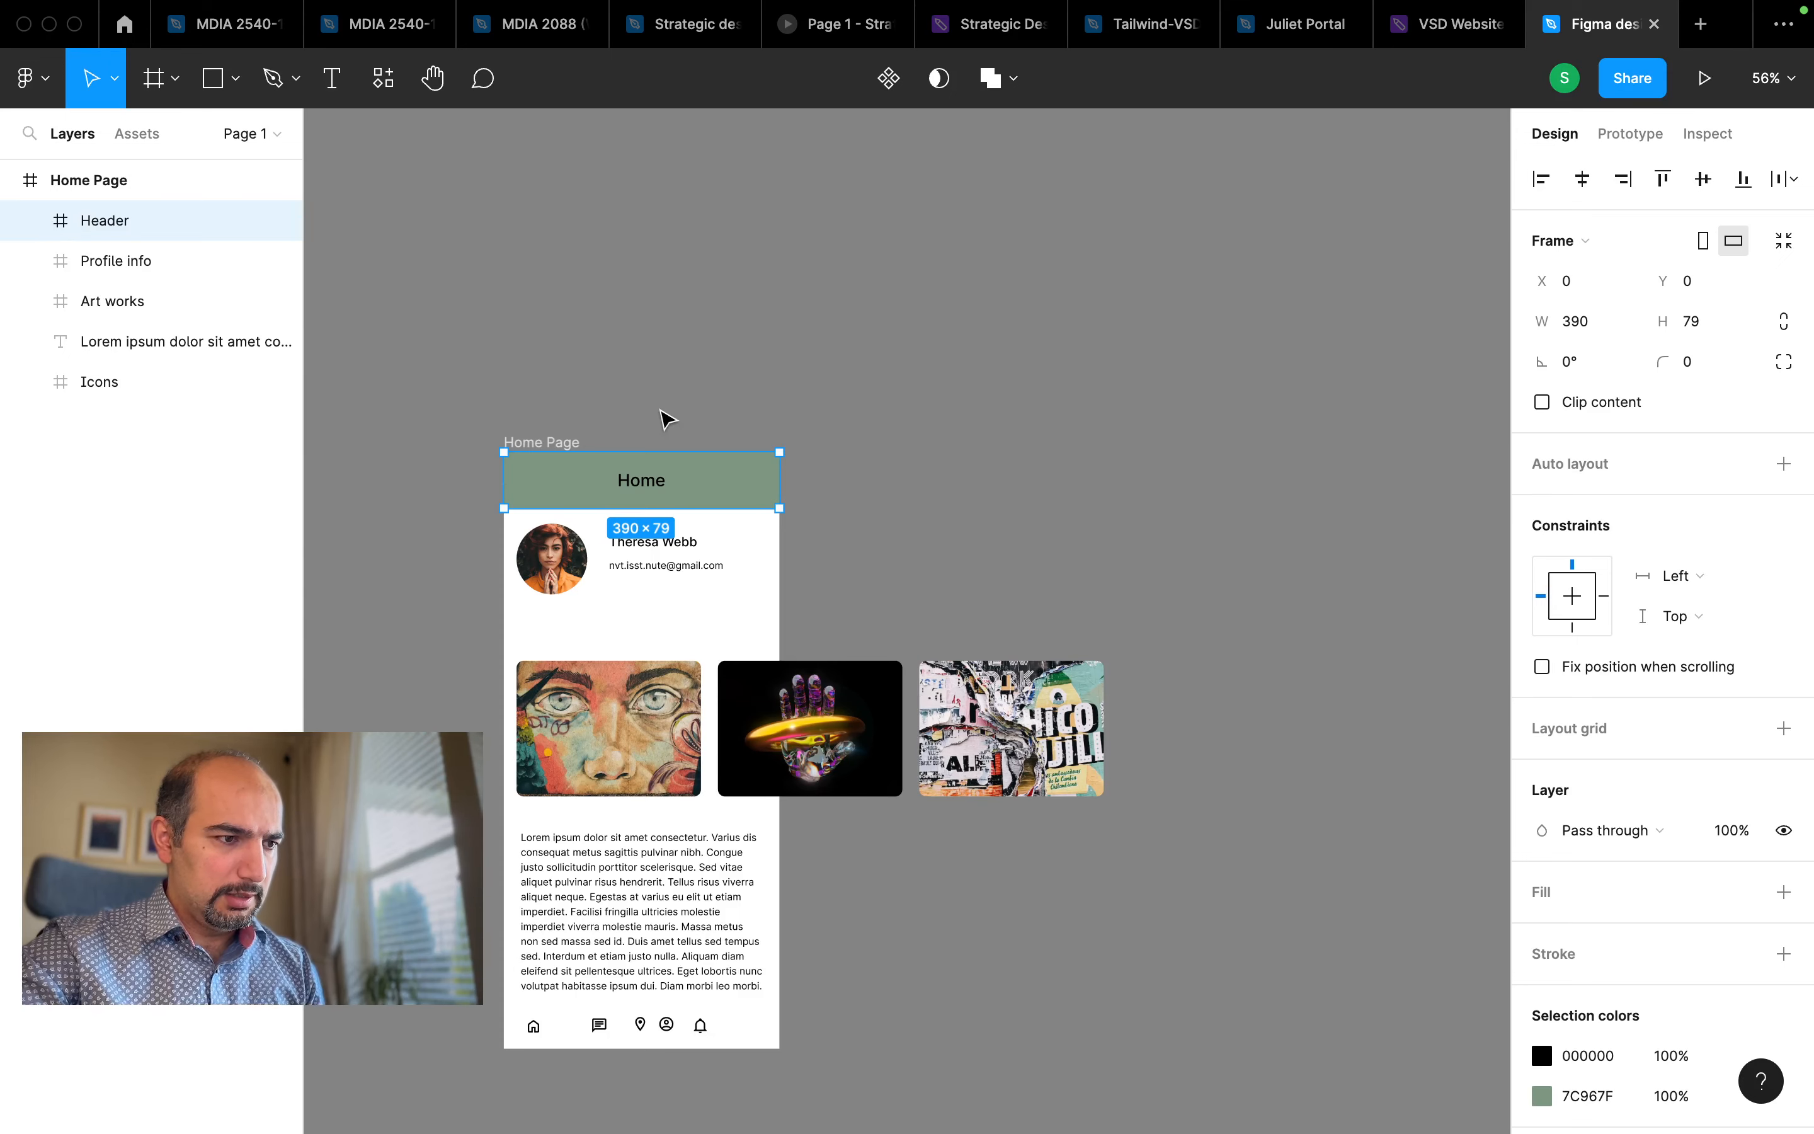
scroll(634, 463, up, 10)
scroll(630, 458, left, 1)
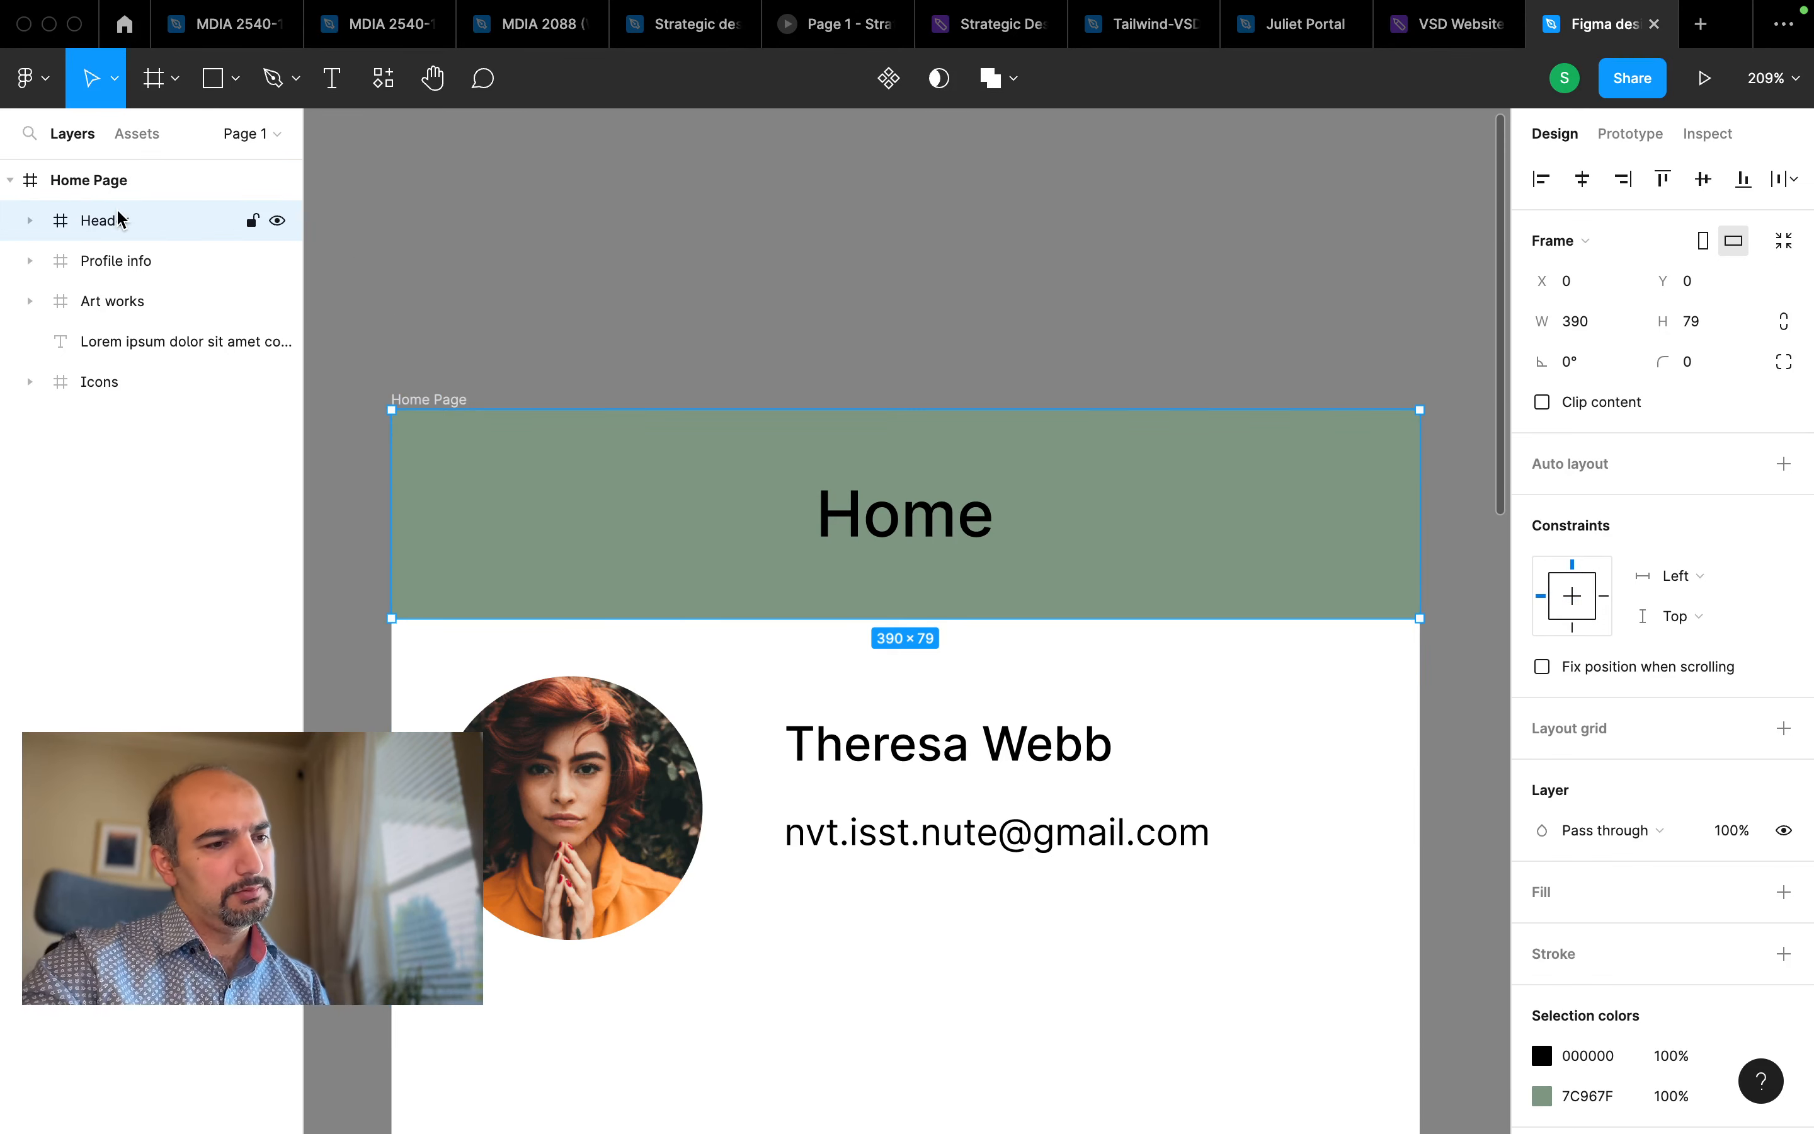
click(31, 221)
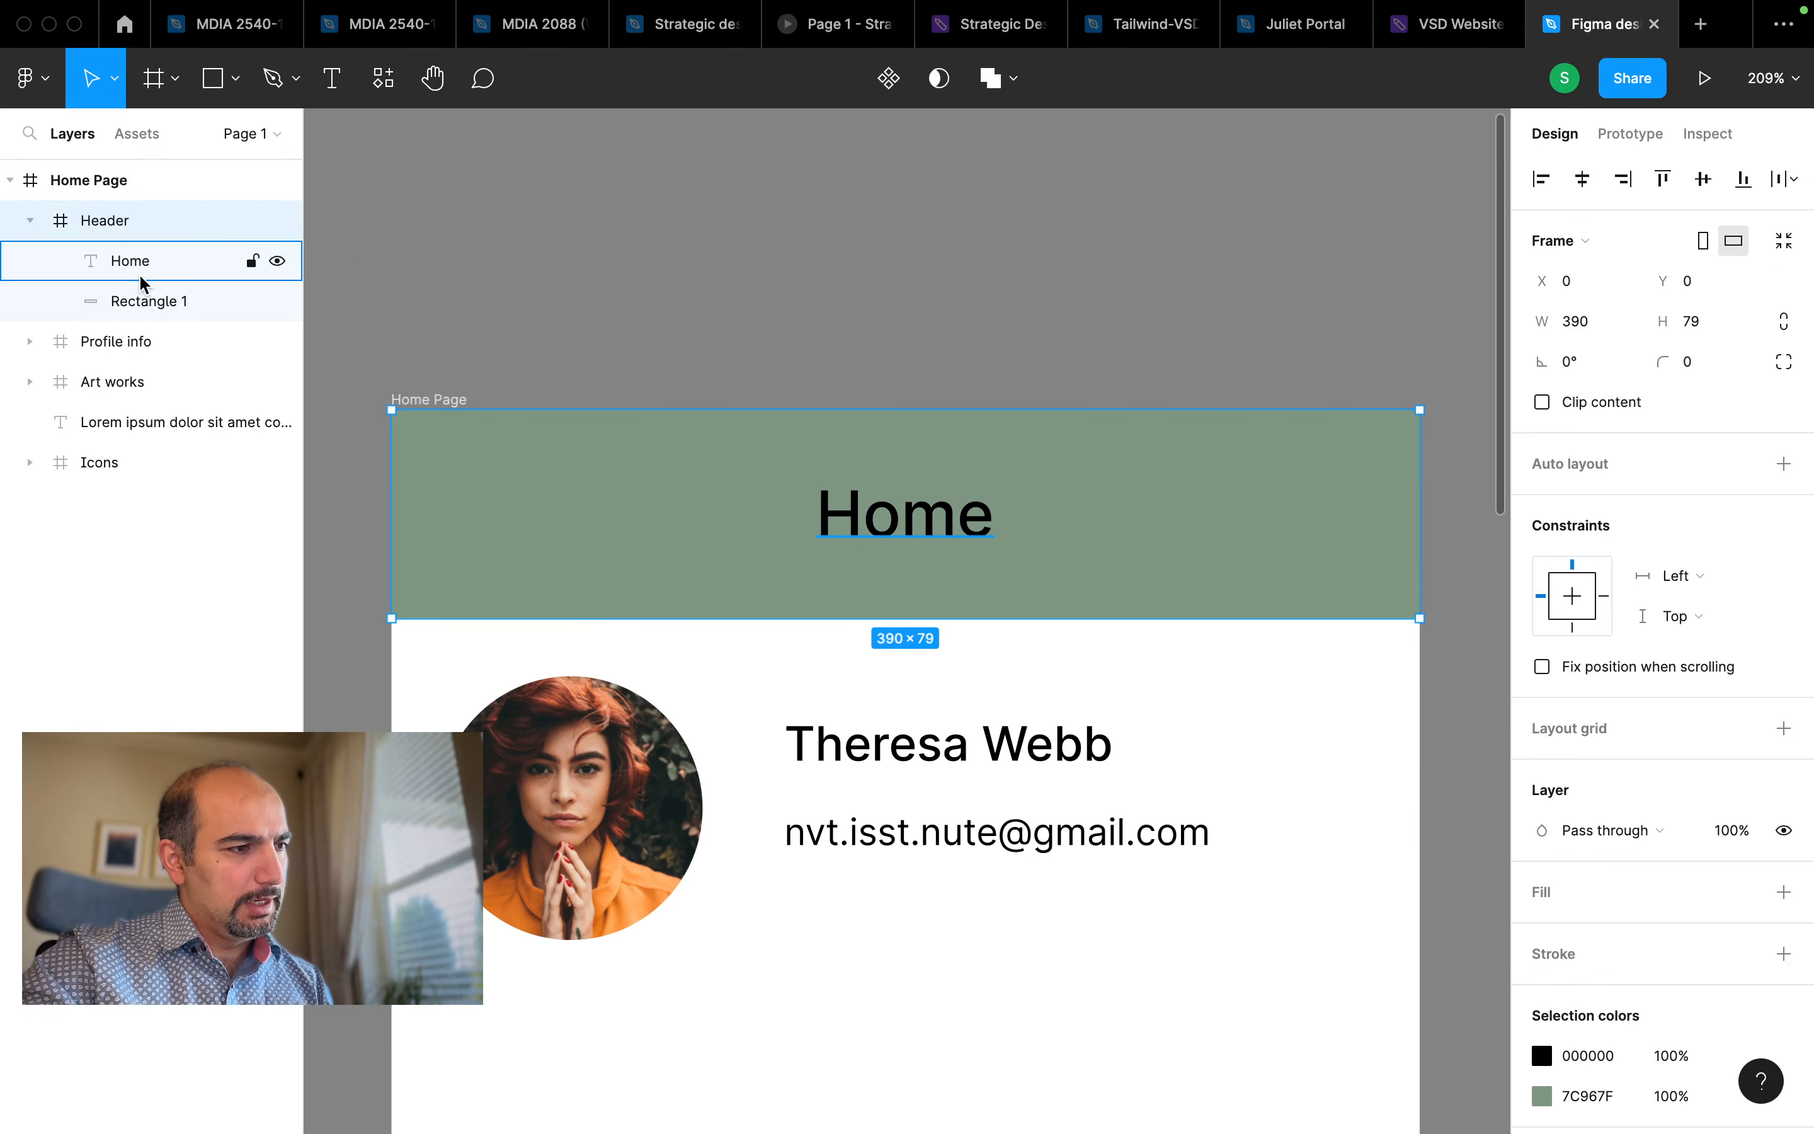
click(142, 300)
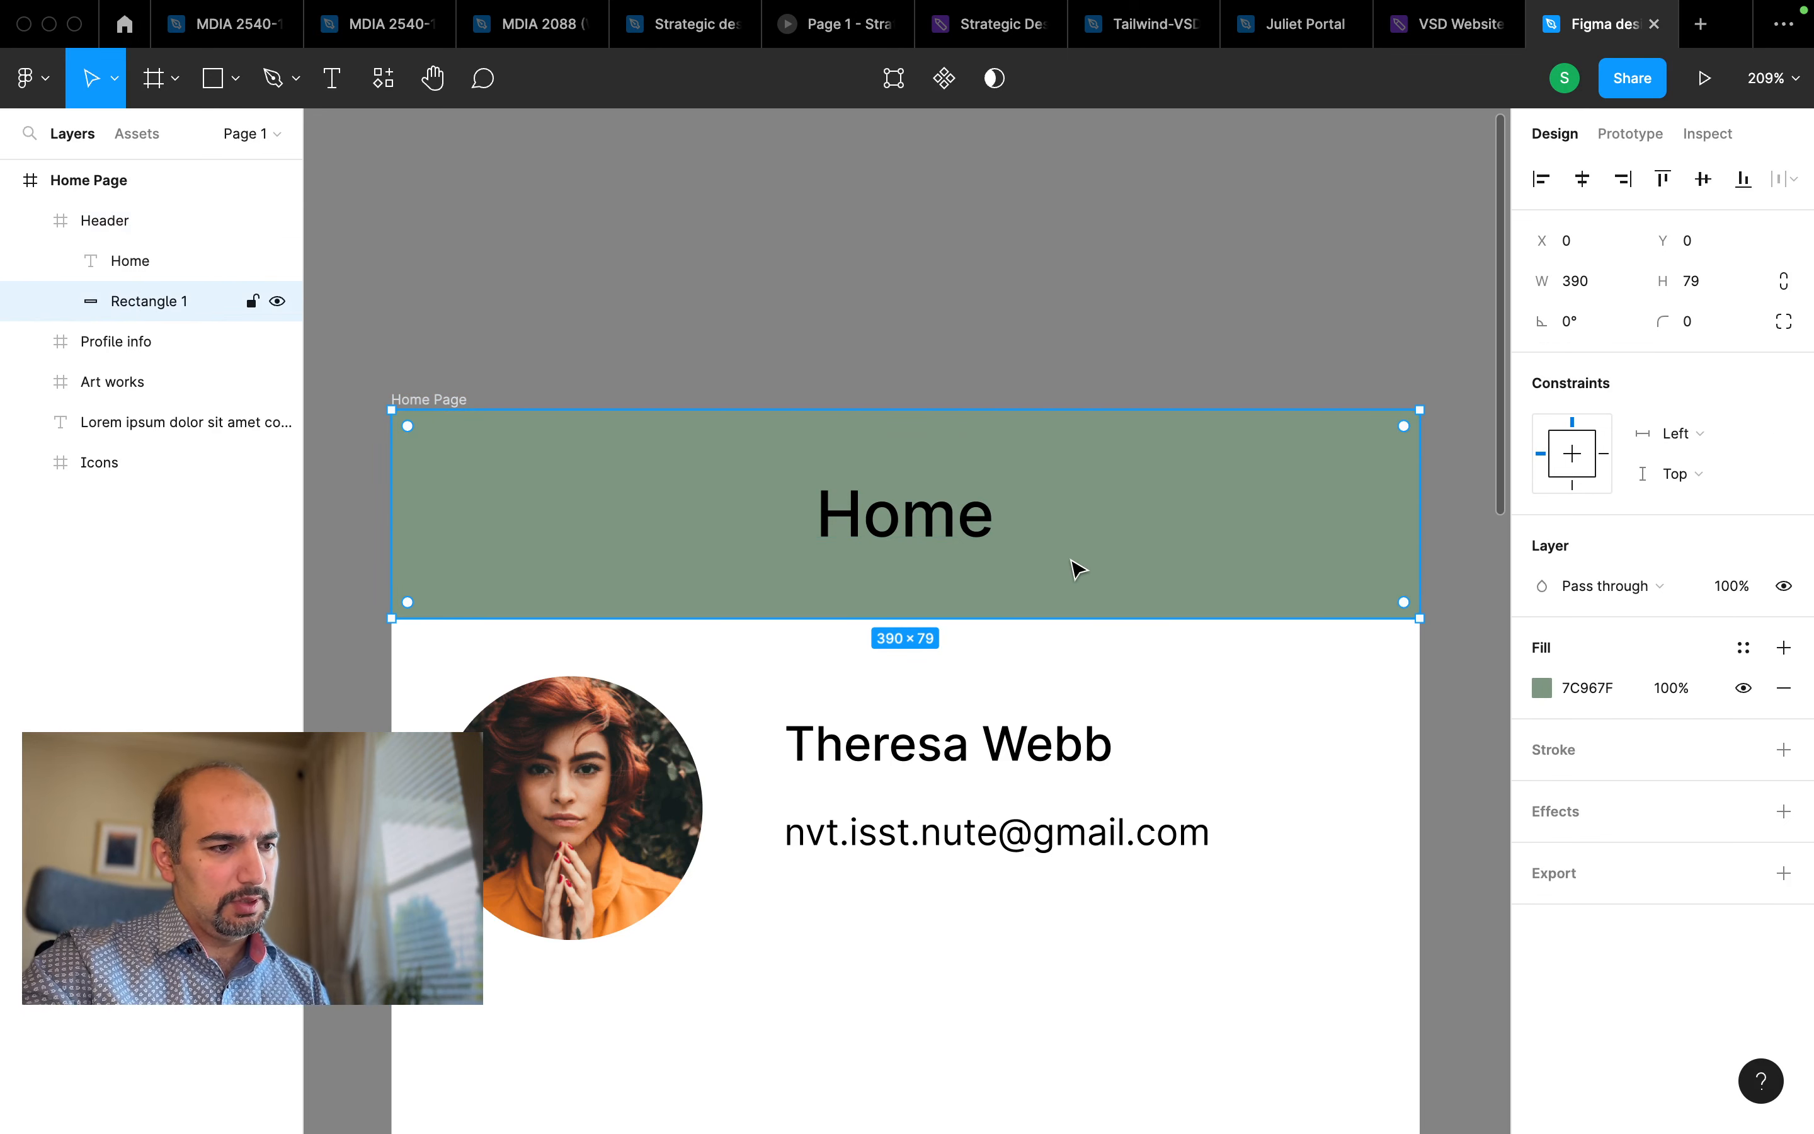
scroll(1073, 567, down, 2)
scroll(1073, 567, right, 2)
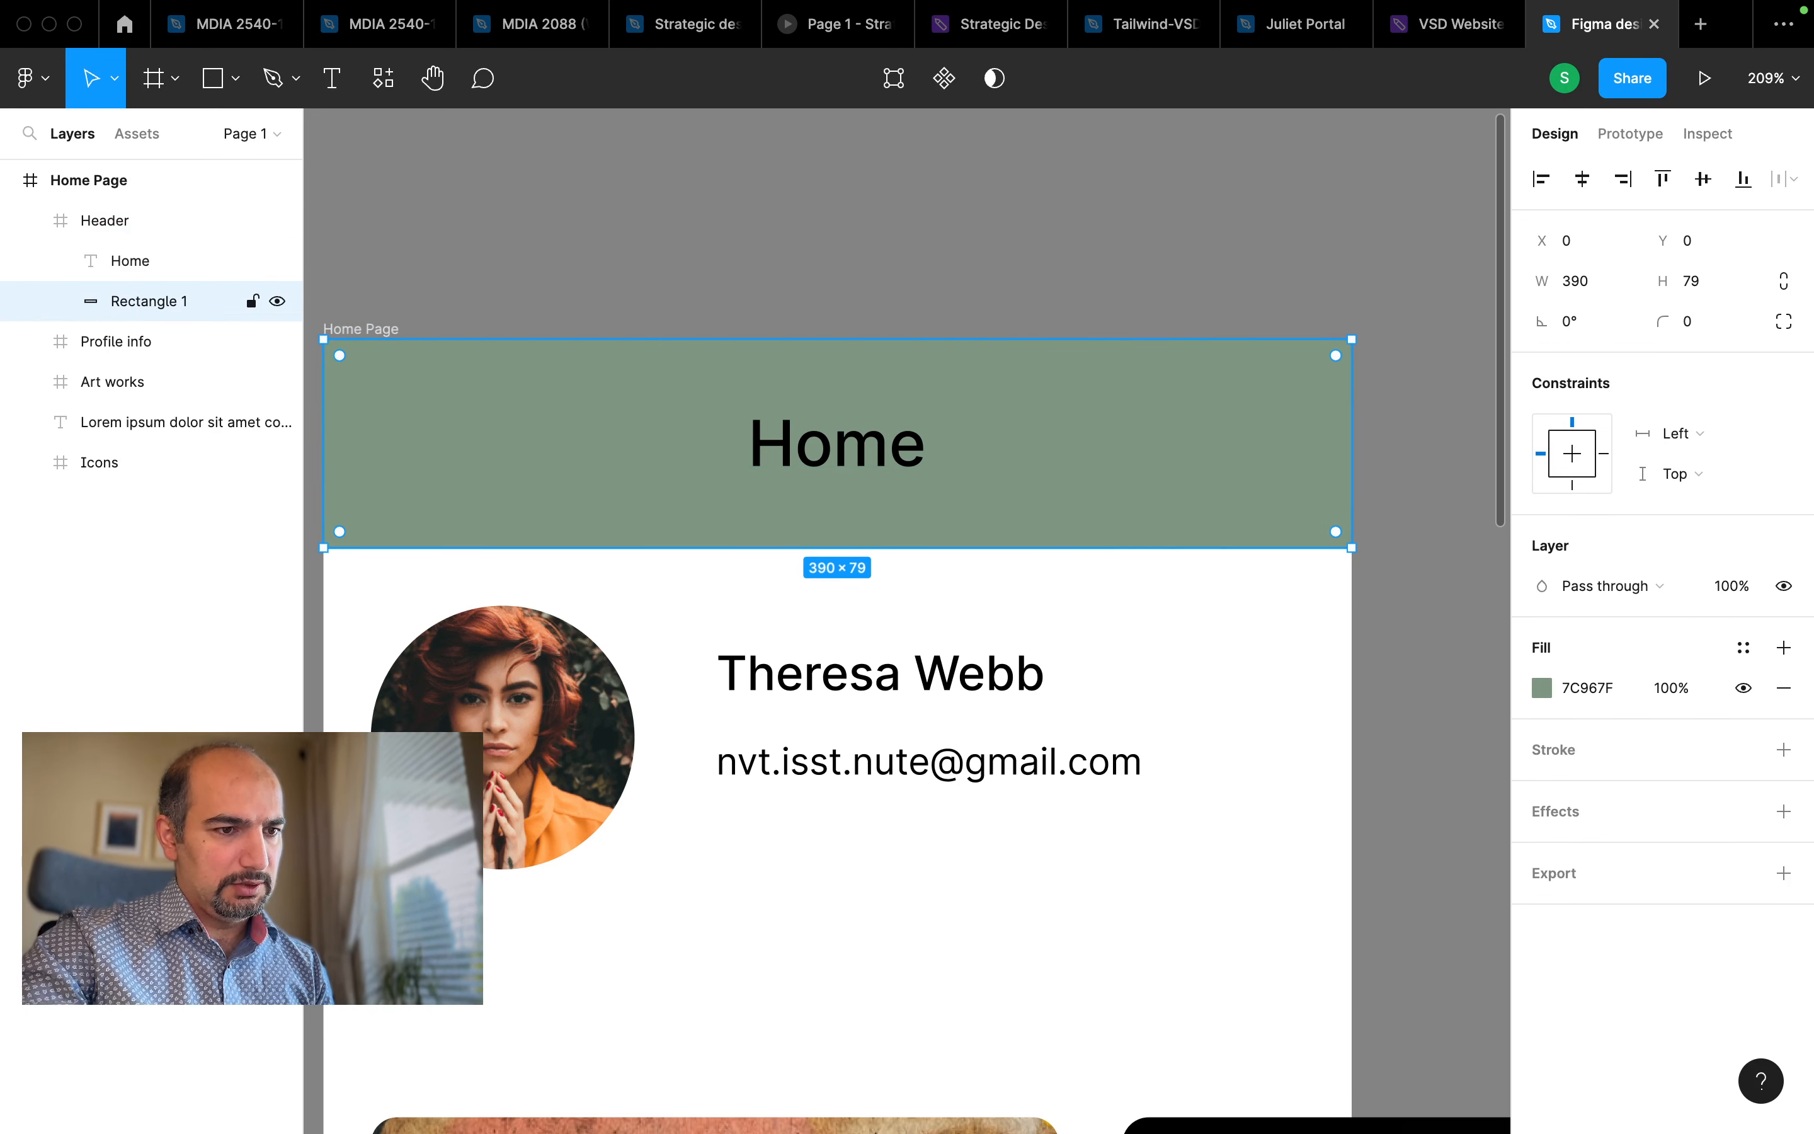
scroll(1296, 529, down, 3)
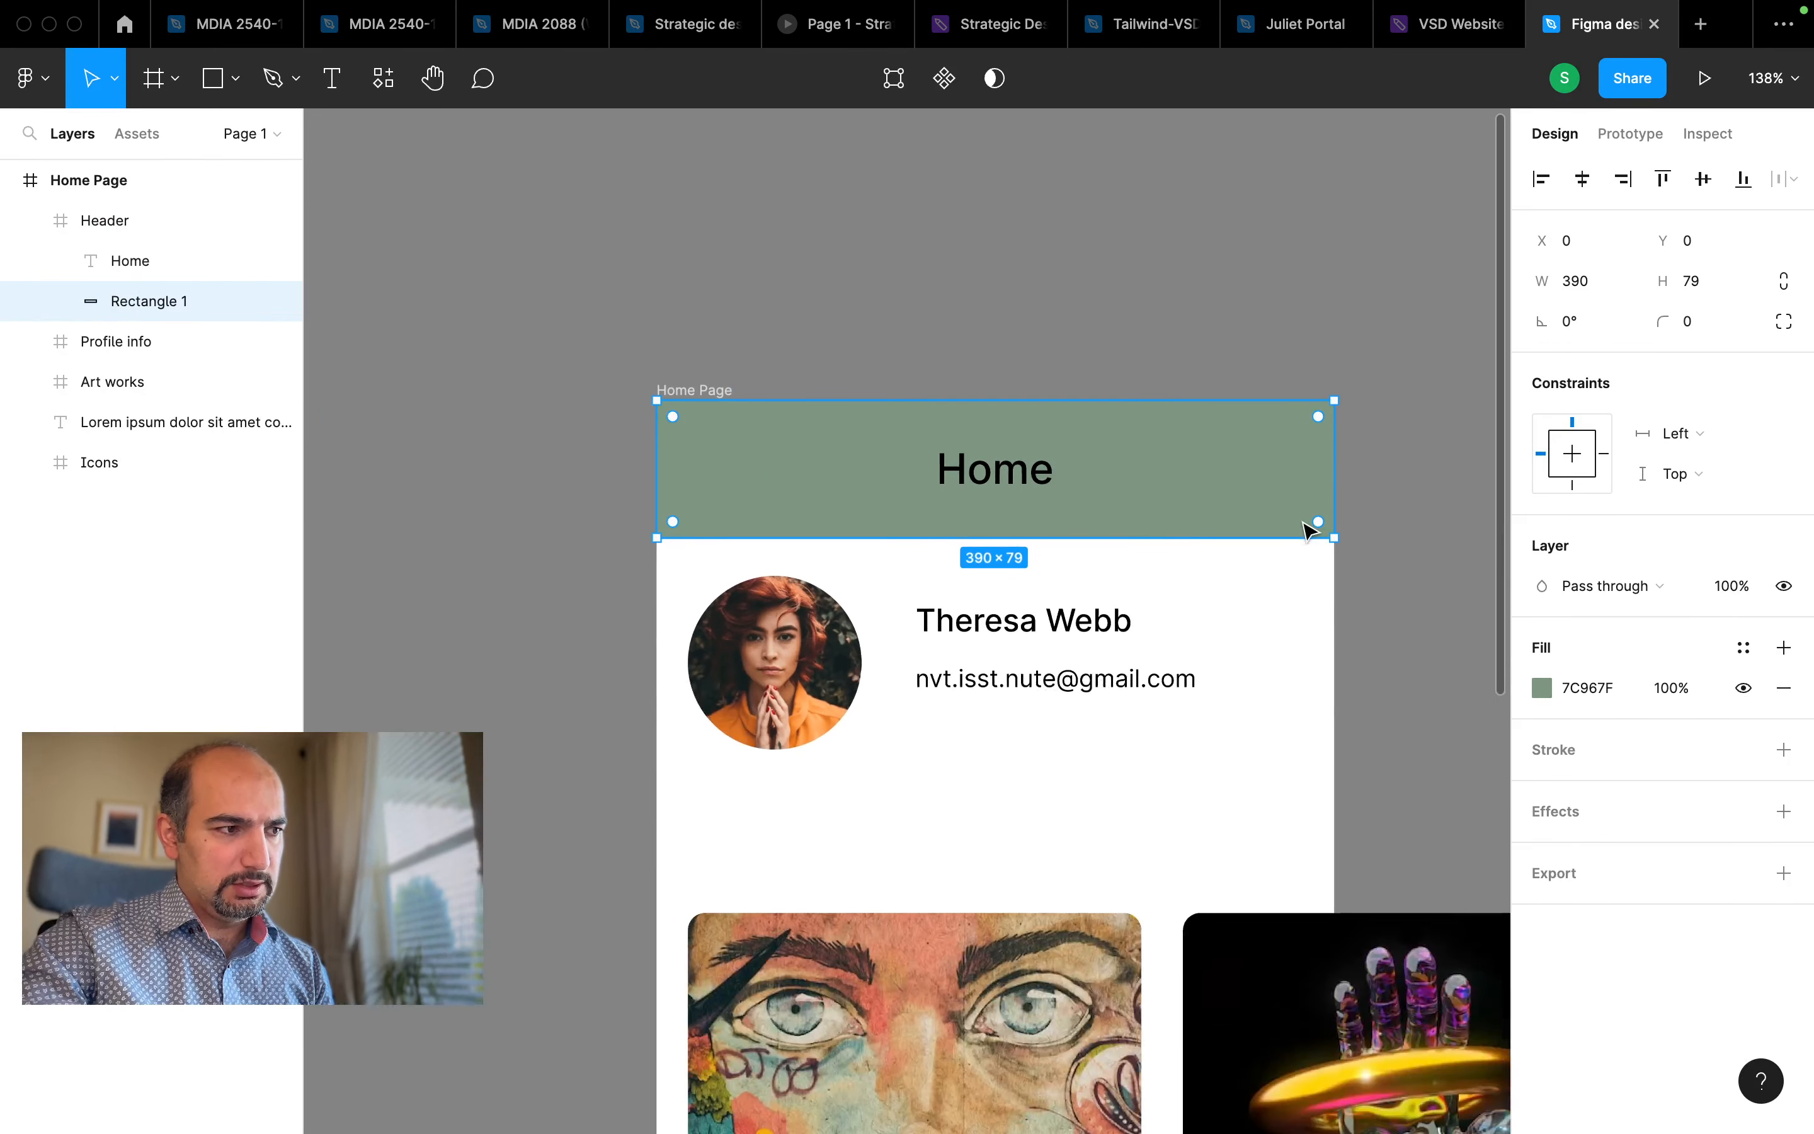
Try narrowing the Header frame to about 303 wide and undo the resize
click(129, 229)
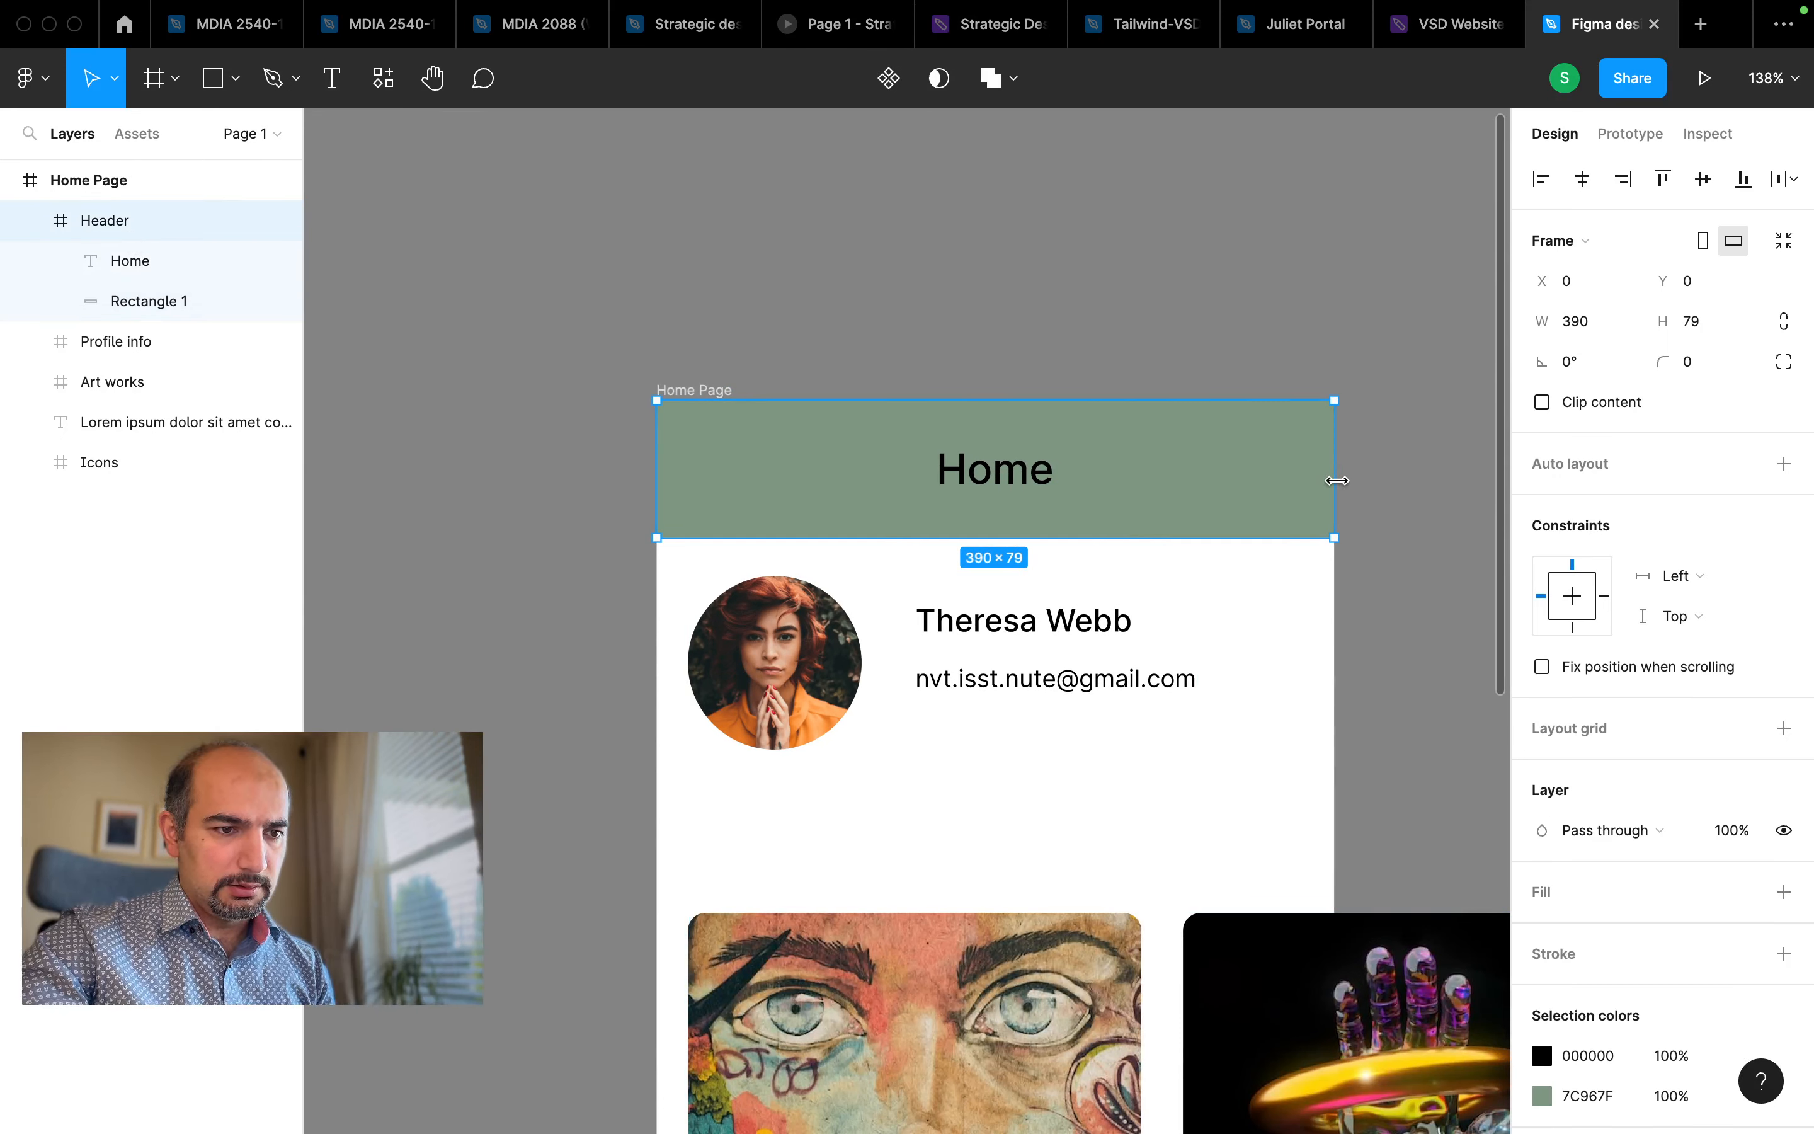
drag(1337, 481, 1309, 663)
key(super+z)
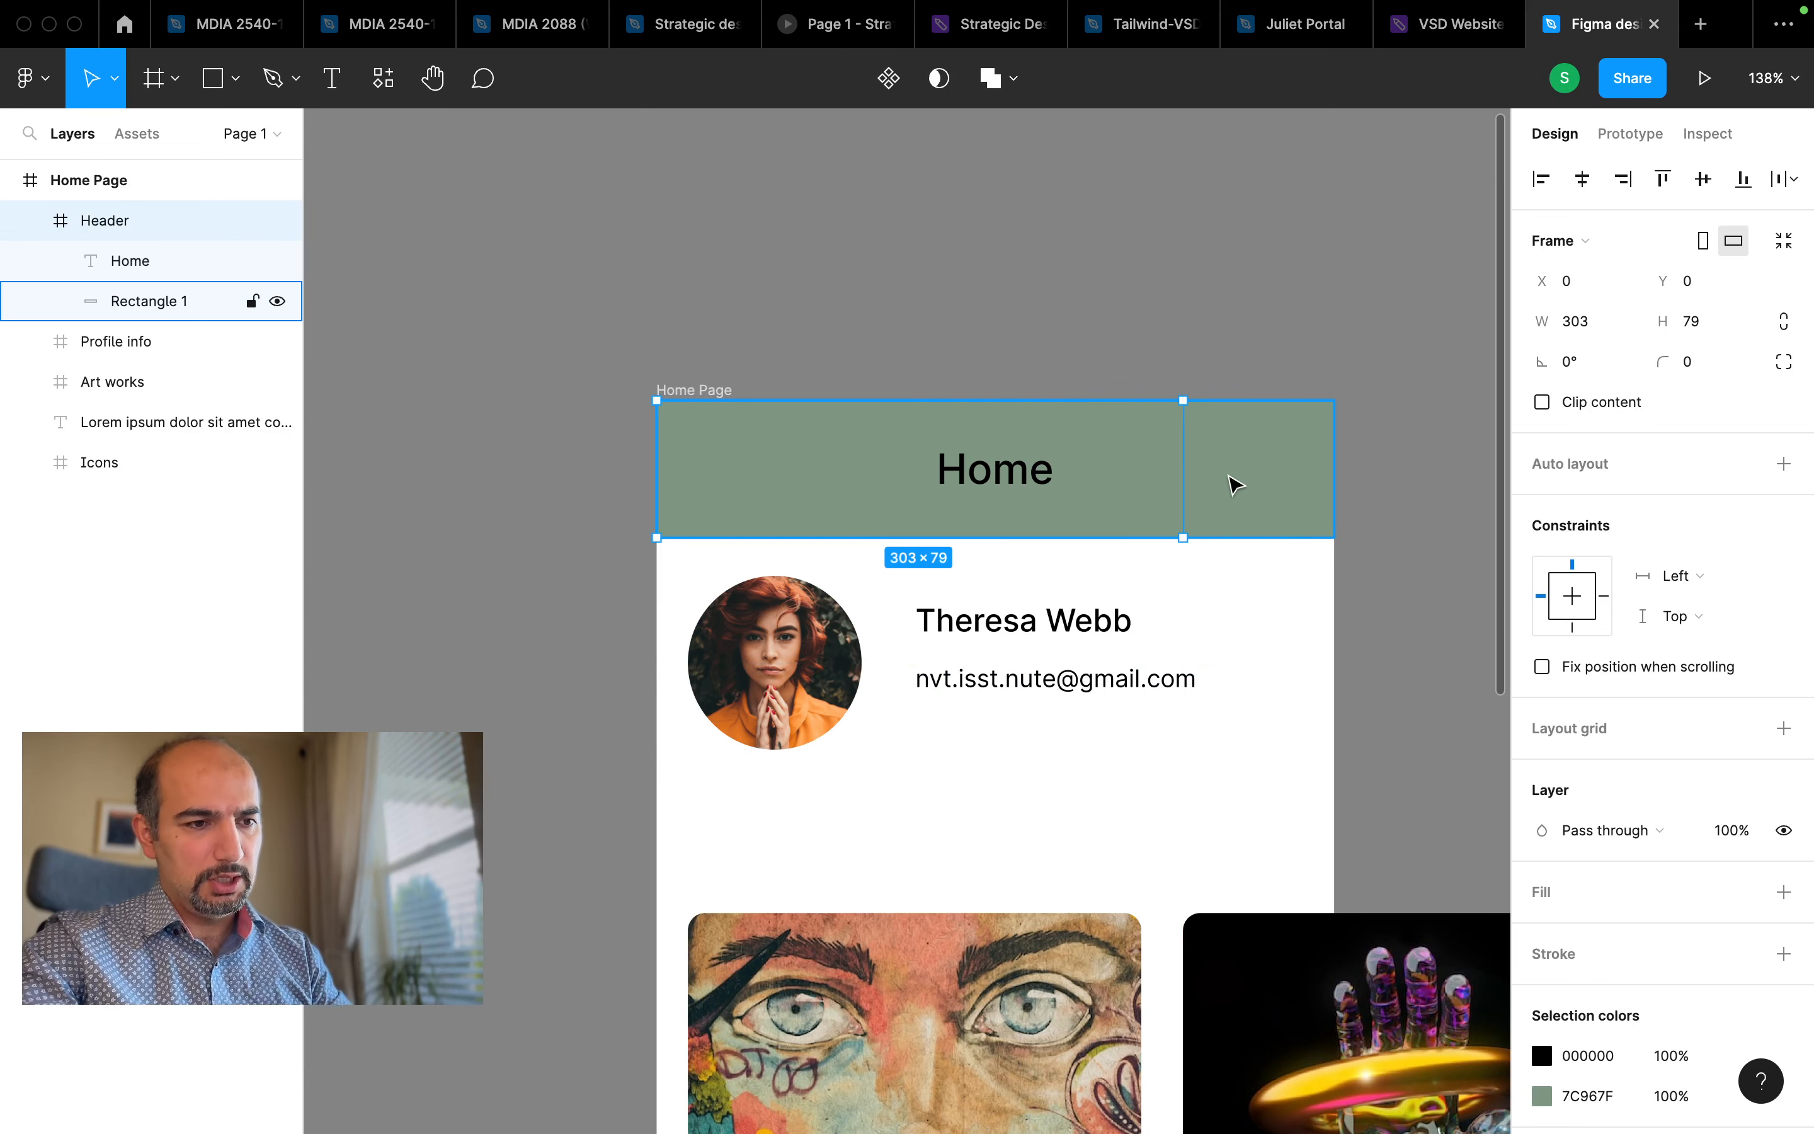
key(super+z)
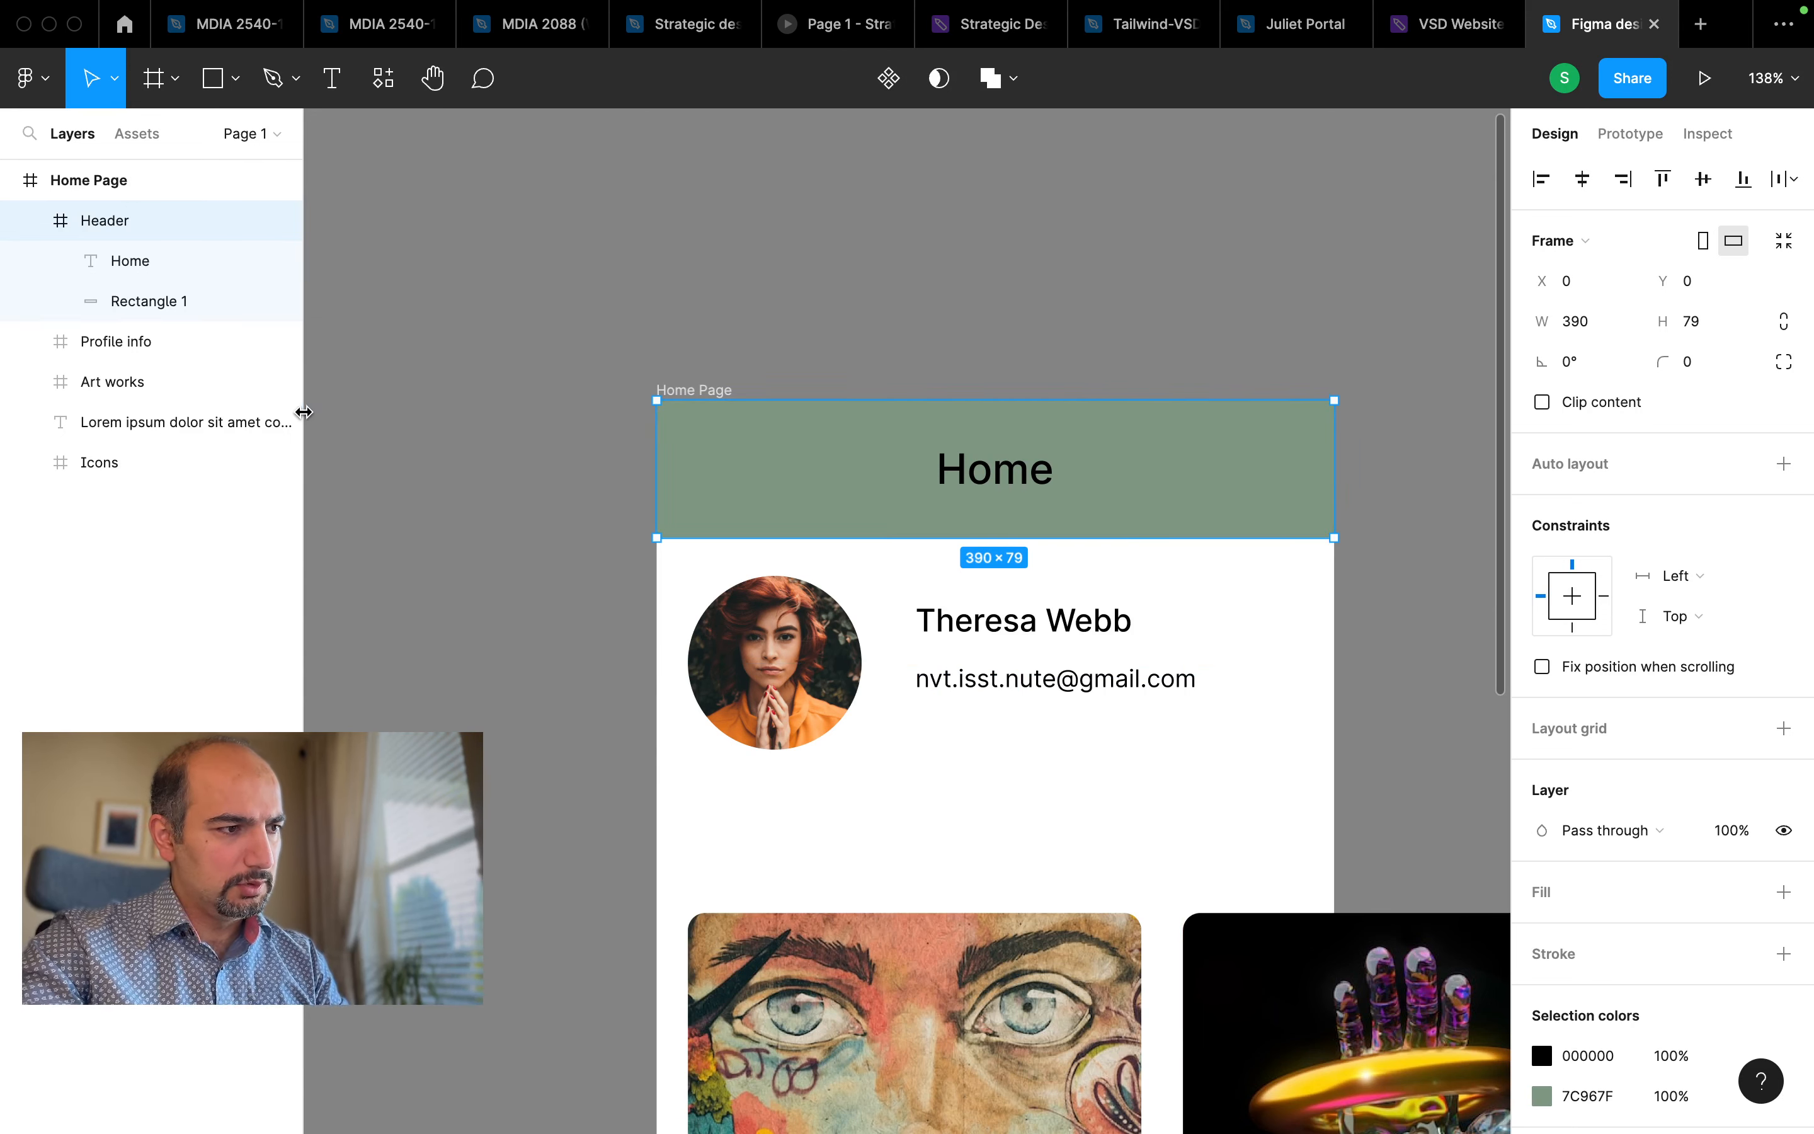
Rename the green Rectangle 1 inside Header as BKG HEADER
click(152, 304)
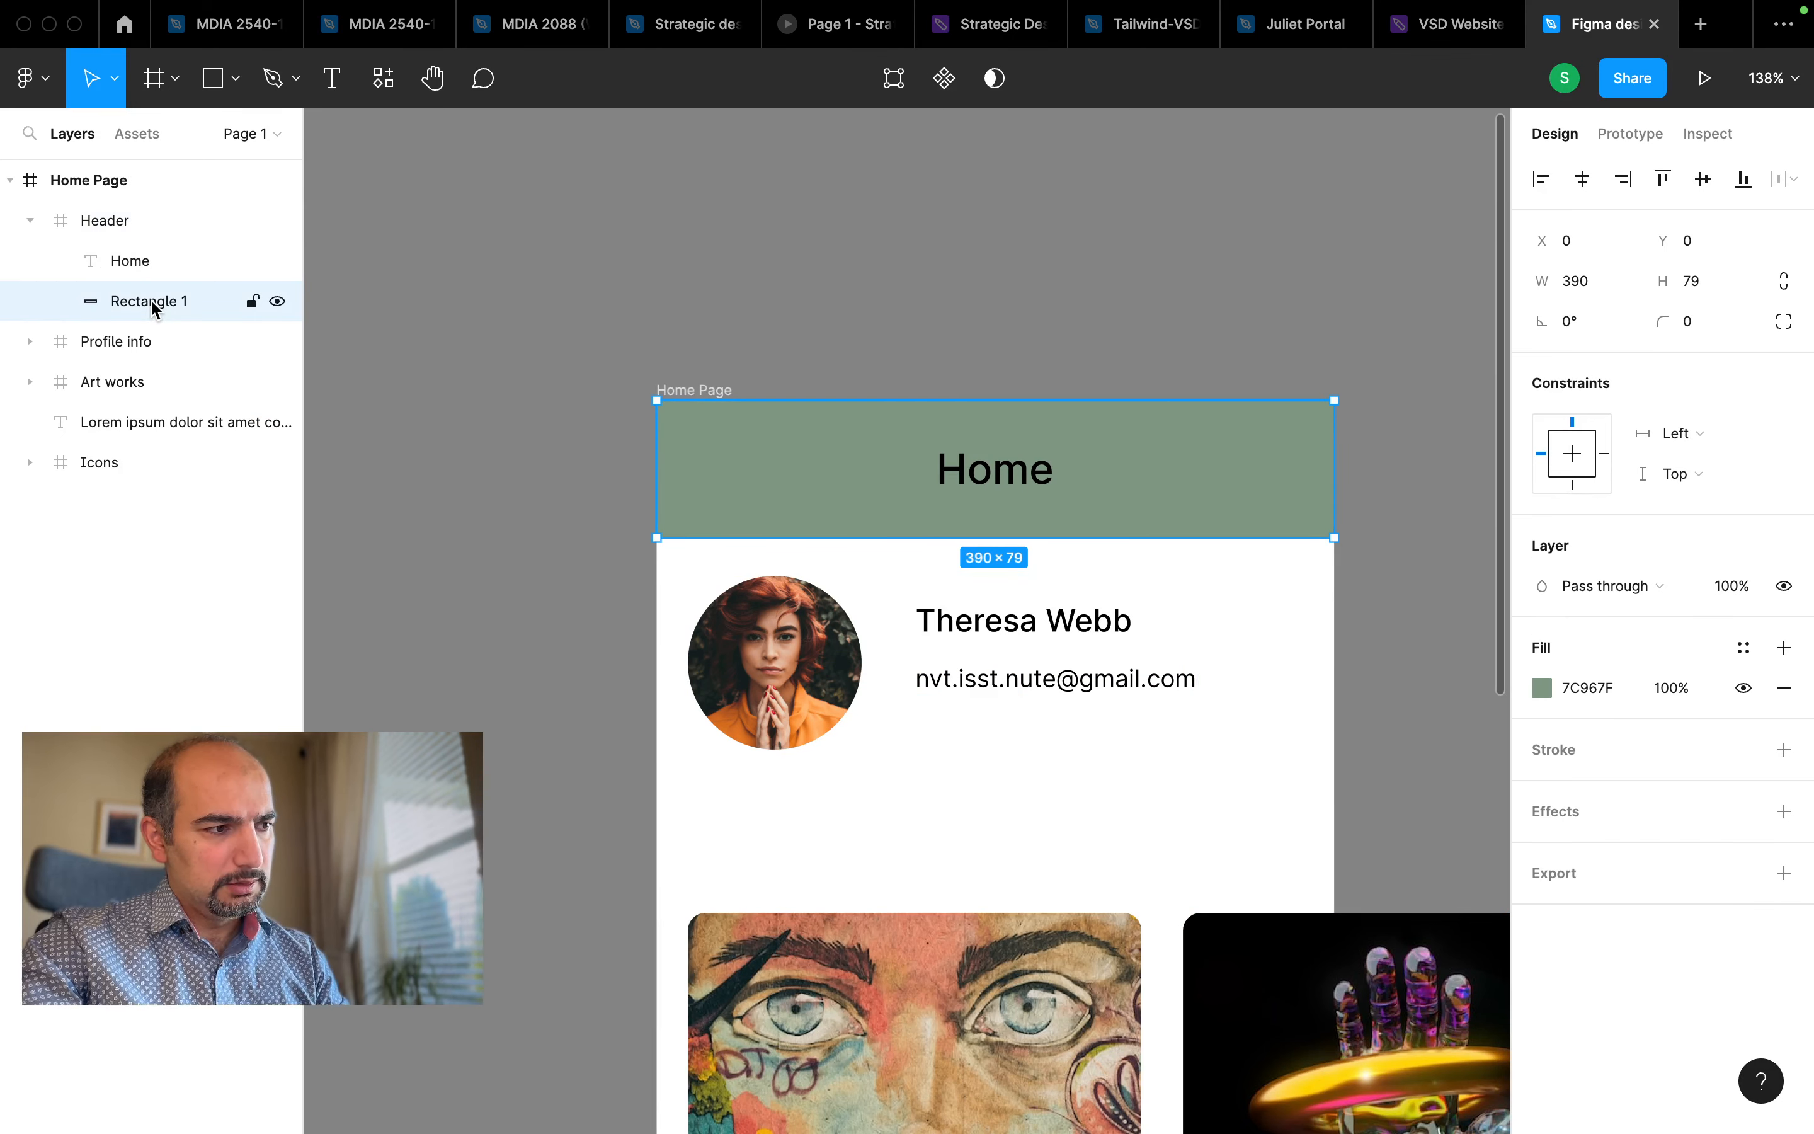
double_click(152, 304)
text(BKG)
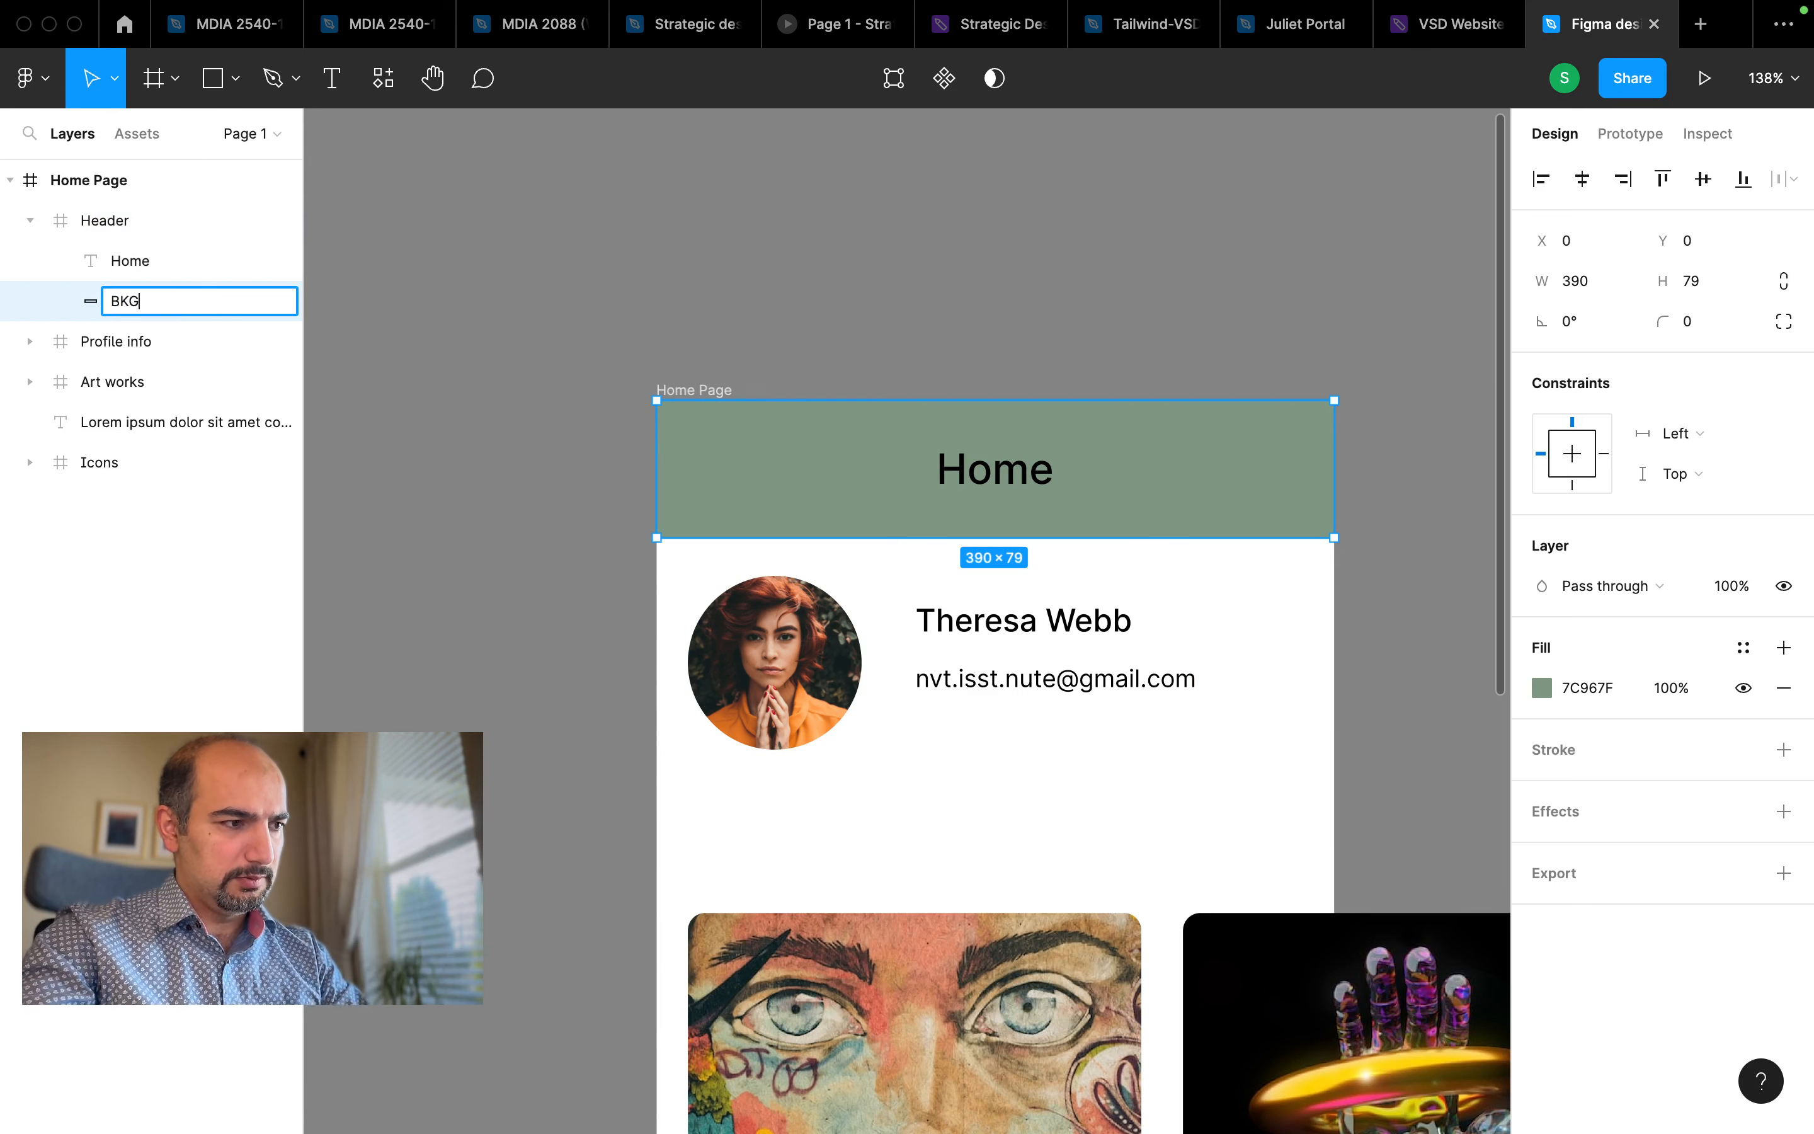
text( HEADER)
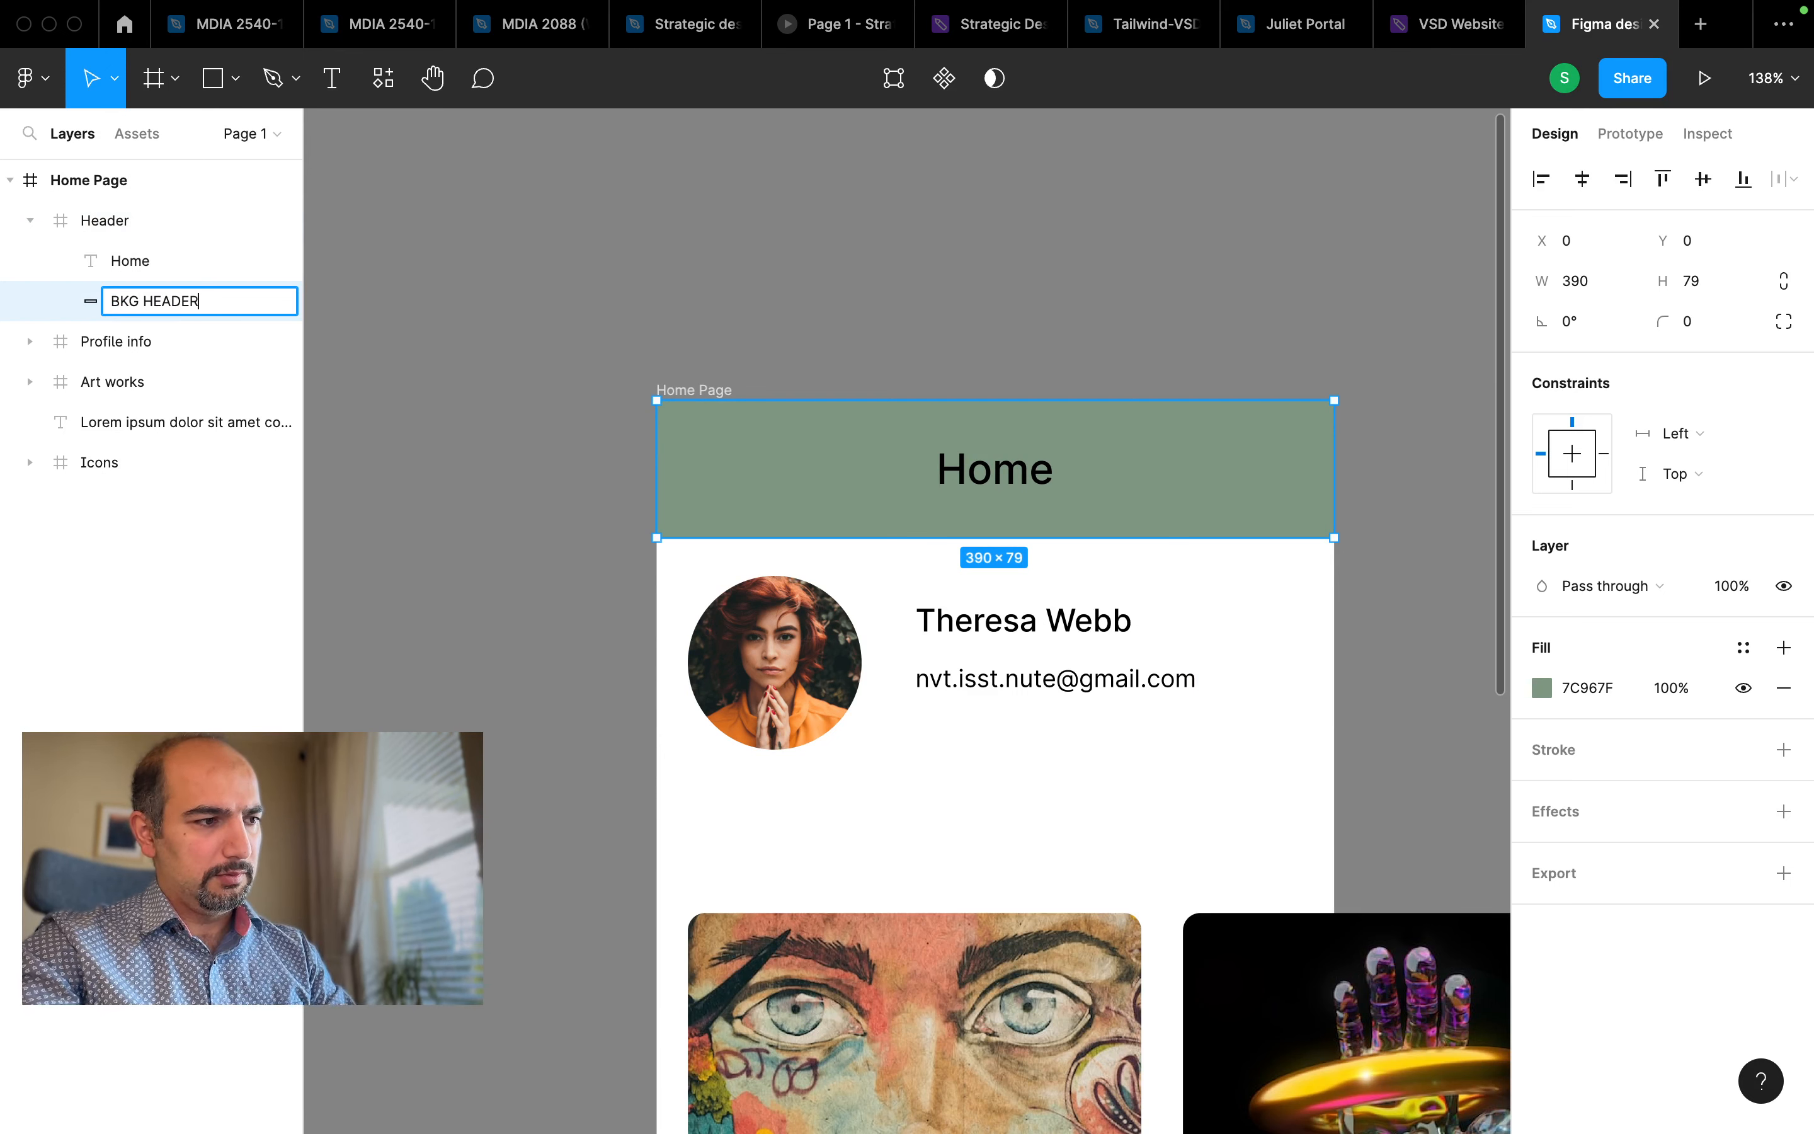
key(Return)
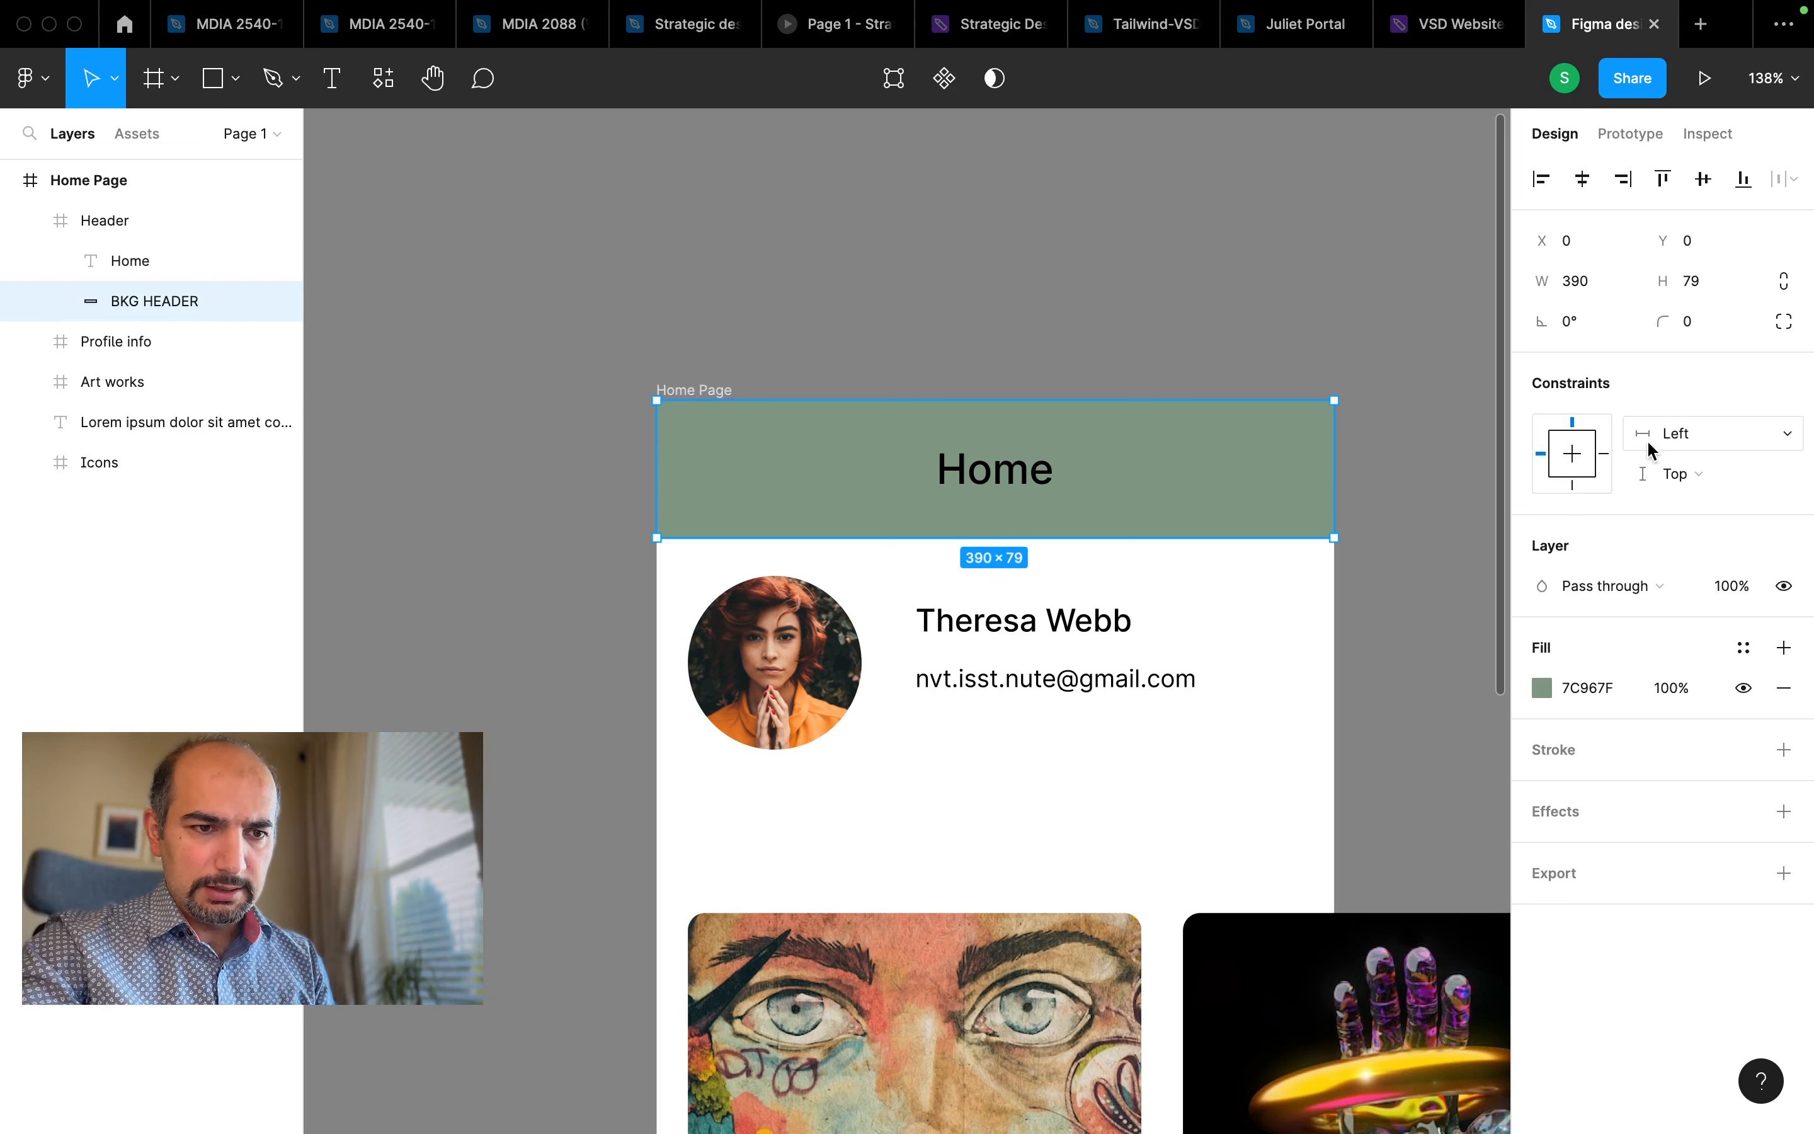
Set the BKG HEADER constraints to Left and right horizontally and Top and bottom vertically
click(1689, 435)
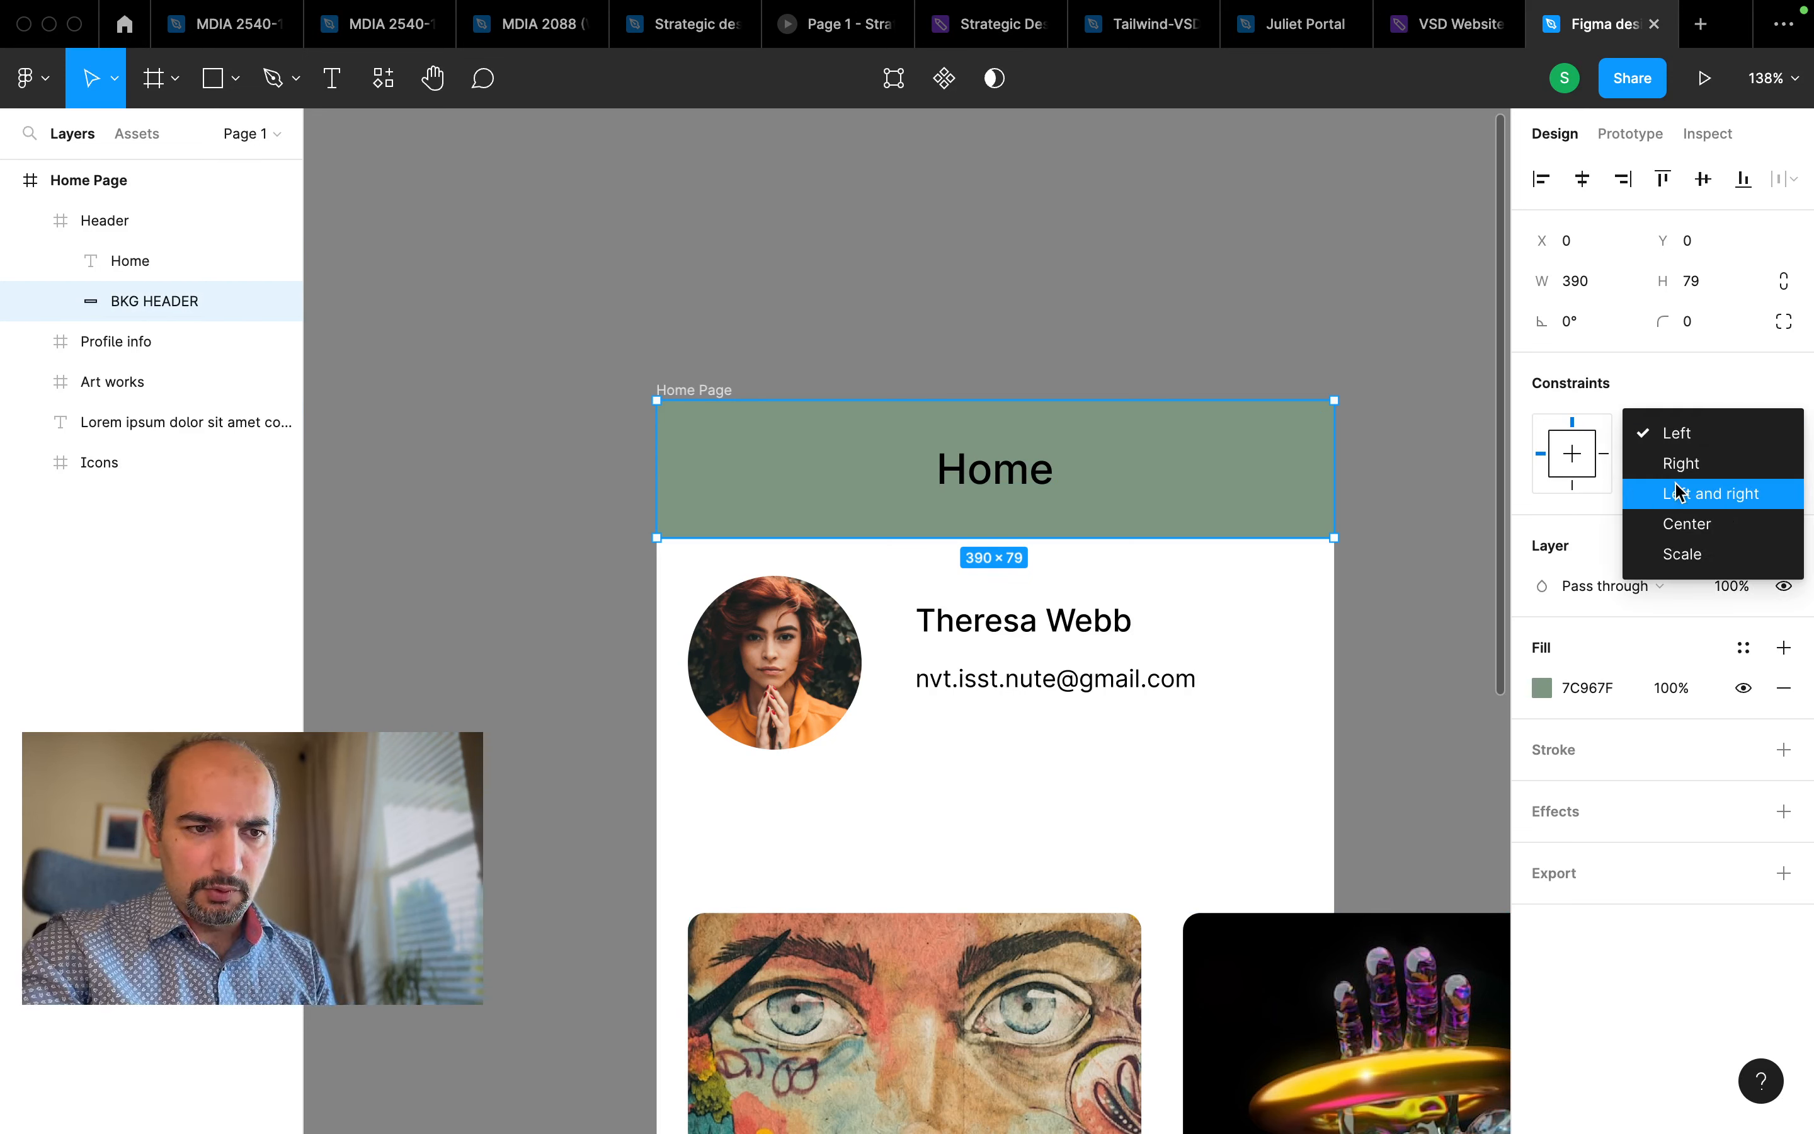
click(1714, 495)
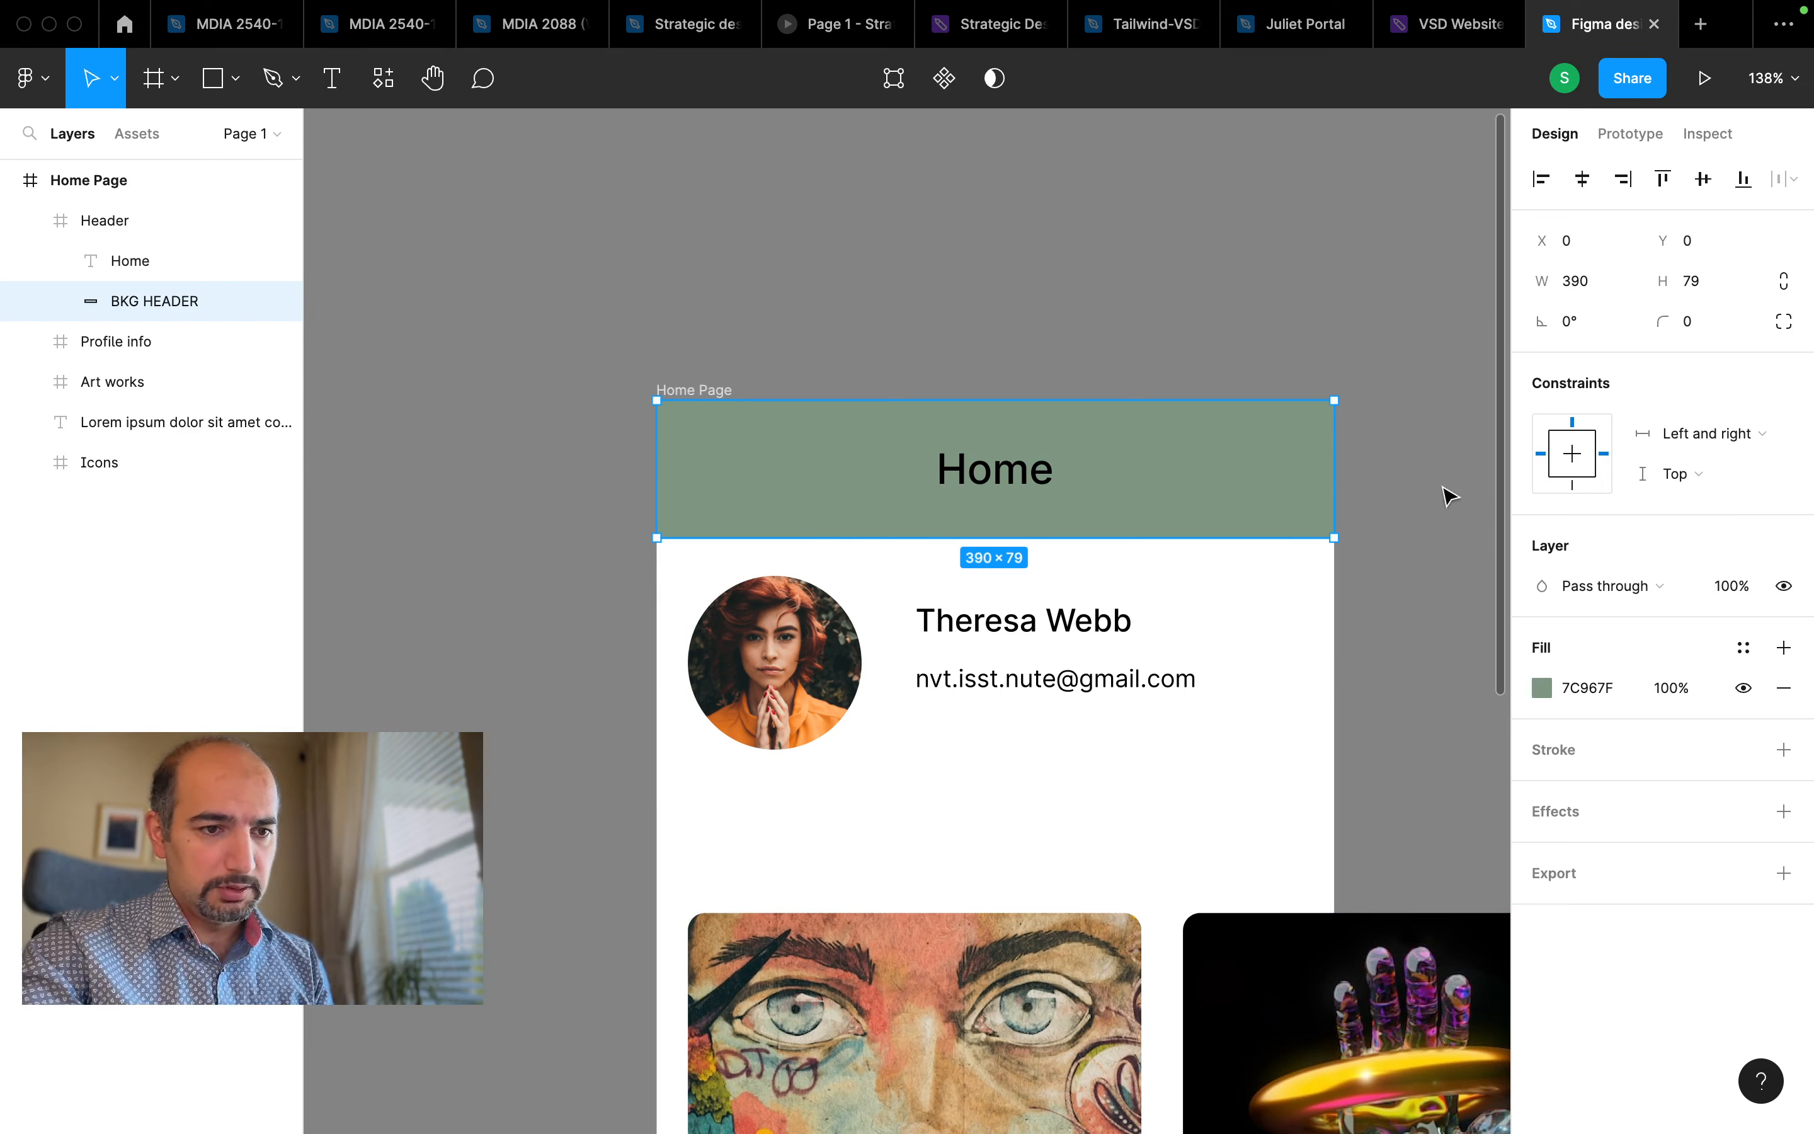
click(1694, 475)
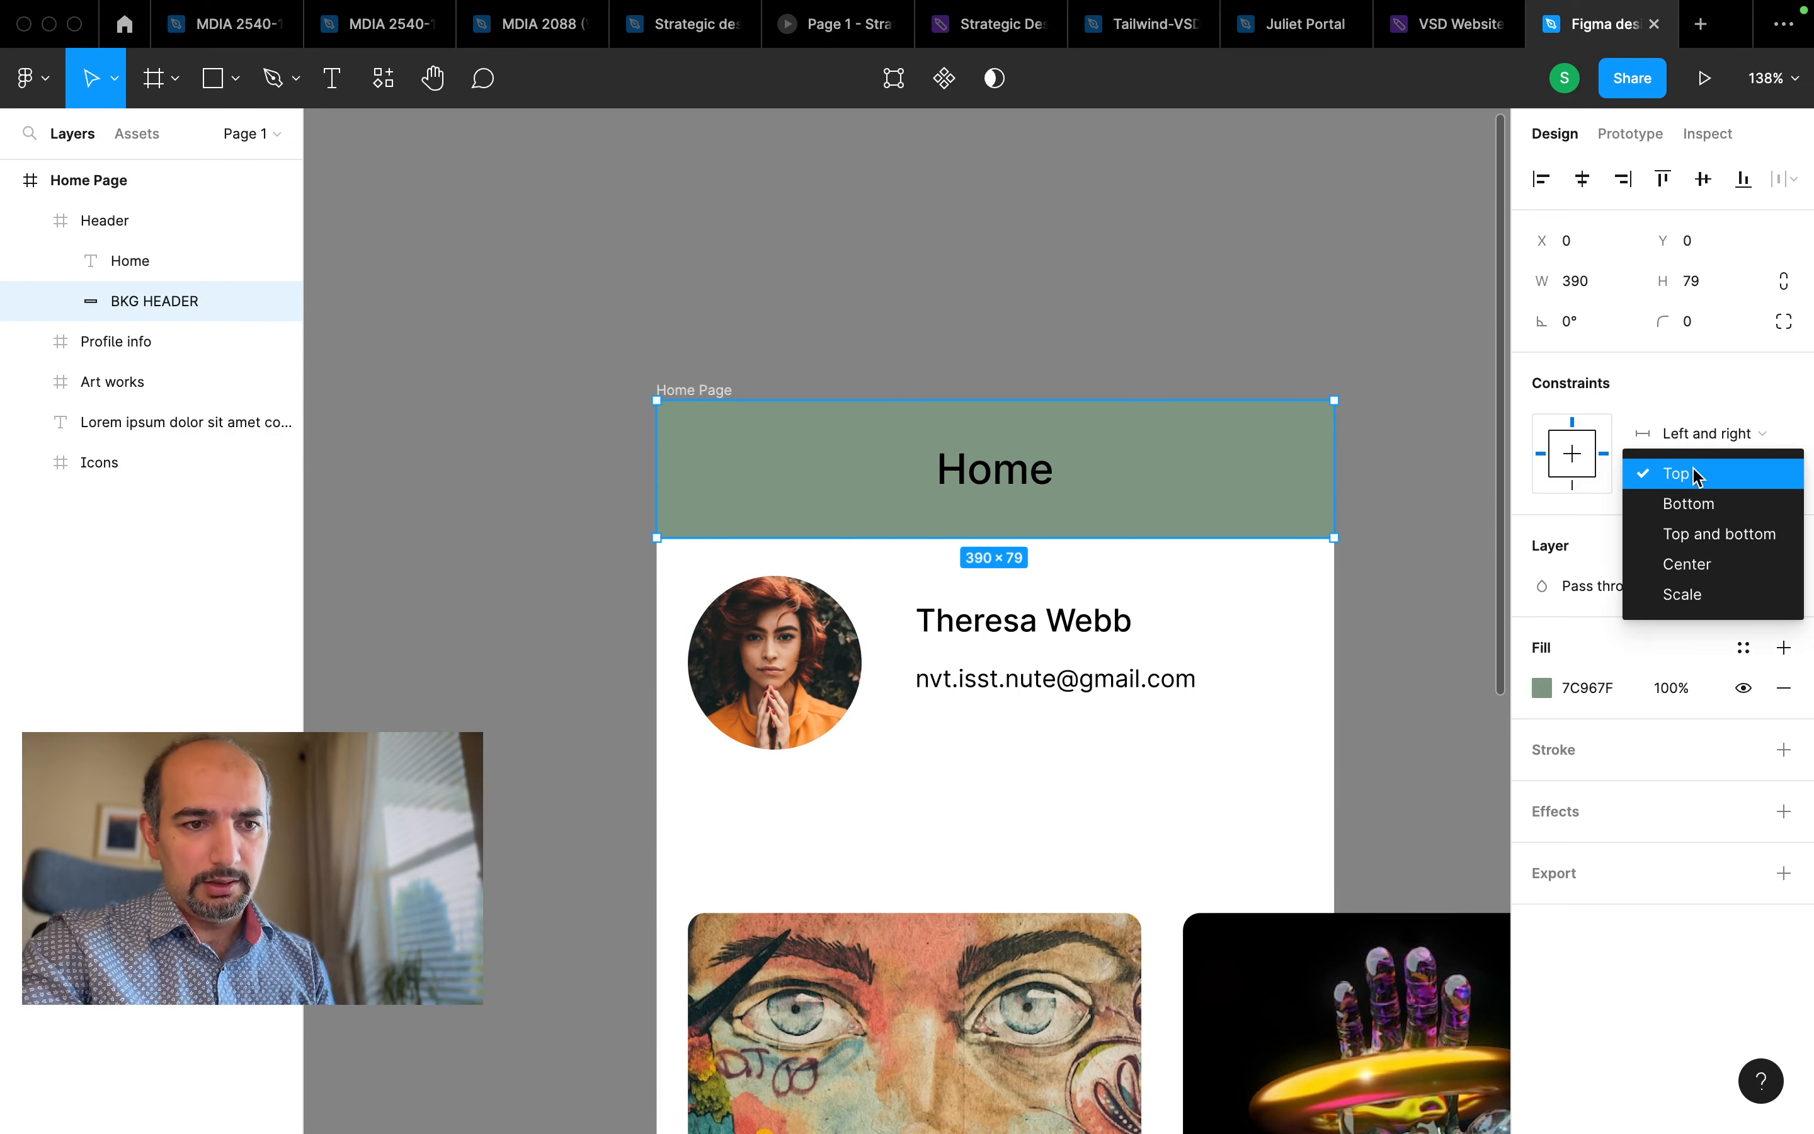
click(1714, 546)
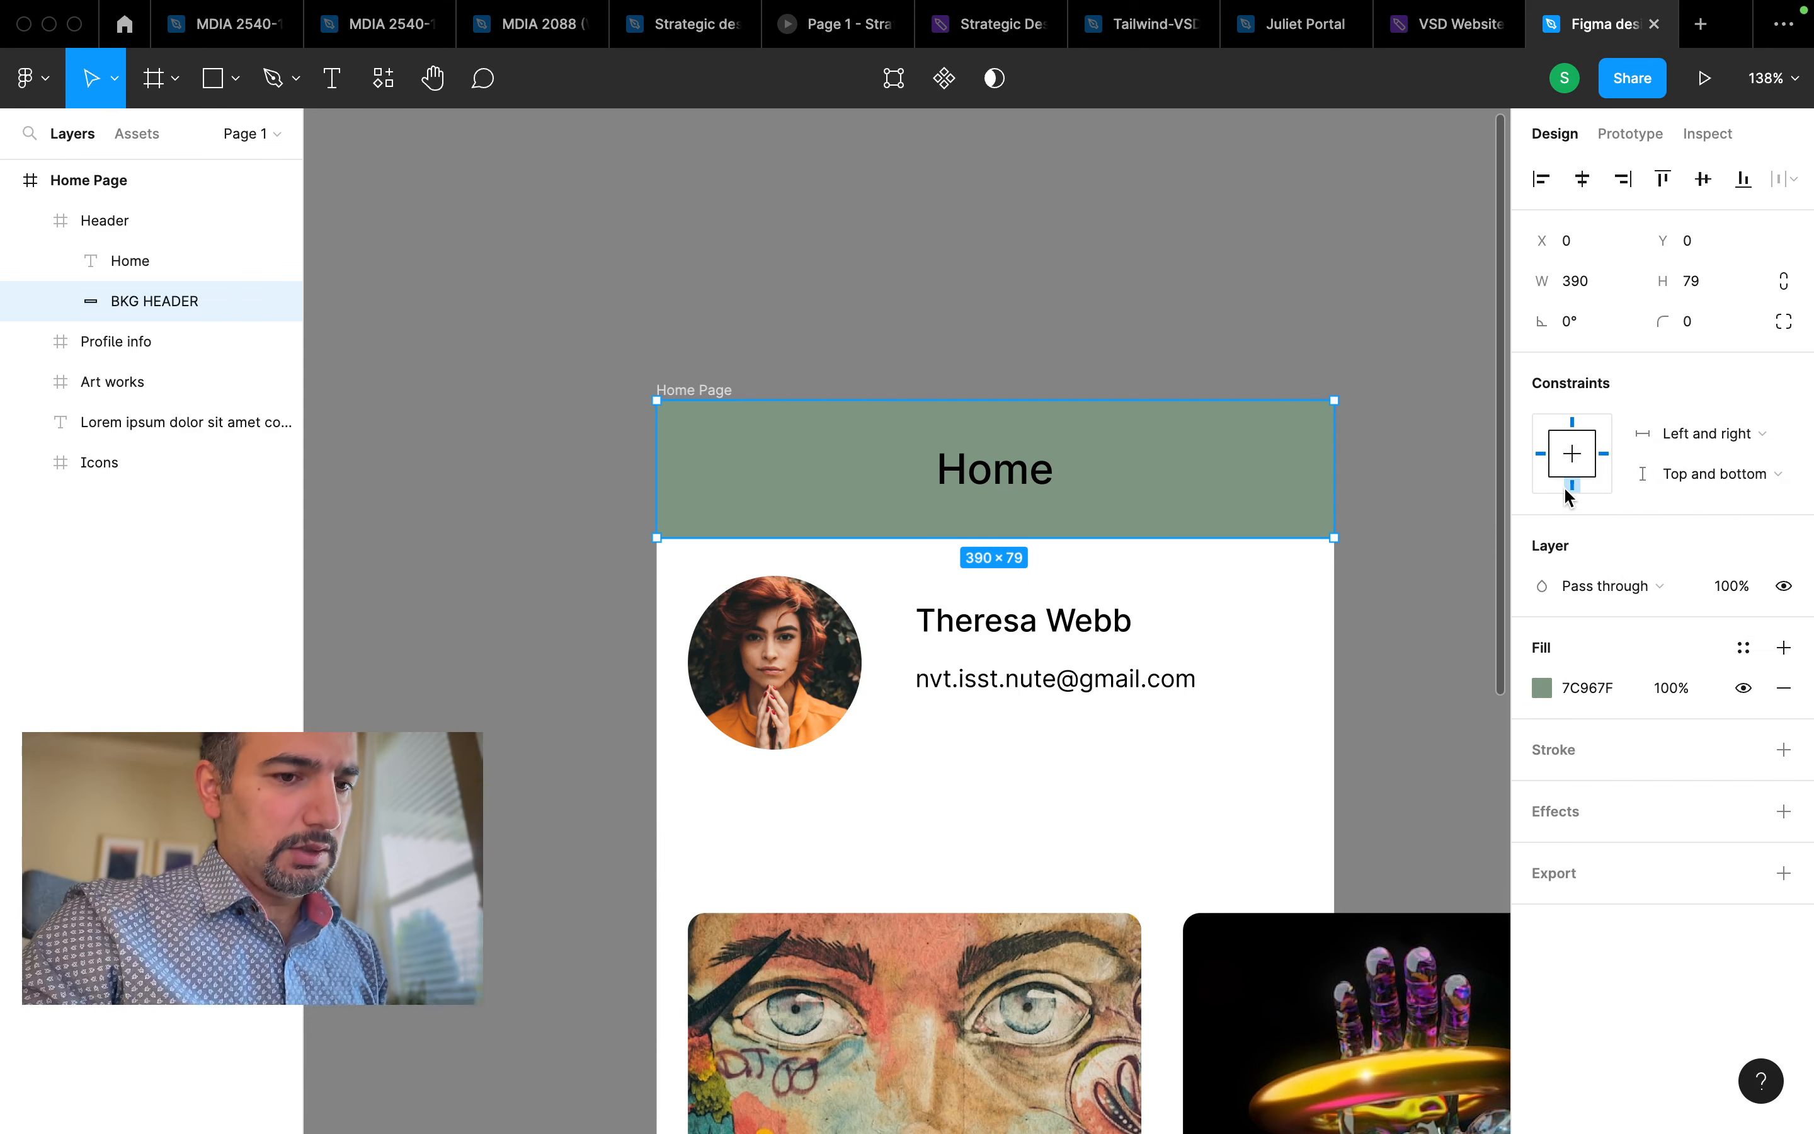
Try resizing the Header frame from its lower corner to test the background's constraints, and undo the resize
click(173, 223)
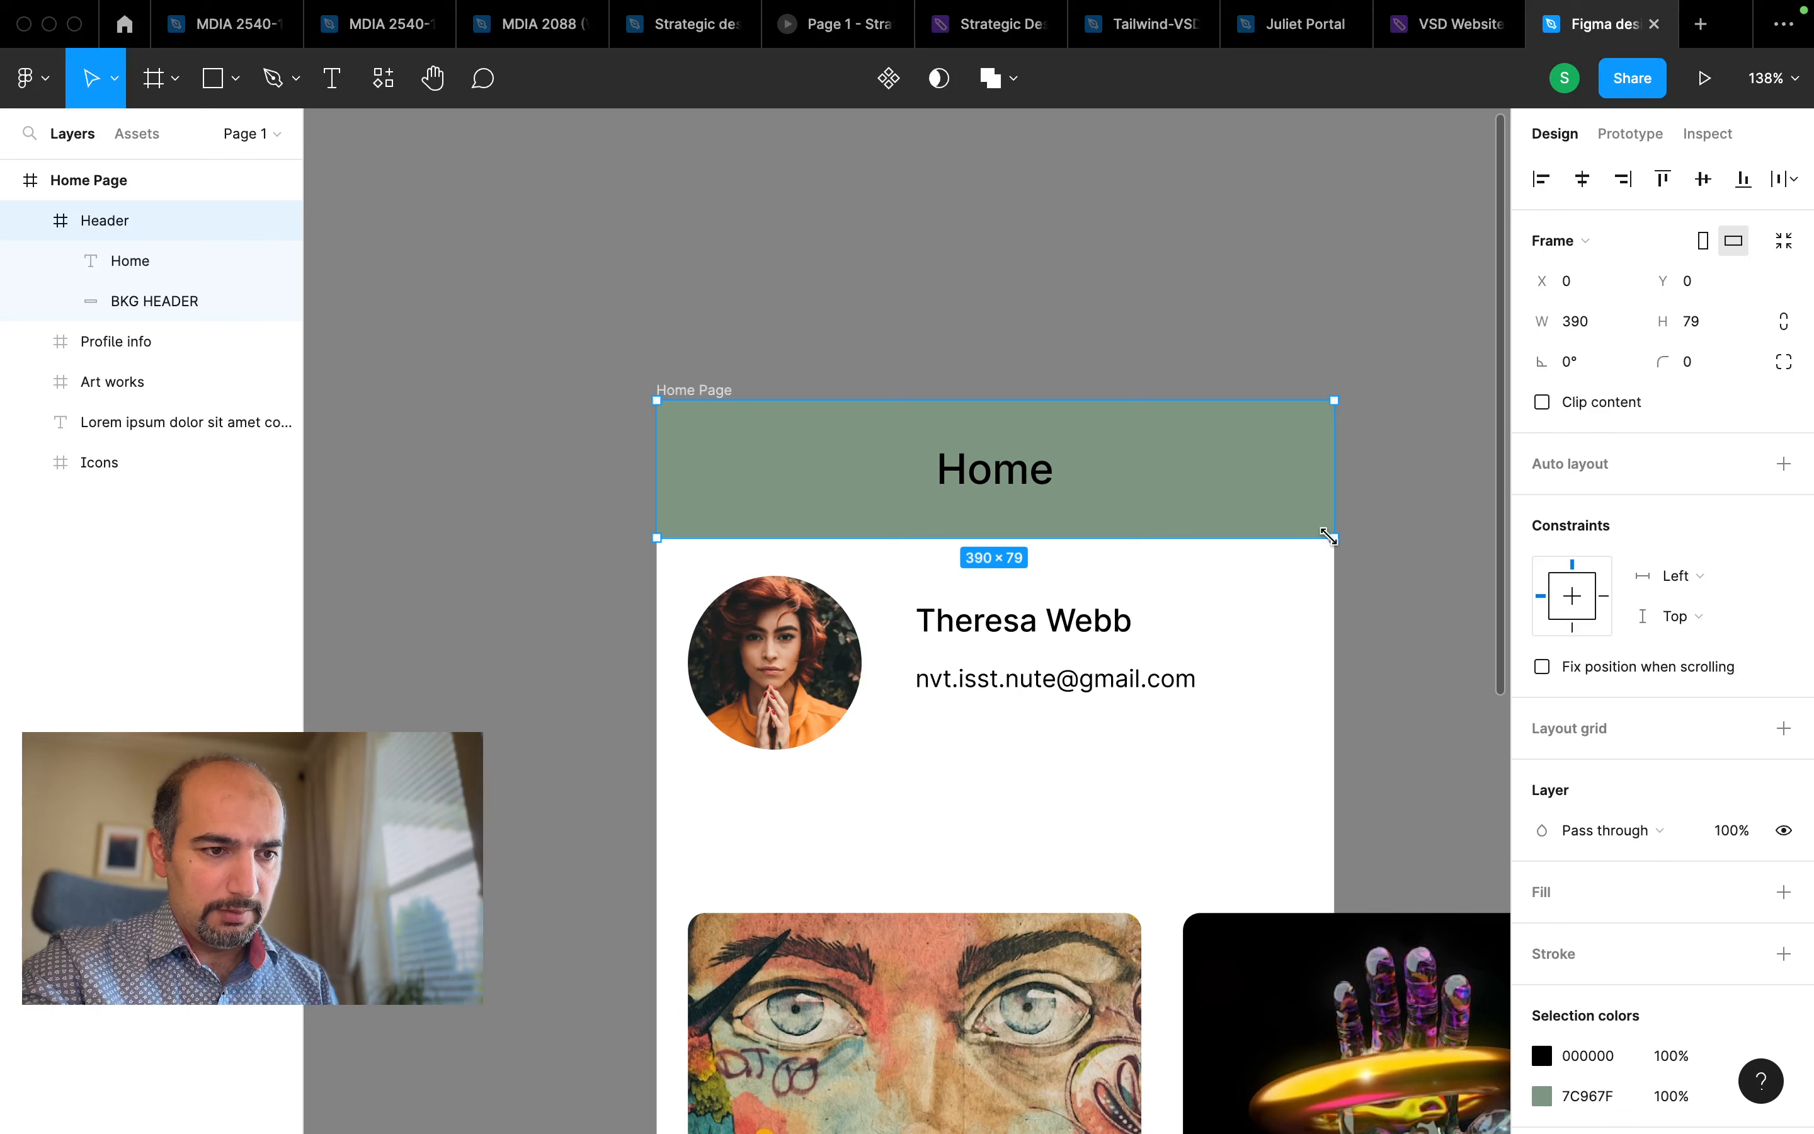
drag(1326, 536, 1156, 657)
key(super+z)
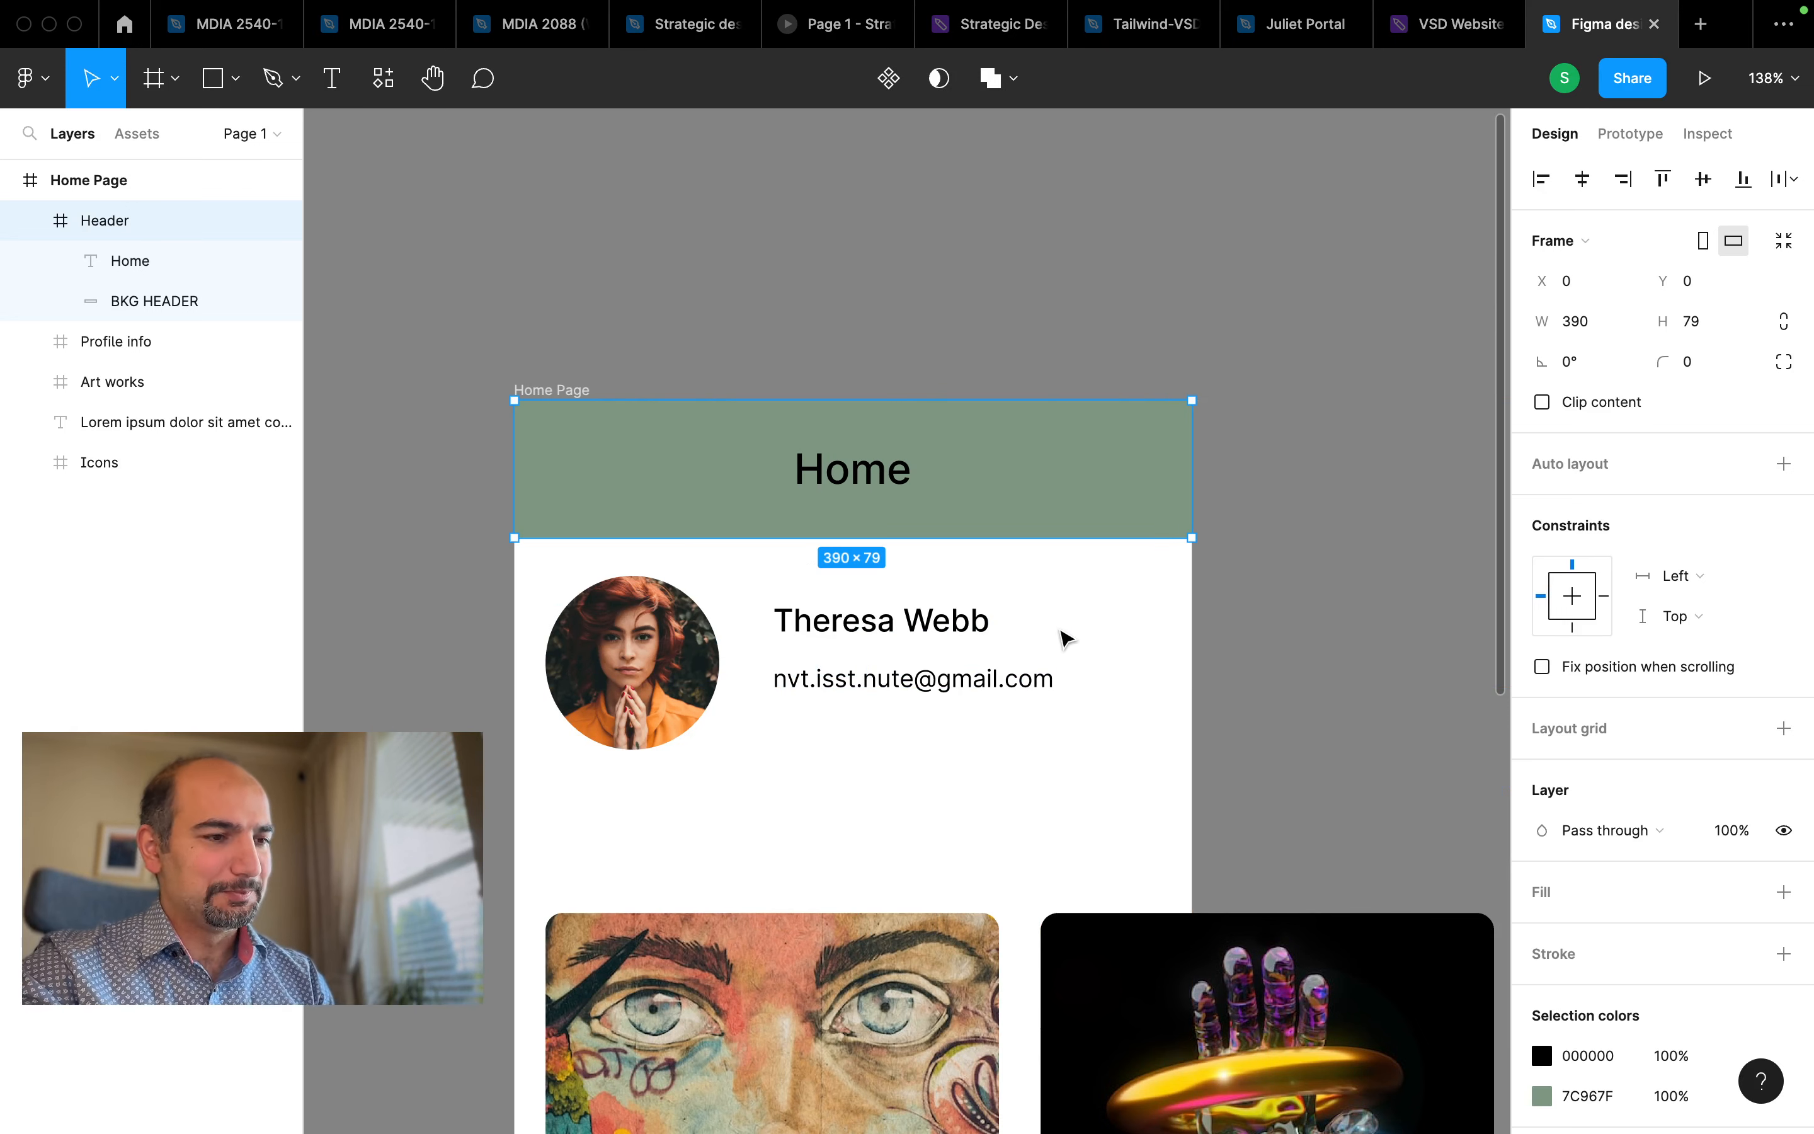
Centre the Home text horizontally and vertically inside the Header frame and set both its constraints to Center
click(883, 473)
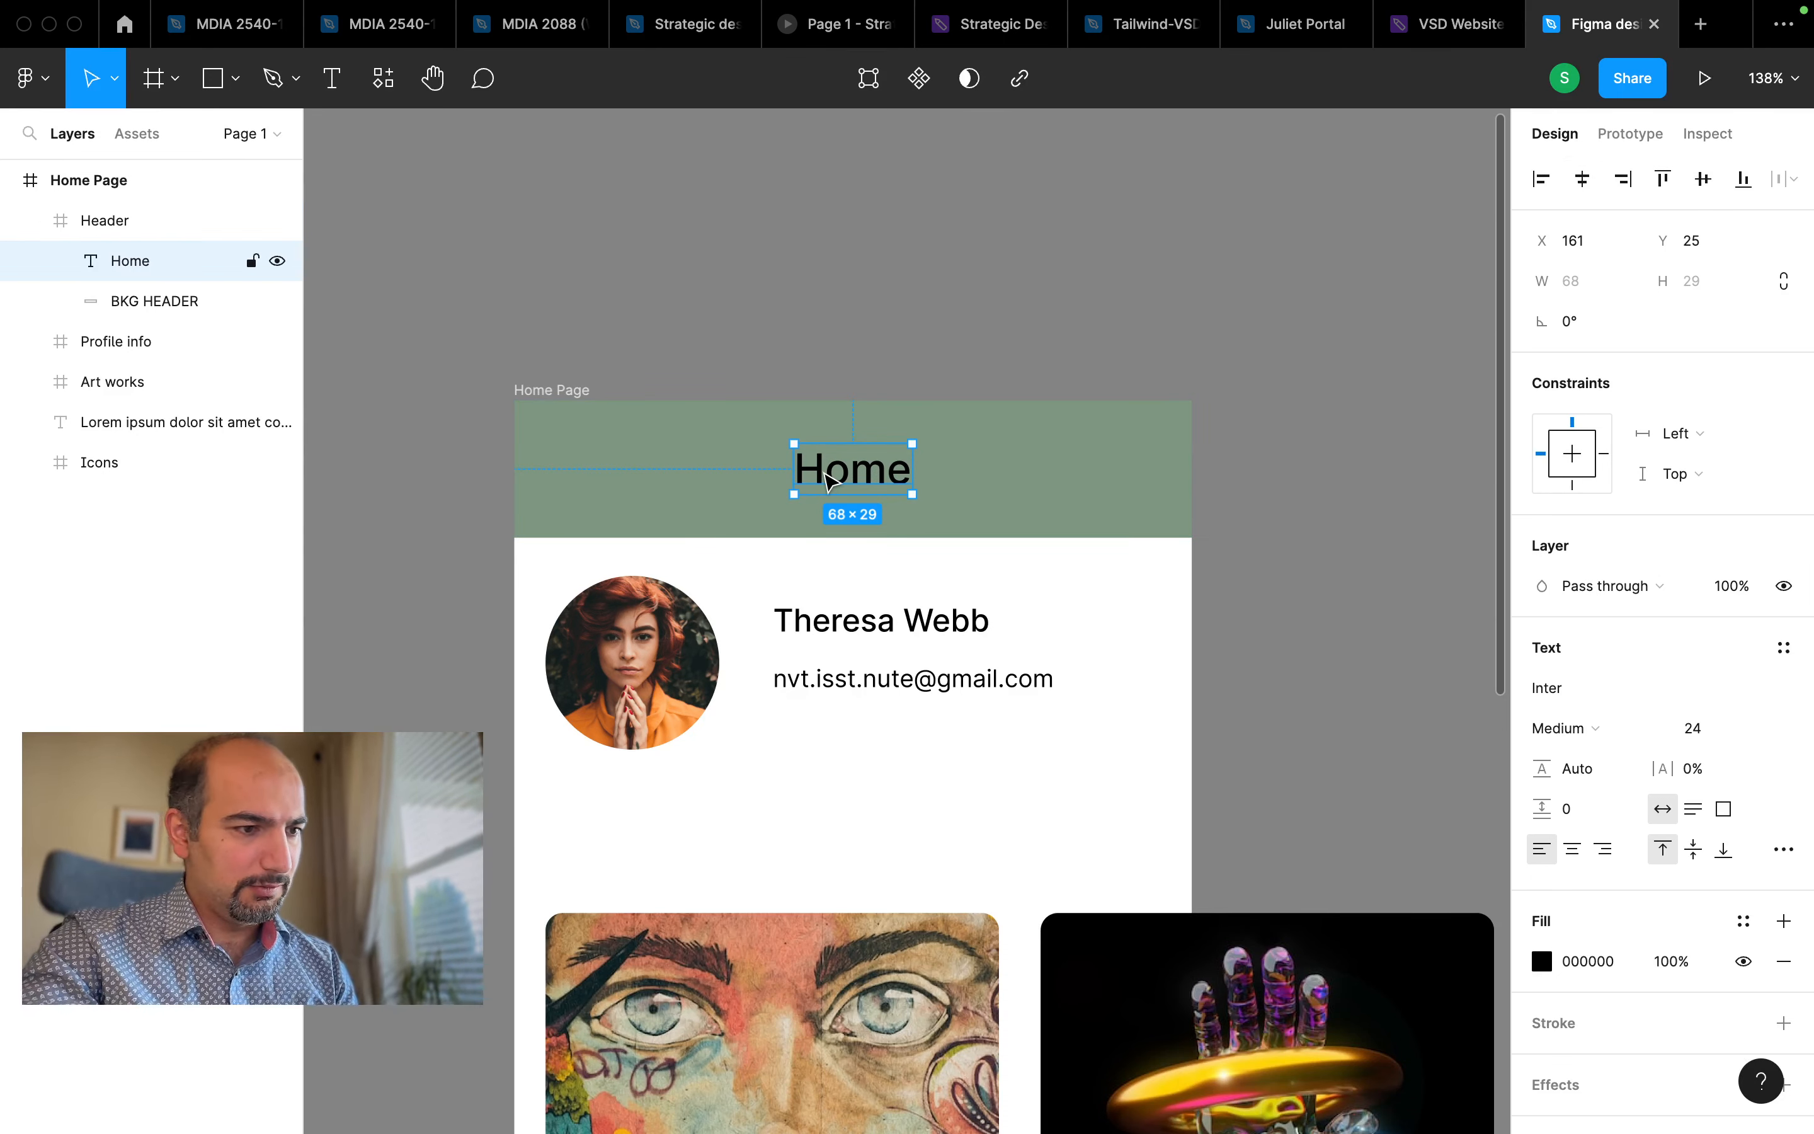
drag(829, 480, 696, 508)
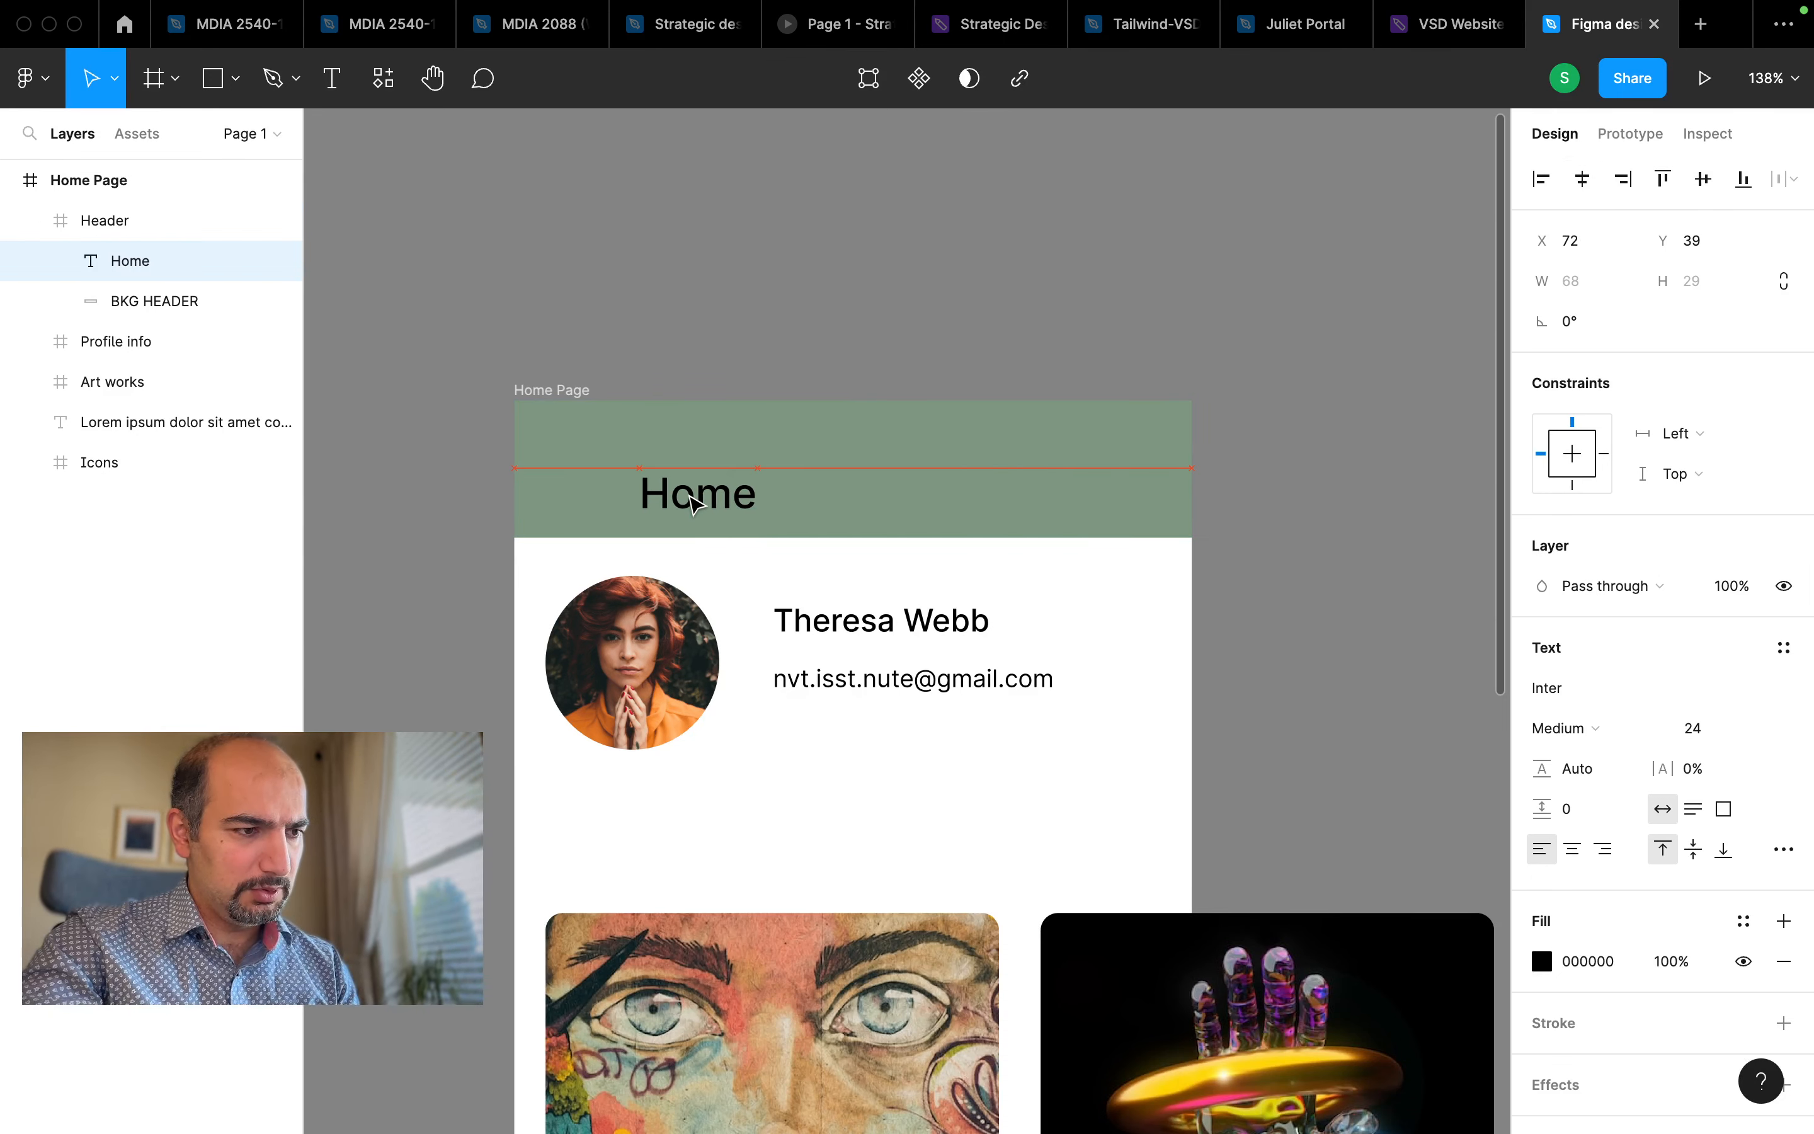
click(1583, 186)
click(1707, 182)
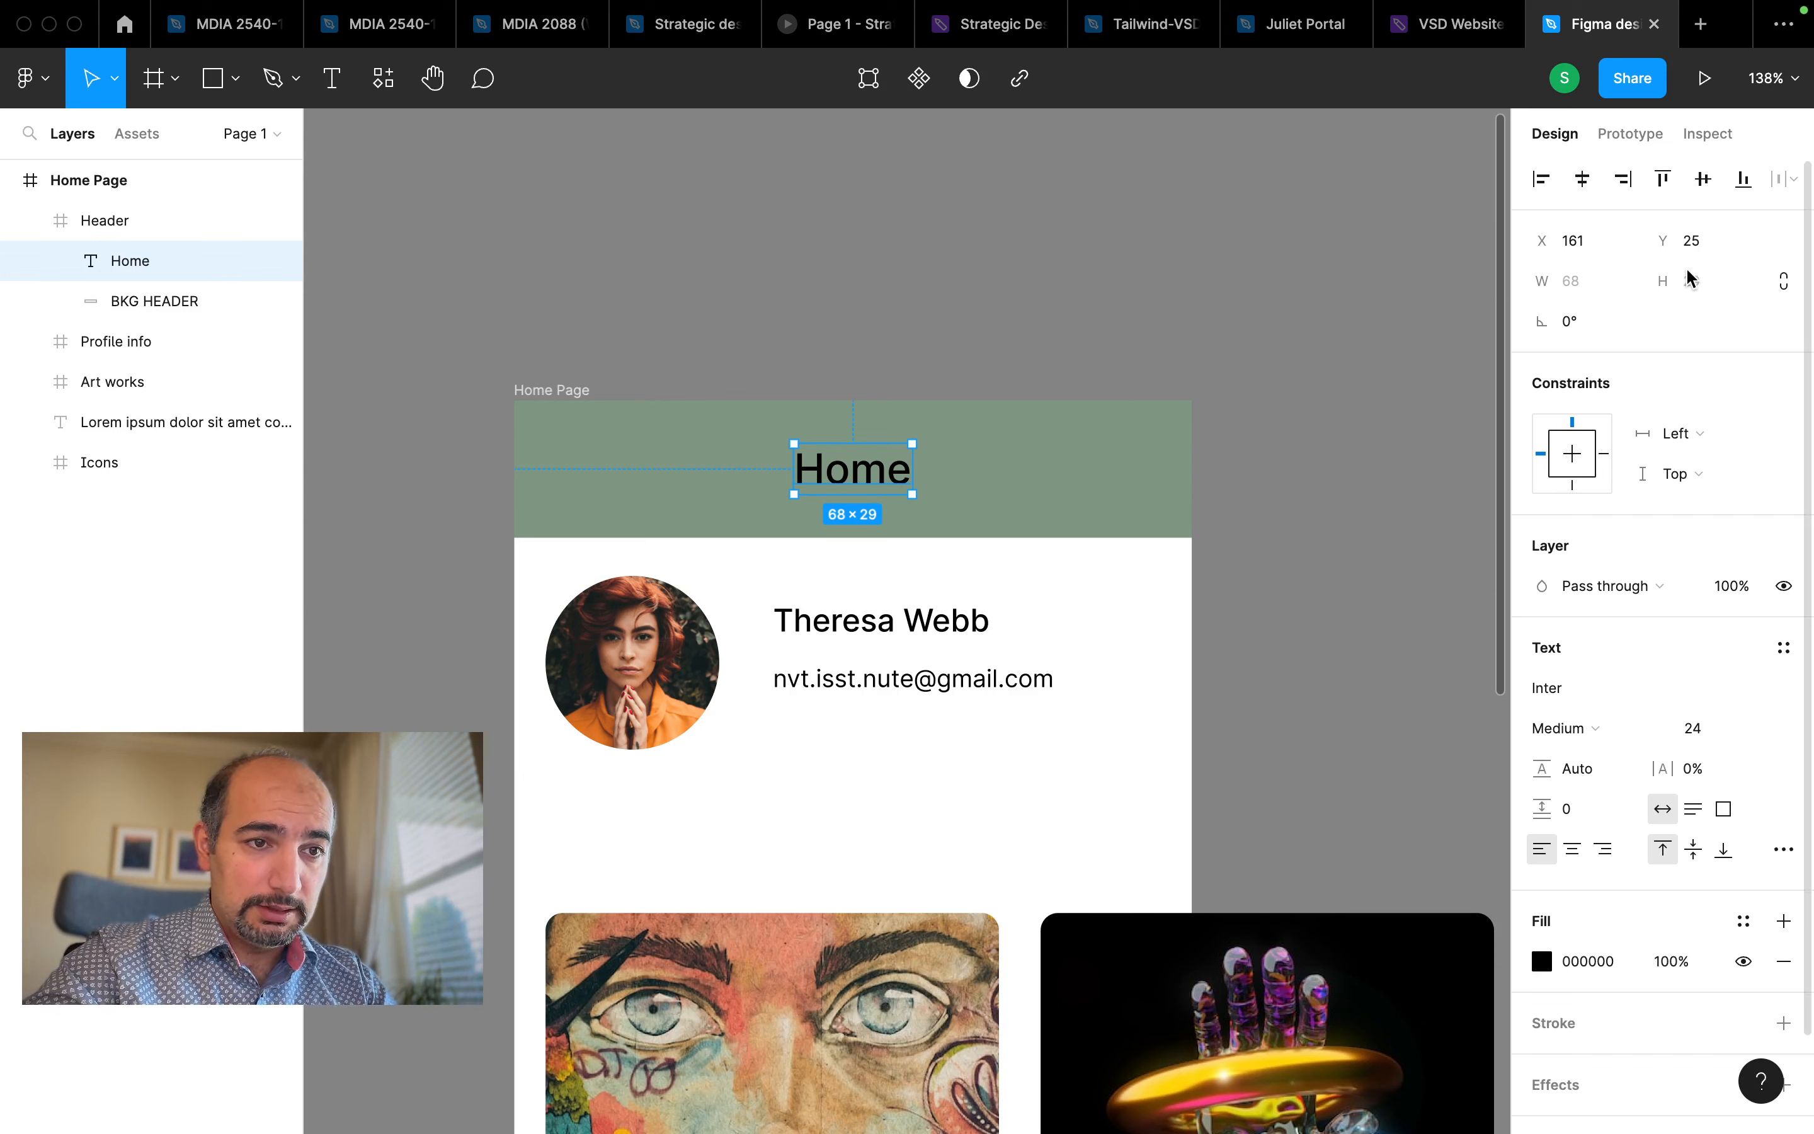
click(1572, 456)
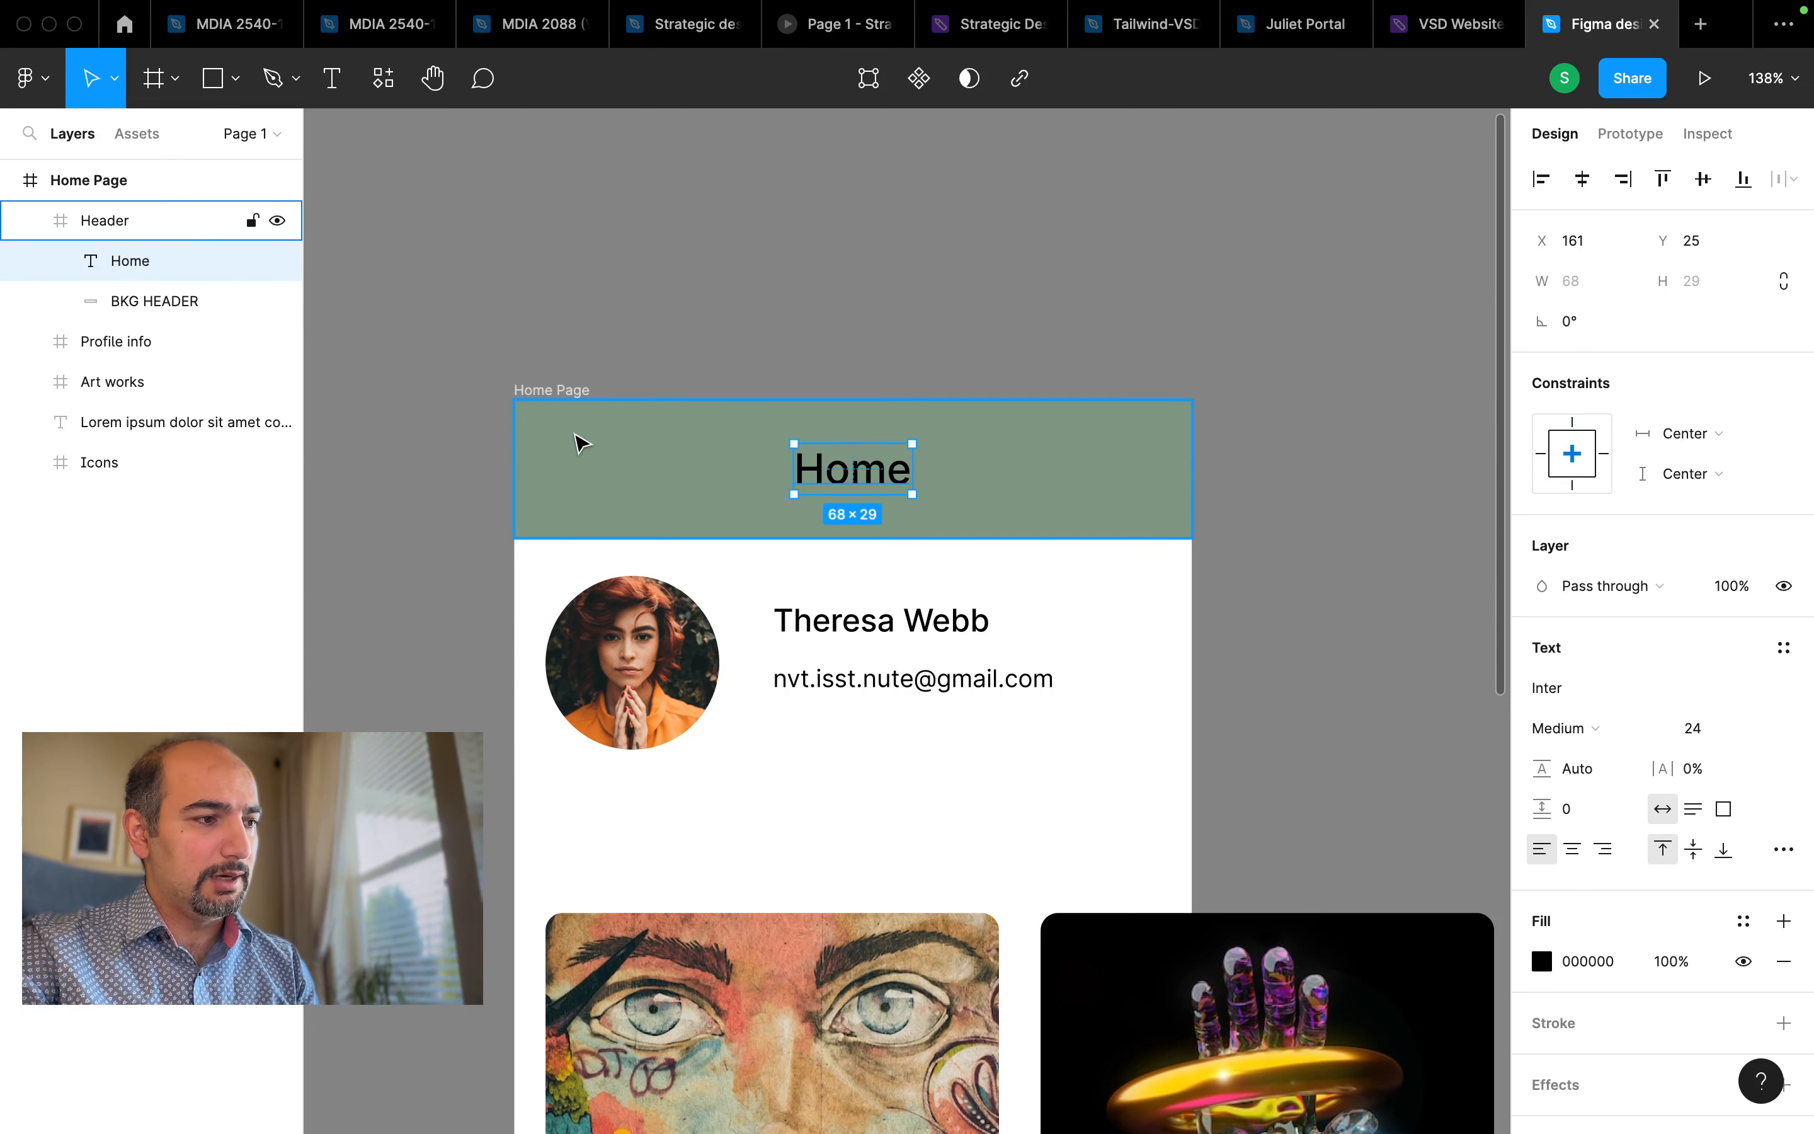
Narrow the Header frame to about 369 wide to test the Home text's constraints
click(582, 444)
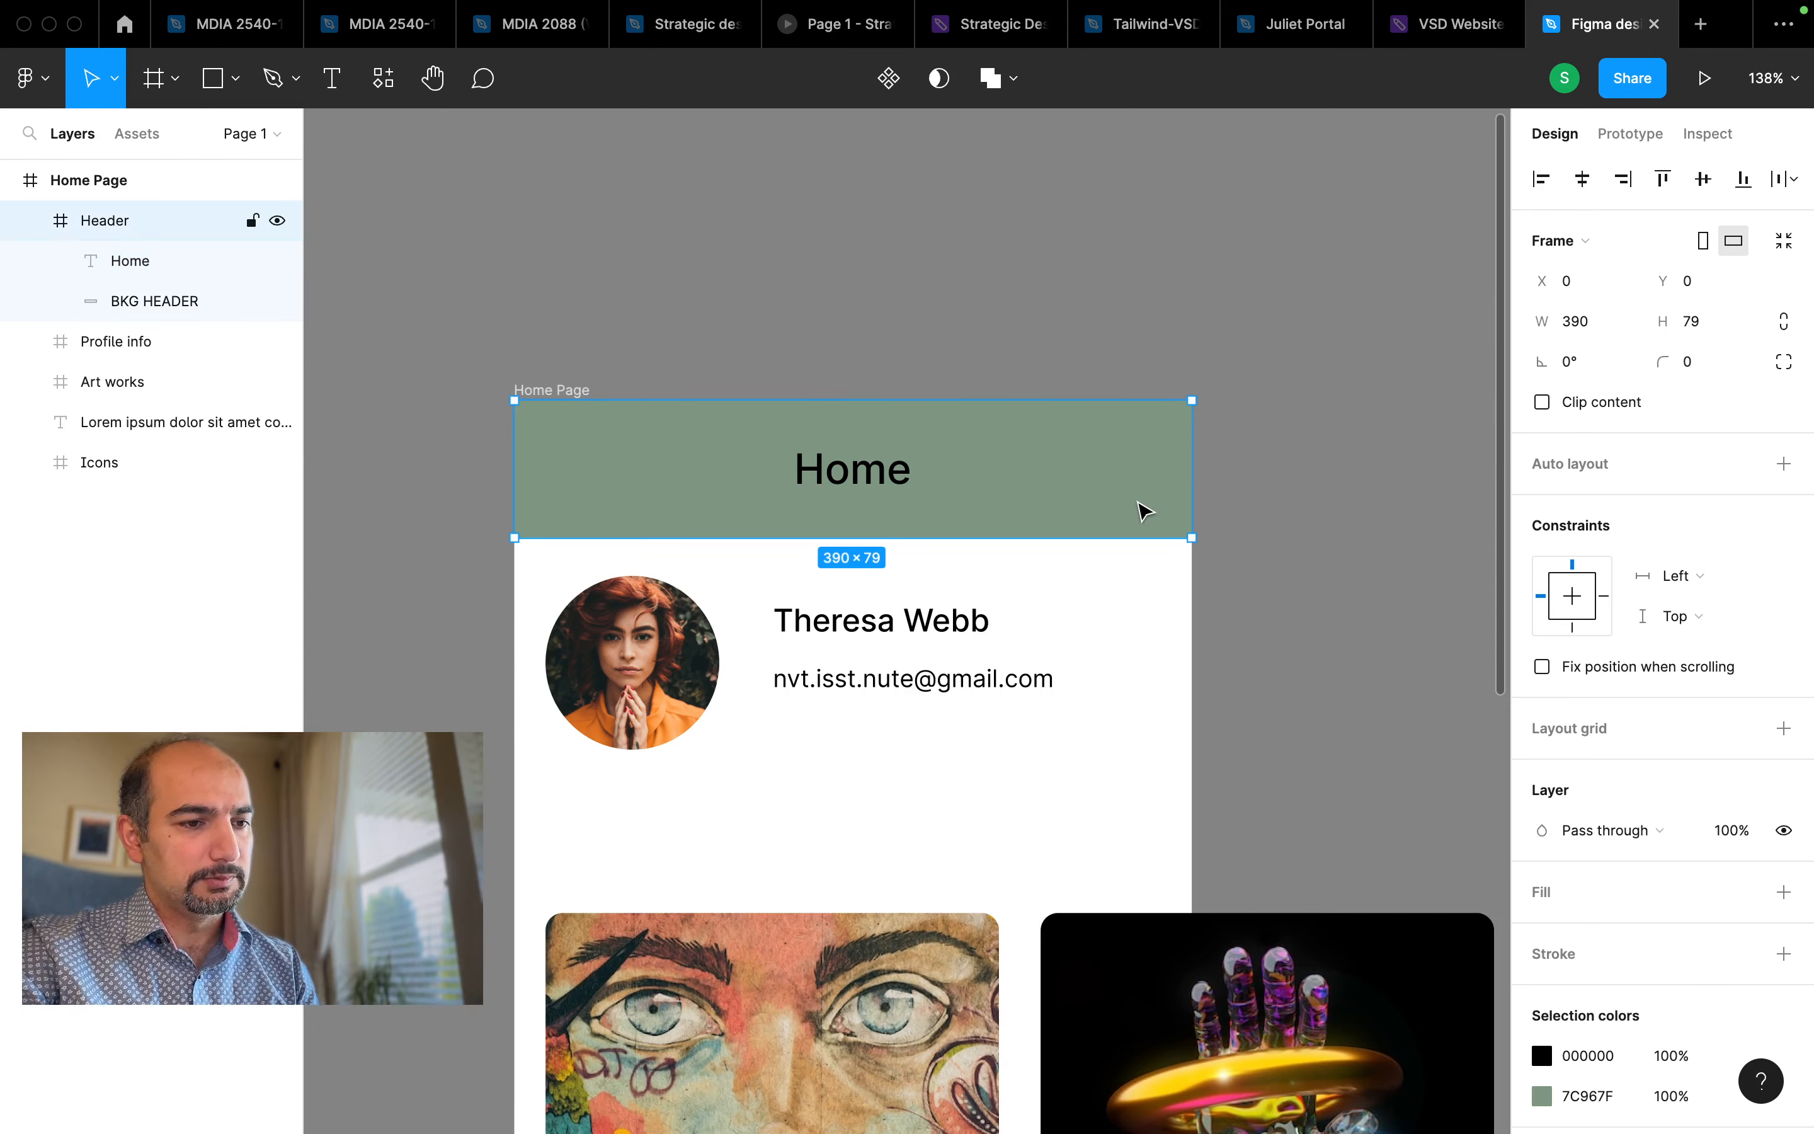
mouse_move(1186, 541)
mouse_down()
mouse_move(1072, 776)
mouse_move(1196, 921)
mouse_move(1120, 675)
mouse_move(878, 885)
mouse_move(1166, 835)
mouse_move(1076, 613)
mouse_move(1012, 919)
mouse_move(1052, 975)
mouse_move(1162, 485)
mouse_move(1155, 543)
mouse_up()
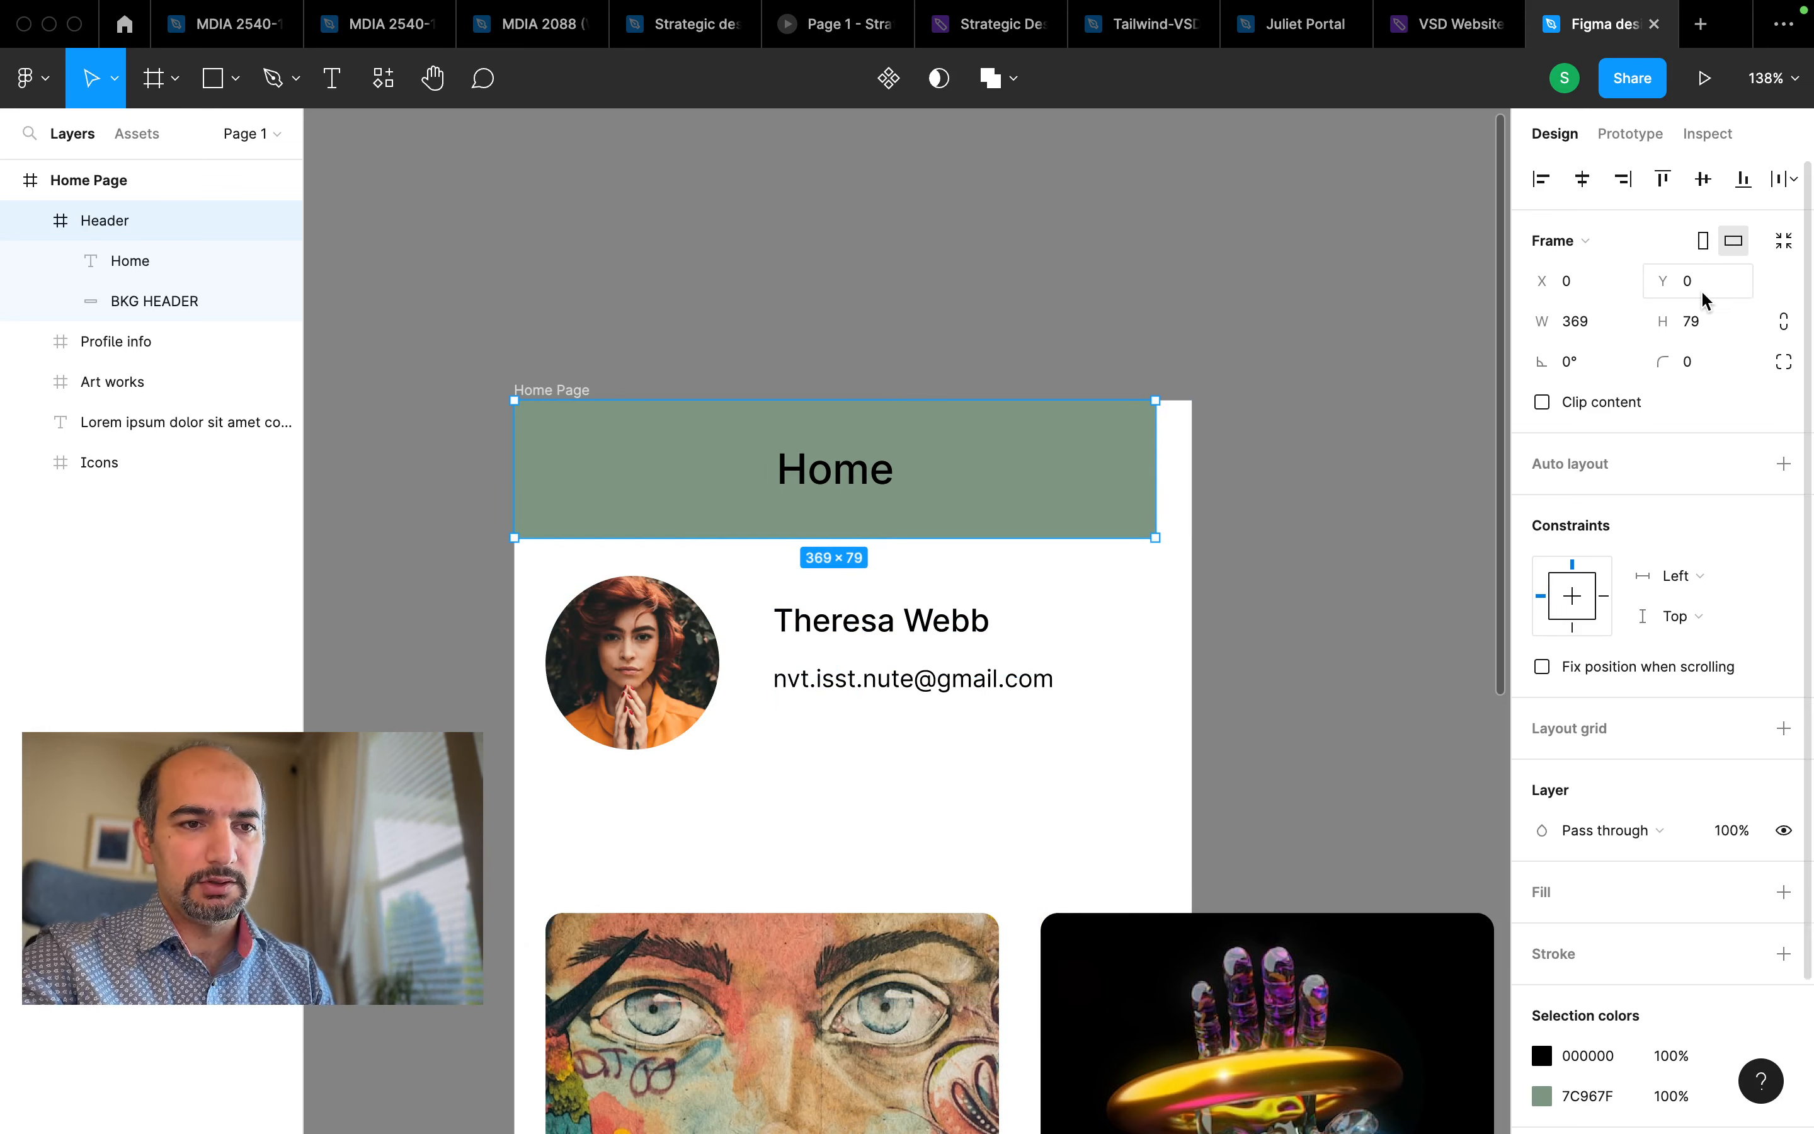
Set the Header frame's height to 60 and widen it to 390 to span the full Home Page width
click(1695, 321)
key(Return)
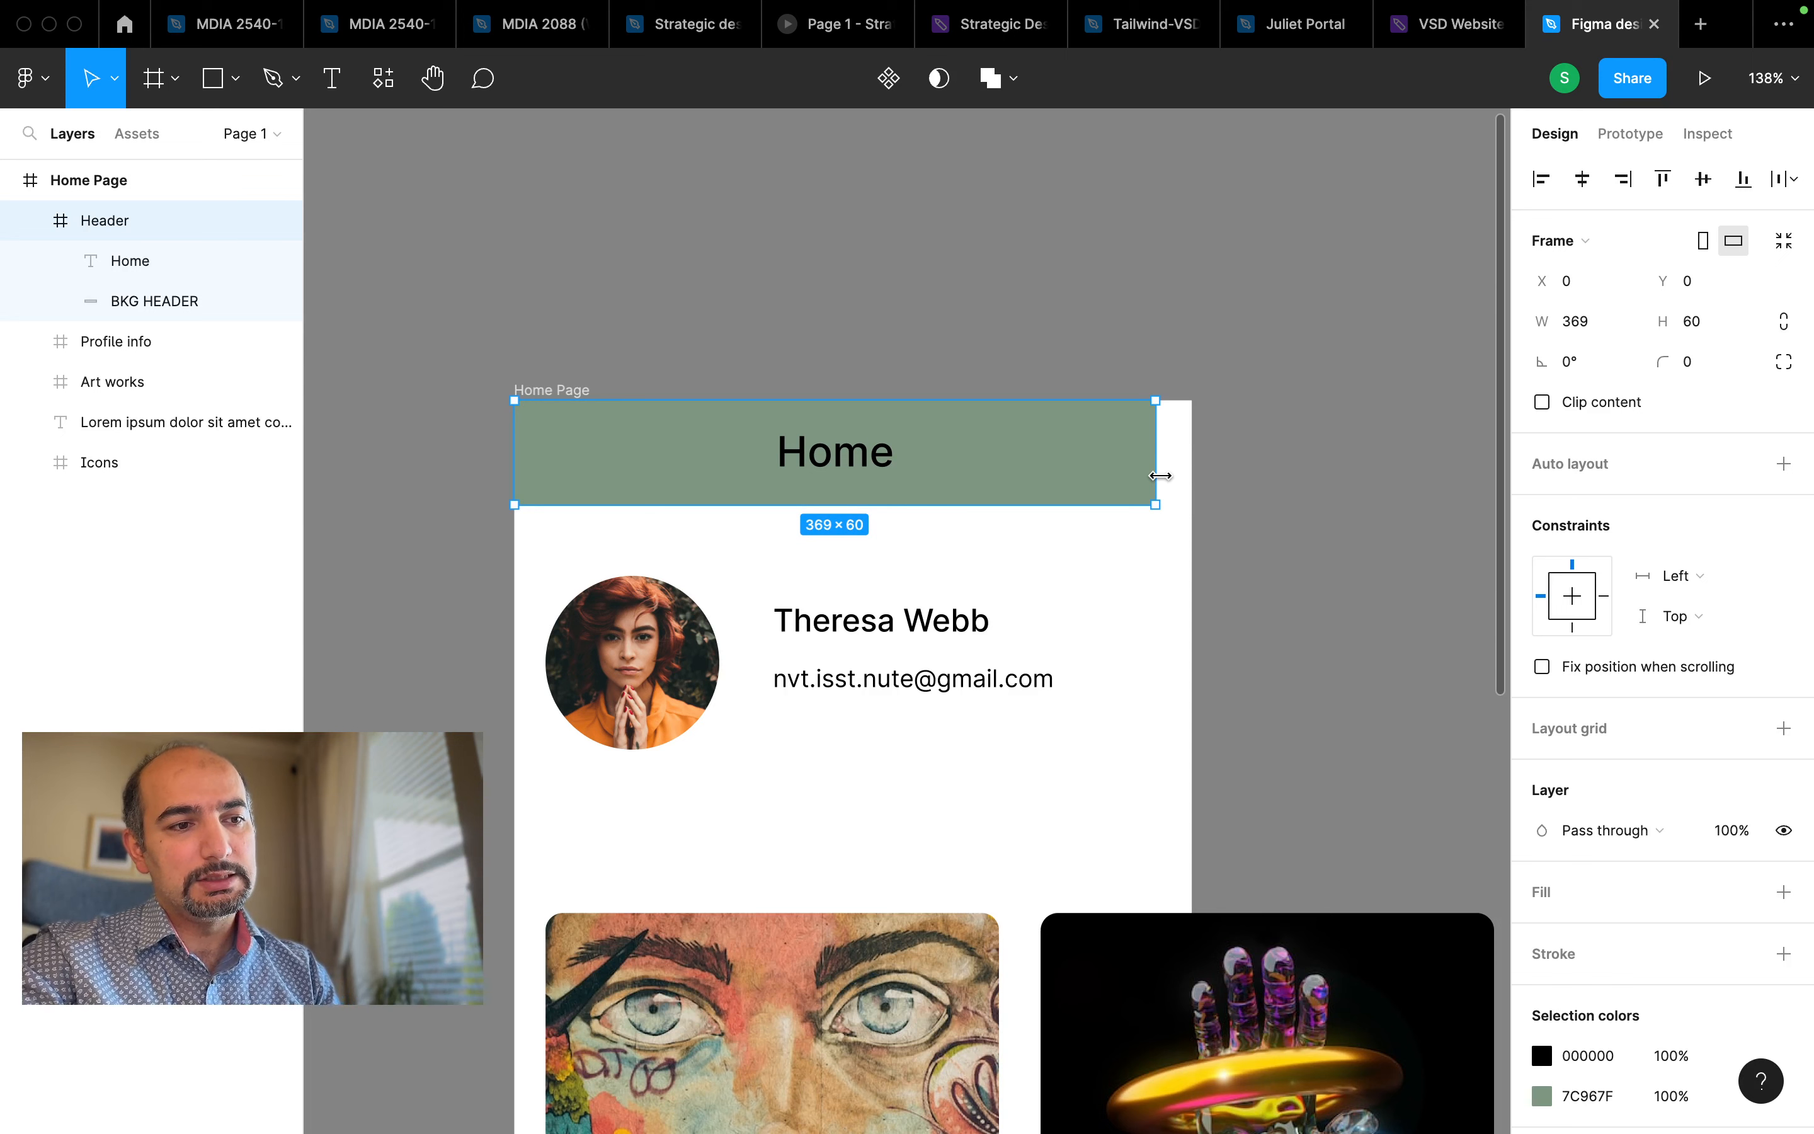
mouse_move(1160, 475)
mouse_down()
mouse_move(1196, 484)
mouse_move(1097, 499)
mouse_move(1187, 482)
mouse_up()
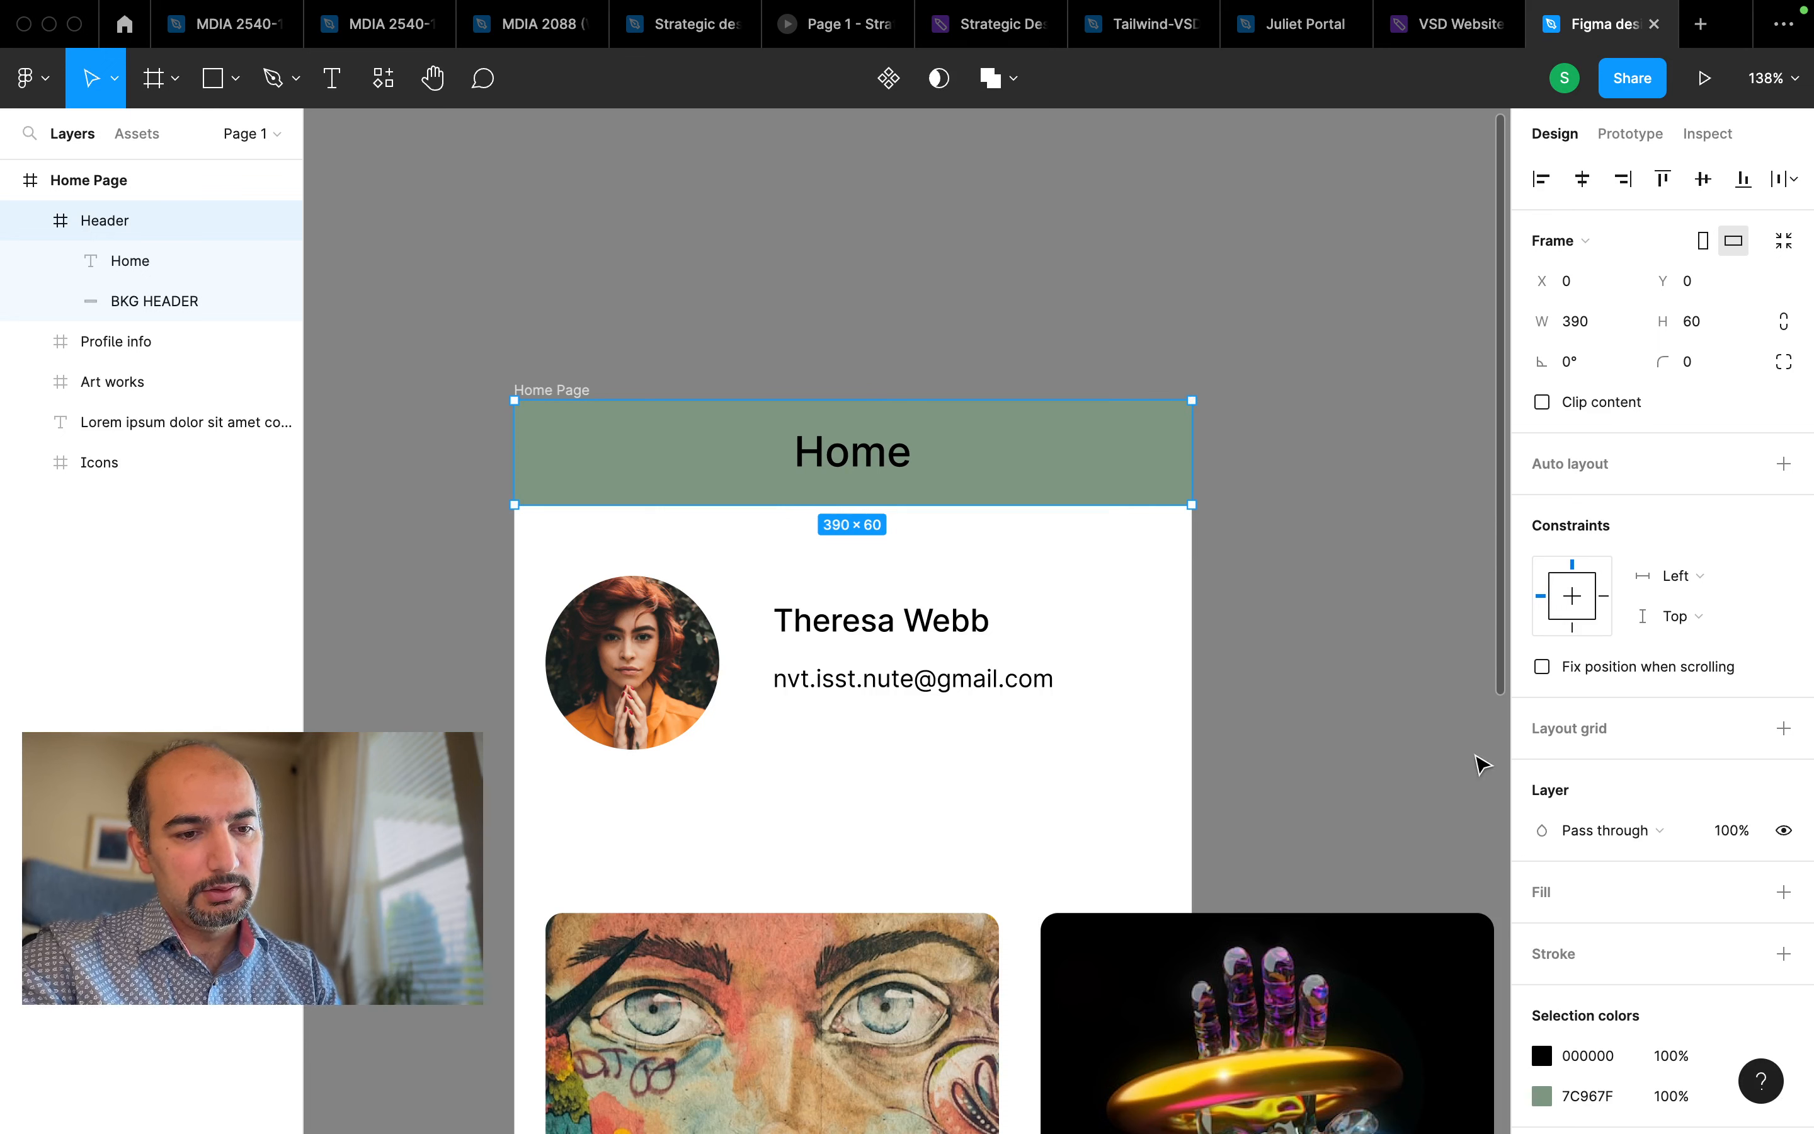
Set the Header frame's horizontal constraint to Left and right
click(1686, 575)
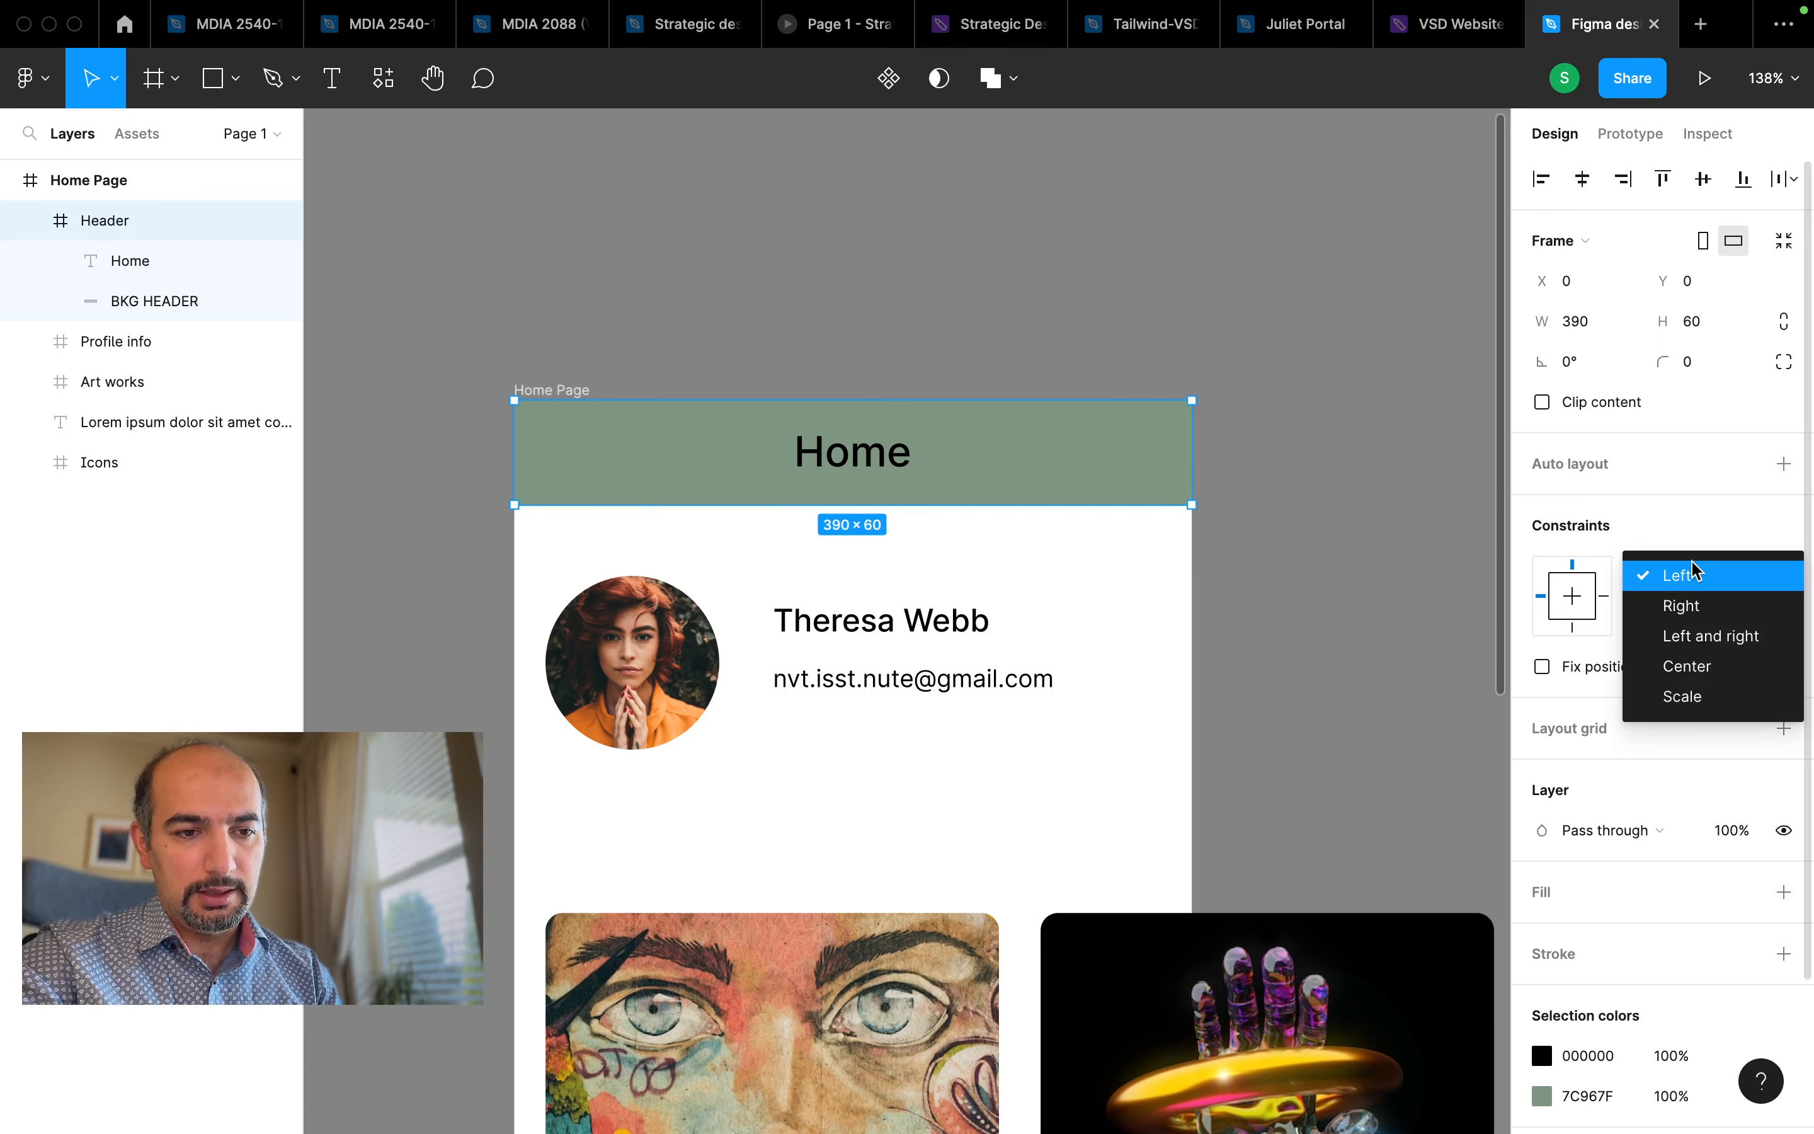
click(1716, 636)
click(518, 263)
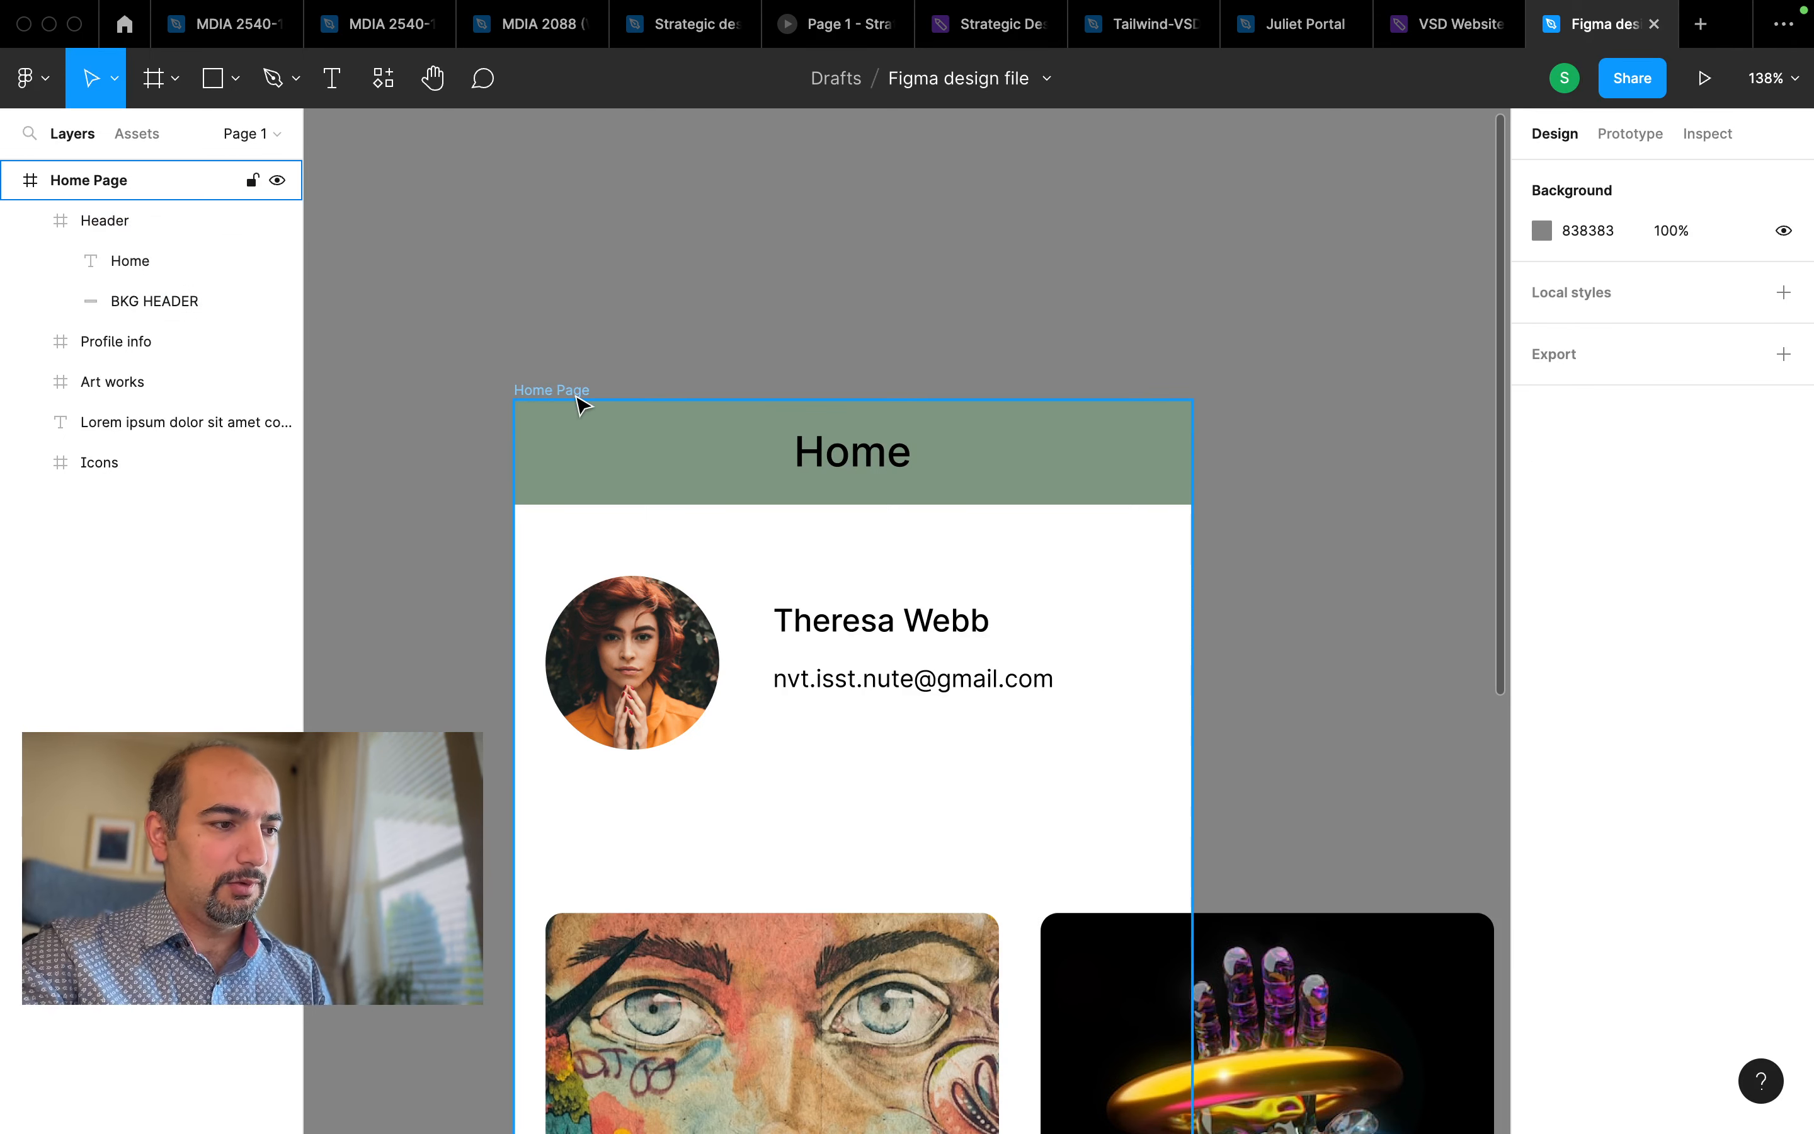
Try widening the Home Page frame to test the Header's horizontal constraint, and undo the resize
click(581, 390)
scroll(577, 384, down, 5)
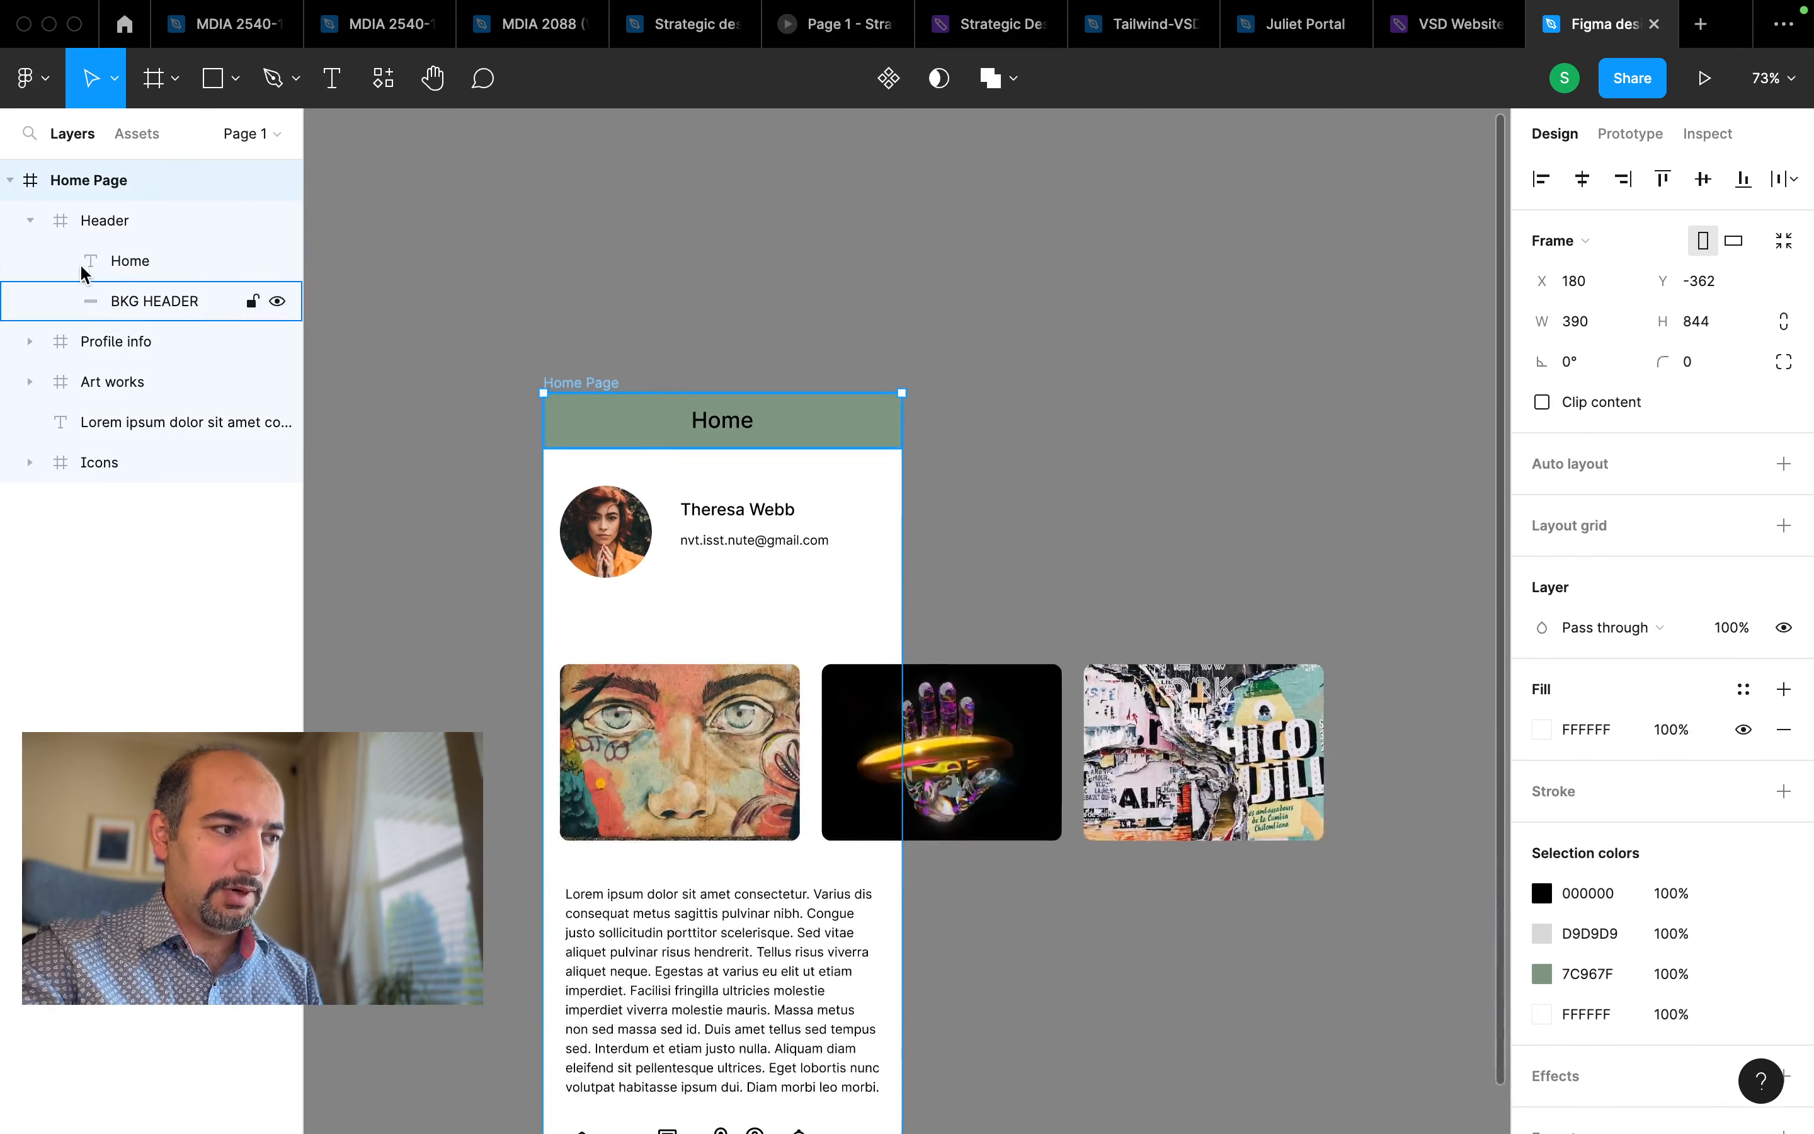
drag(903, 505, 1174, 554)
key(super+z)
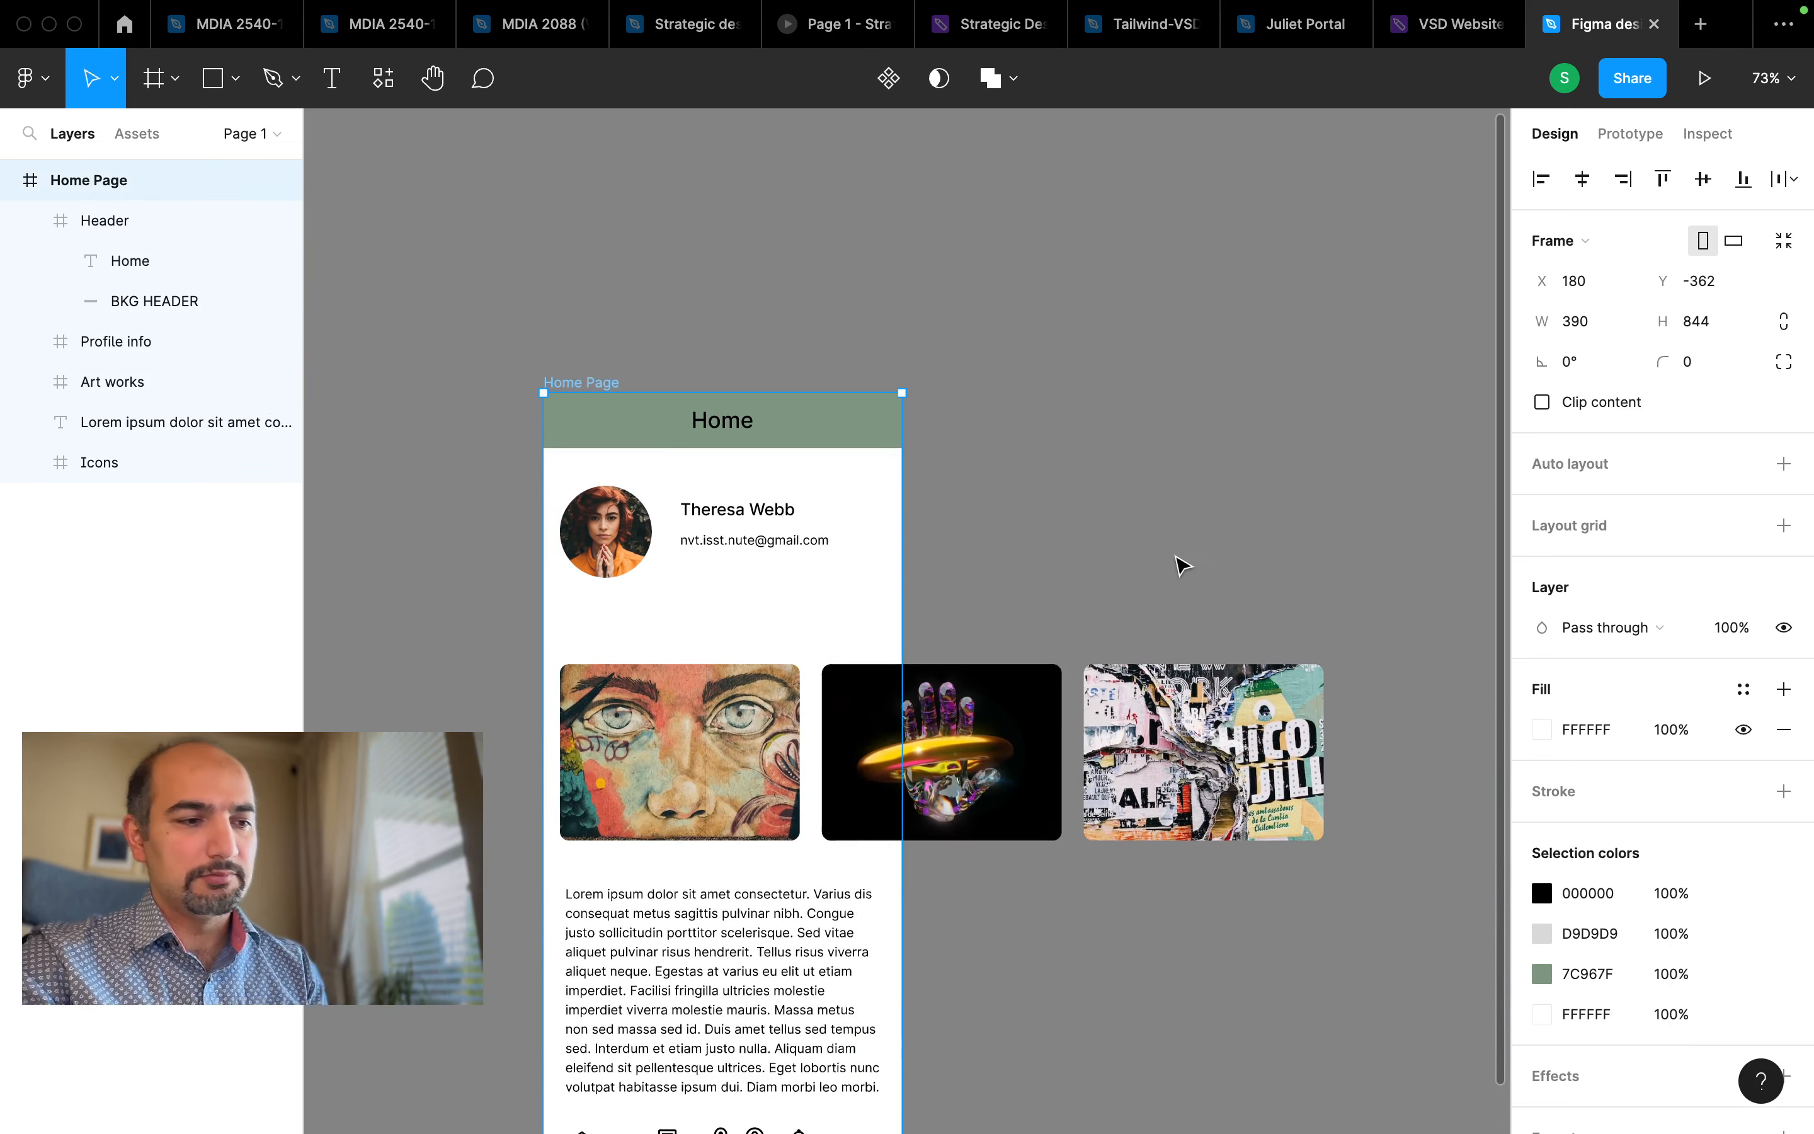
click(1176, 555)
Examine the photo, name text and e-mail text inside the Profile info frame
scroll(1175, 555, down, 2)
scroll(1175, 556, left, 2)
scroll(1183, 564, left, 2)
scroll(1183, 565, down, 1)
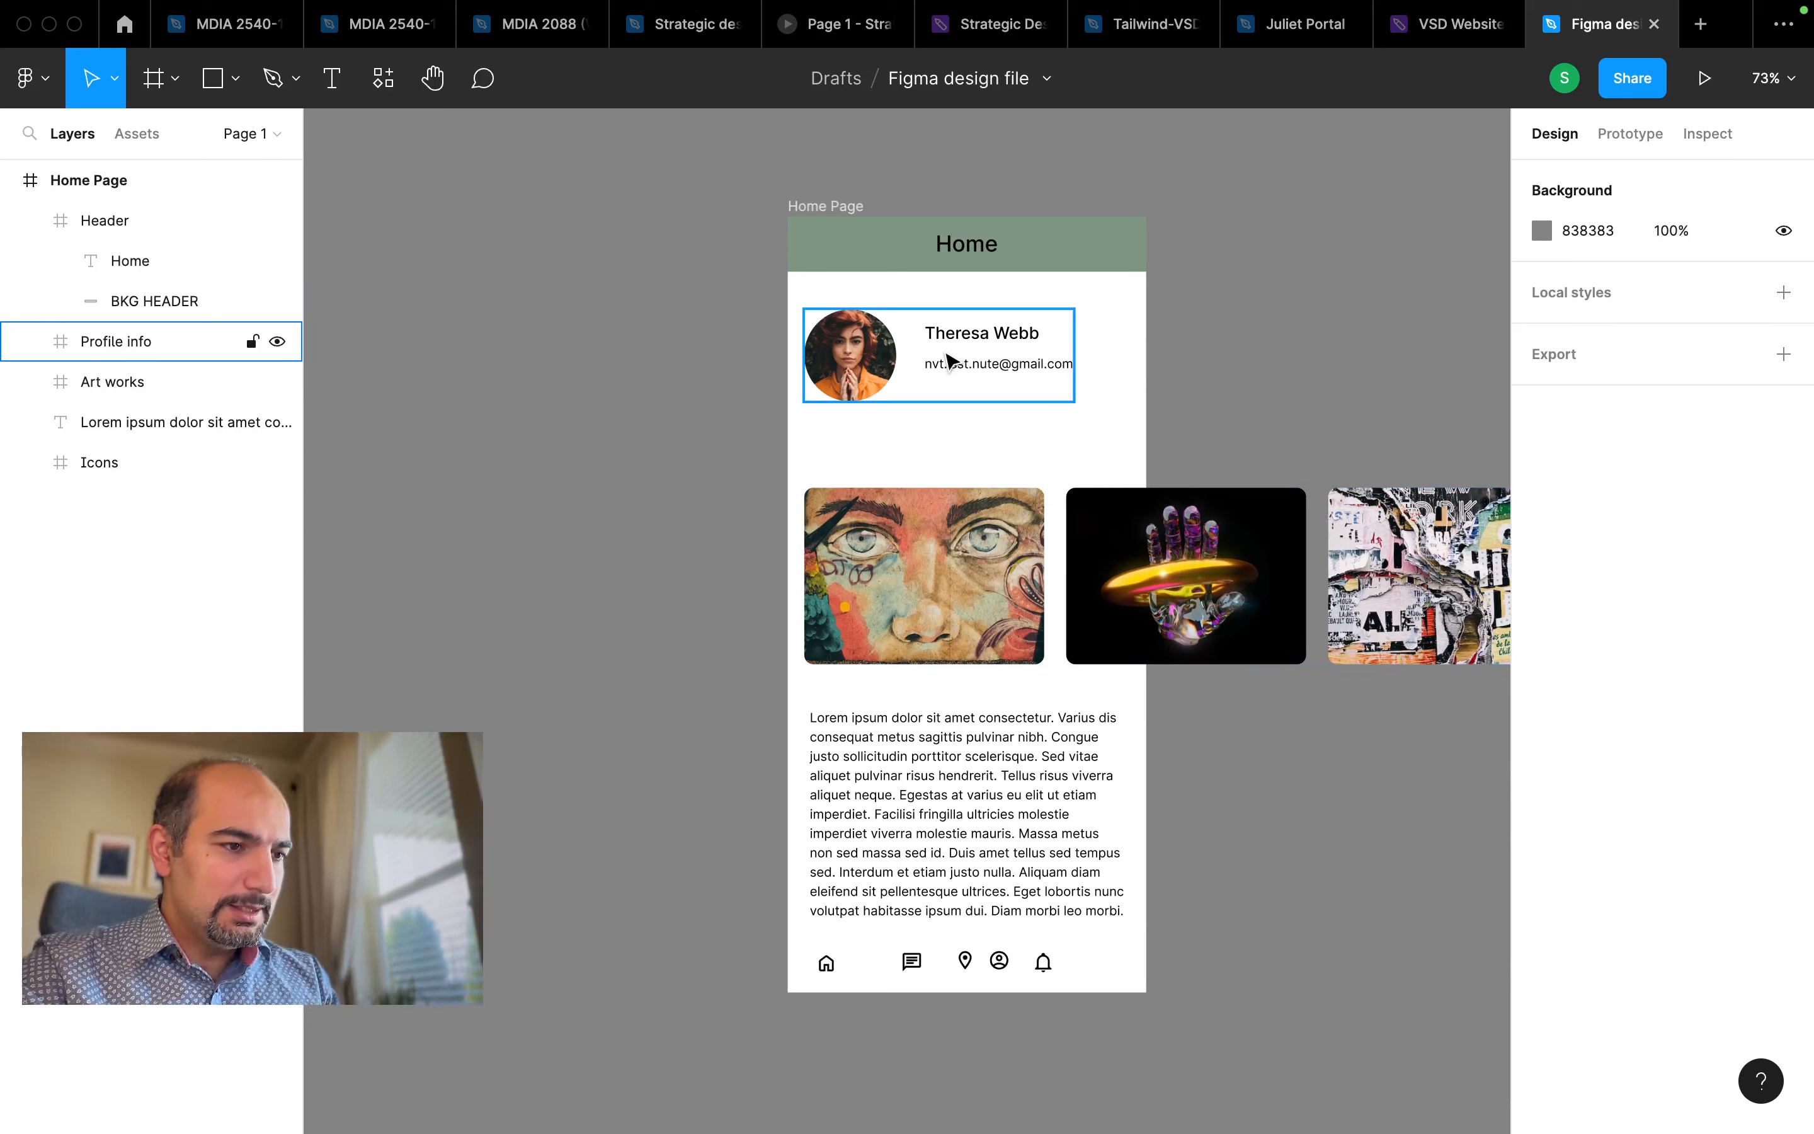
scroll(947, 362, up, 2)
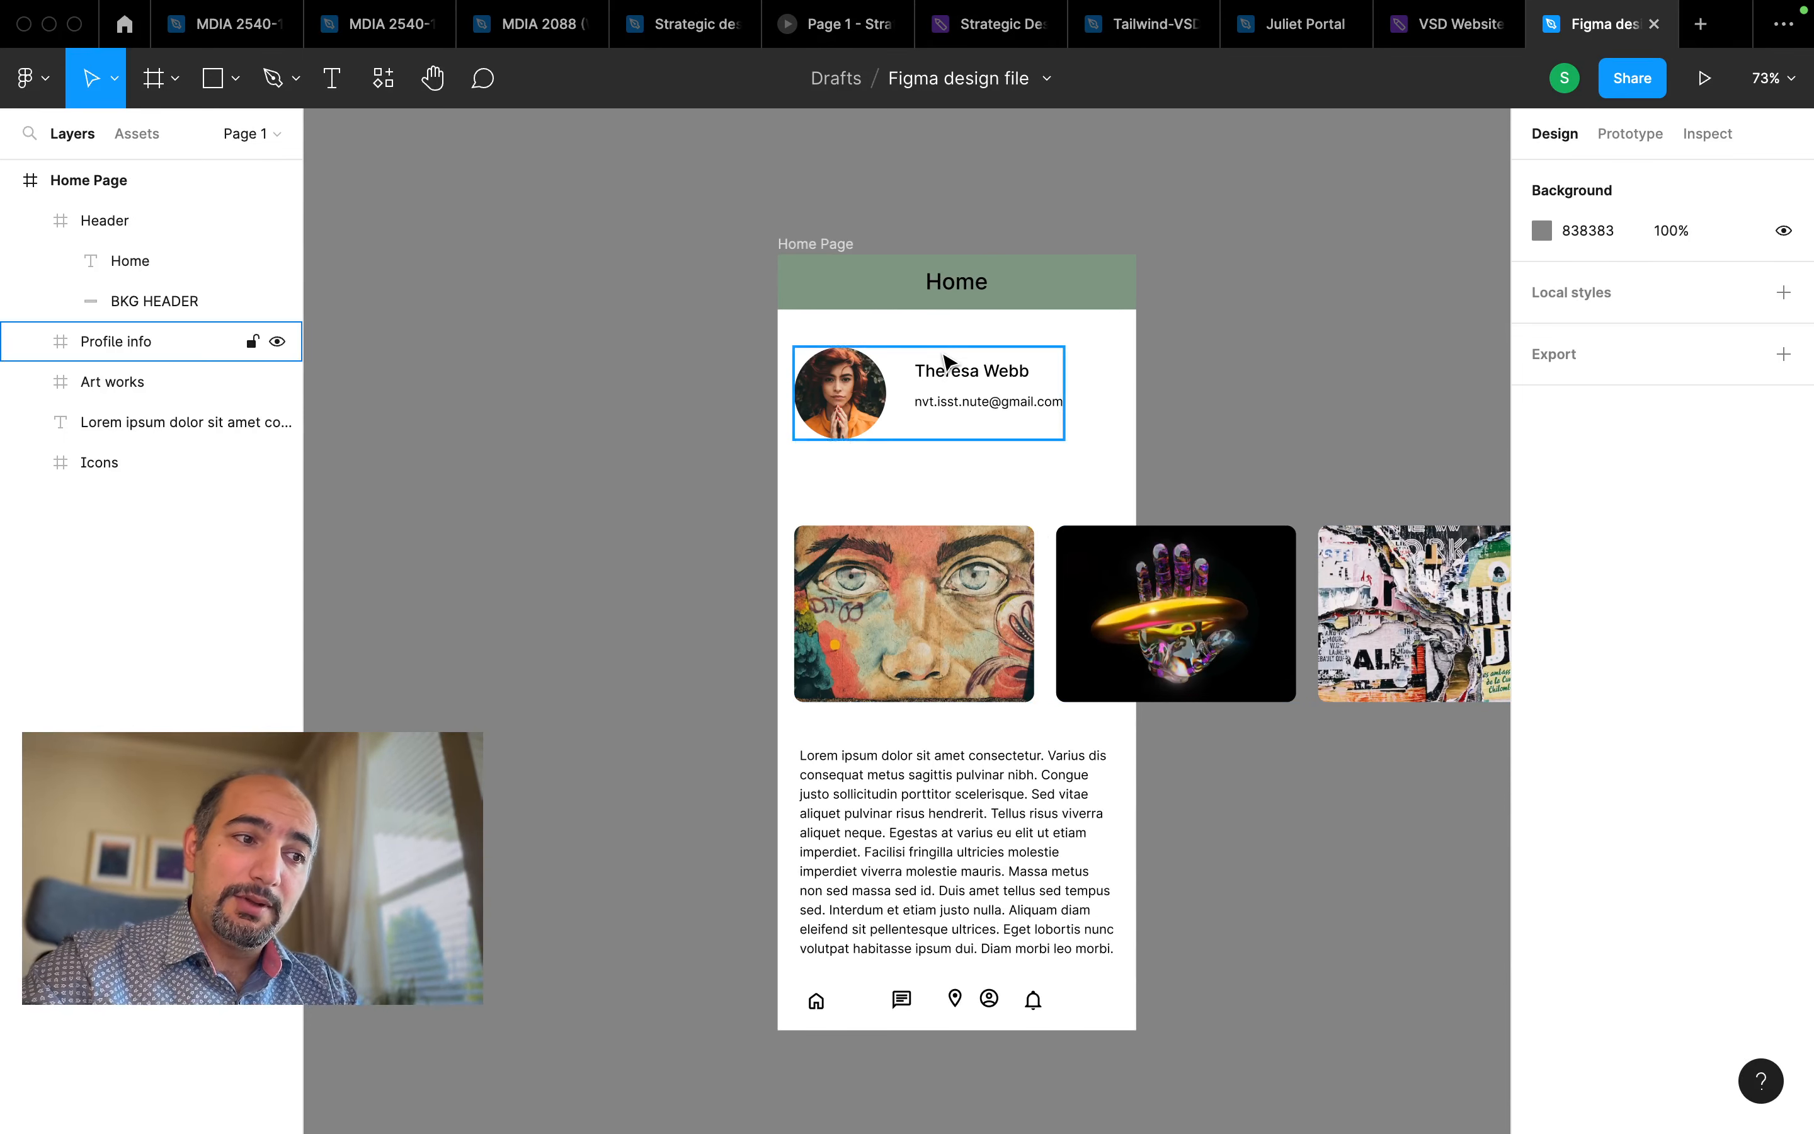
scroll(948, 362, up, 5)
click(898, 381)
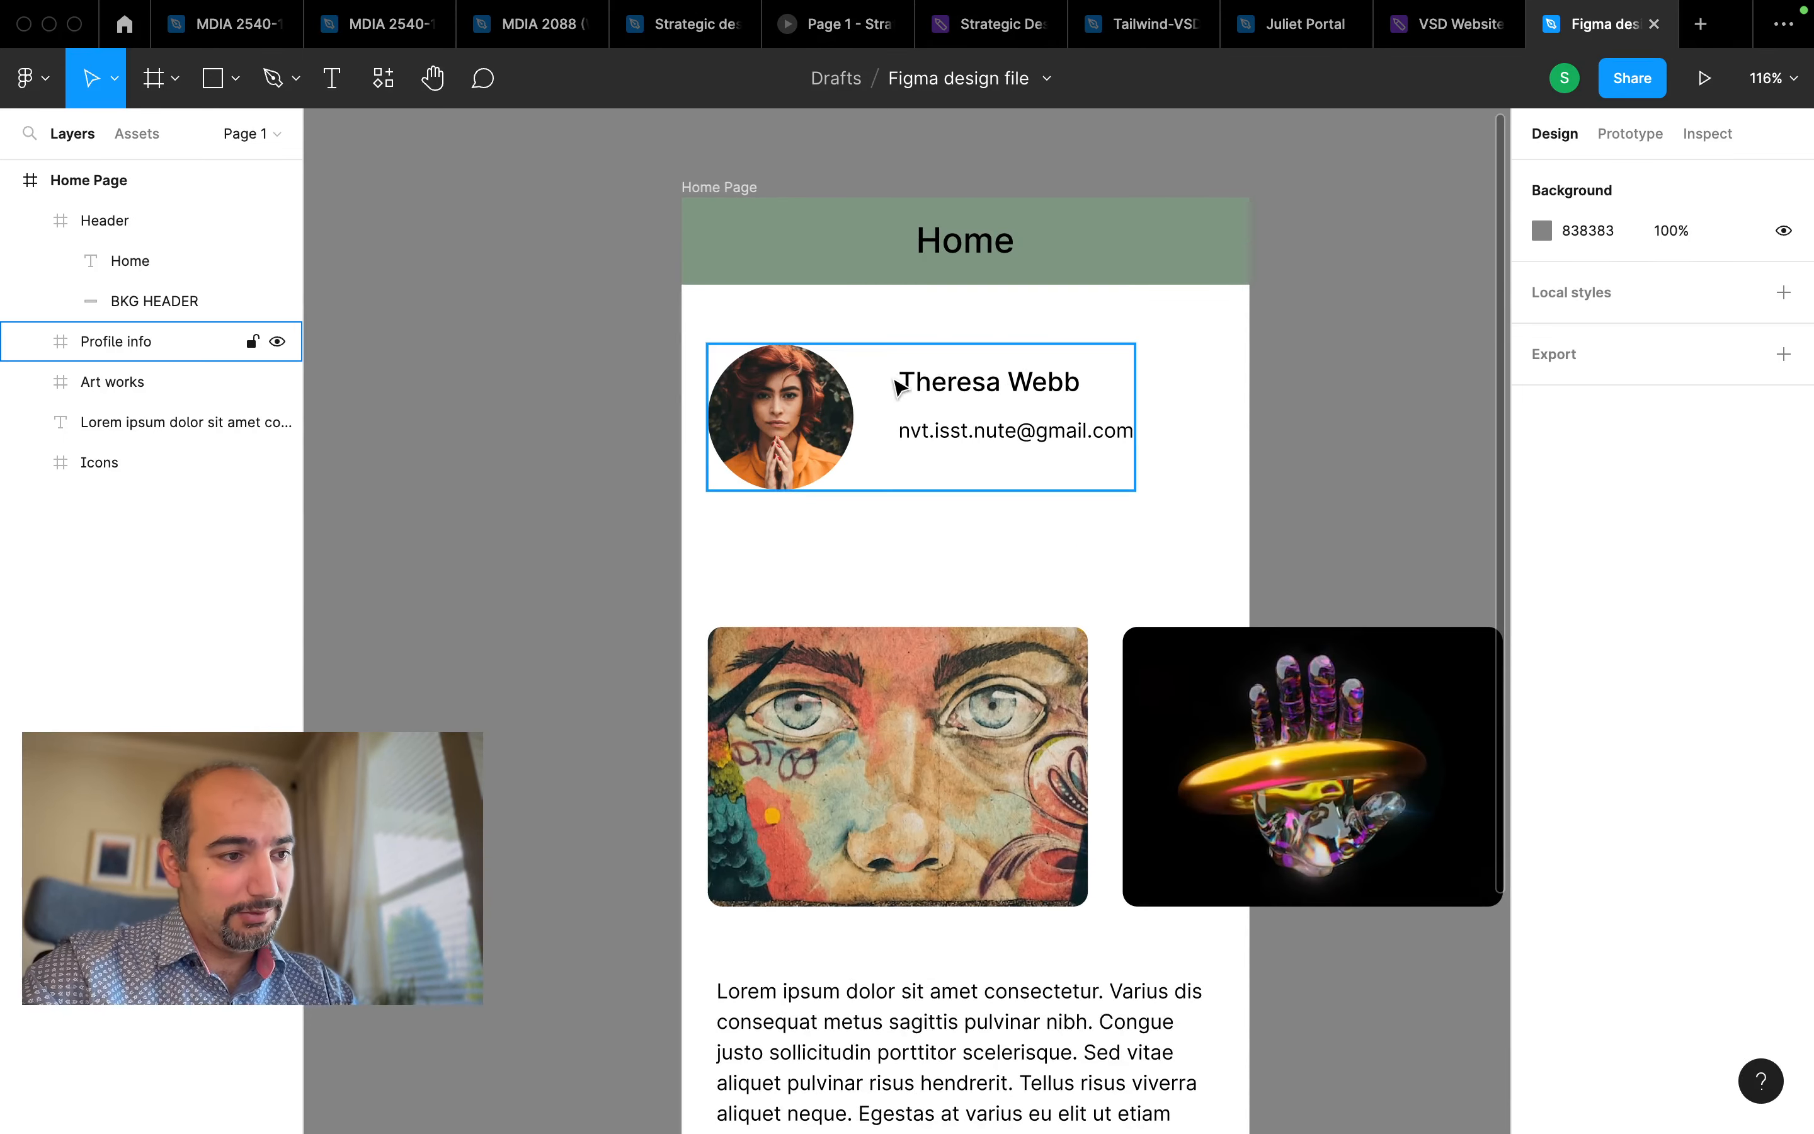
click(803, 433)
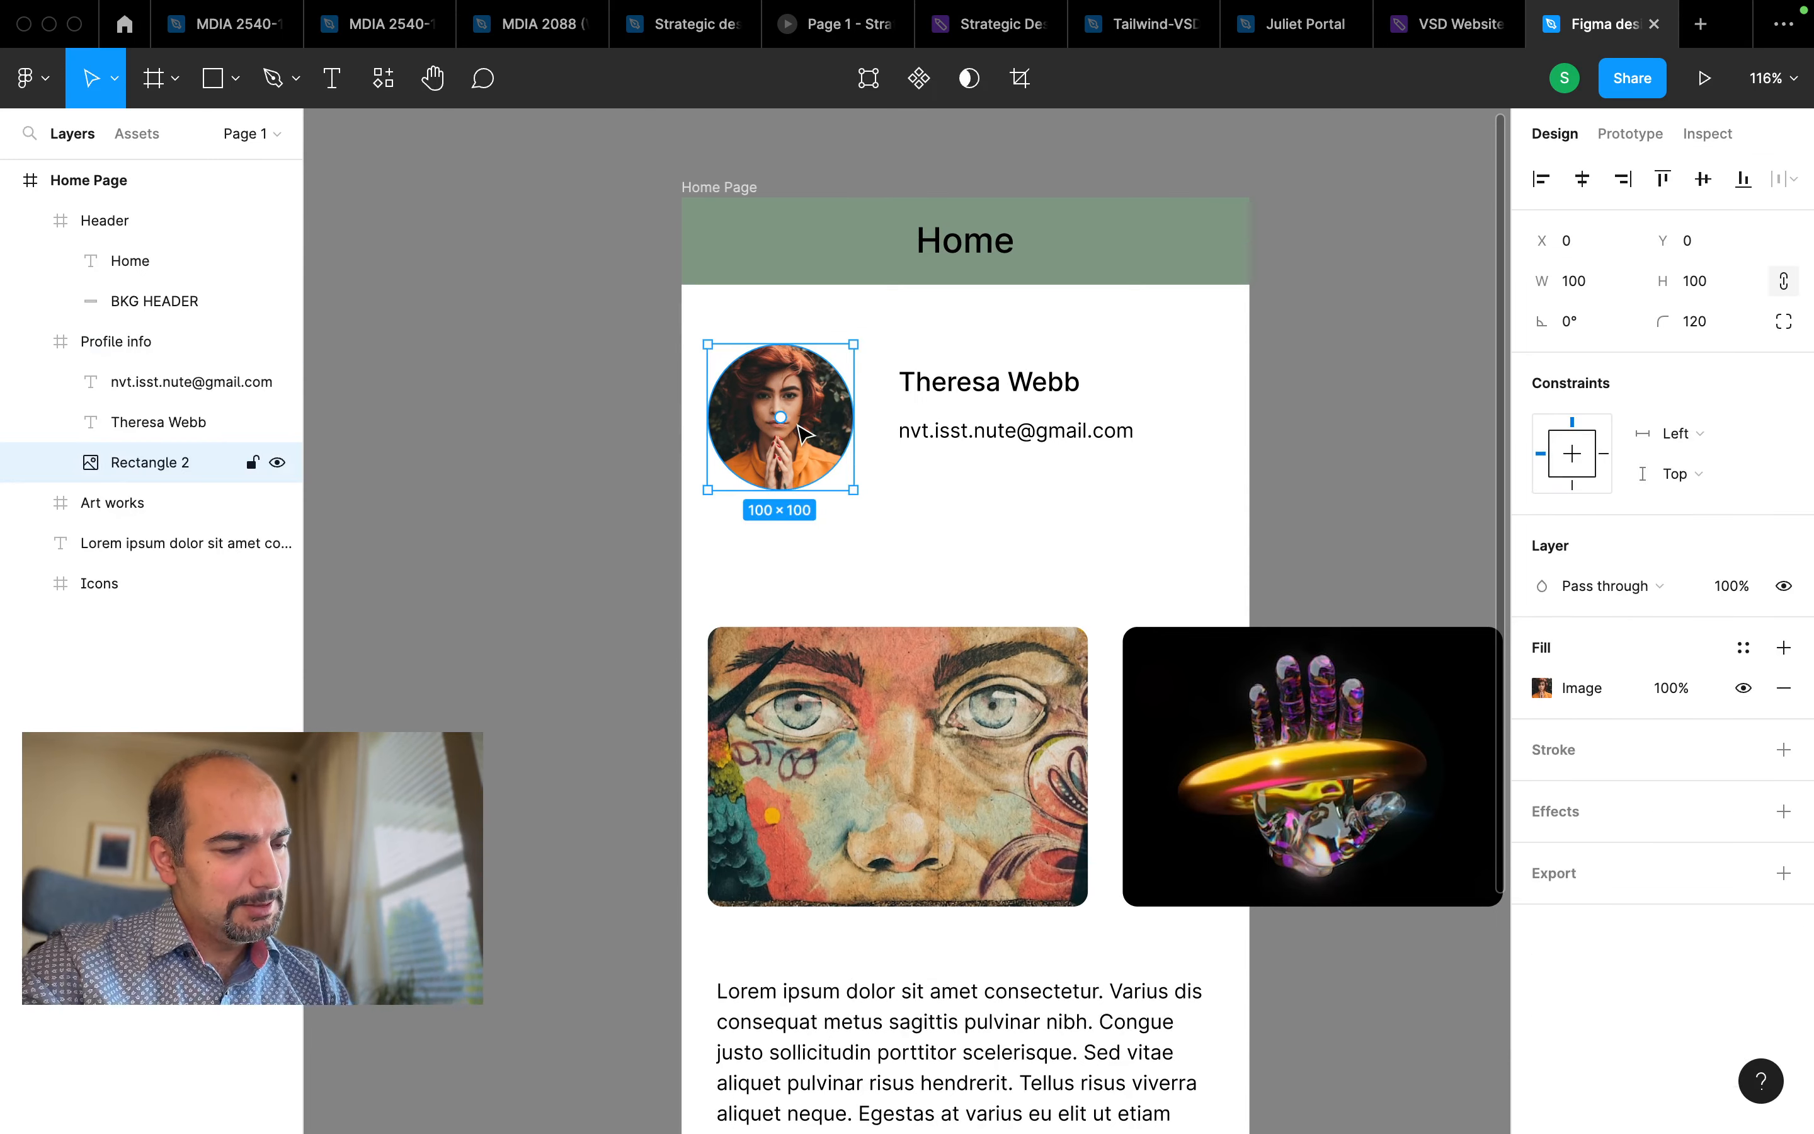
scroll(804, 433, up, 6)
scroll(796, 425, down, 3)
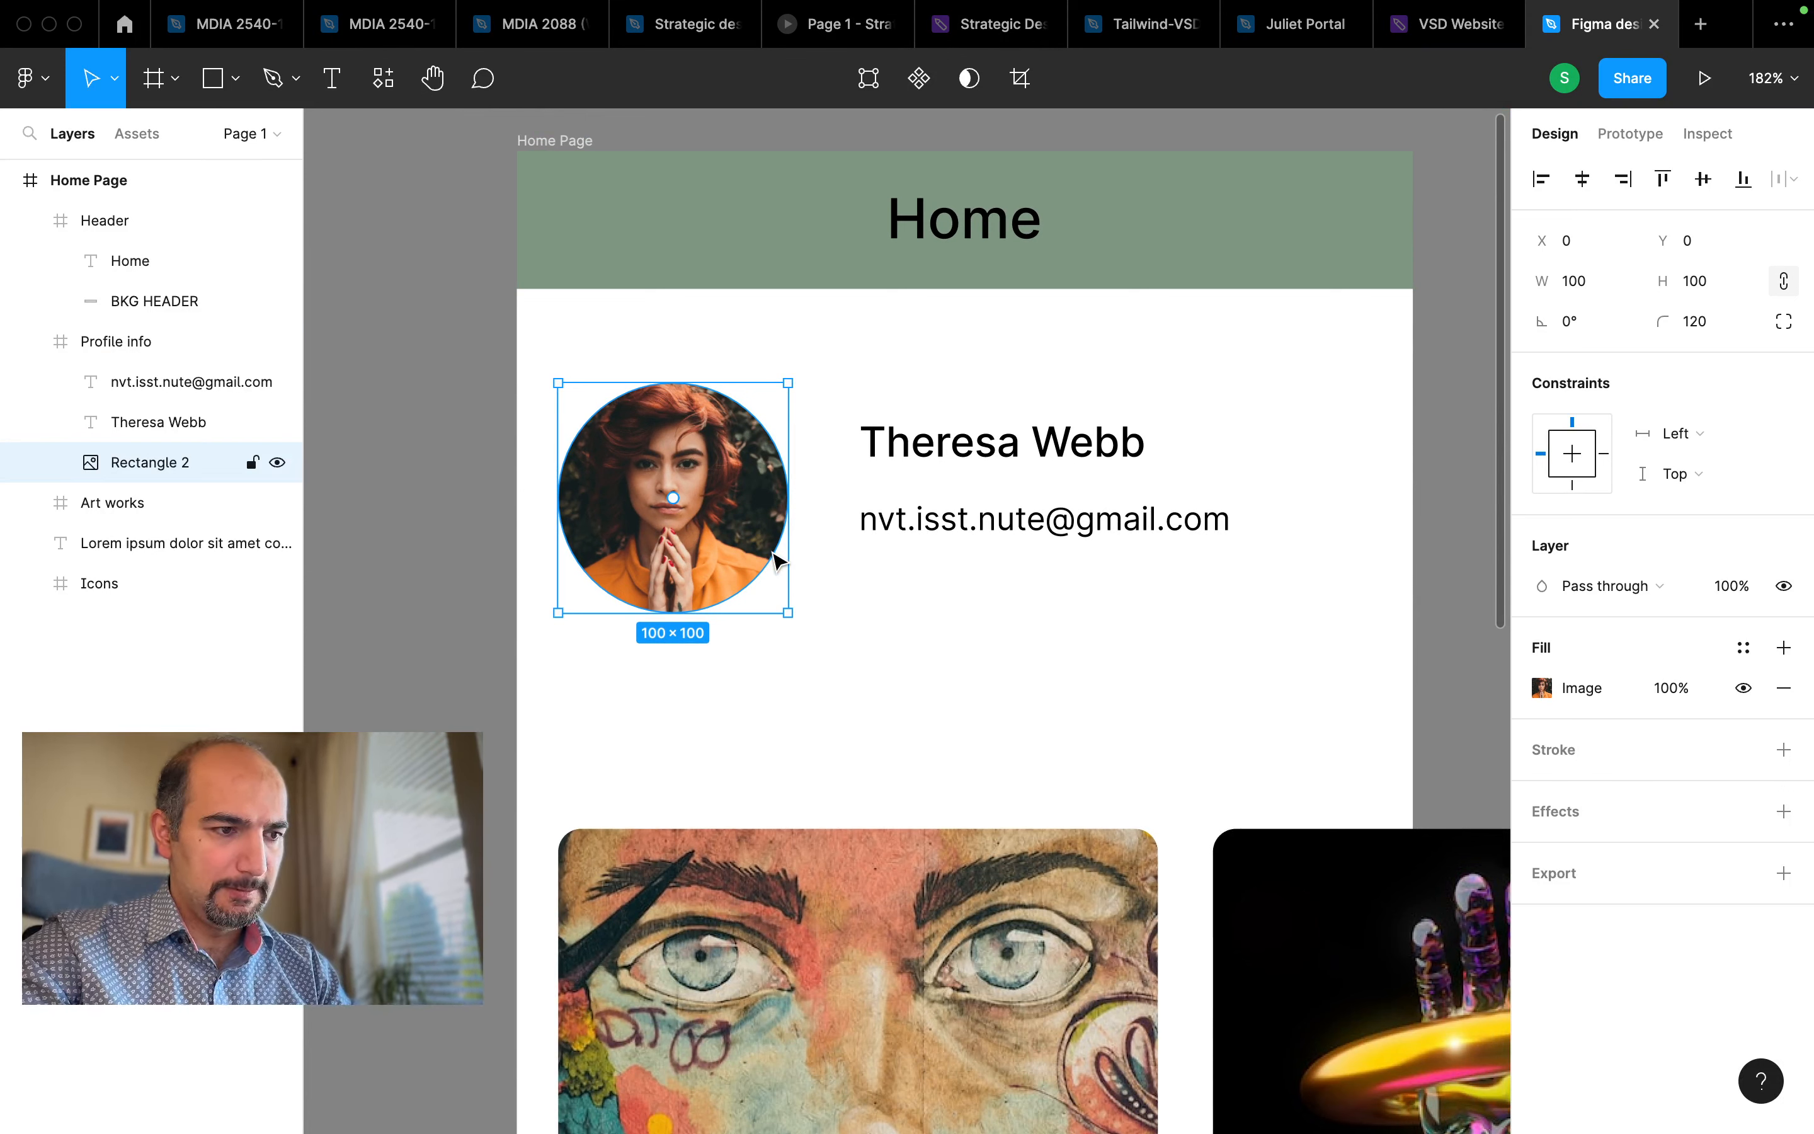
click(884, 450)
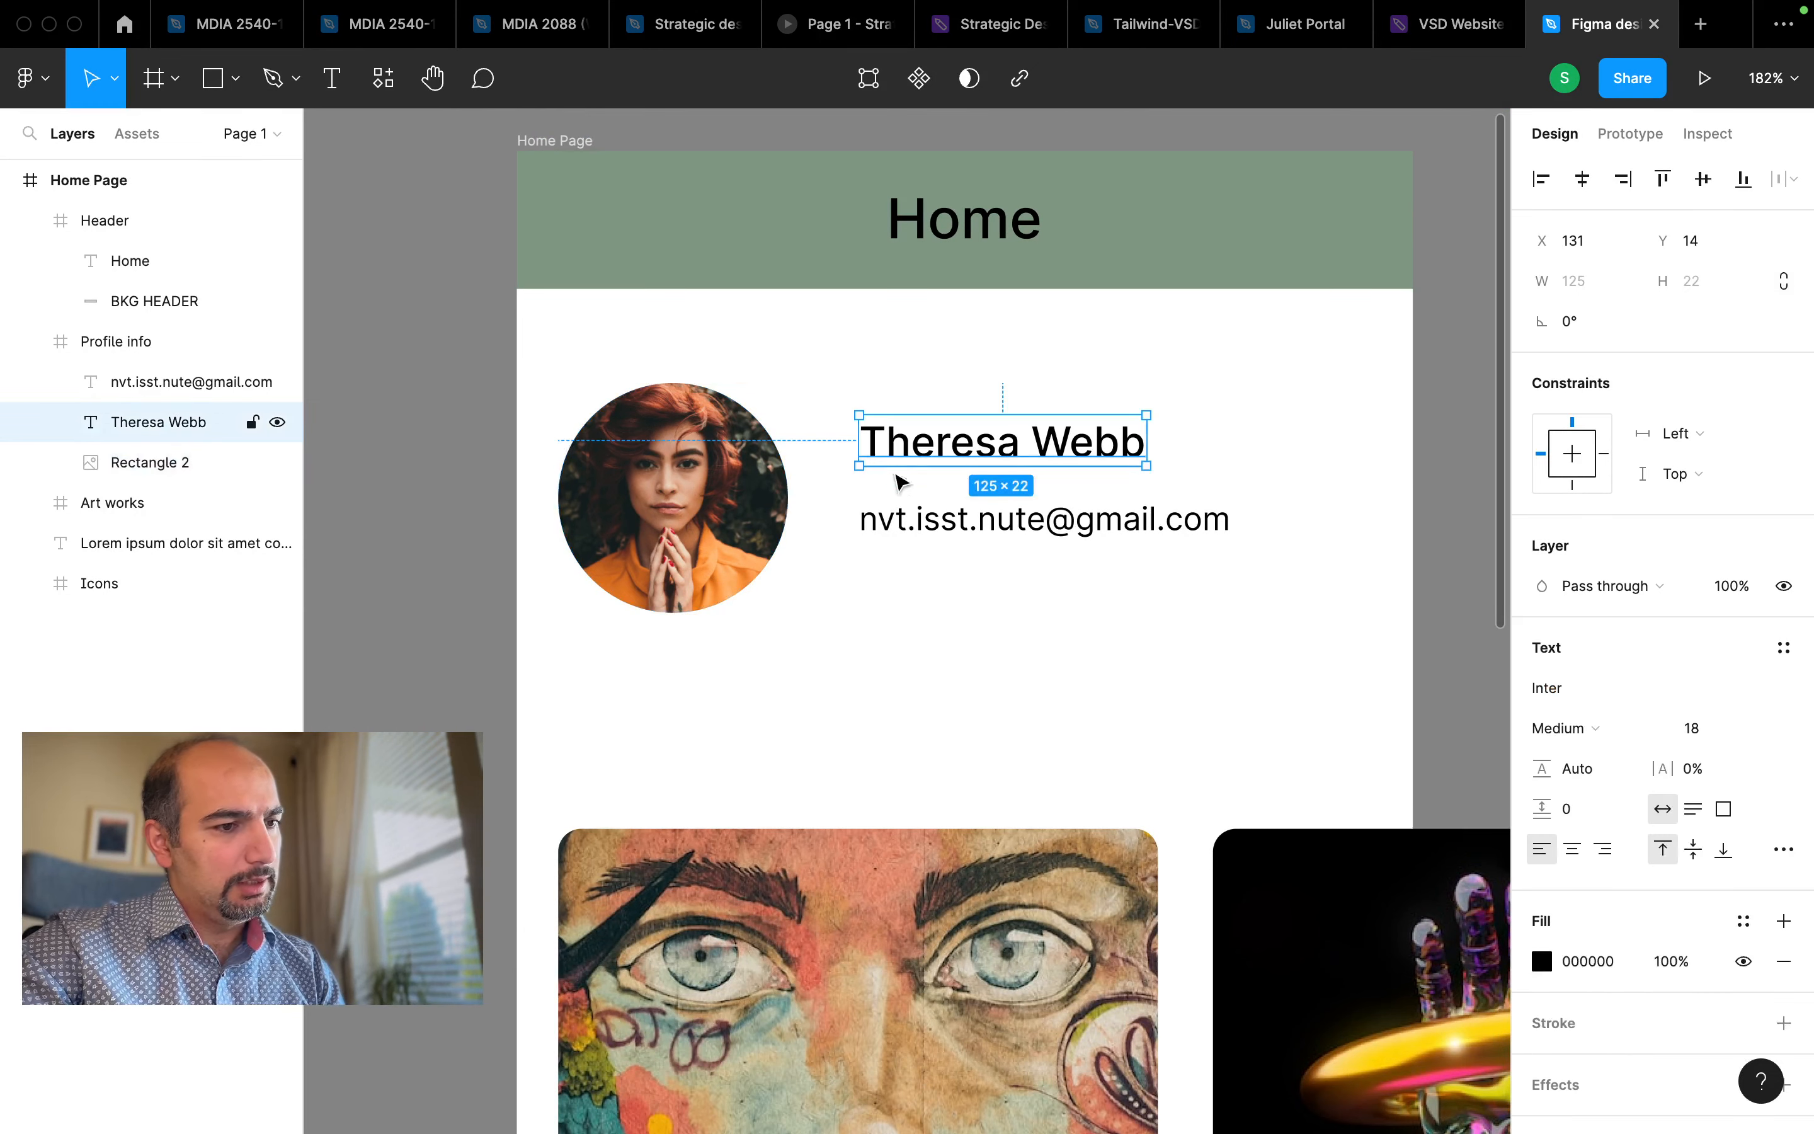
click(902, 469)
click(895, 452)
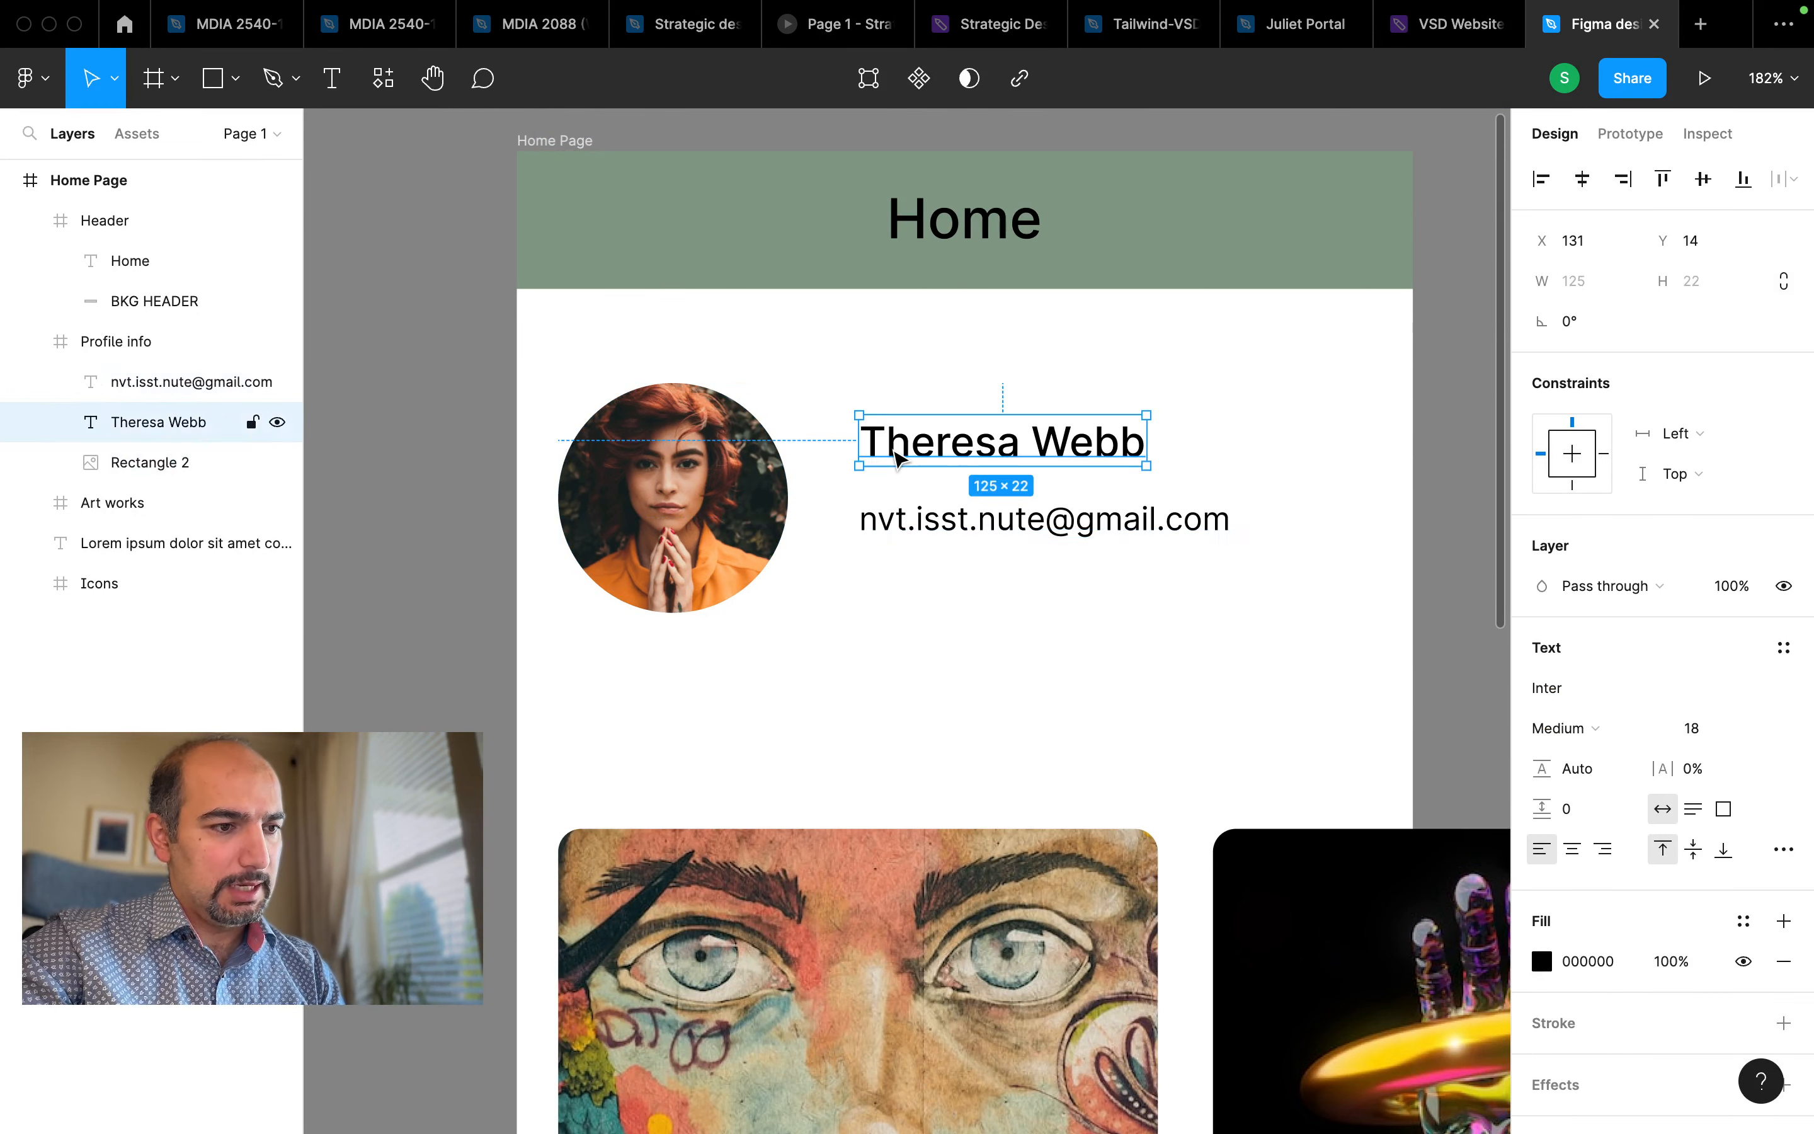
click(904, 529)
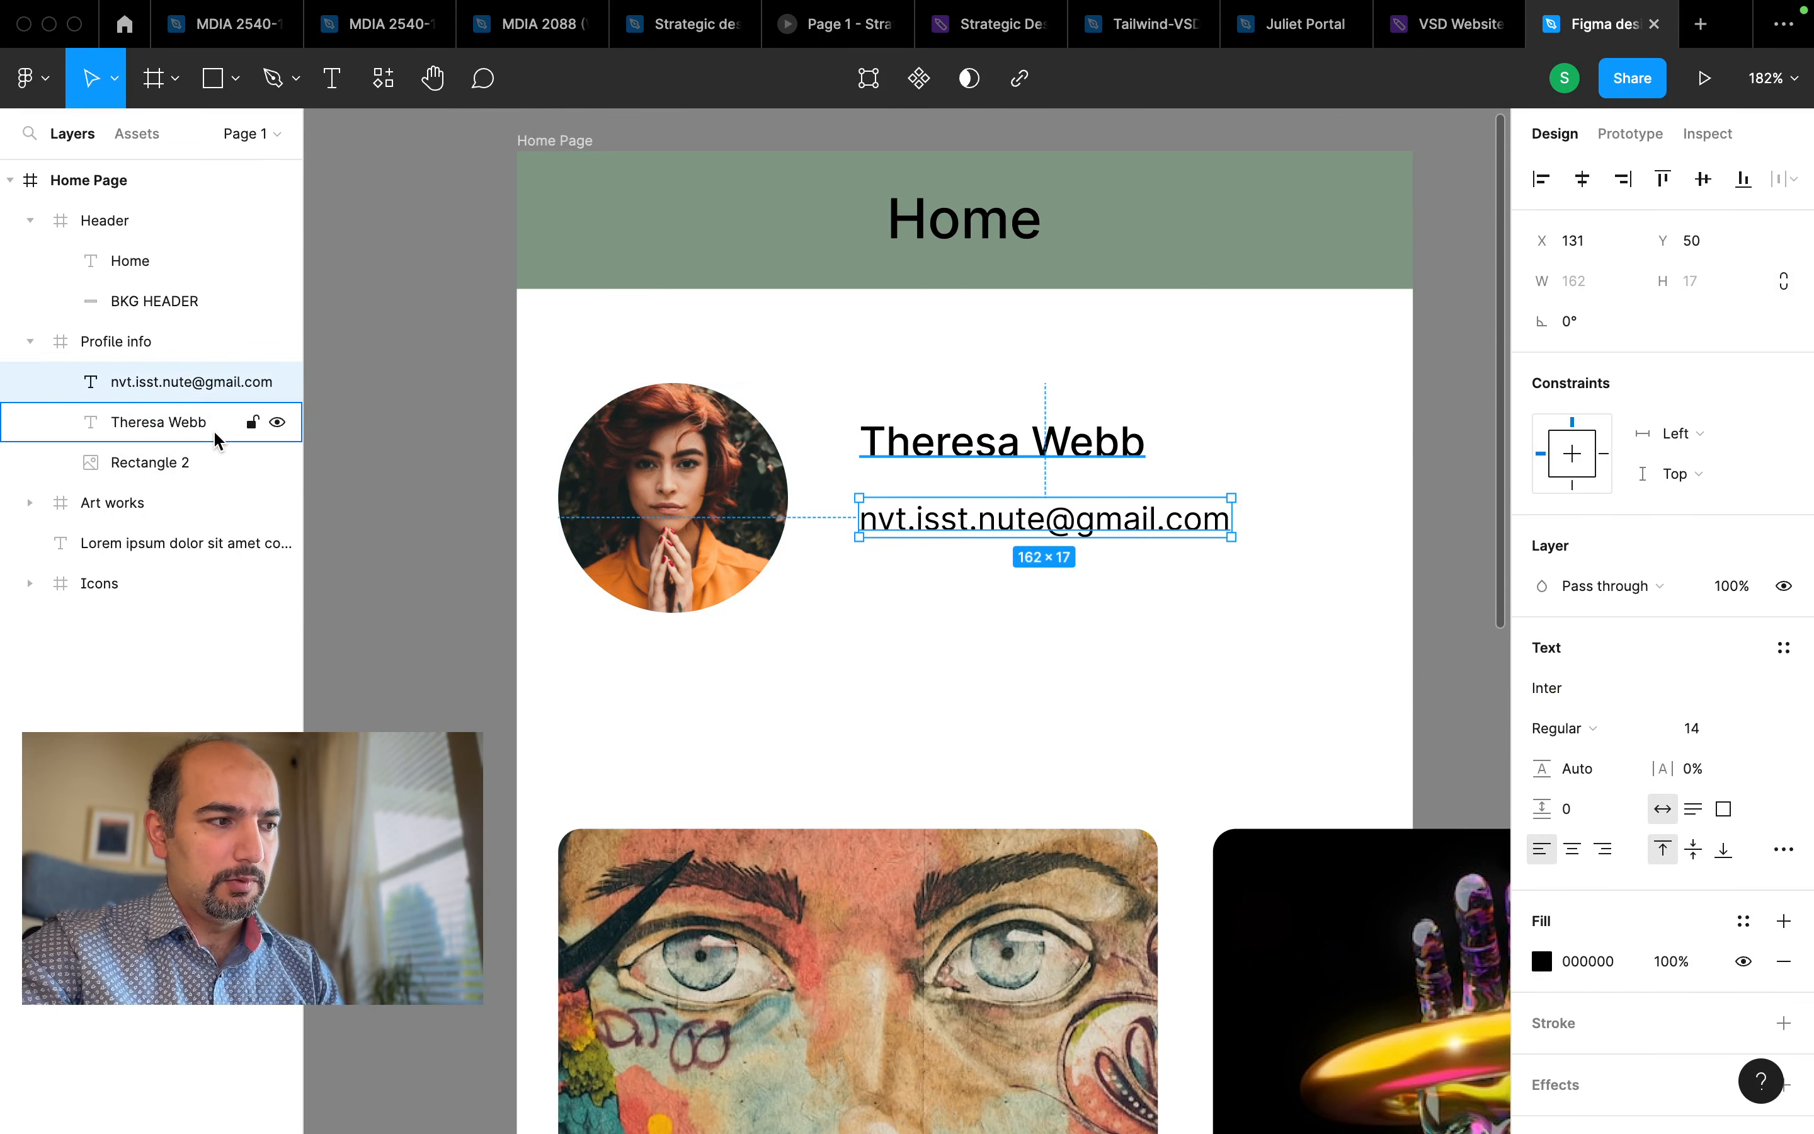
Apply vertical auto layout to the Profile info frame and set the spacing between its items to 11
click(139, 343)
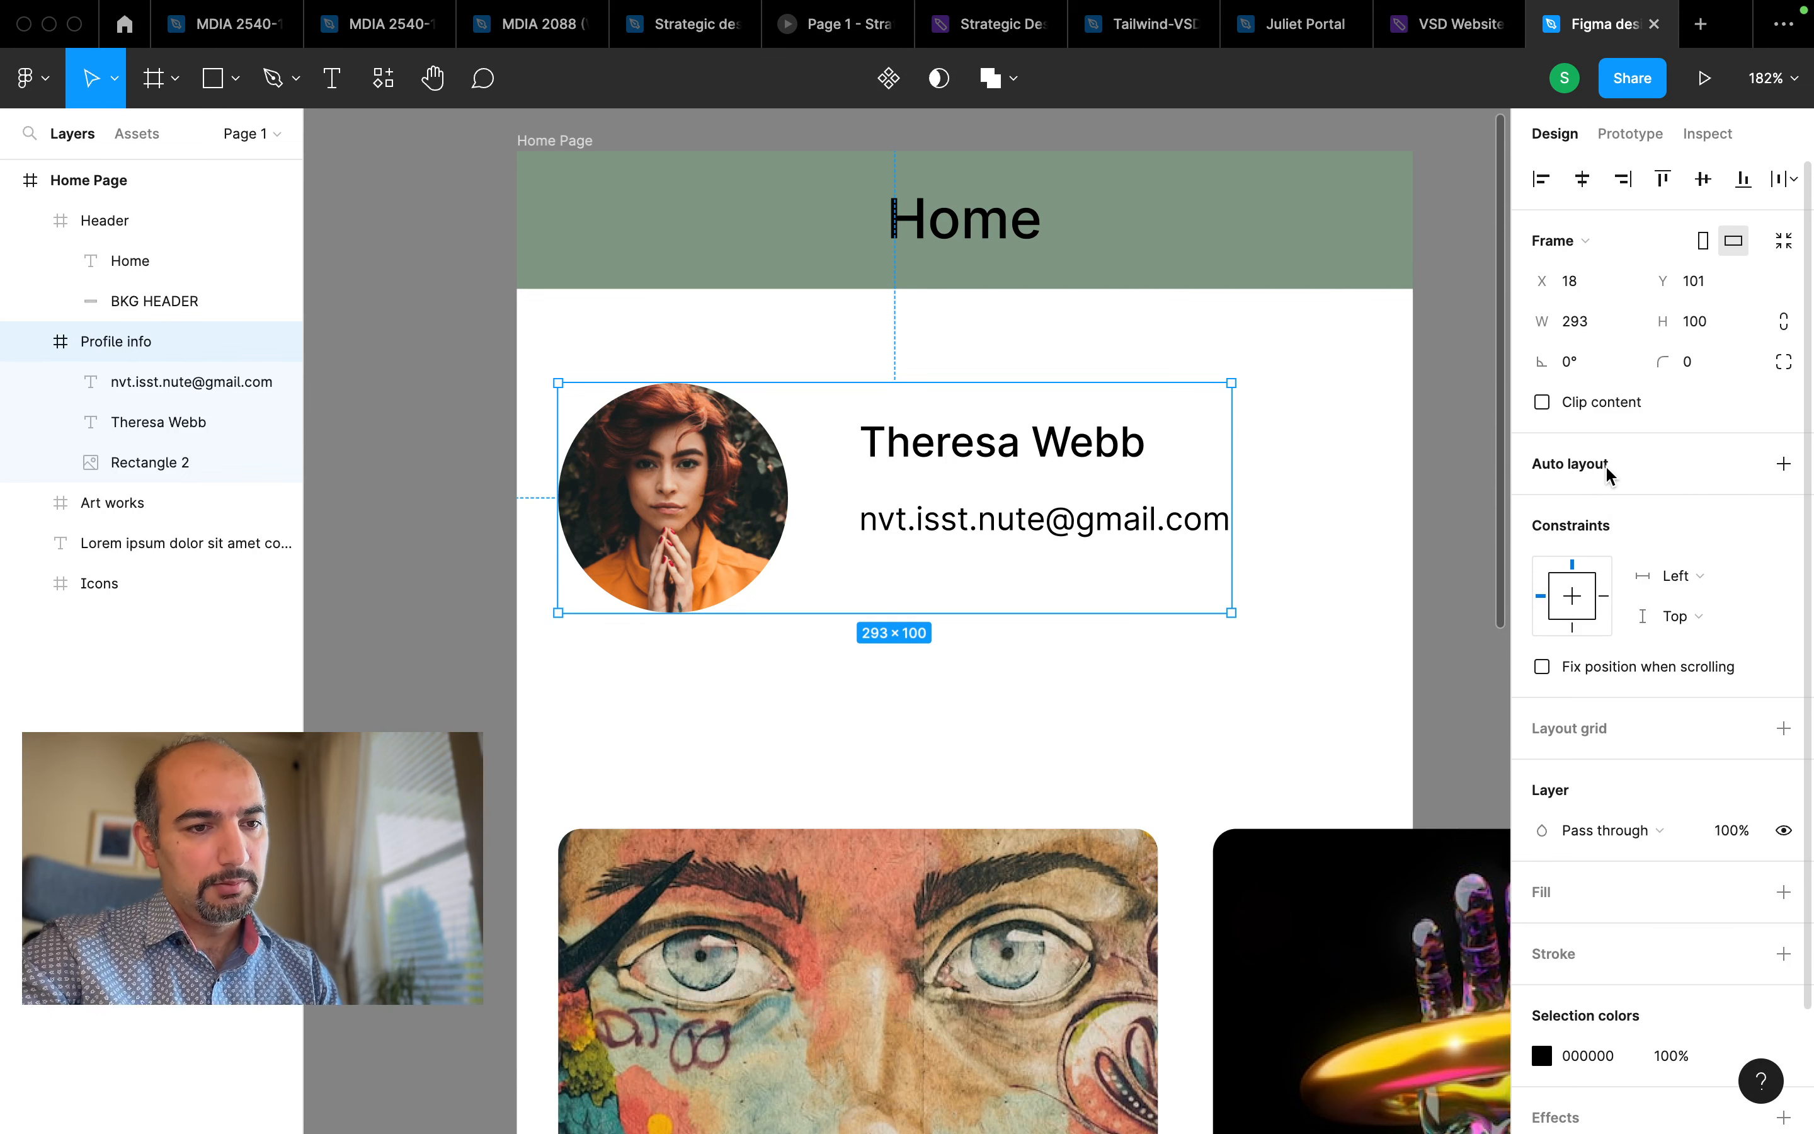
key(shift+a)
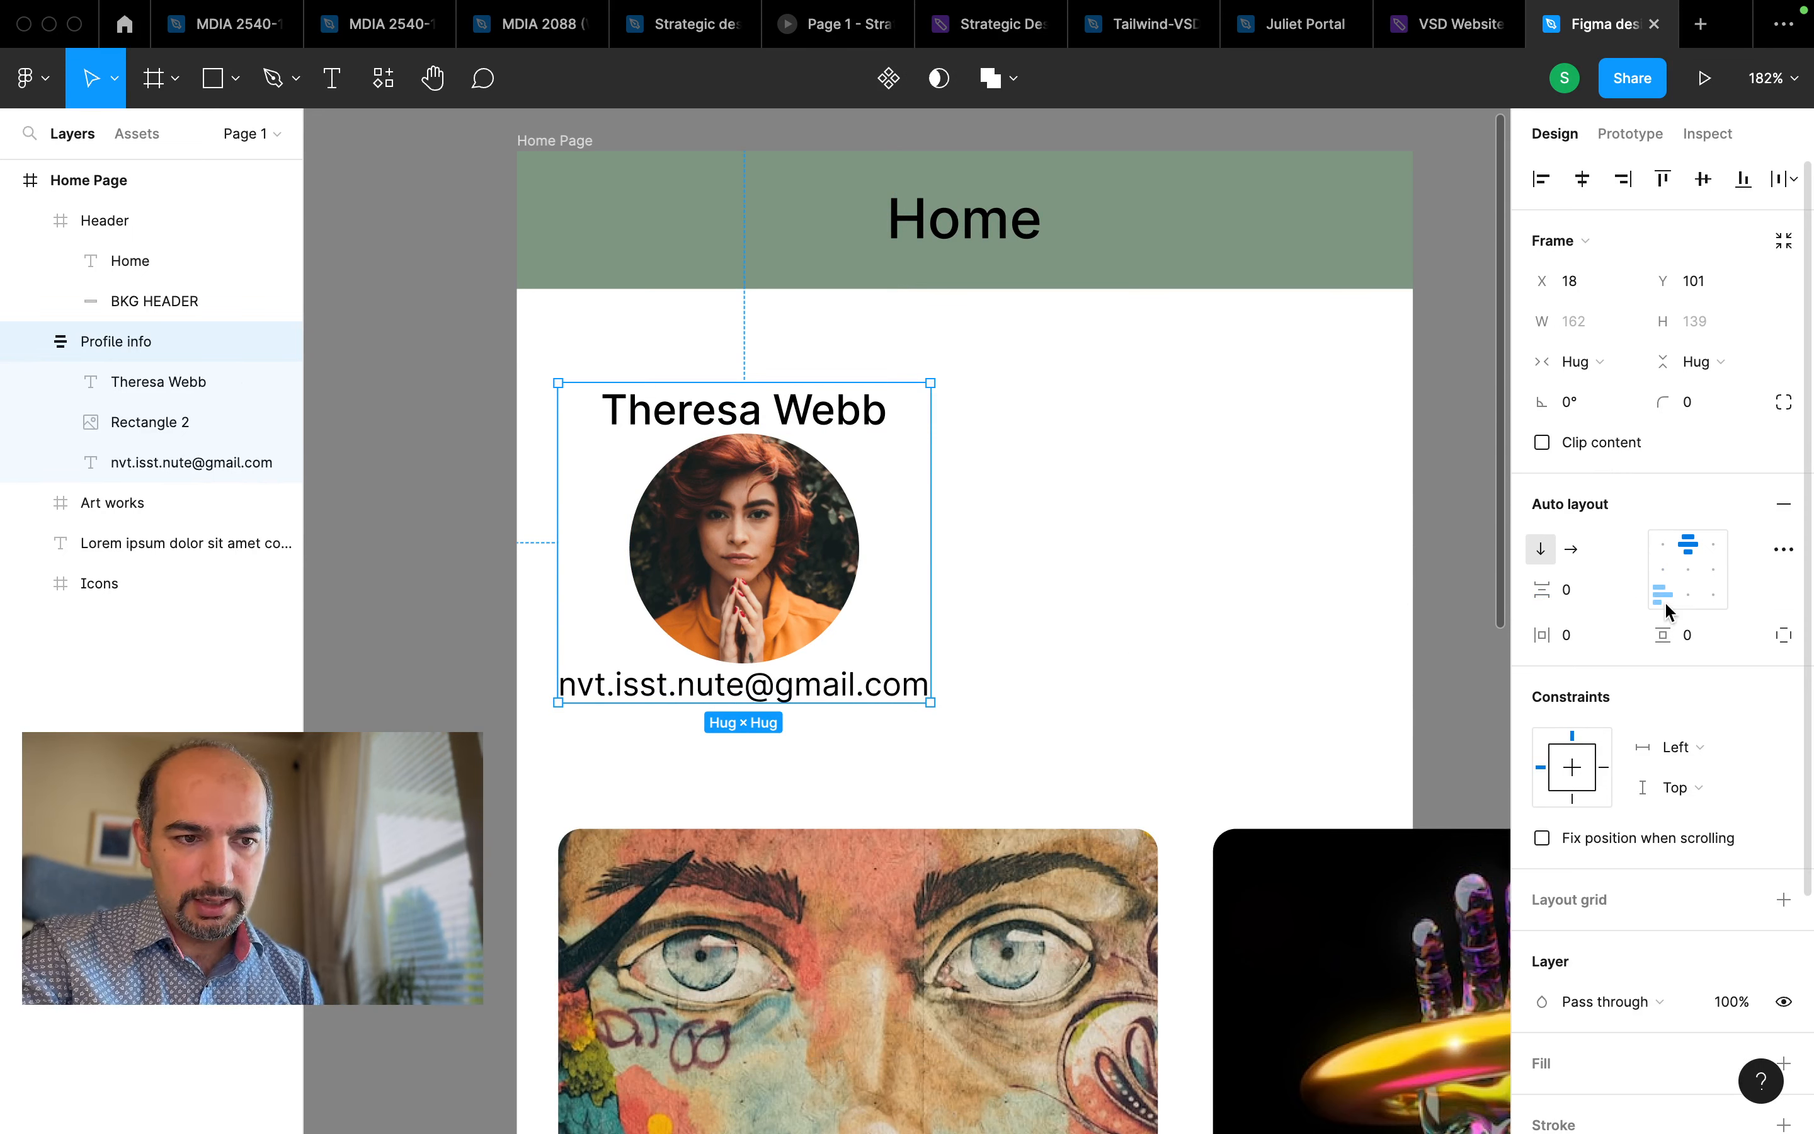
drag(1529, 595, 1586, 592)
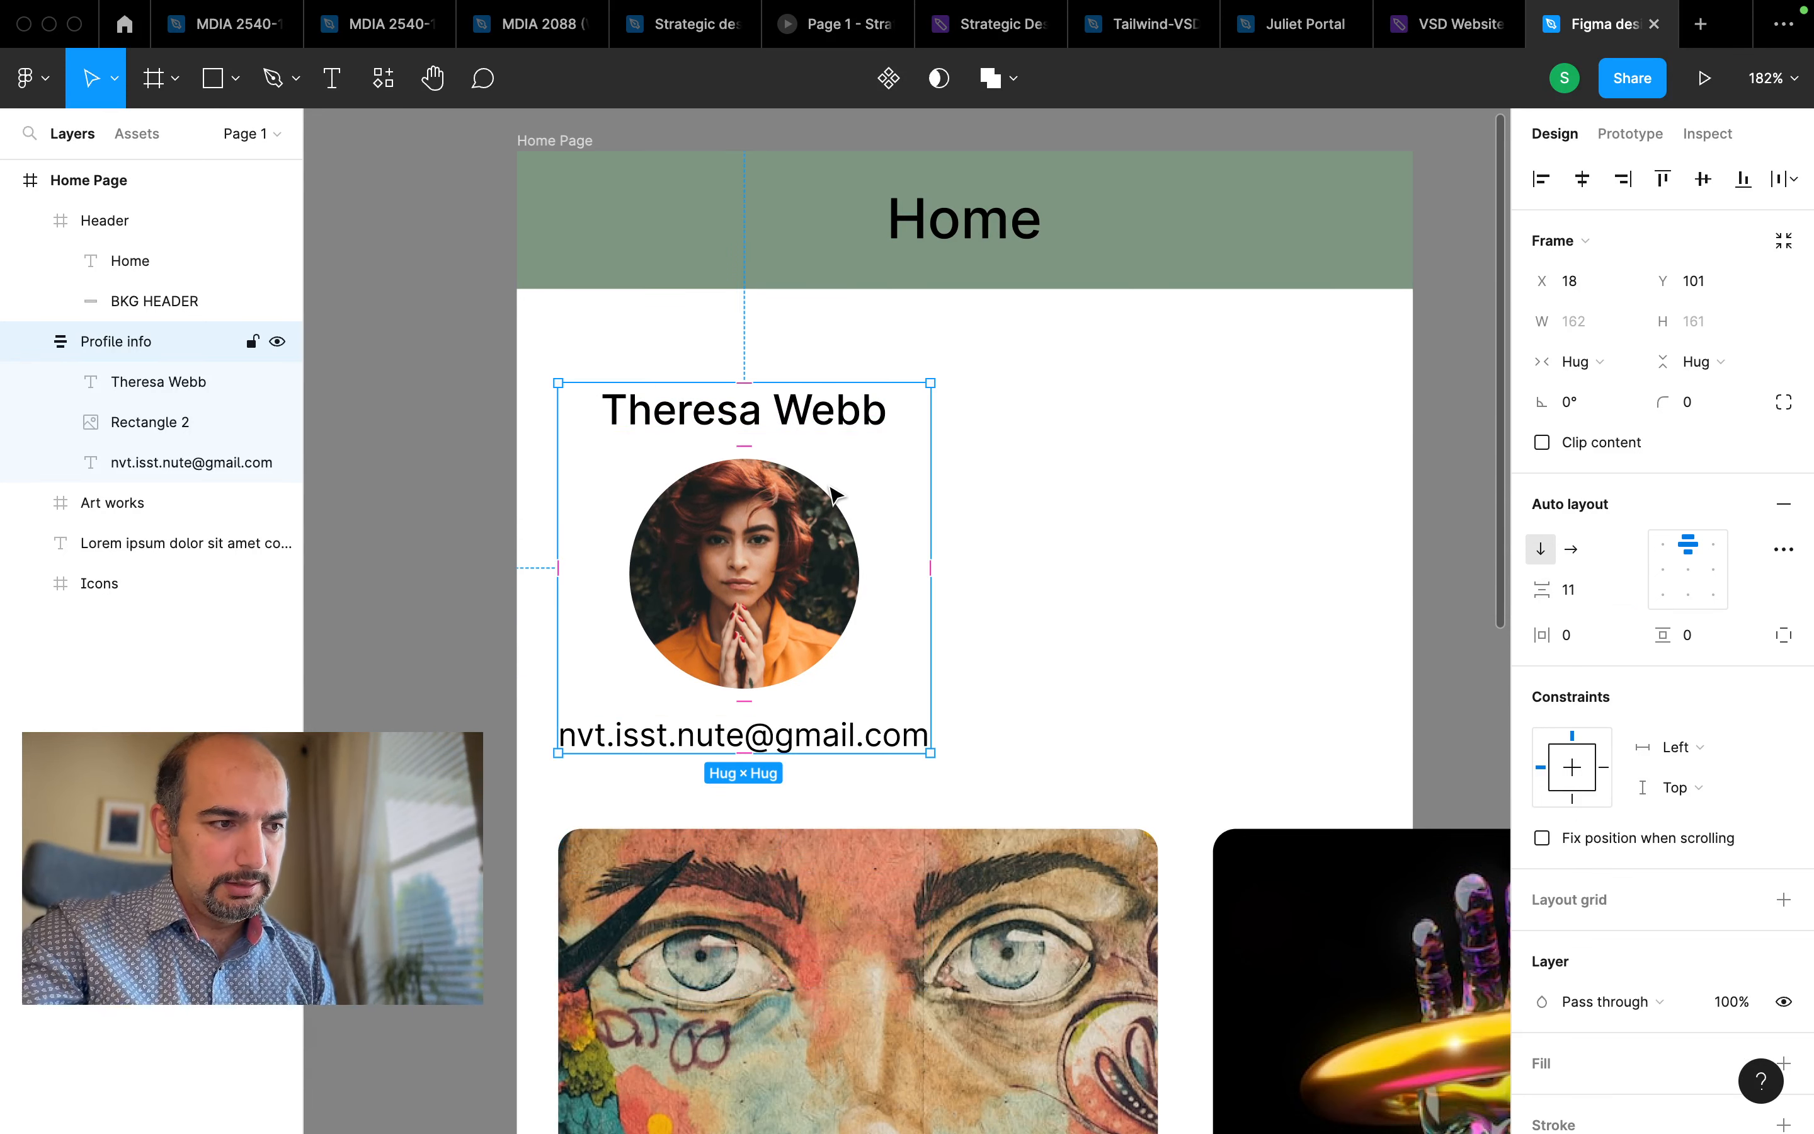
Add a light grey C9C9C9 fill to the Profile info frame
scroll(1706, 877, down, 4)
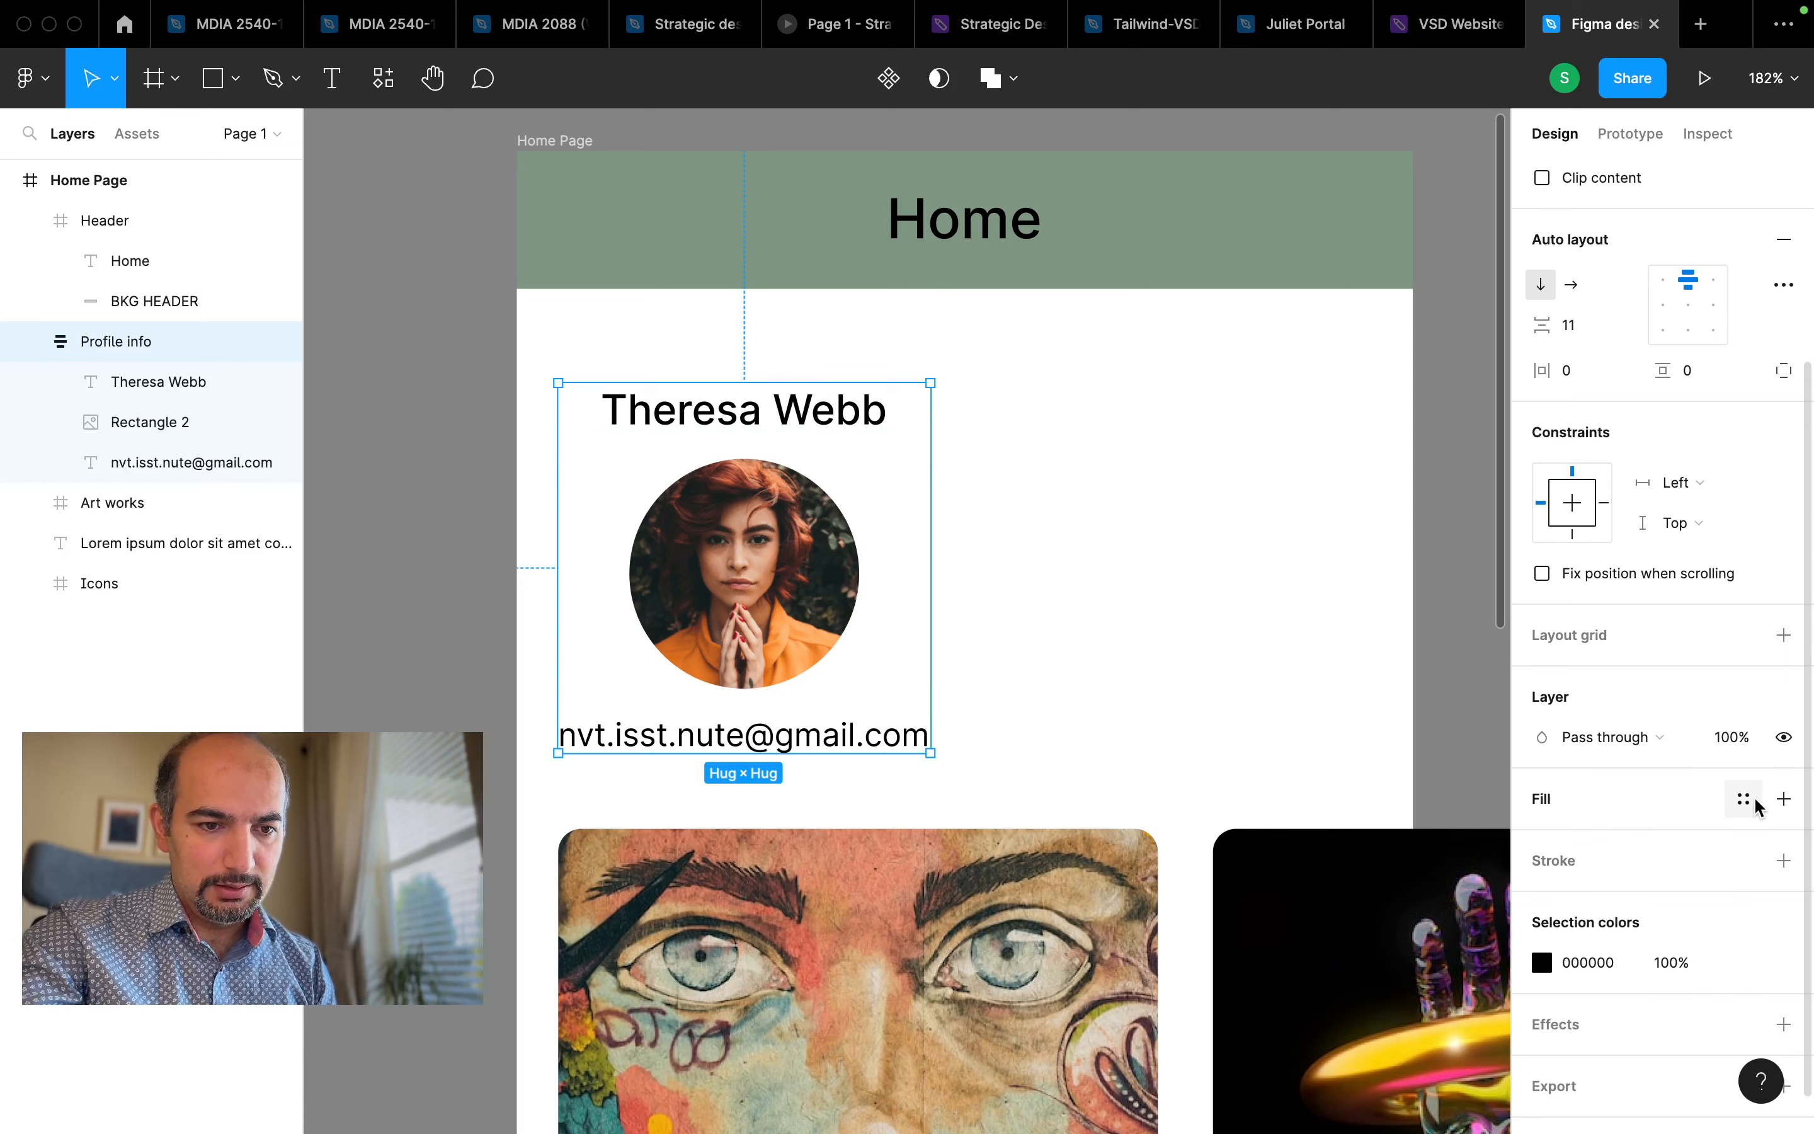
click(1771, 803)
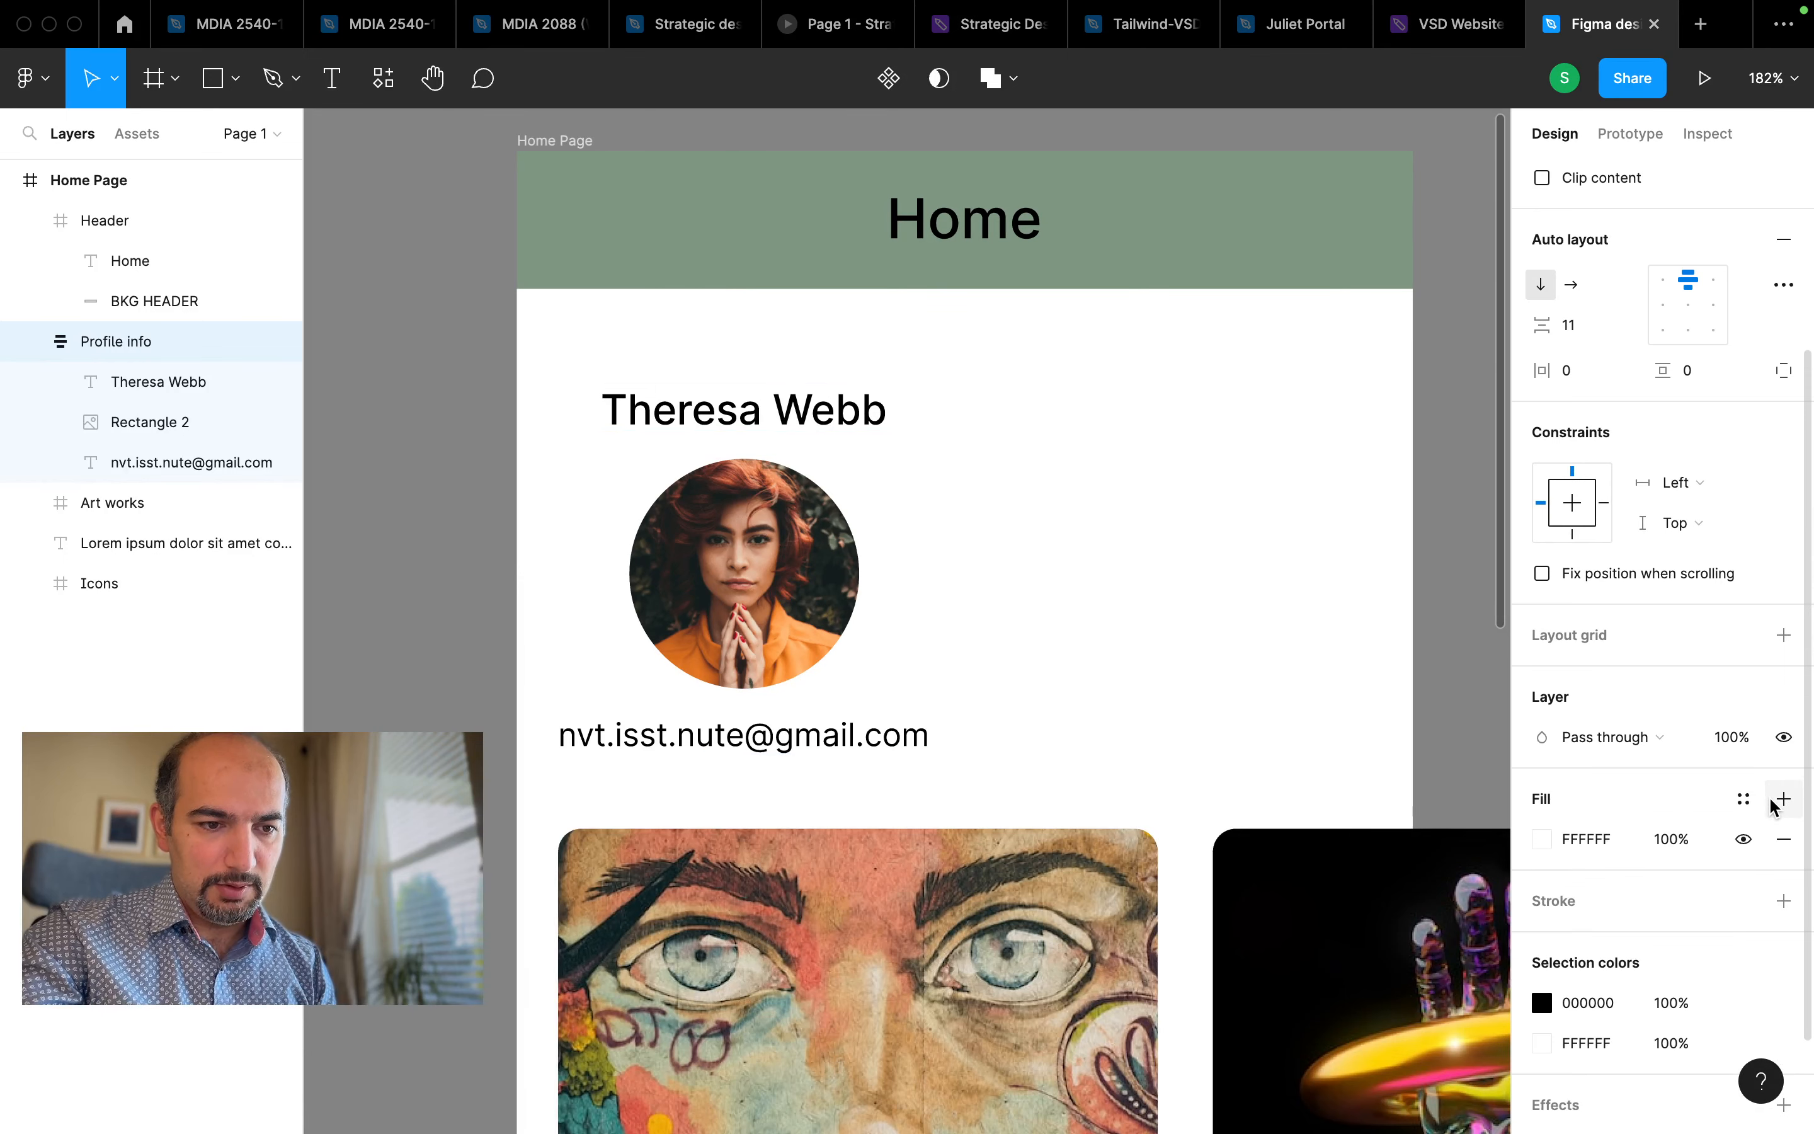
click(1541, 839)
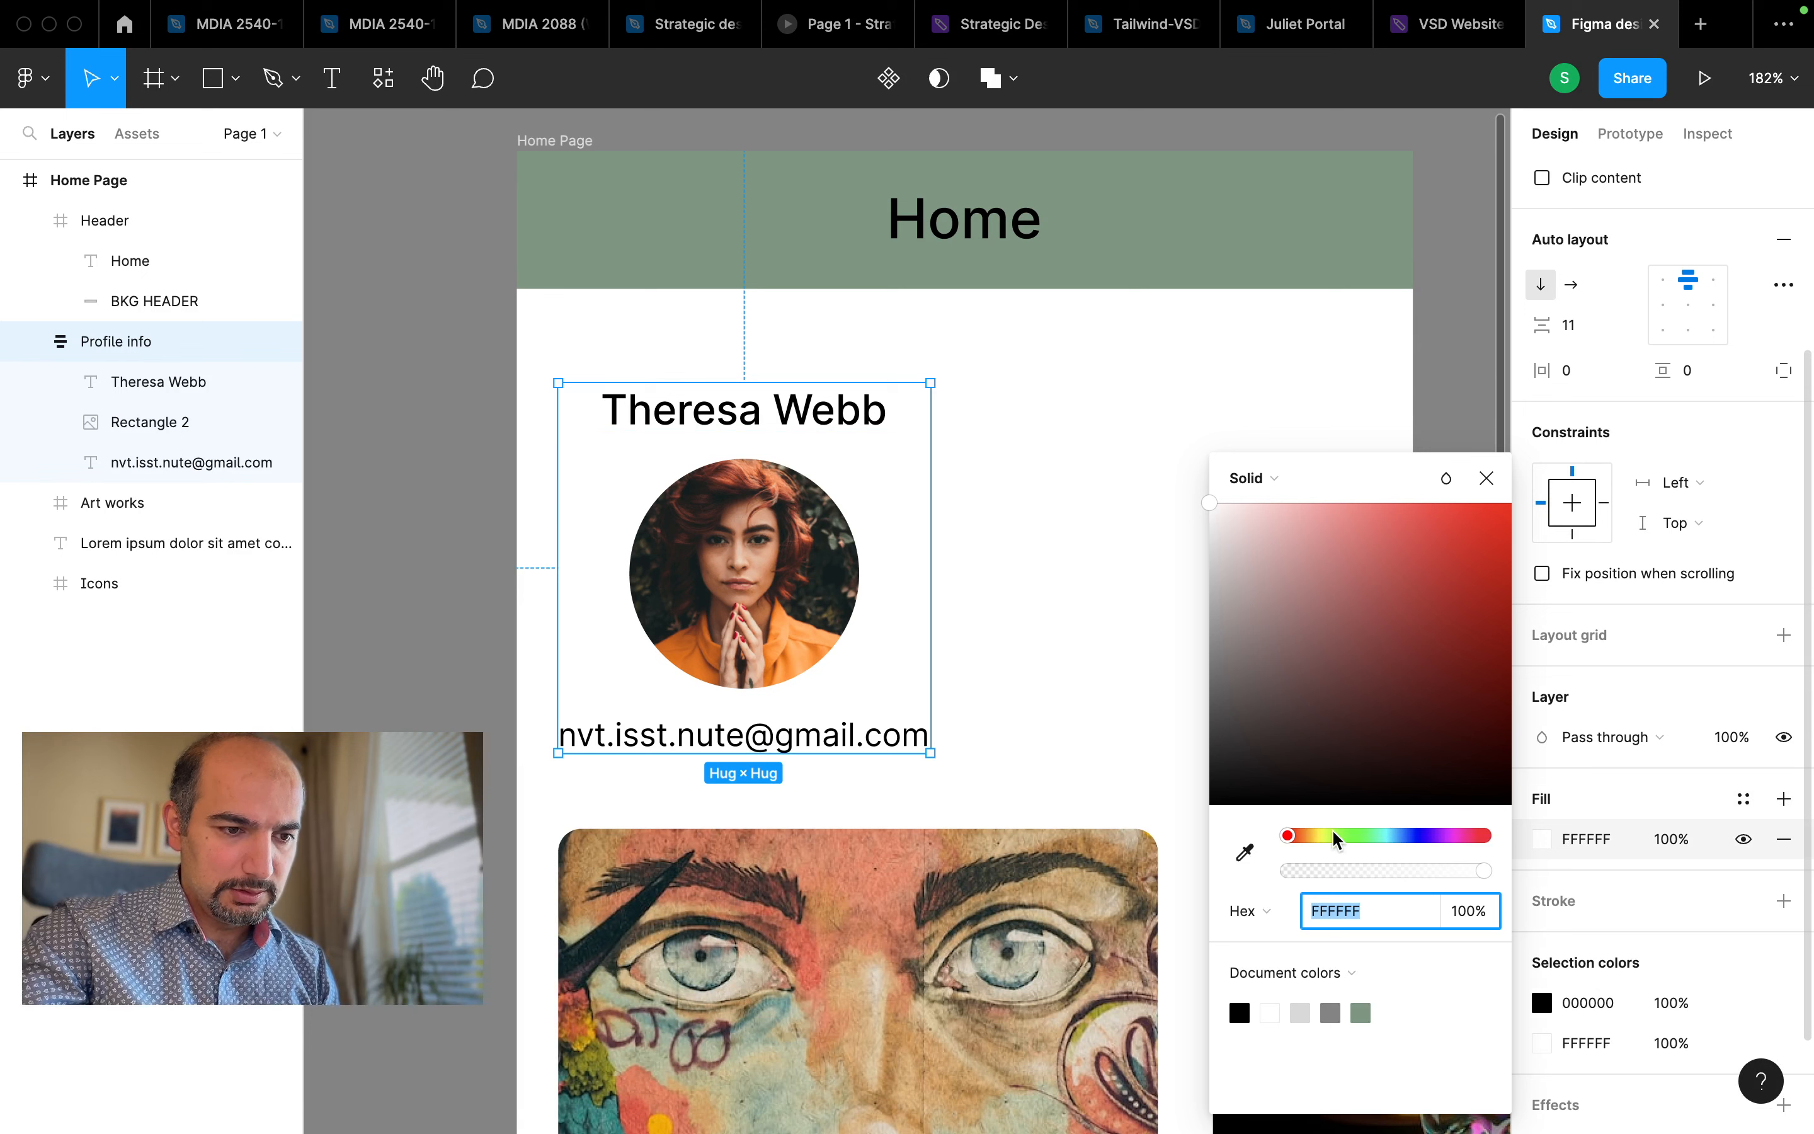
drag(1222, 537, 1199, 586)
click(1487, 480)
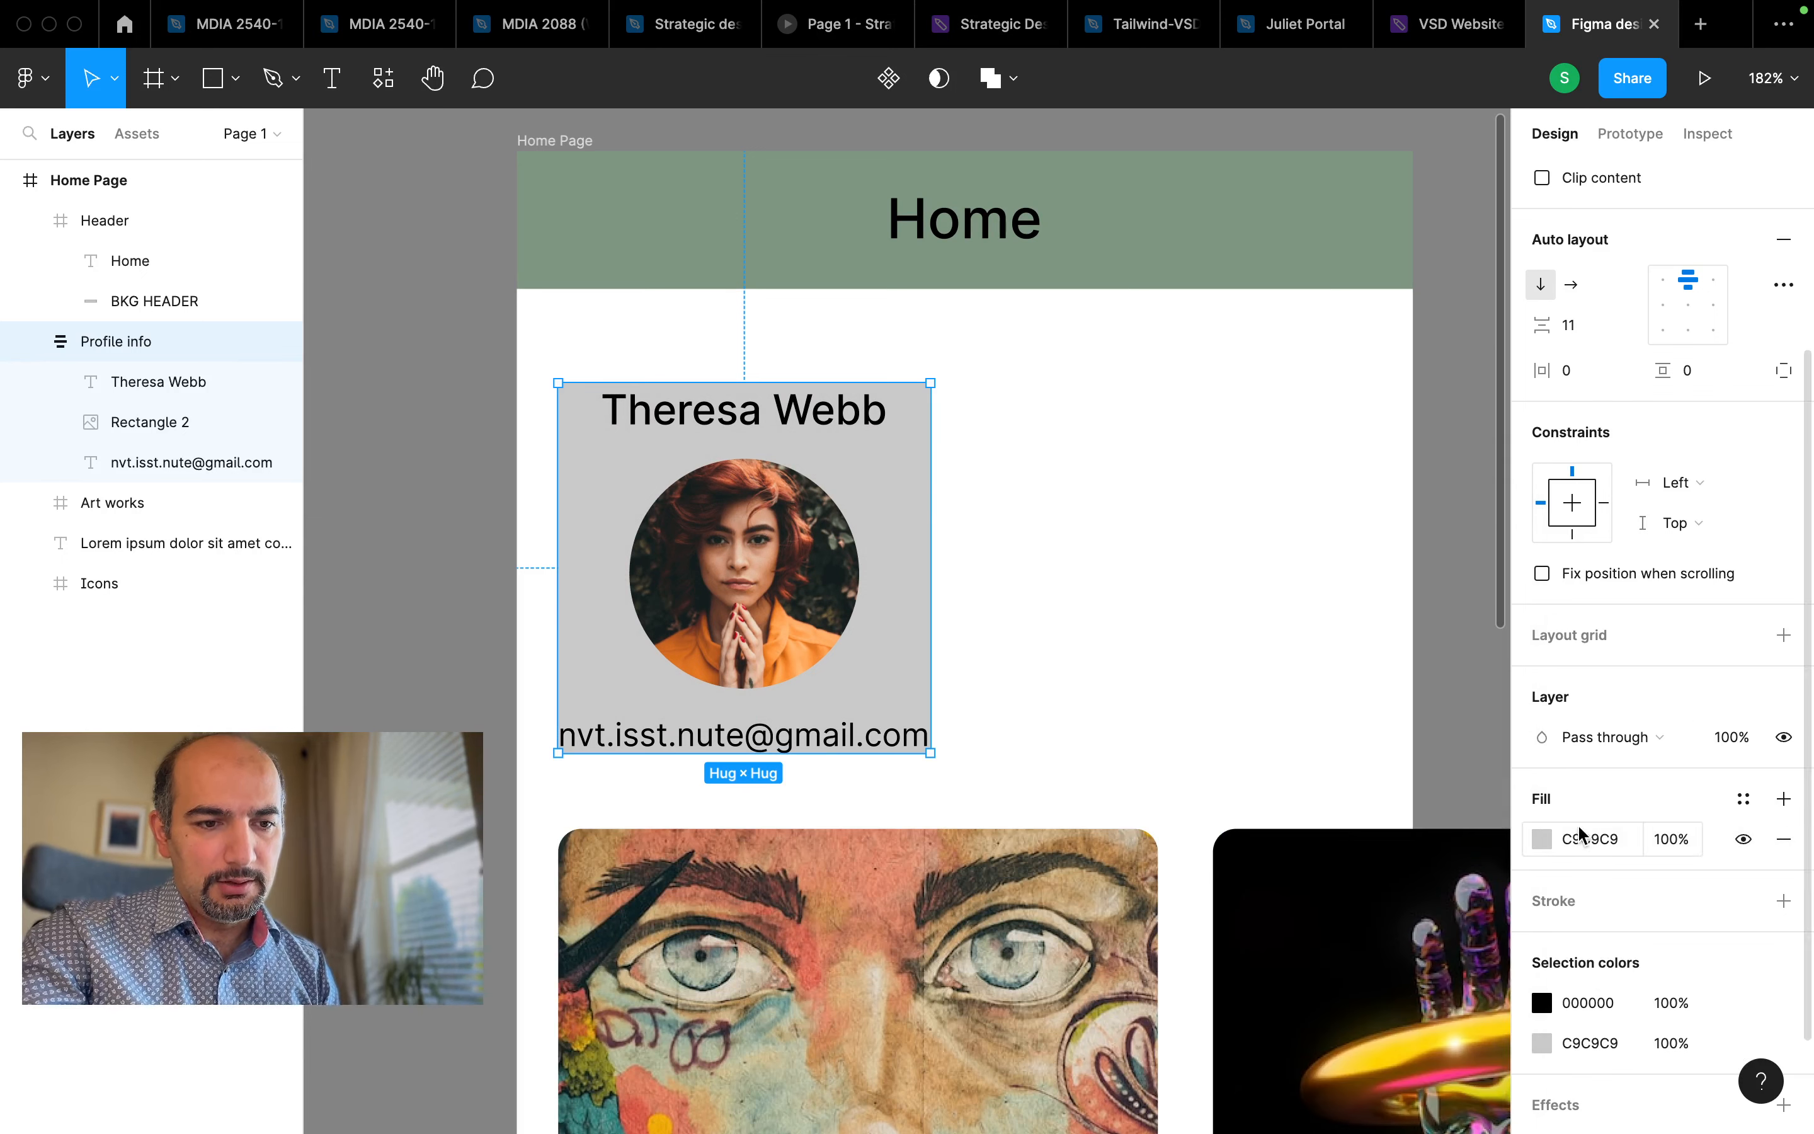
Try 23 horizontal padding with 12 top and 21 bottom padding on the Profile info auto layout
scroll(1615, 635, up, 5)
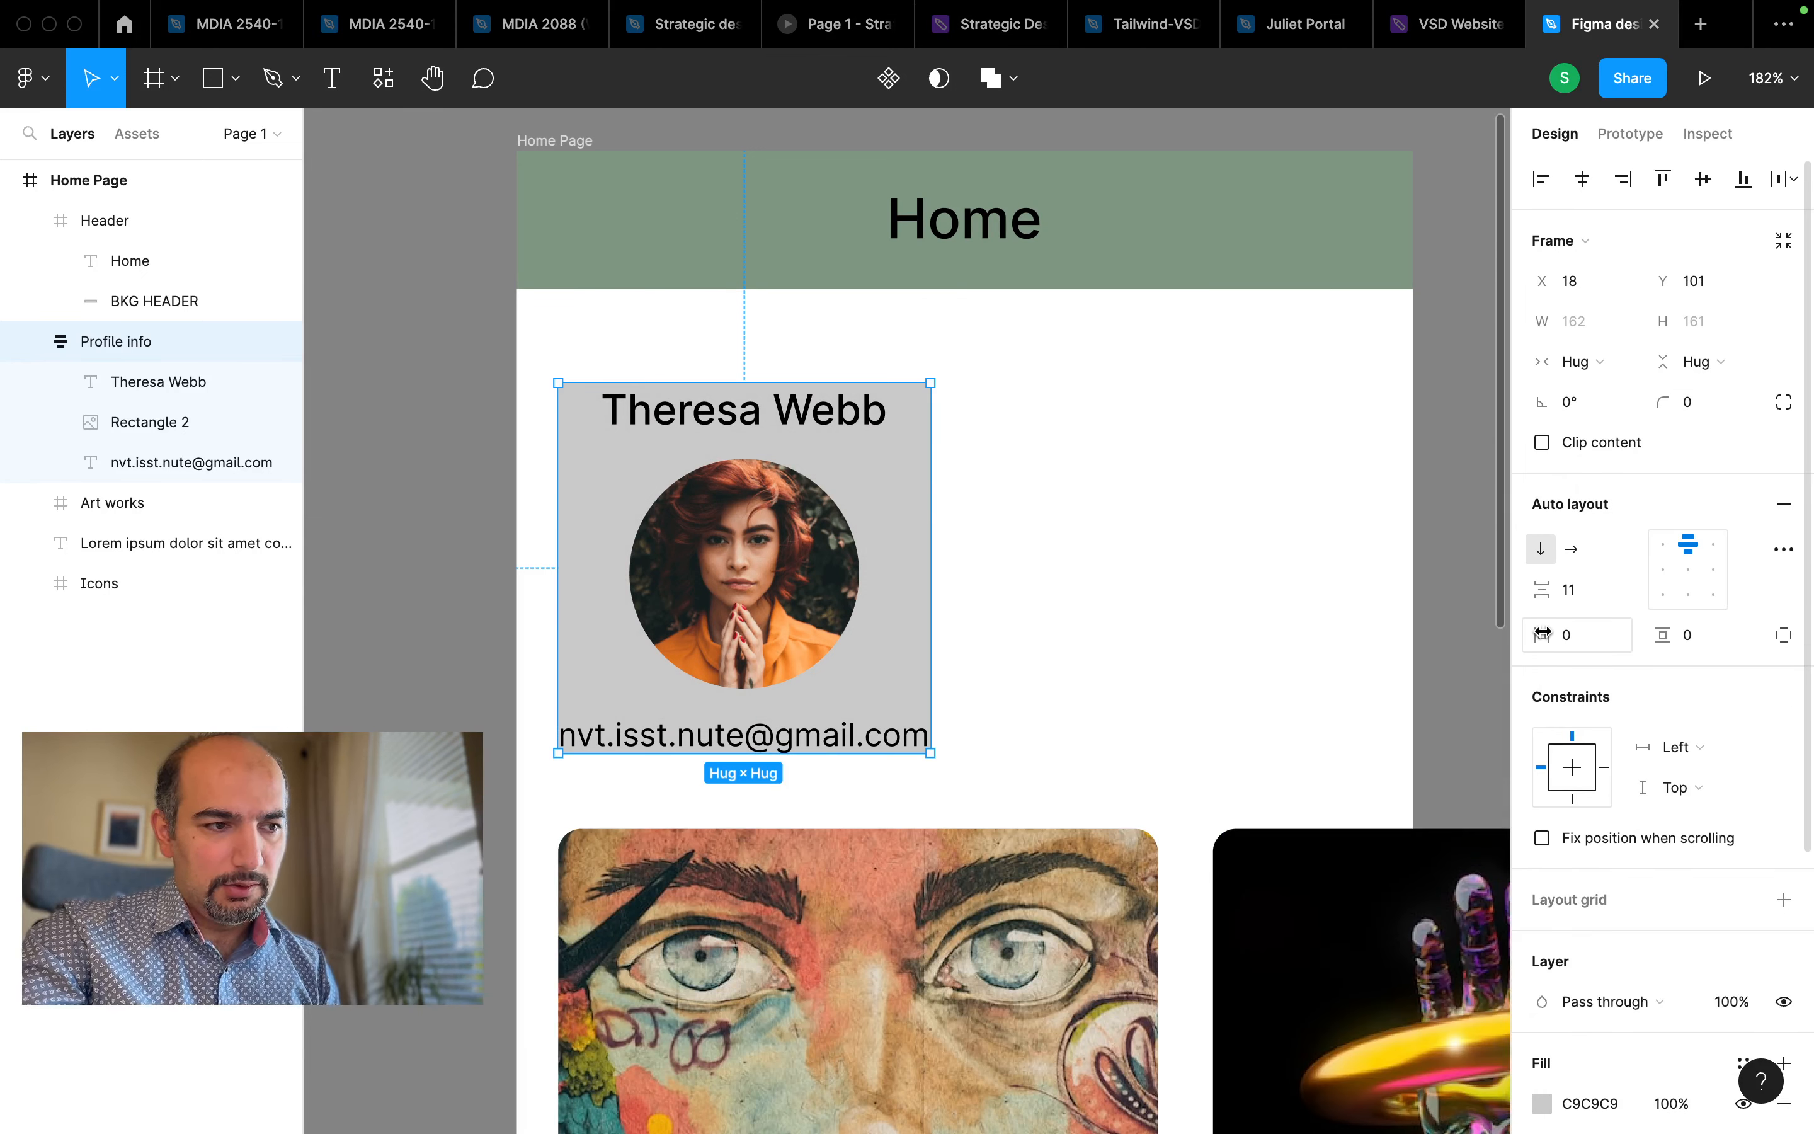
drag(1541, 633, 1696, 635)
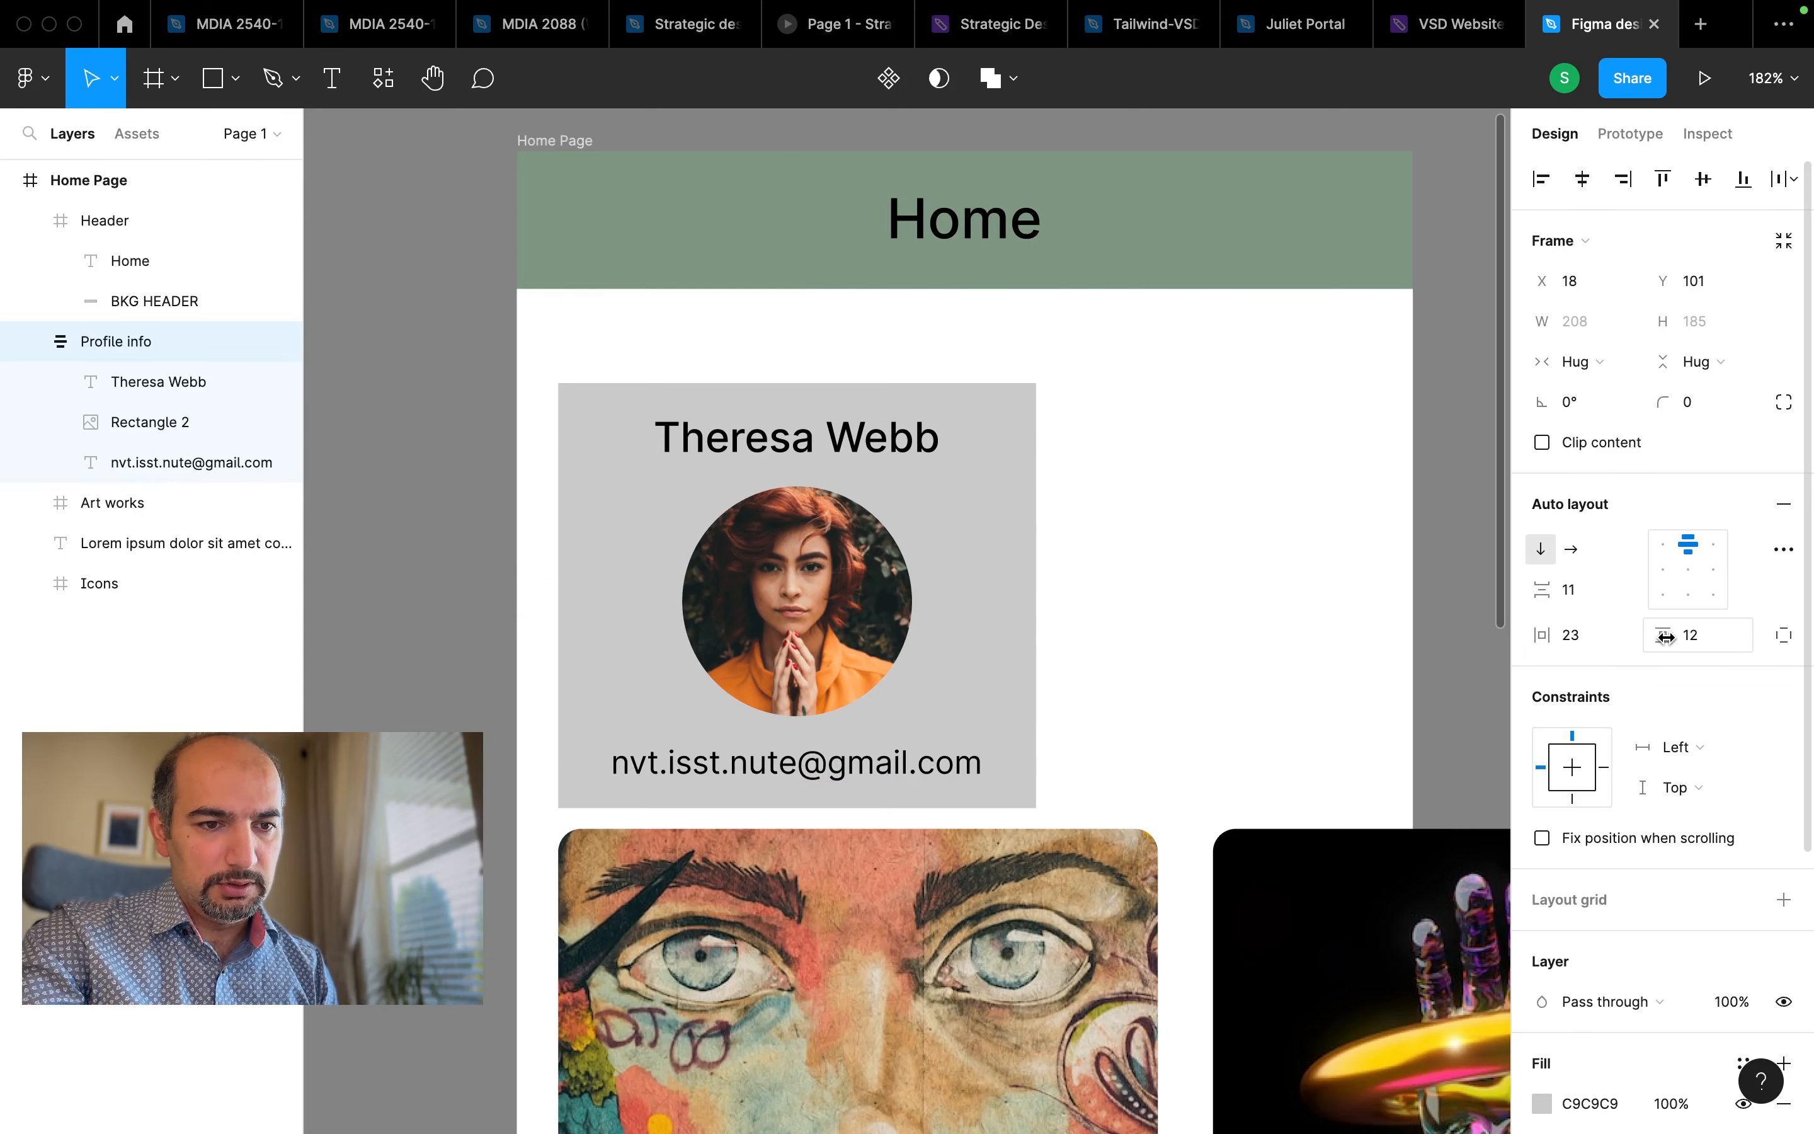
click(1785, 637)
drag(1661, 677, 1675, 677)
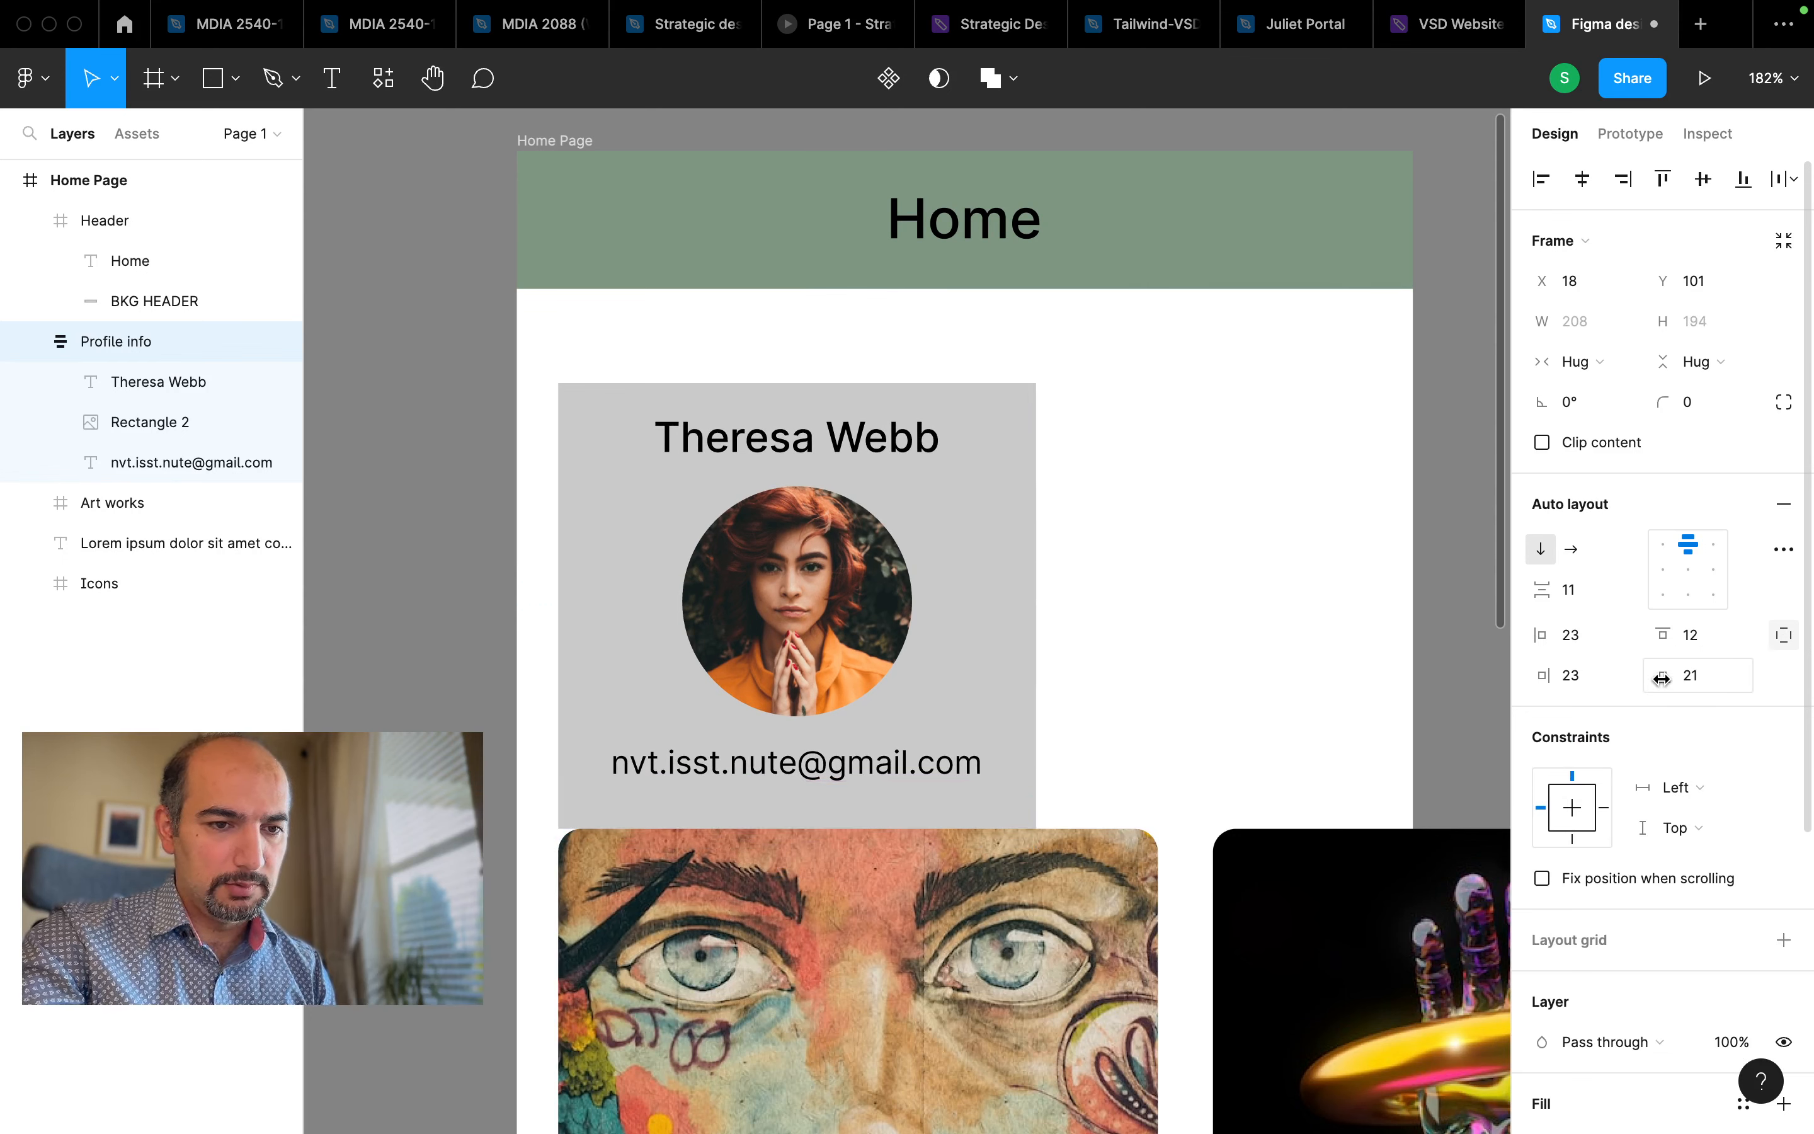
click(1784, 634)
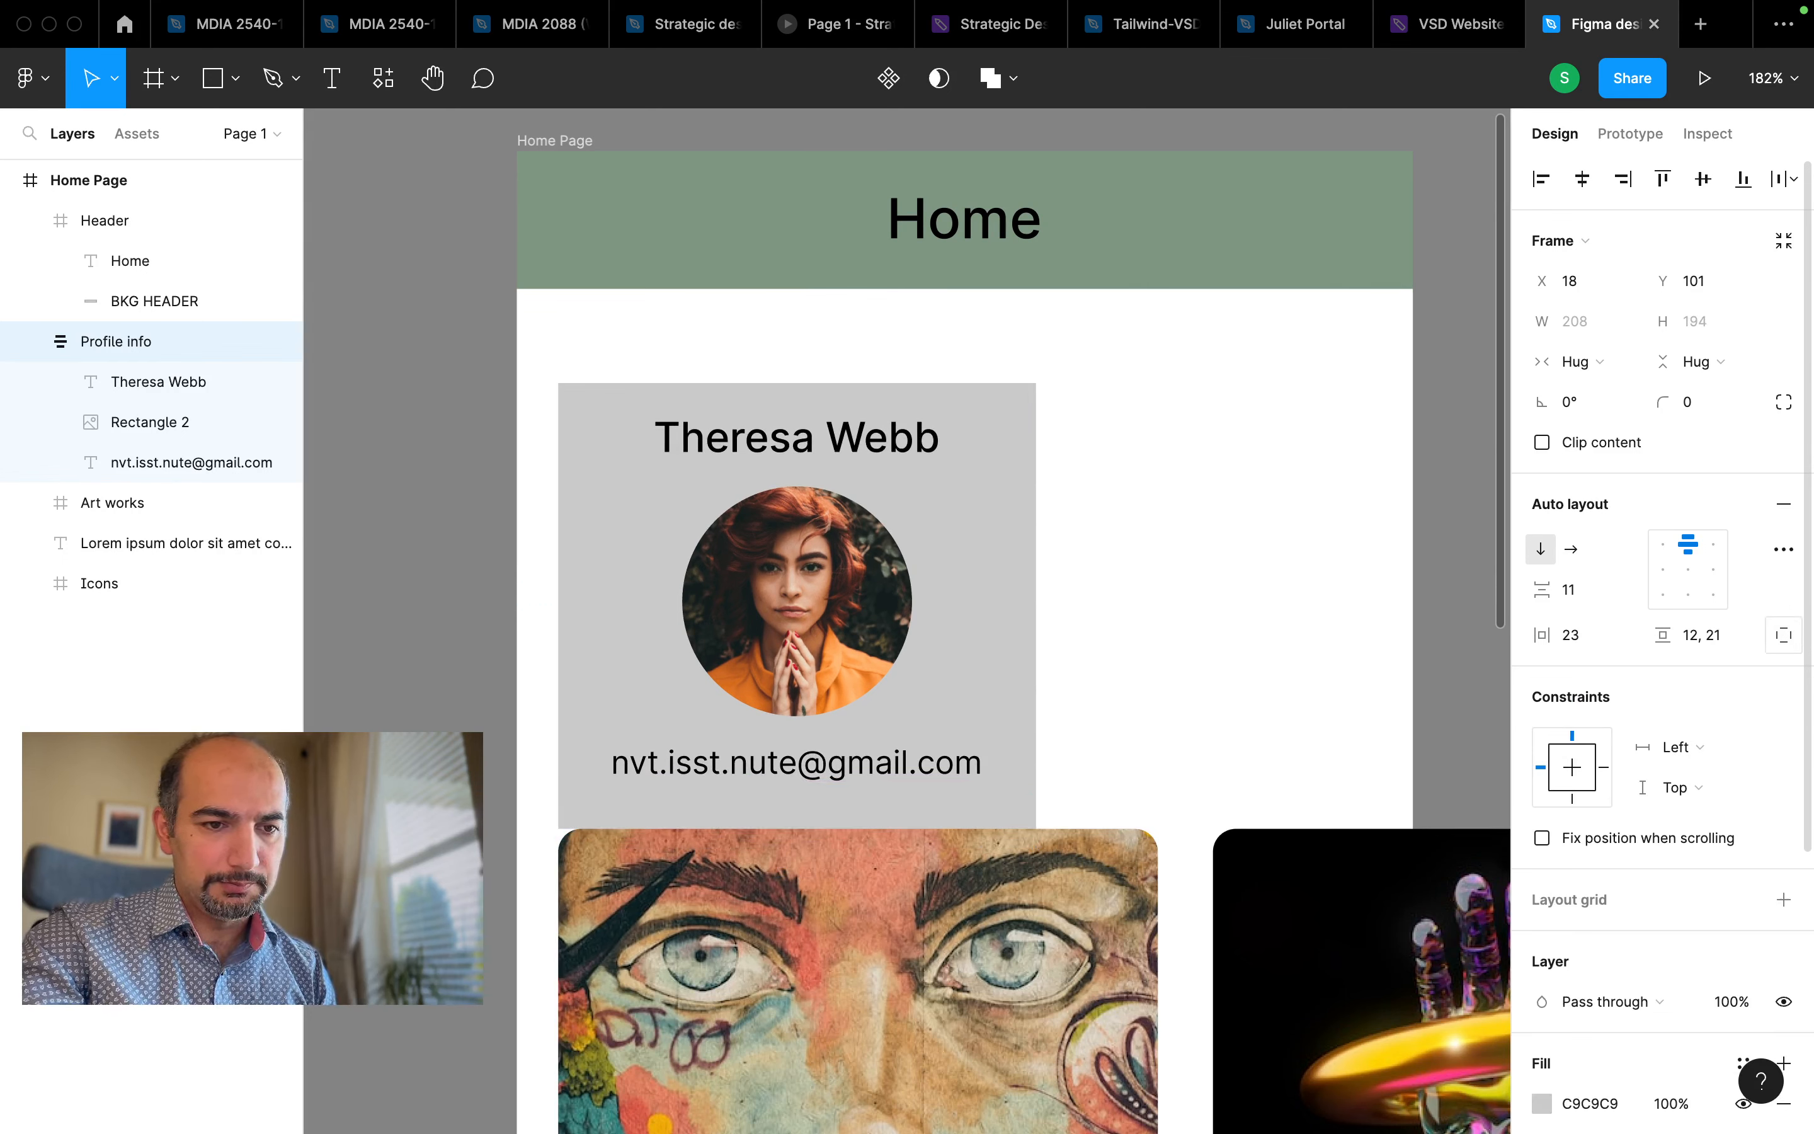
Set both the vertical and horizontal padding of the Profile info auto layout to 32
click(1655, 643)
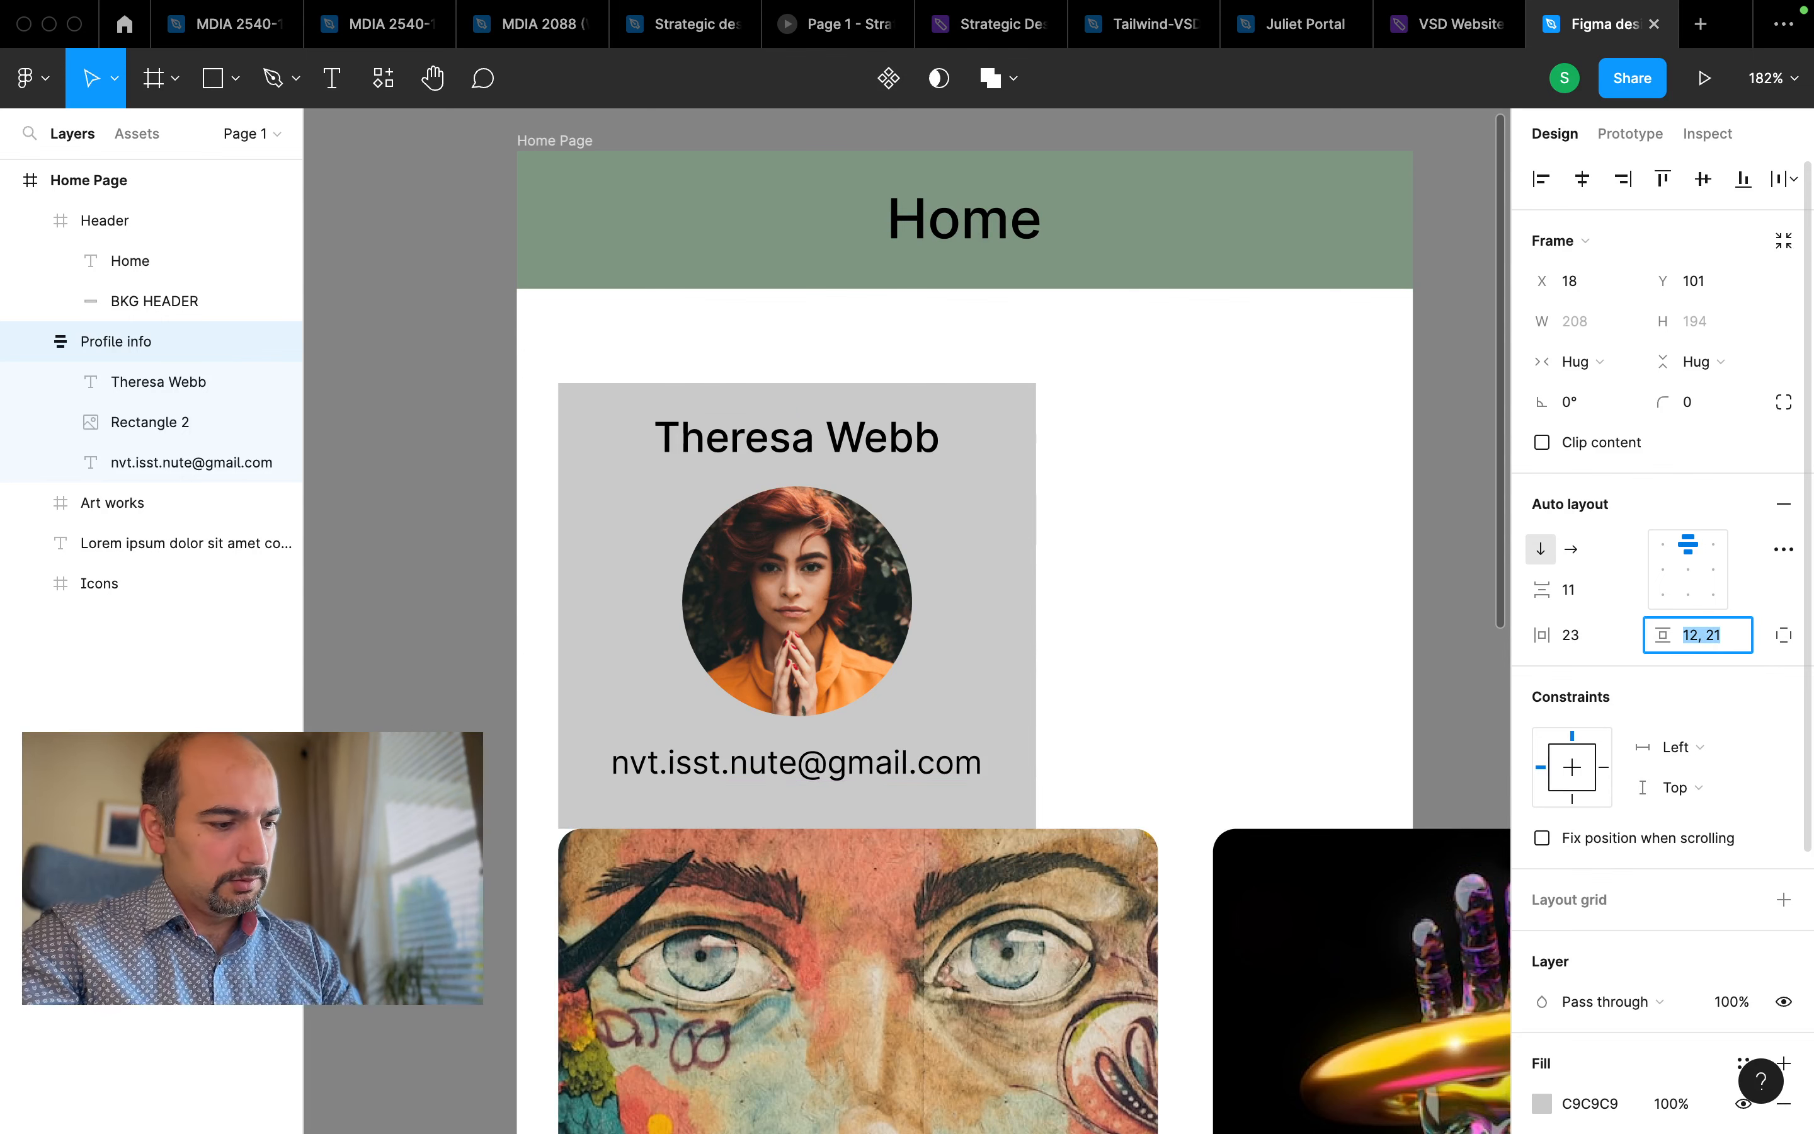
text(32)
key(Return)
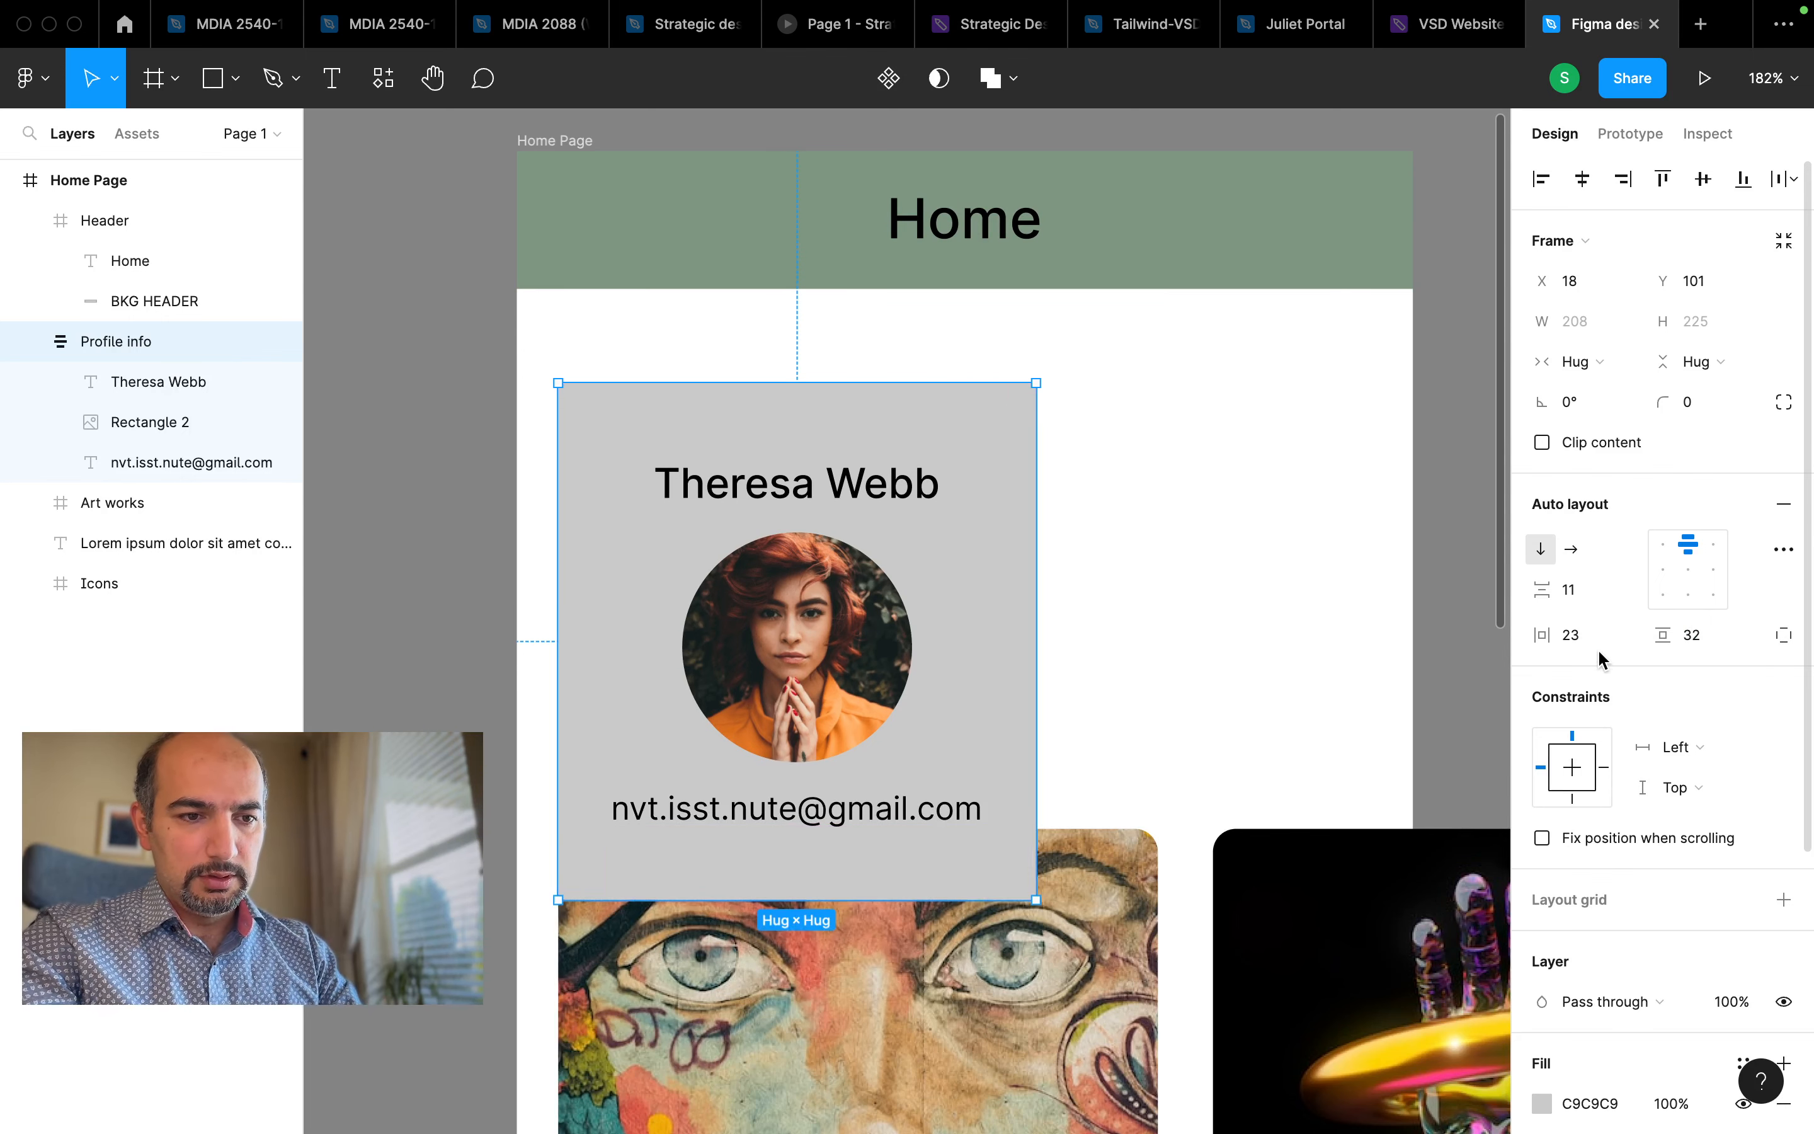
click(1612, 629)
text(32)
key(Return)
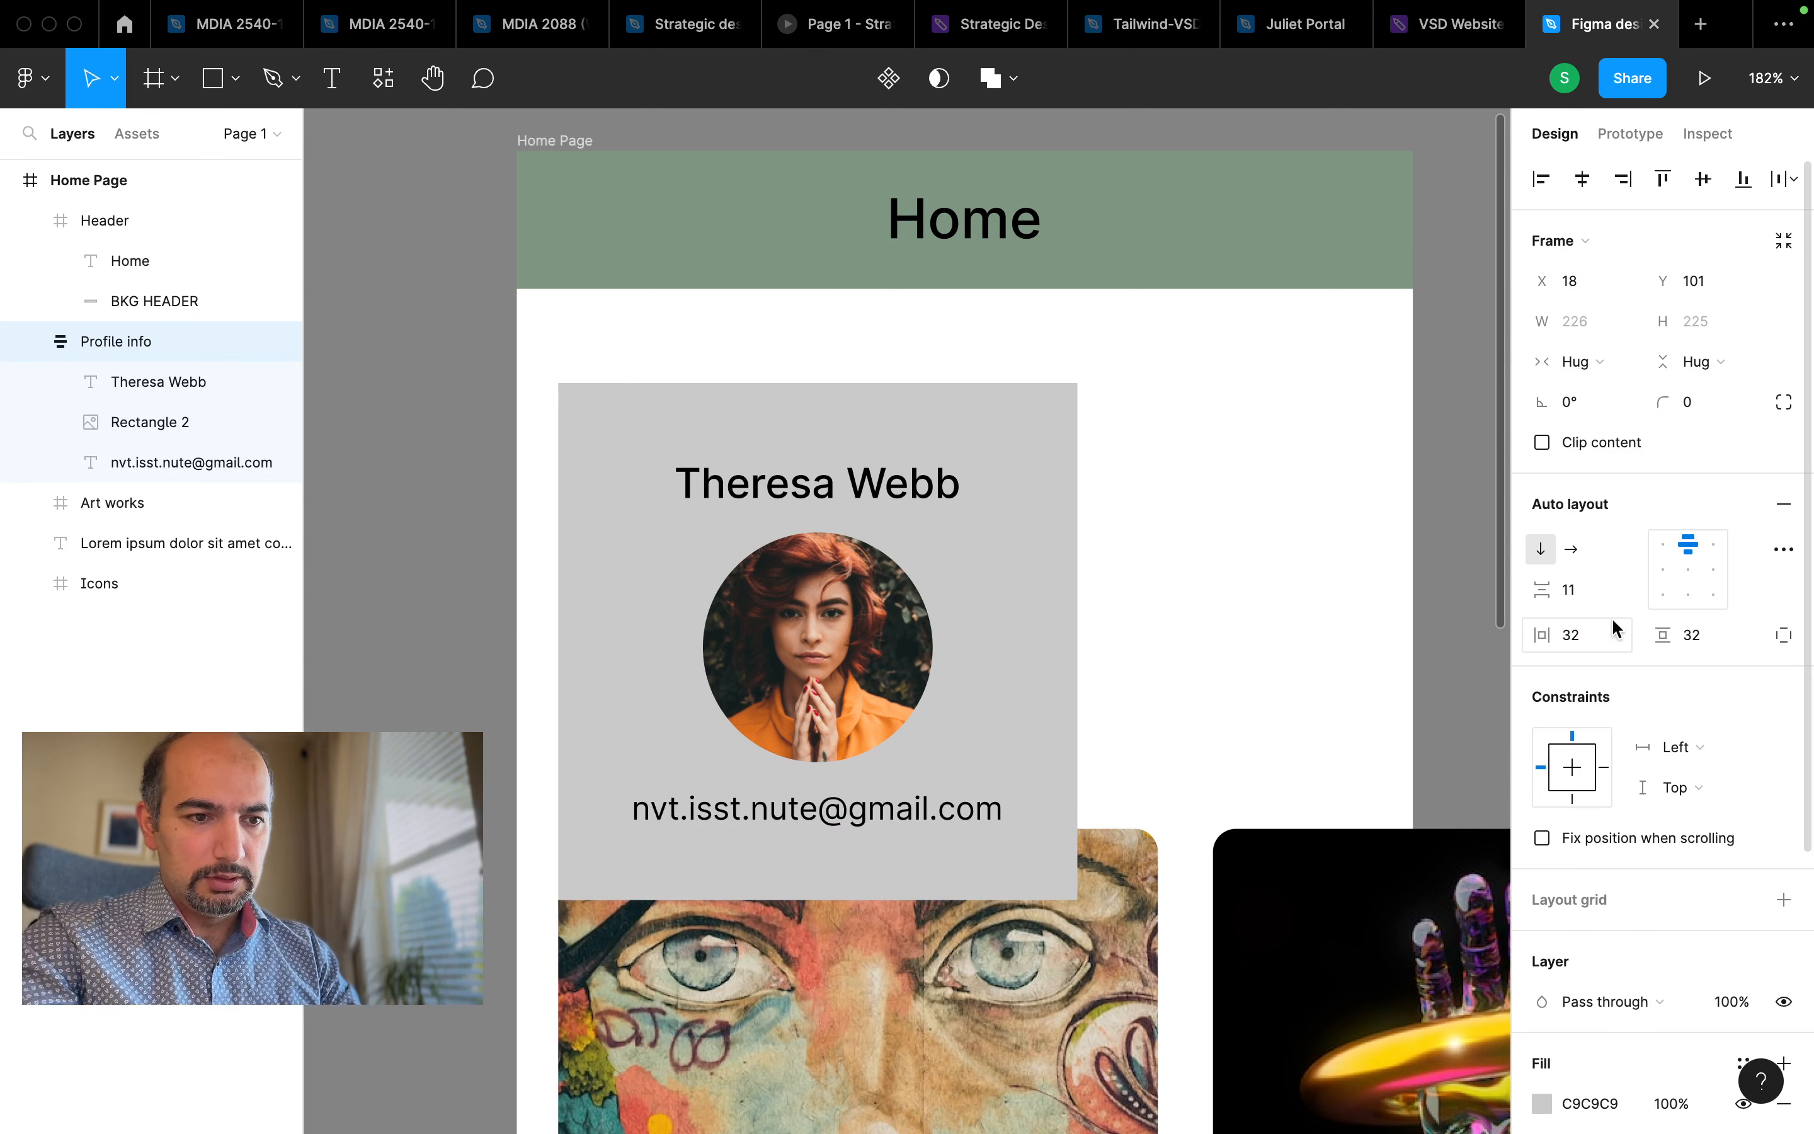
Set the spacing between the Profile info items to 16
click(1583, 590)
text(16)
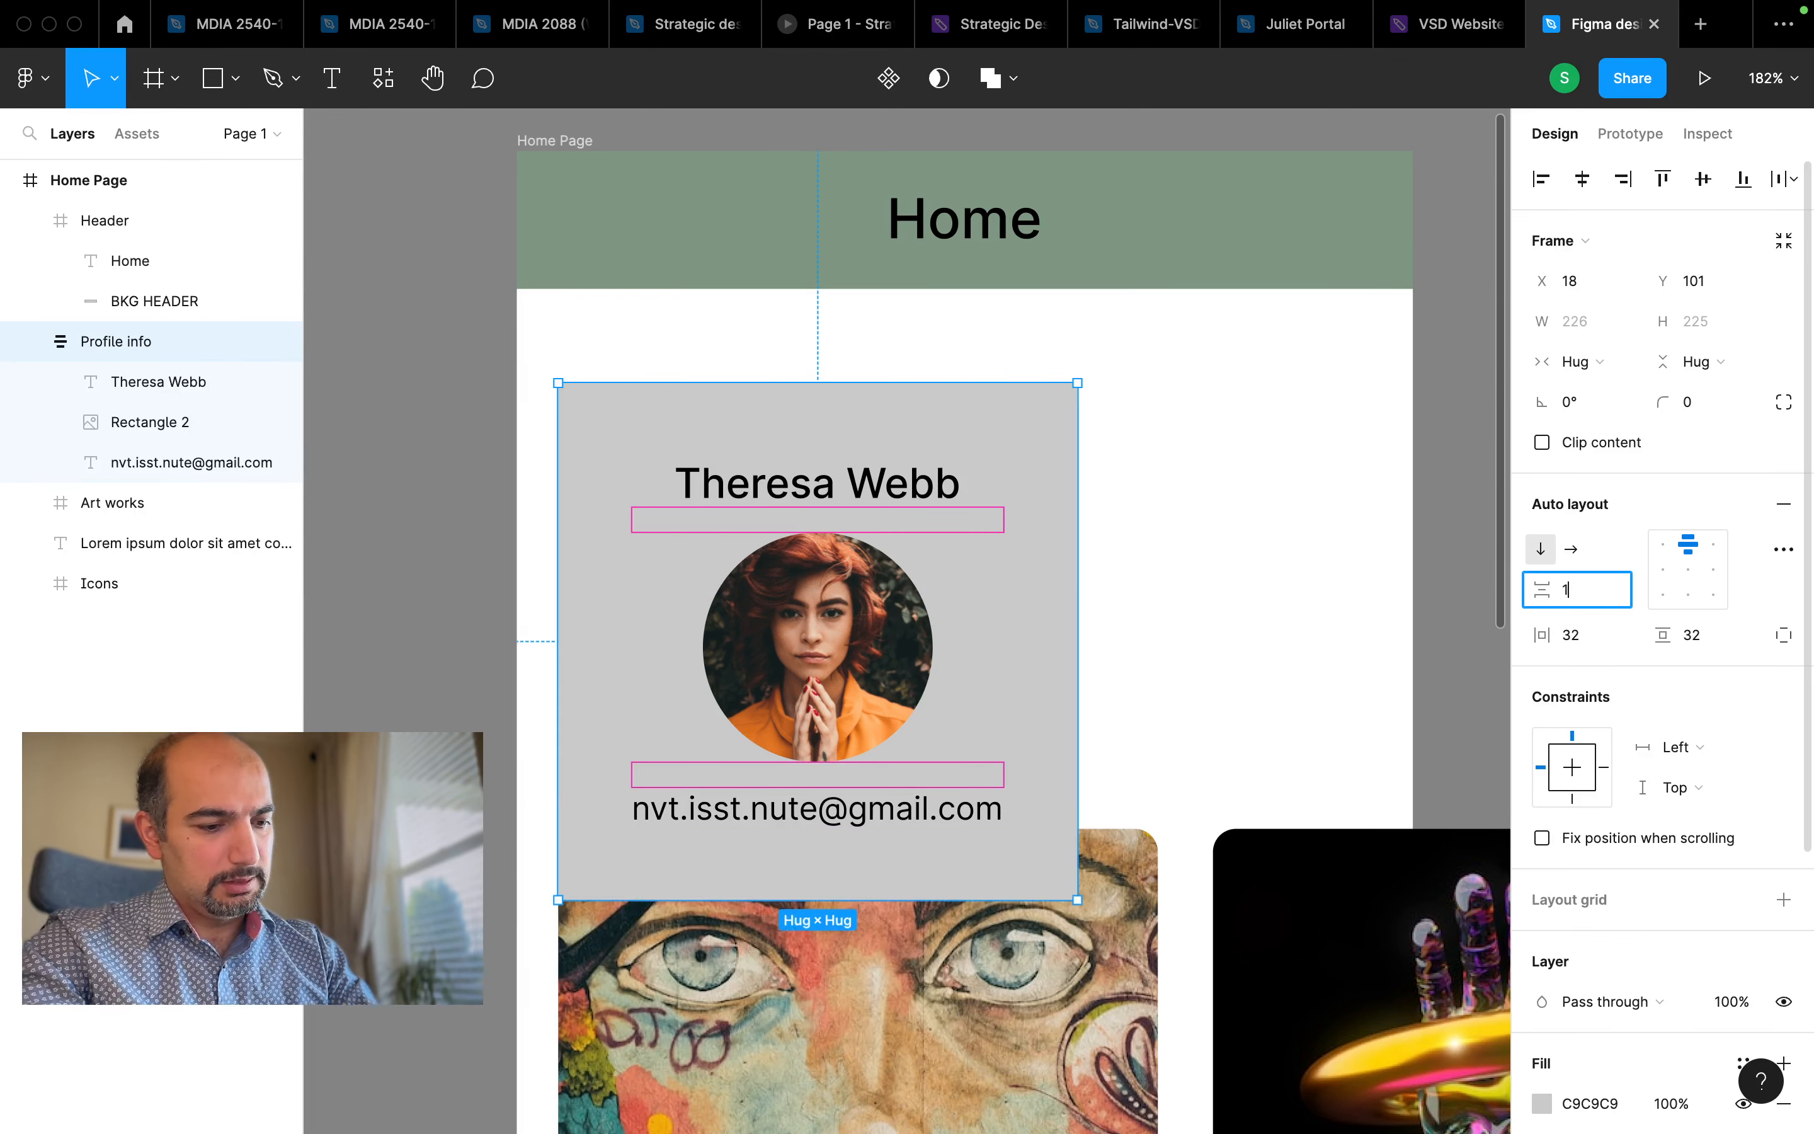
key(Return)
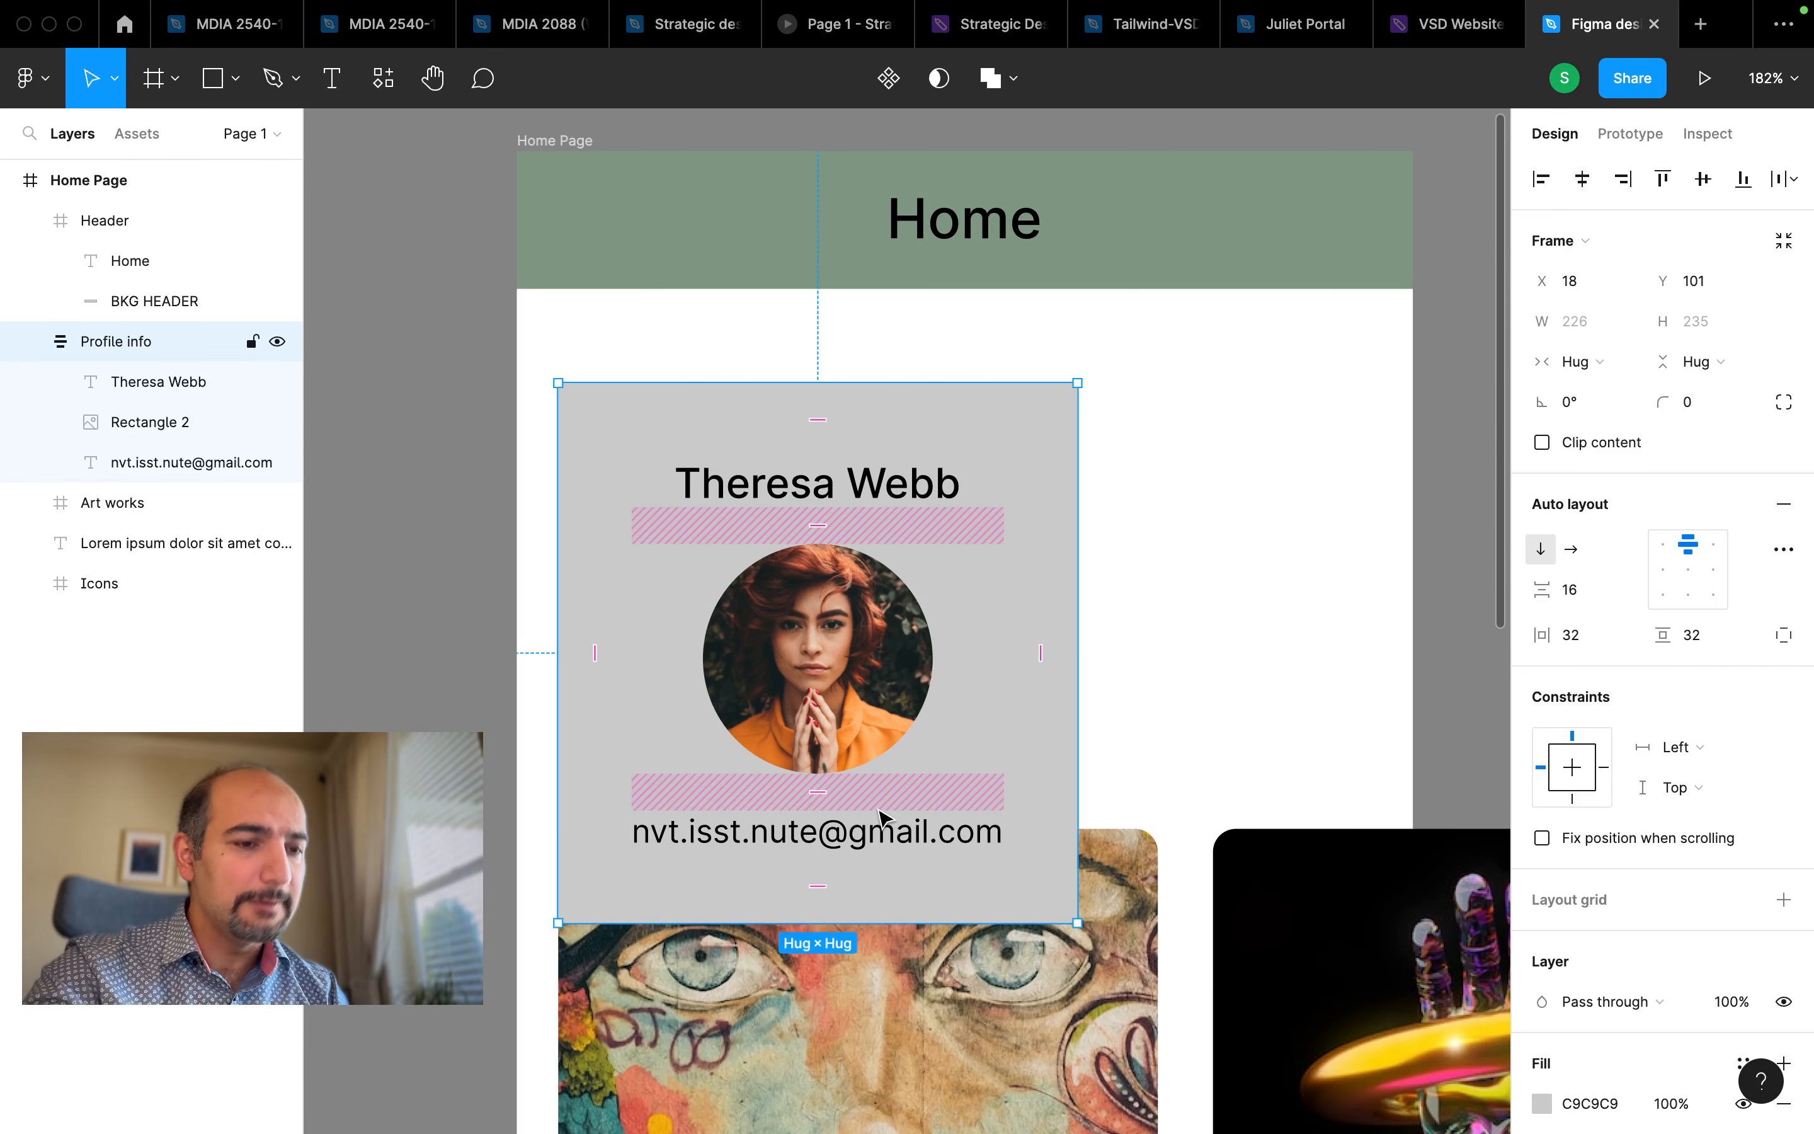
Reorder the Profile info layers so the name text sits between the photo and the e-mail text
scroll(883, 818, down, 1)
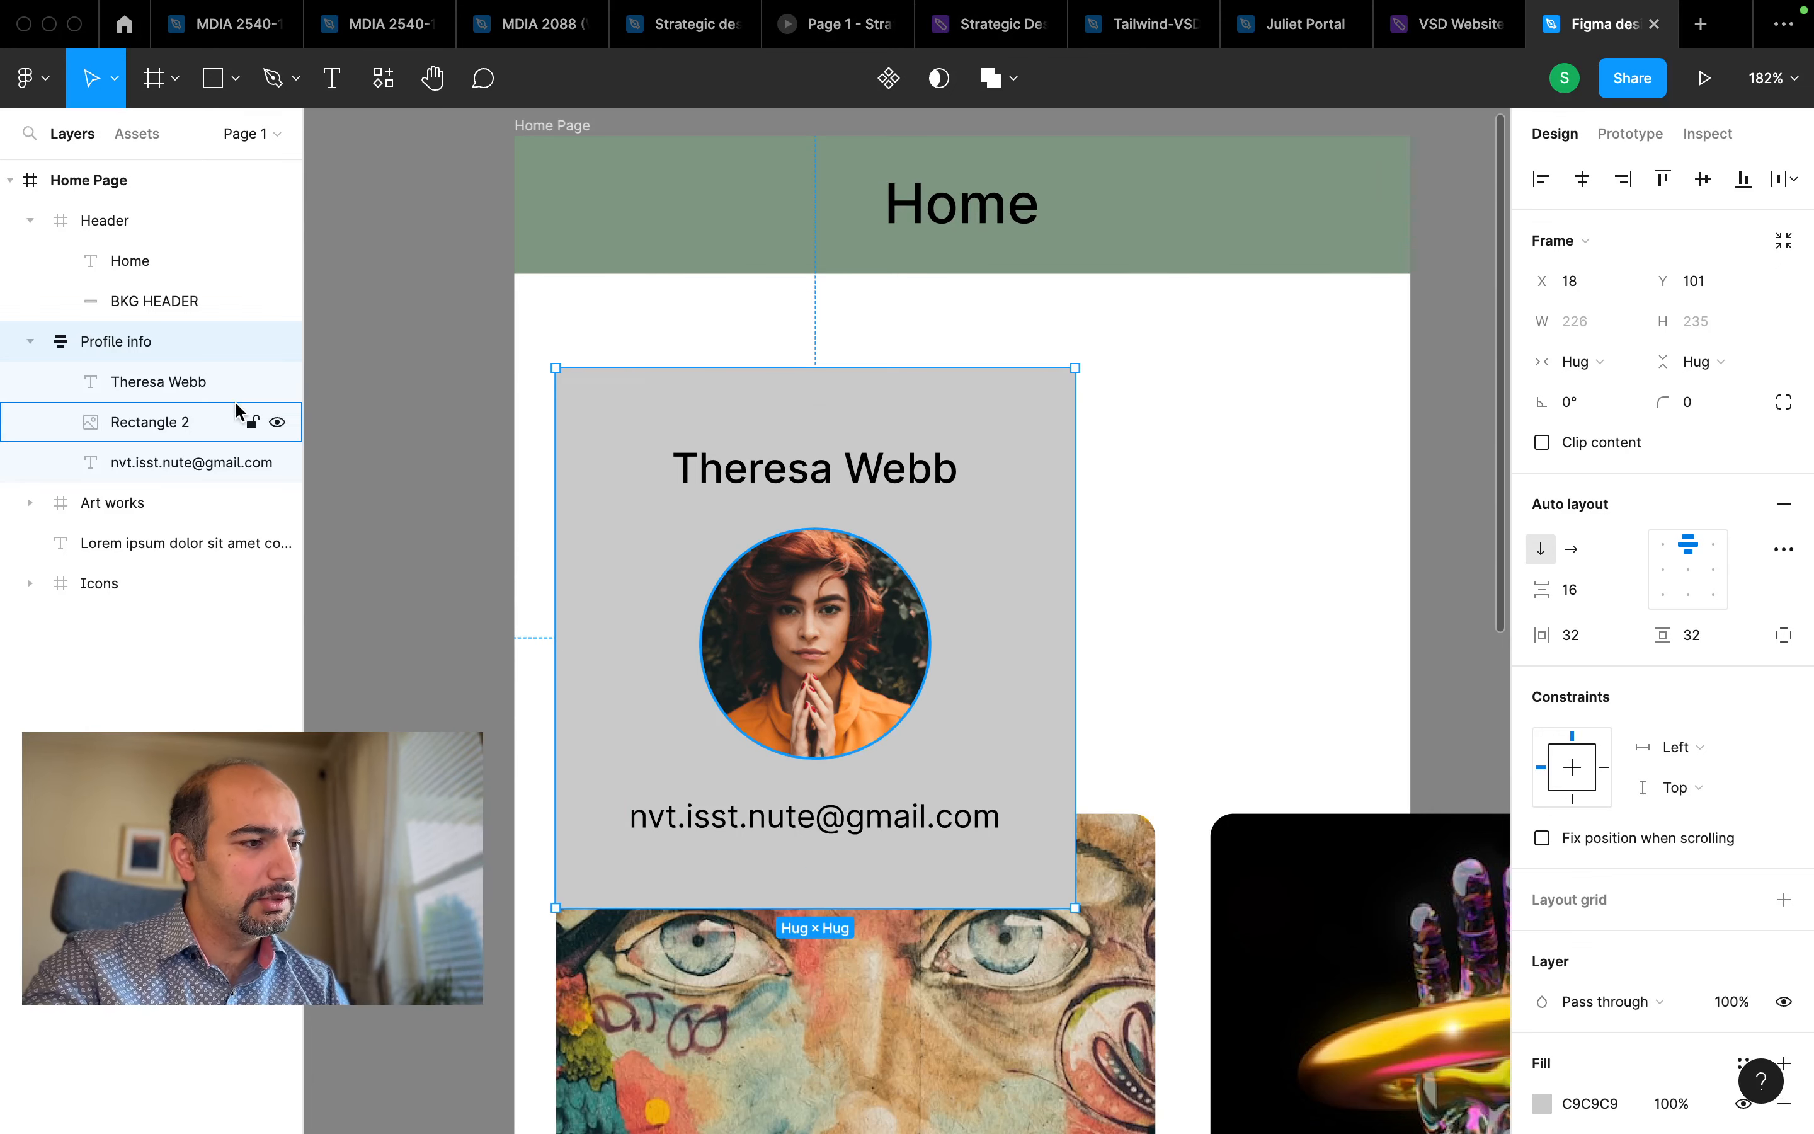
click(175, 381)
drag(175, 381, 178, 456)
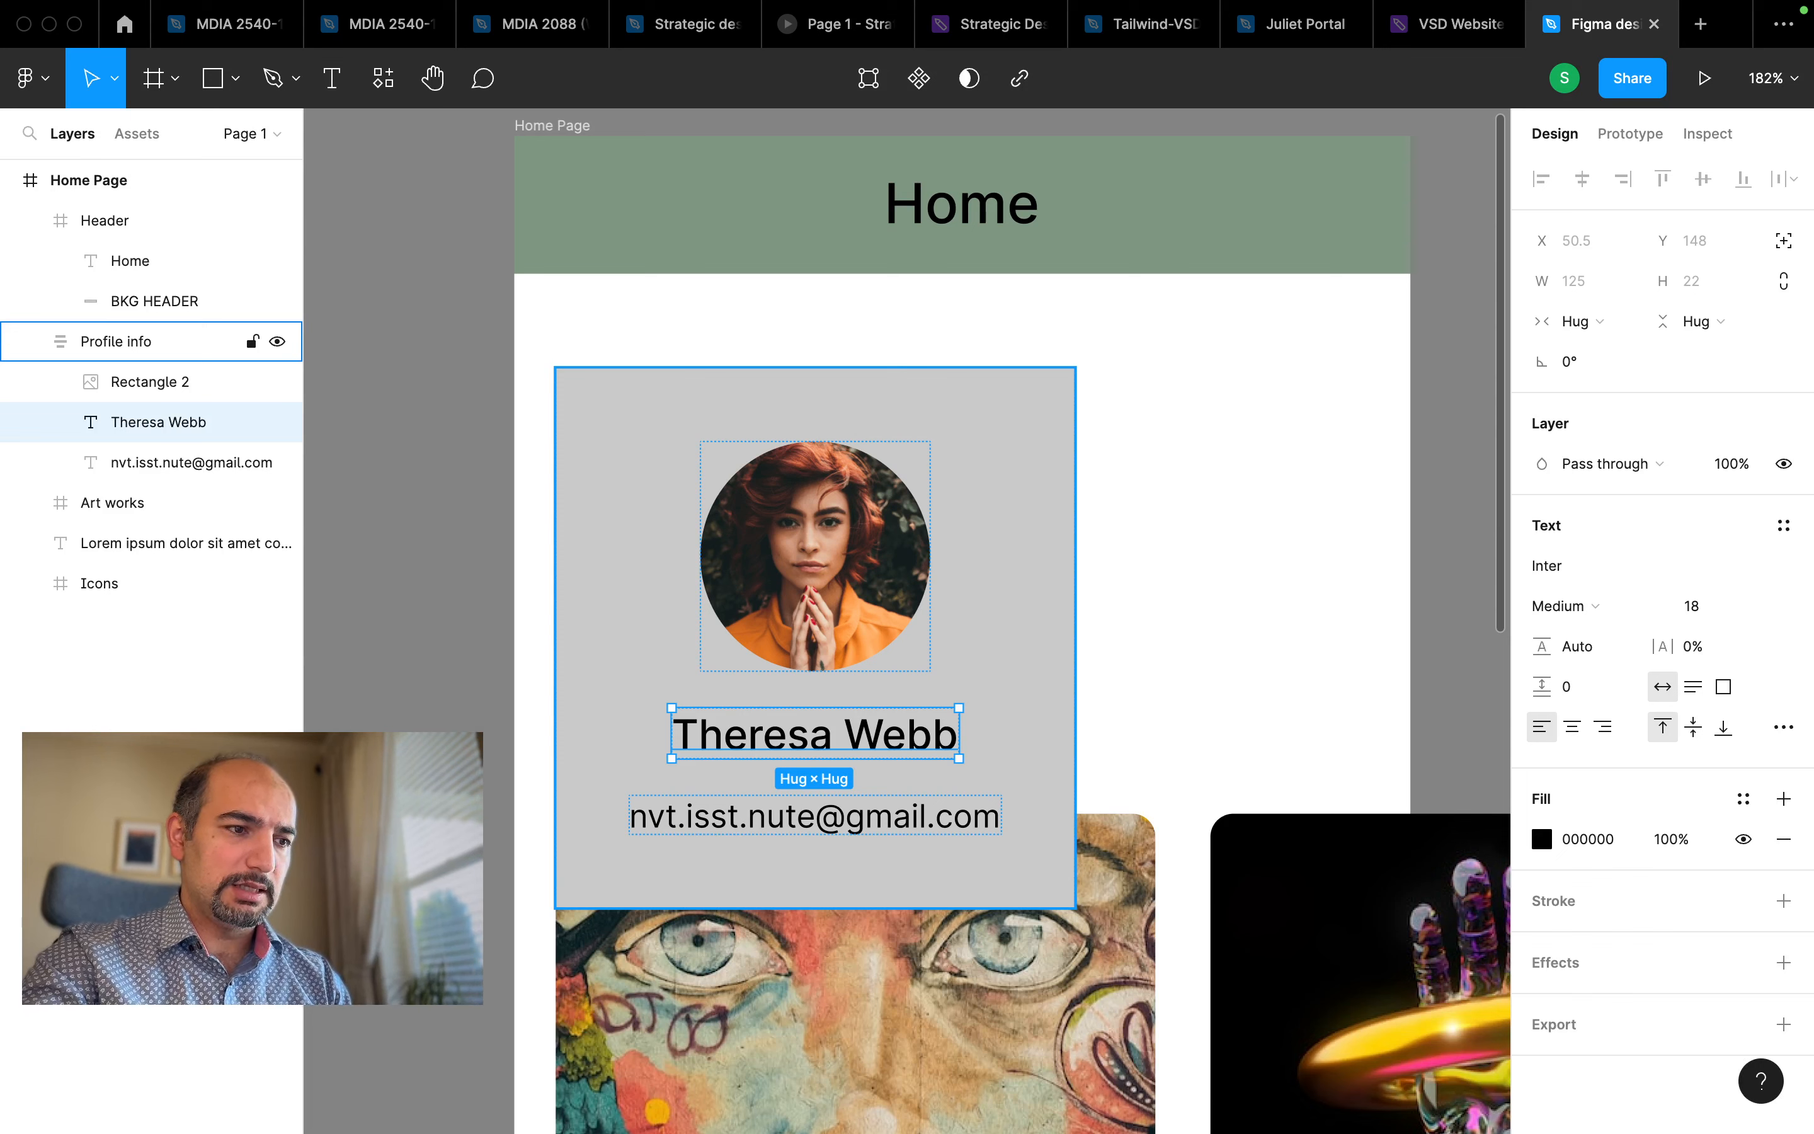
click(1005, 505)
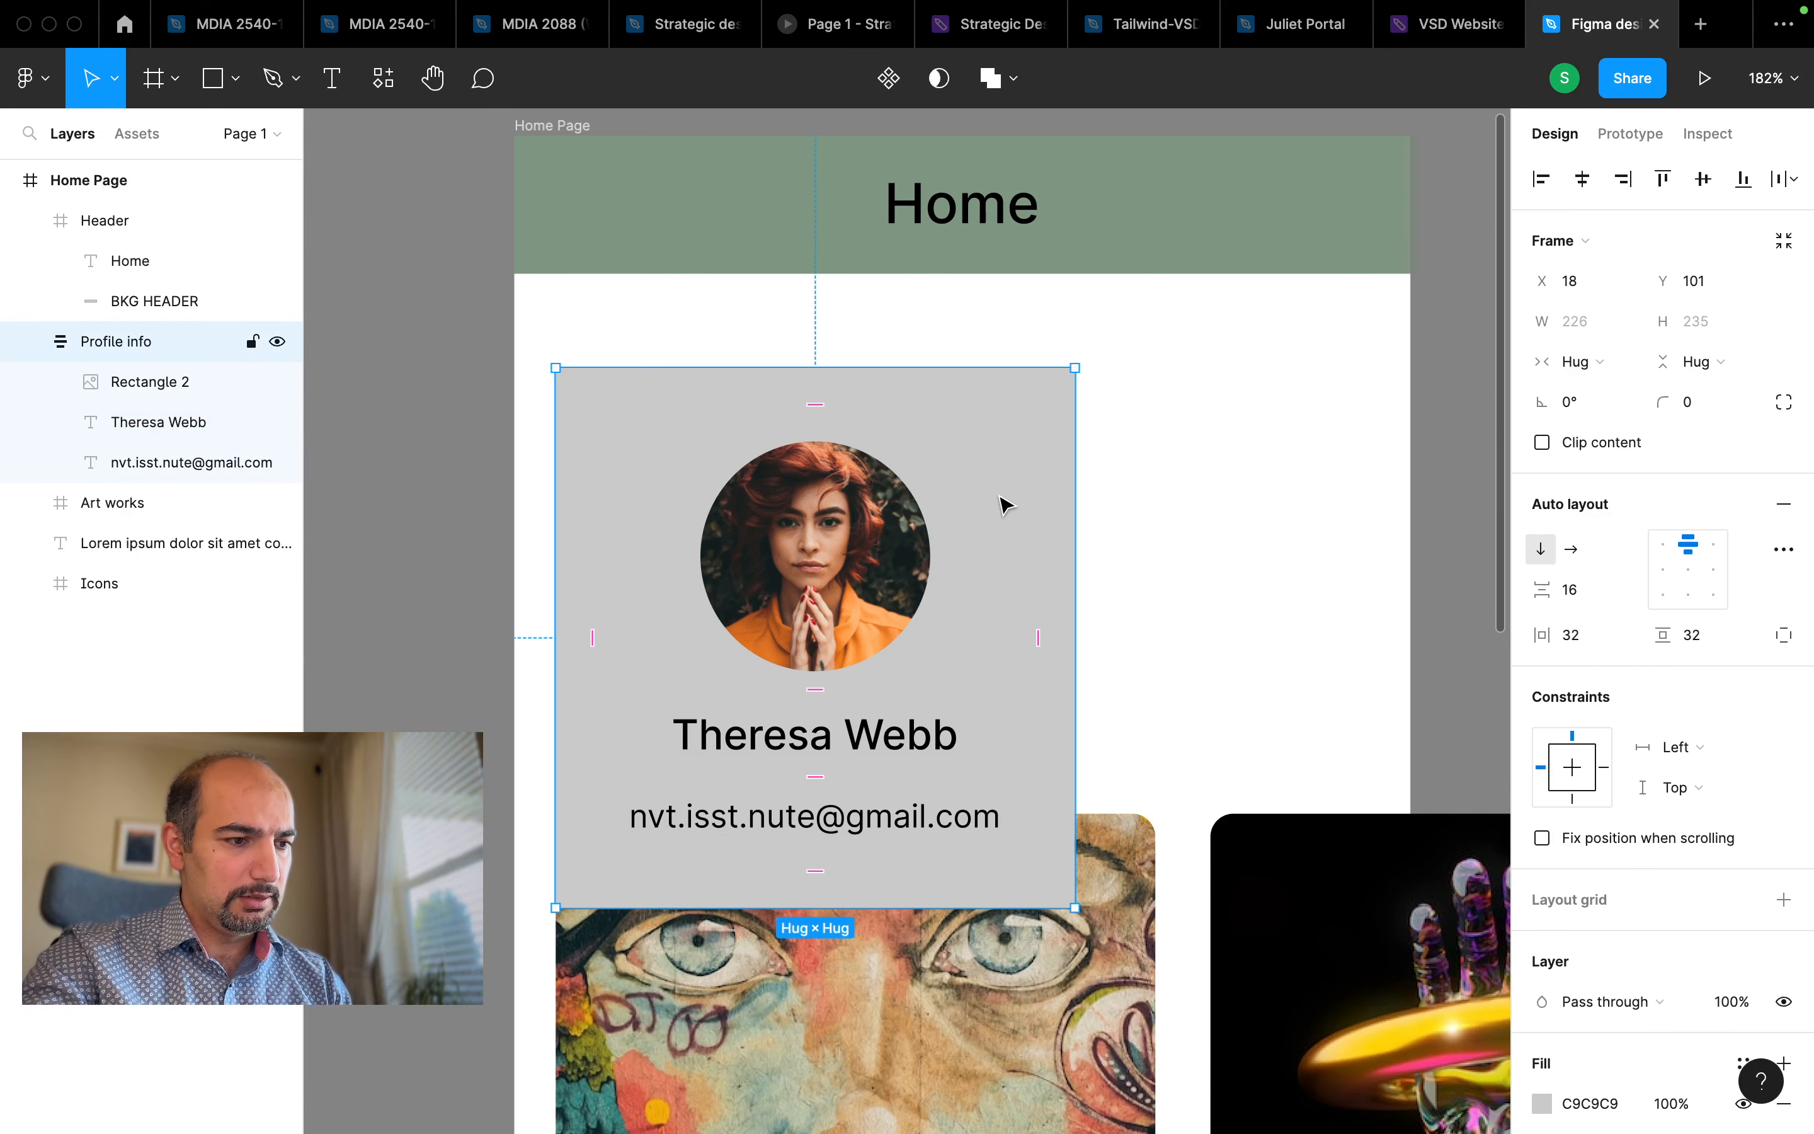
Group the name and e-mail texts in their own vertical auto layout inside Profile info, aligned top left
click(901, 749)
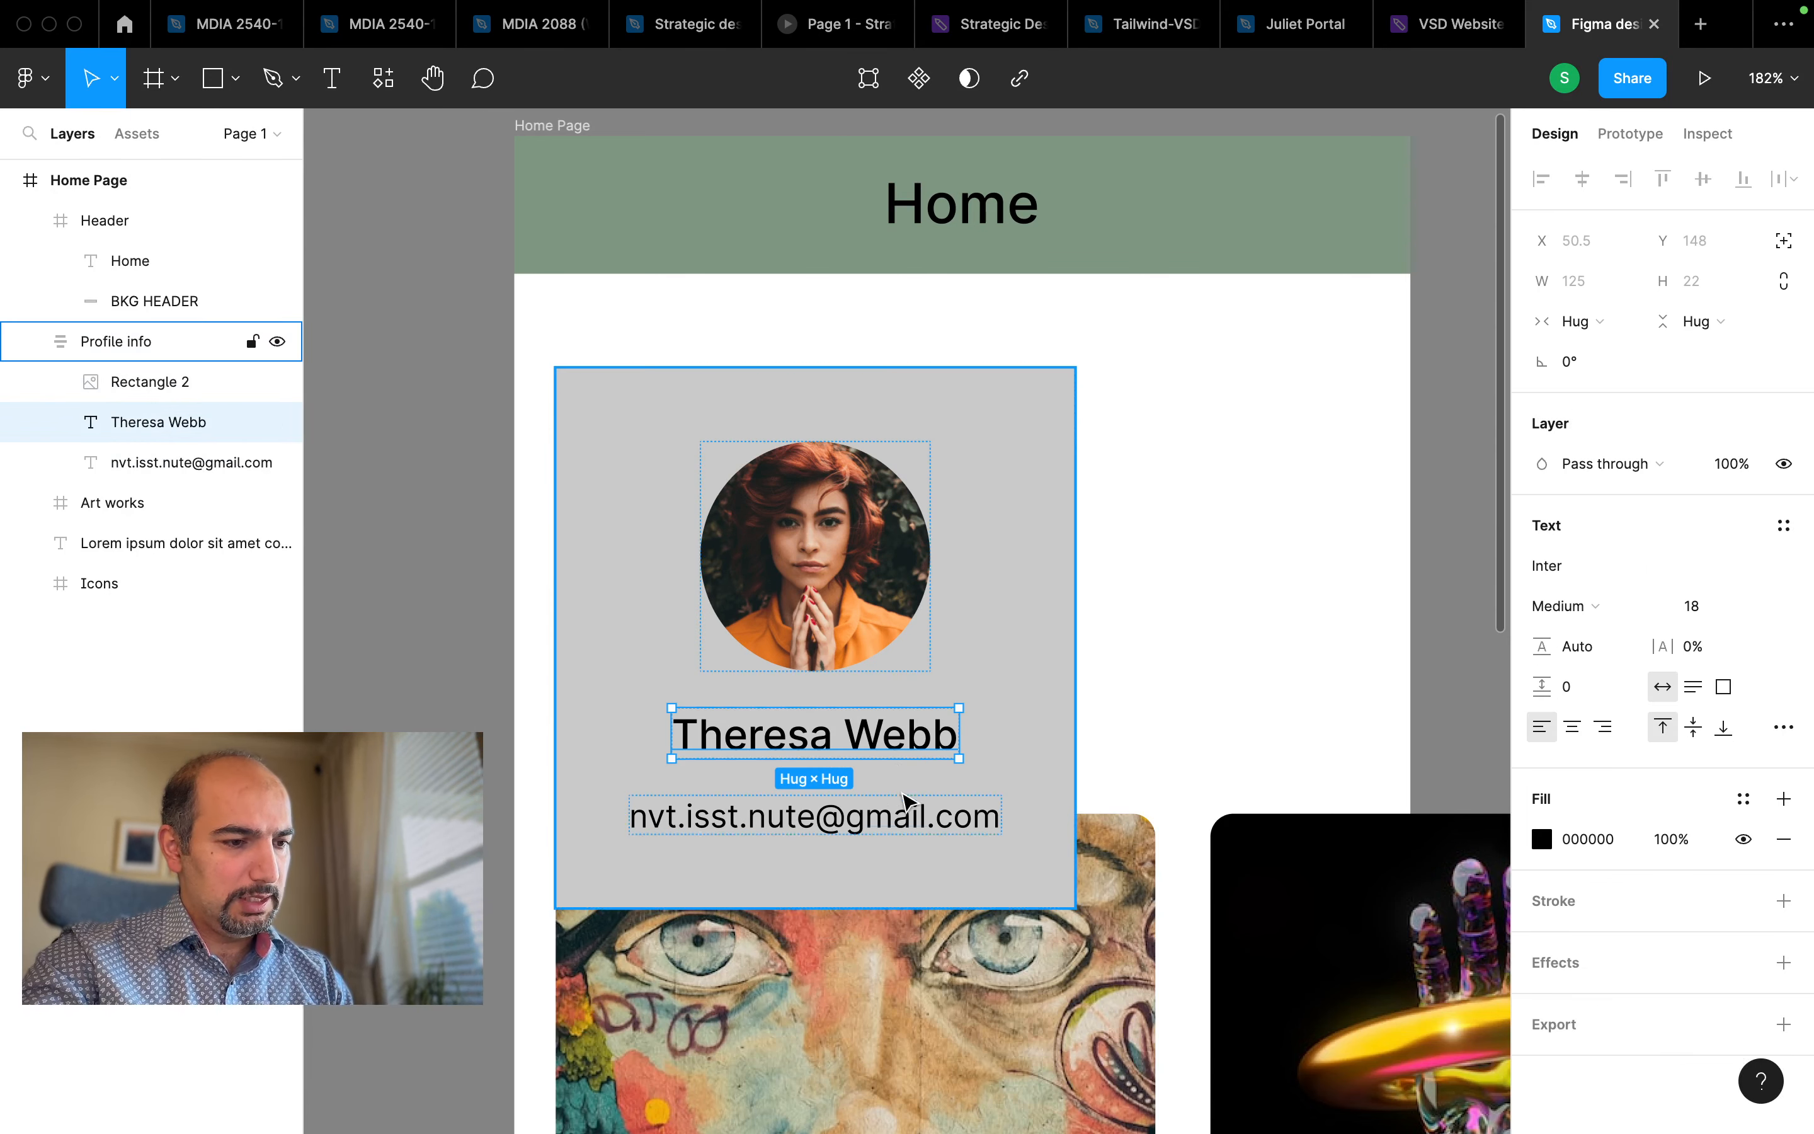
shift+click(907, 822)
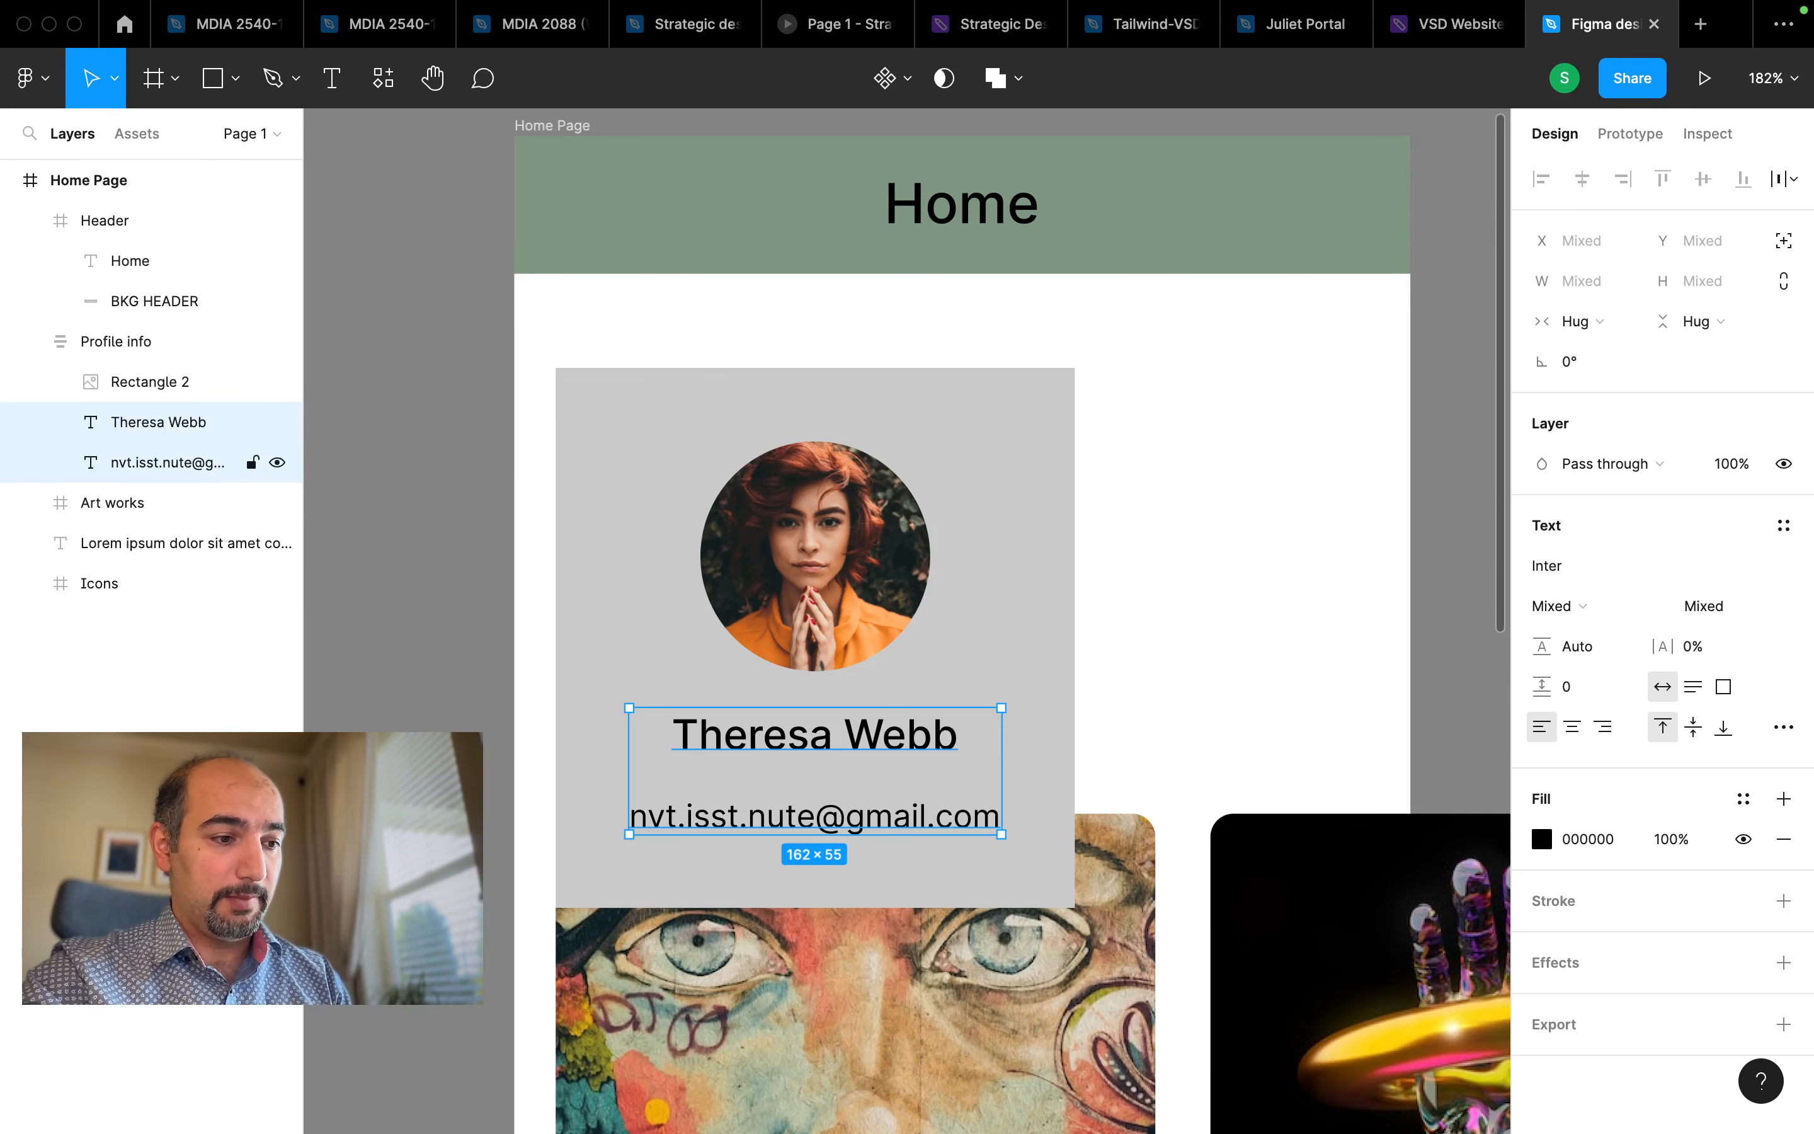
key(shift+a)
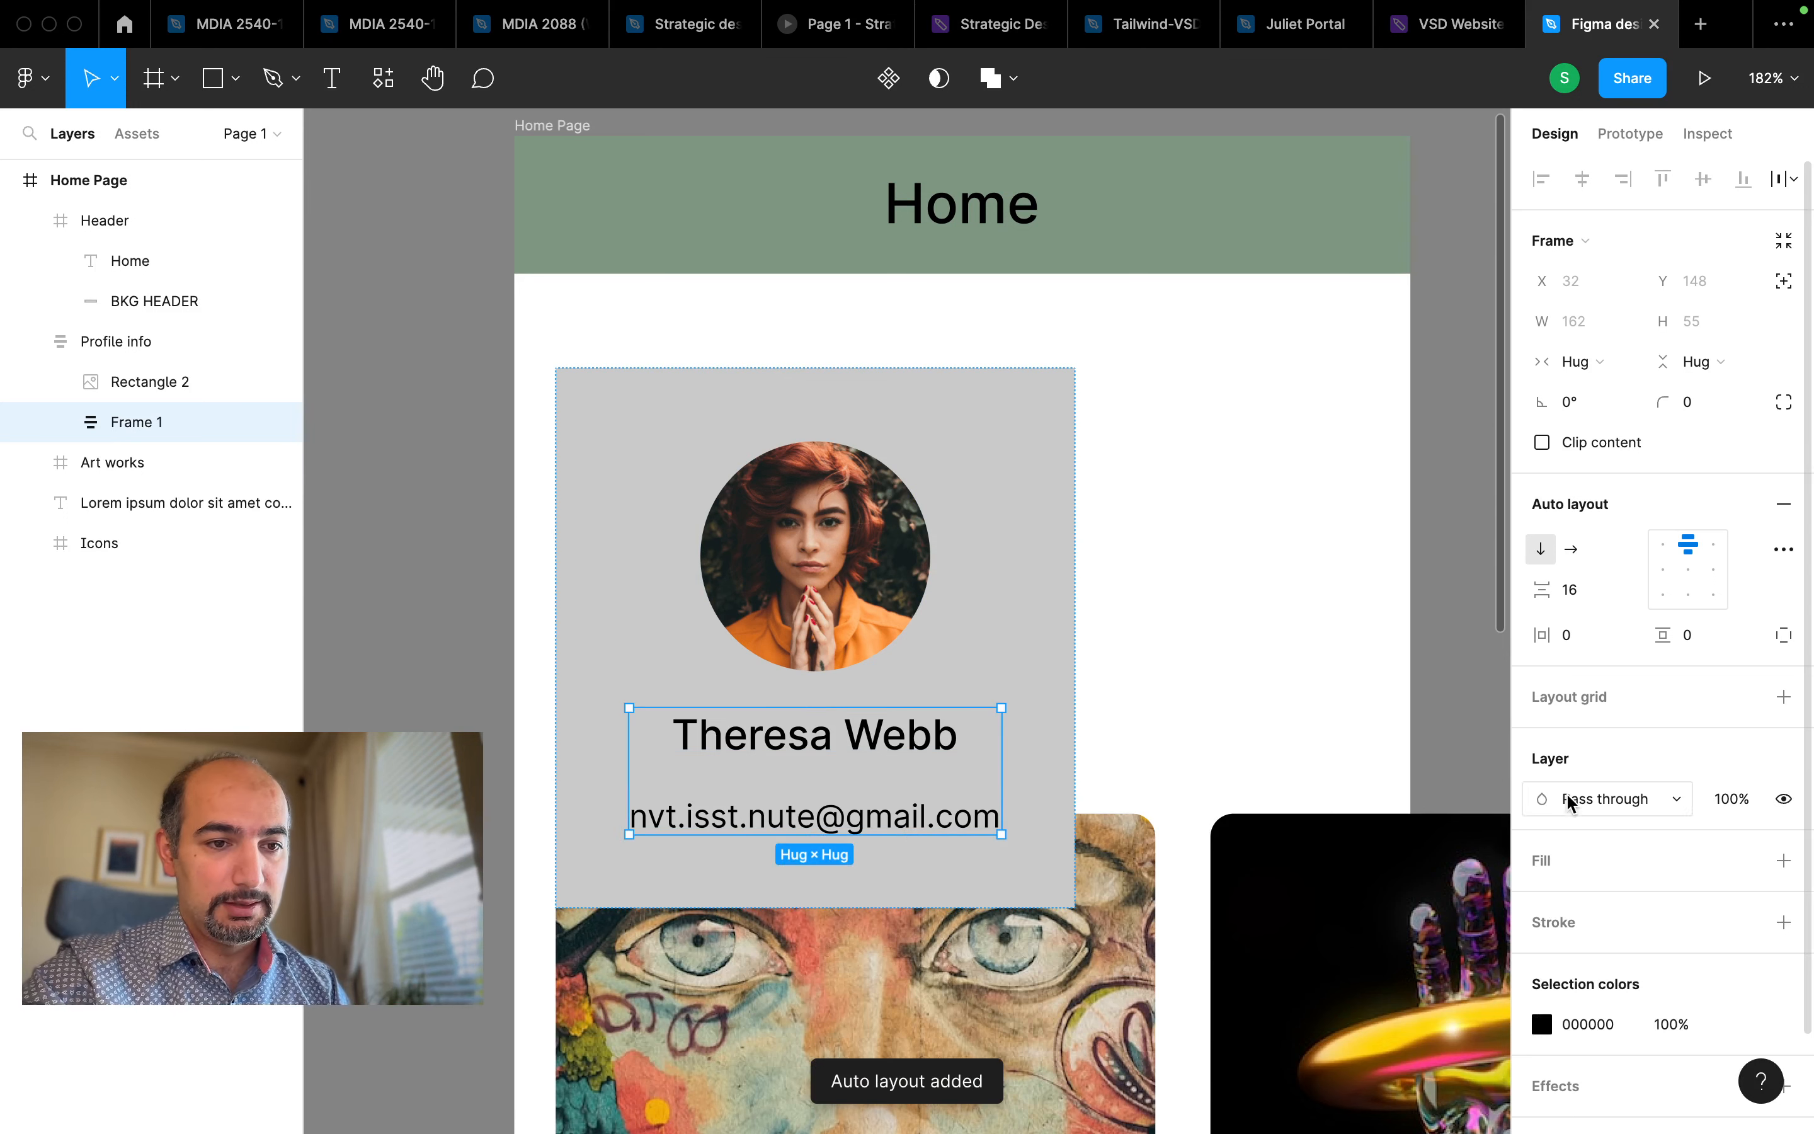
click(1663, 543)
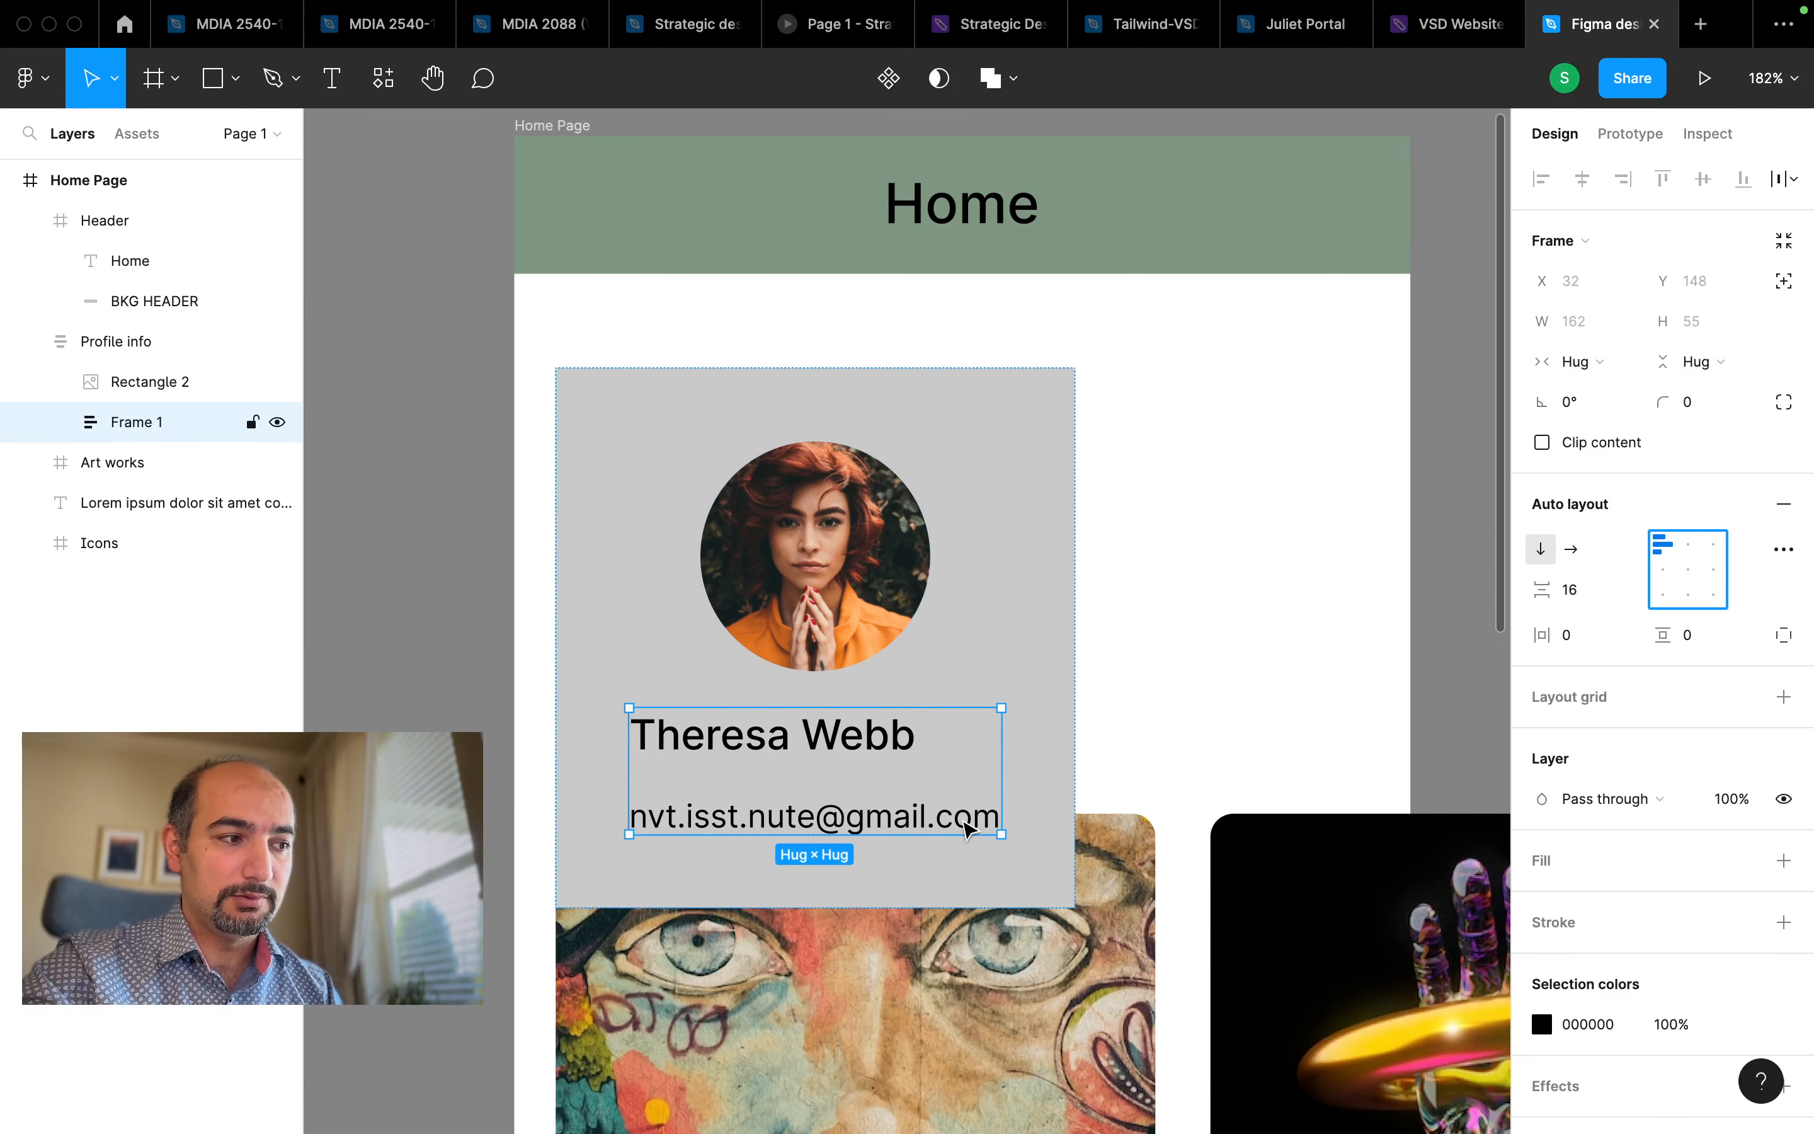
Rename the new auto layout frame holding the name and e-mail as Text
click(60, 422)
double_click(130, 422)
text(Text)
key(Return)
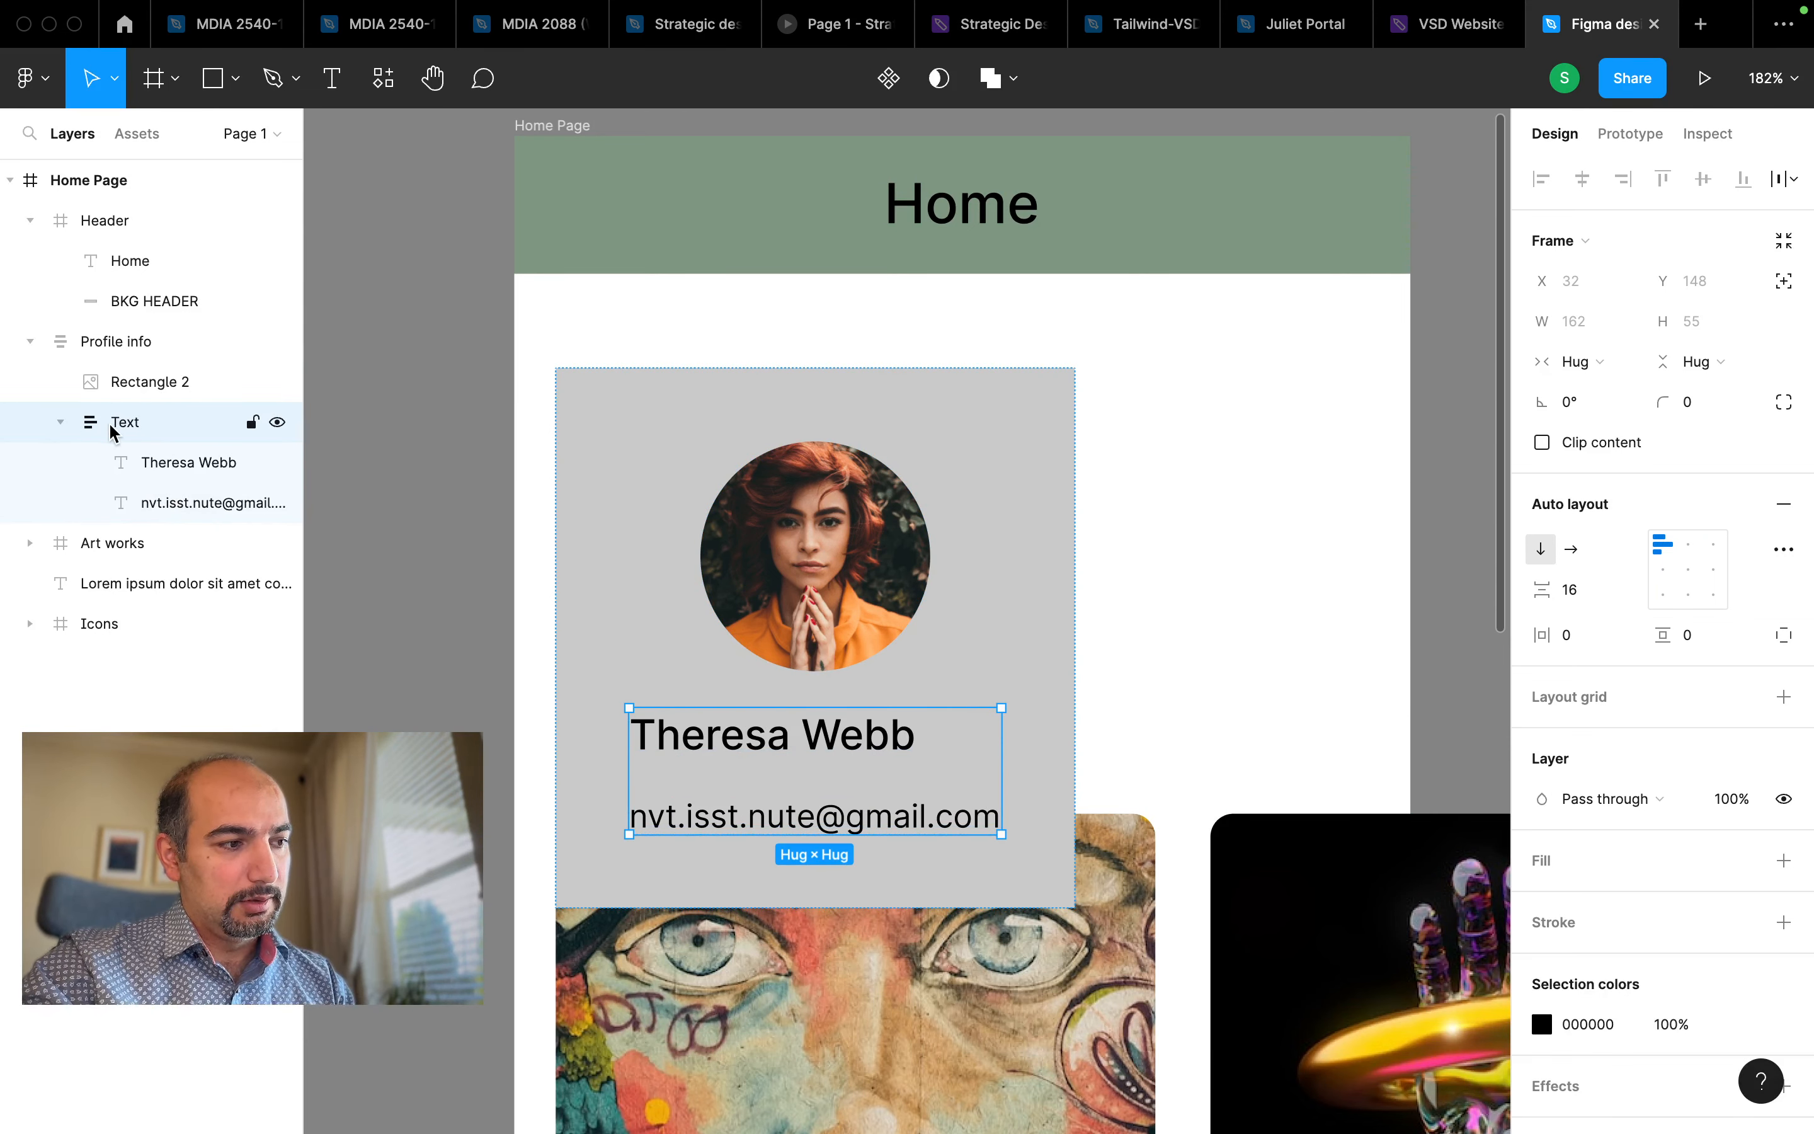
Switch the Profile info auto layout to horizontal direction and align its contents left and vertically centred
click(113, 342)
click(120, 425)
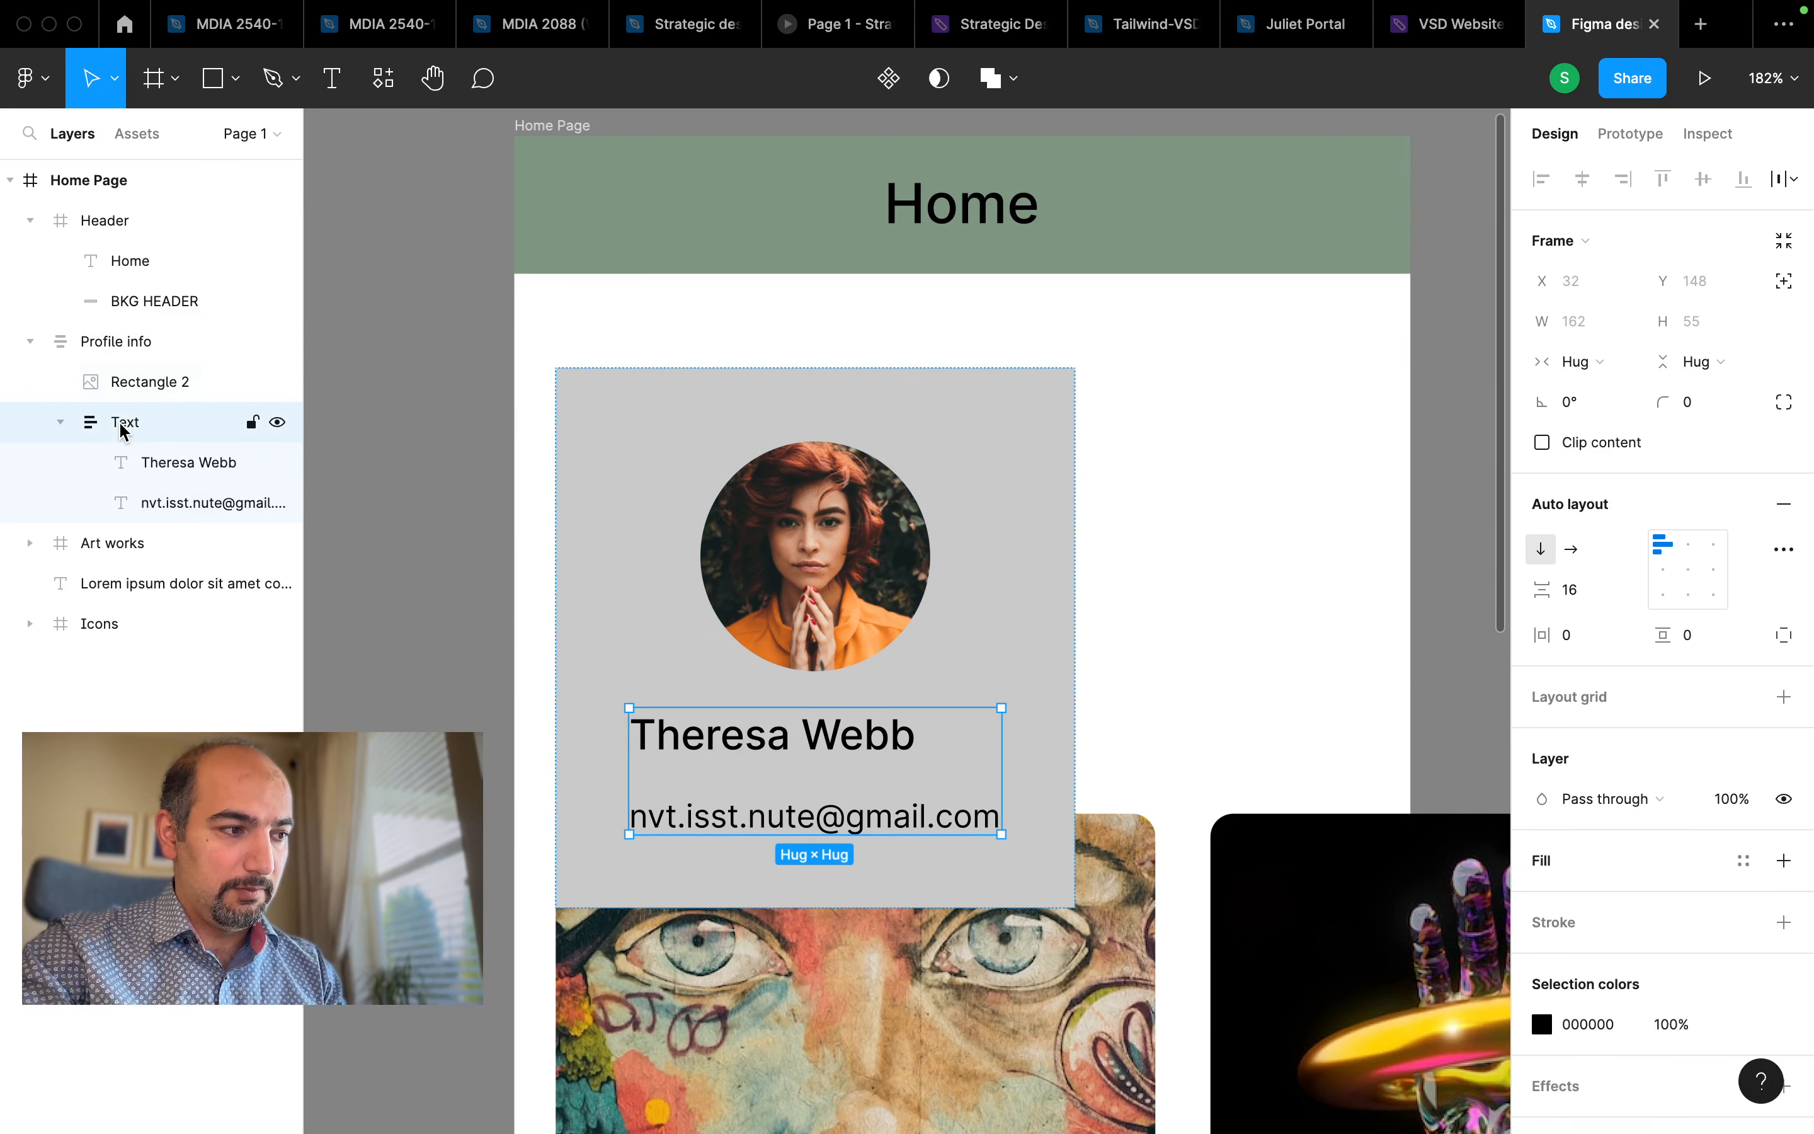
click(127, 349)
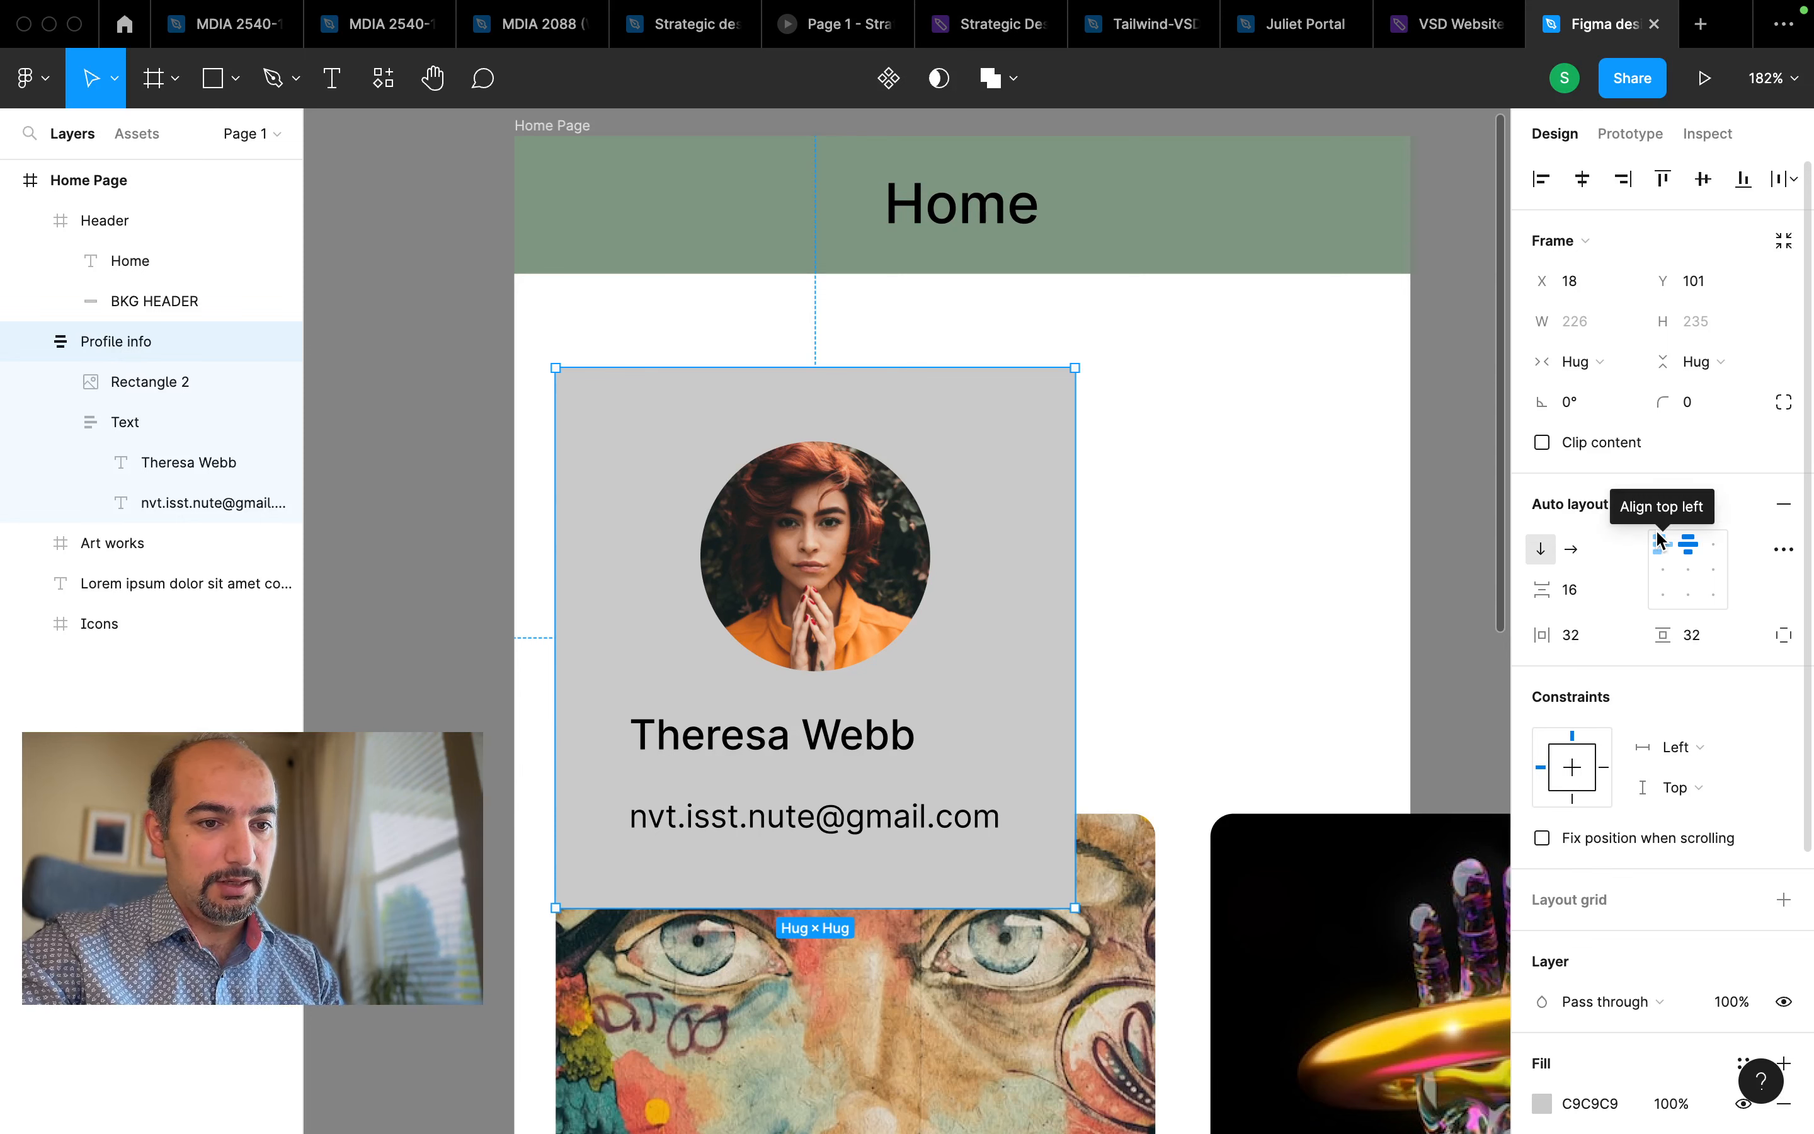
click(1657, 547)
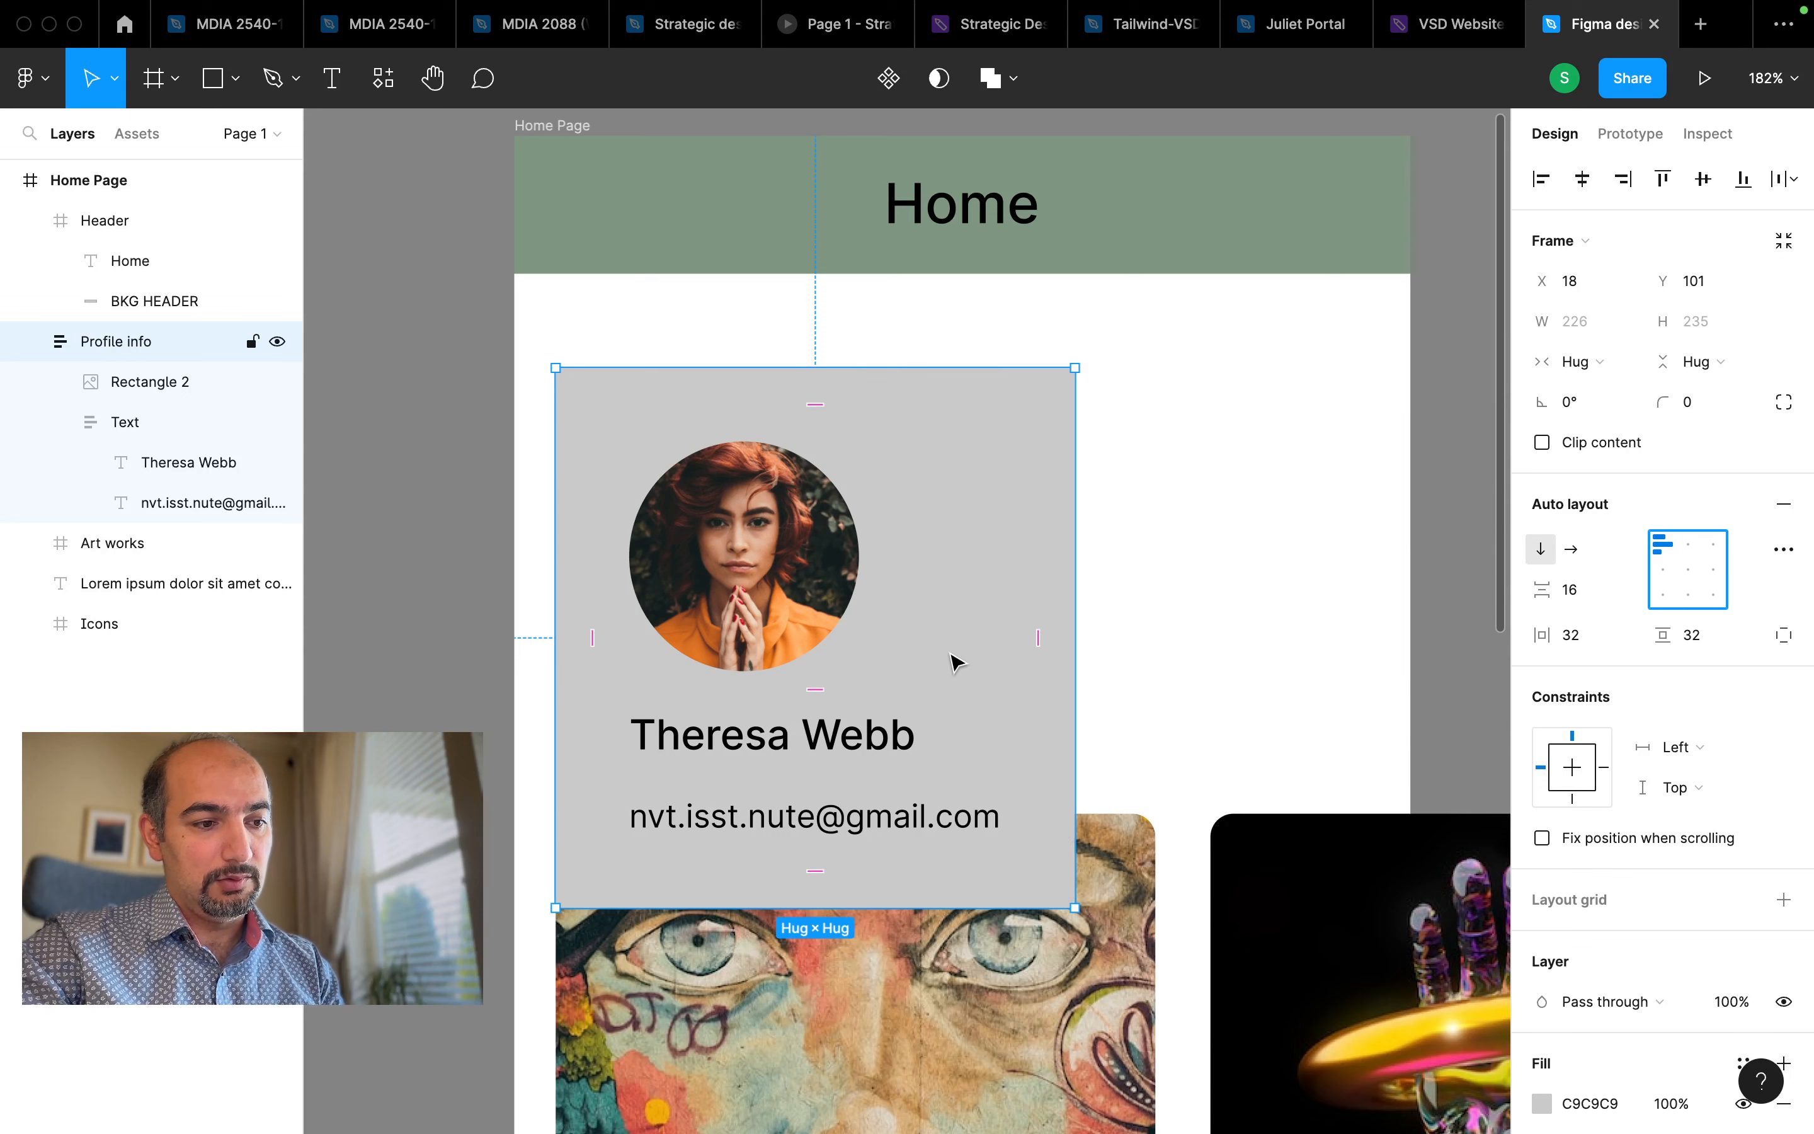
click(1573, 550)
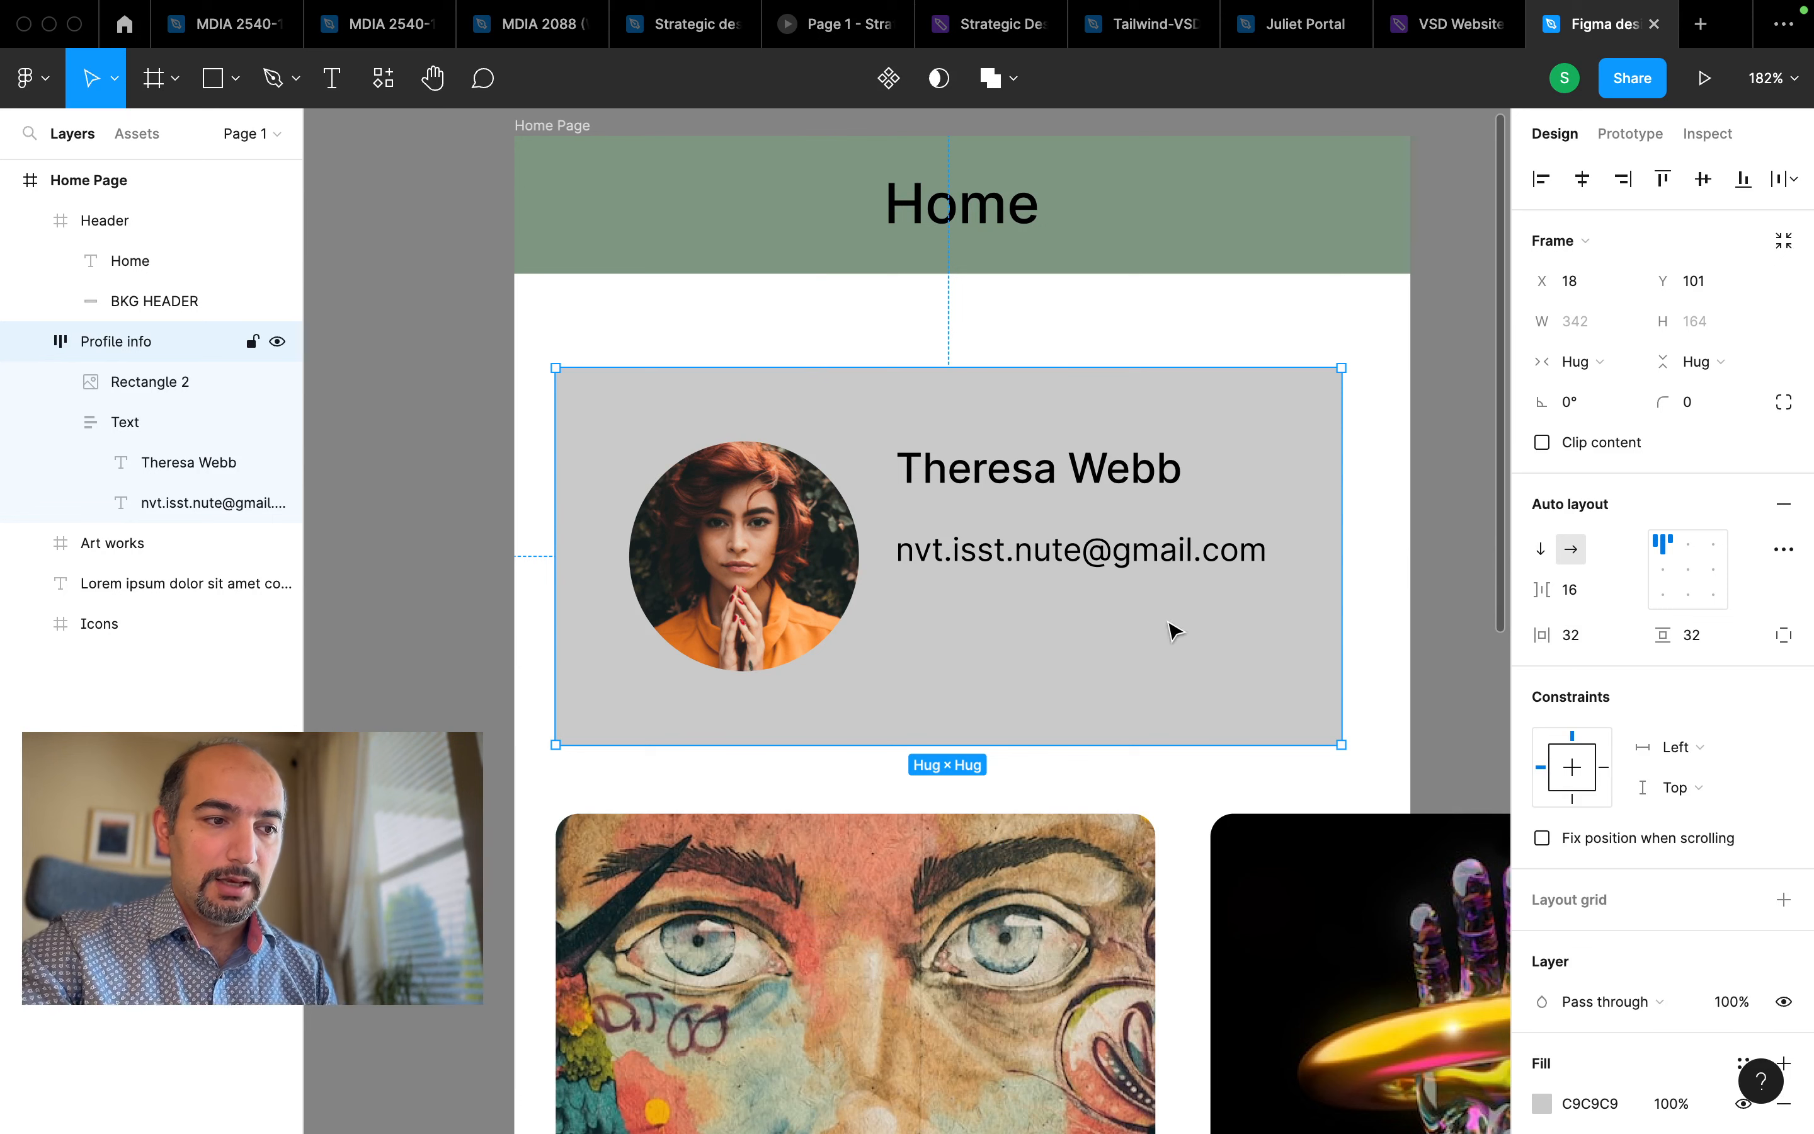
click(1664, 594)
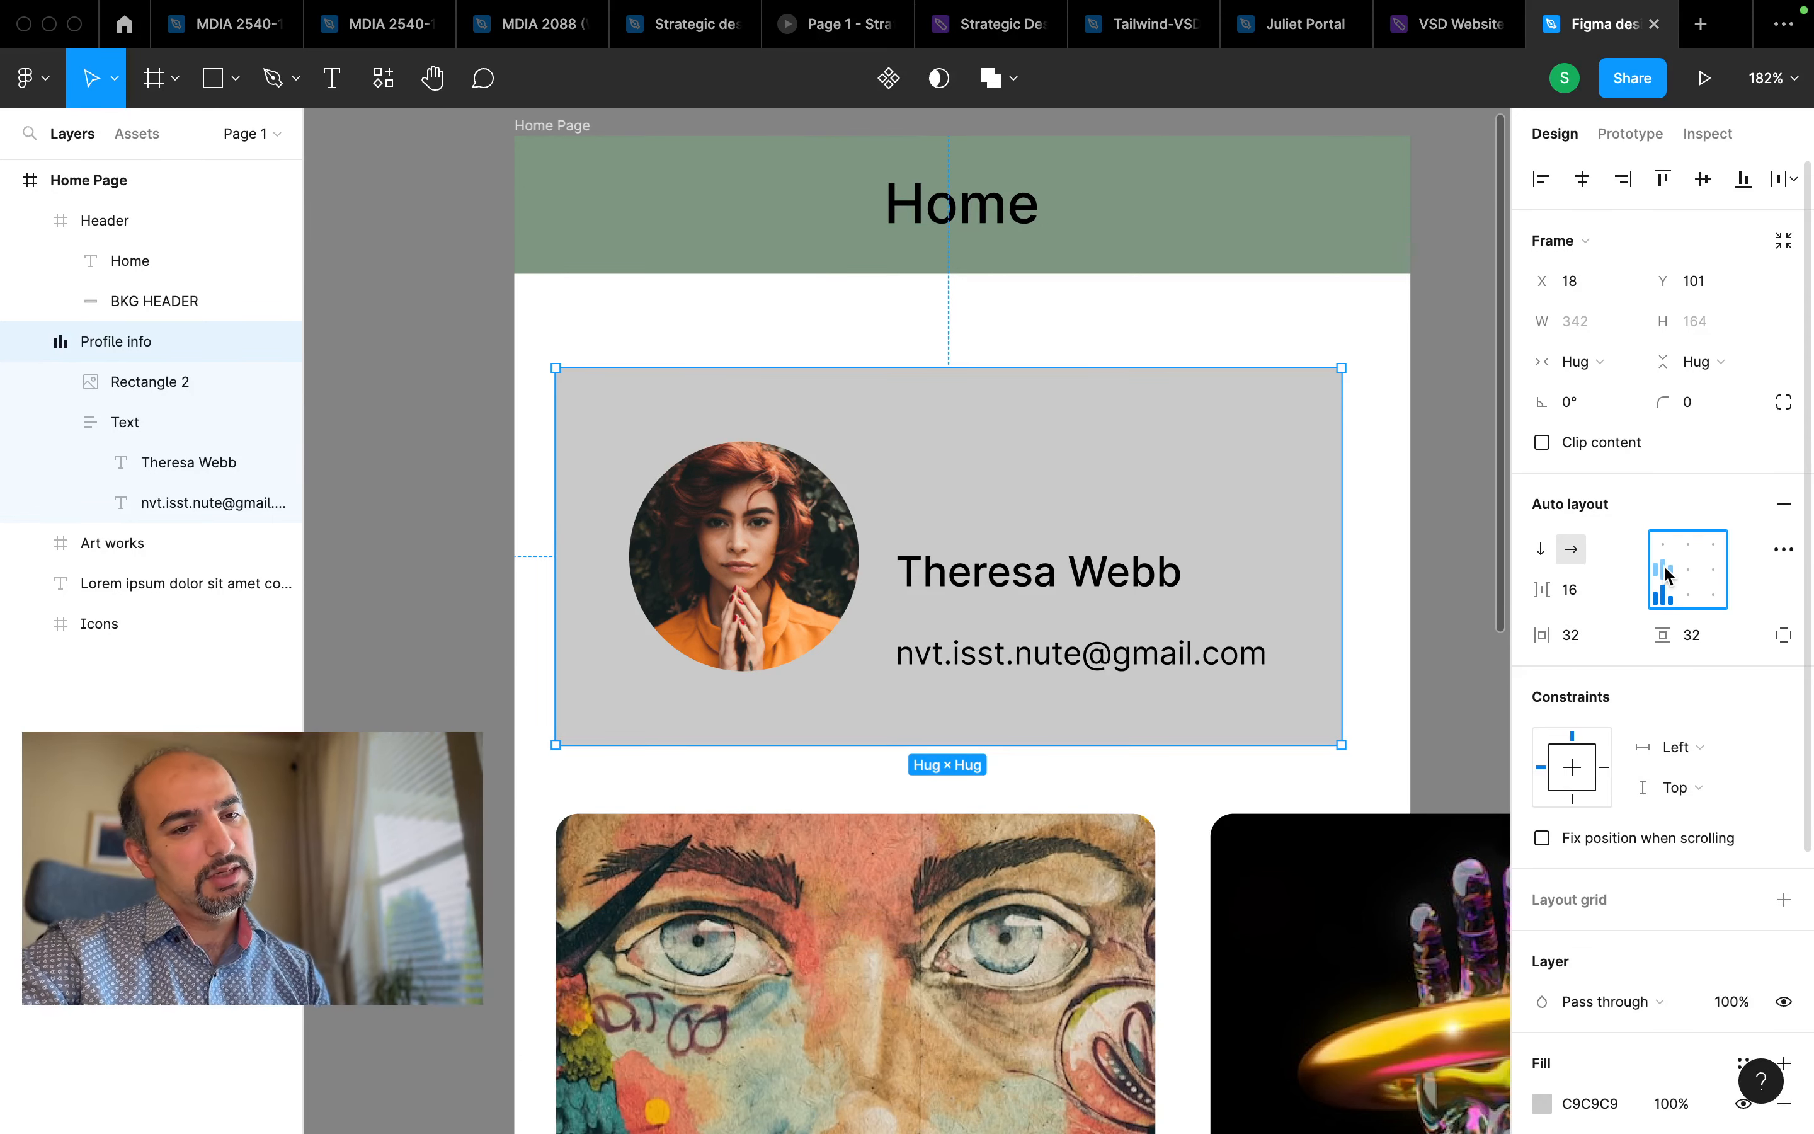
click(1664, 574)
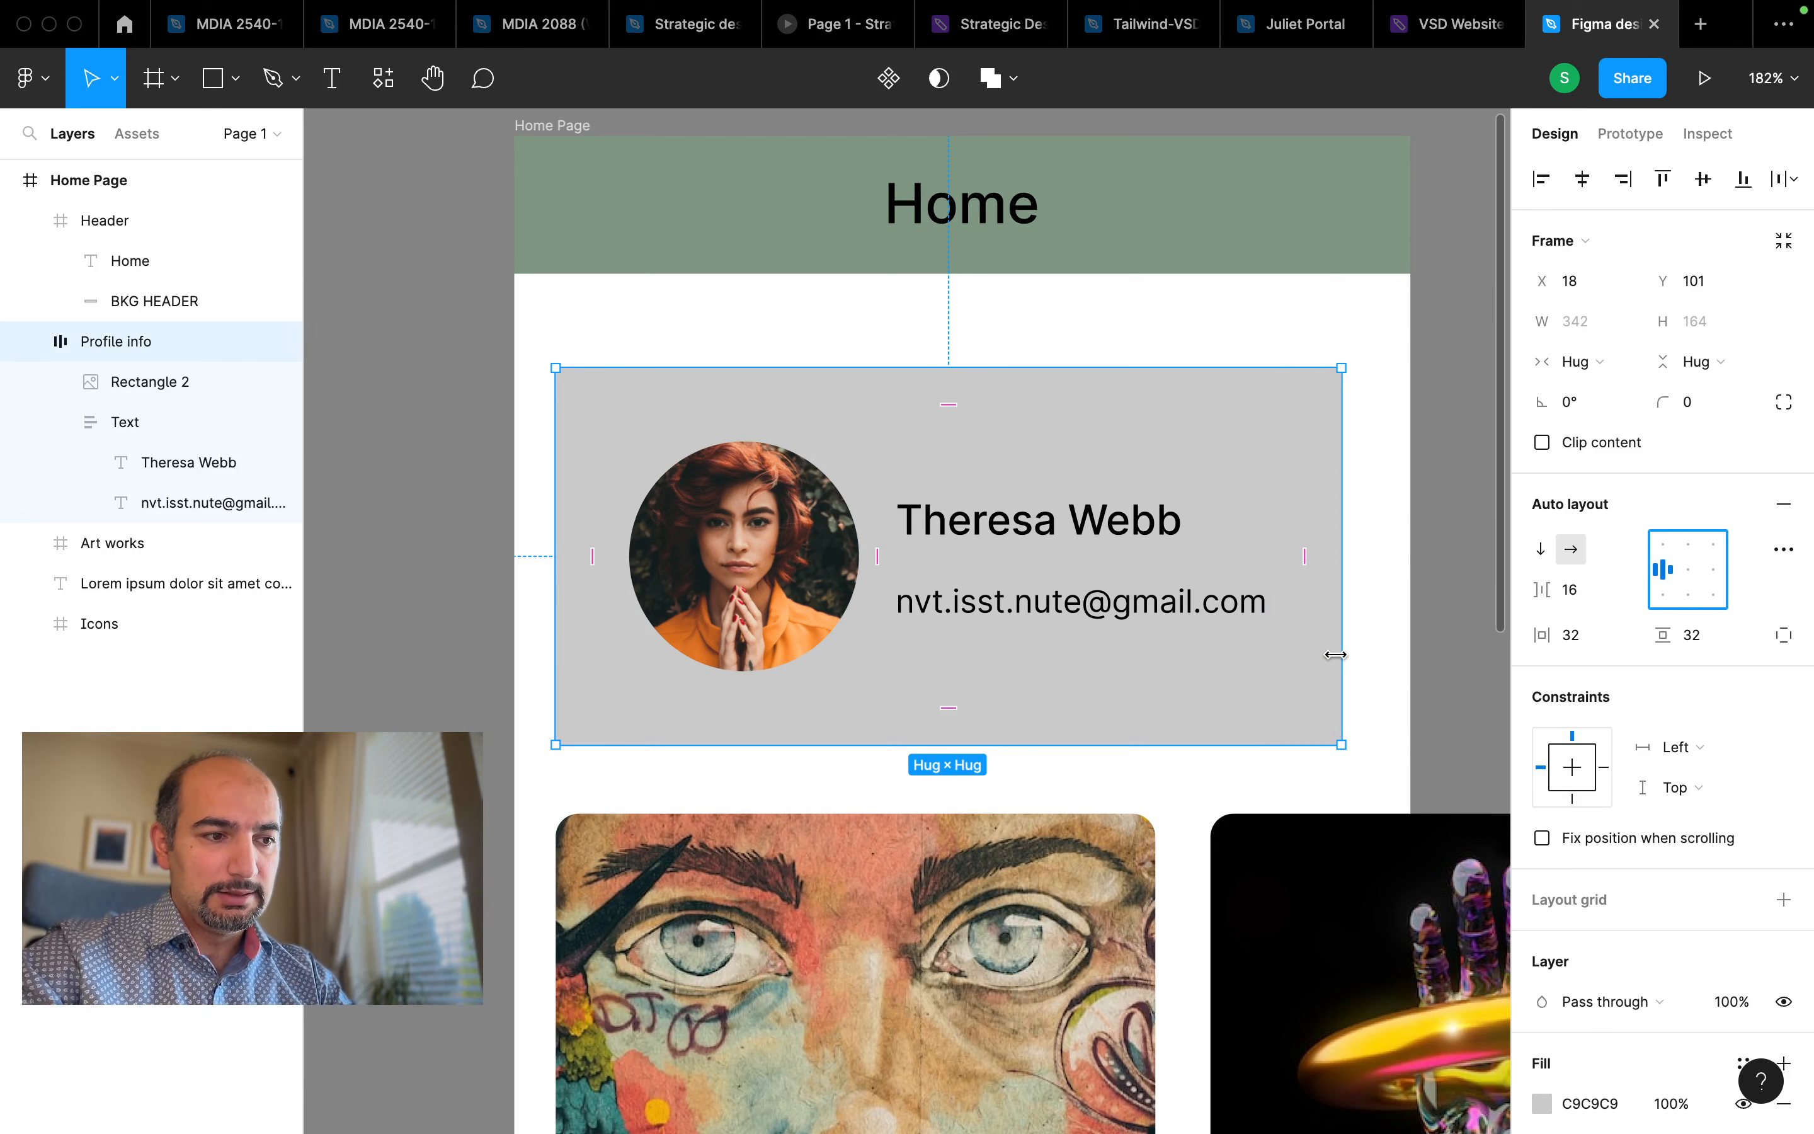
Set the horizontal padding of the Profile info auto layout to 16
scroll(1283, 689, down, 3)
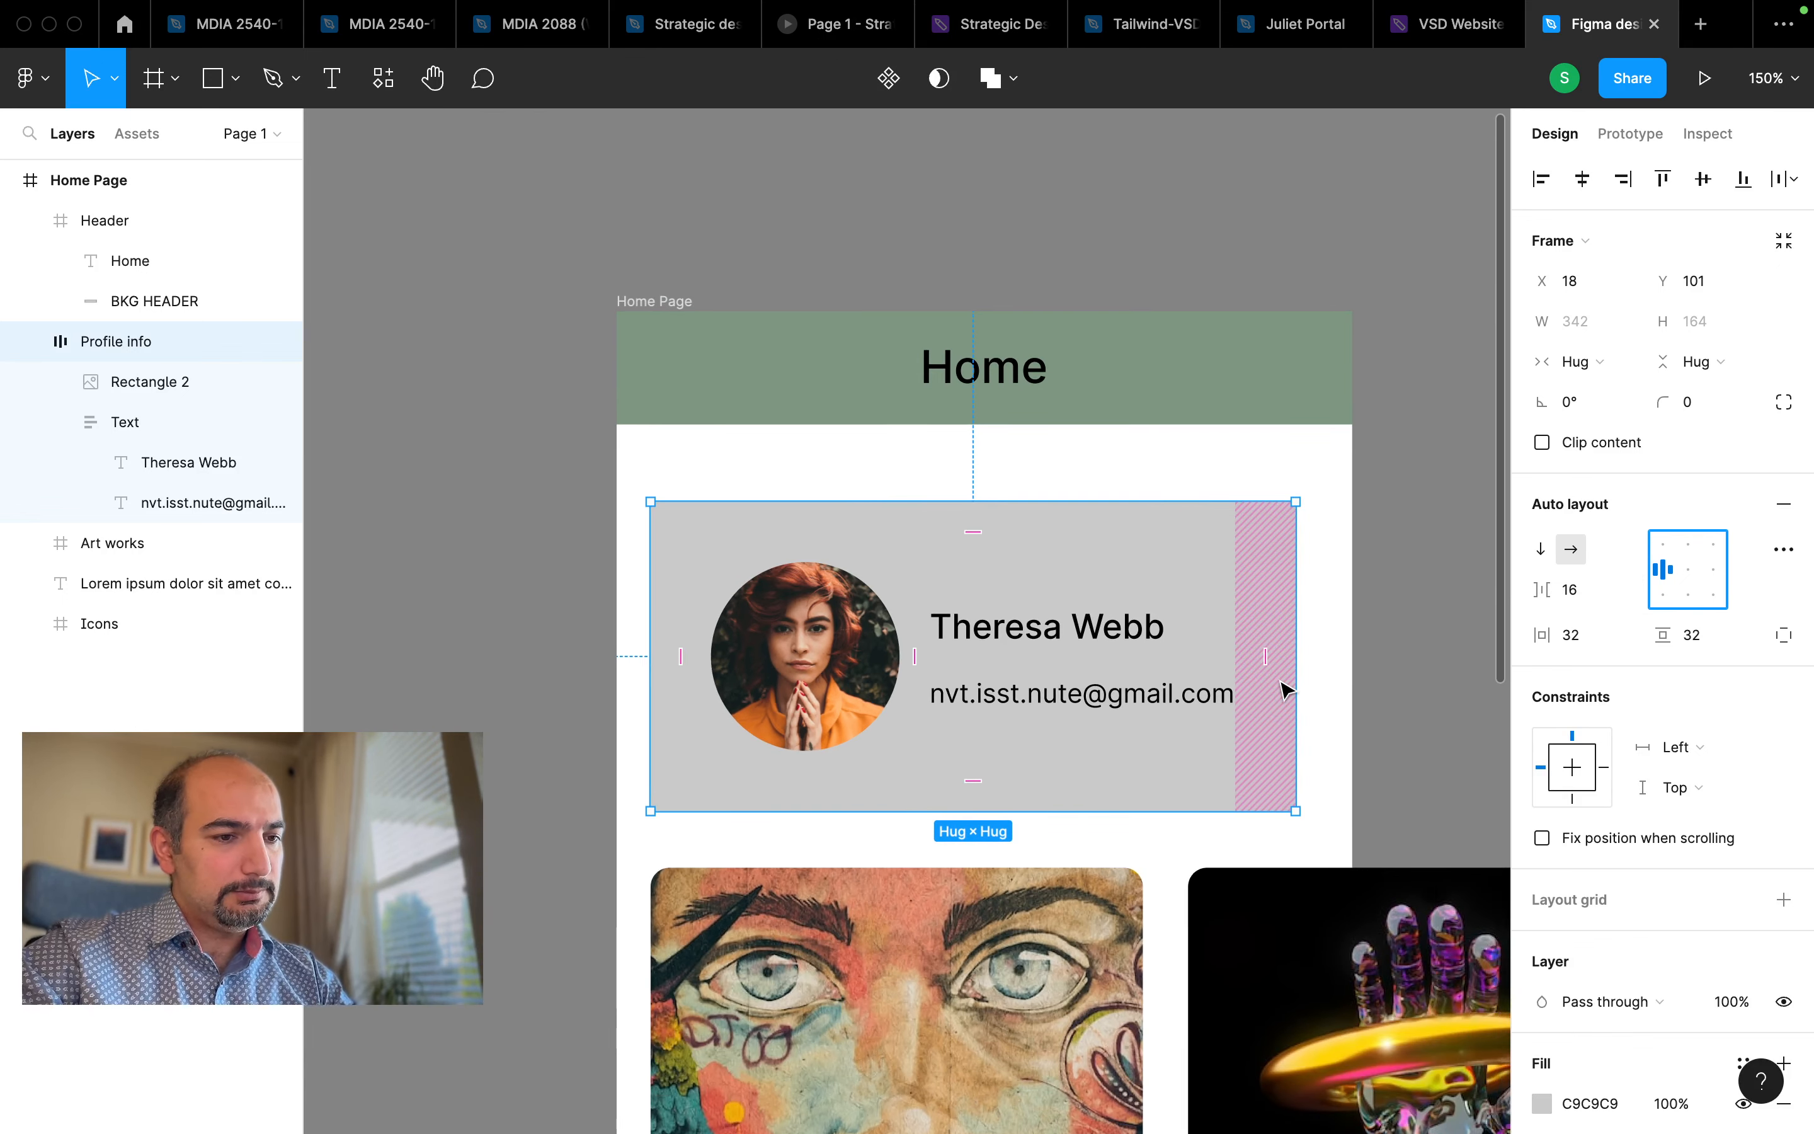
click(1574, 639)
text(1)
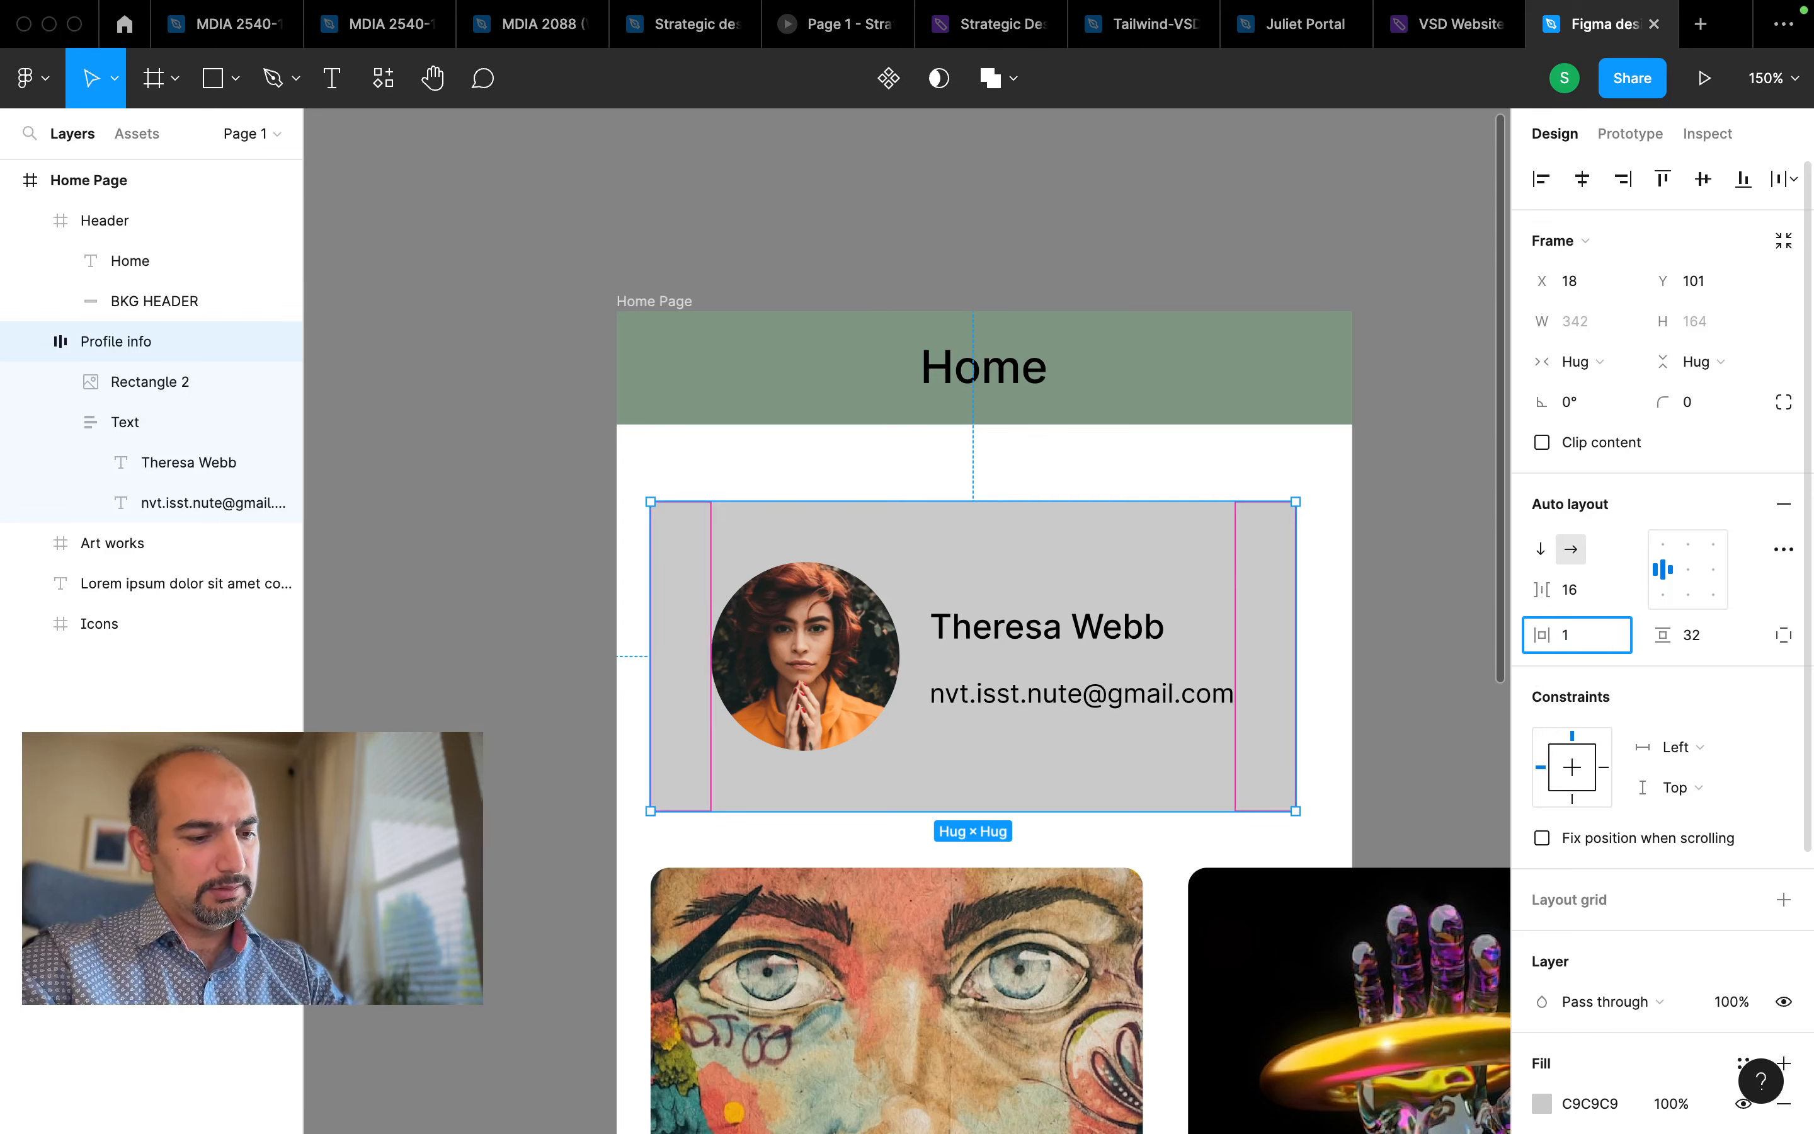
text(6)
key(Return)
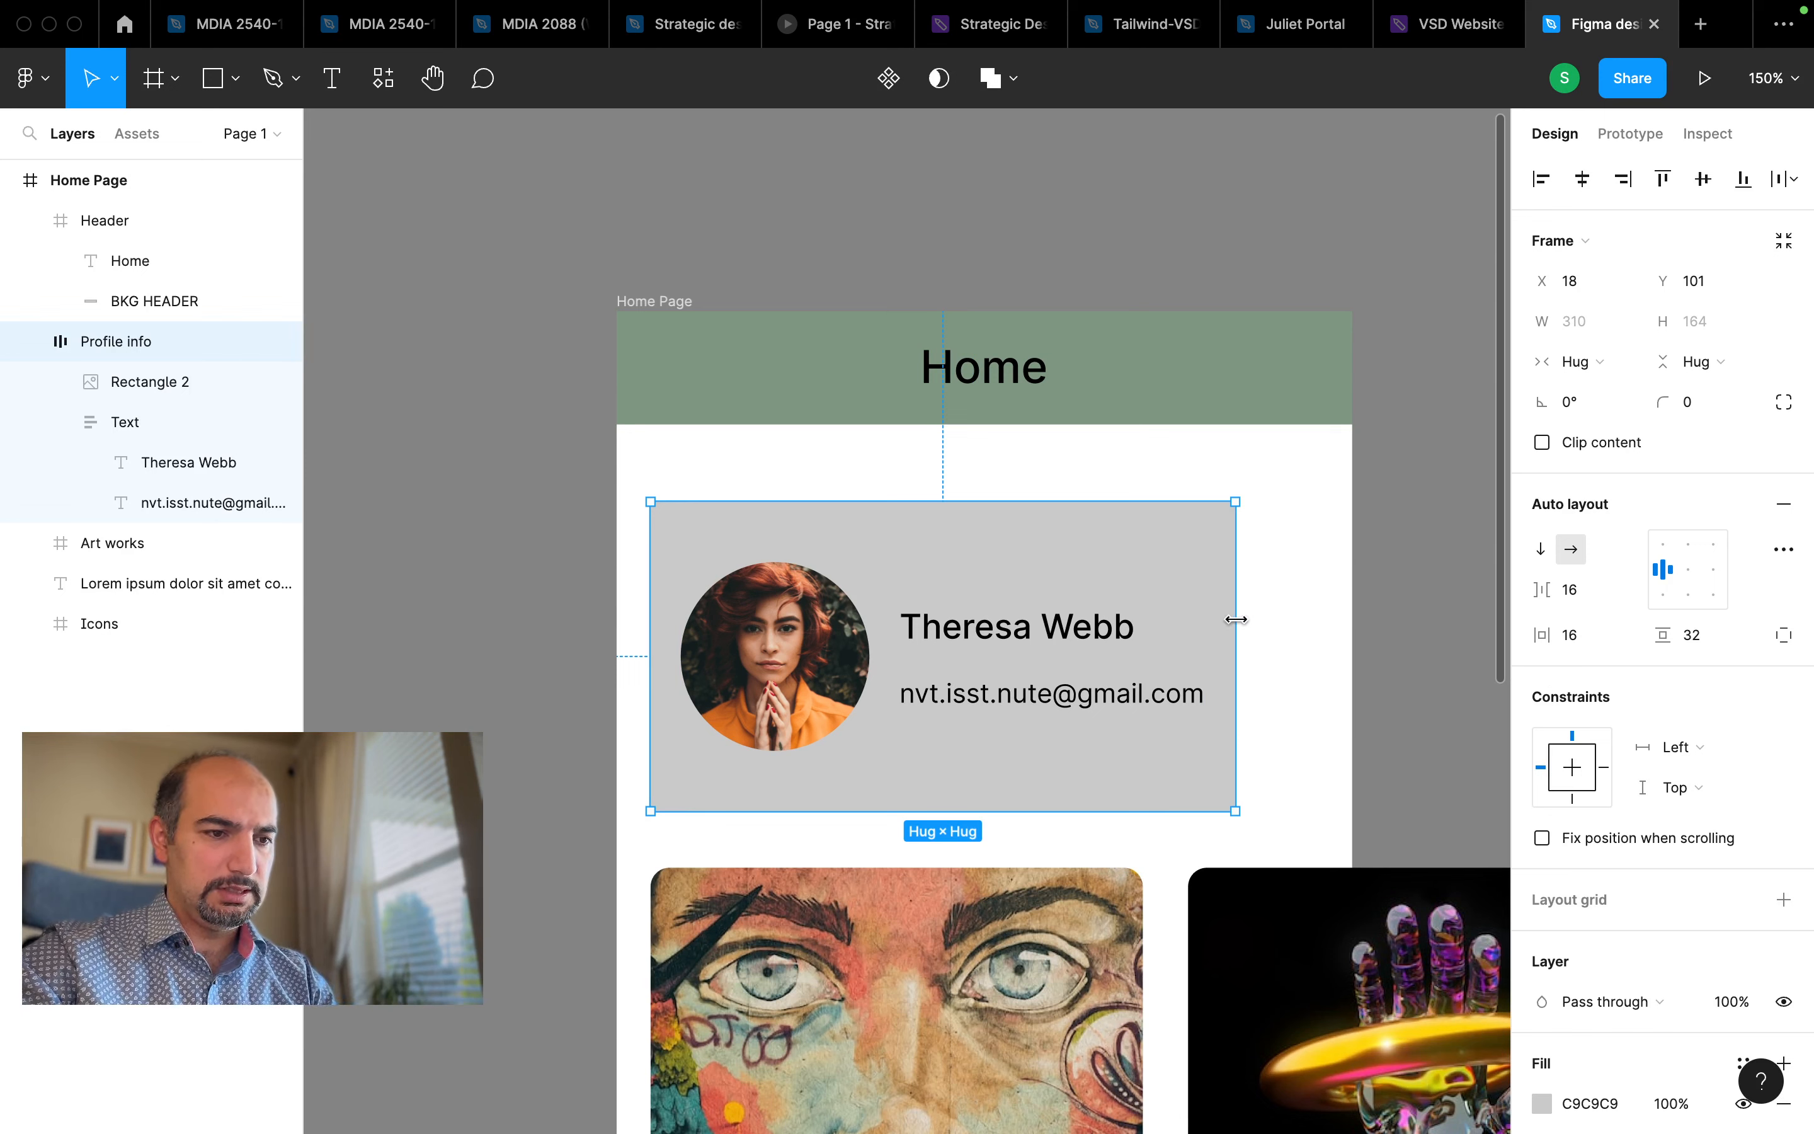
Try a fixed width of 180 on the Profile info frame, then return its horizontal resizing to hug contents
drag(1235, 619, 989, 595)
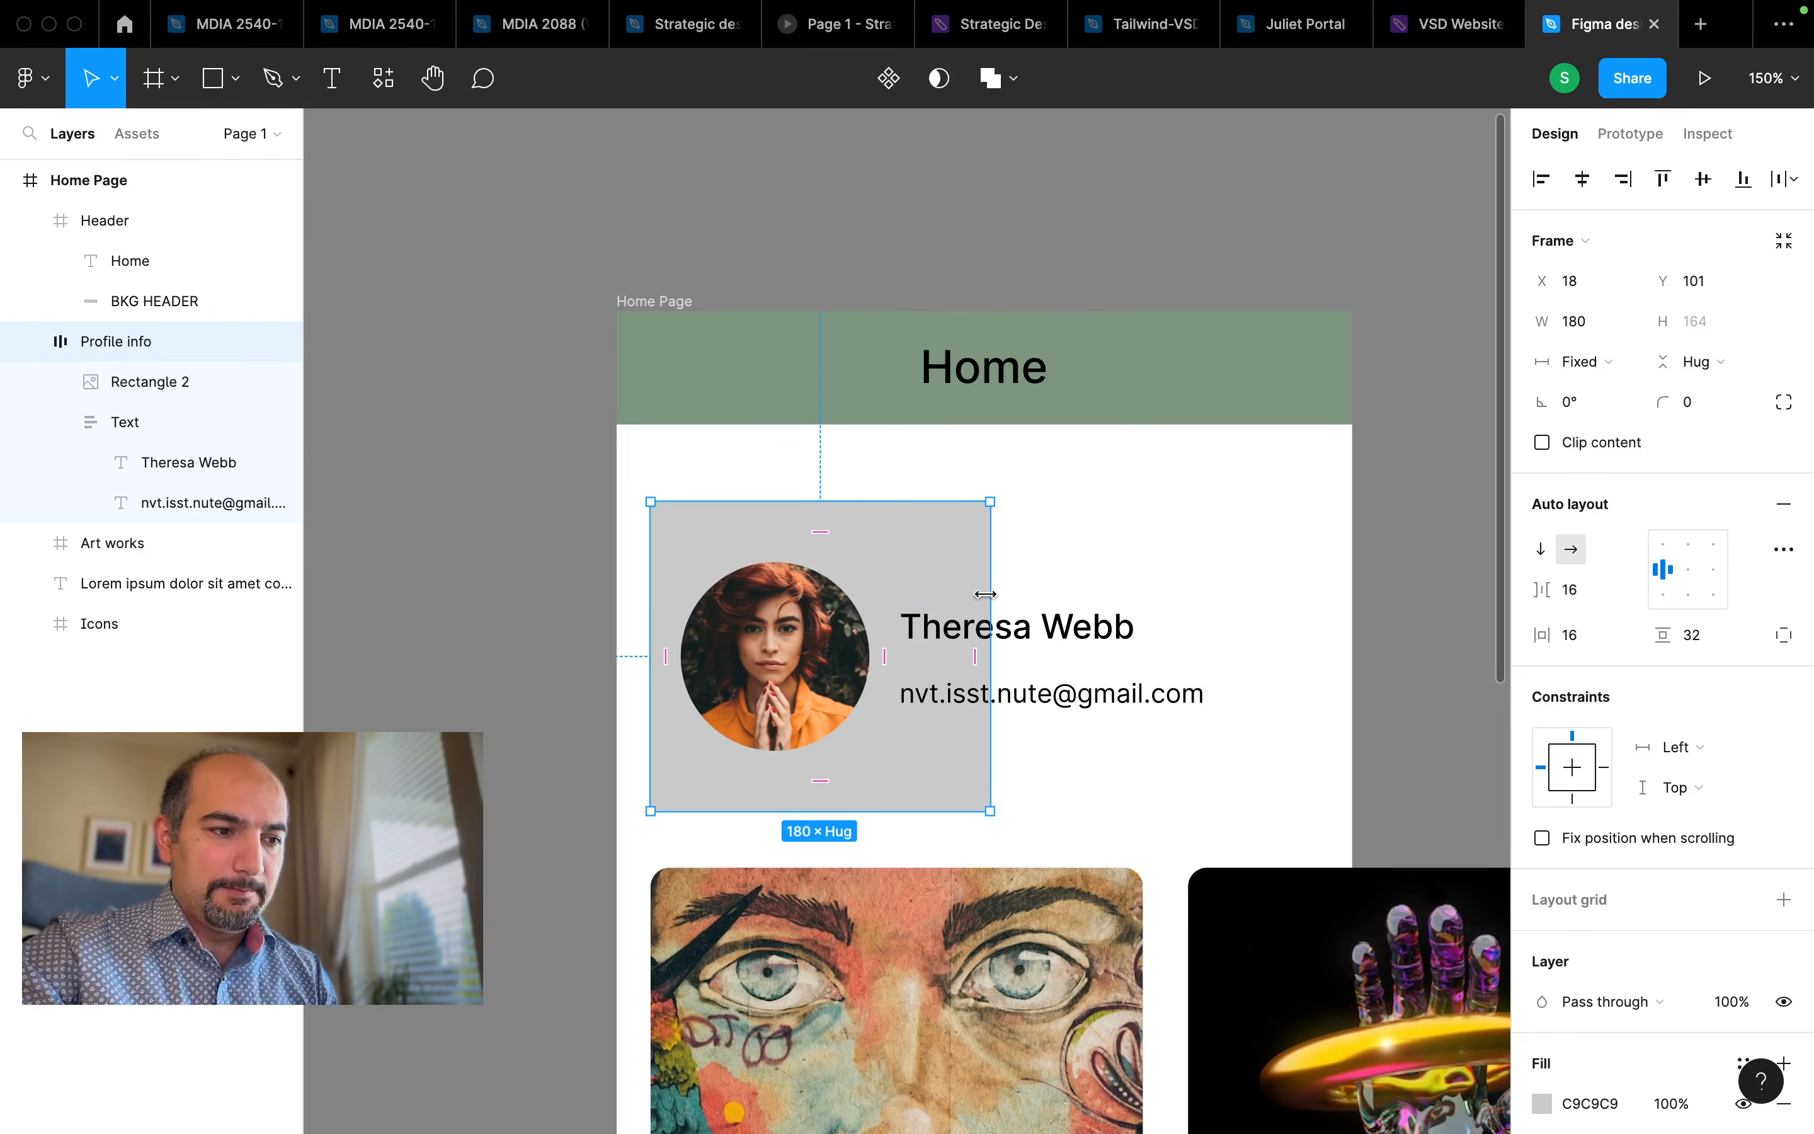
drag(990, 600, 1234, 621)
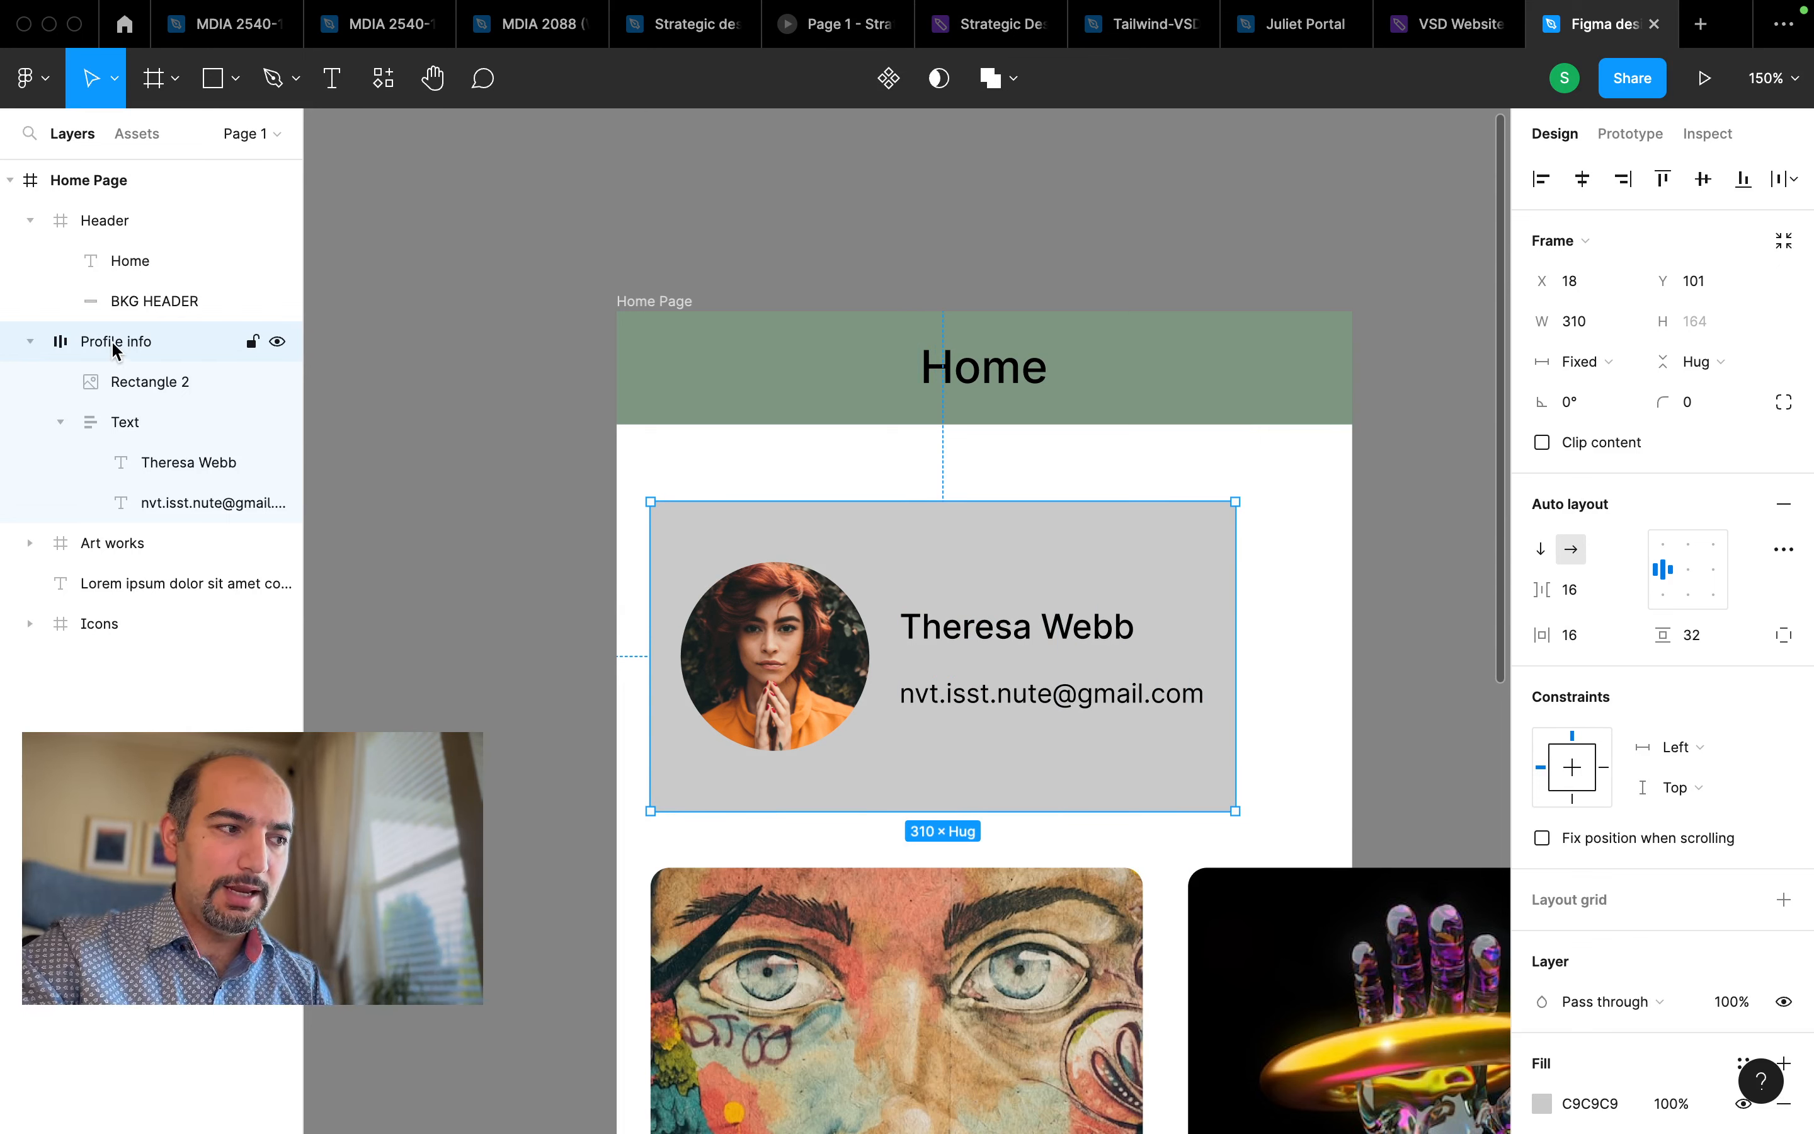
click(31, 221)
click(30, 263)
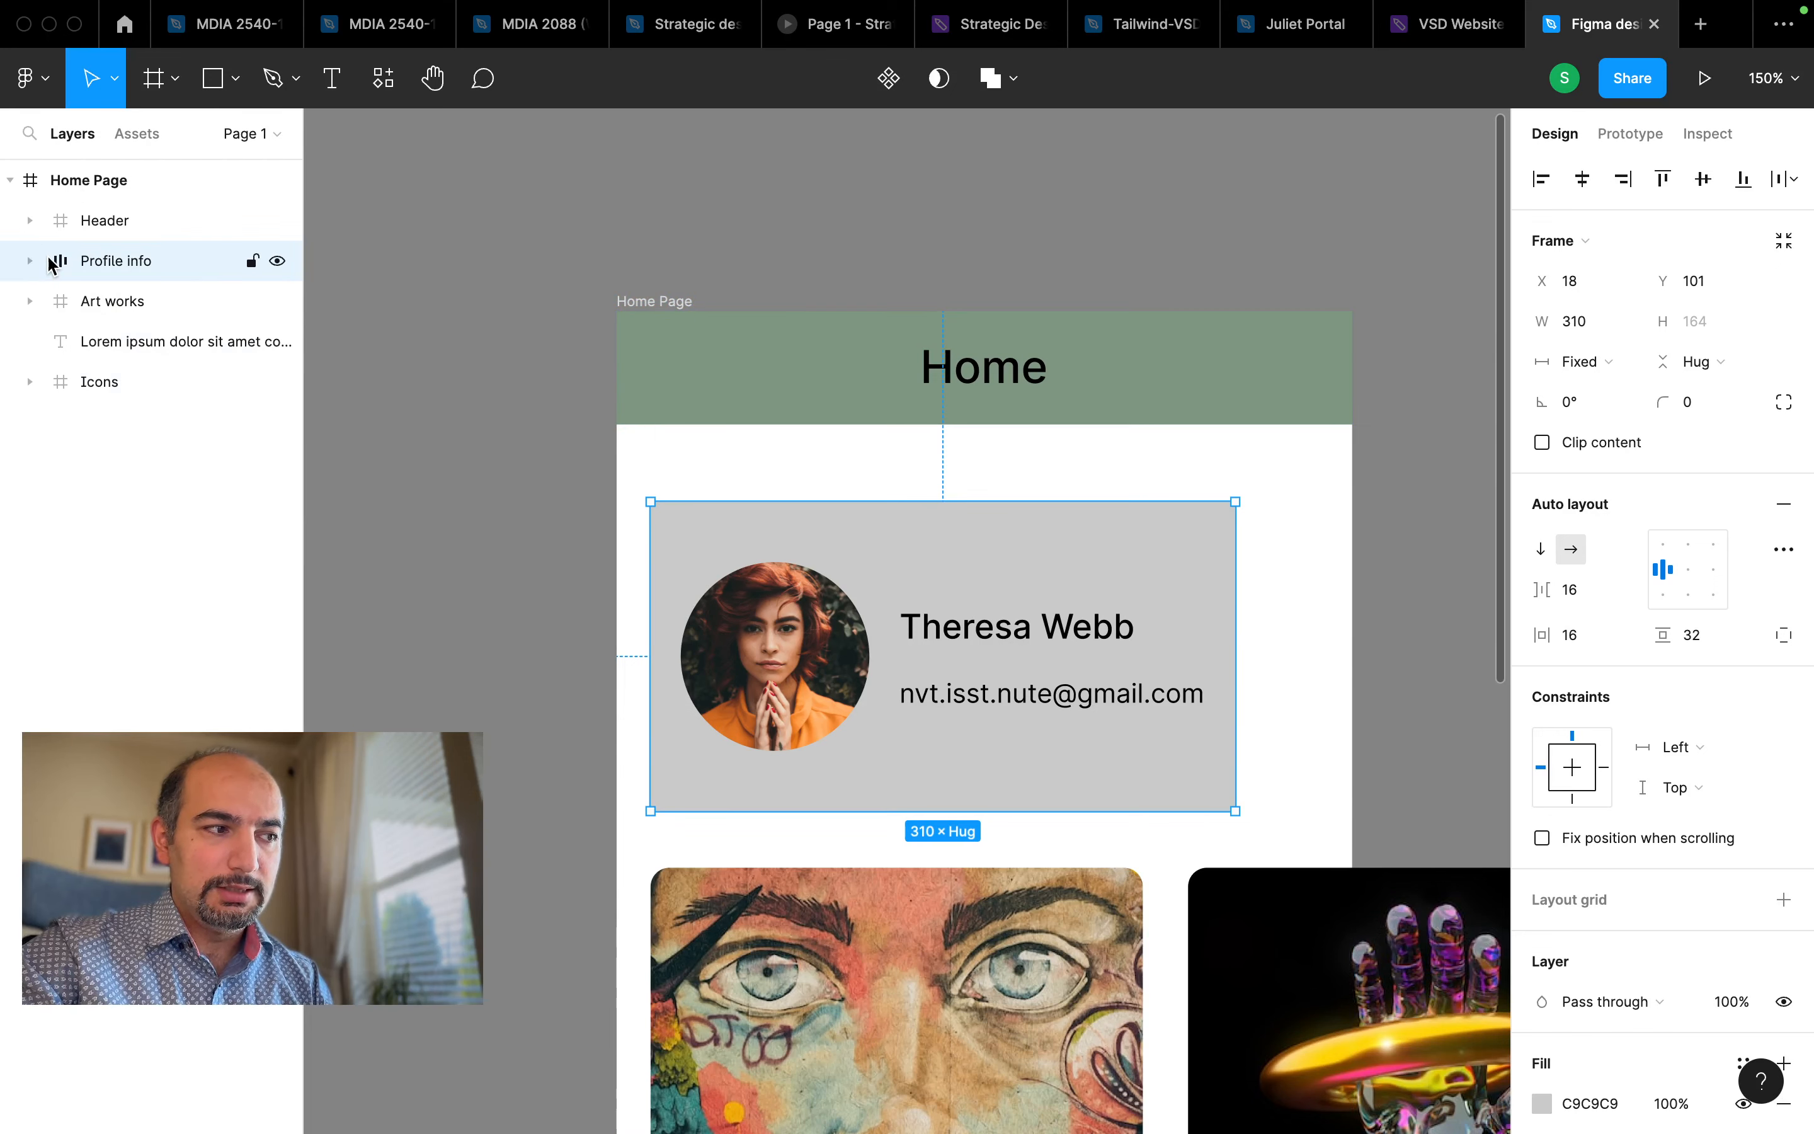
click(1597, 373)
click(1608, 388)
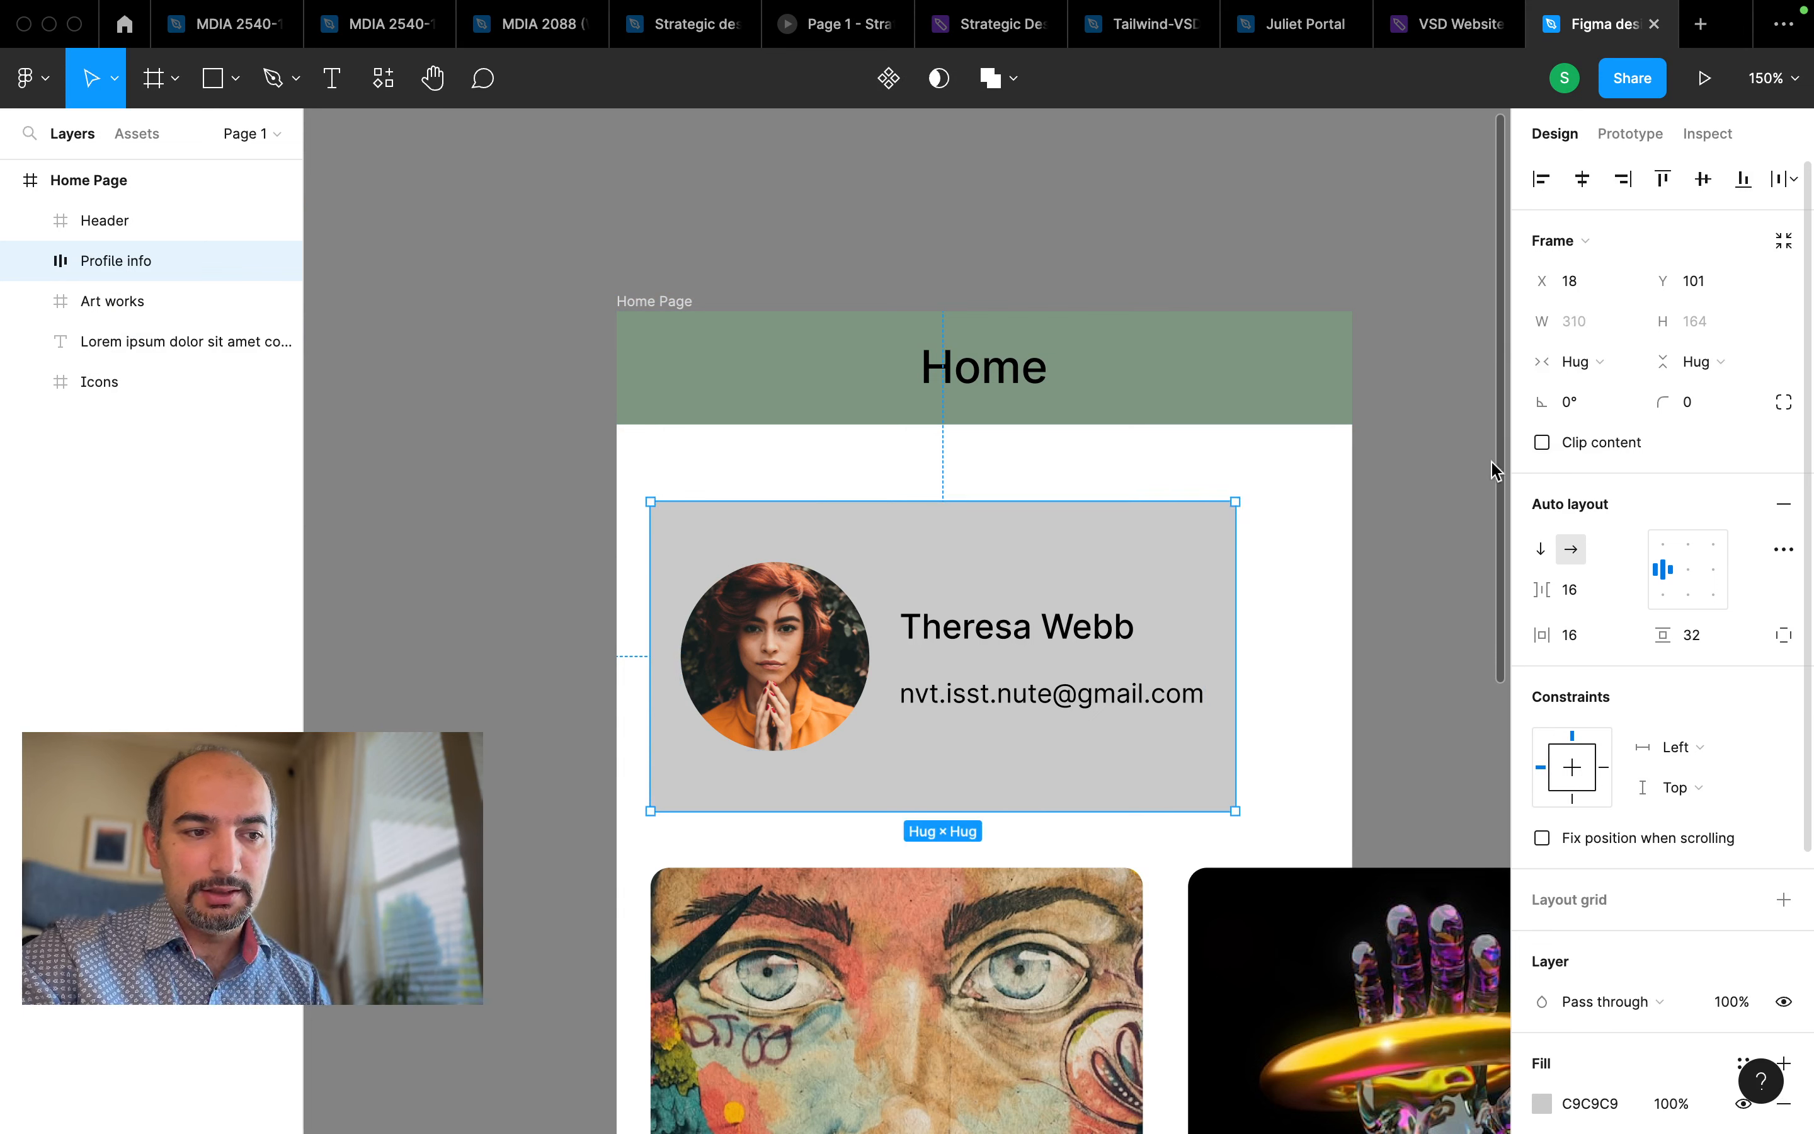
click(1735, 369)
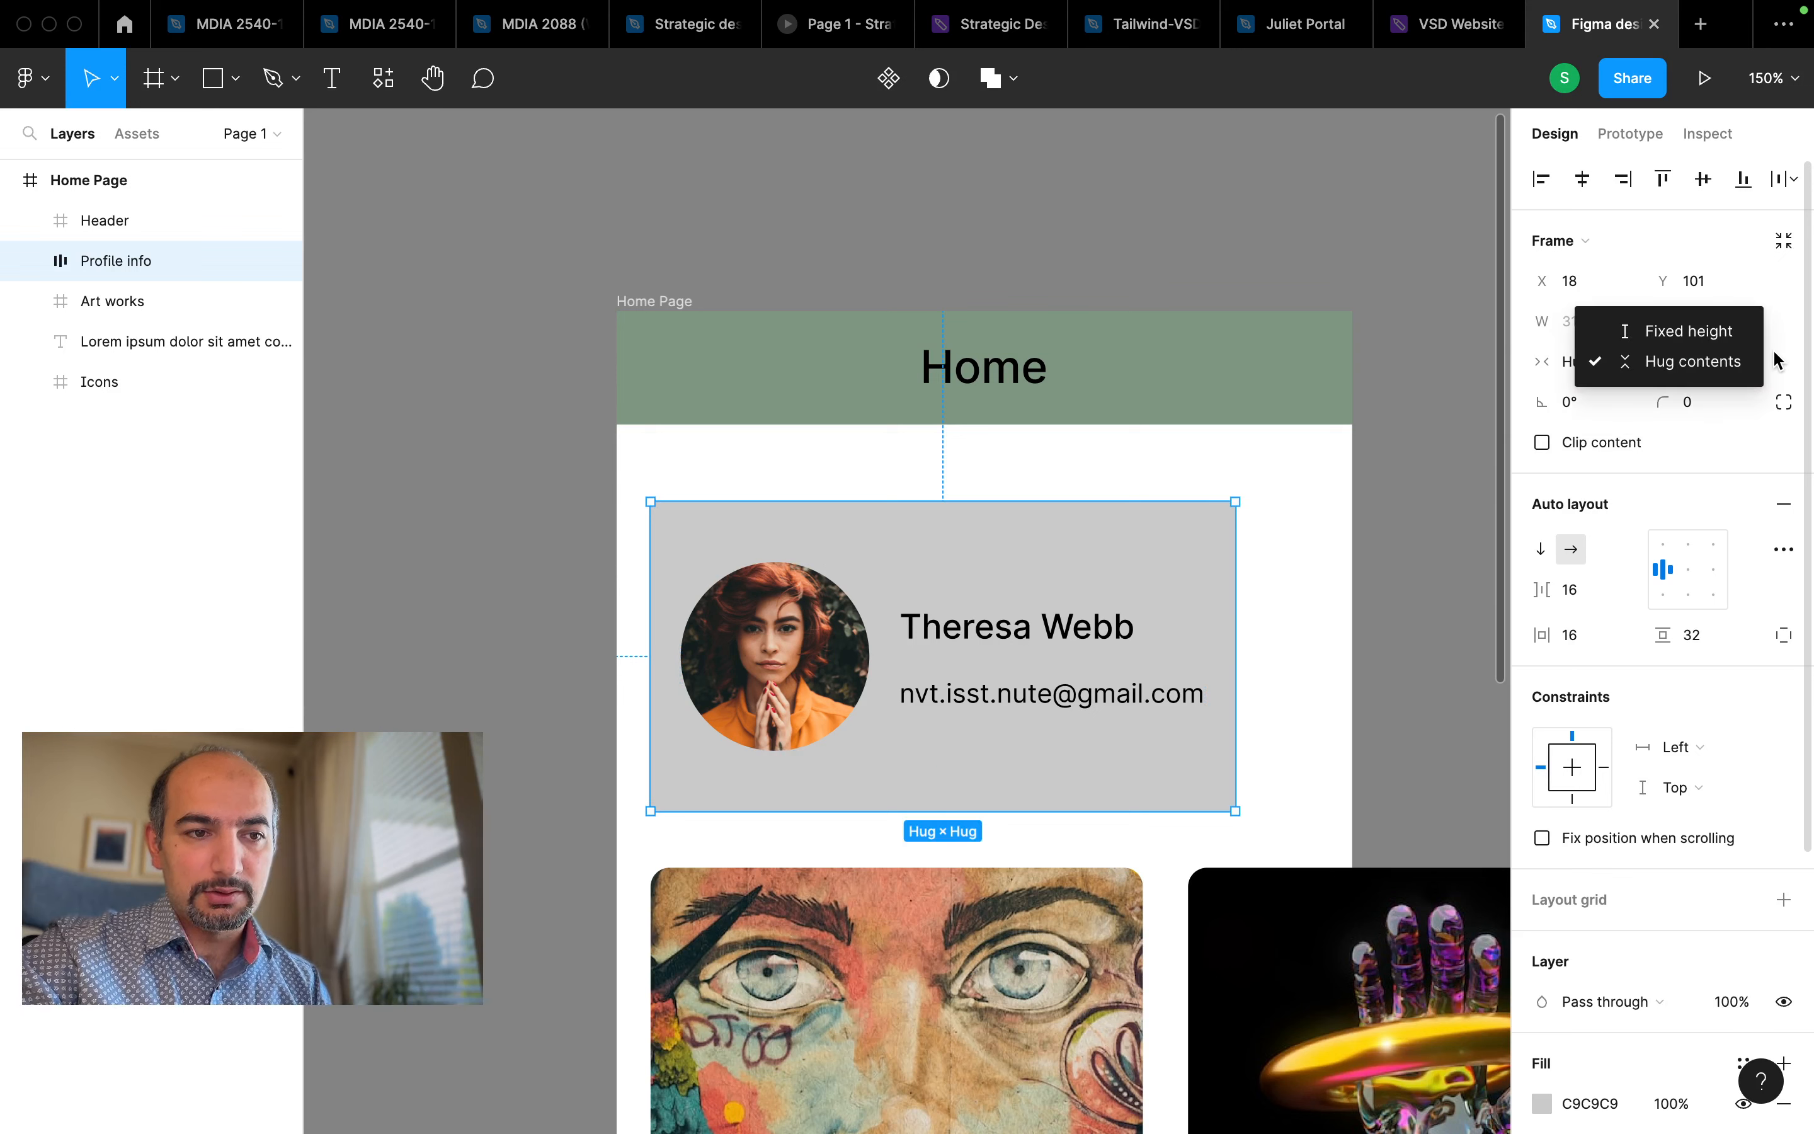
click(1775, 358)
click(1617, 363)
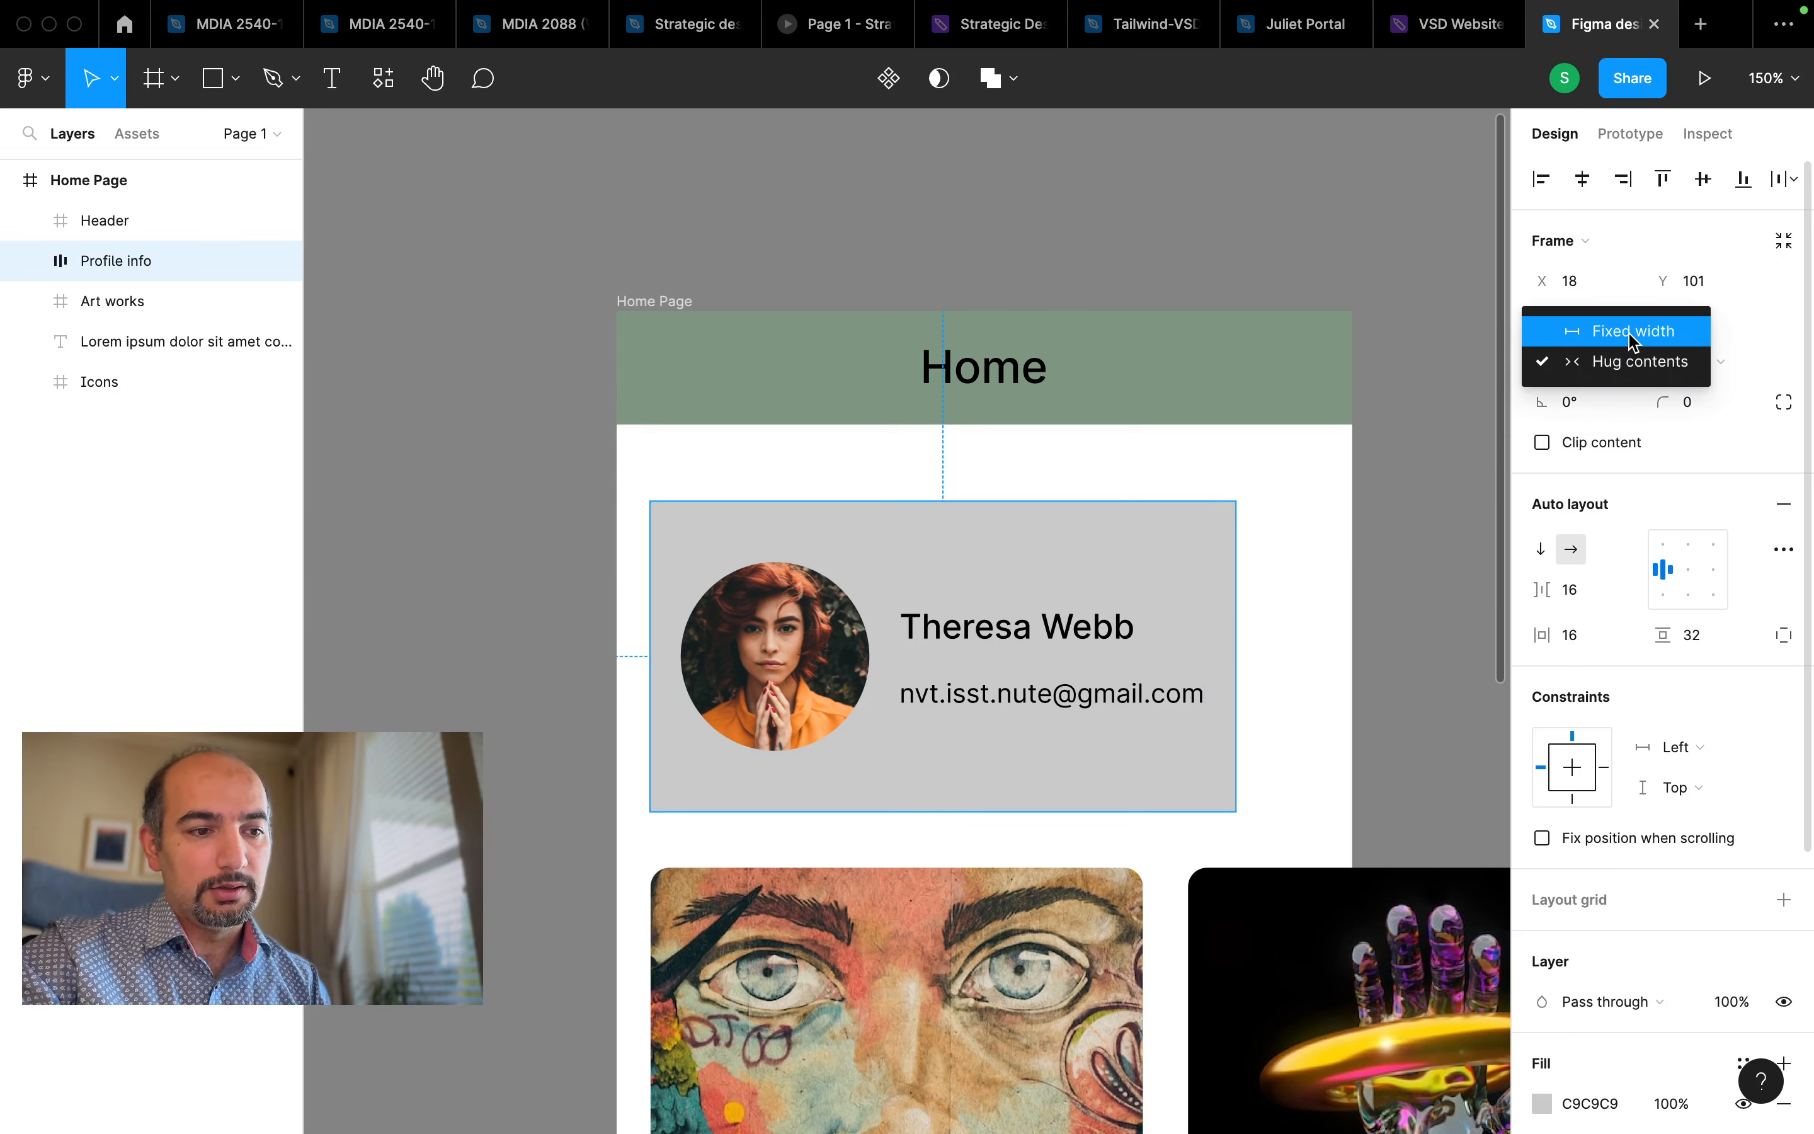
click(1633, 361)
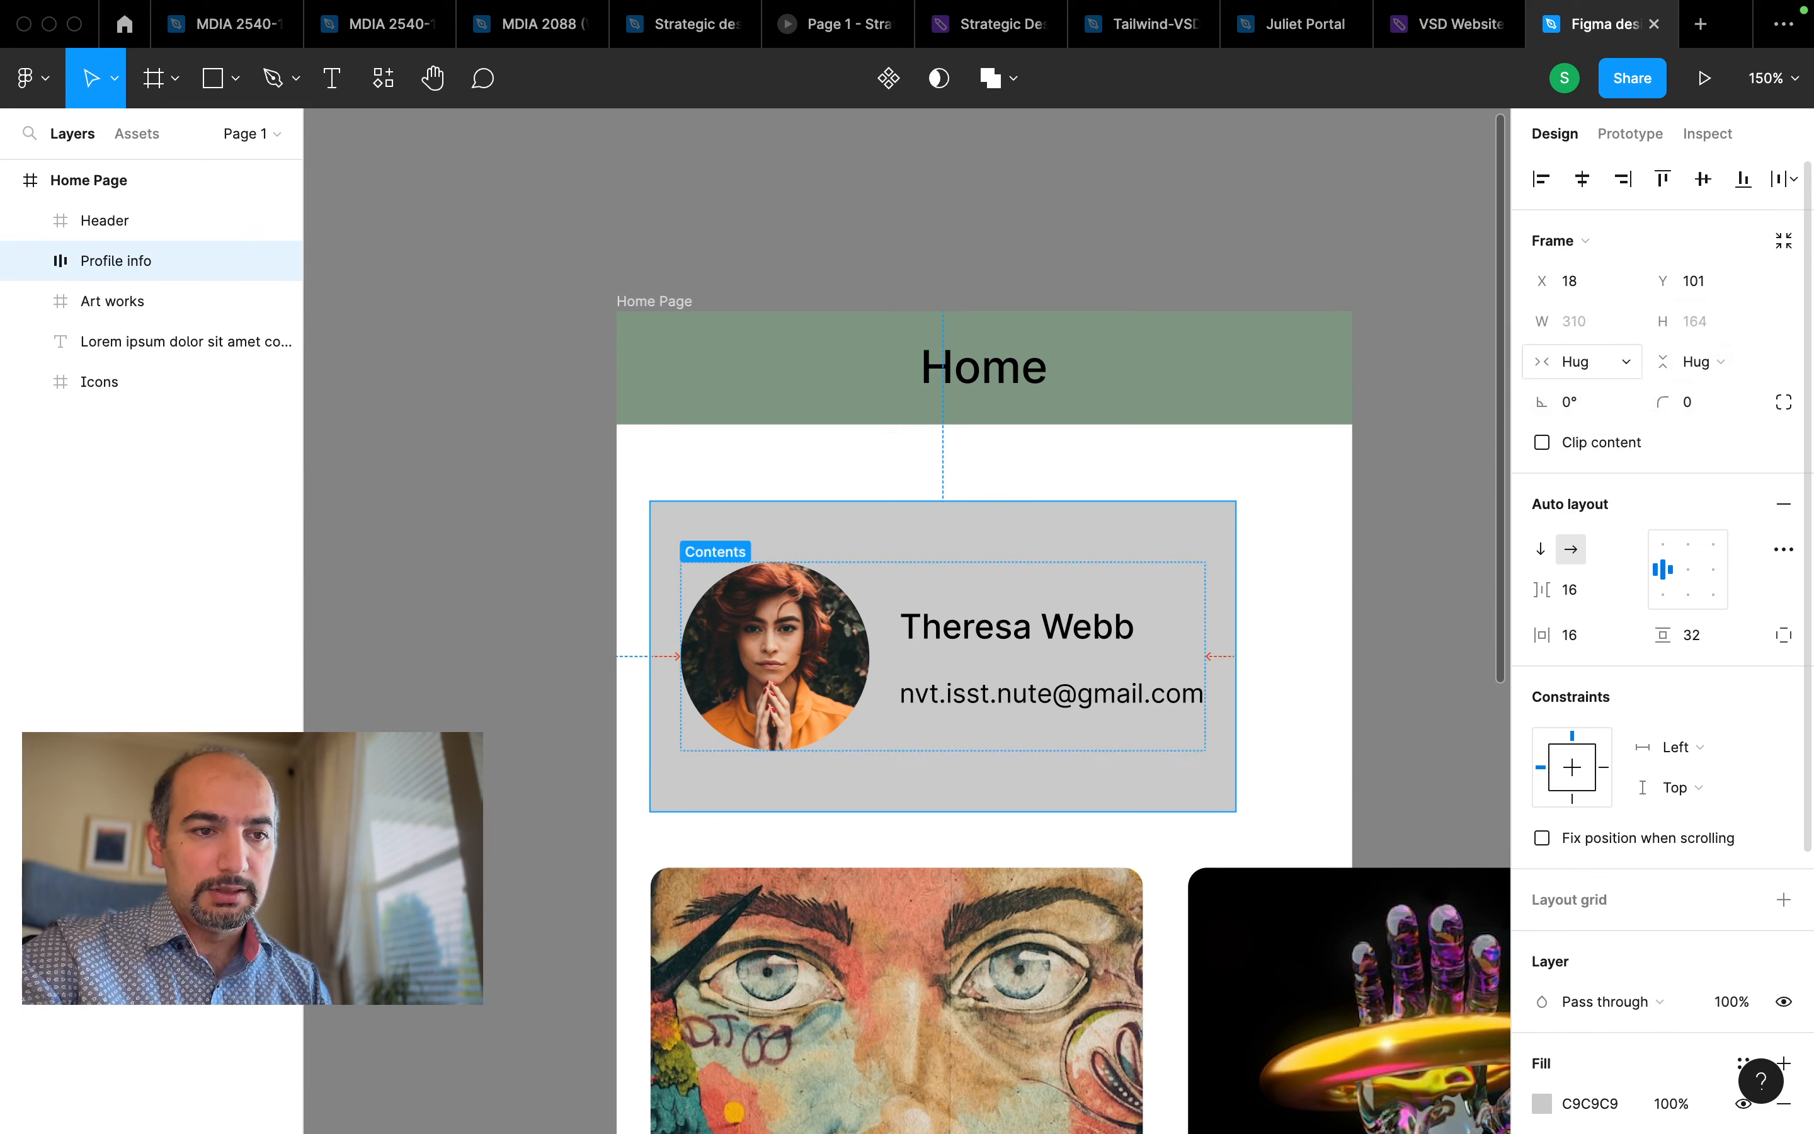
Shorten the e-mail text in Profile info by deleting the last dot-separated part before the @ sign
double_click(1143, 700)
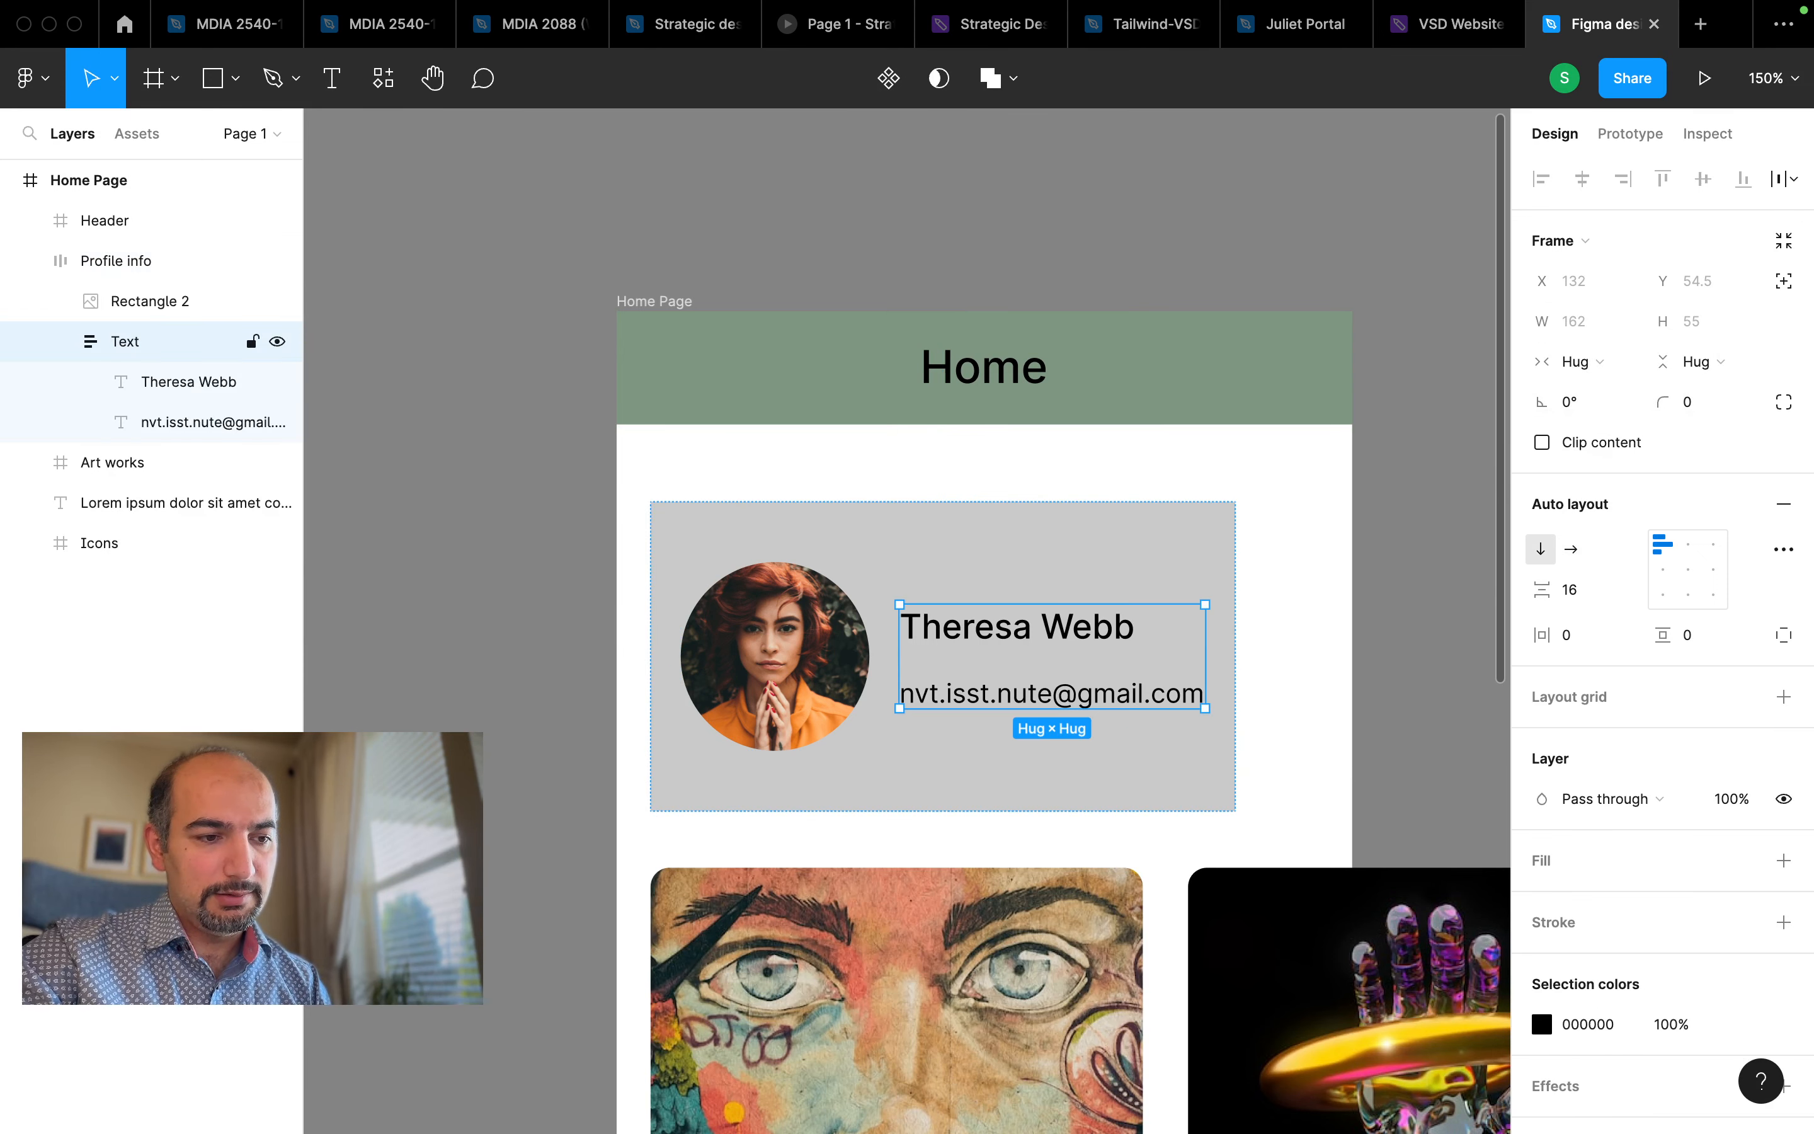
double_click(1133, 698)
double_click(1133, 697)
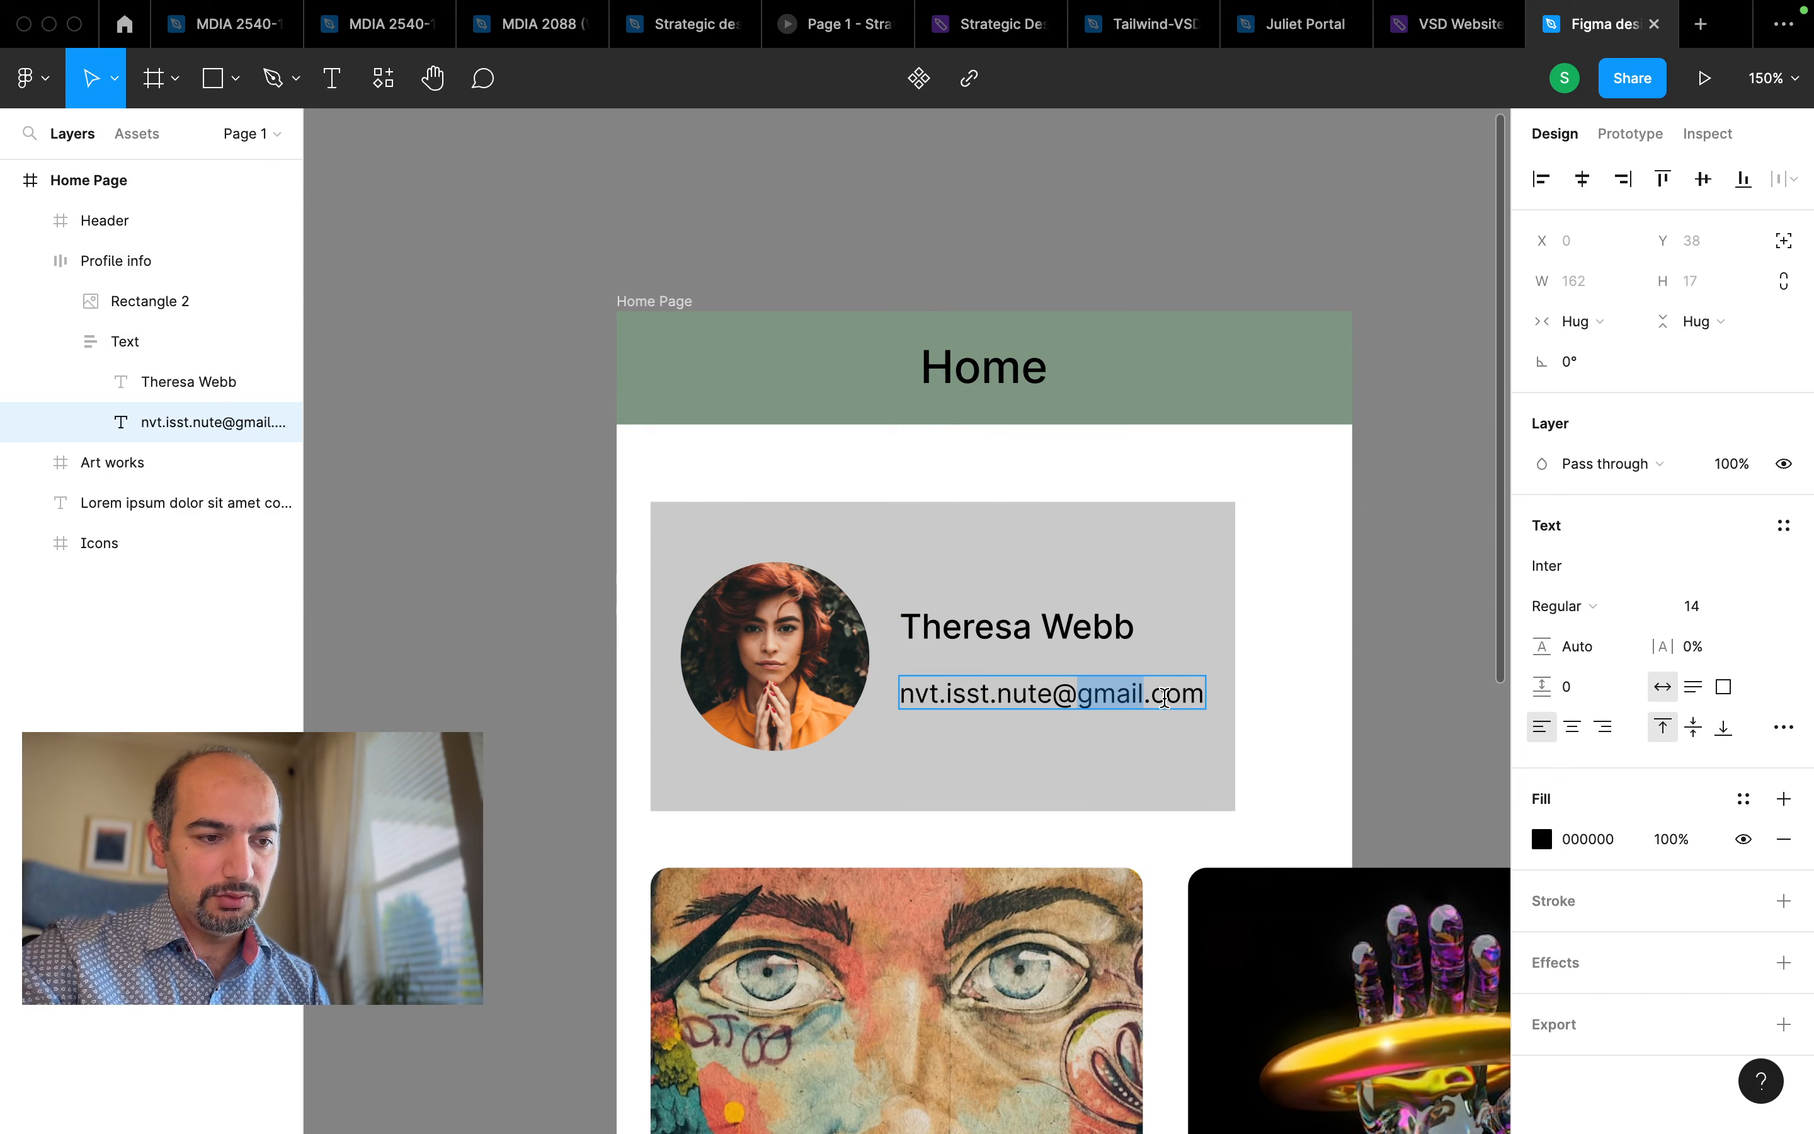
double_click(1027, 695)
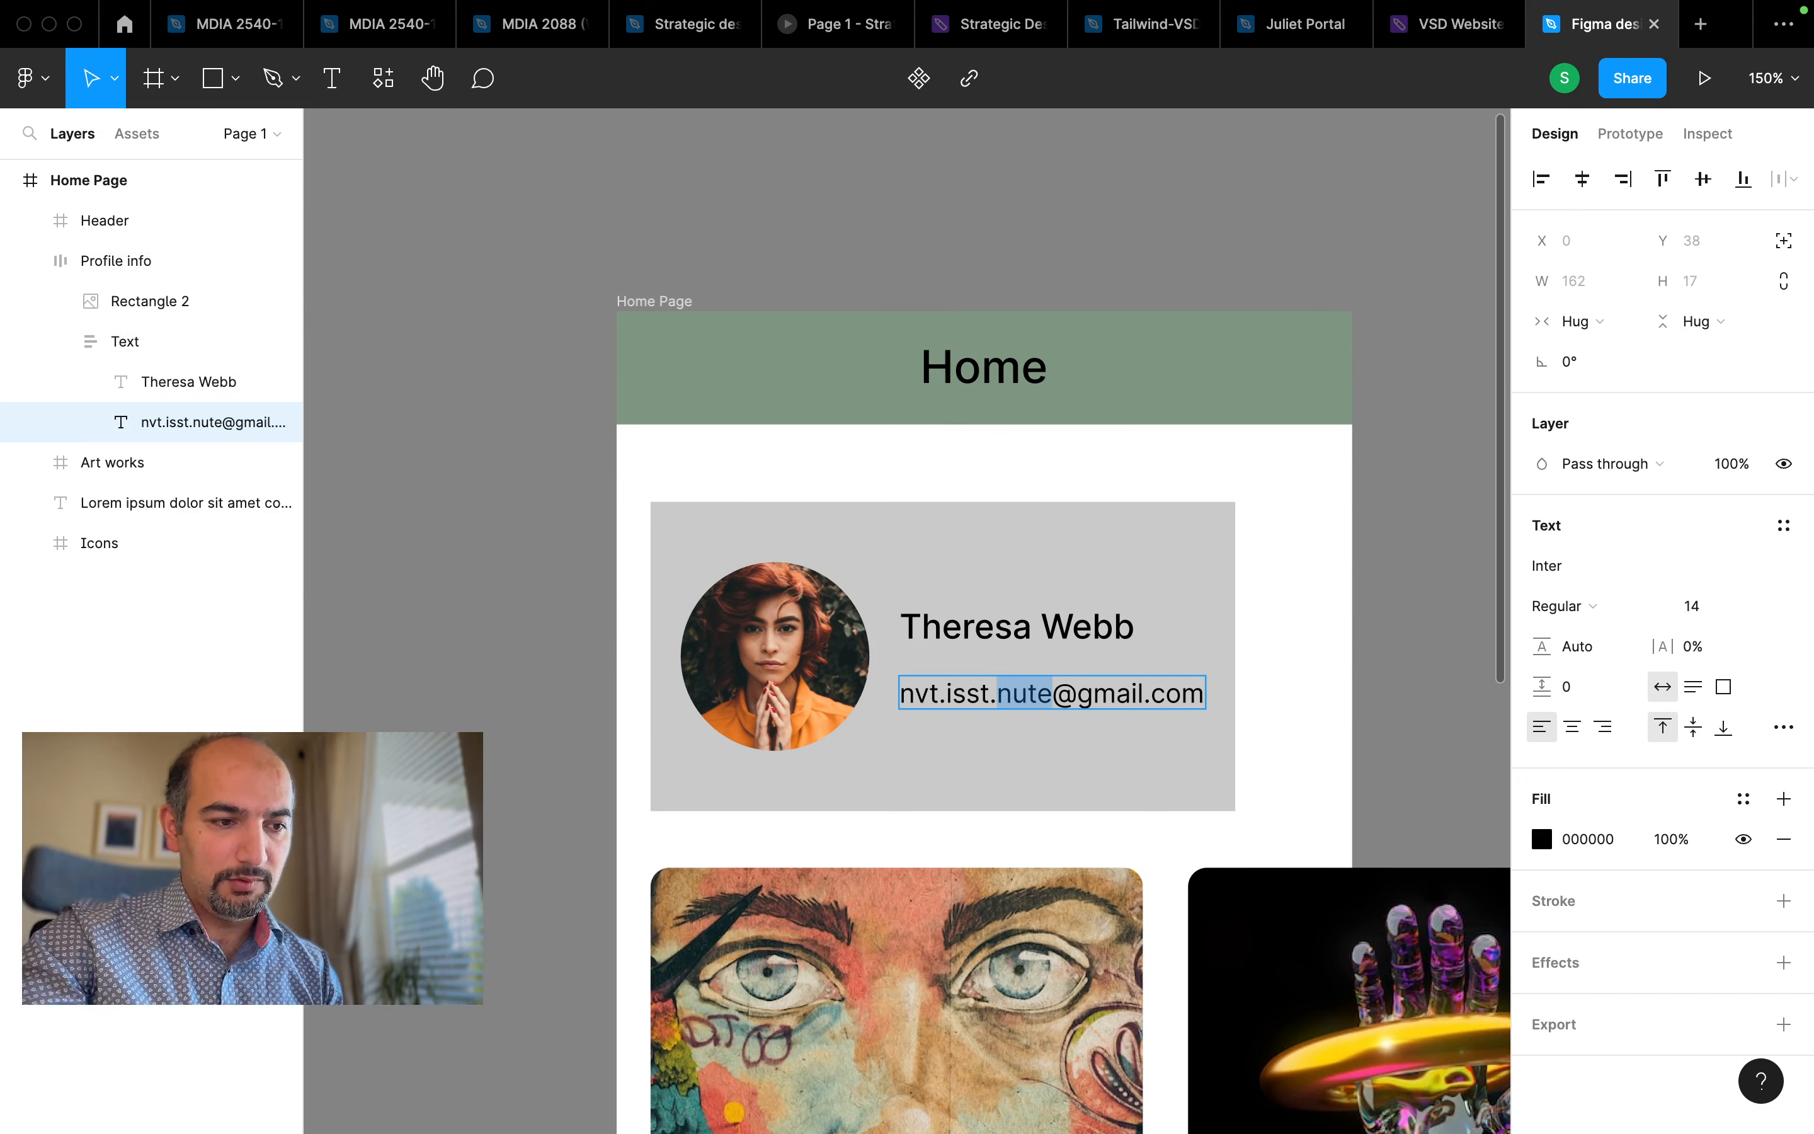
key(BackSpace)
key(BackSpace)
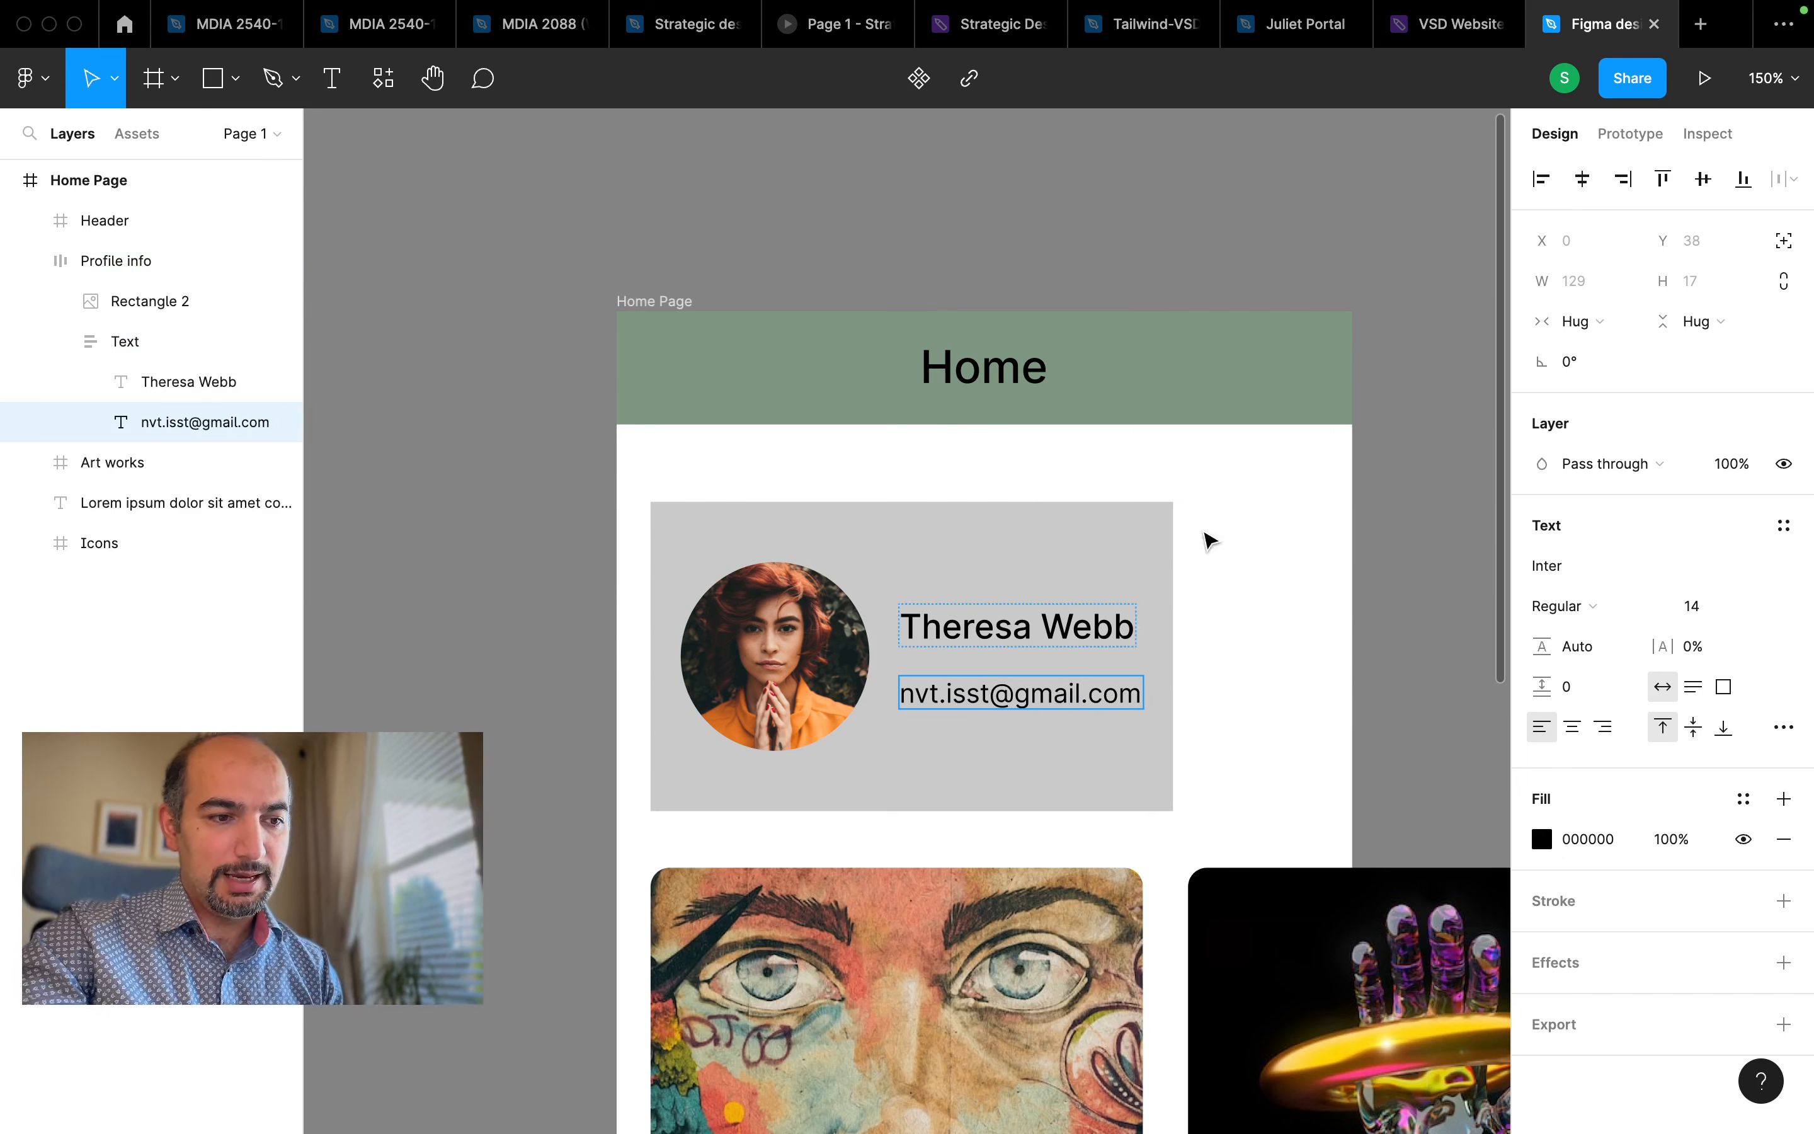
key(Escape)
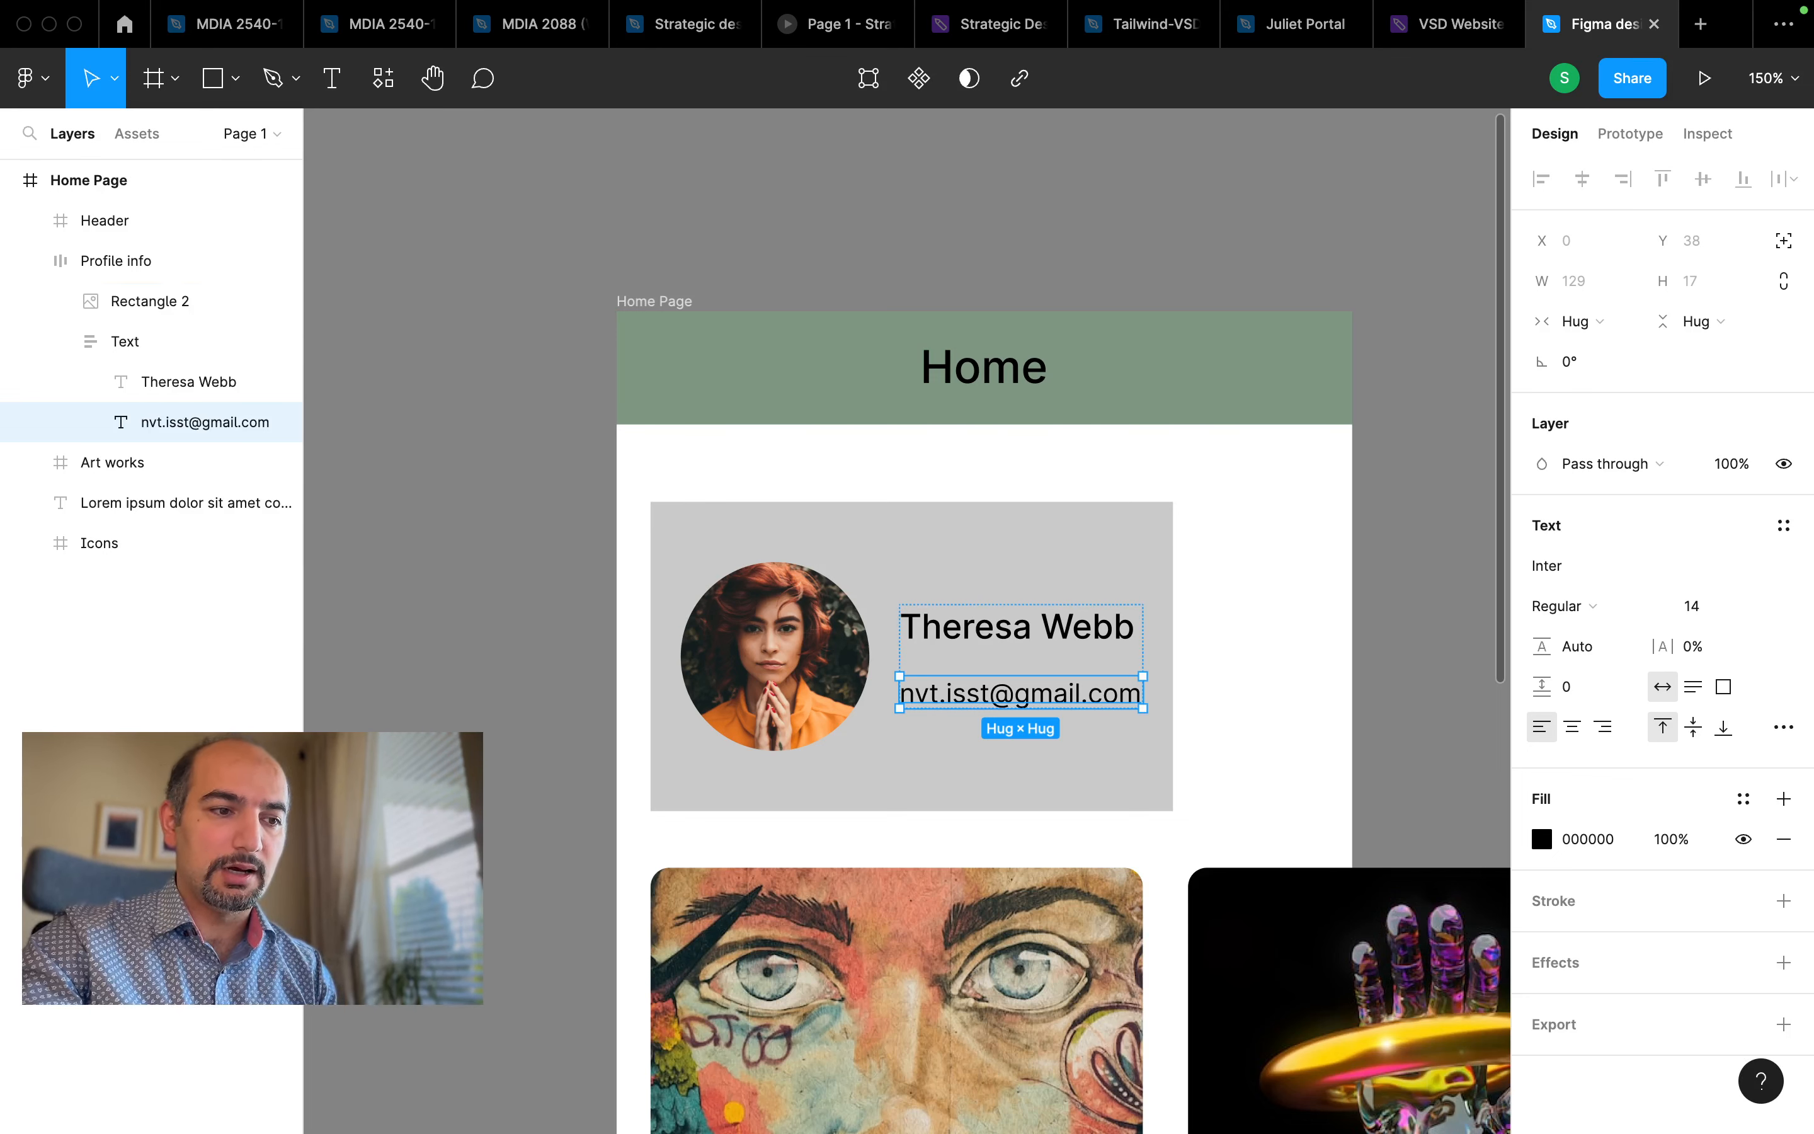
Widen the Profile info frame to a fixed width of about 352 and check its margins to the Home Page edges
click(1137, 570)
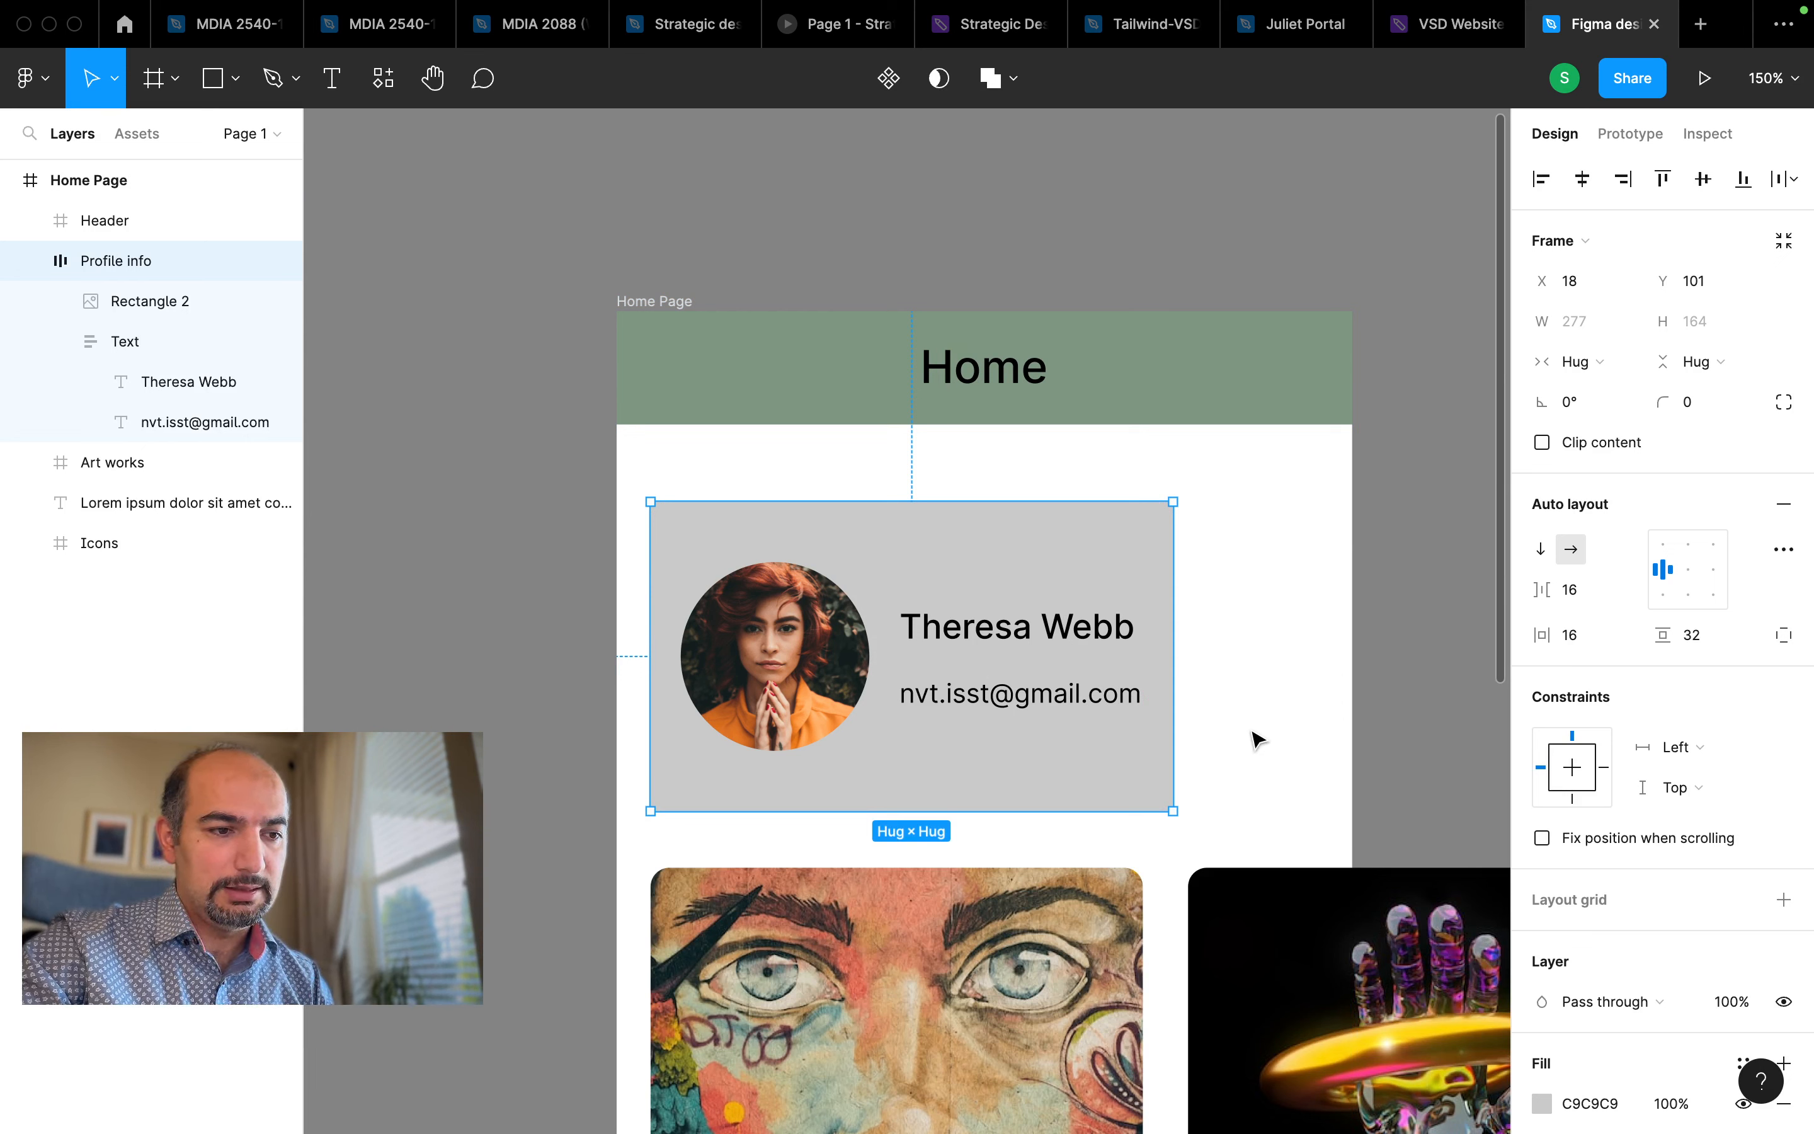
click(651, 302)
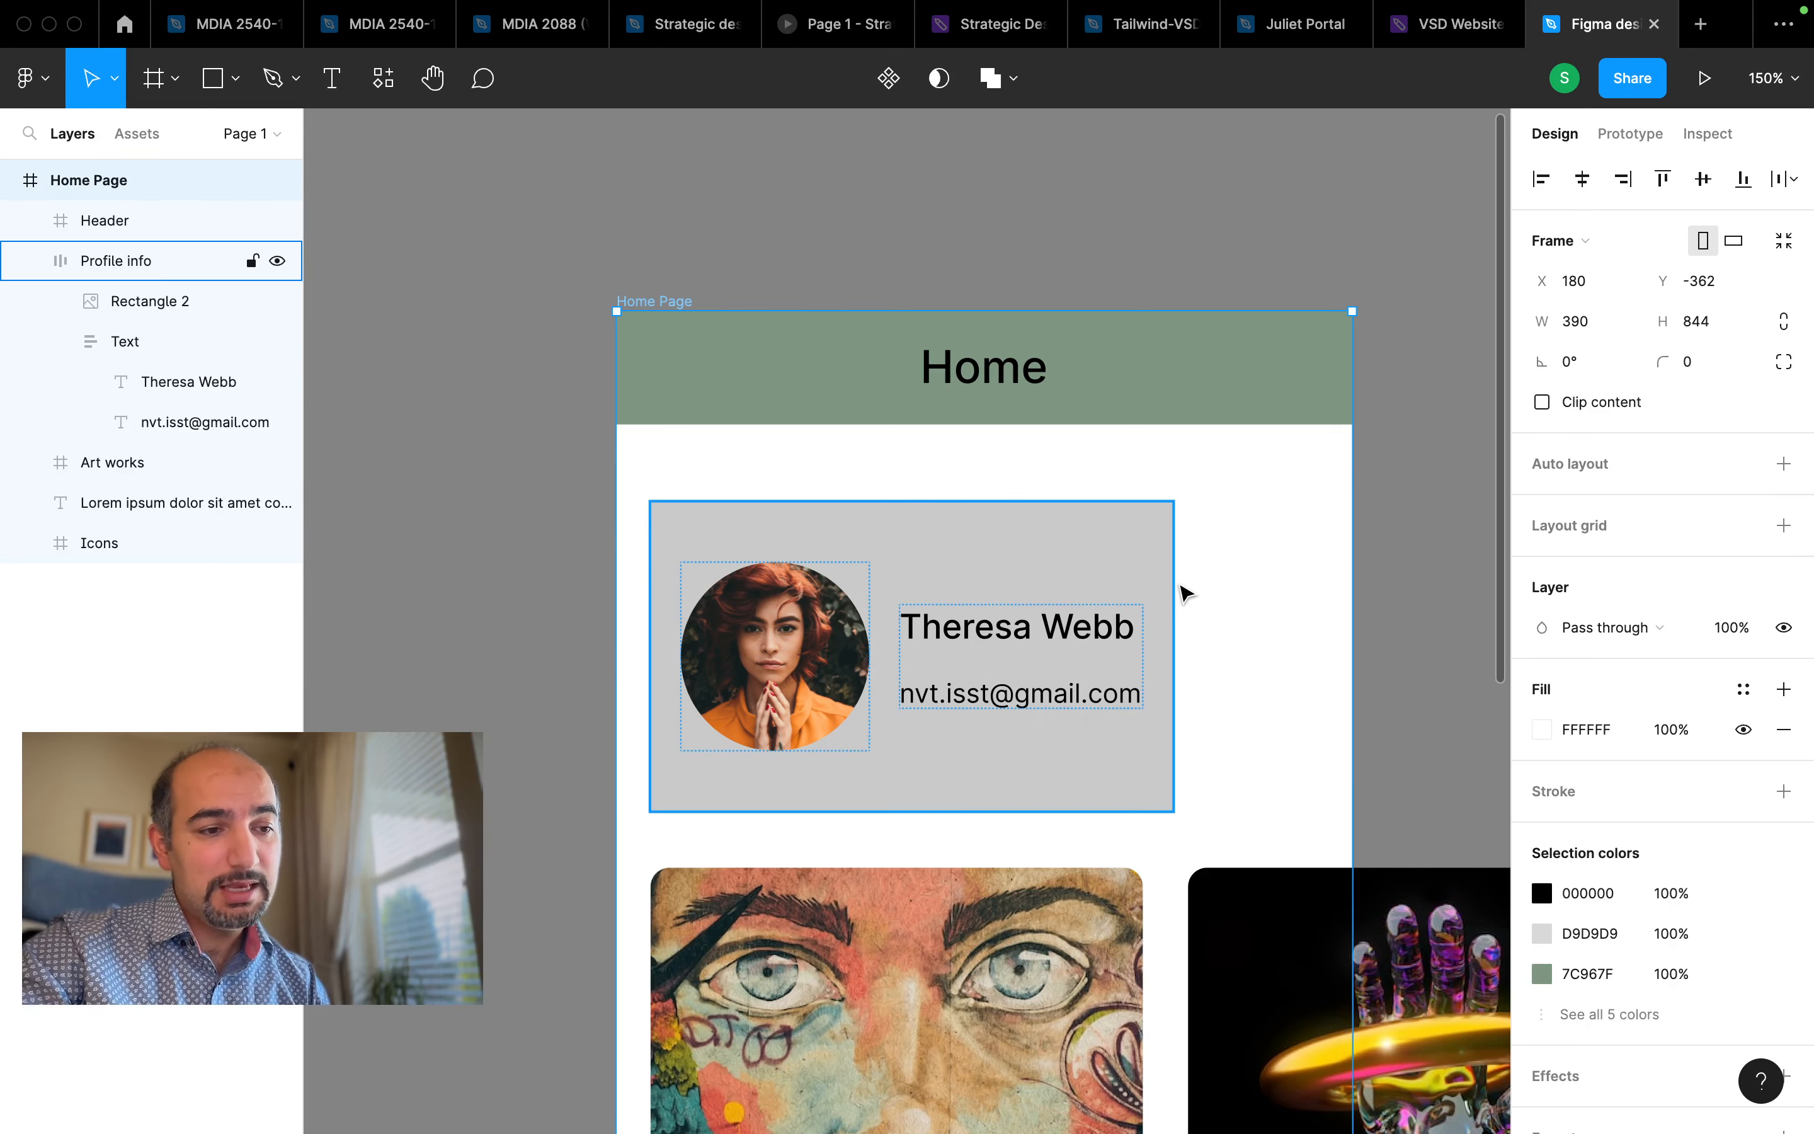
click(1175, 592)
drag(1177, 587, 1316, 601)
key(alt)
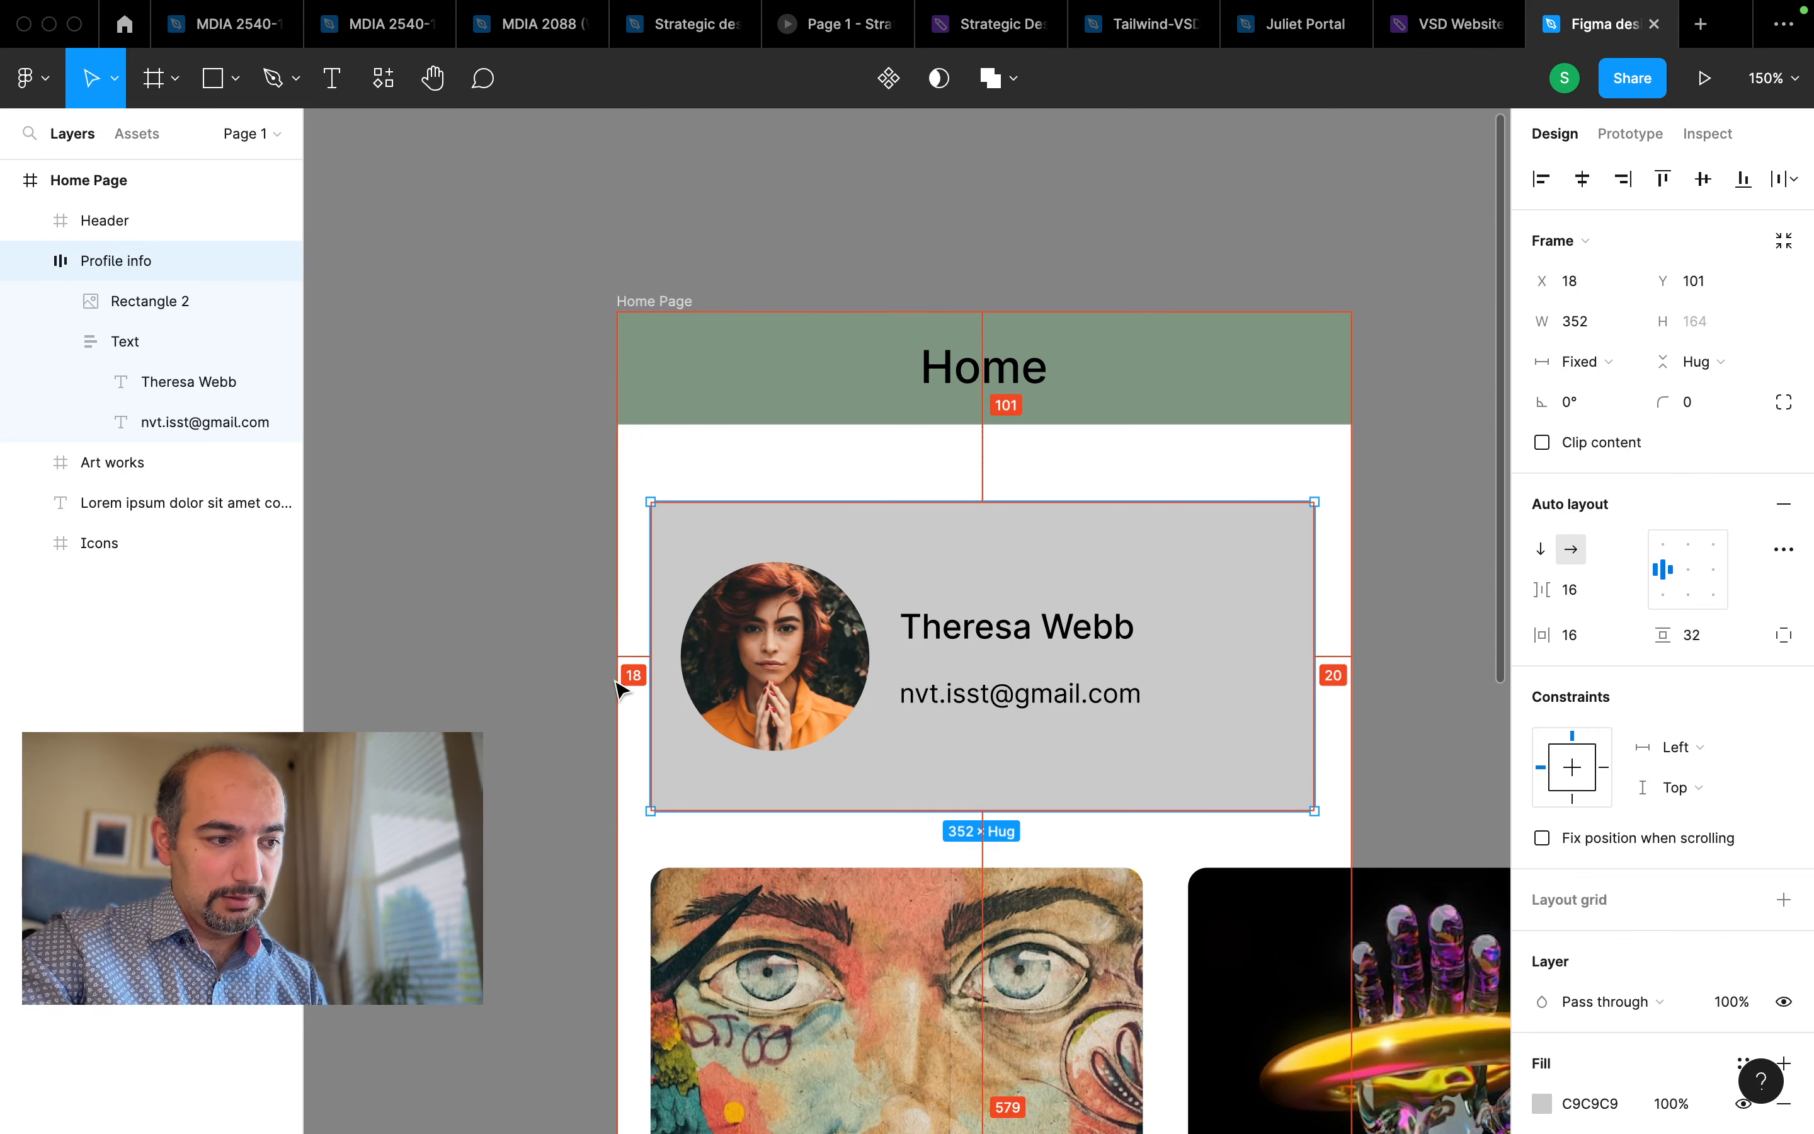
Set the Profile info frame's X position to 32
key(Left)
key(Left)
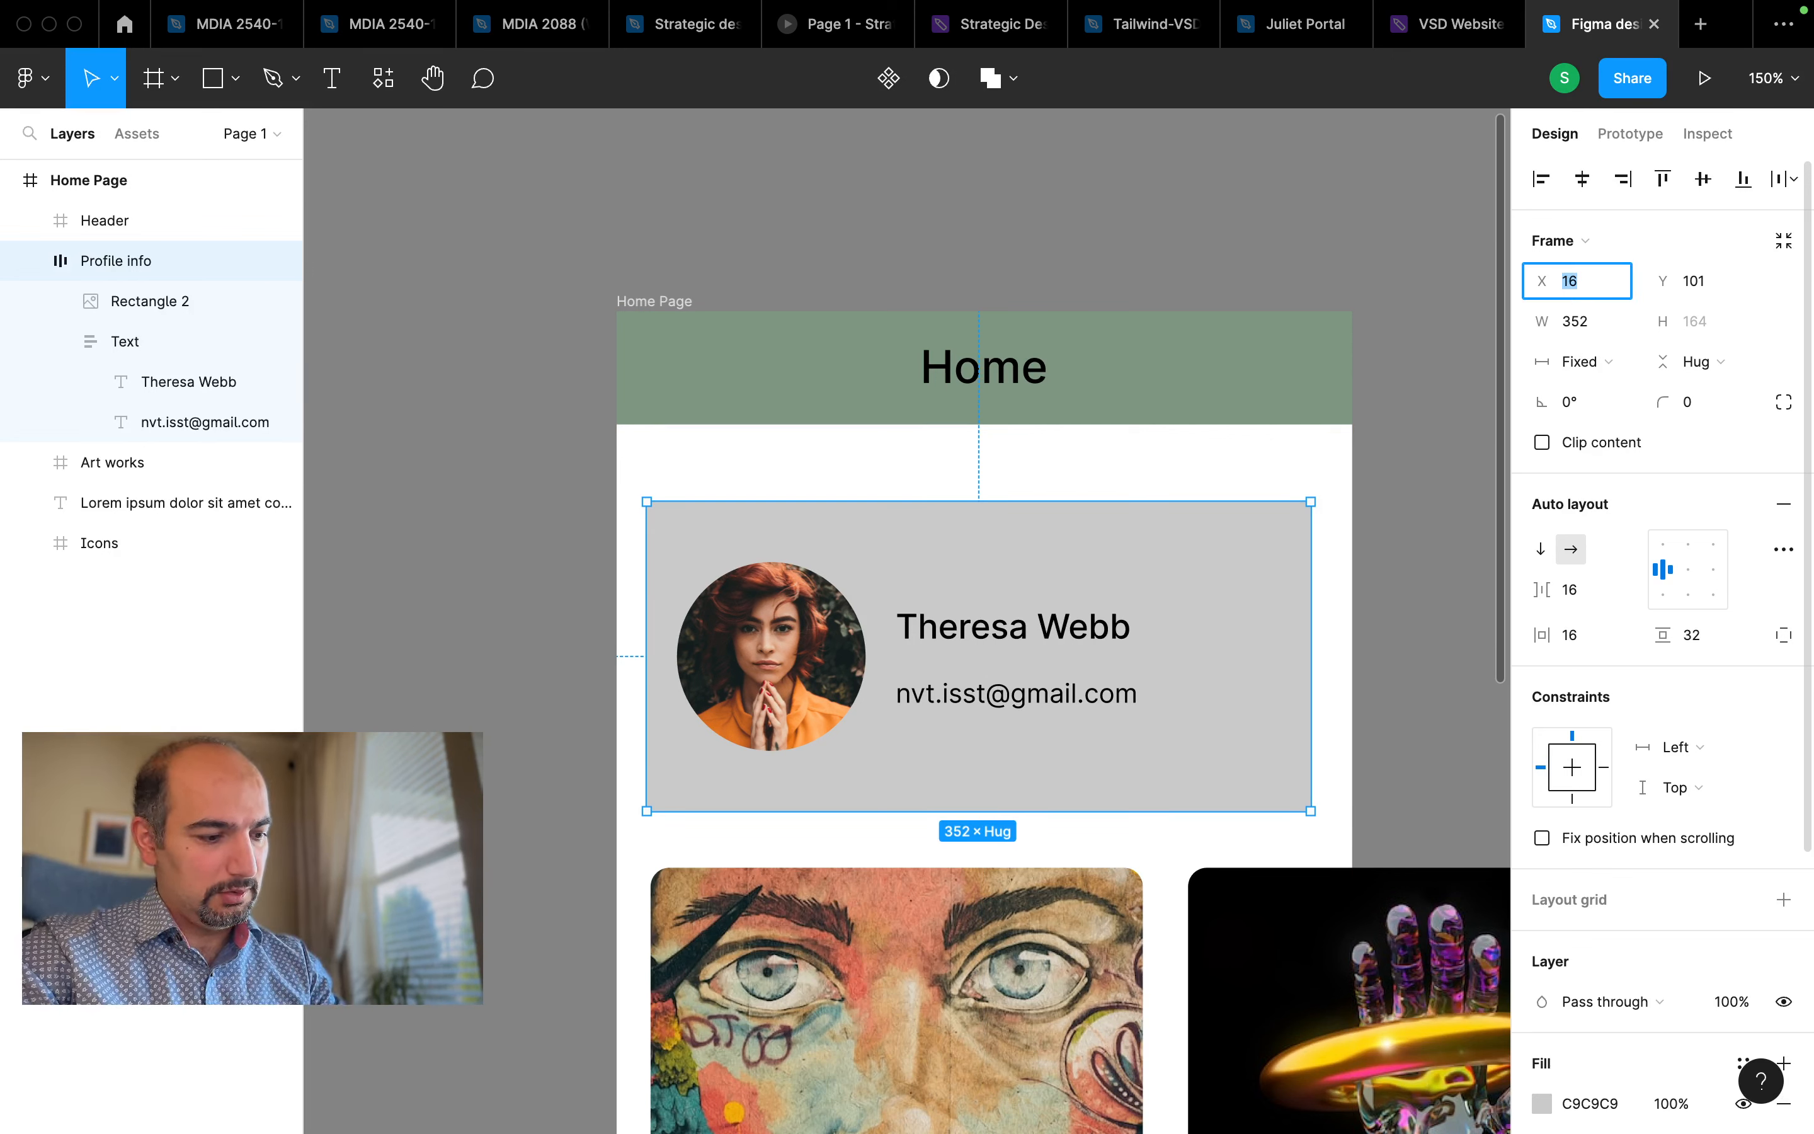
text(32)
key(Return)
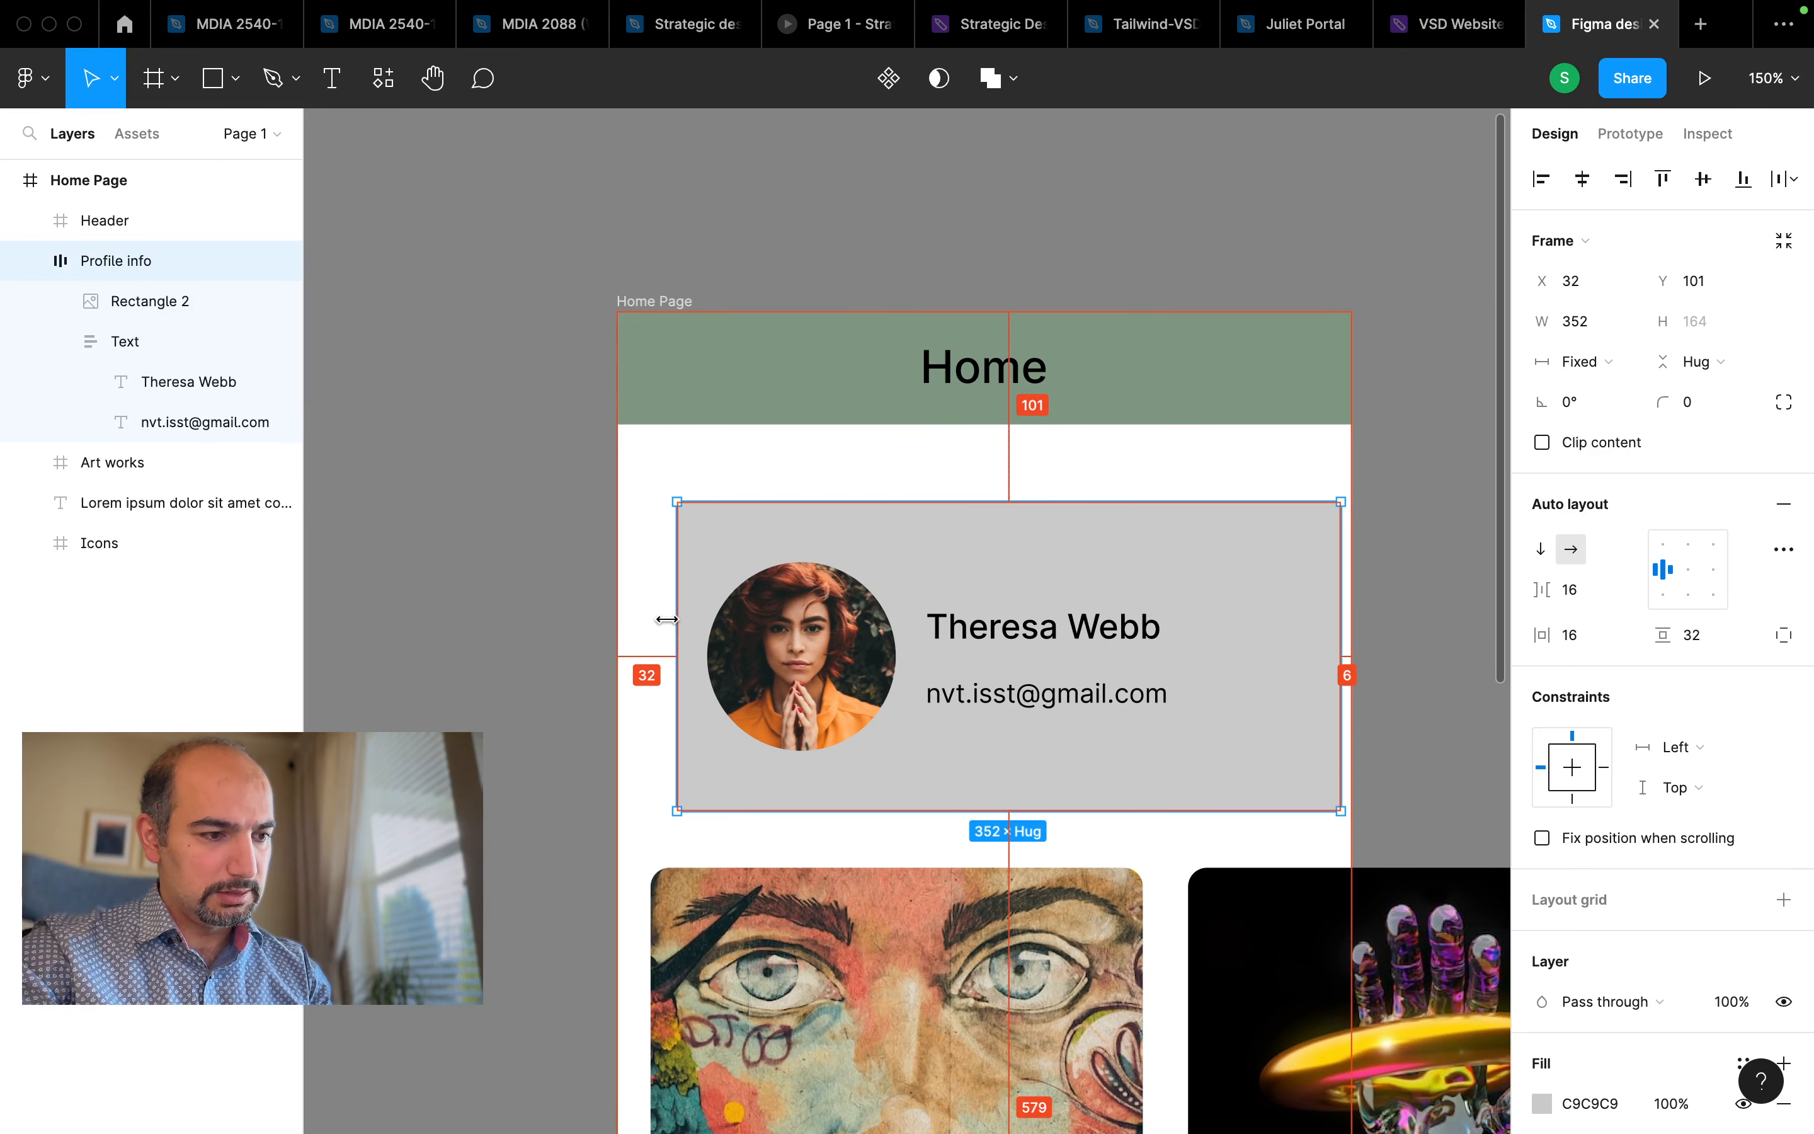
Set the Profile info frame's width to 326 and deselect it
click(1598, 330)
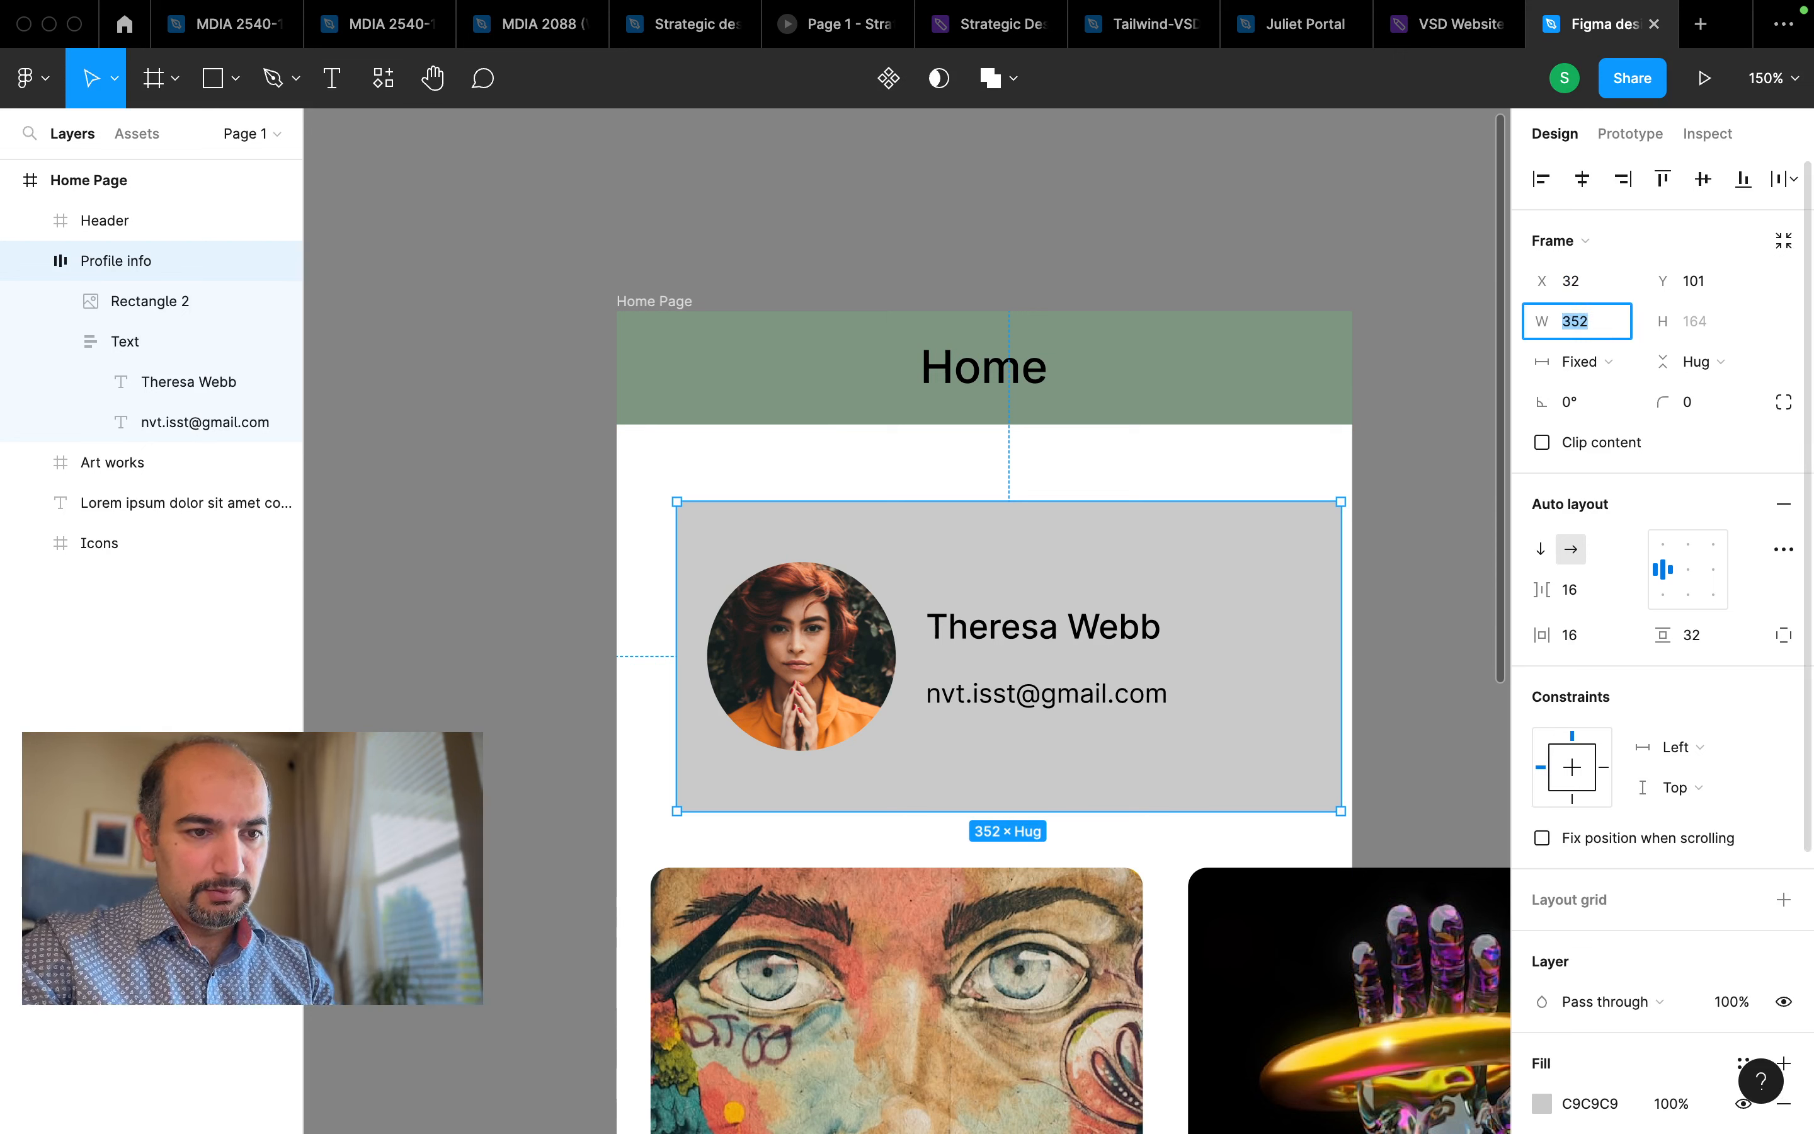
key(Right)
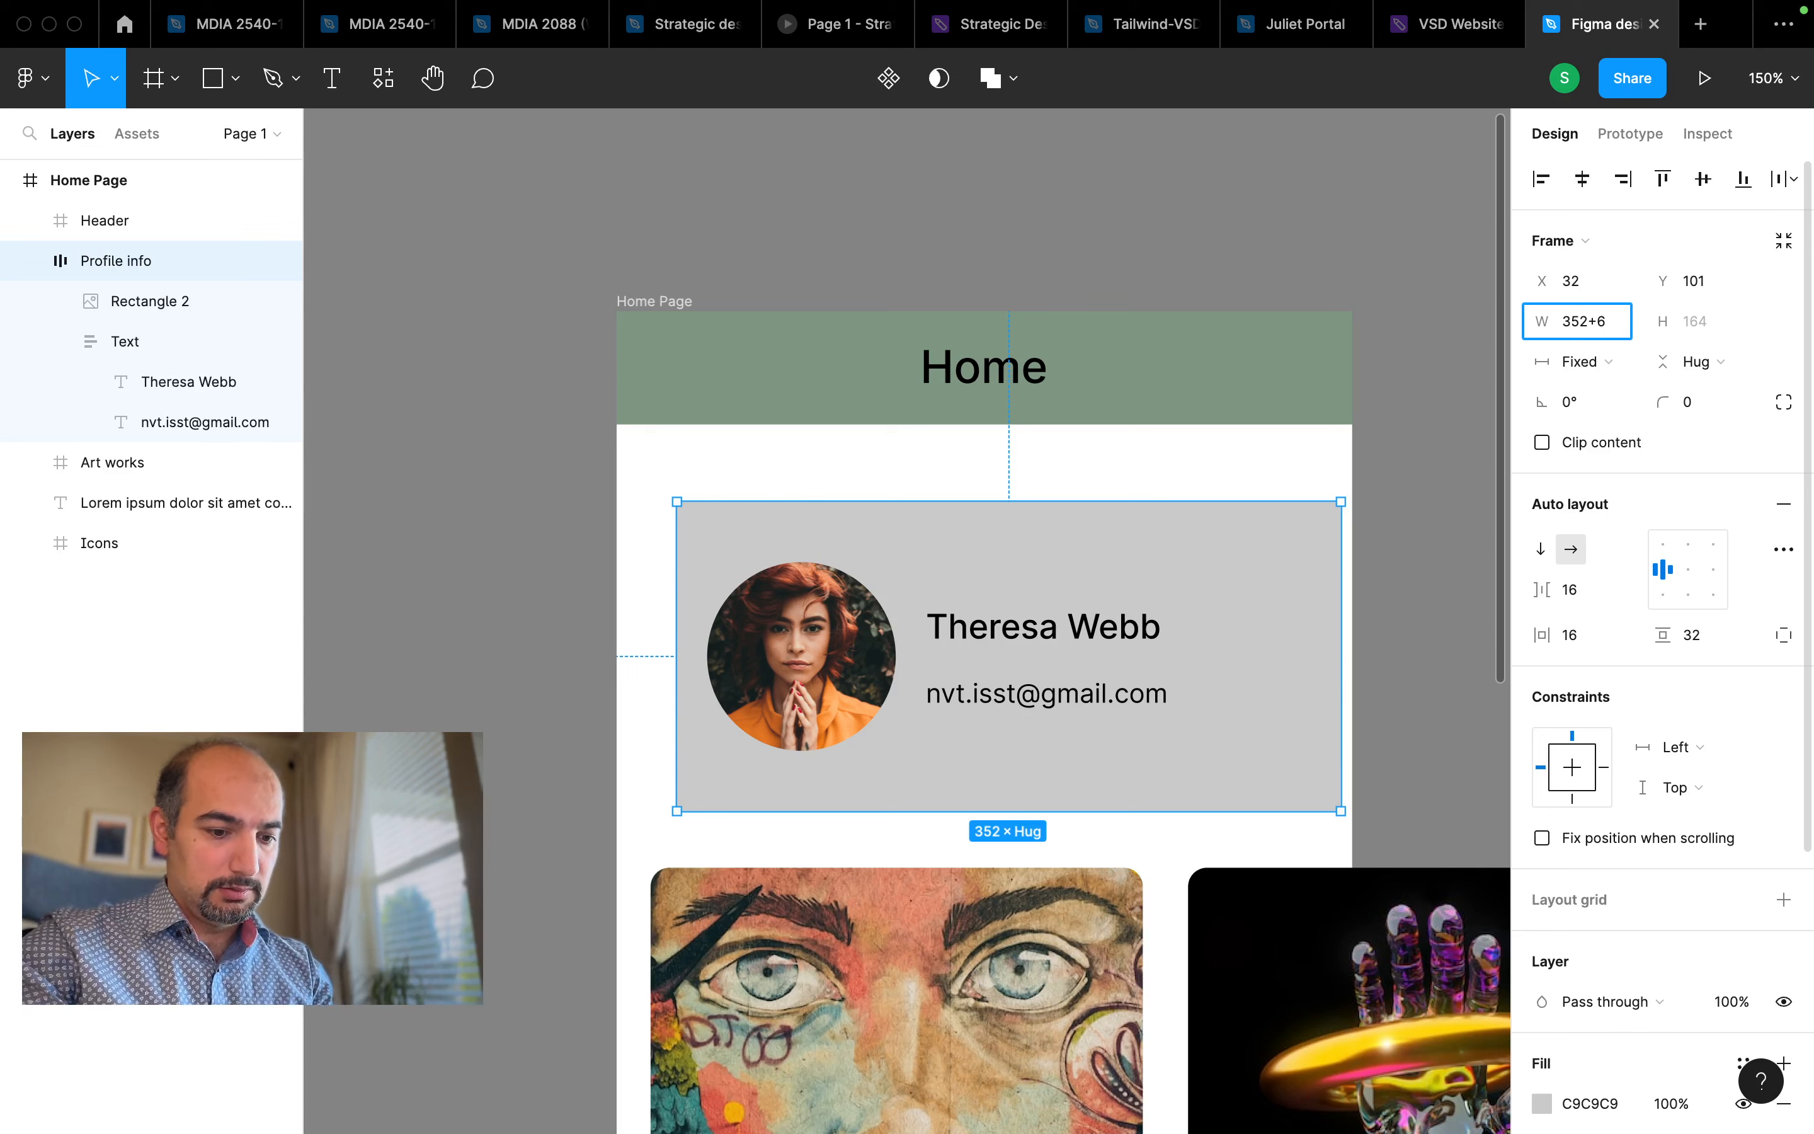
key(Return)
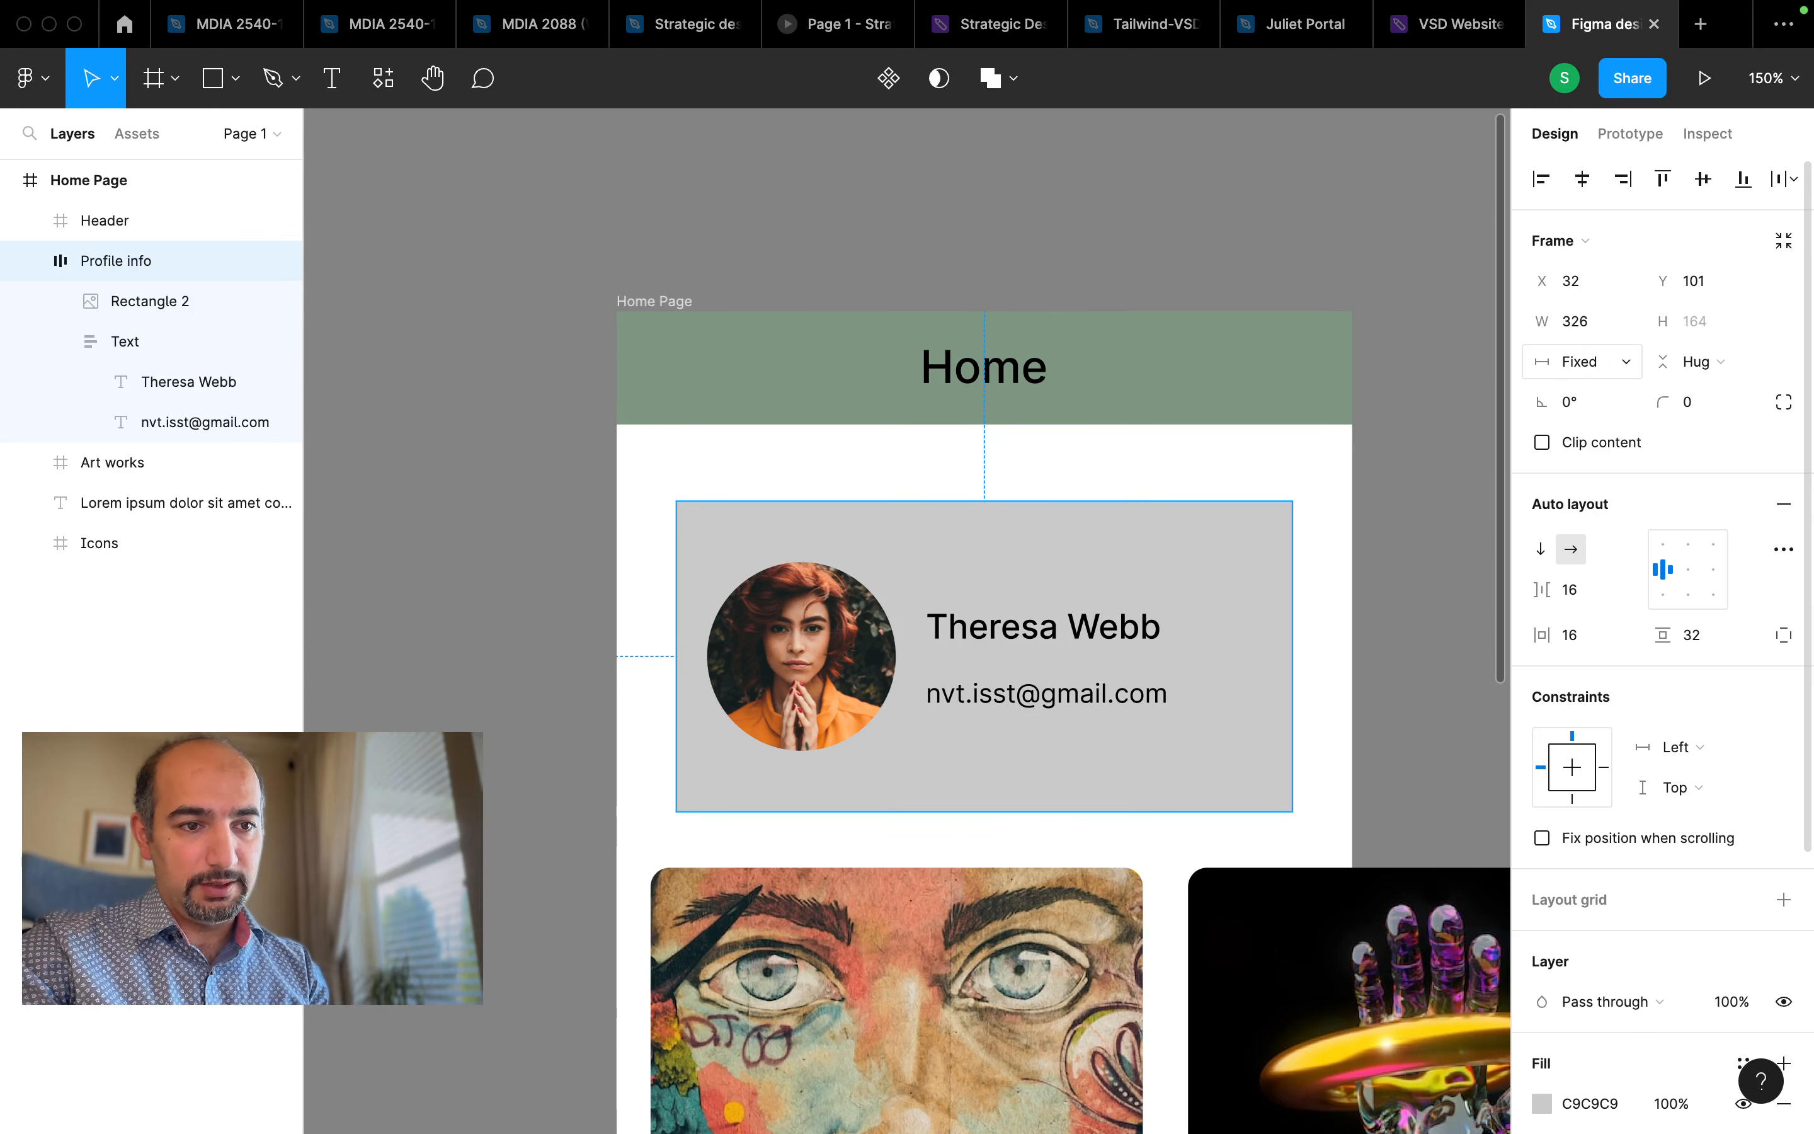
click(1397, 623)
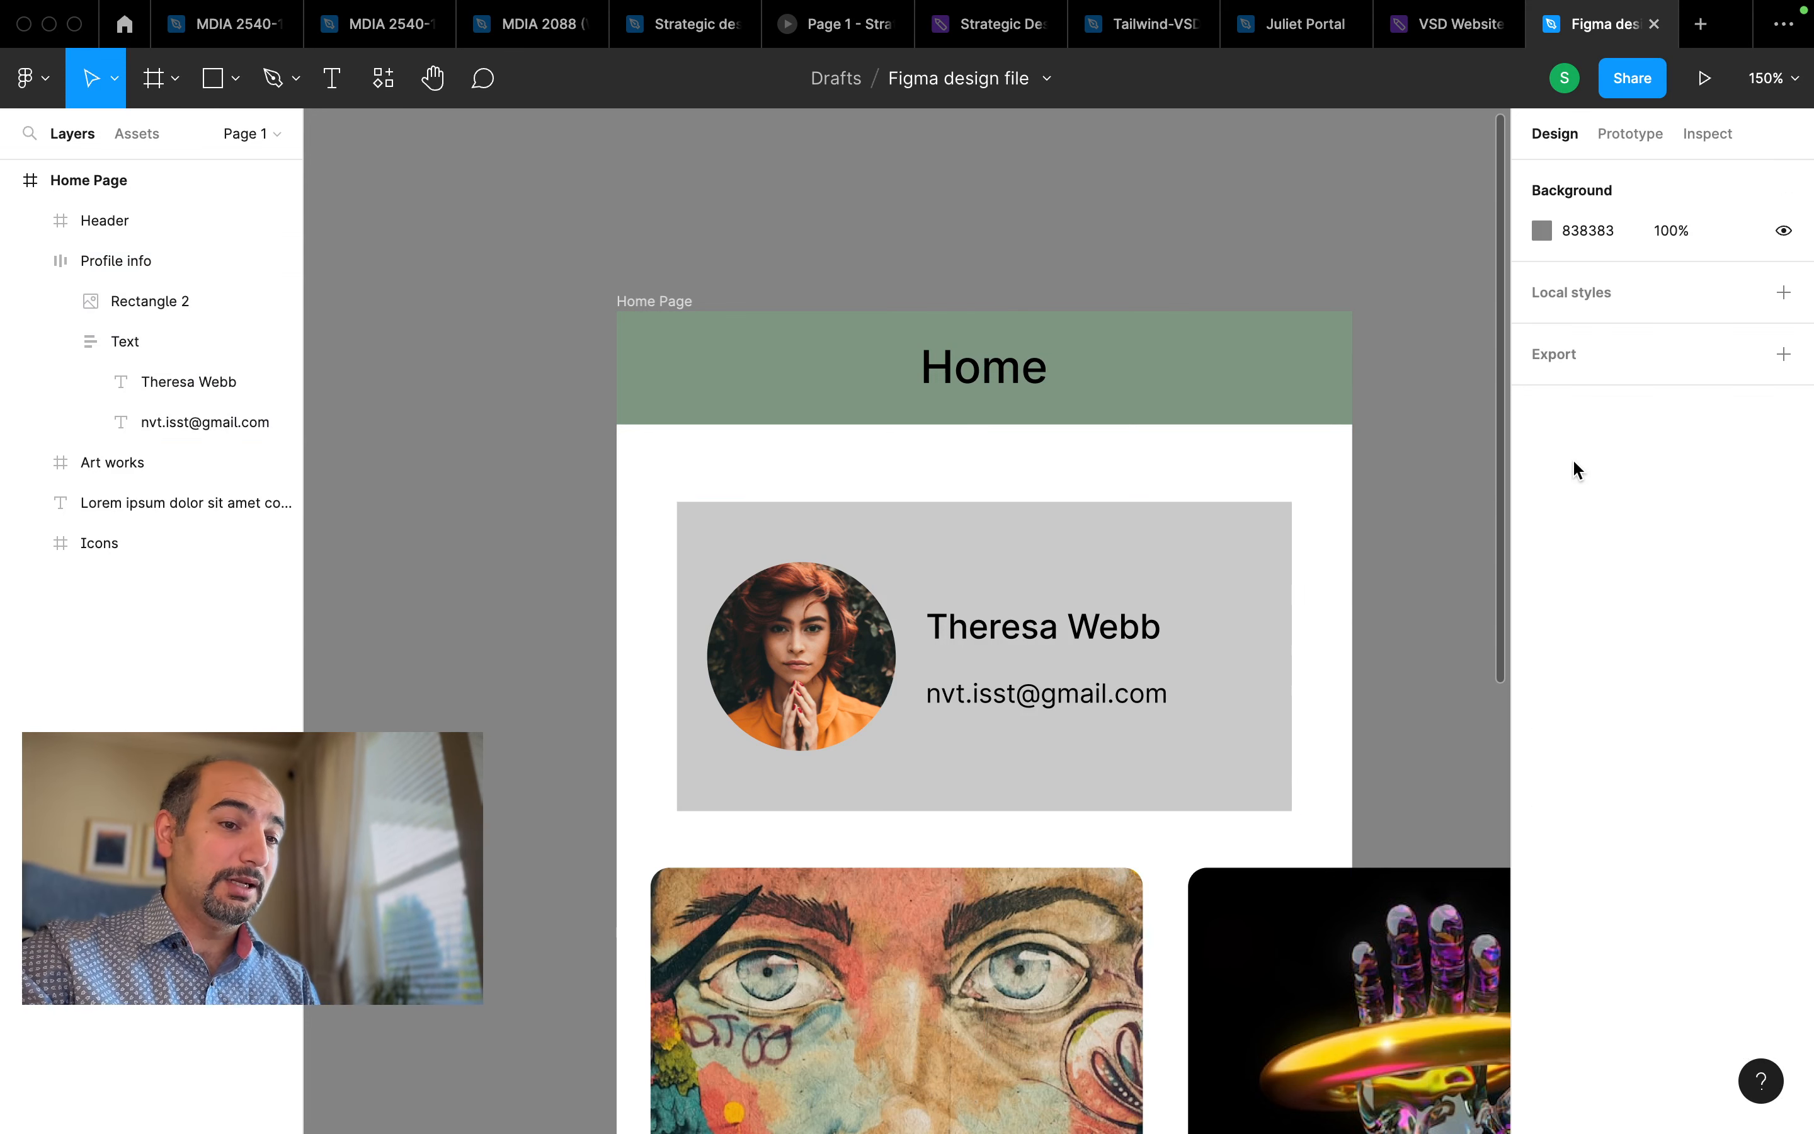
click(1283, 605)
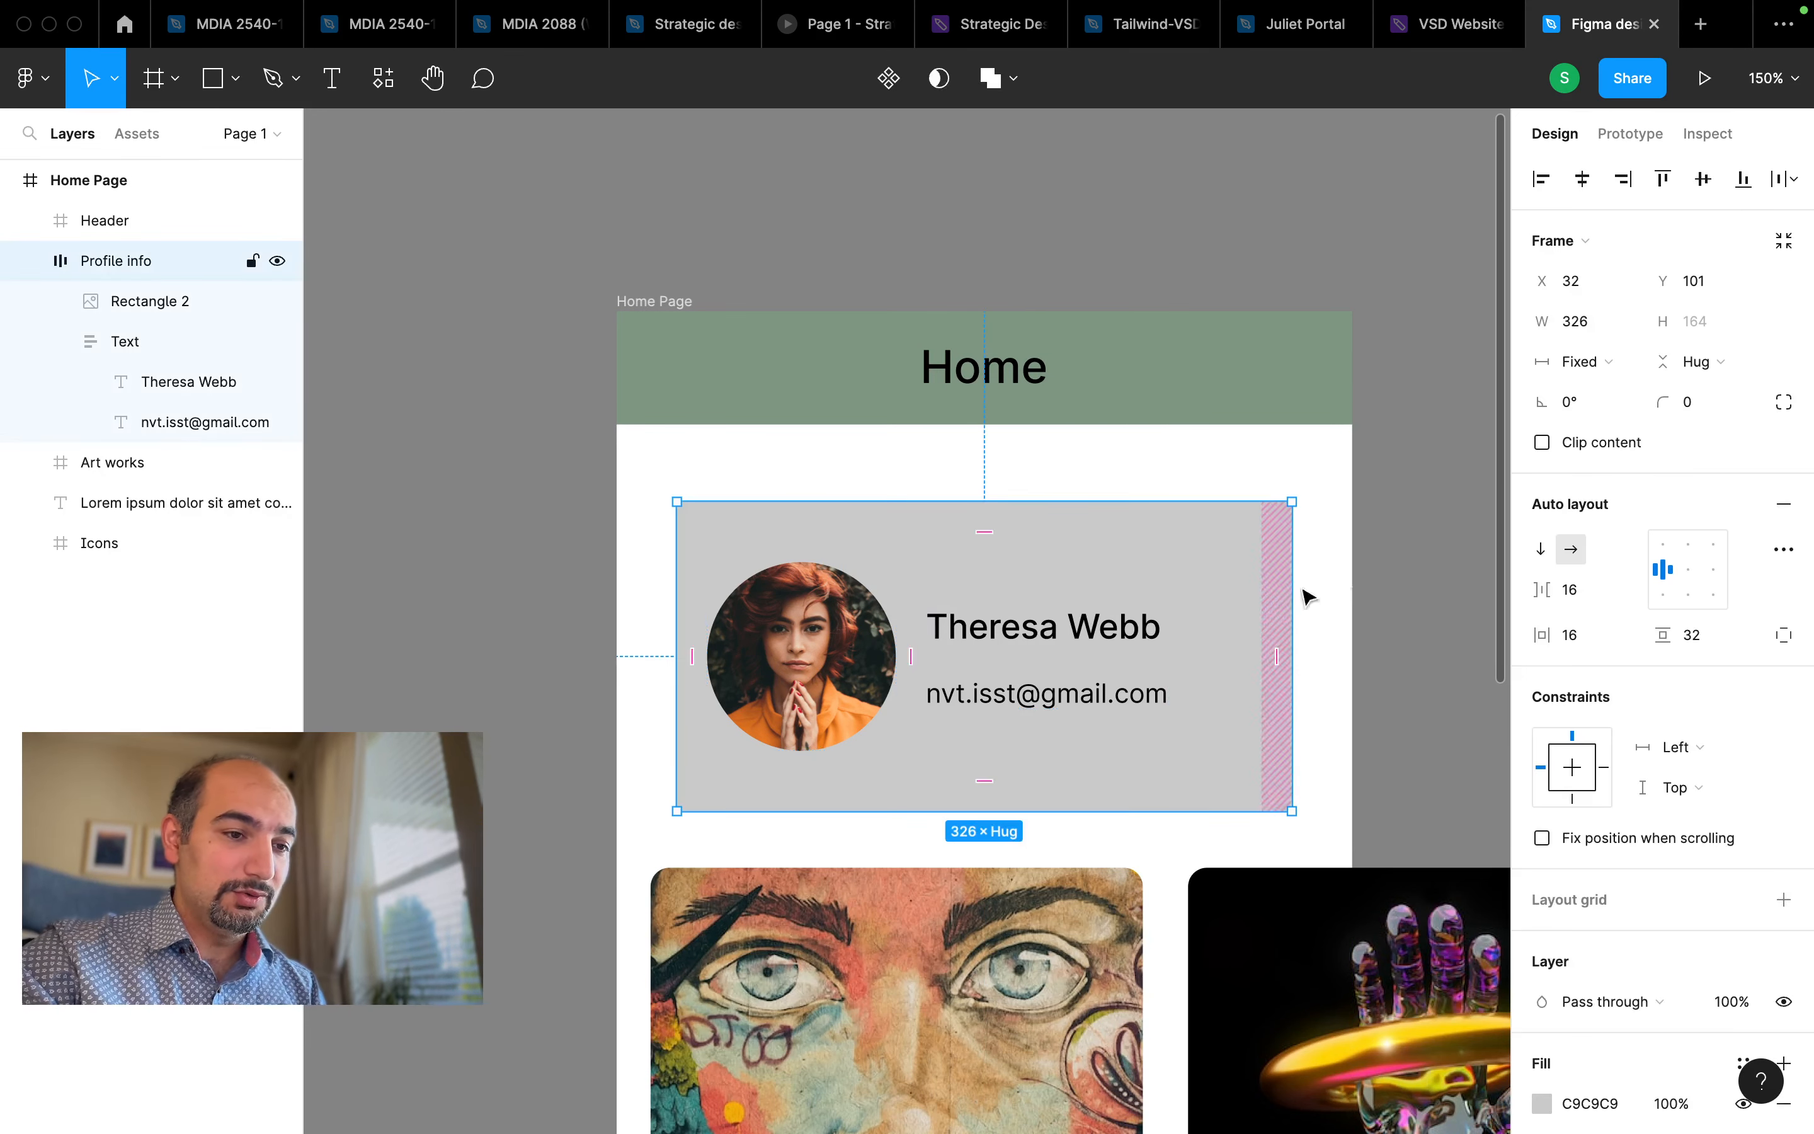
click(1610, 363)
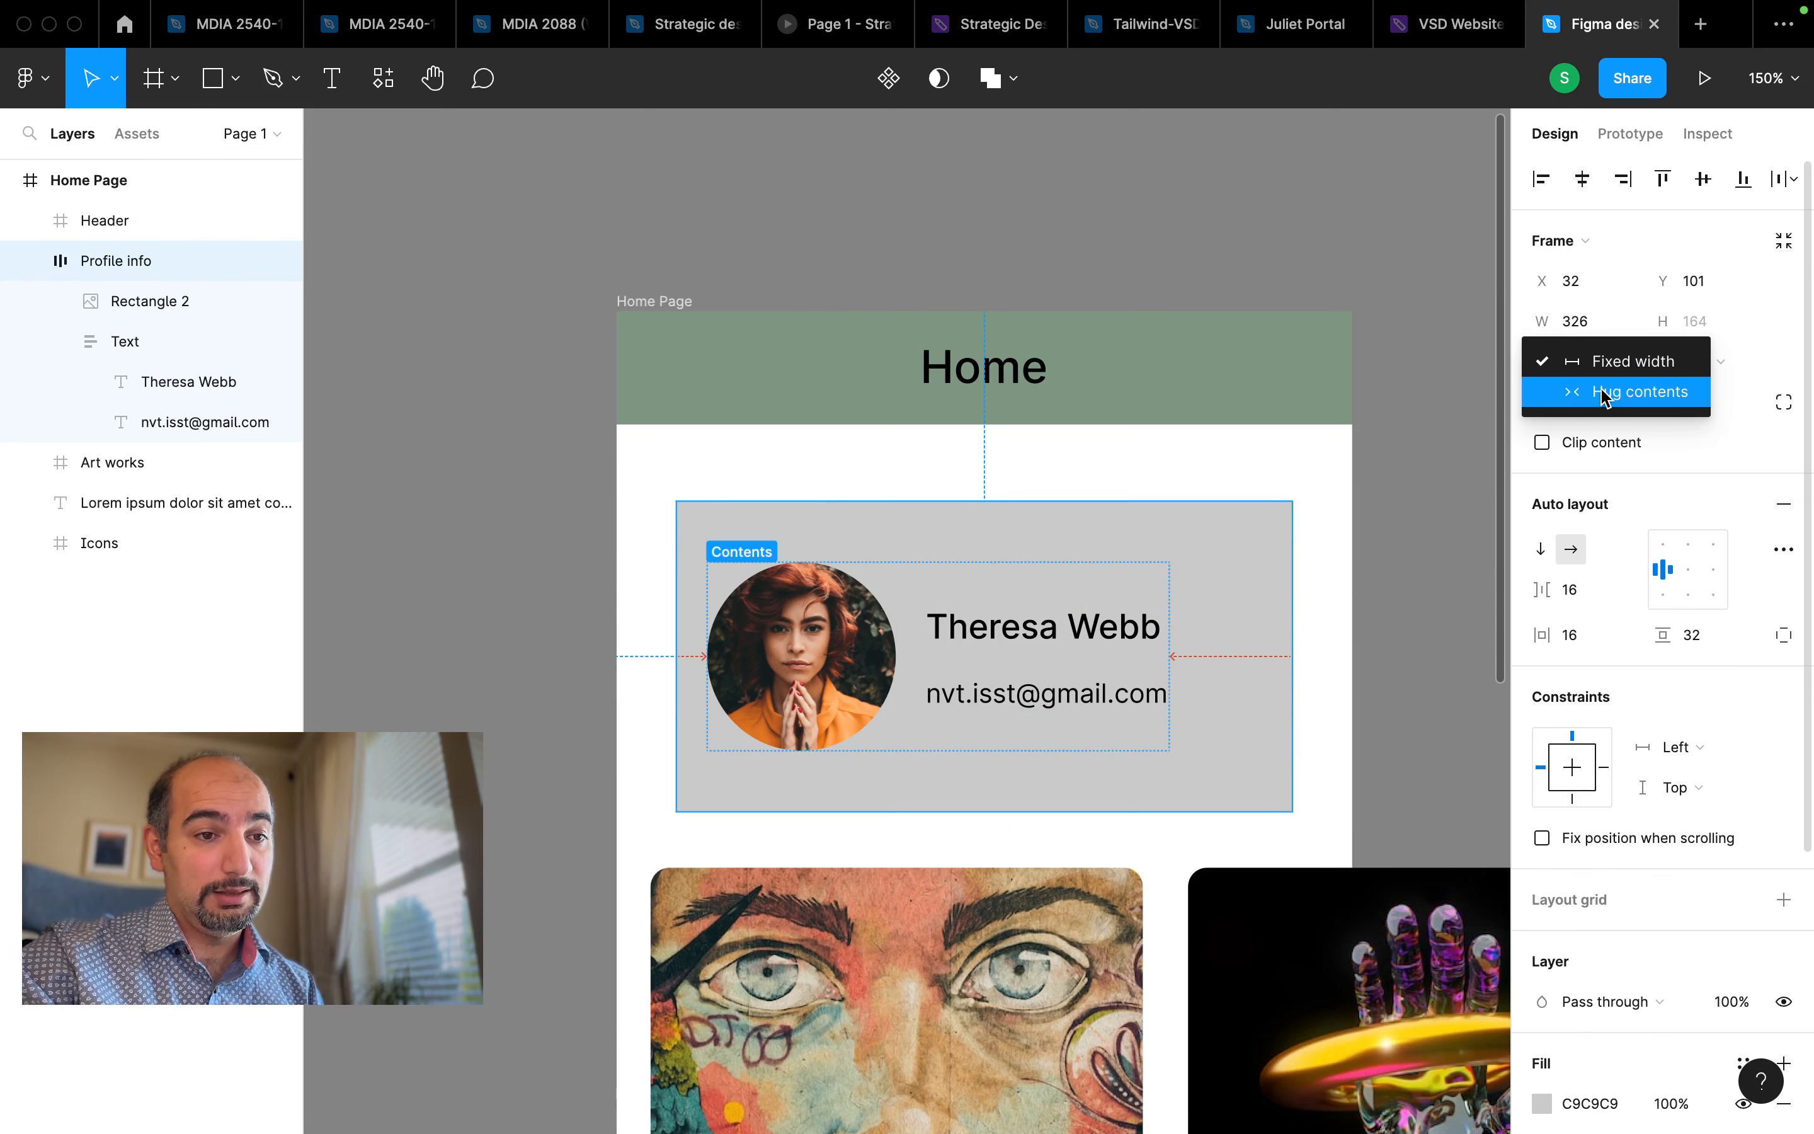
click(1430, 466)
Apply a horizontal auto layout to the Icons frame at the bottom of the Home Page
scroll(1430, 480, down, 8)
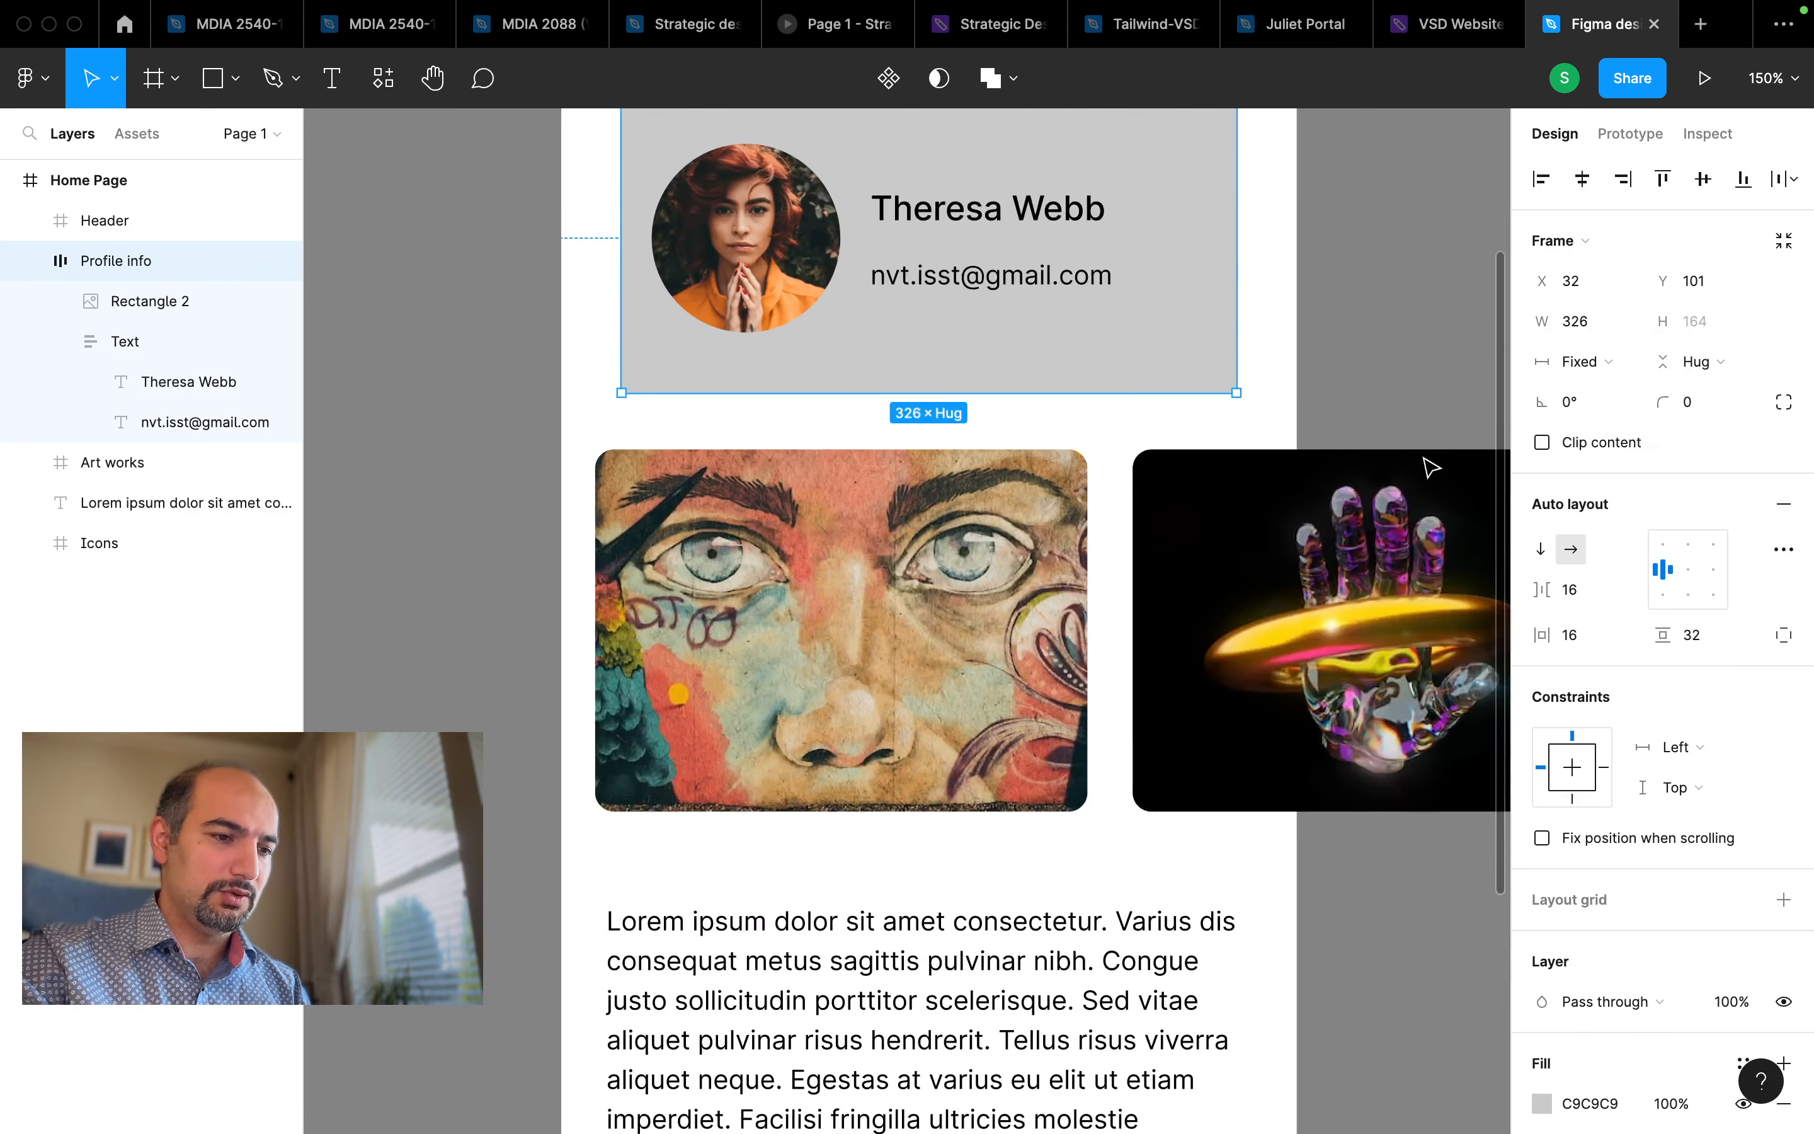
scroll(1428, 501, down, 6)
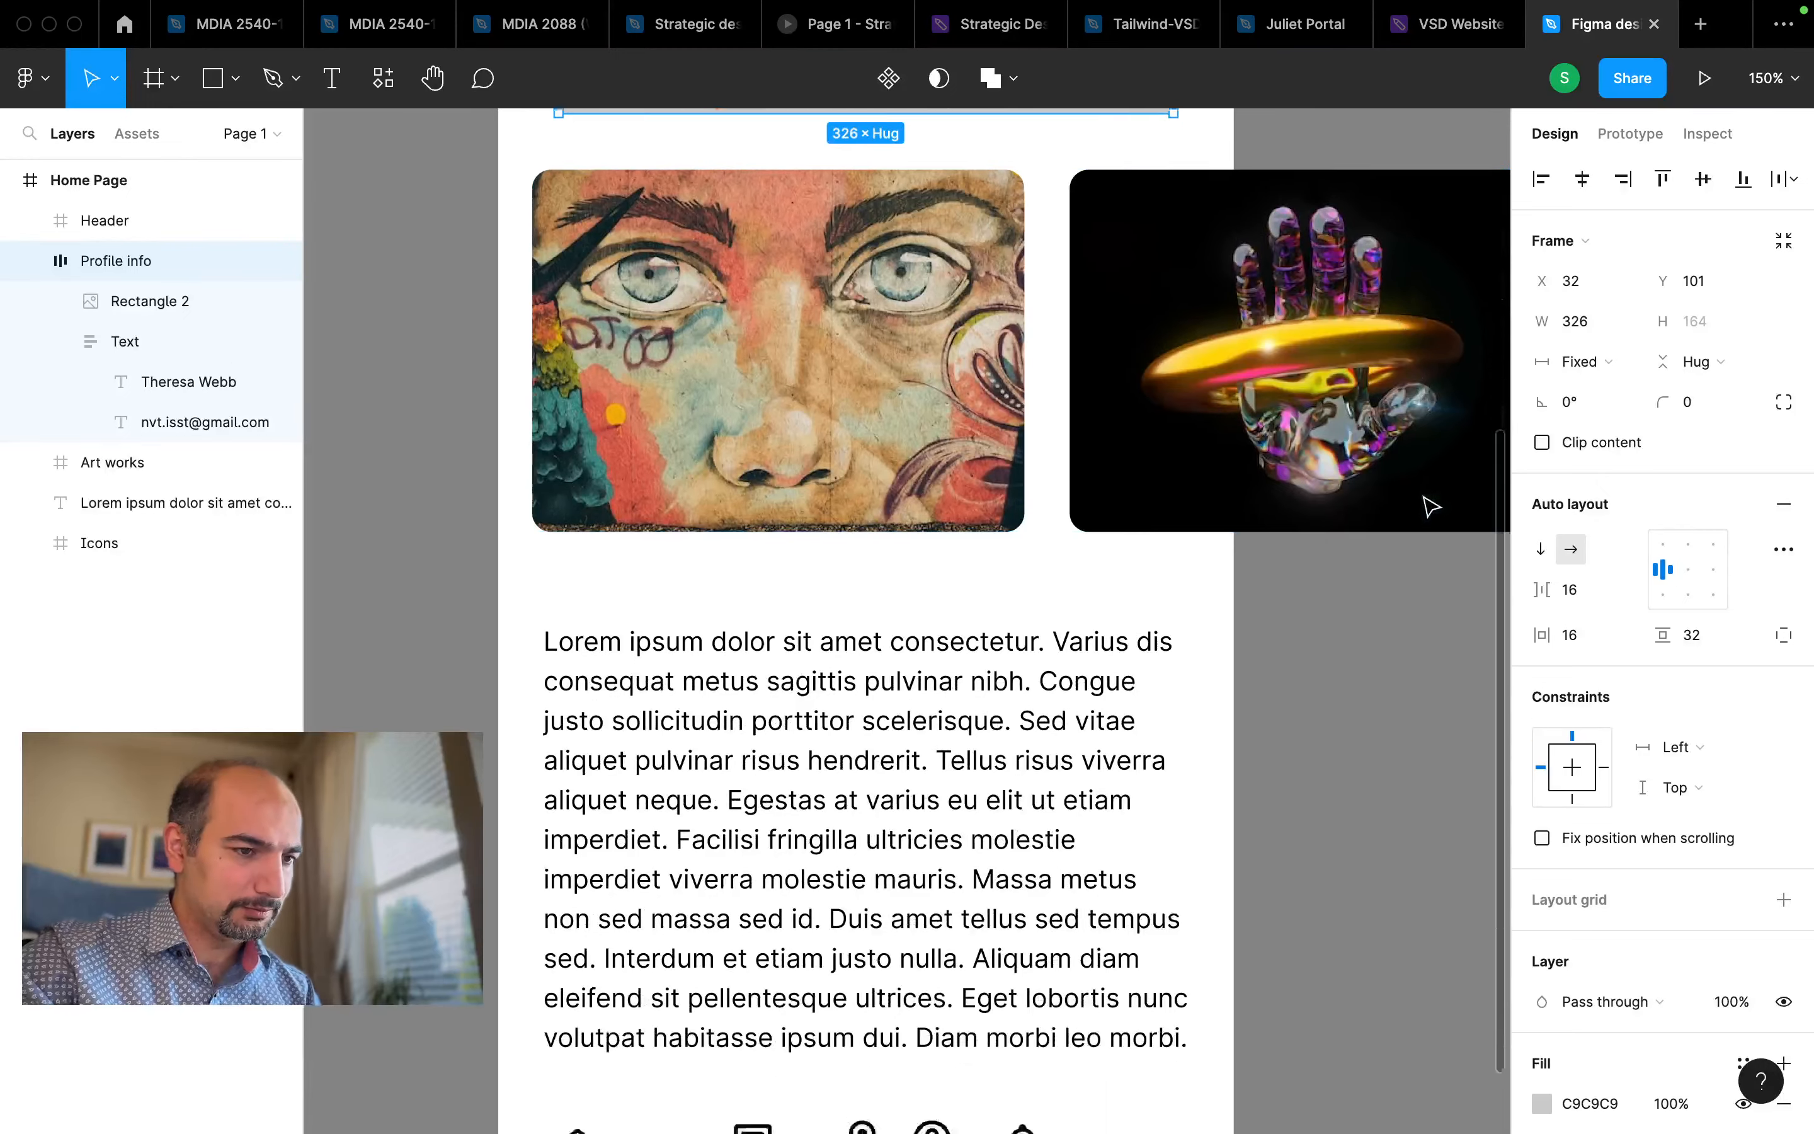
scroll(1428, 501, left, 2)
click(1017, 778)
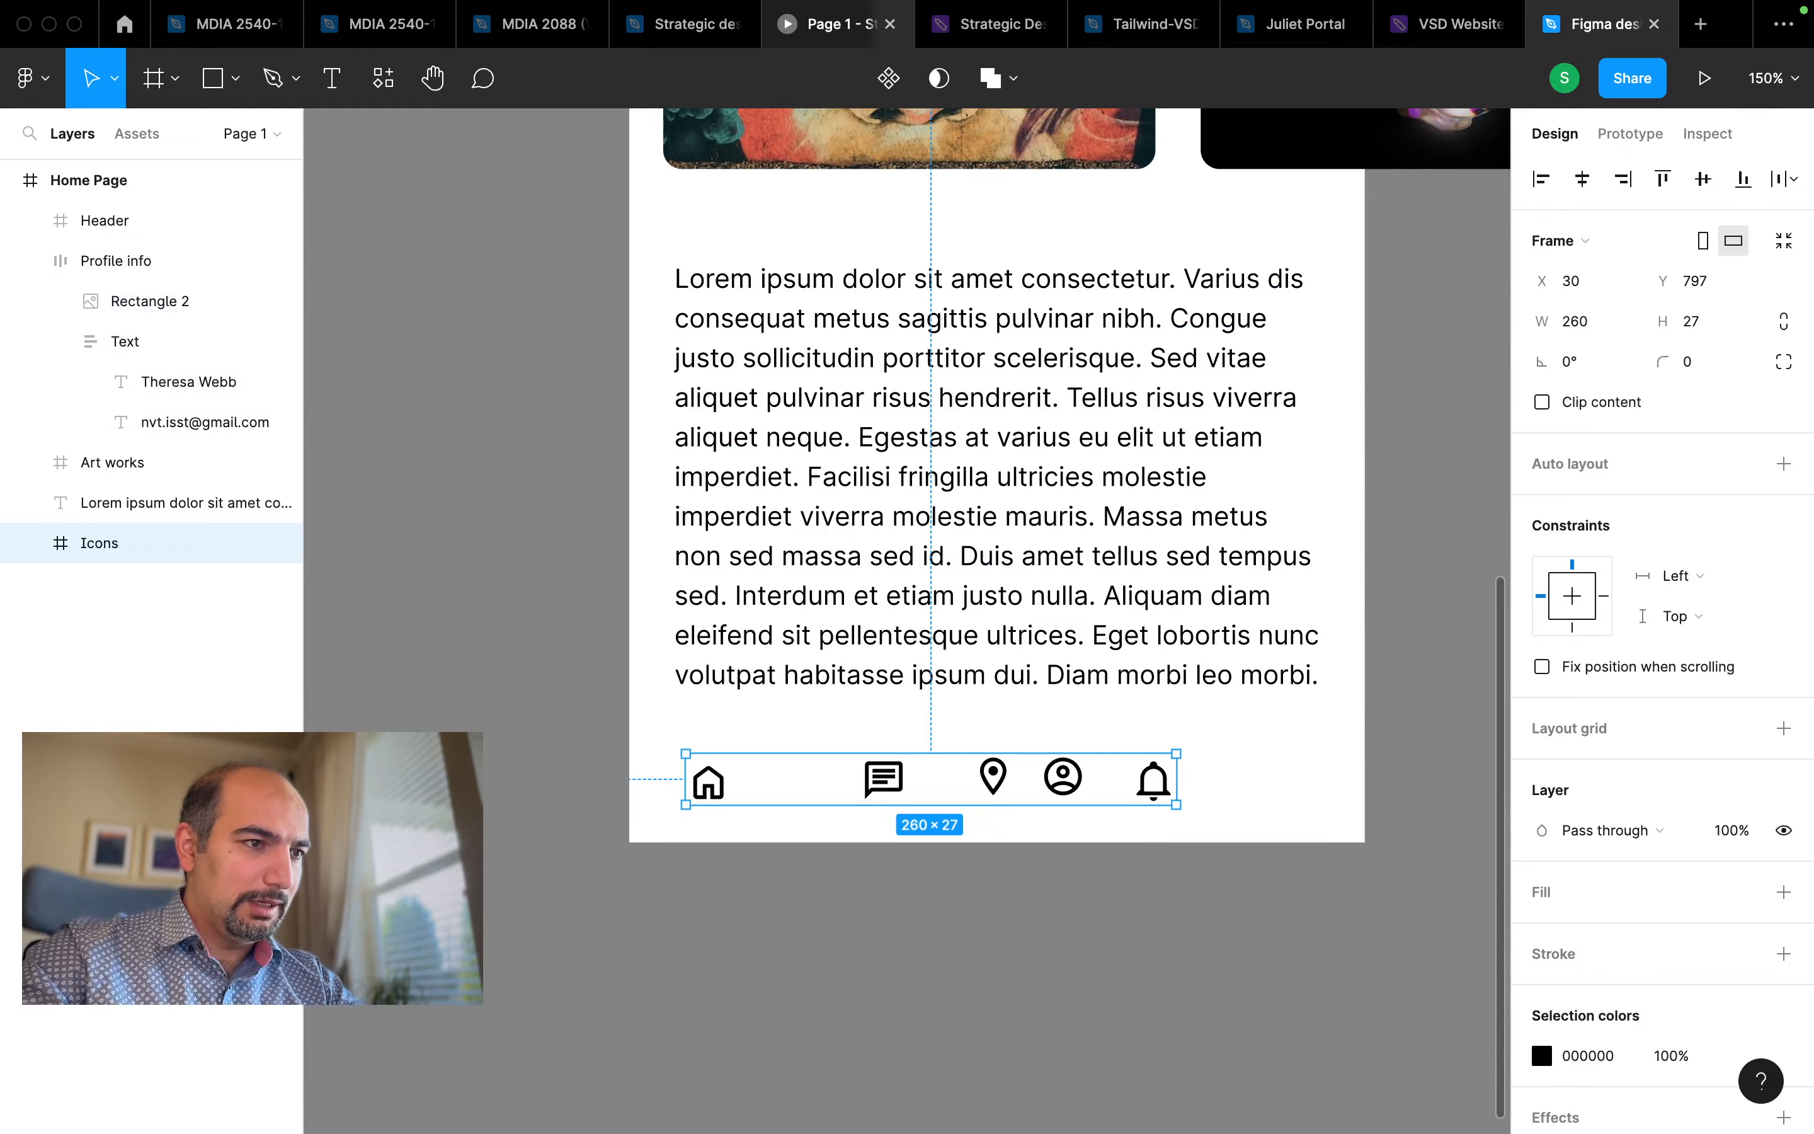
click(803, 37)
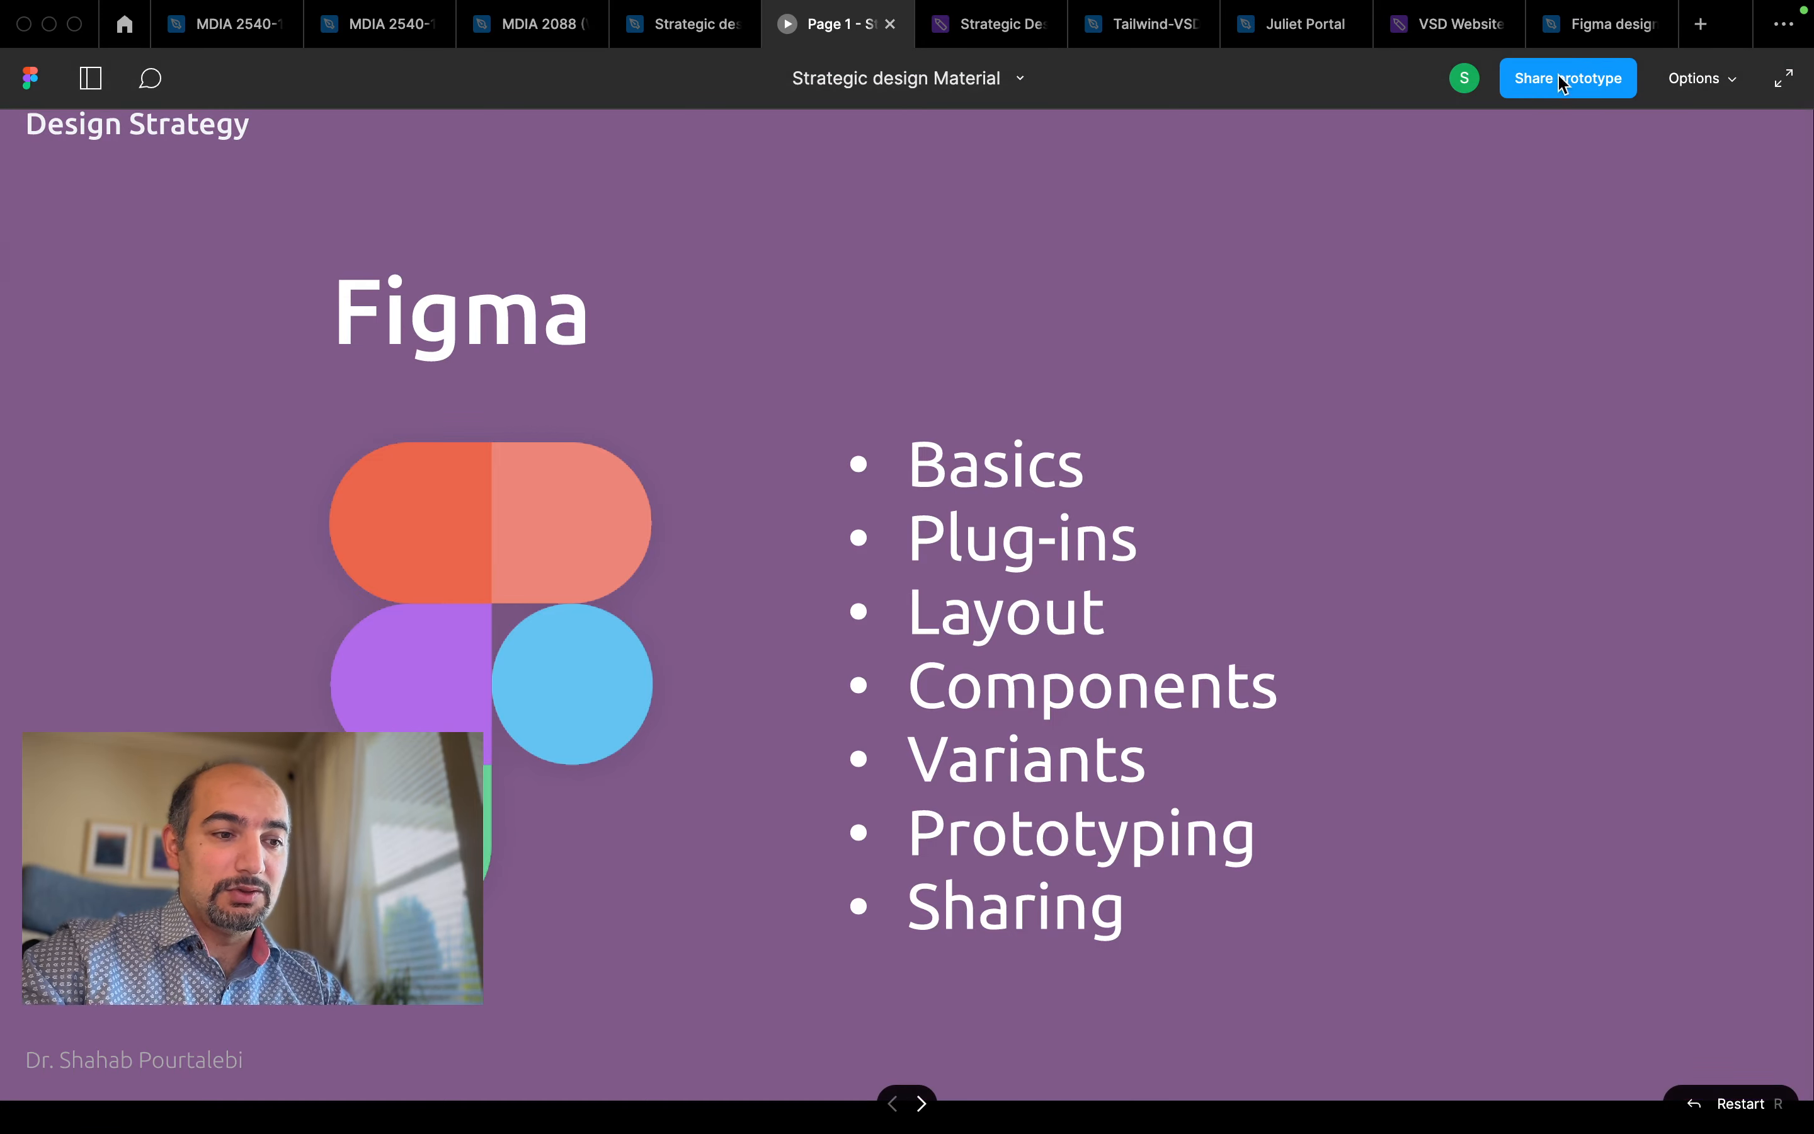
click(1628, 37)
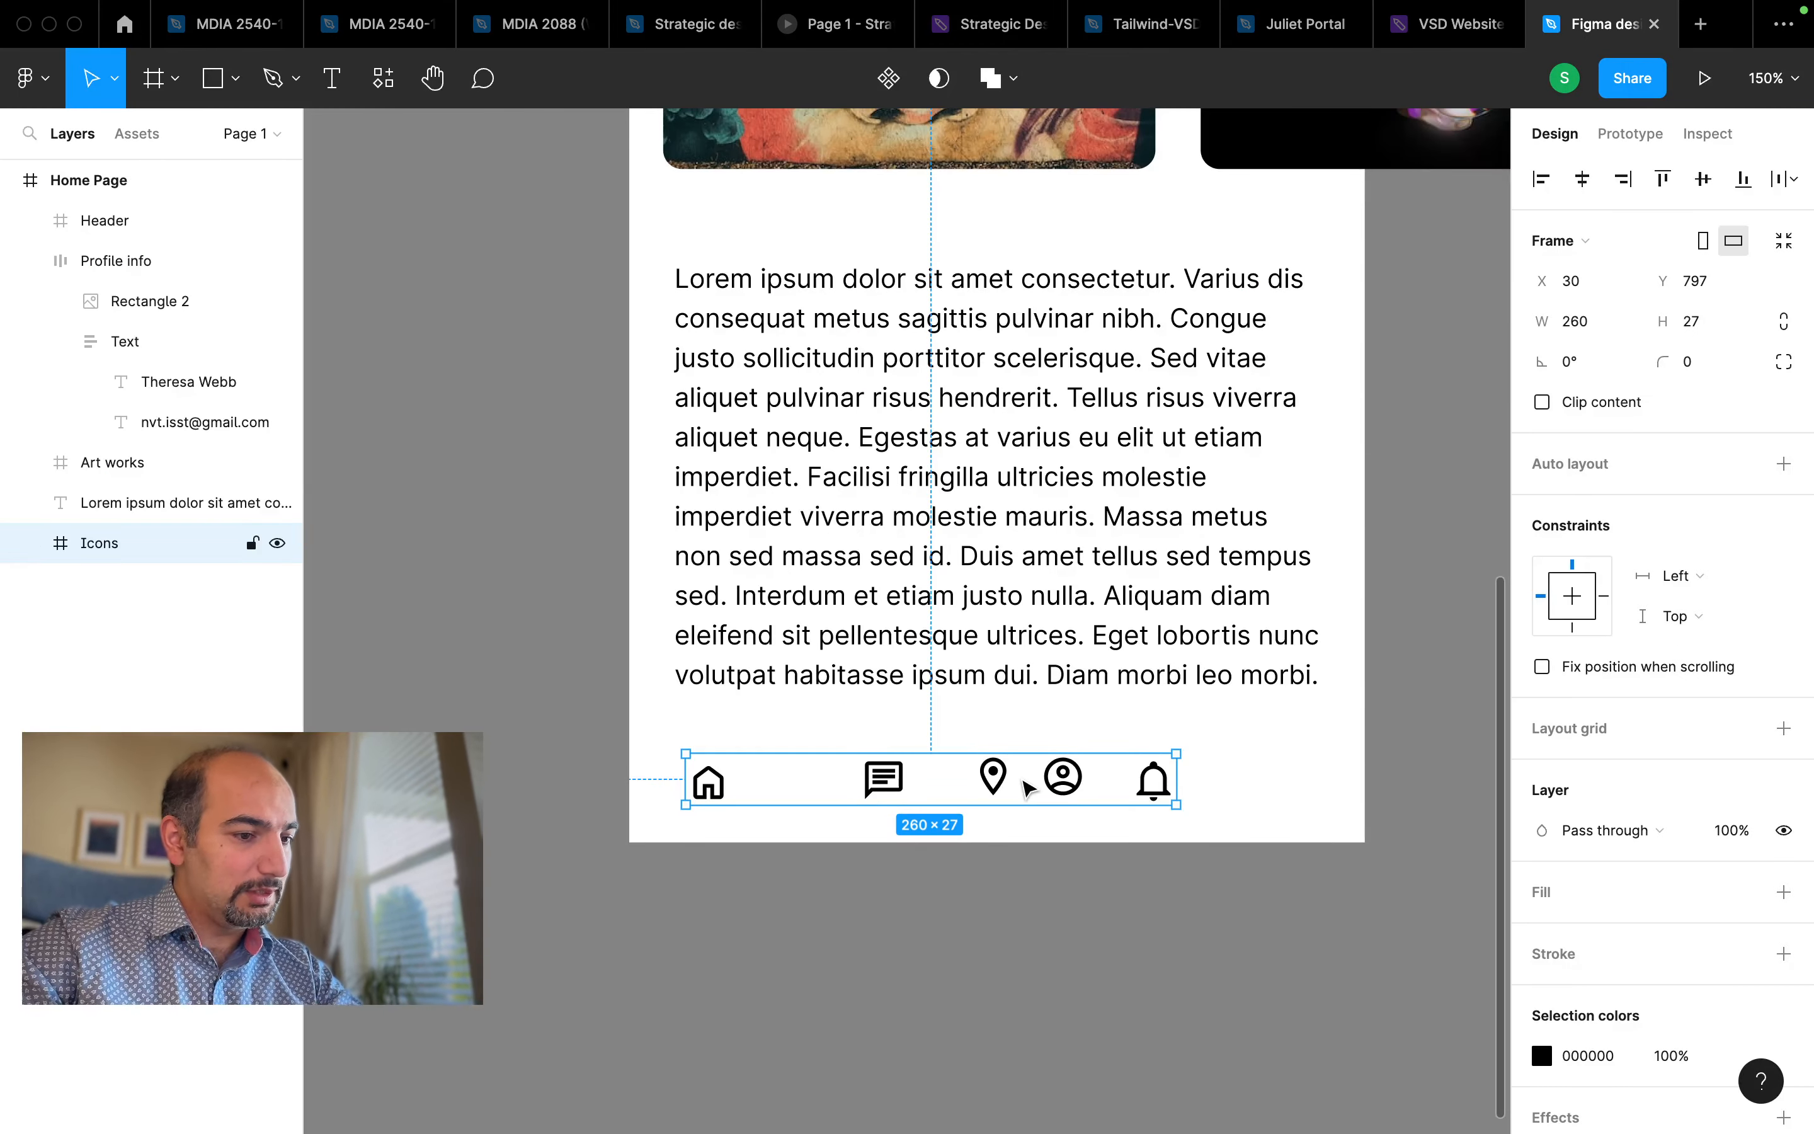
scroll(1027, 787, up, 2)
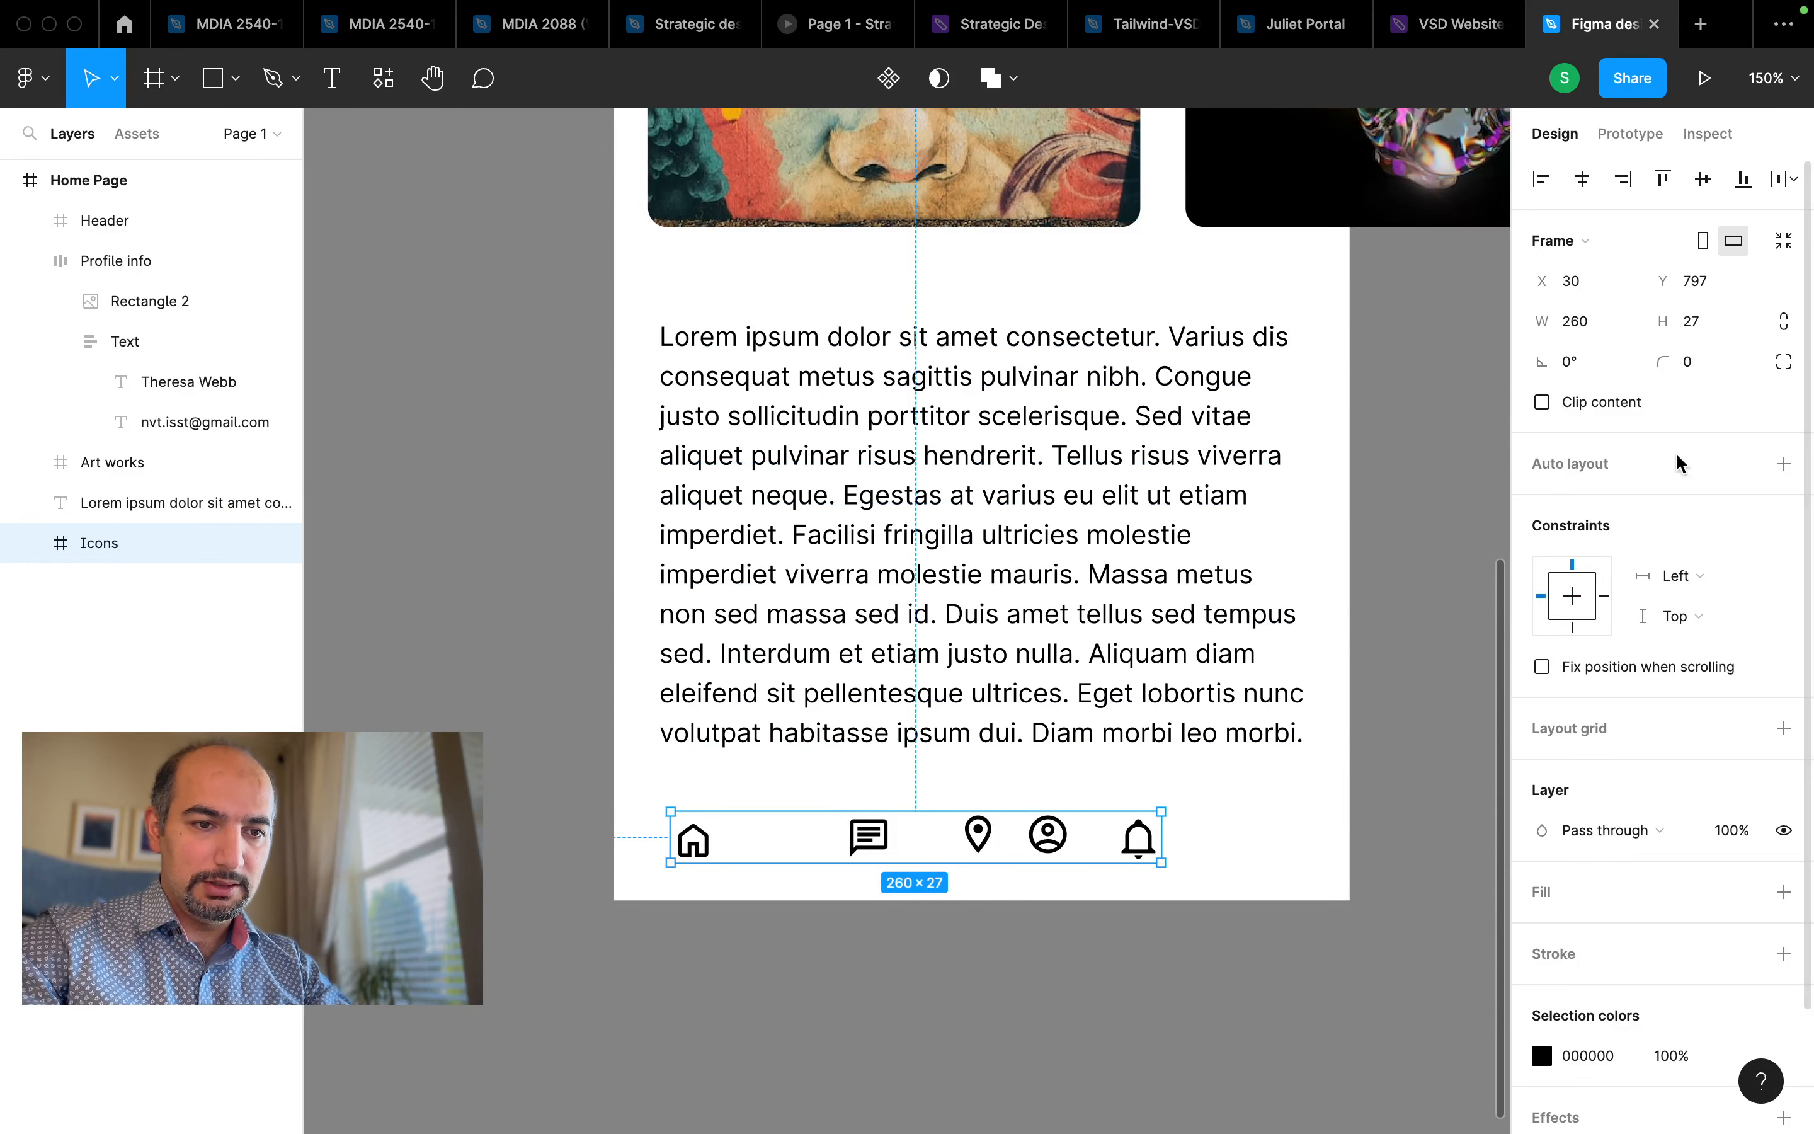
click(1783, 463)
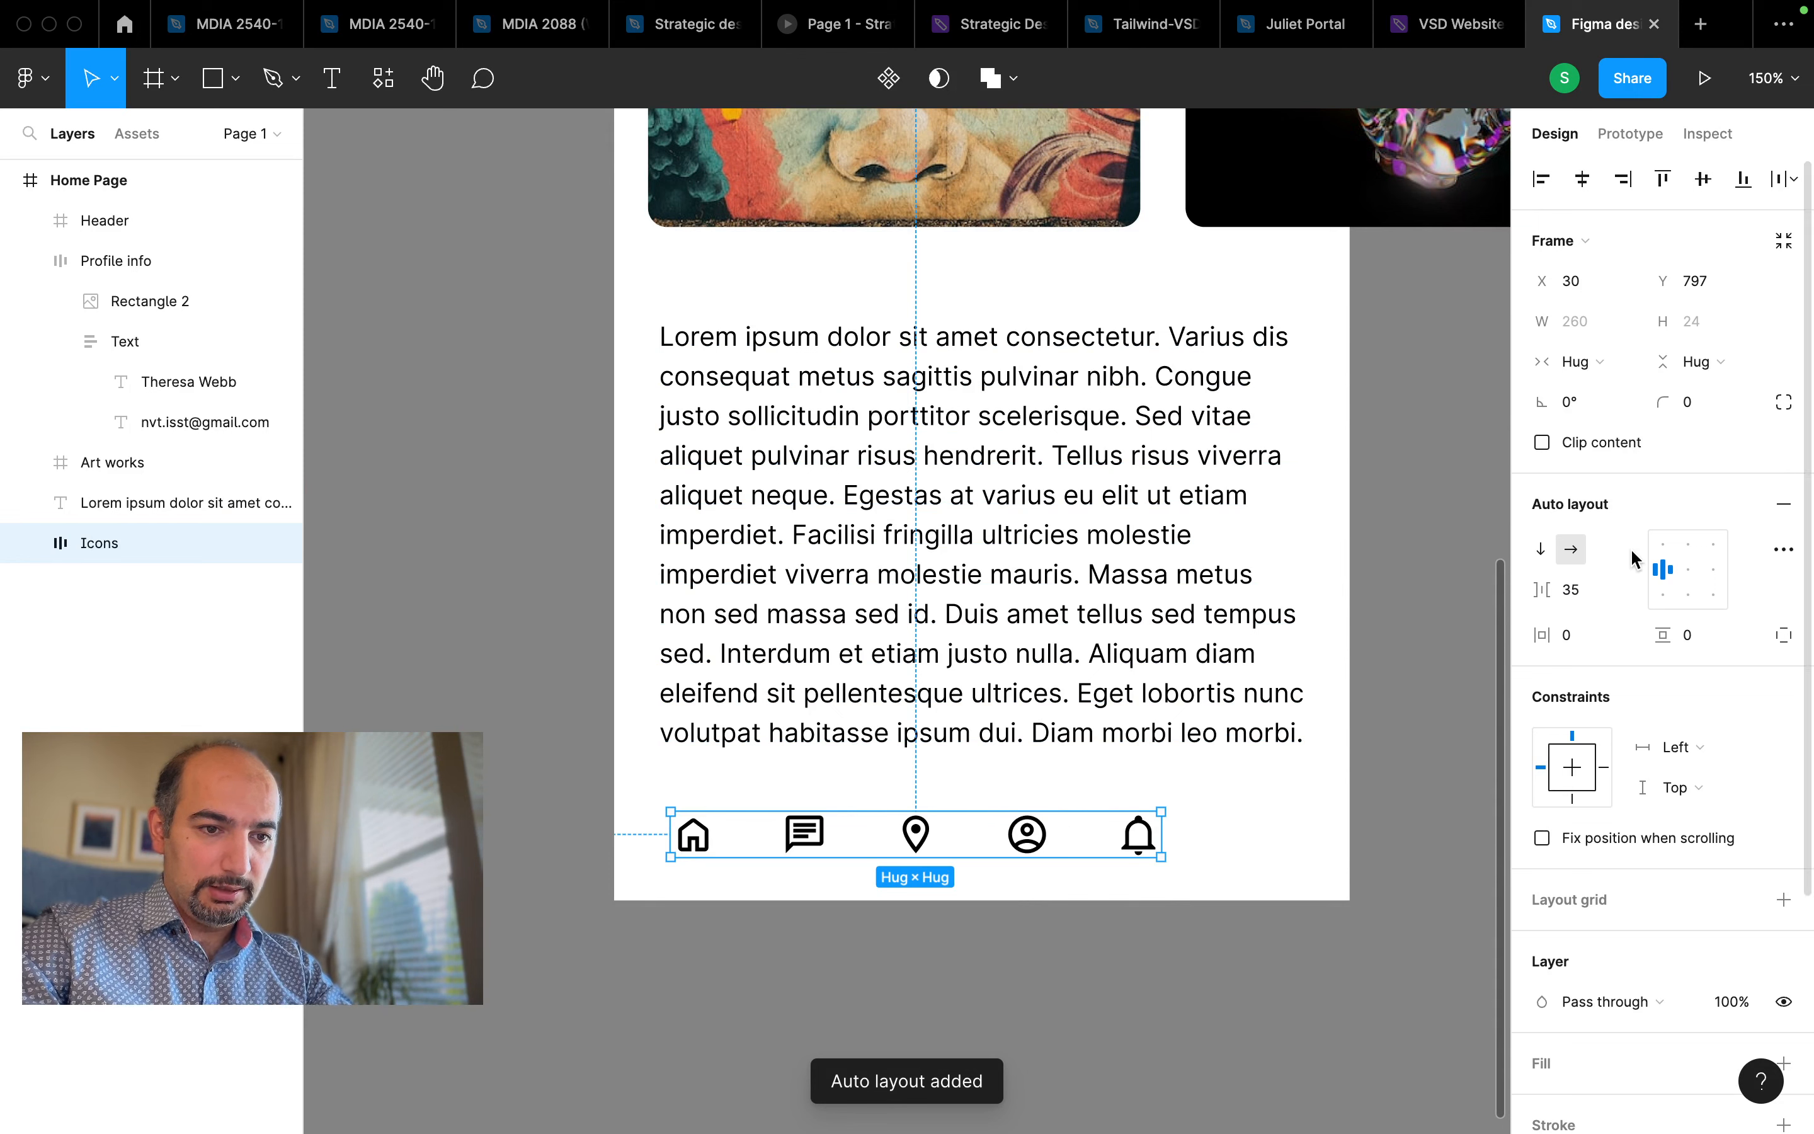
Set the spacing between the icons to 27 and widen the Icons frame to a fixed width of about 328
drag(1543, 592, 1526, 587)
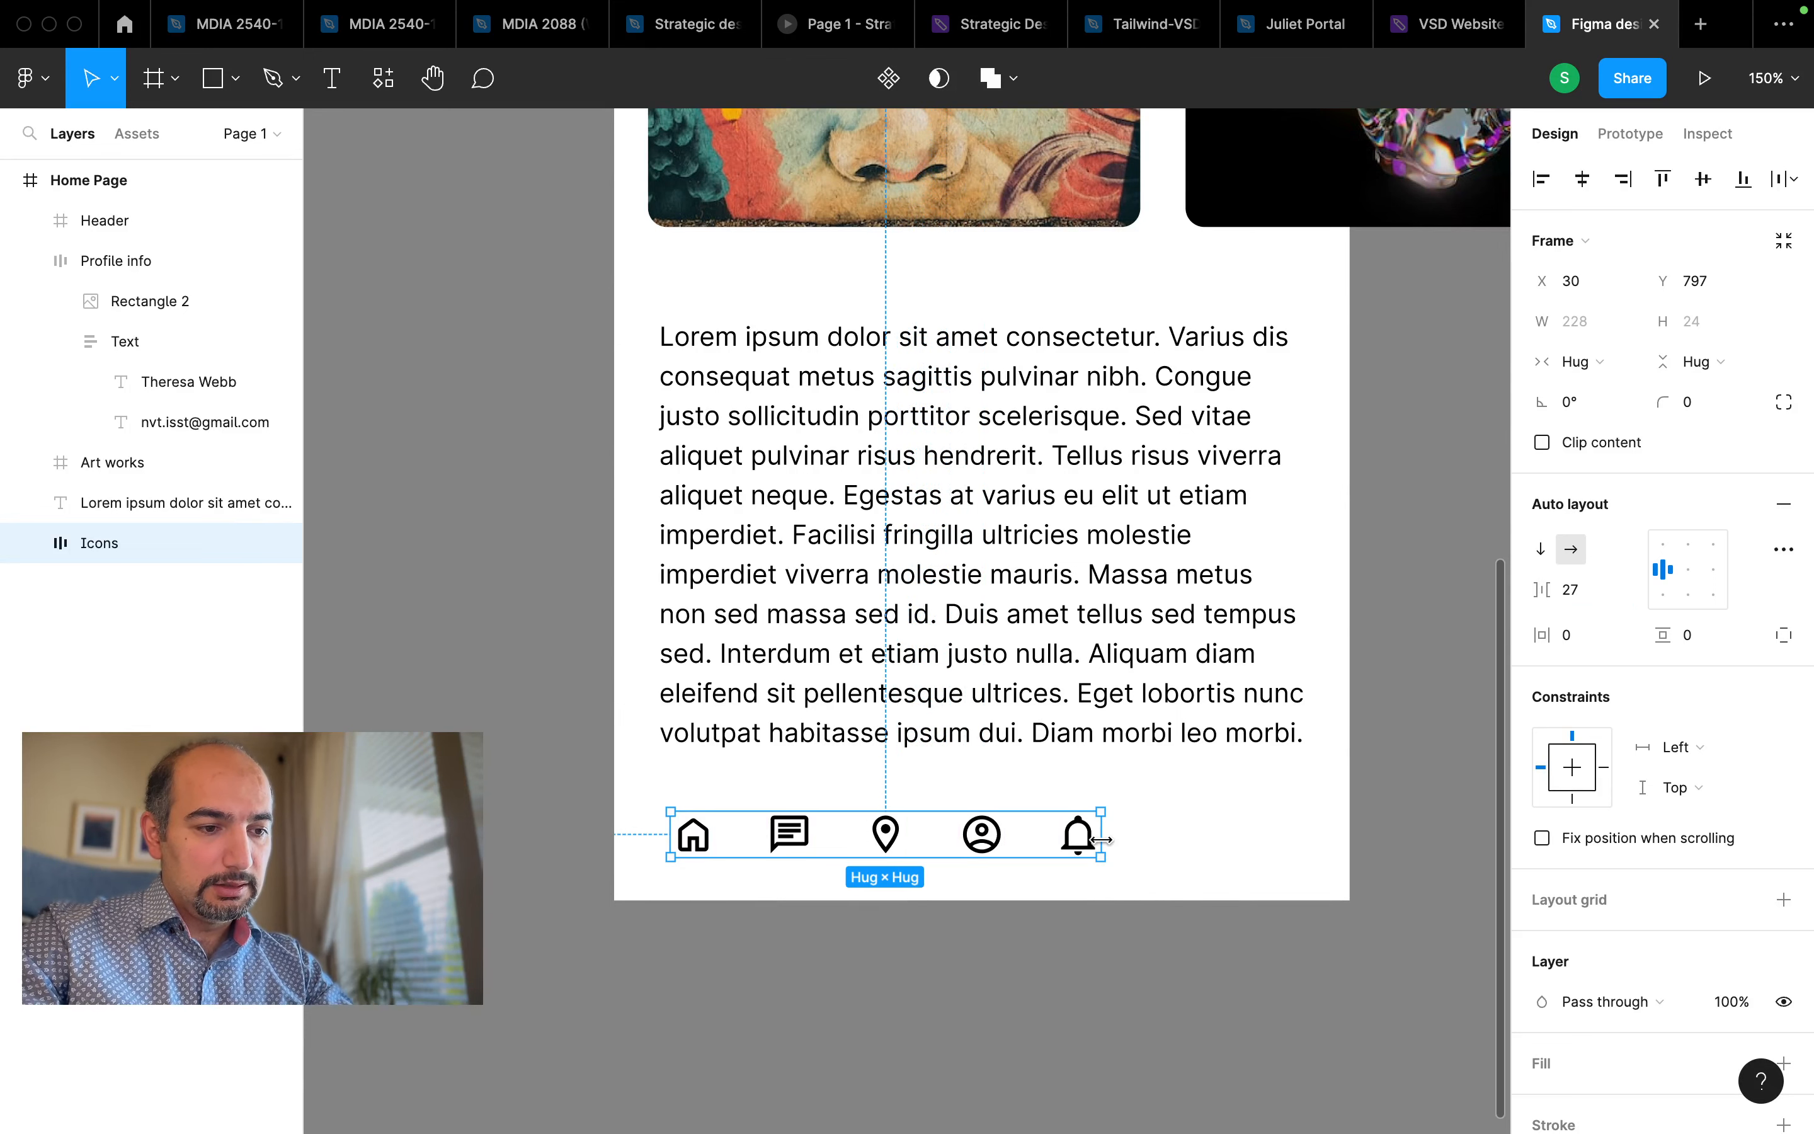
drag(1101, 835, 1289, 834)
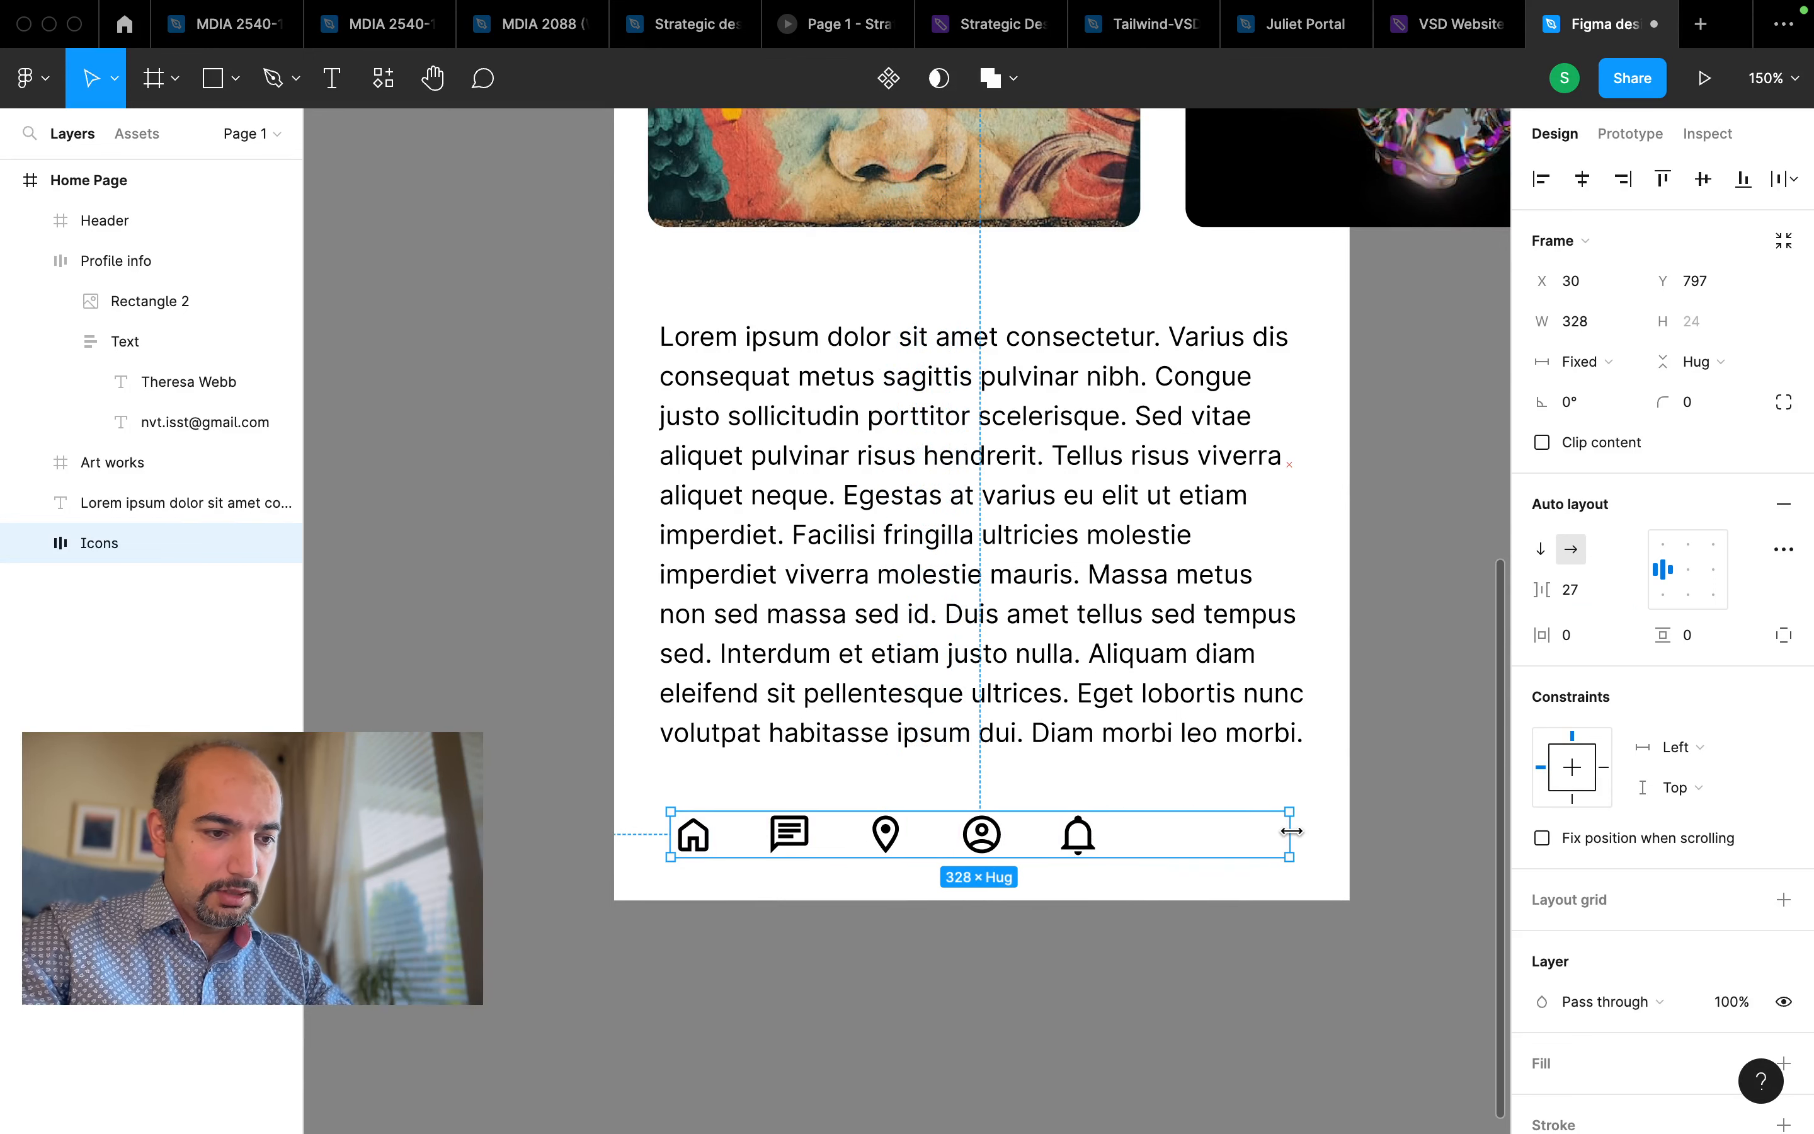
click(1077, 847)
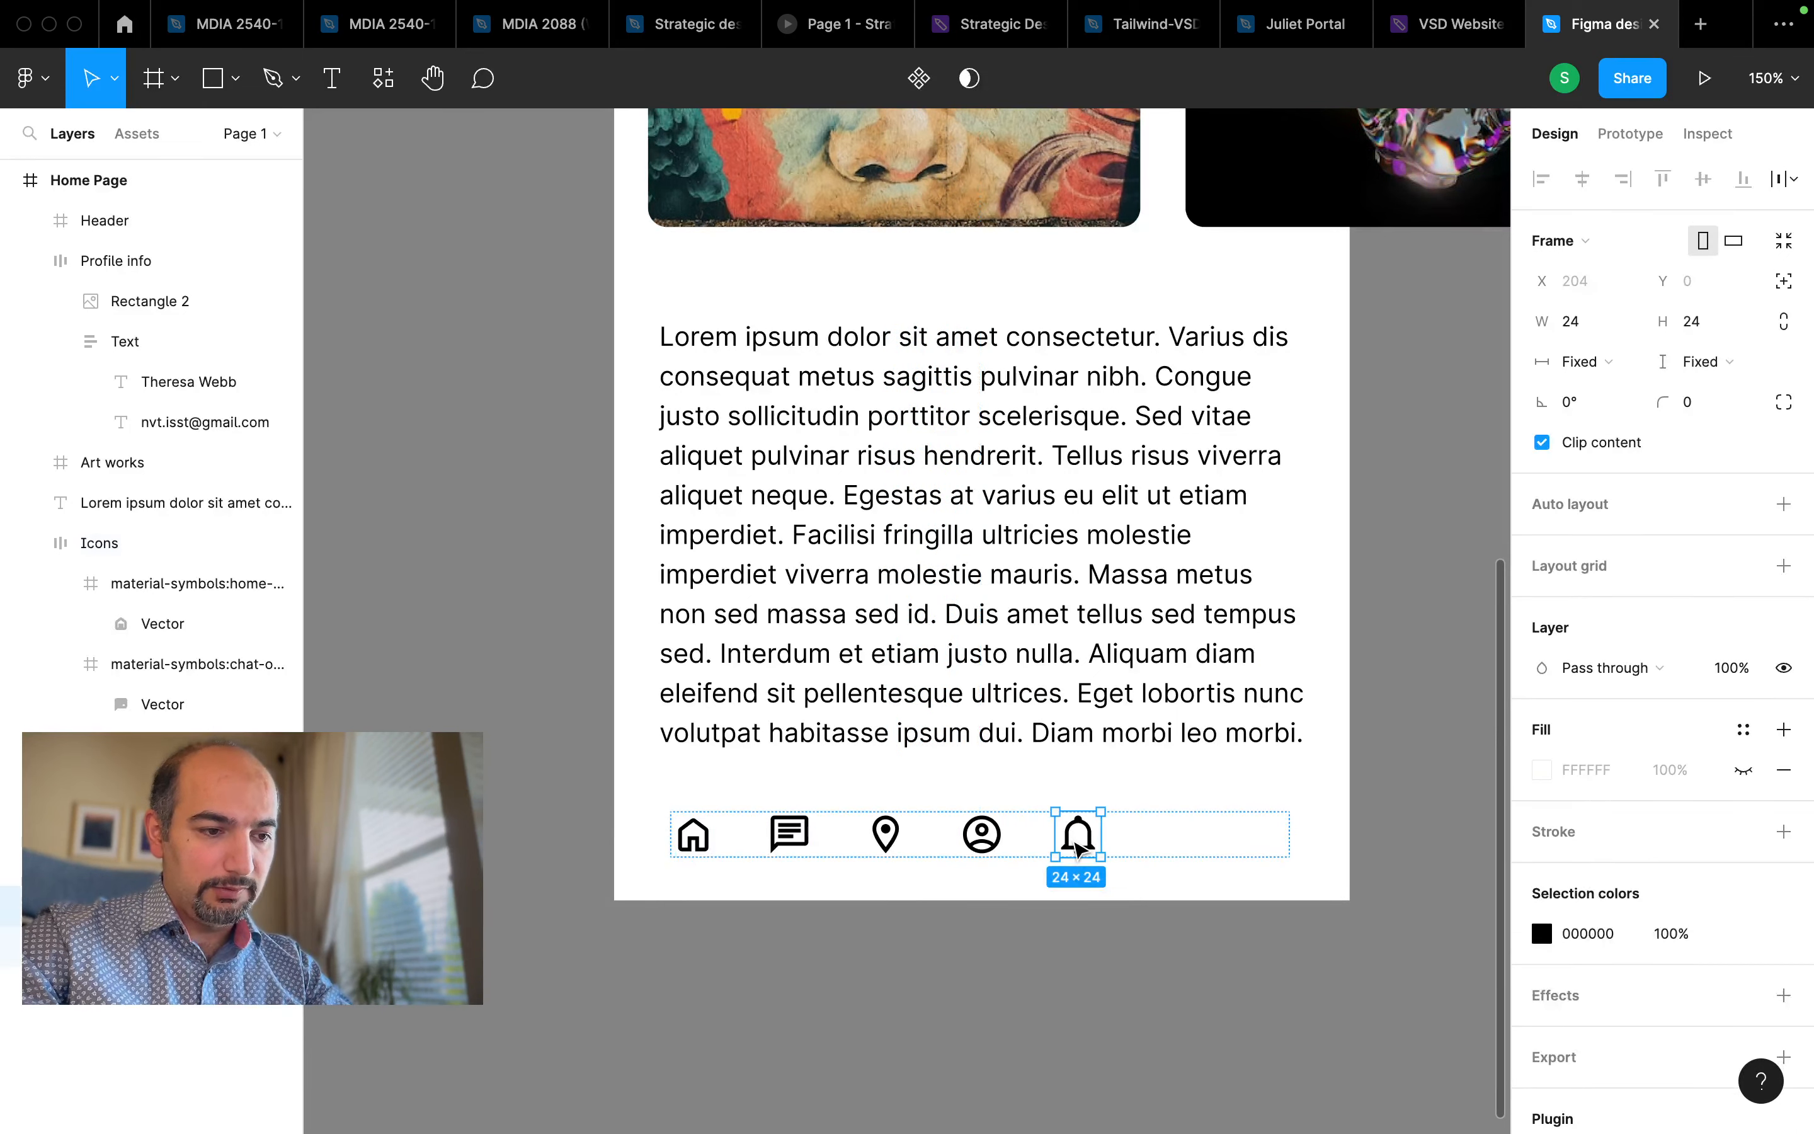
click(1175, 848)
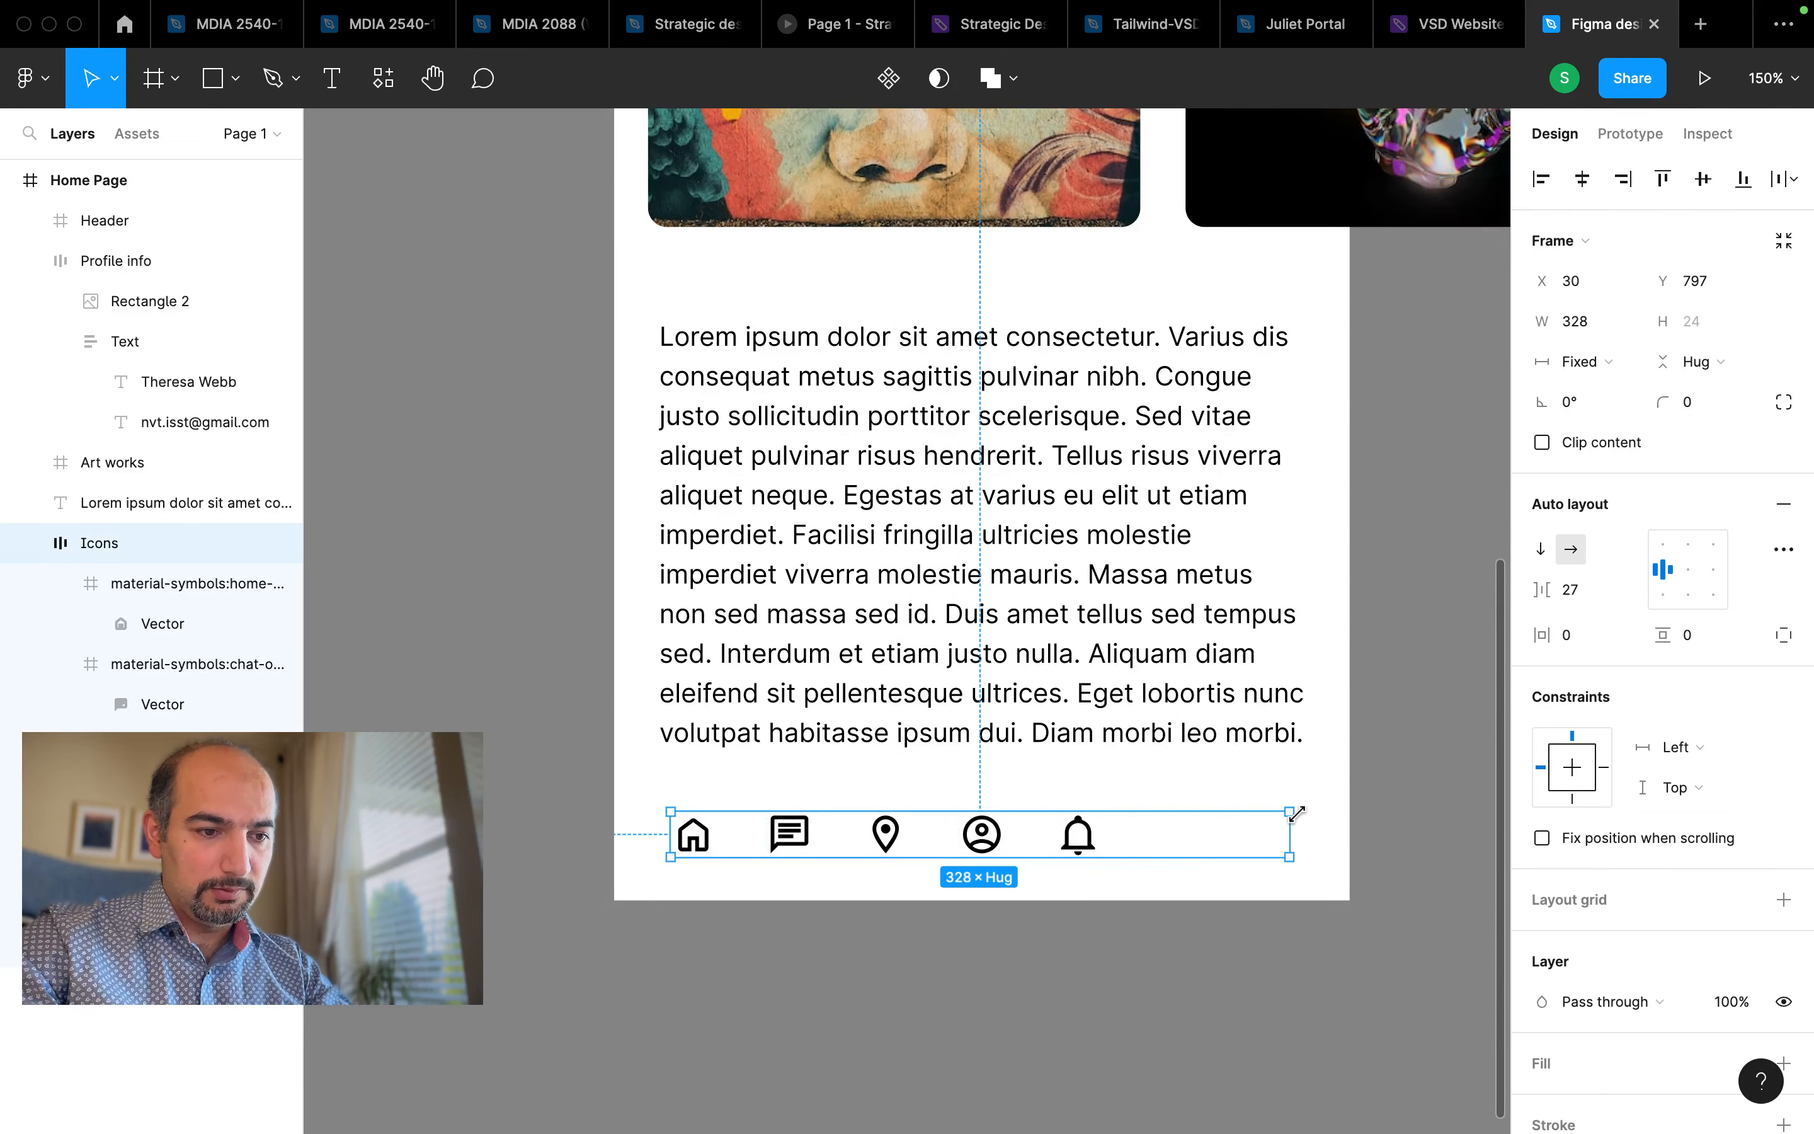
Switch the spacing between the icons to Auto and narrow the Icons frame to a fixed width of about 273
drag(1290, 827, 1244, 807)
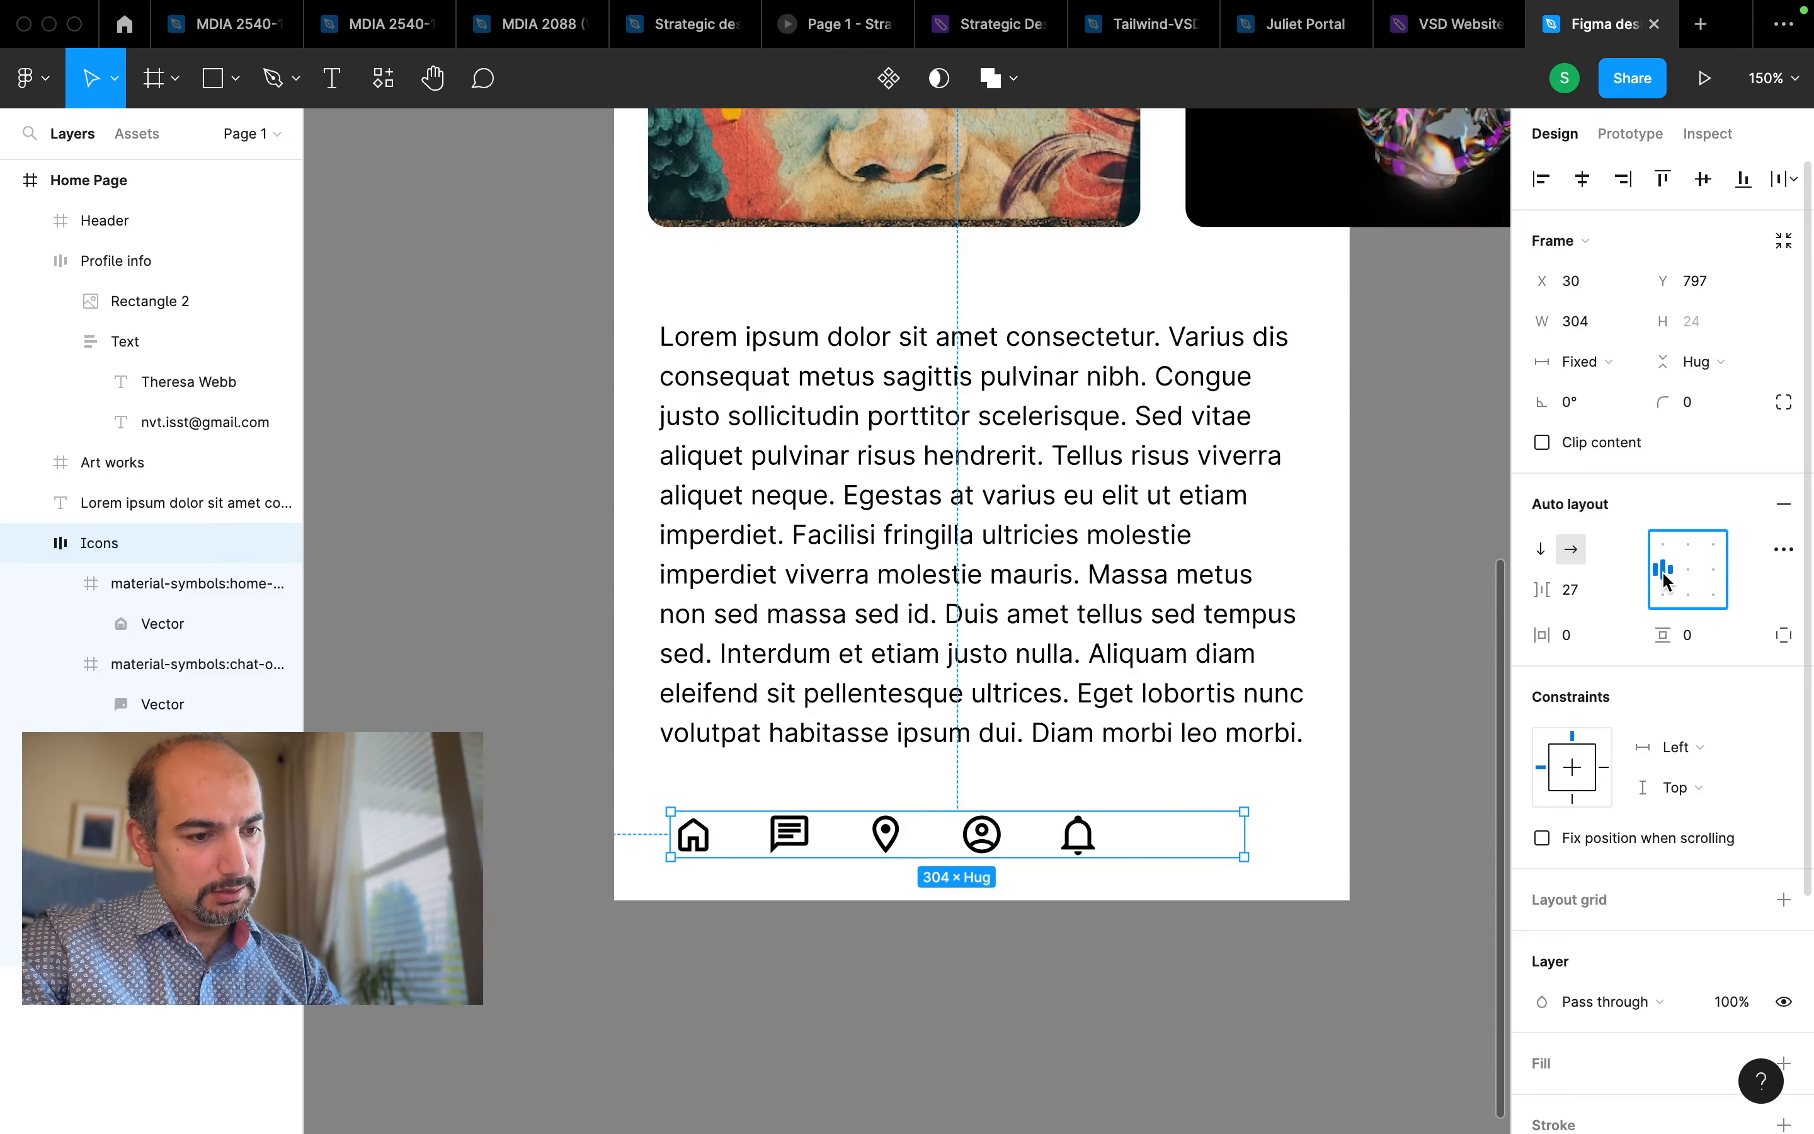
double_click(1663, 579)
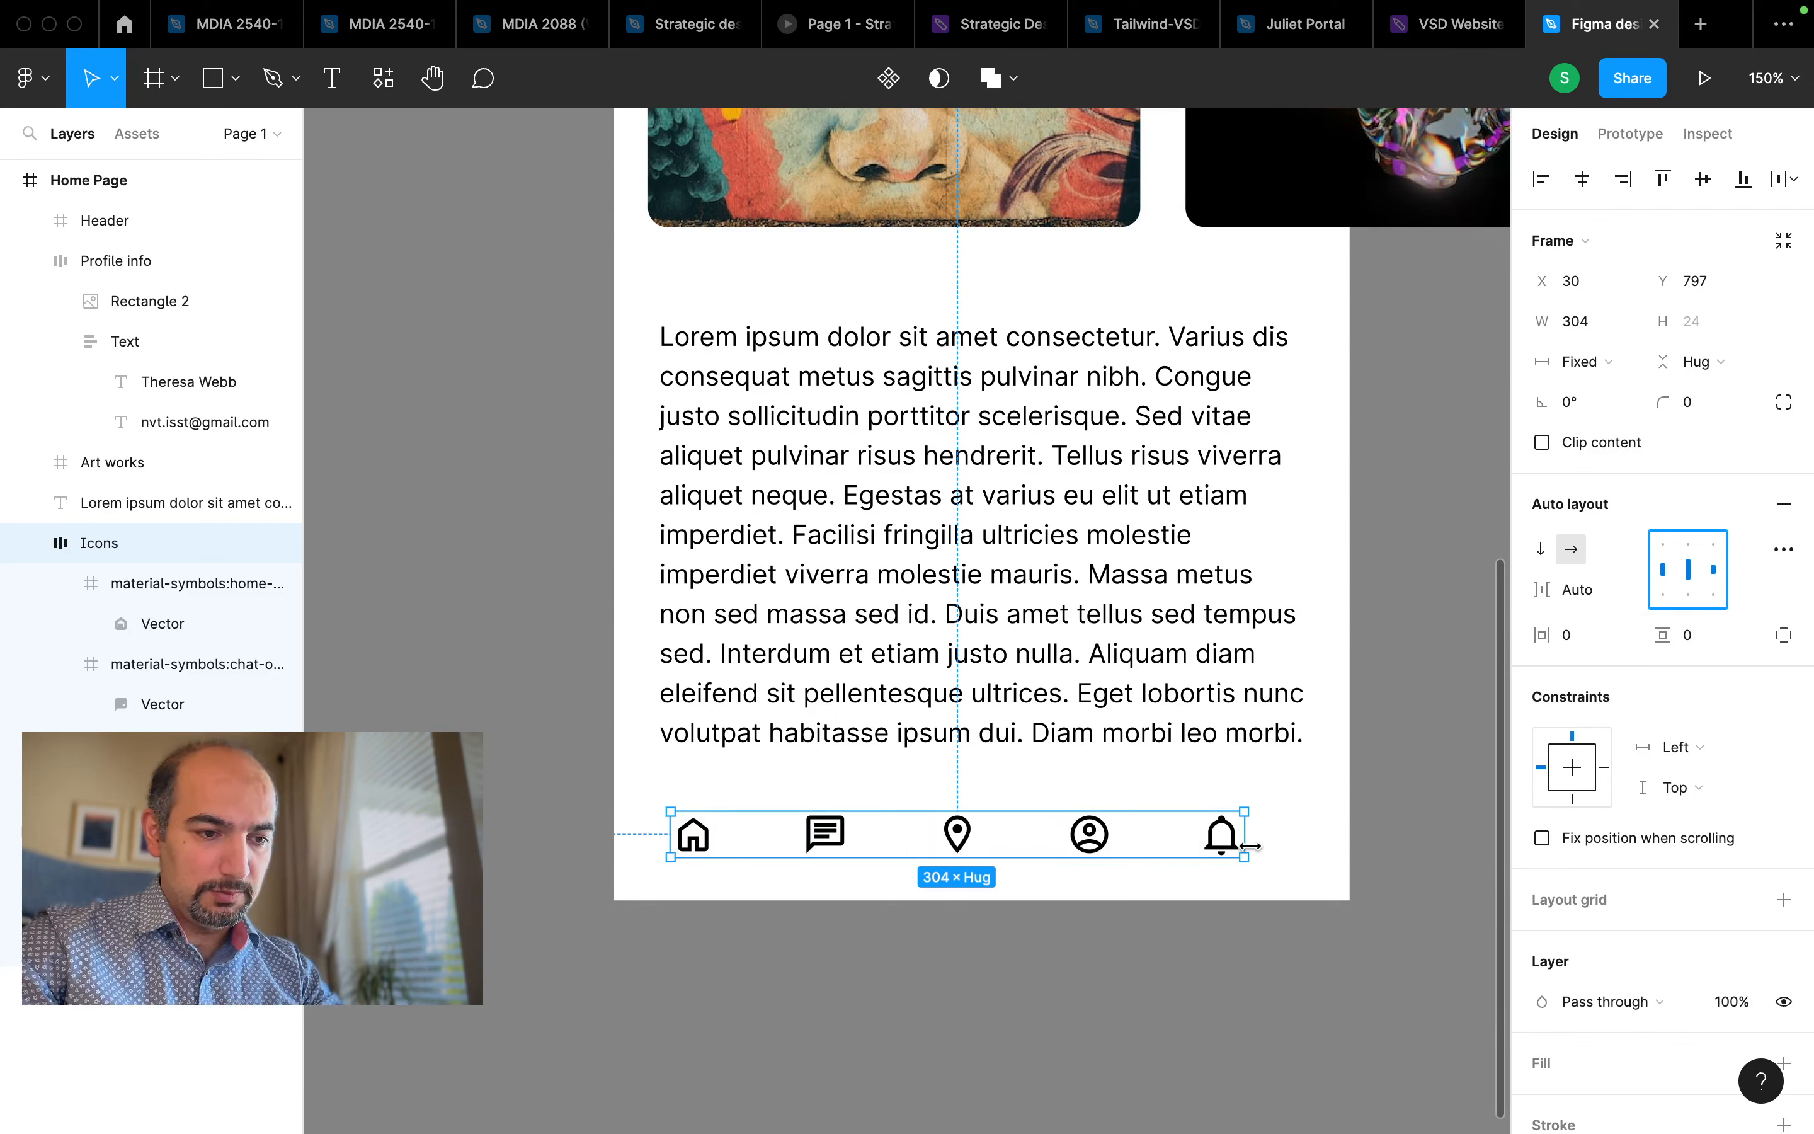
drag(1249, 846, 1181, 817)
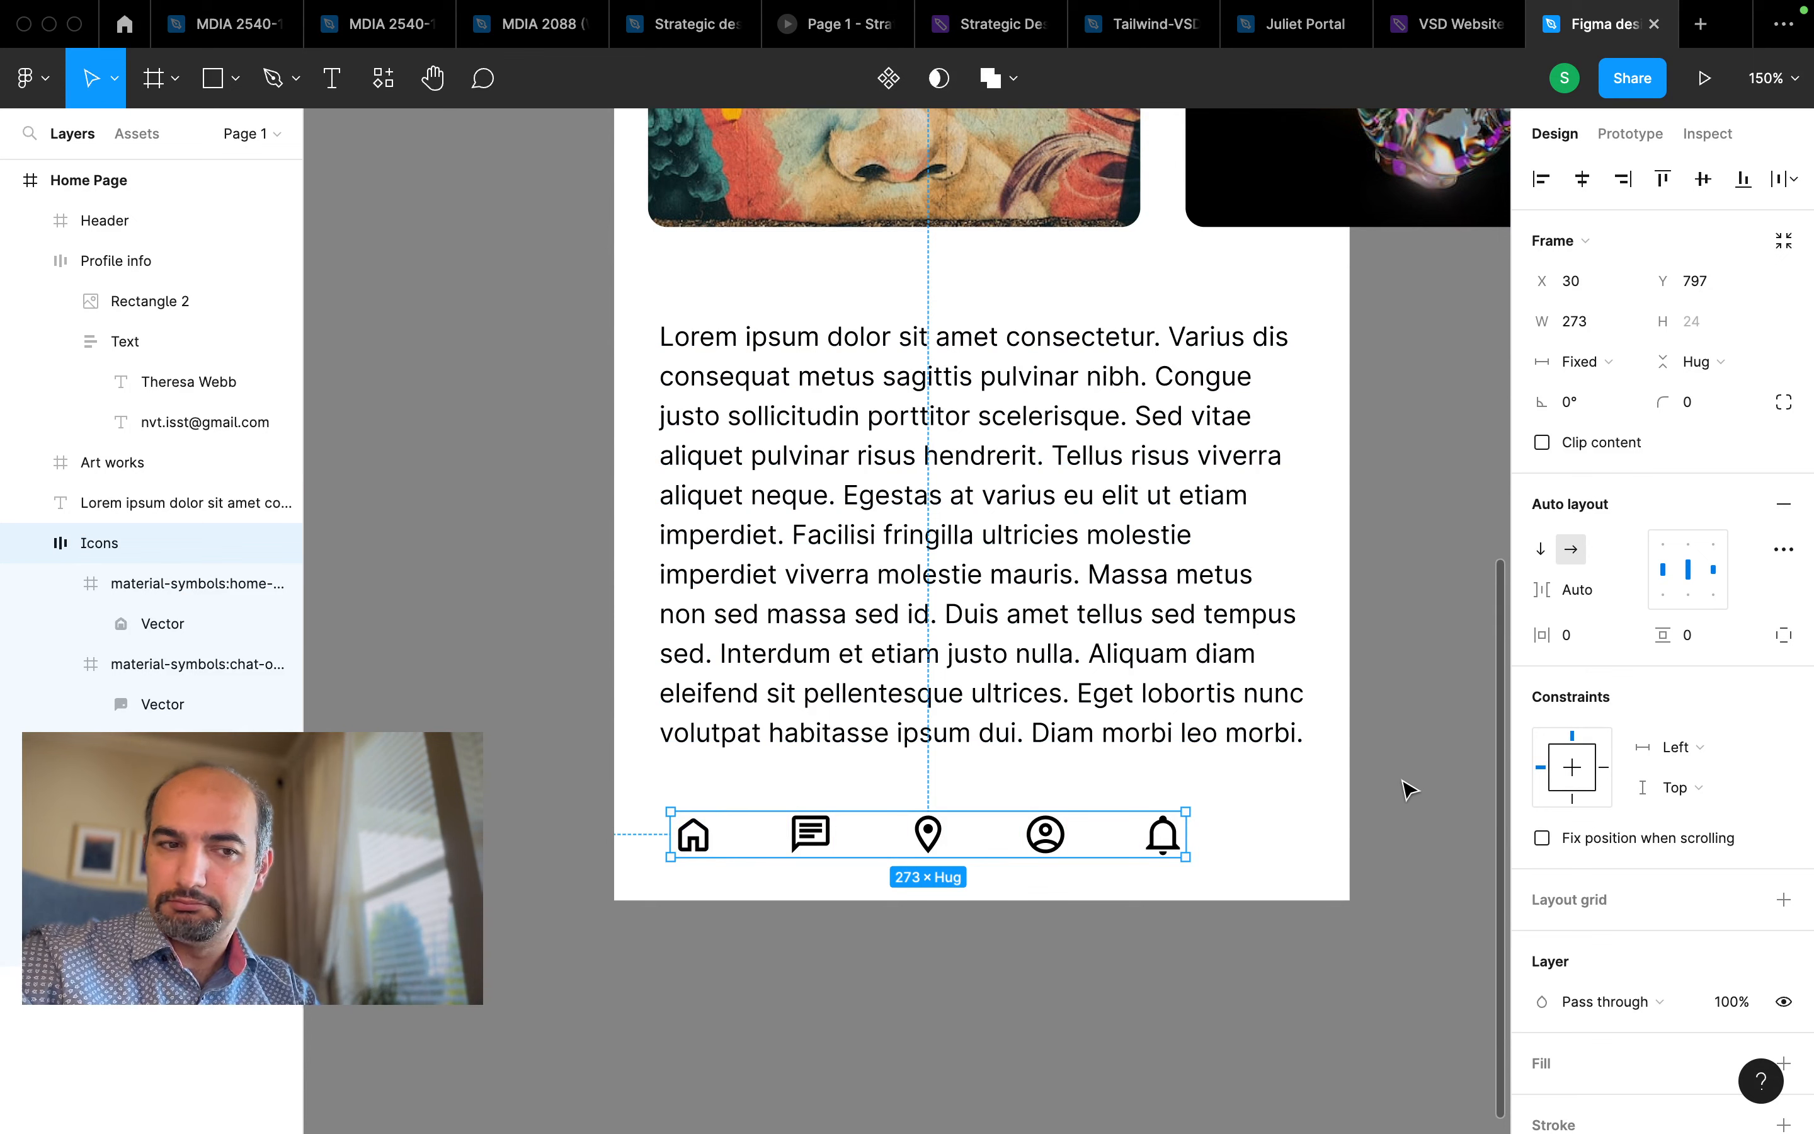
Set the Icons frame's horizontal padding to 32
mouse_move(1546, 636)
mouse_down()
mouse_move(1586, 637)
mouse_move(1551, 635)
mouse_up()
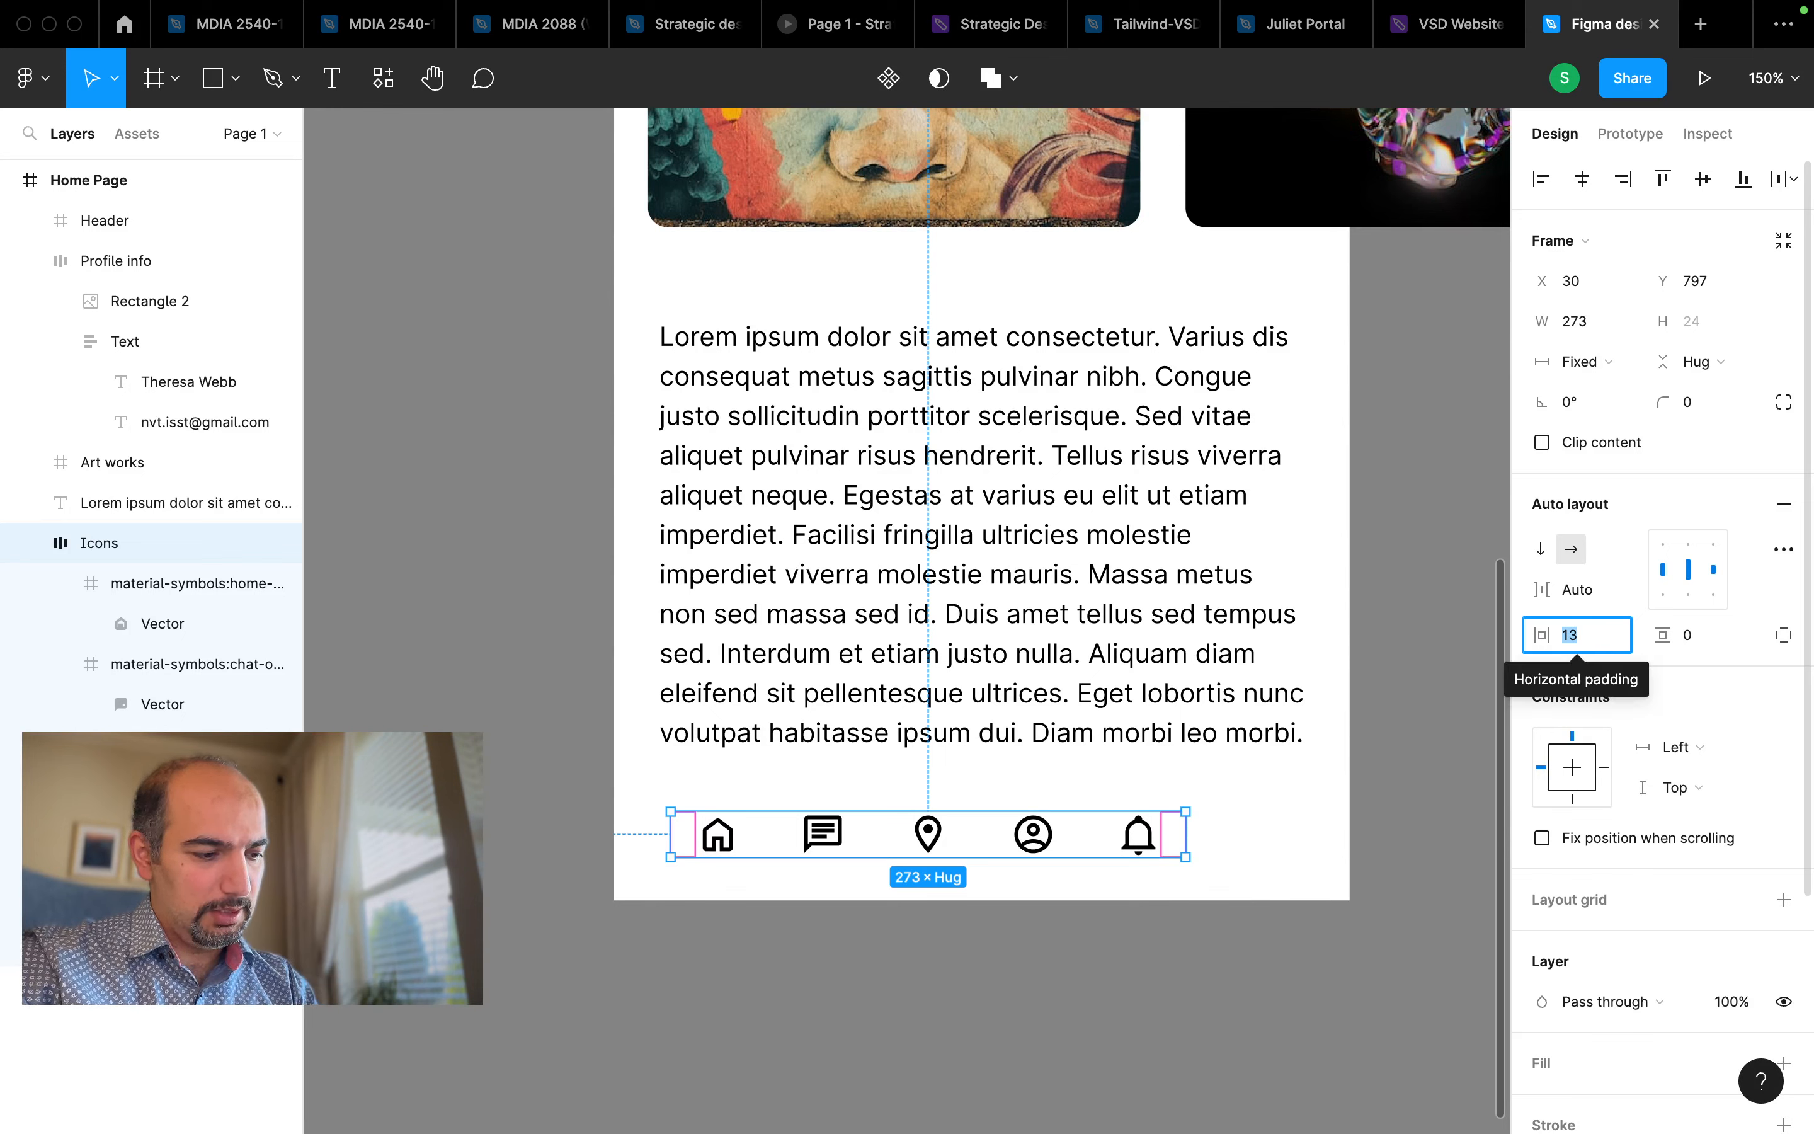
text(32)
key(Return)
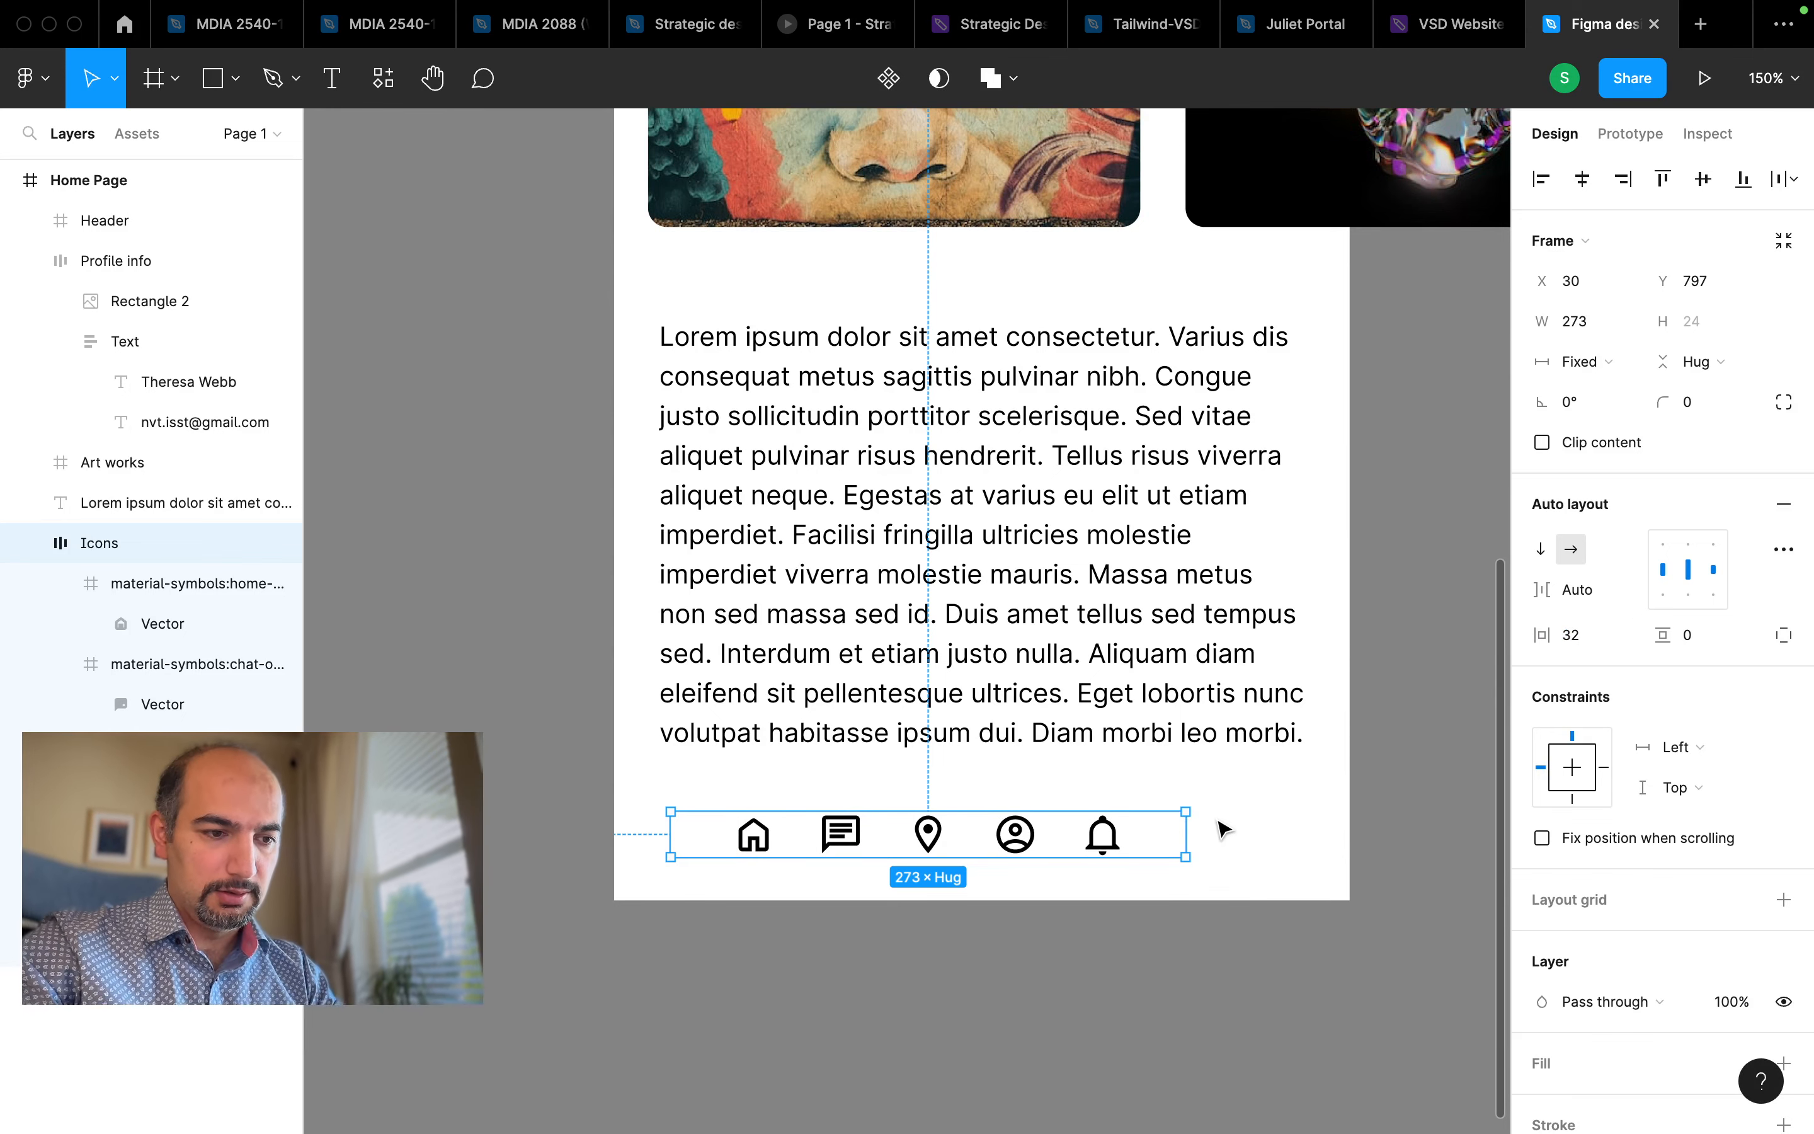
Stretch the Icons frame across the Home Page from X 0 to a width of 390 and move it to the bottom edge at Y 820
drag(1186, 830, 1351, 830)
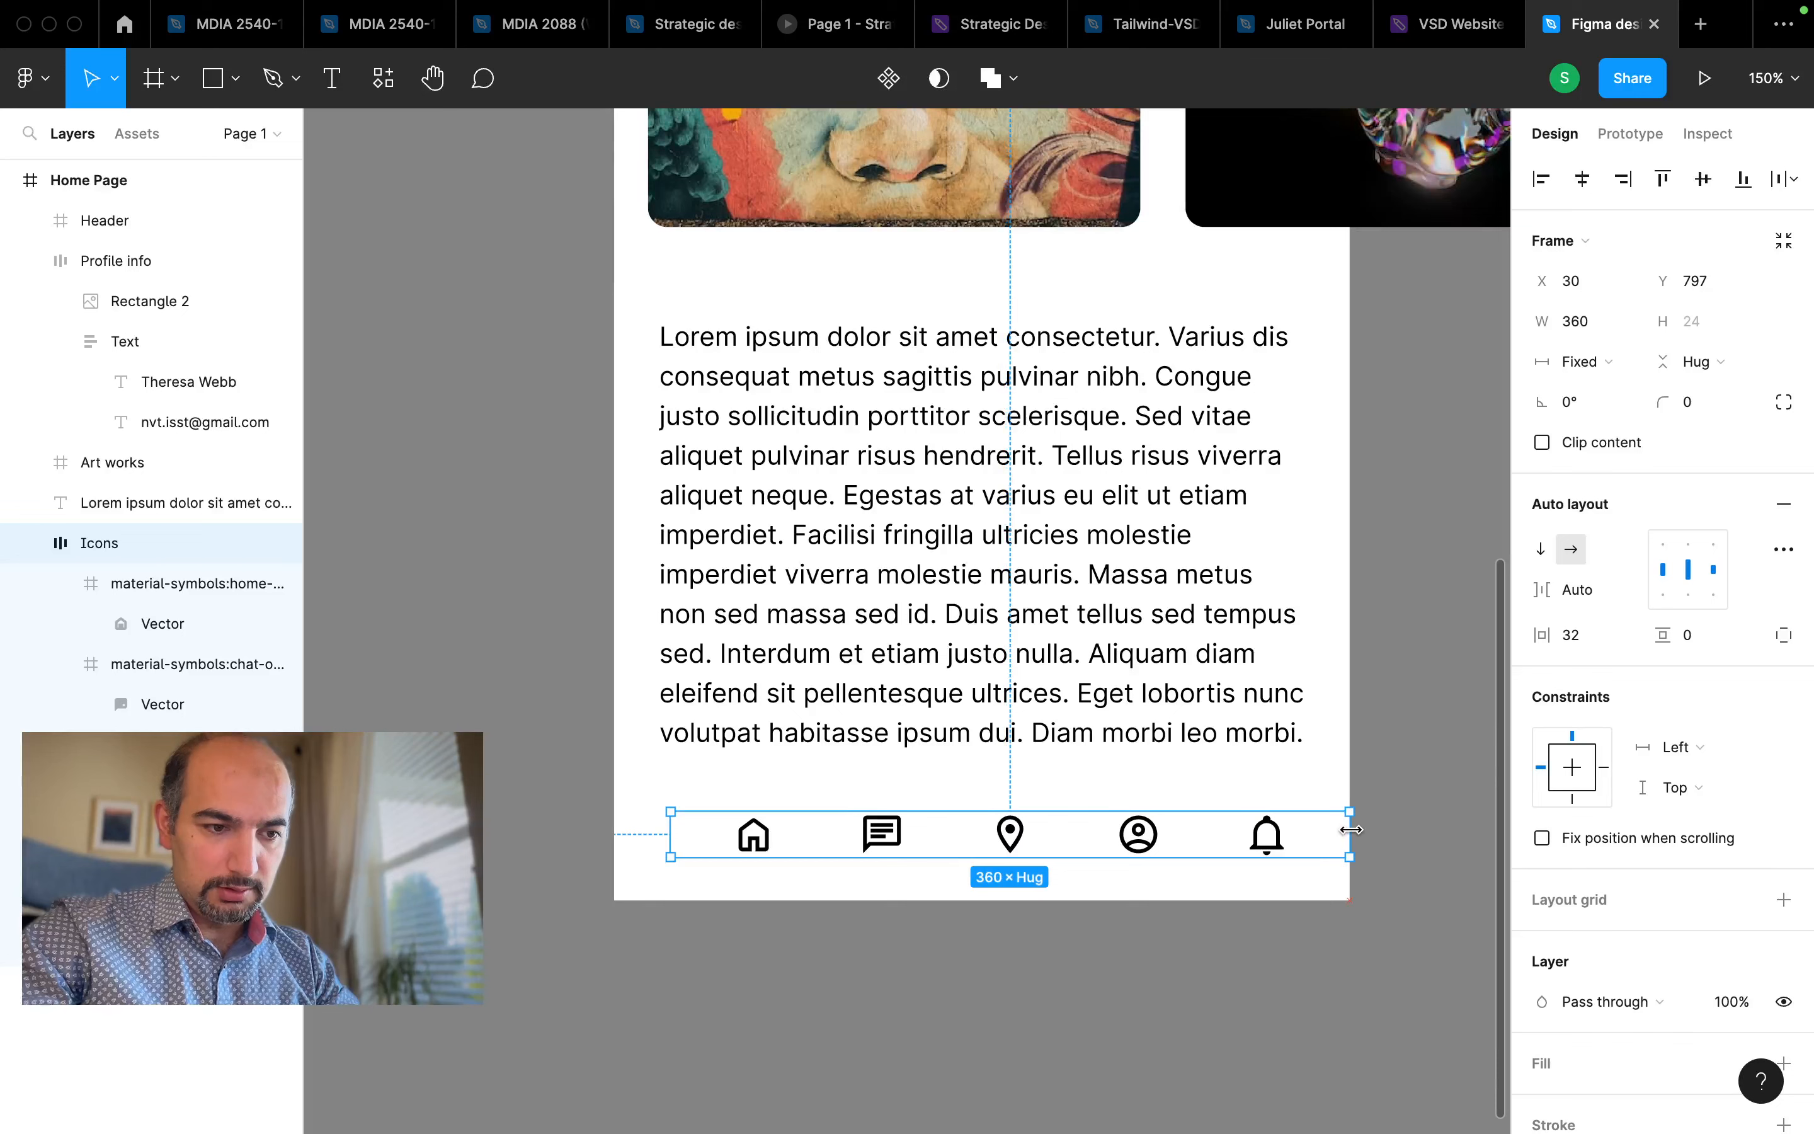
drag(659, 833, 617, 834)
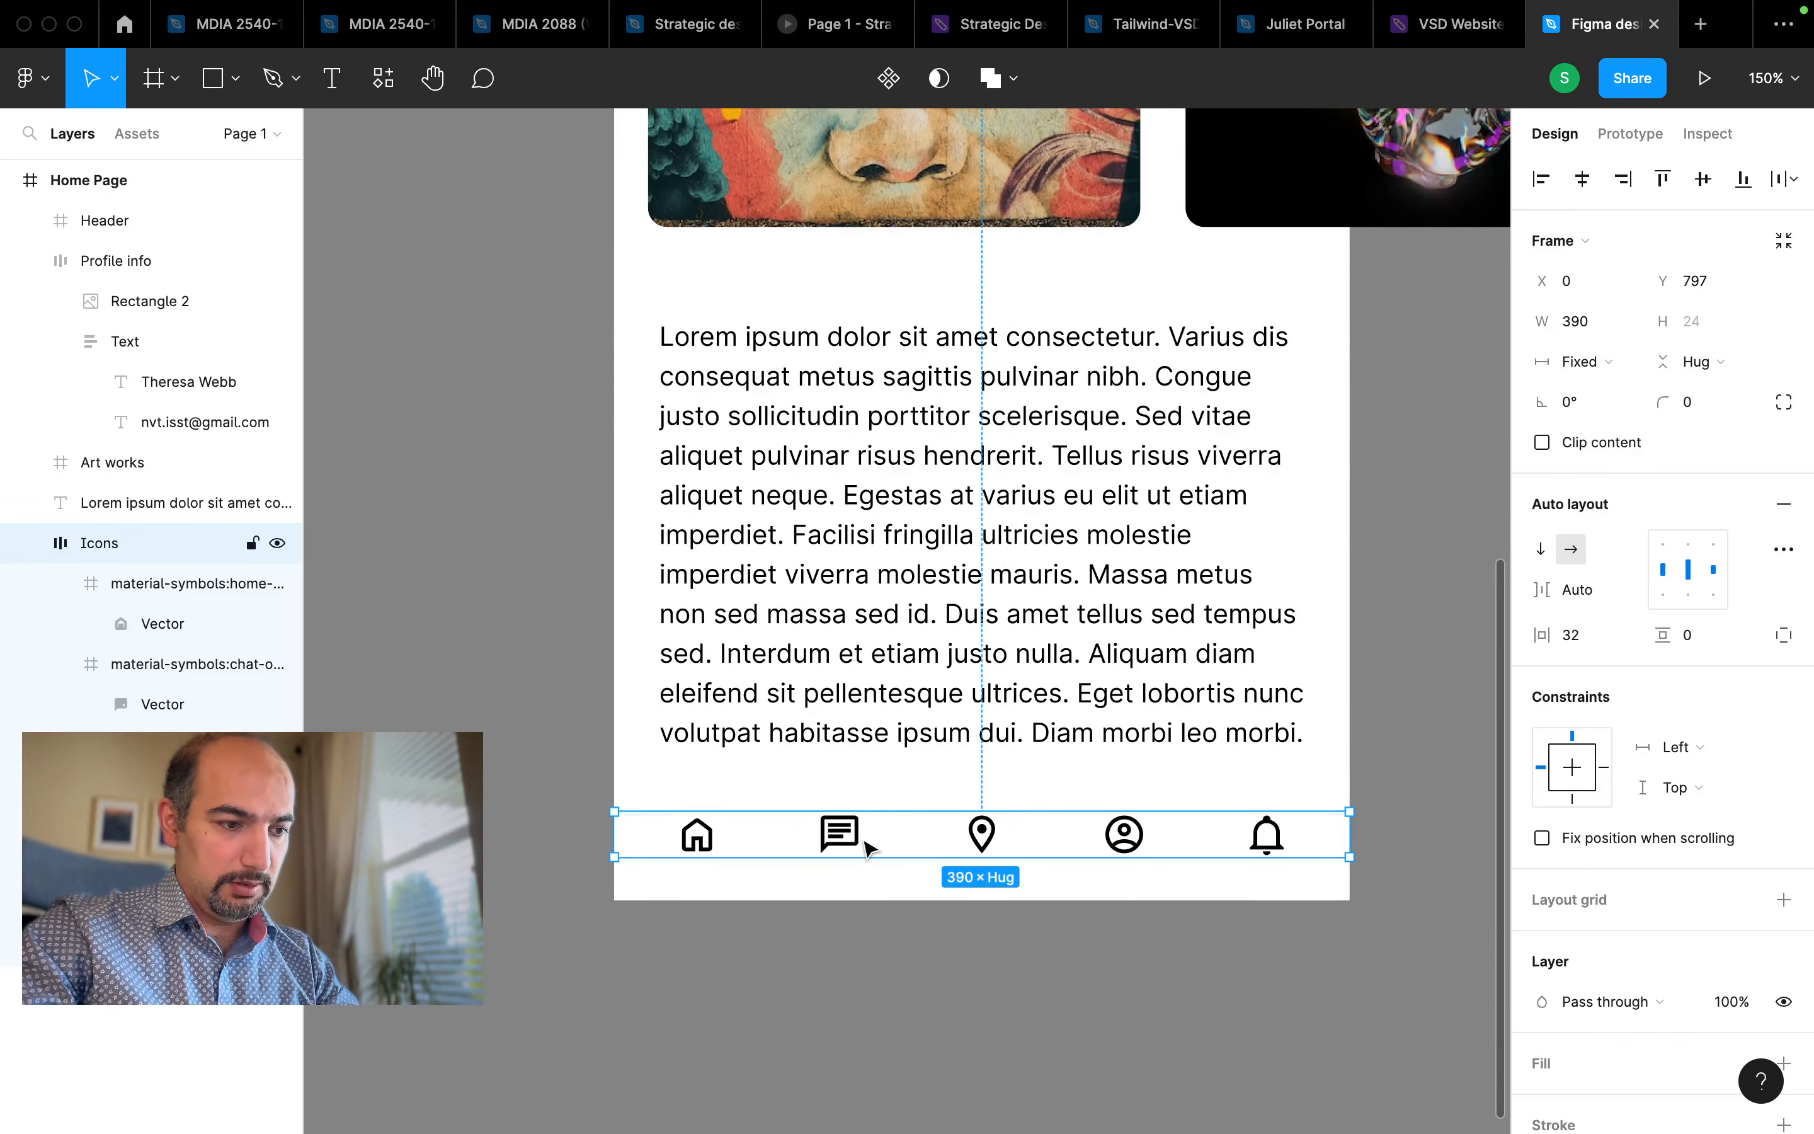
drag(854, 845, 859, 890)
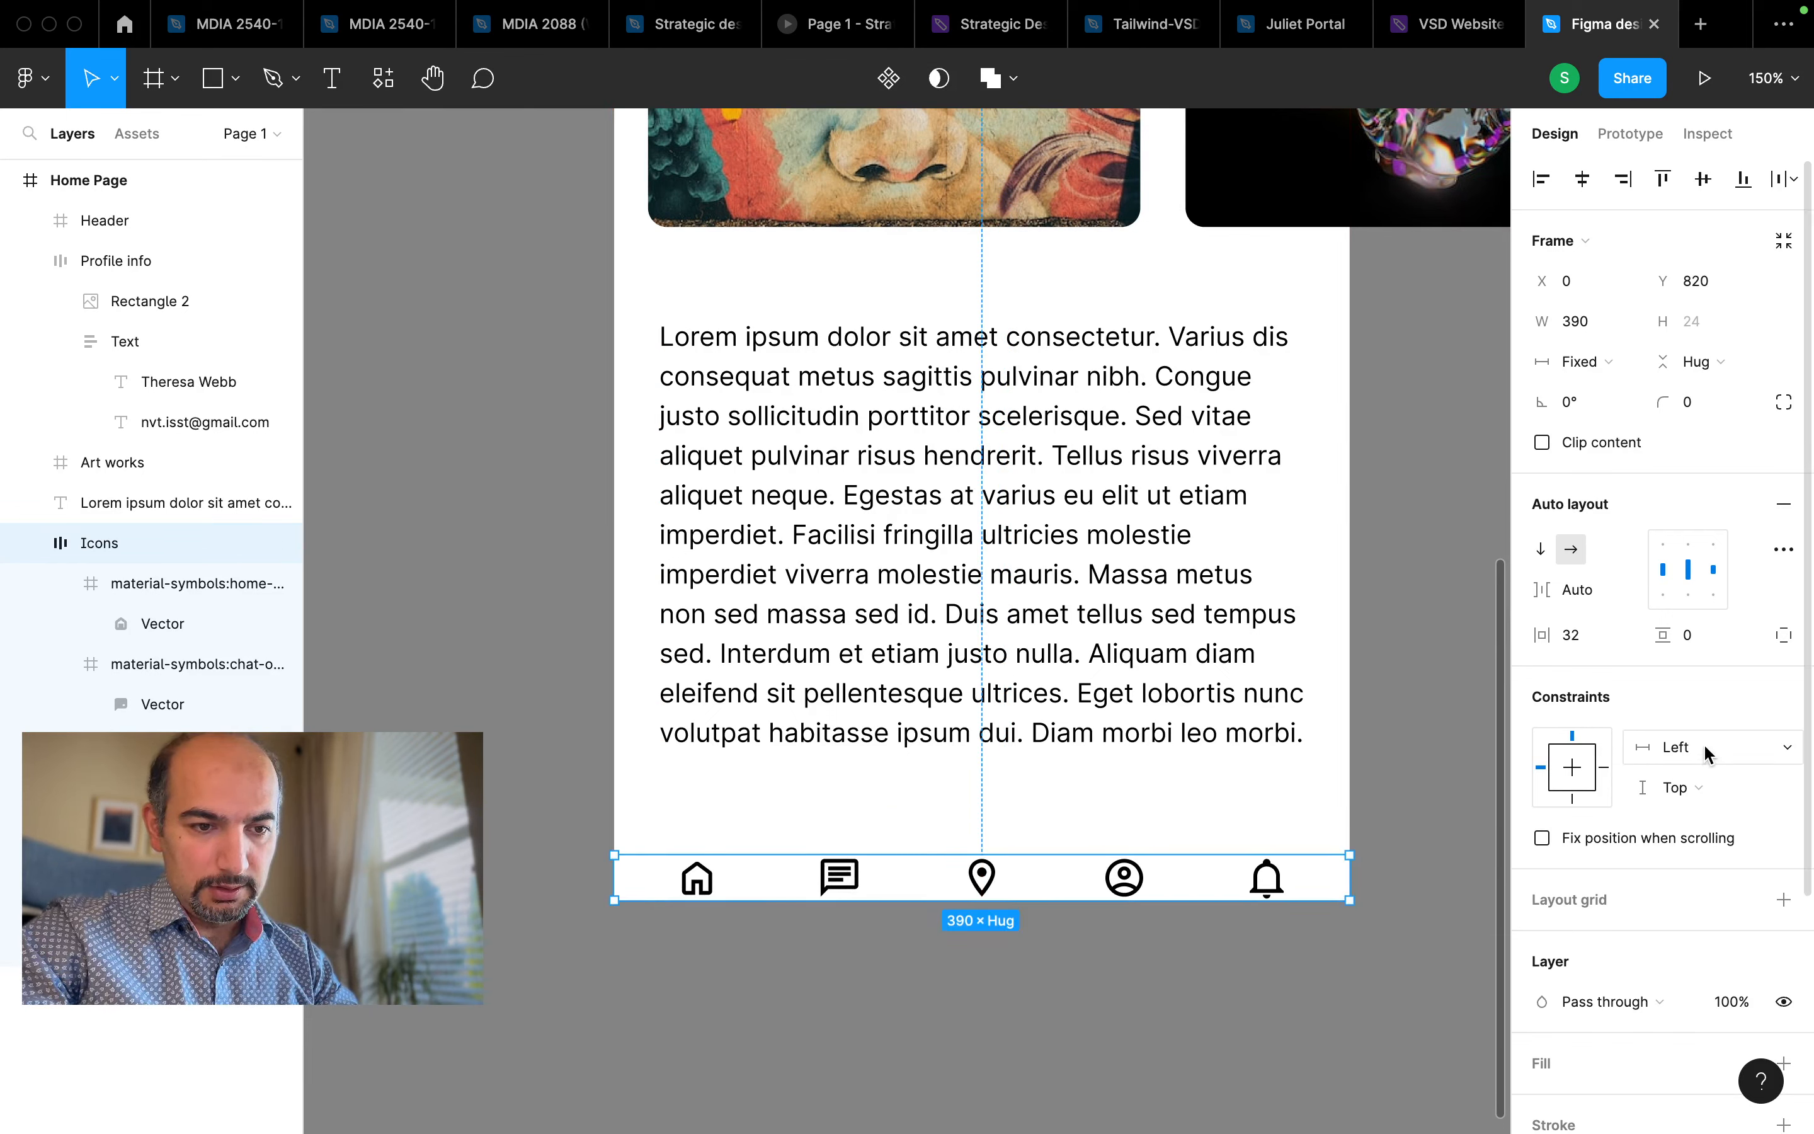
Constrain the Icons frame vertically to Bottom and horizontally to Left and right
click(1701, 800)
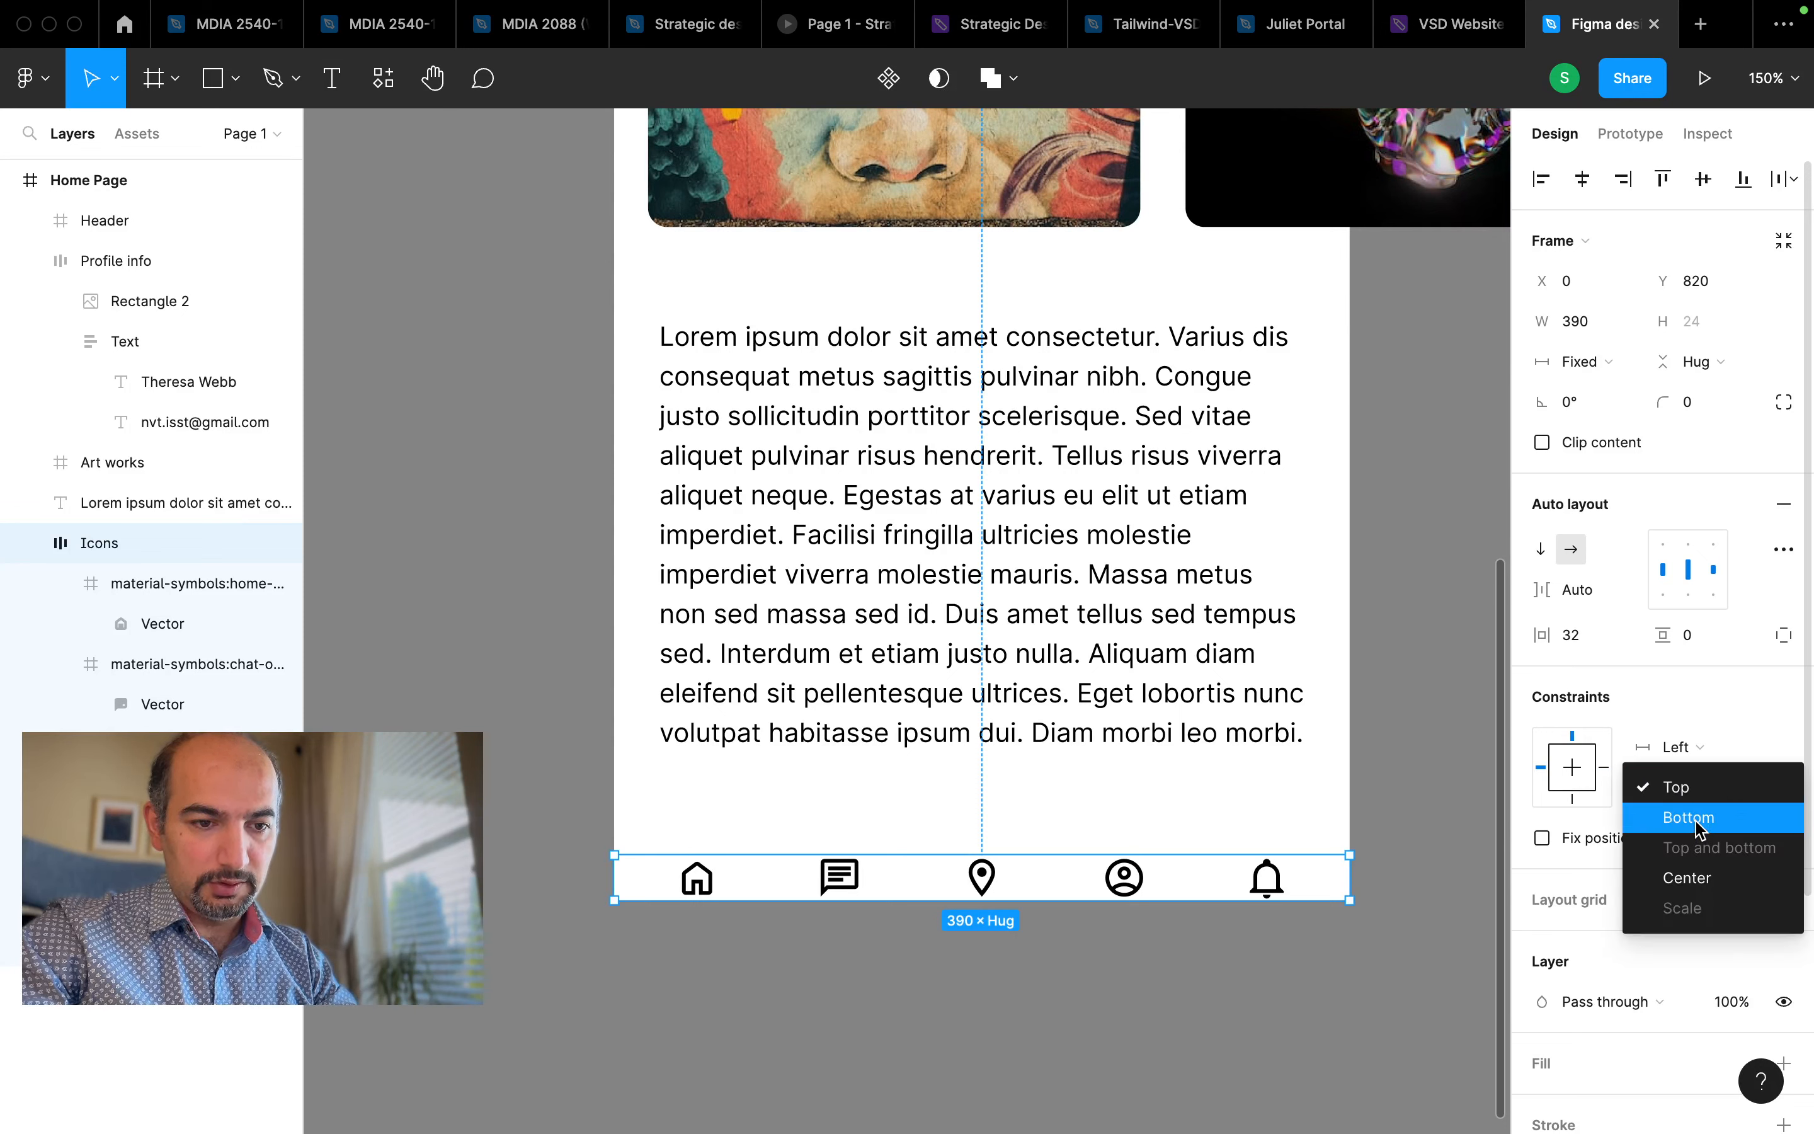
click(1700, 820)
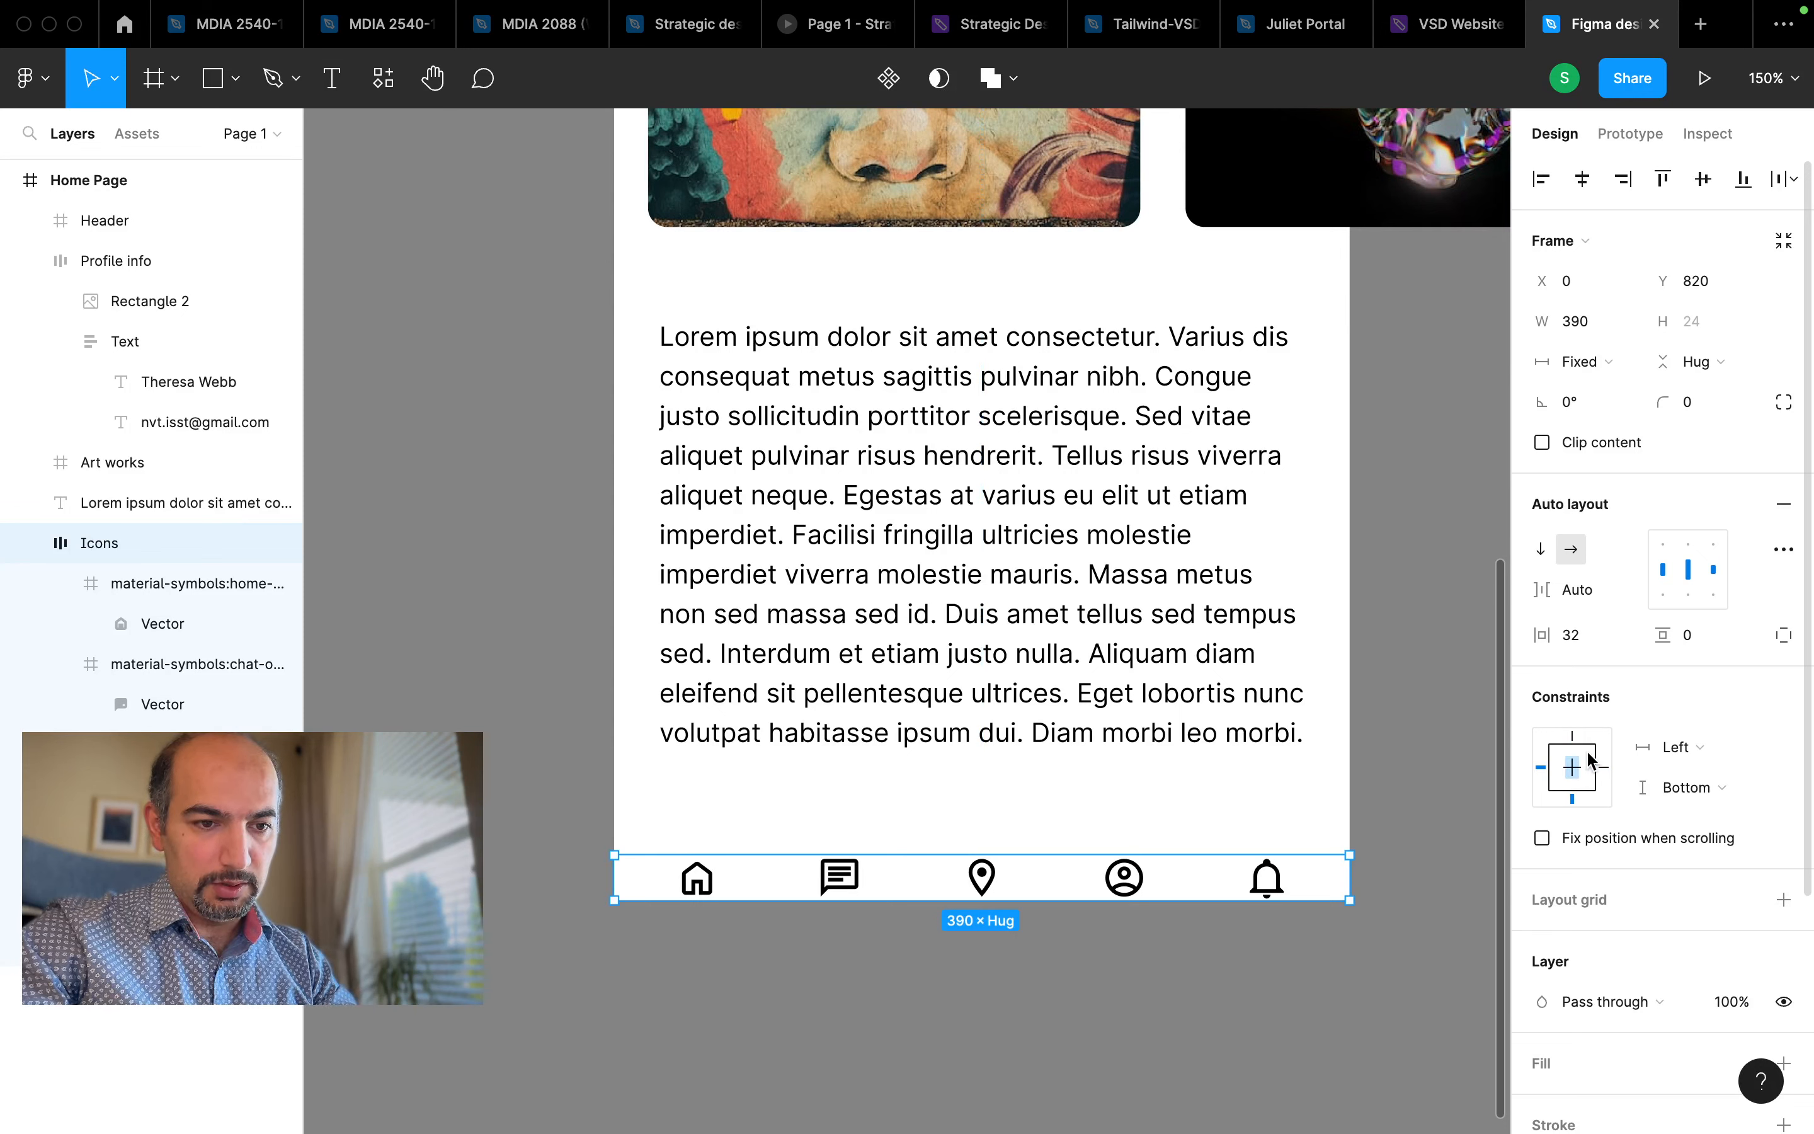
click(1677, 760)
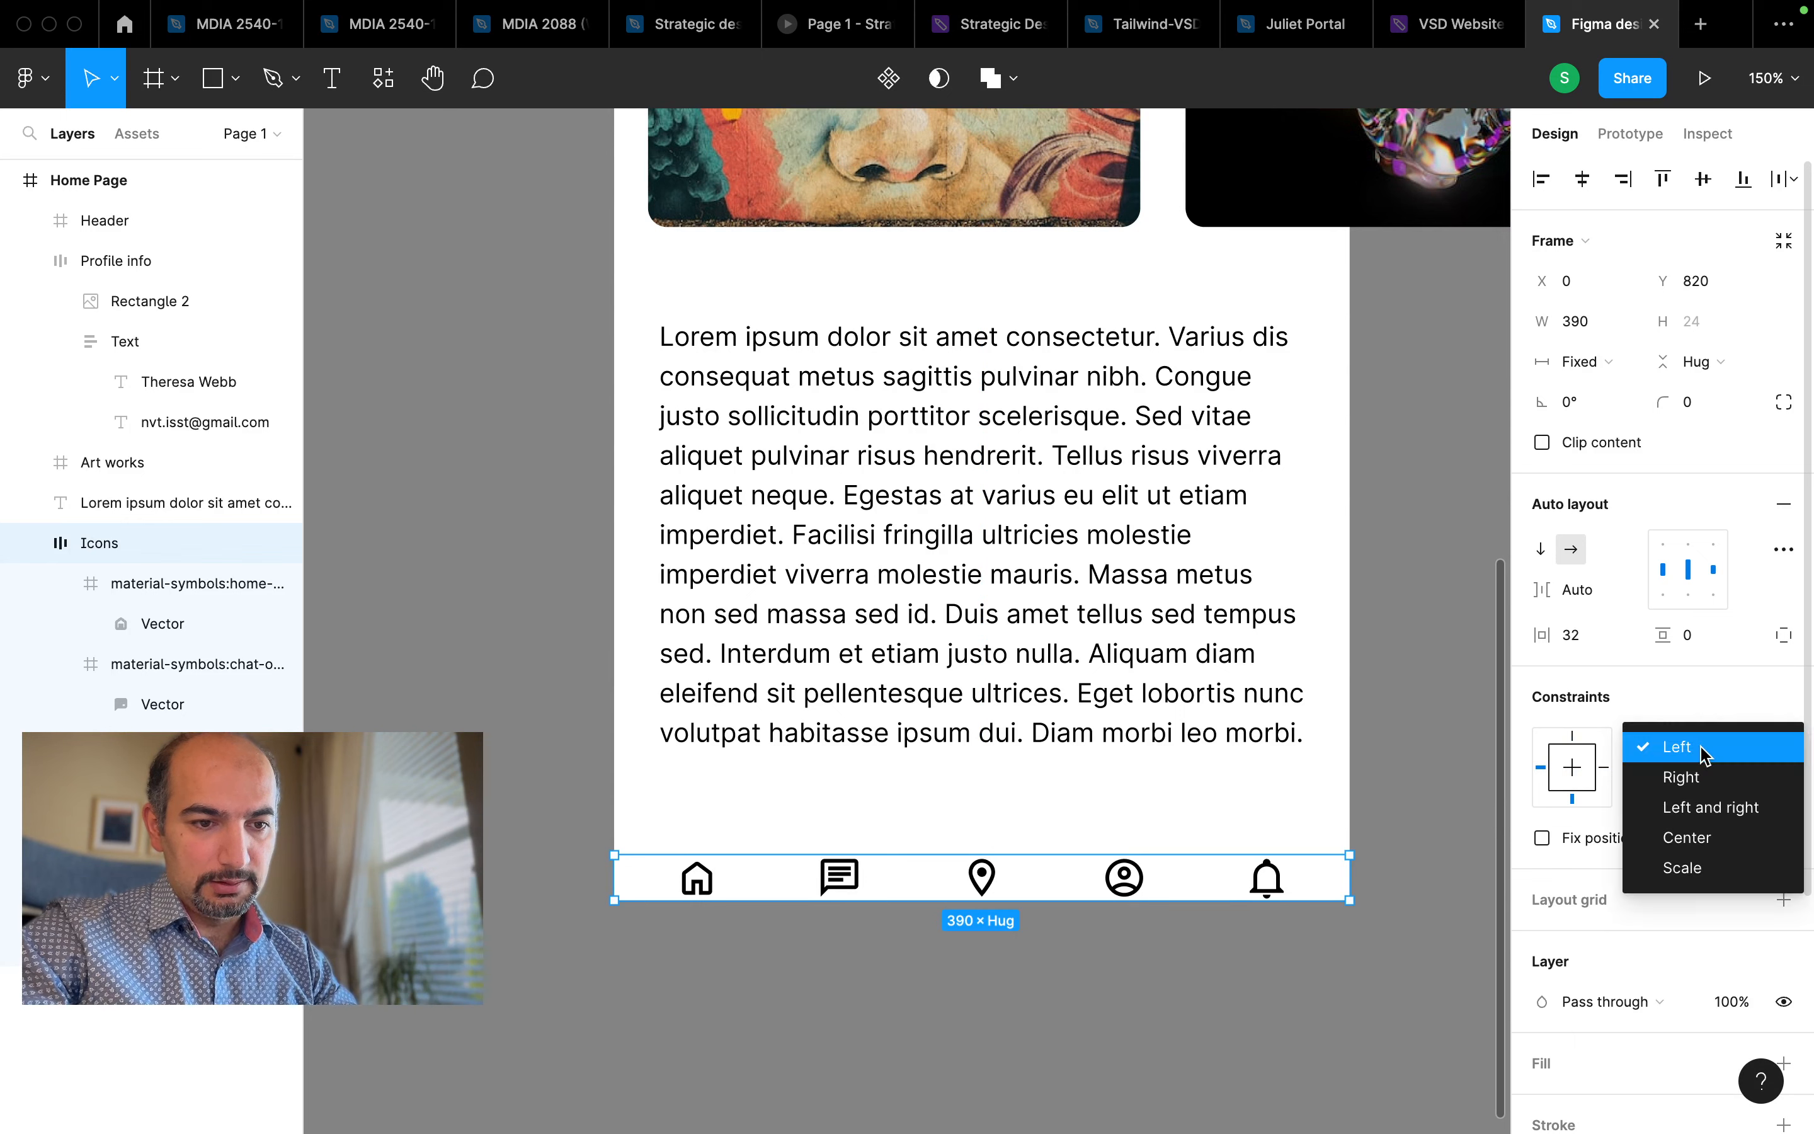
click(1699, 807)
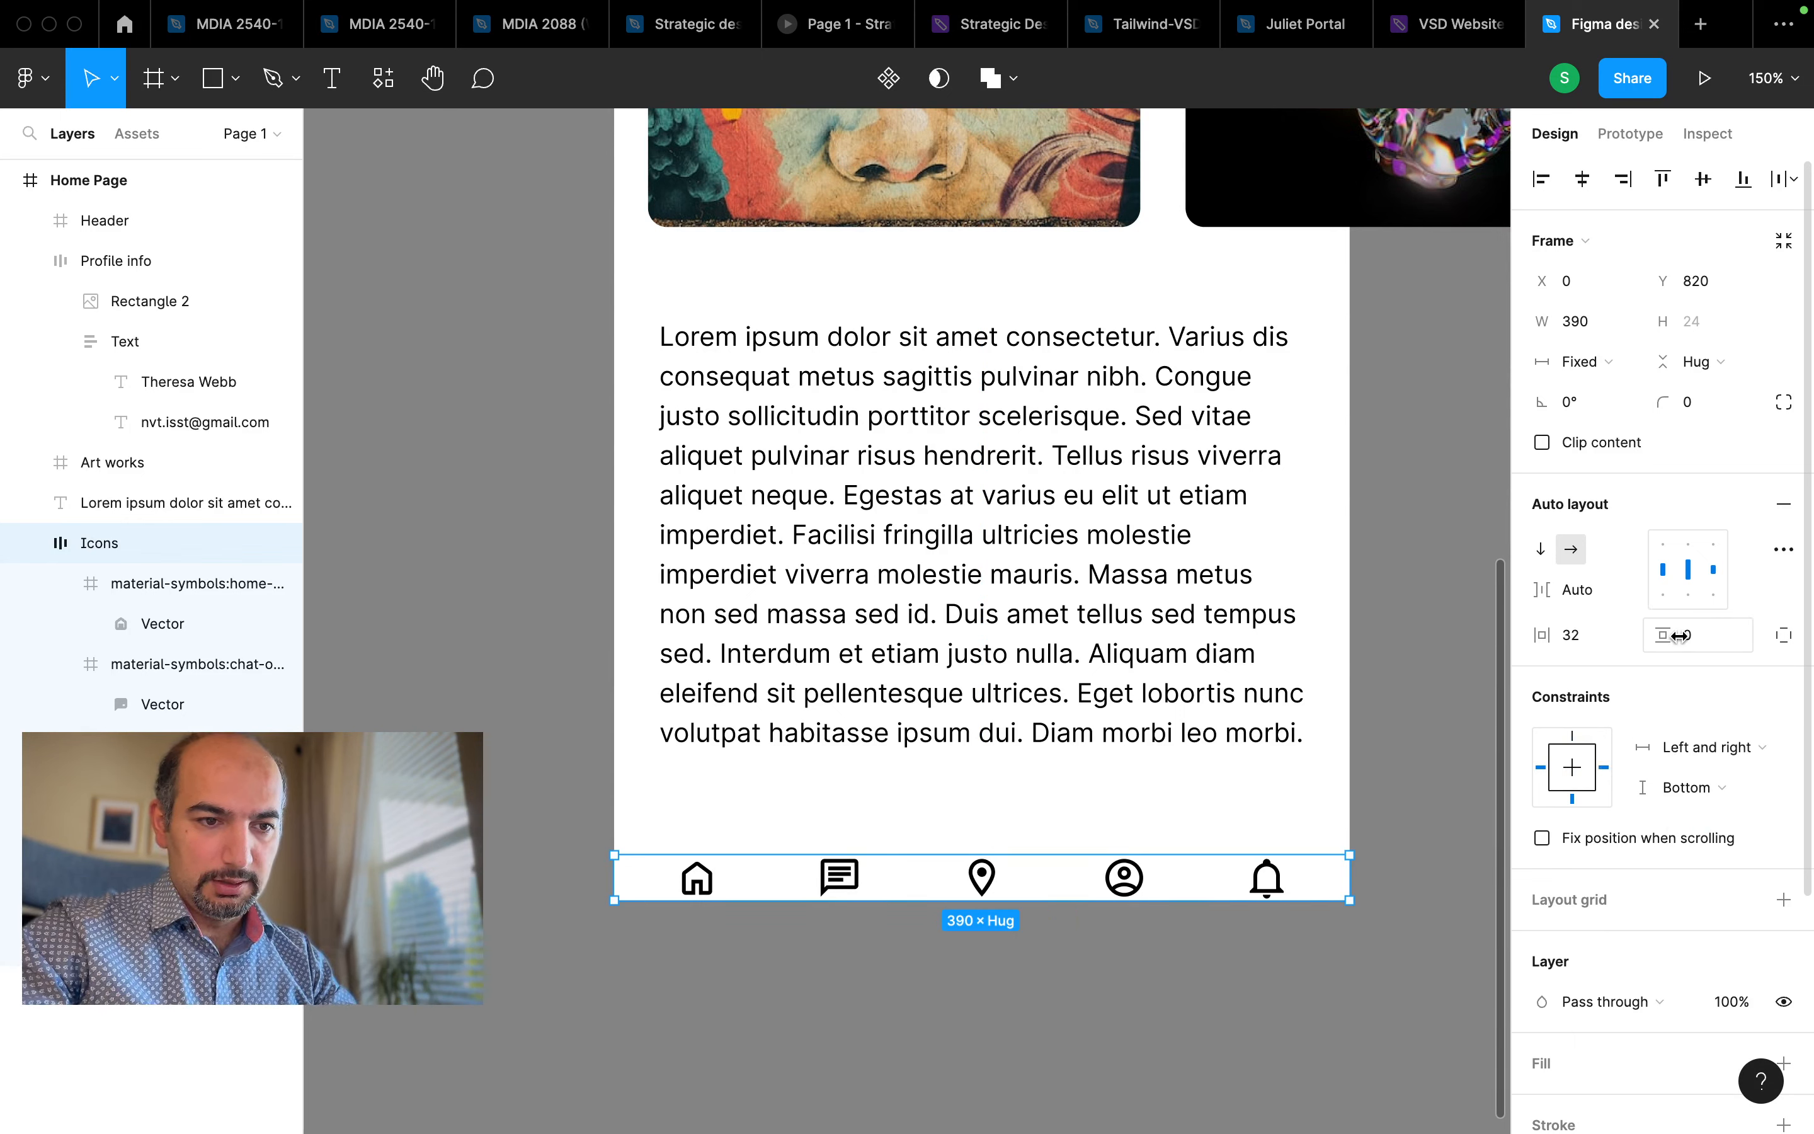
Set the Icons frame's vertical padding to 16 and keep the frame selected
mouse_move(1659, 634)
mouse_down()
mouse_move(1695, 634)
mouse_move(1661, 634)
mouse_up()
click(1710, 637)
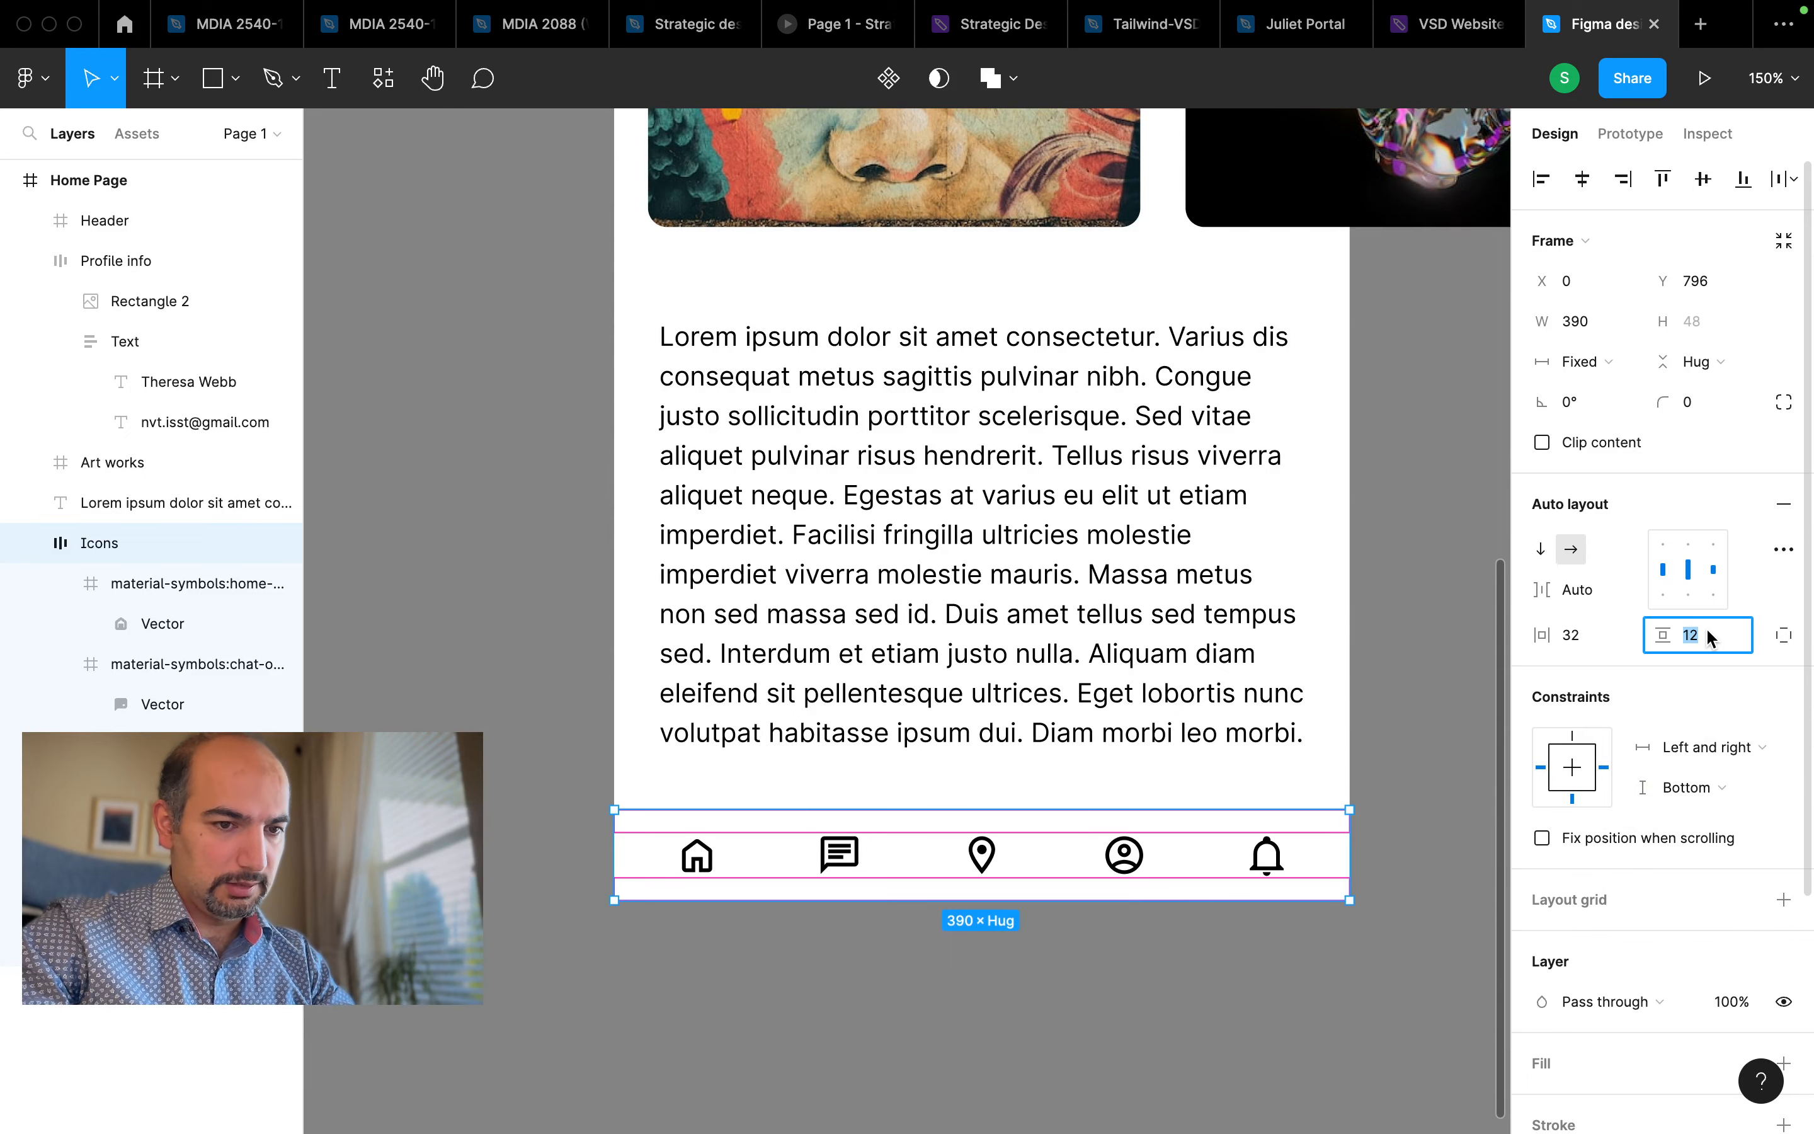
text(16)
key(Return)
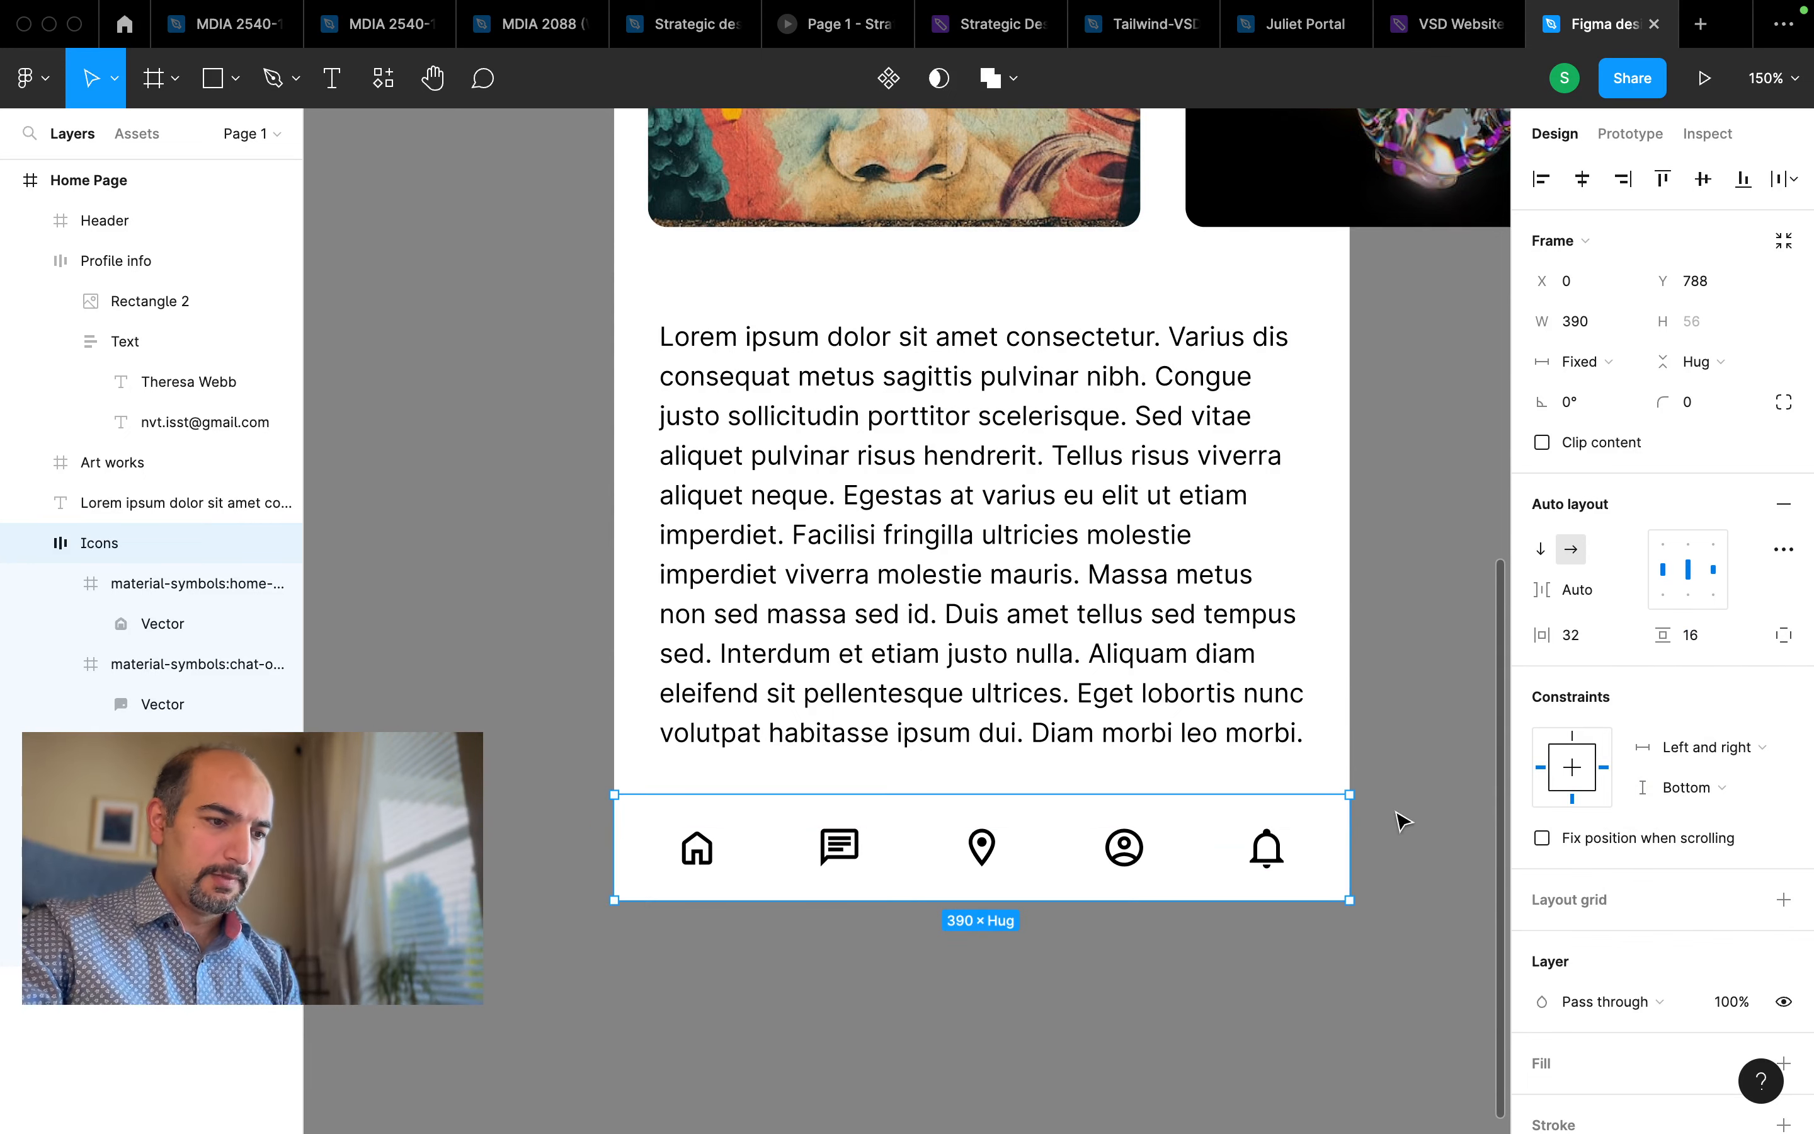
click(1341, 963)
click(1274, 872)
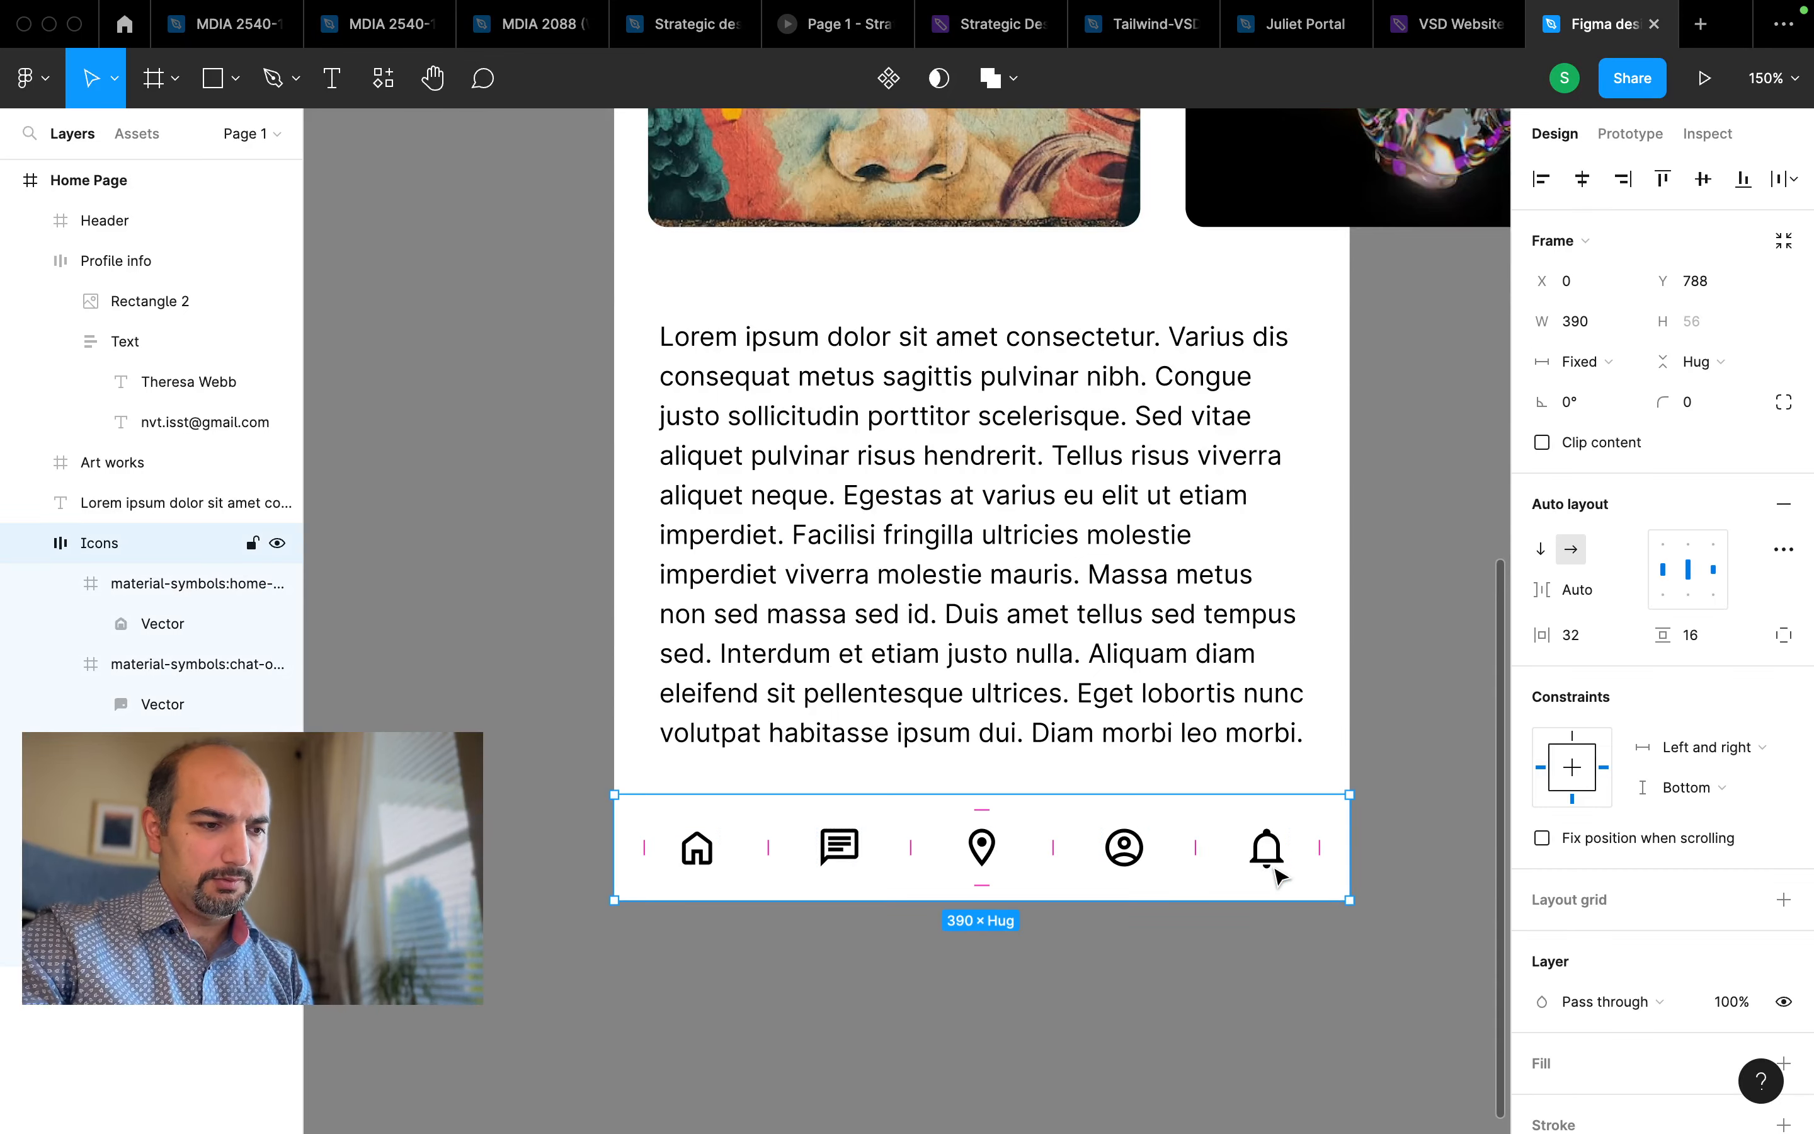
Add a solid white fill to the Icons frame
ctrl+scroll(1273, 988, down, 5)
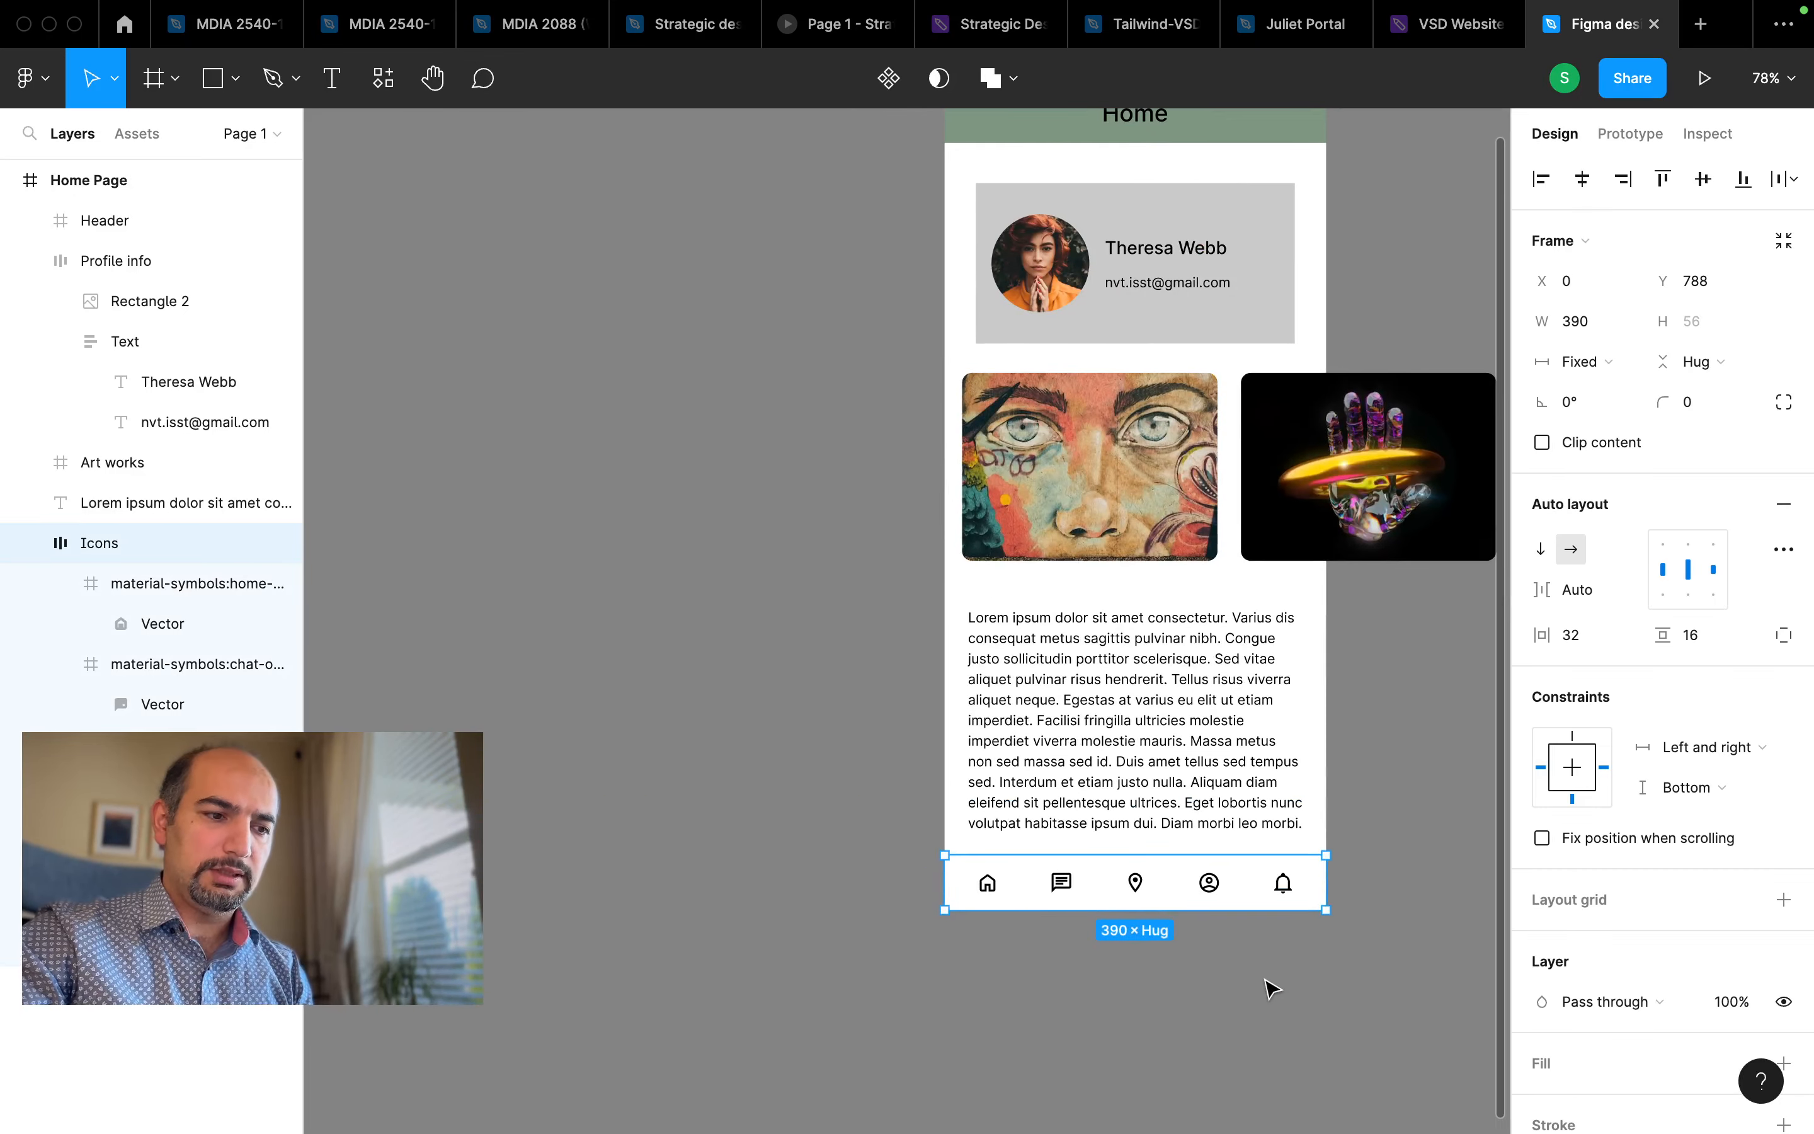
ctrl+scroll(1172, 850, up, 3)
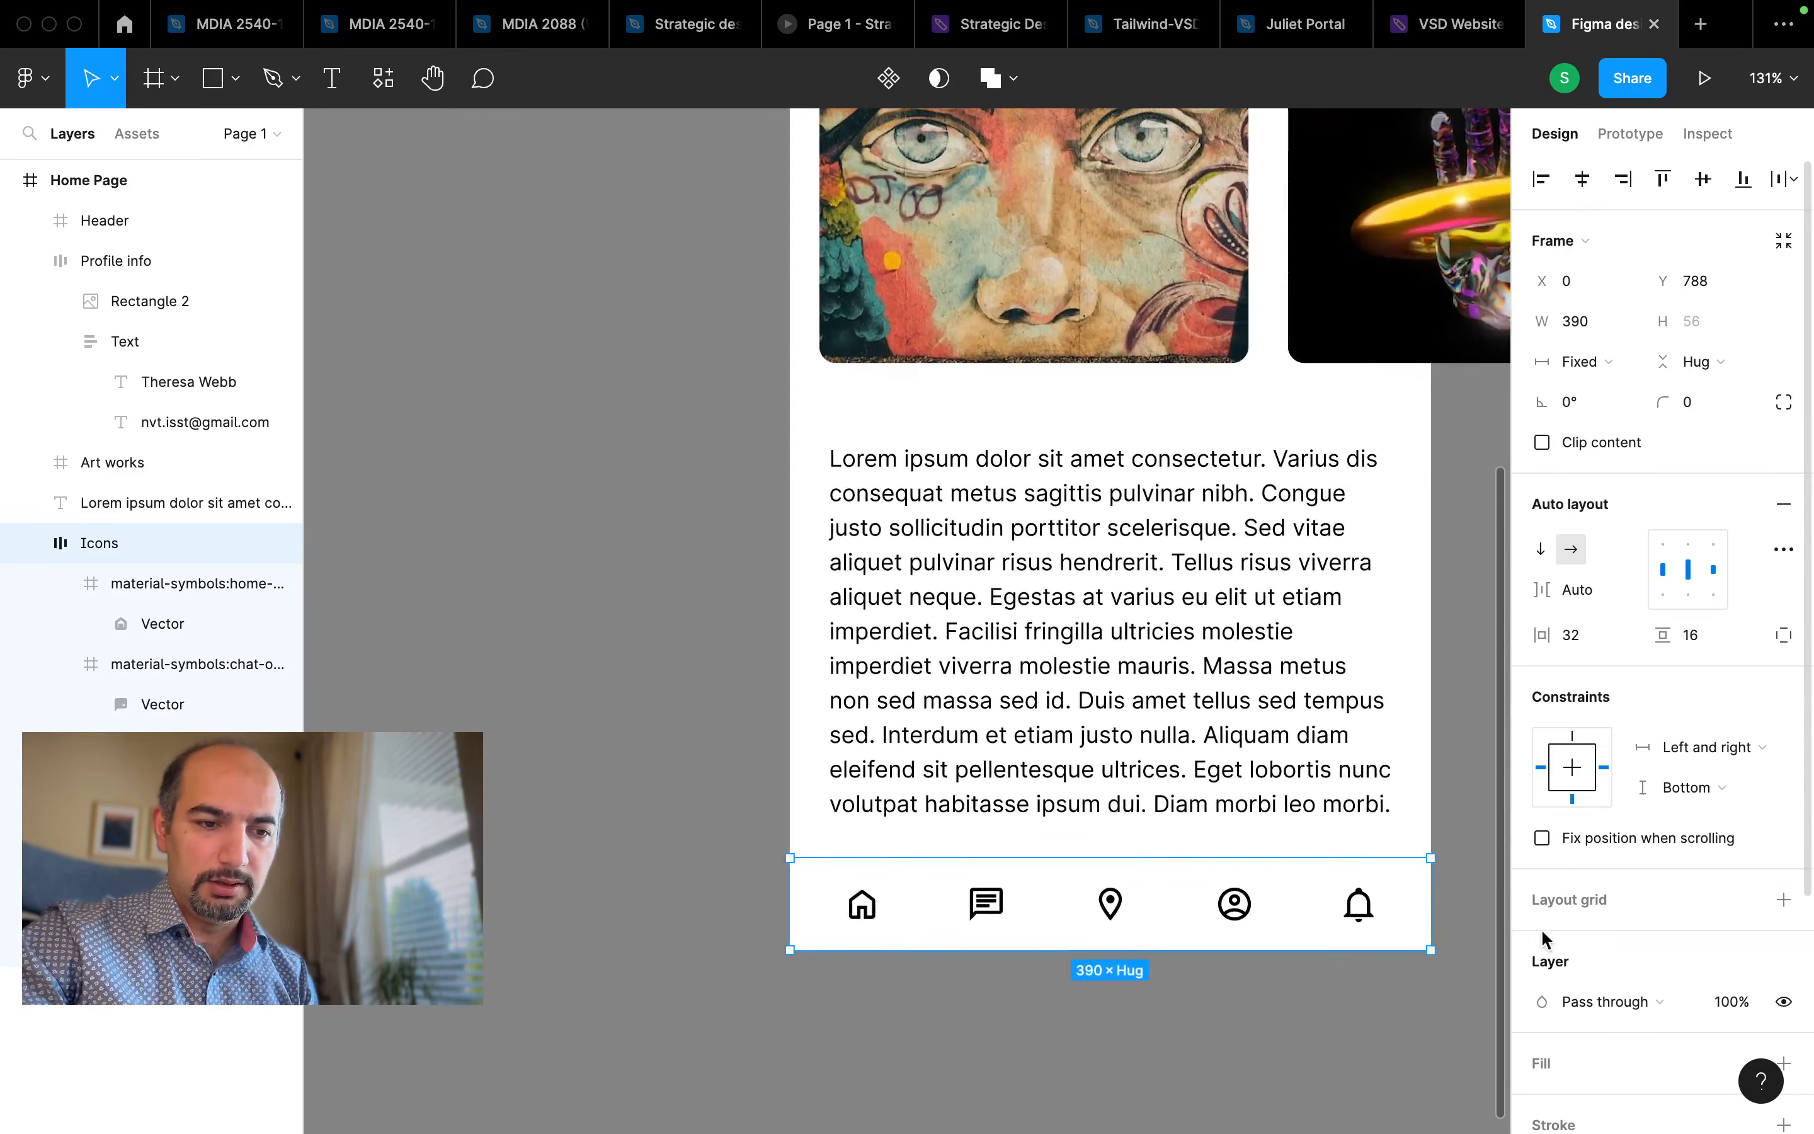
scroll(1628, 992, down, 5)
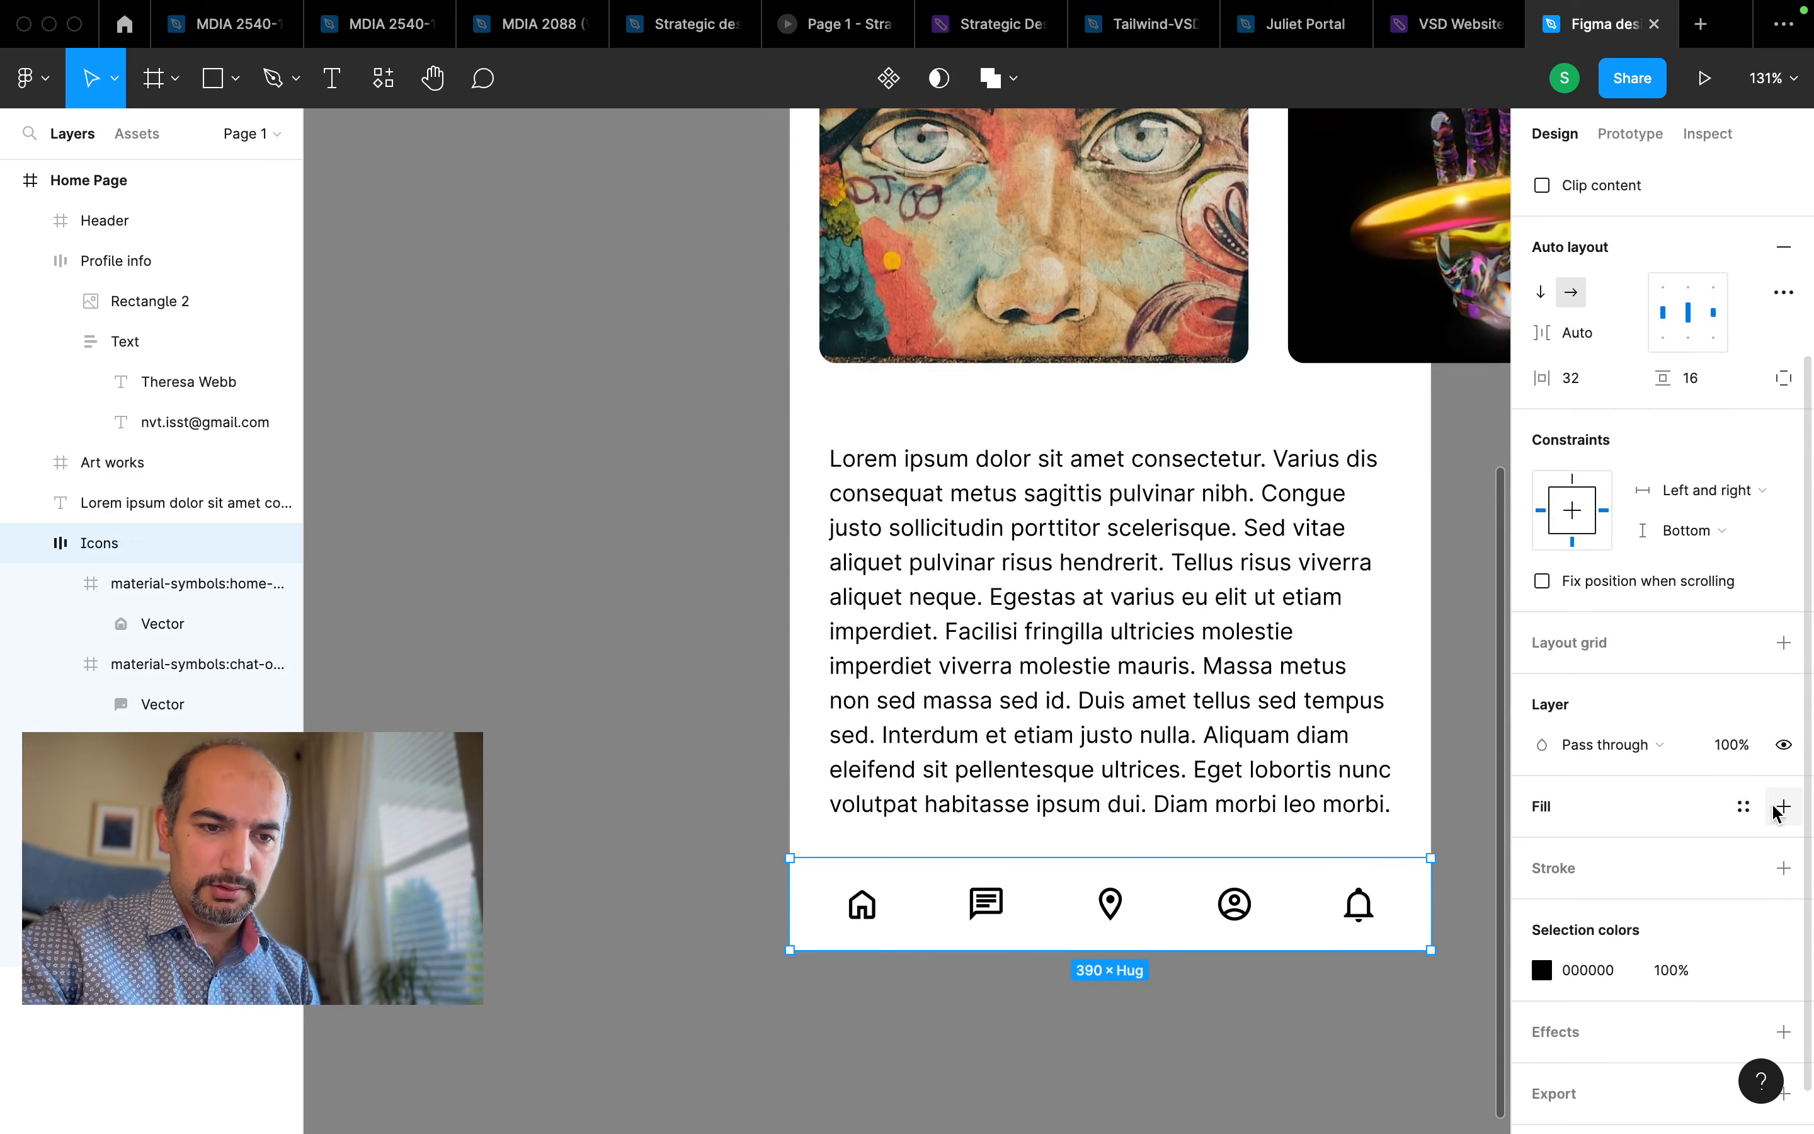
click(1783, 806)
scroll(1182, 769, up, 5)
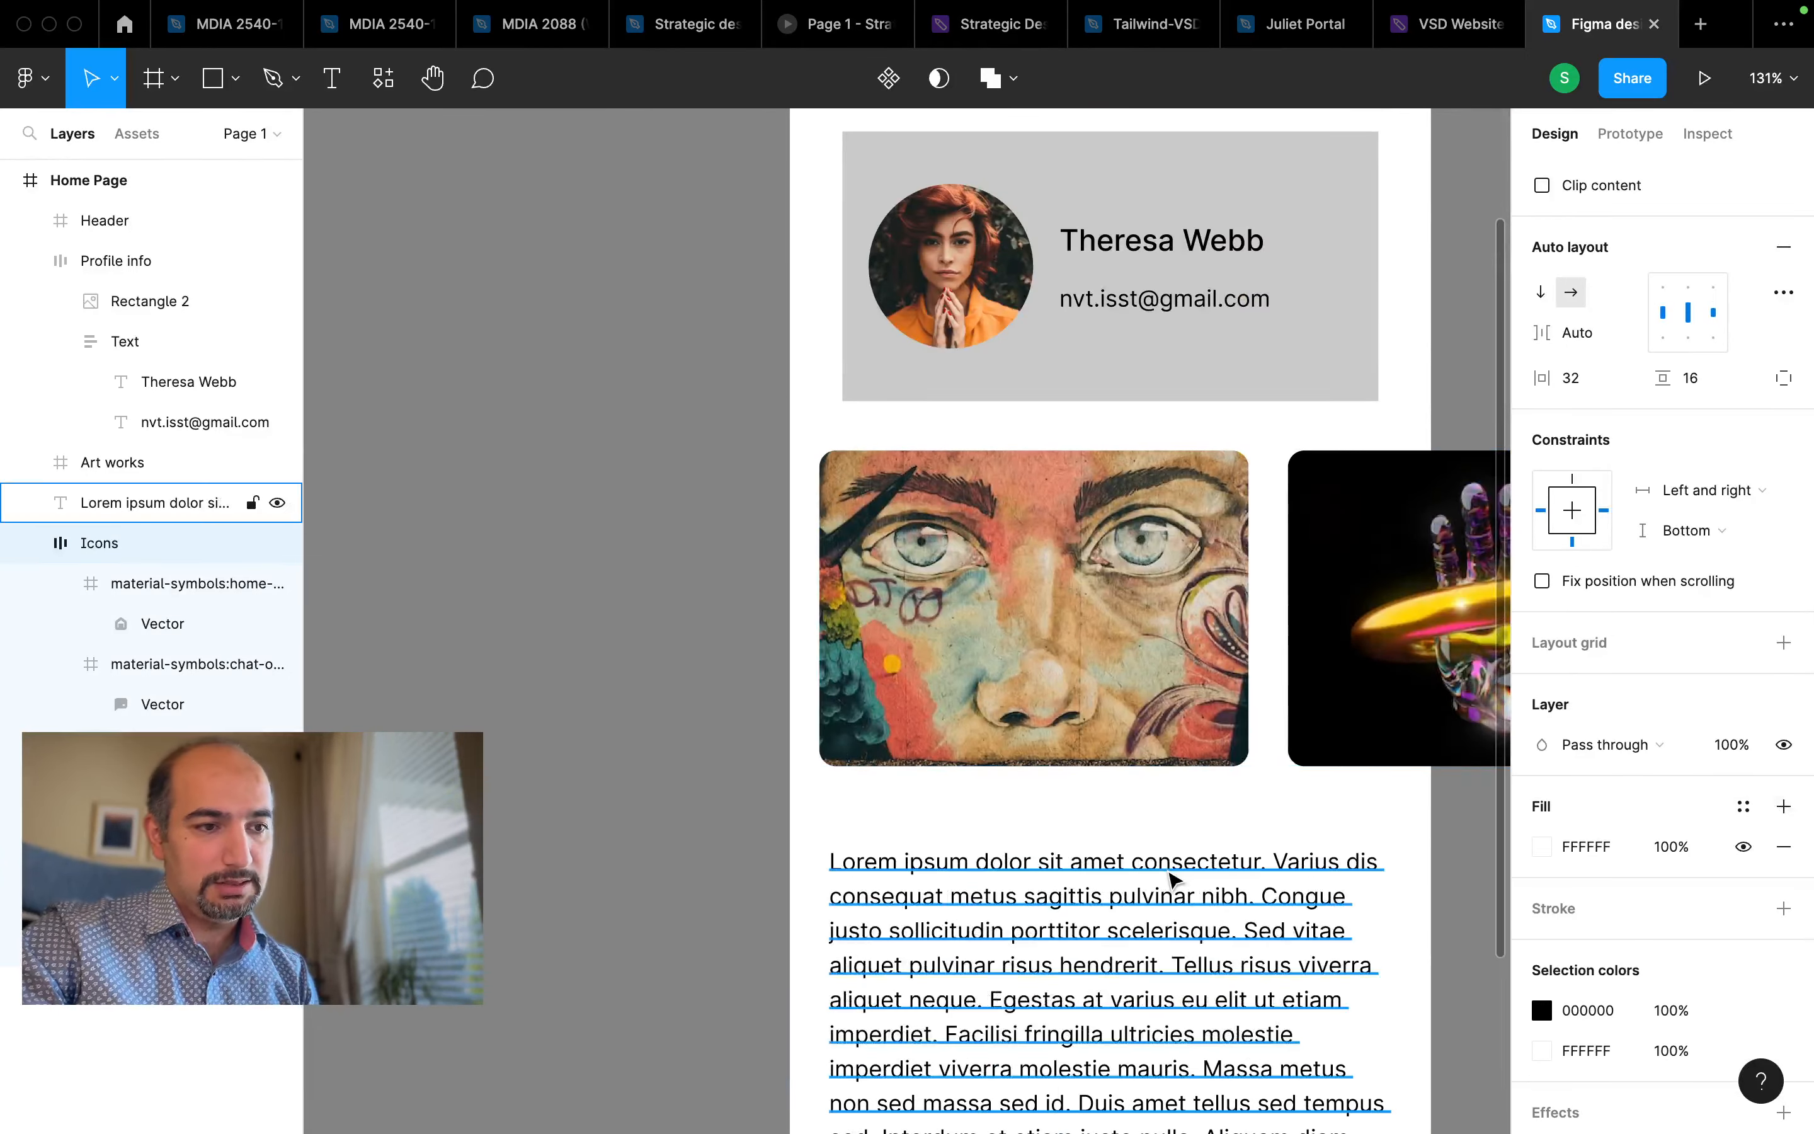
scroll(1170, 870, down, 8)
scroll(1174, 881, up, 1)
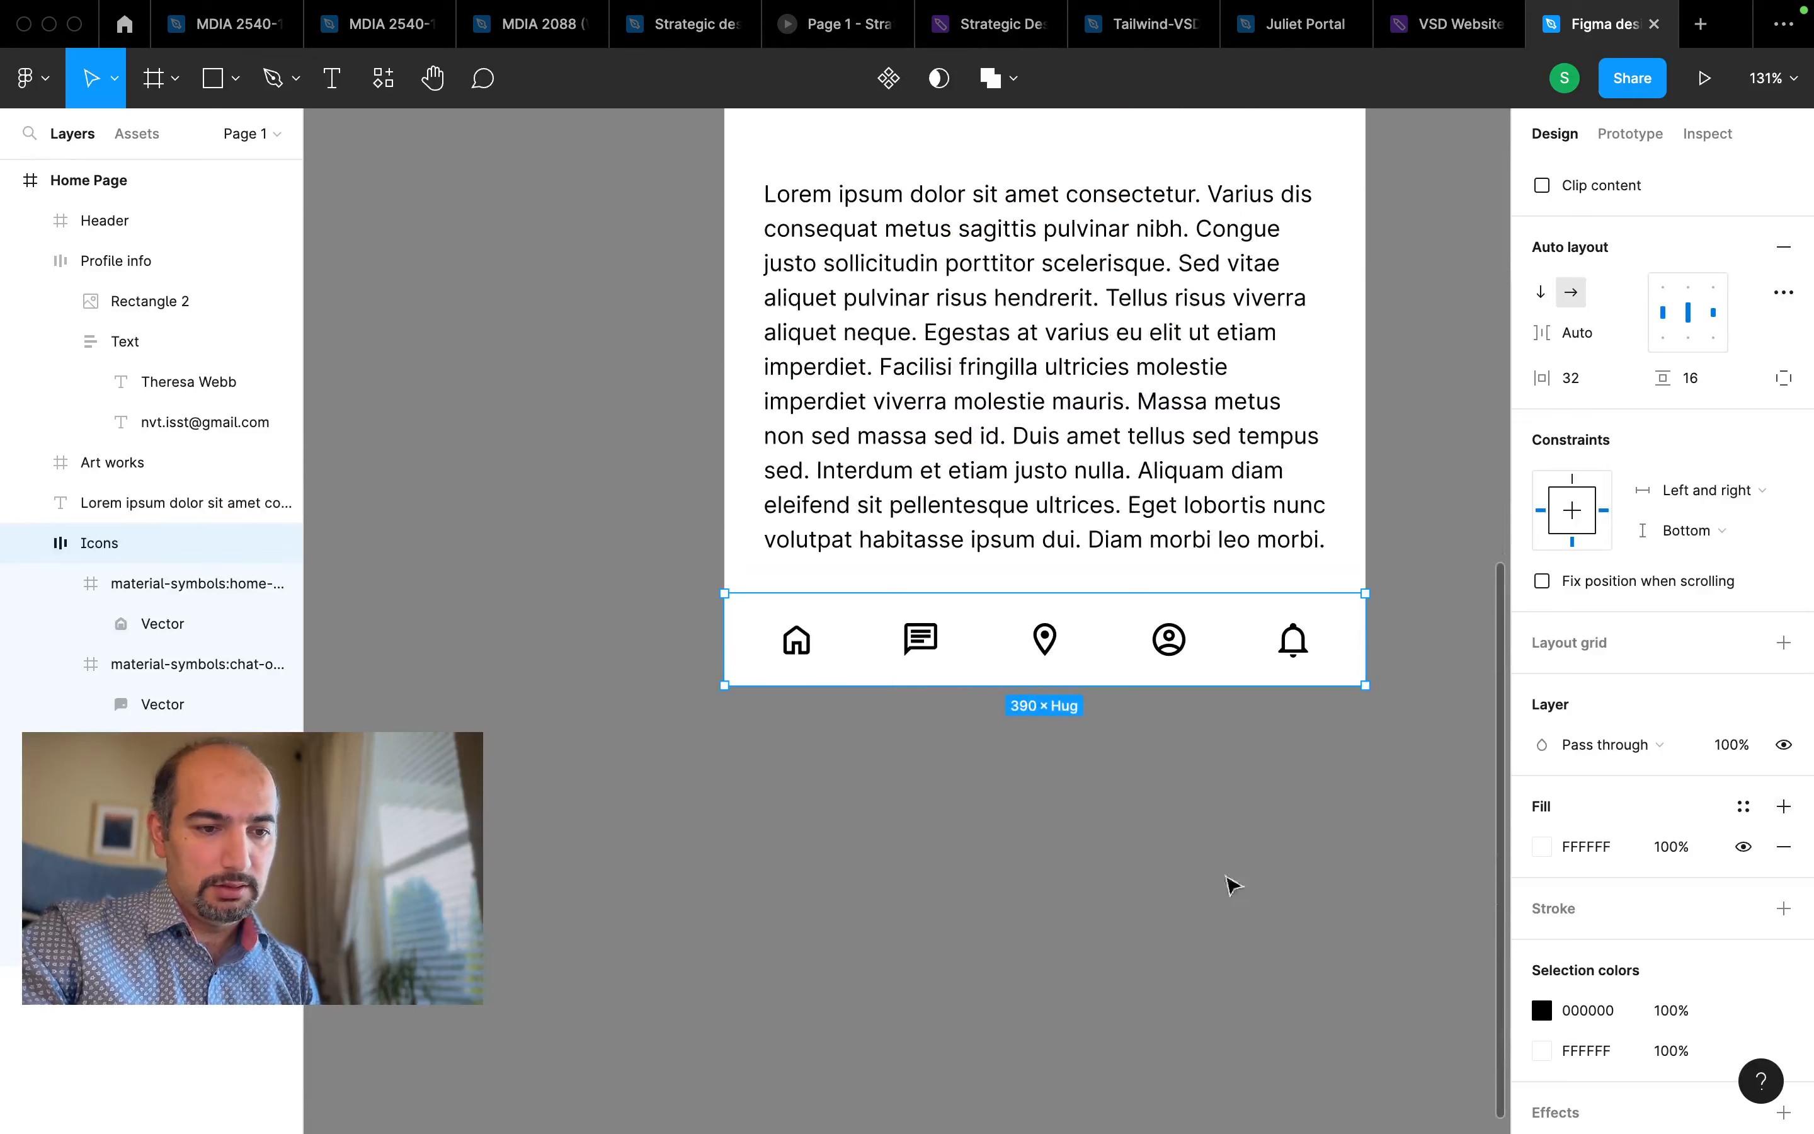
Change the Icons frame's fill to the light blue 78BDE3
click(1542, 848)
click(1396, 835)
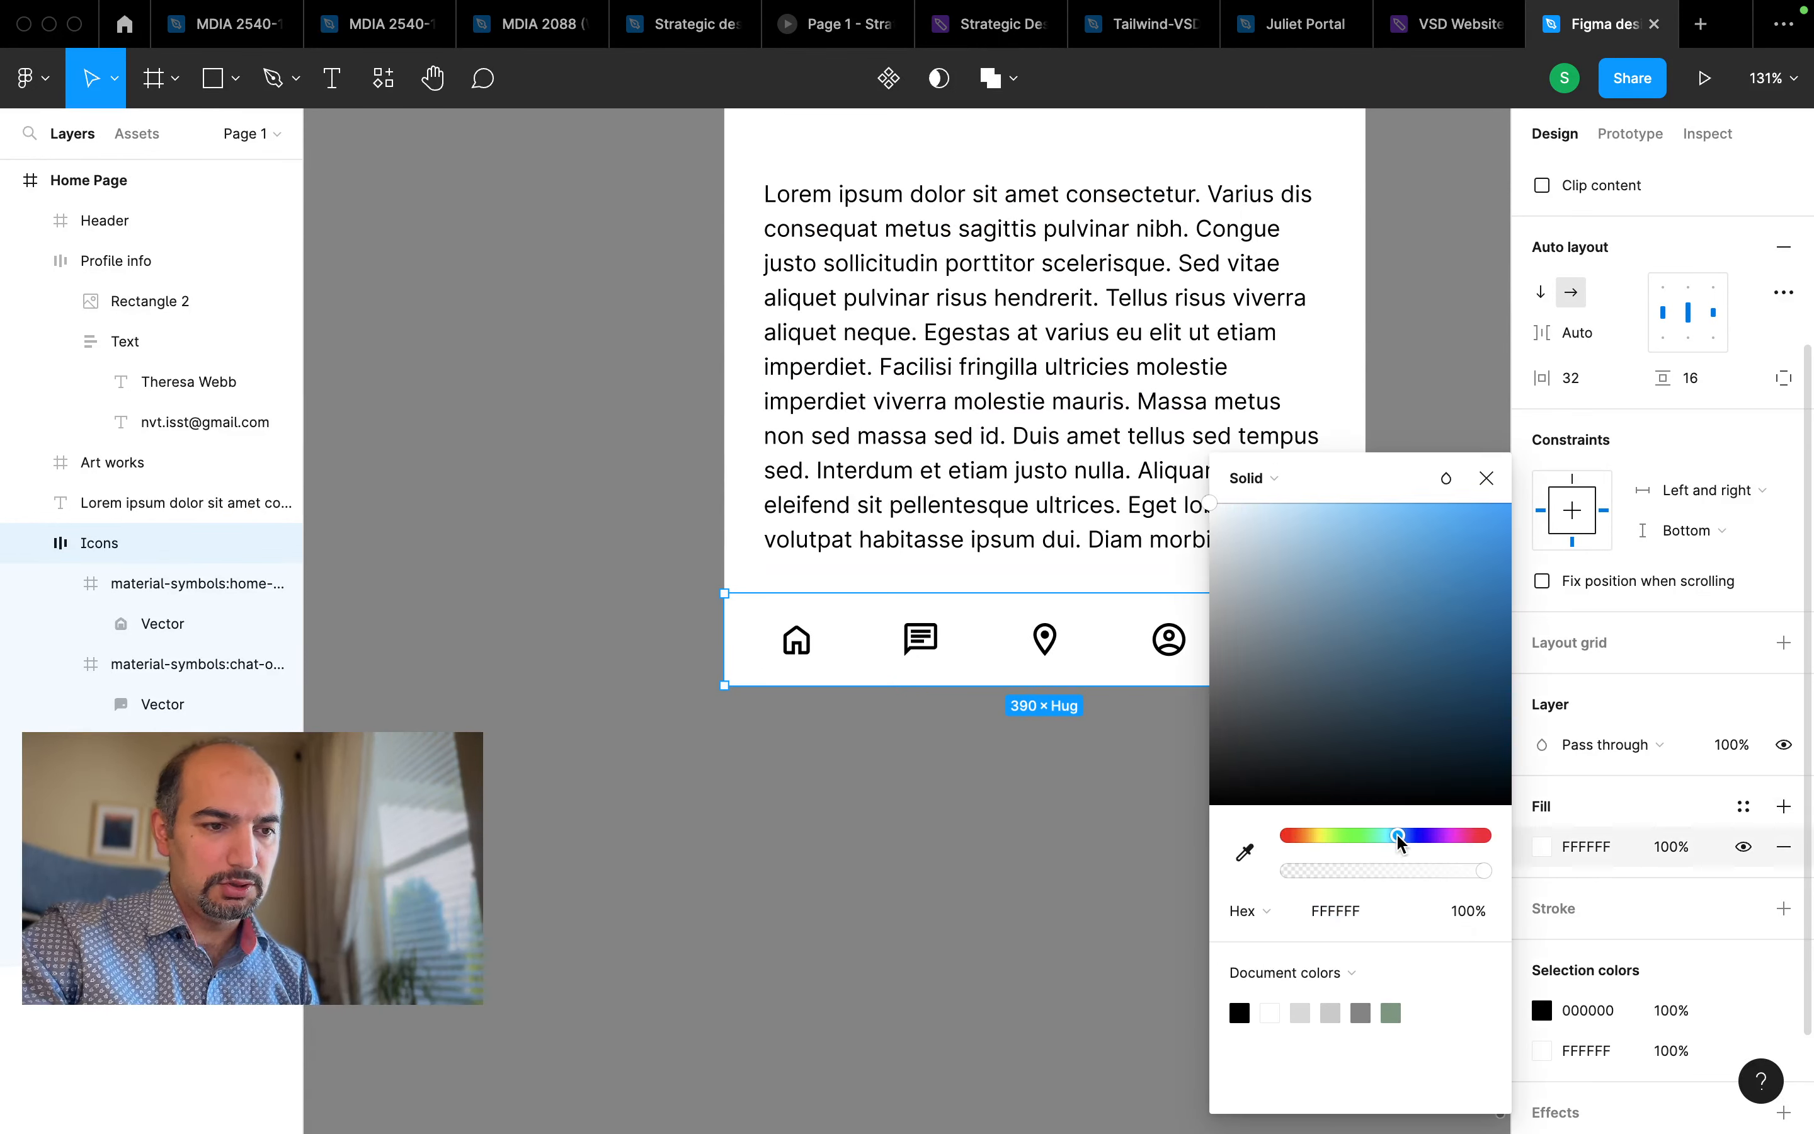
click(1377, 560)
drag(1379, 570, 1354, 548)
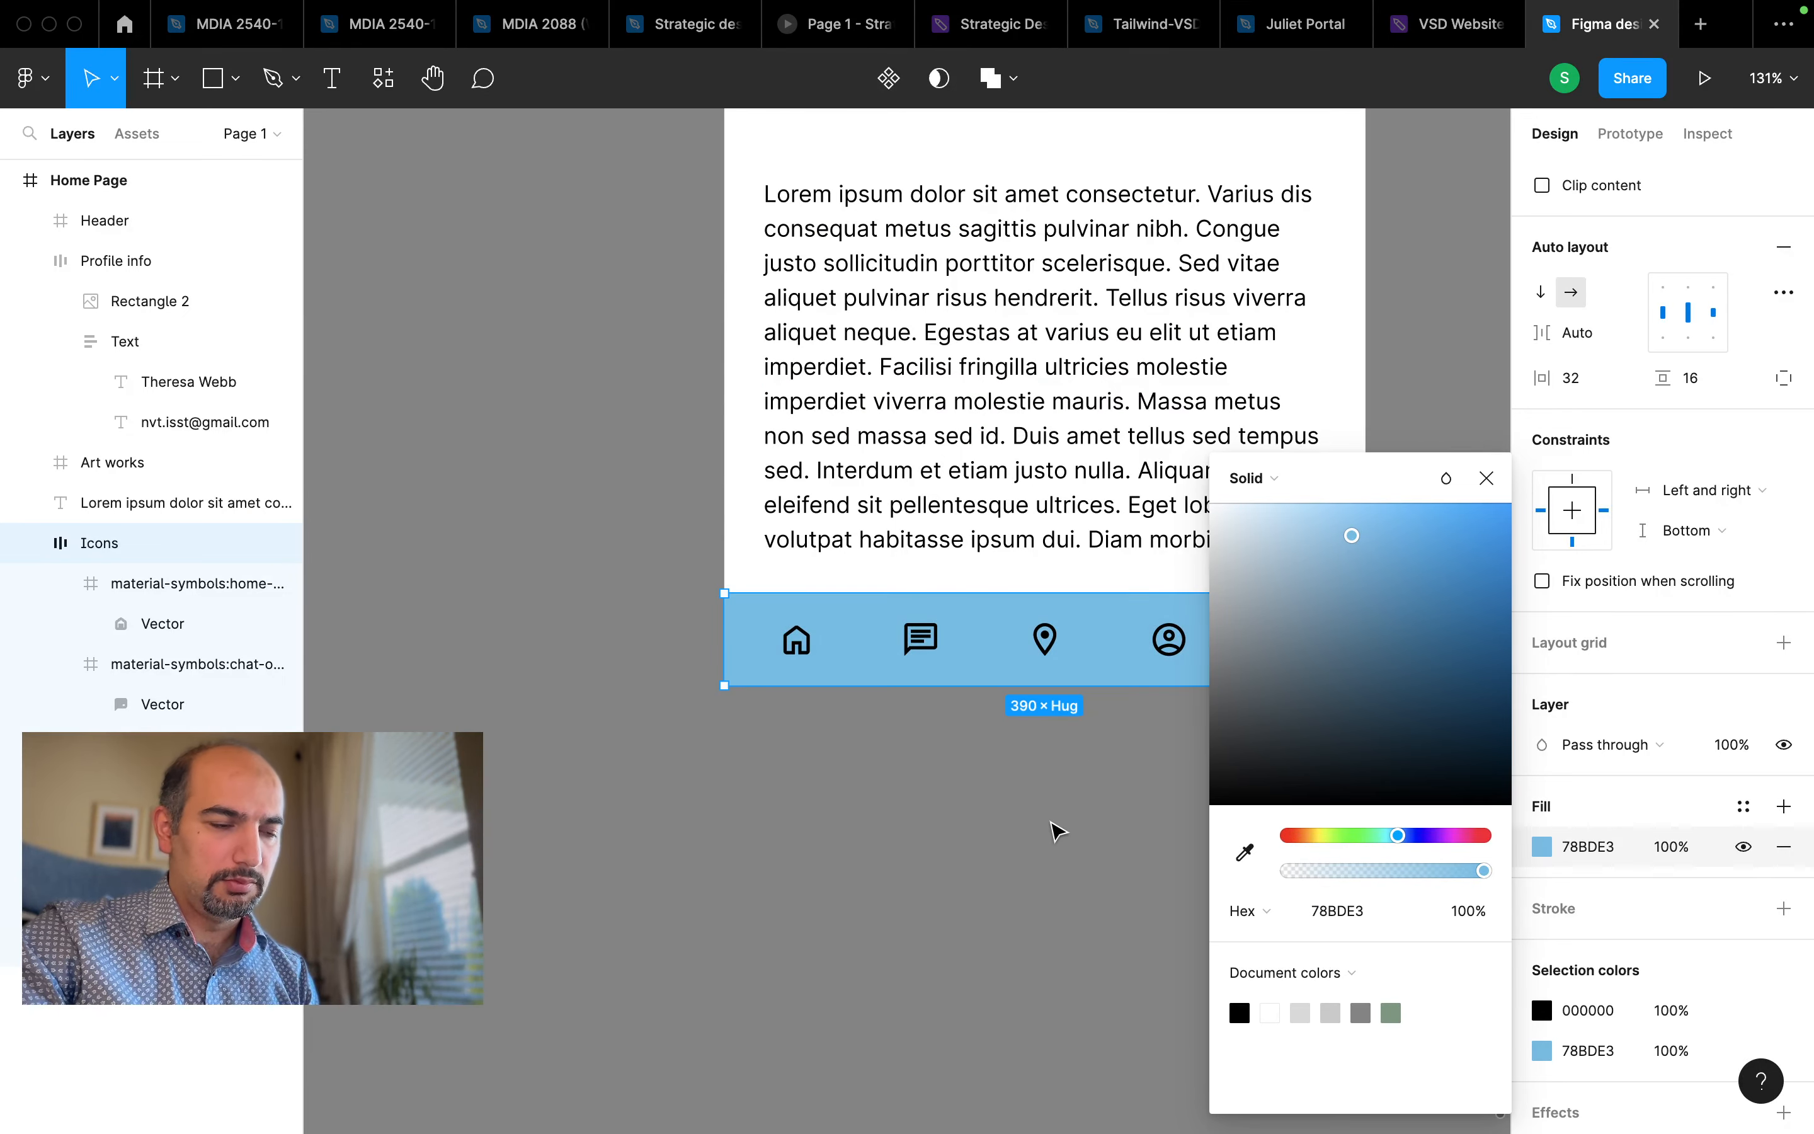
Examine the Icons bar's fill, spacing and alignment at the foot of Home Page against the whole page layout
click(1052, 830)
ctrl+scroll(1091, 898, down, 3)
scroll(1085, 879, up, 2)
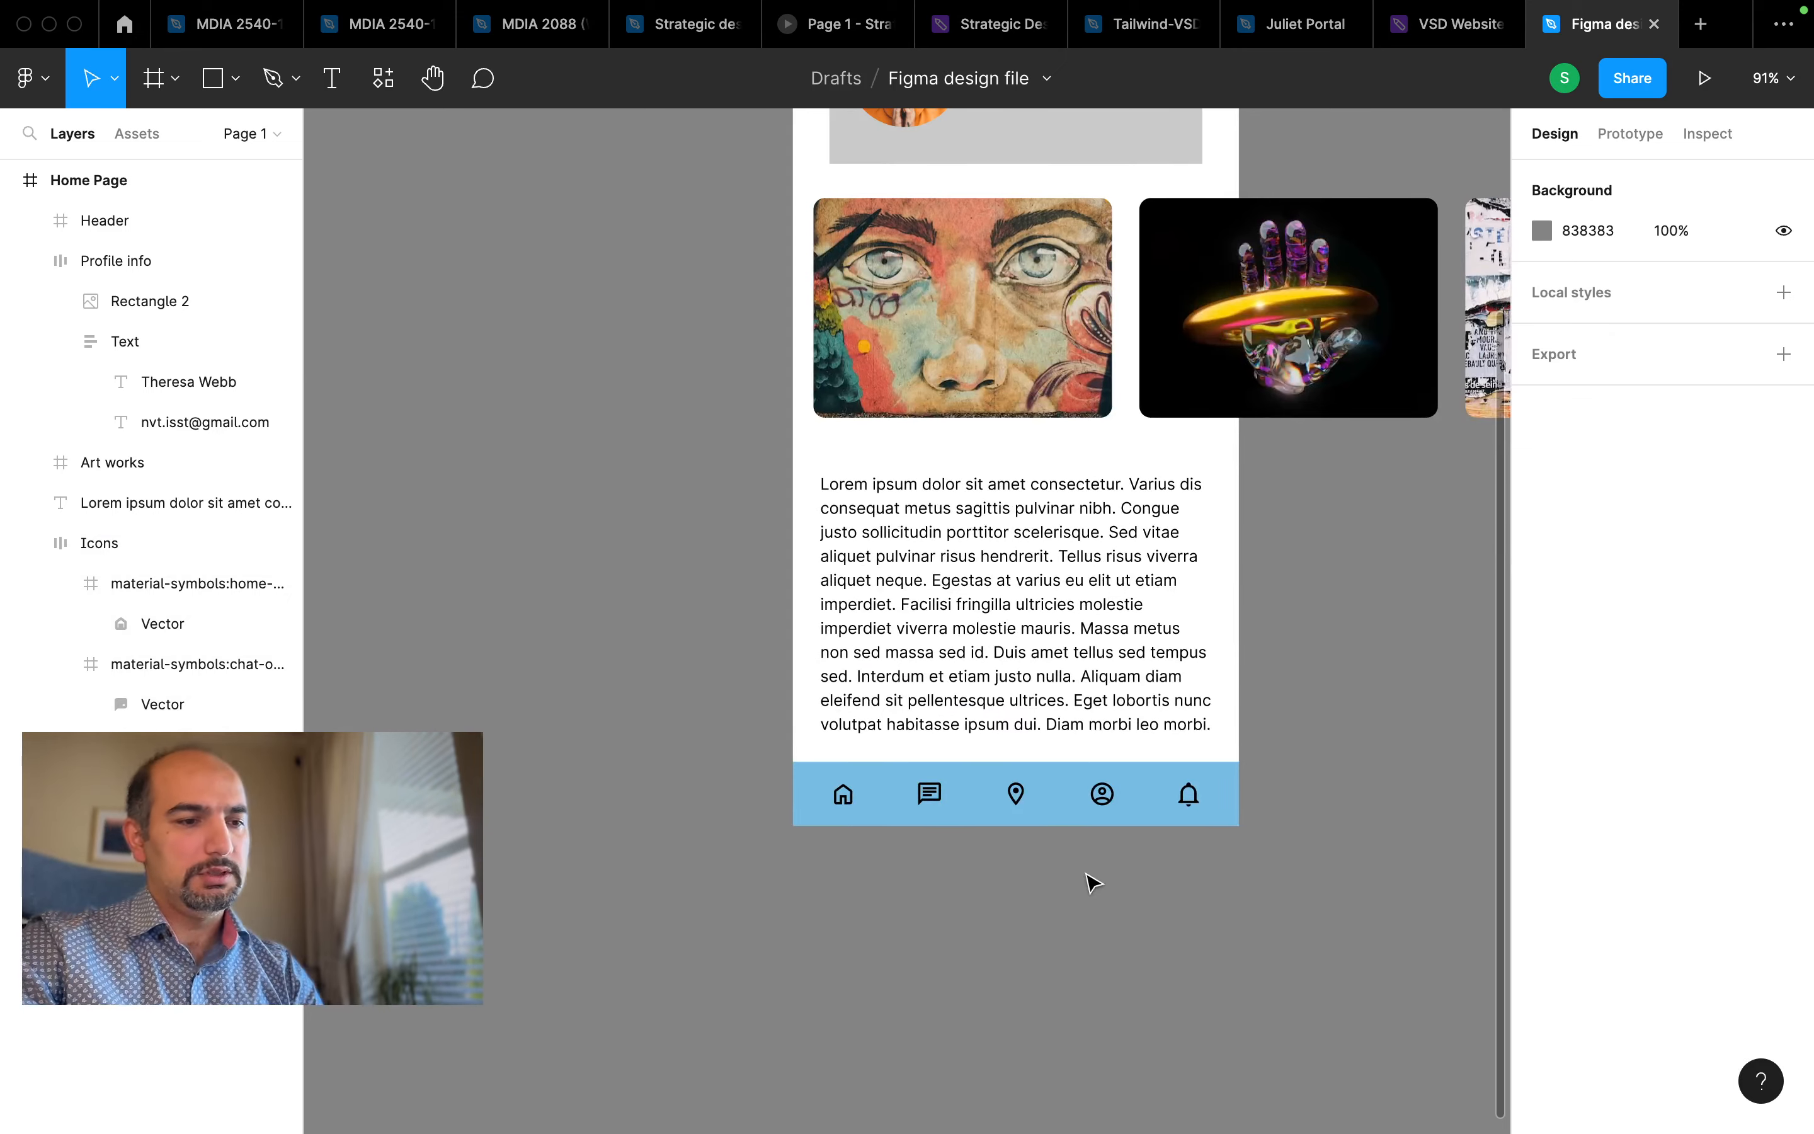
click(1117, 791)
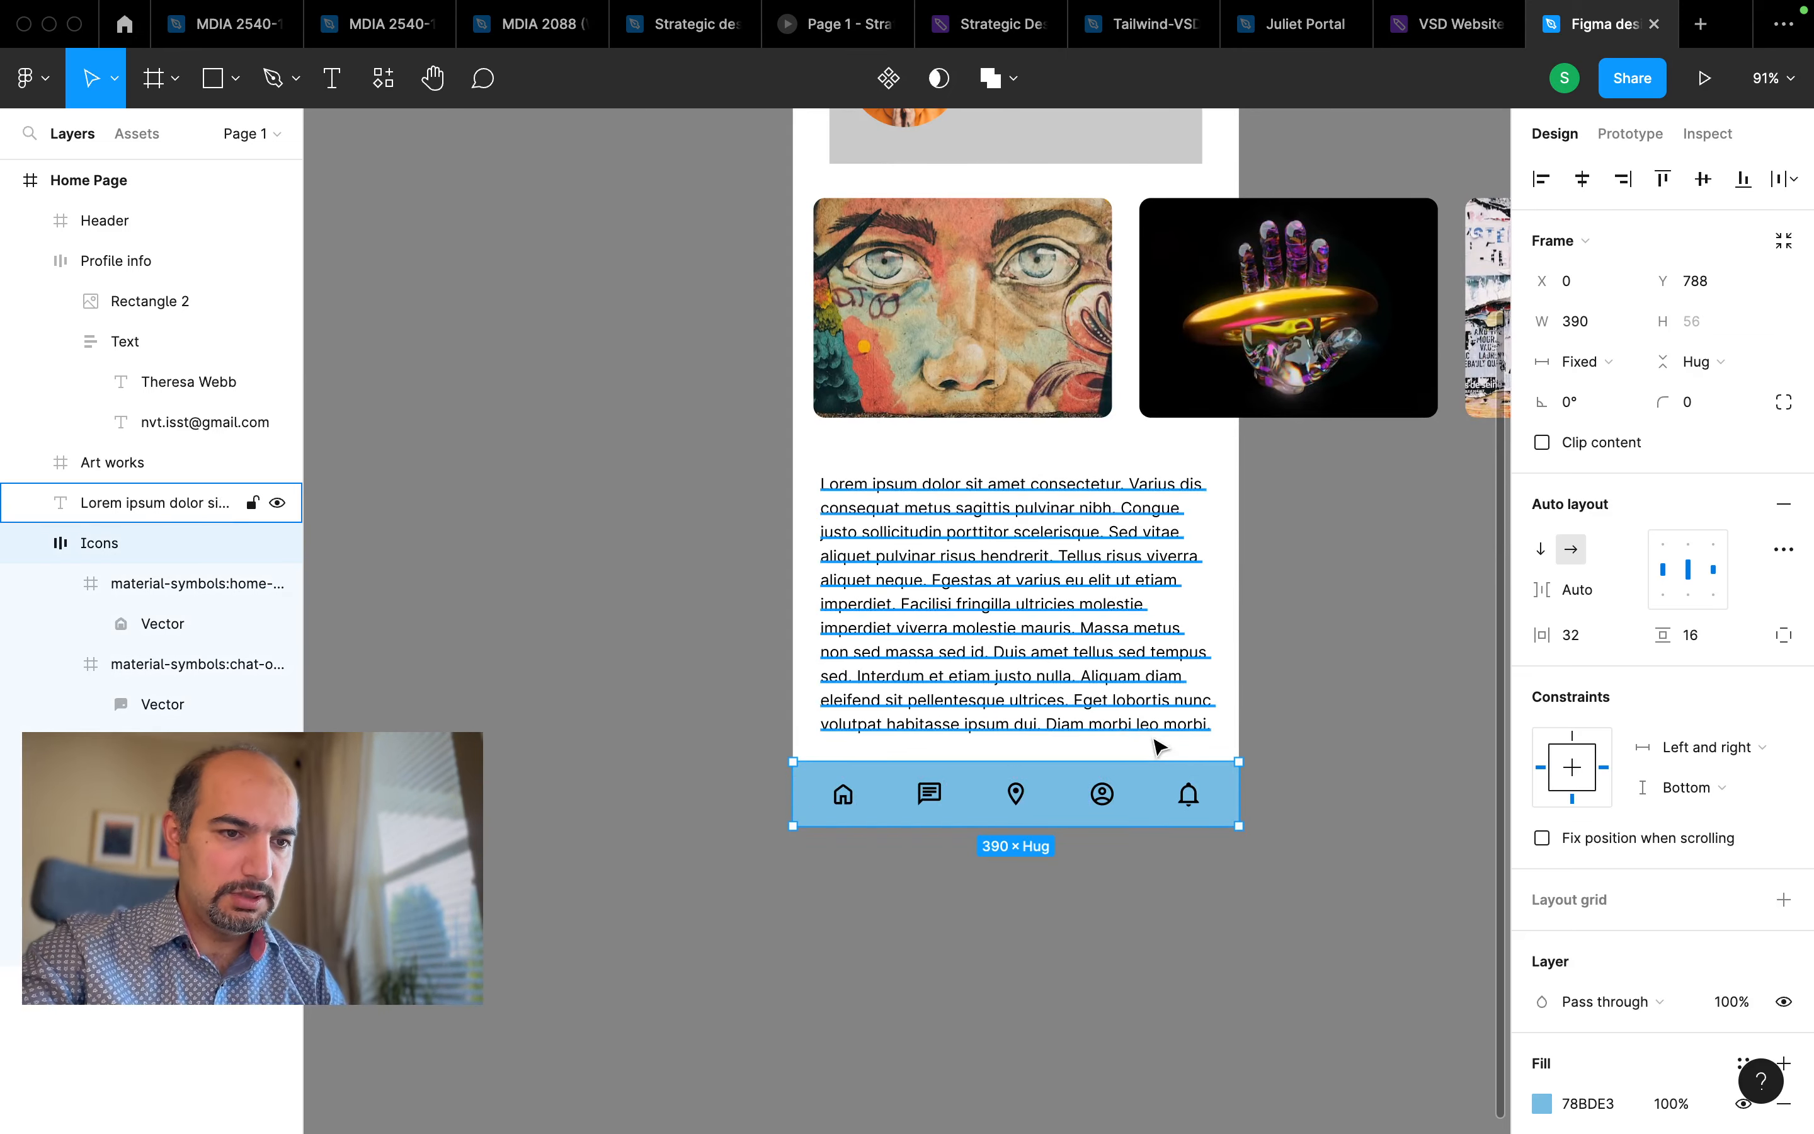
ctrl+scroll(1162, 731, up, 1)
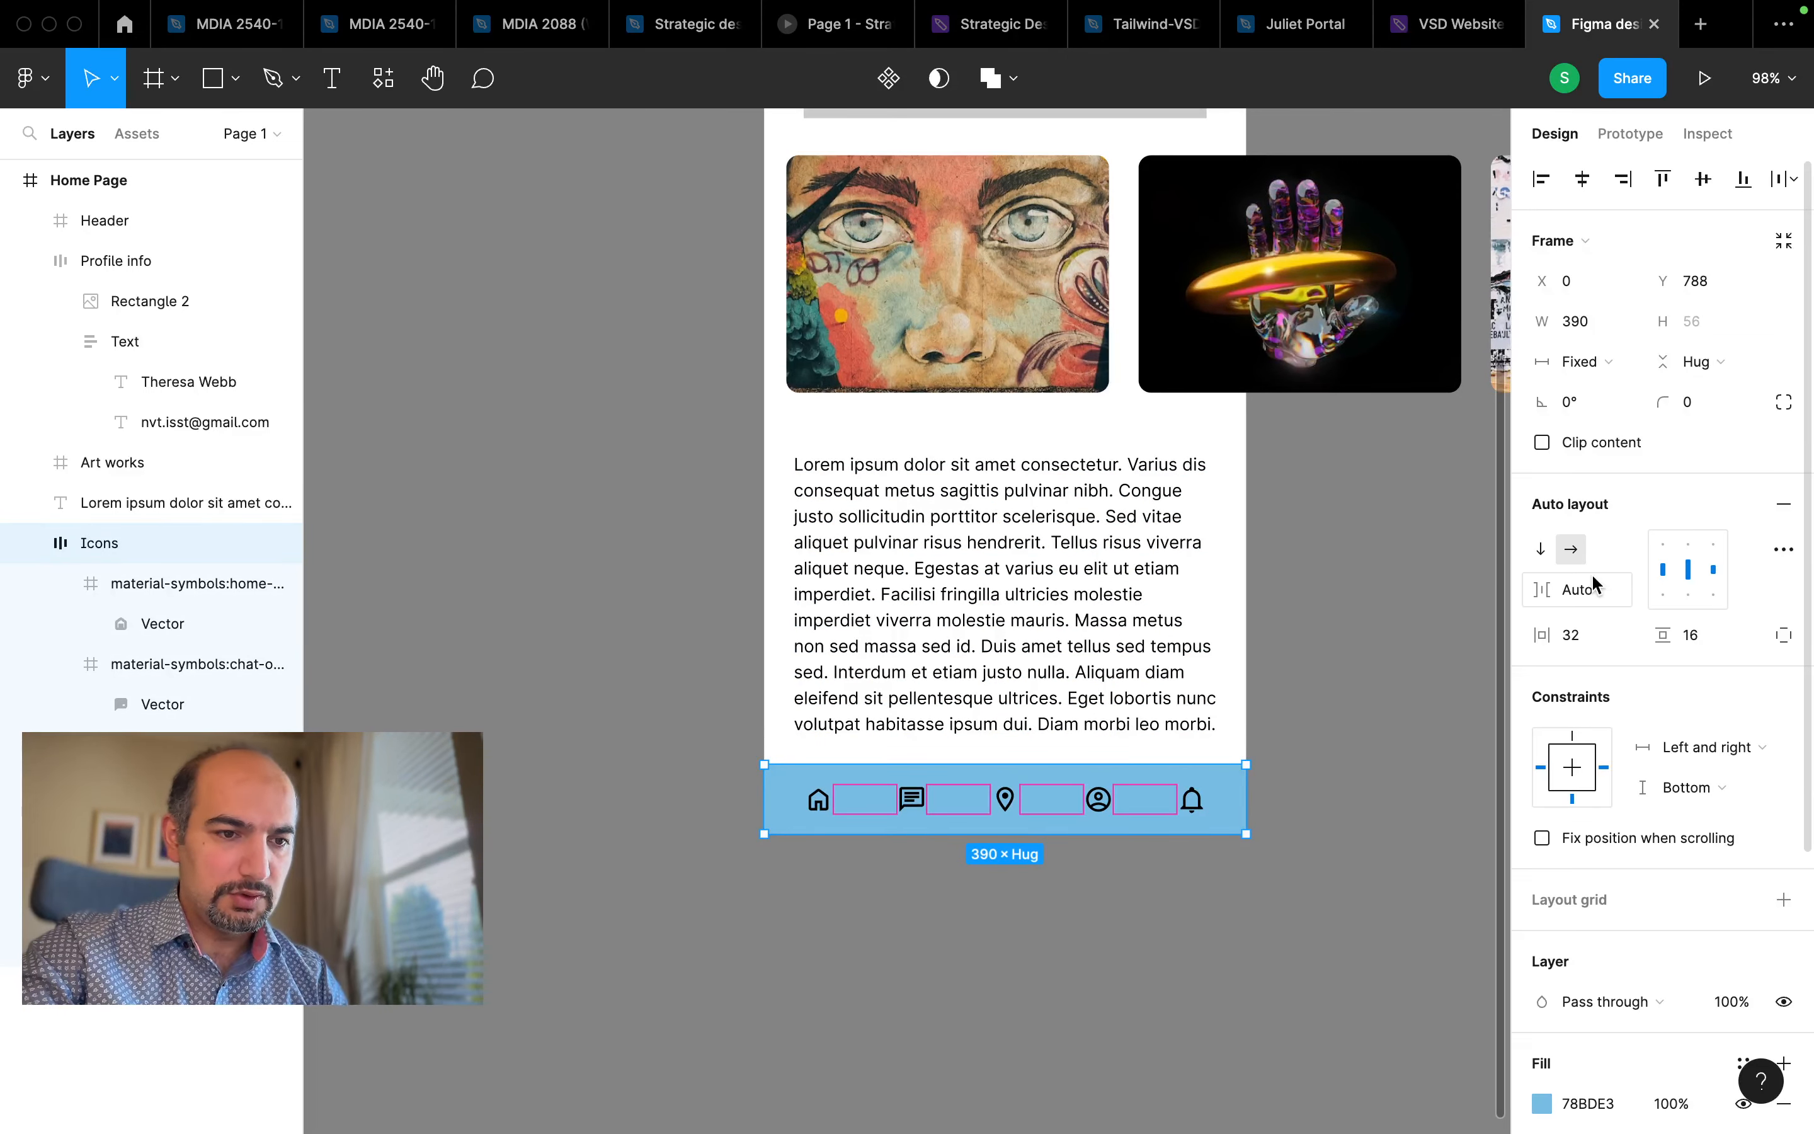
ctrl+scroll(1177, 930, up, 5)
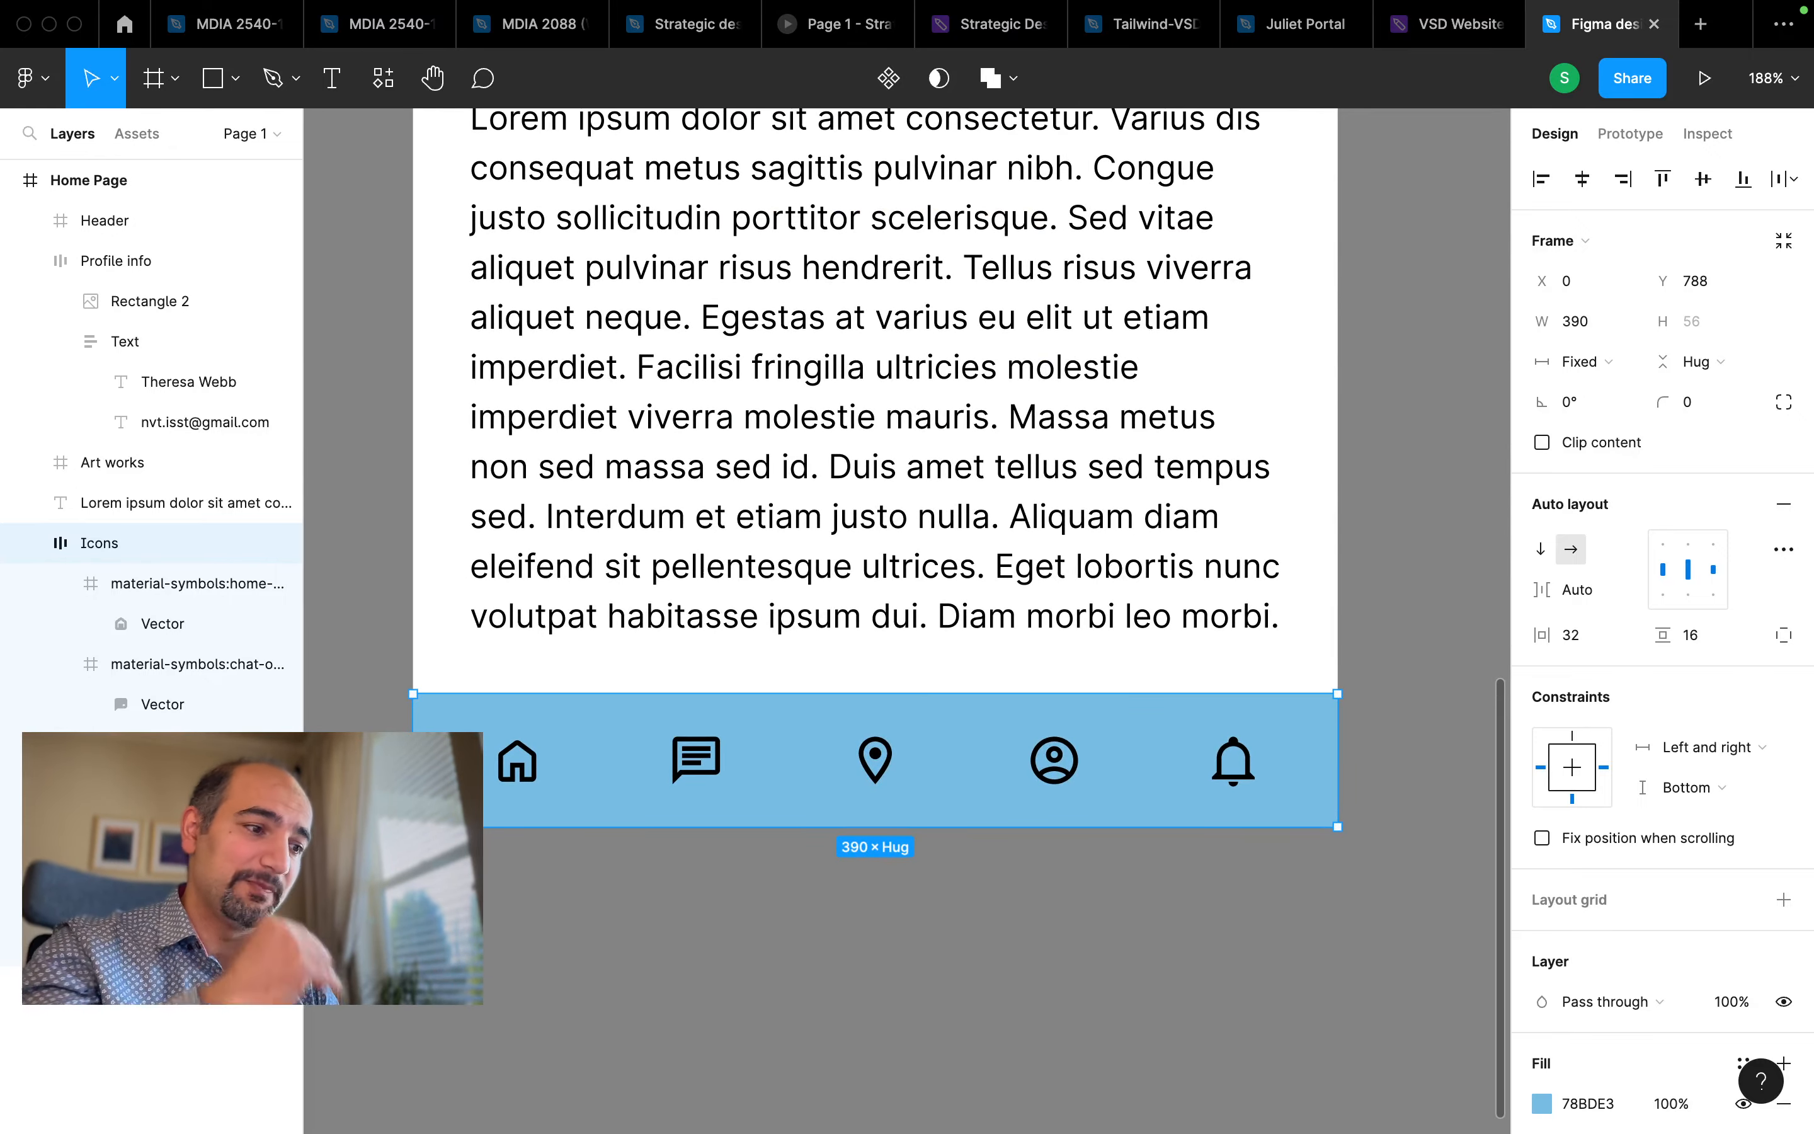
ctrl+scroll(1179, 929, down, 3)
scroll(1174, 928, down, 2)
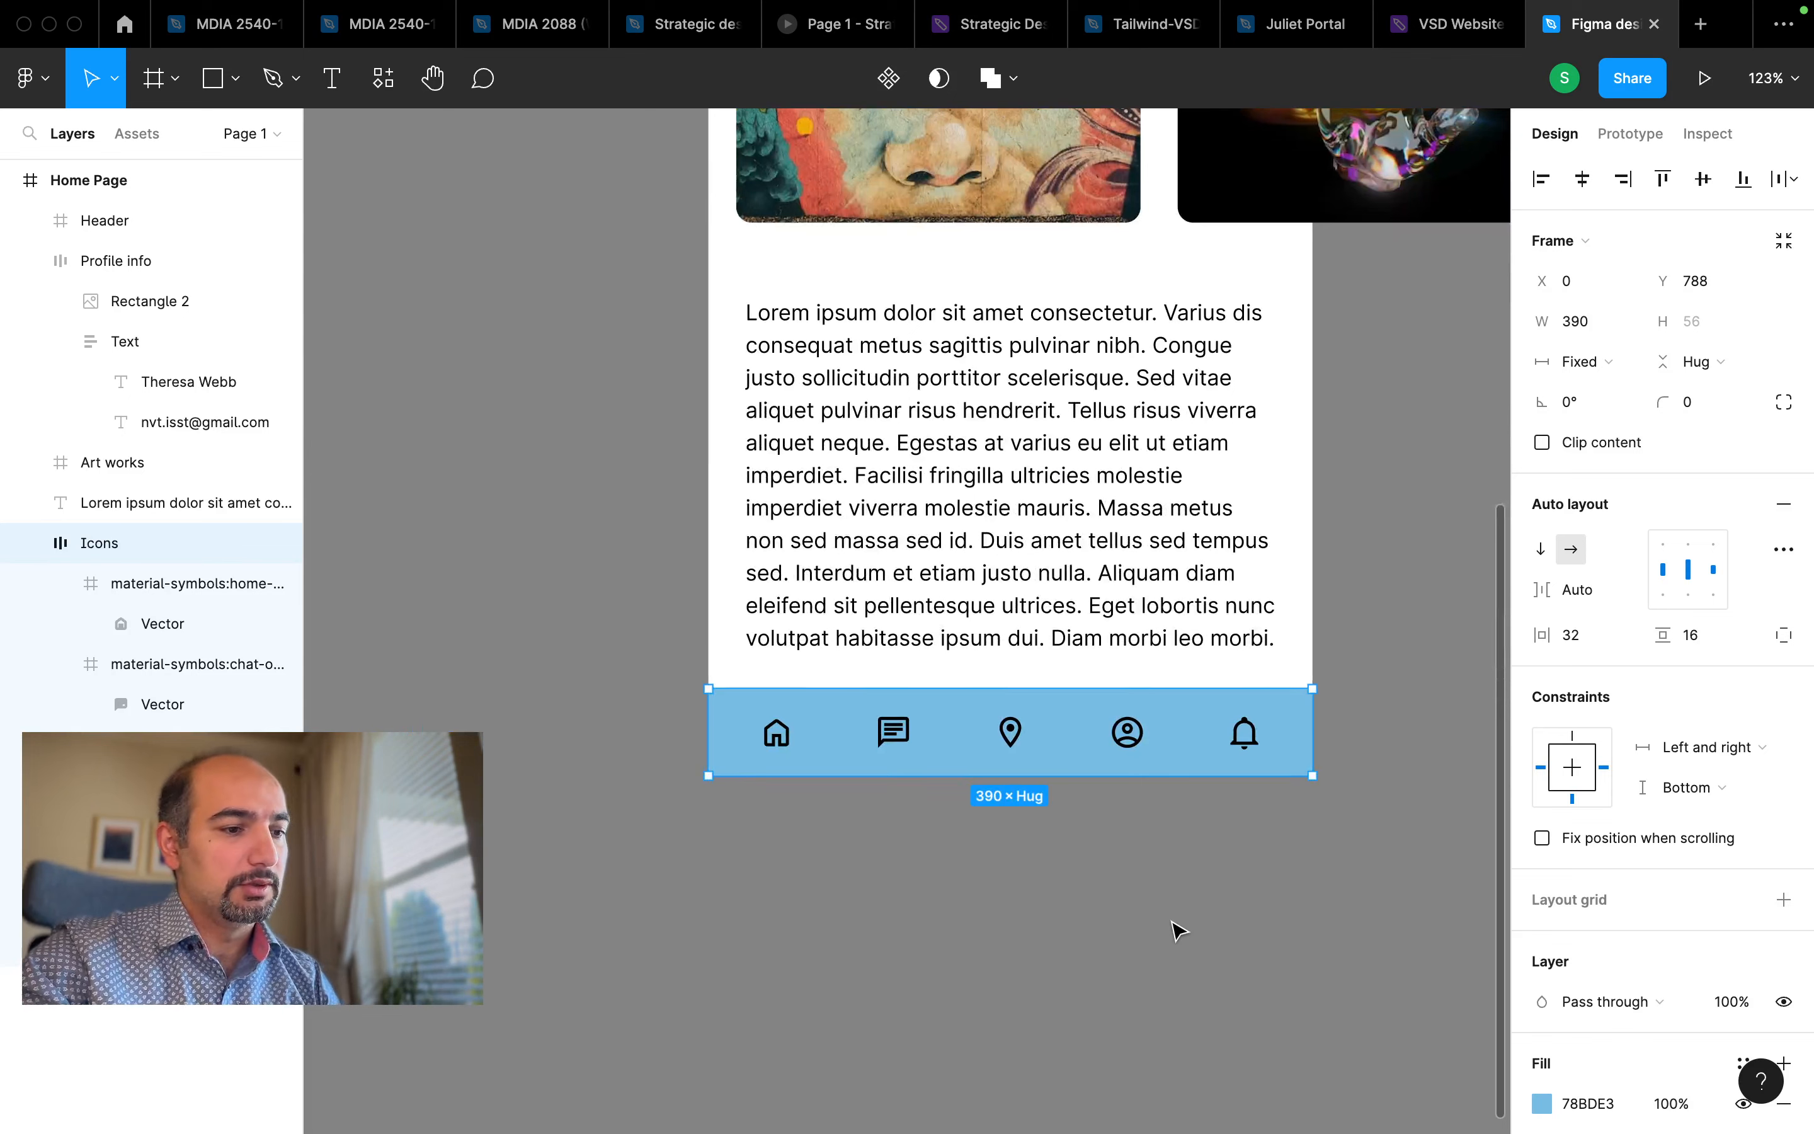
ctrl+scroll(1158, 761, down, 4)
scroll(1158, 759, up, 1)
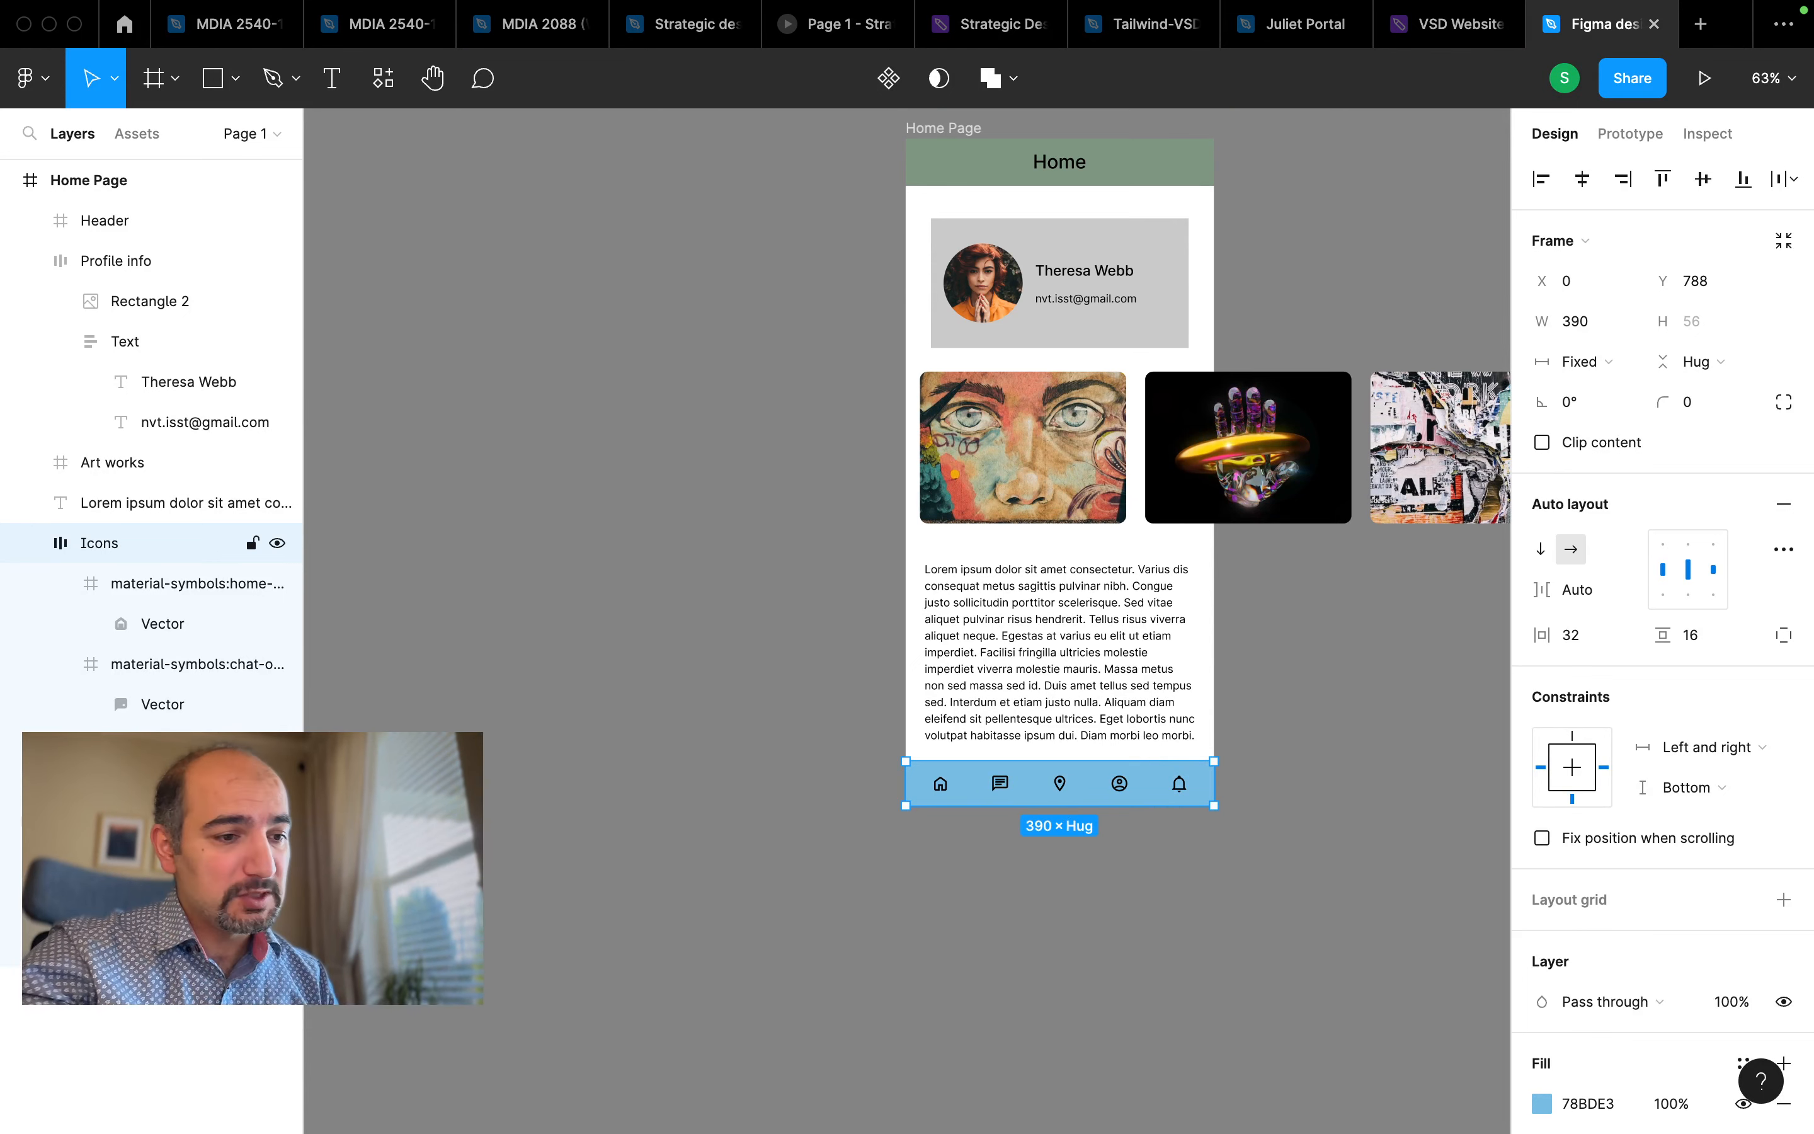
Move the Icons frame out of Home Page onto the empty canvas below it and convert it into a component
drag(1089, 787, 1017, 925)
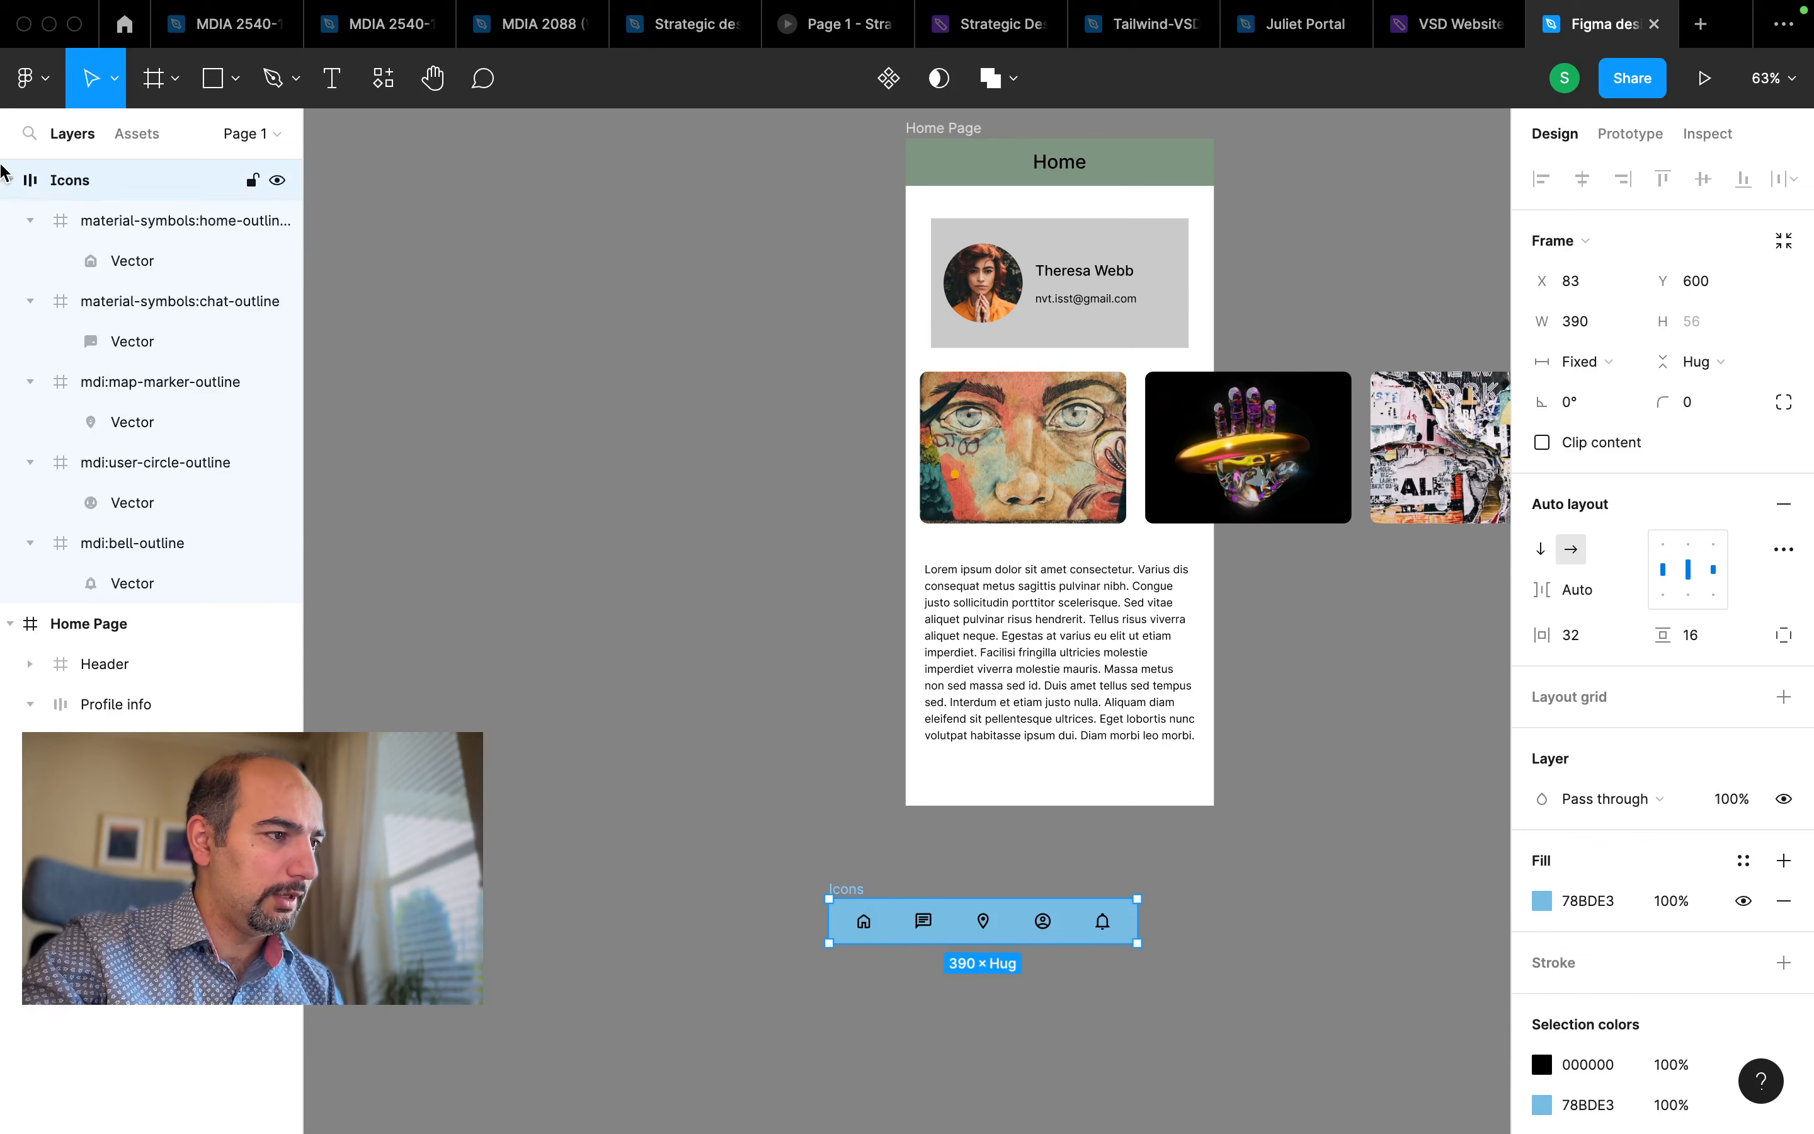
click(10, 181)
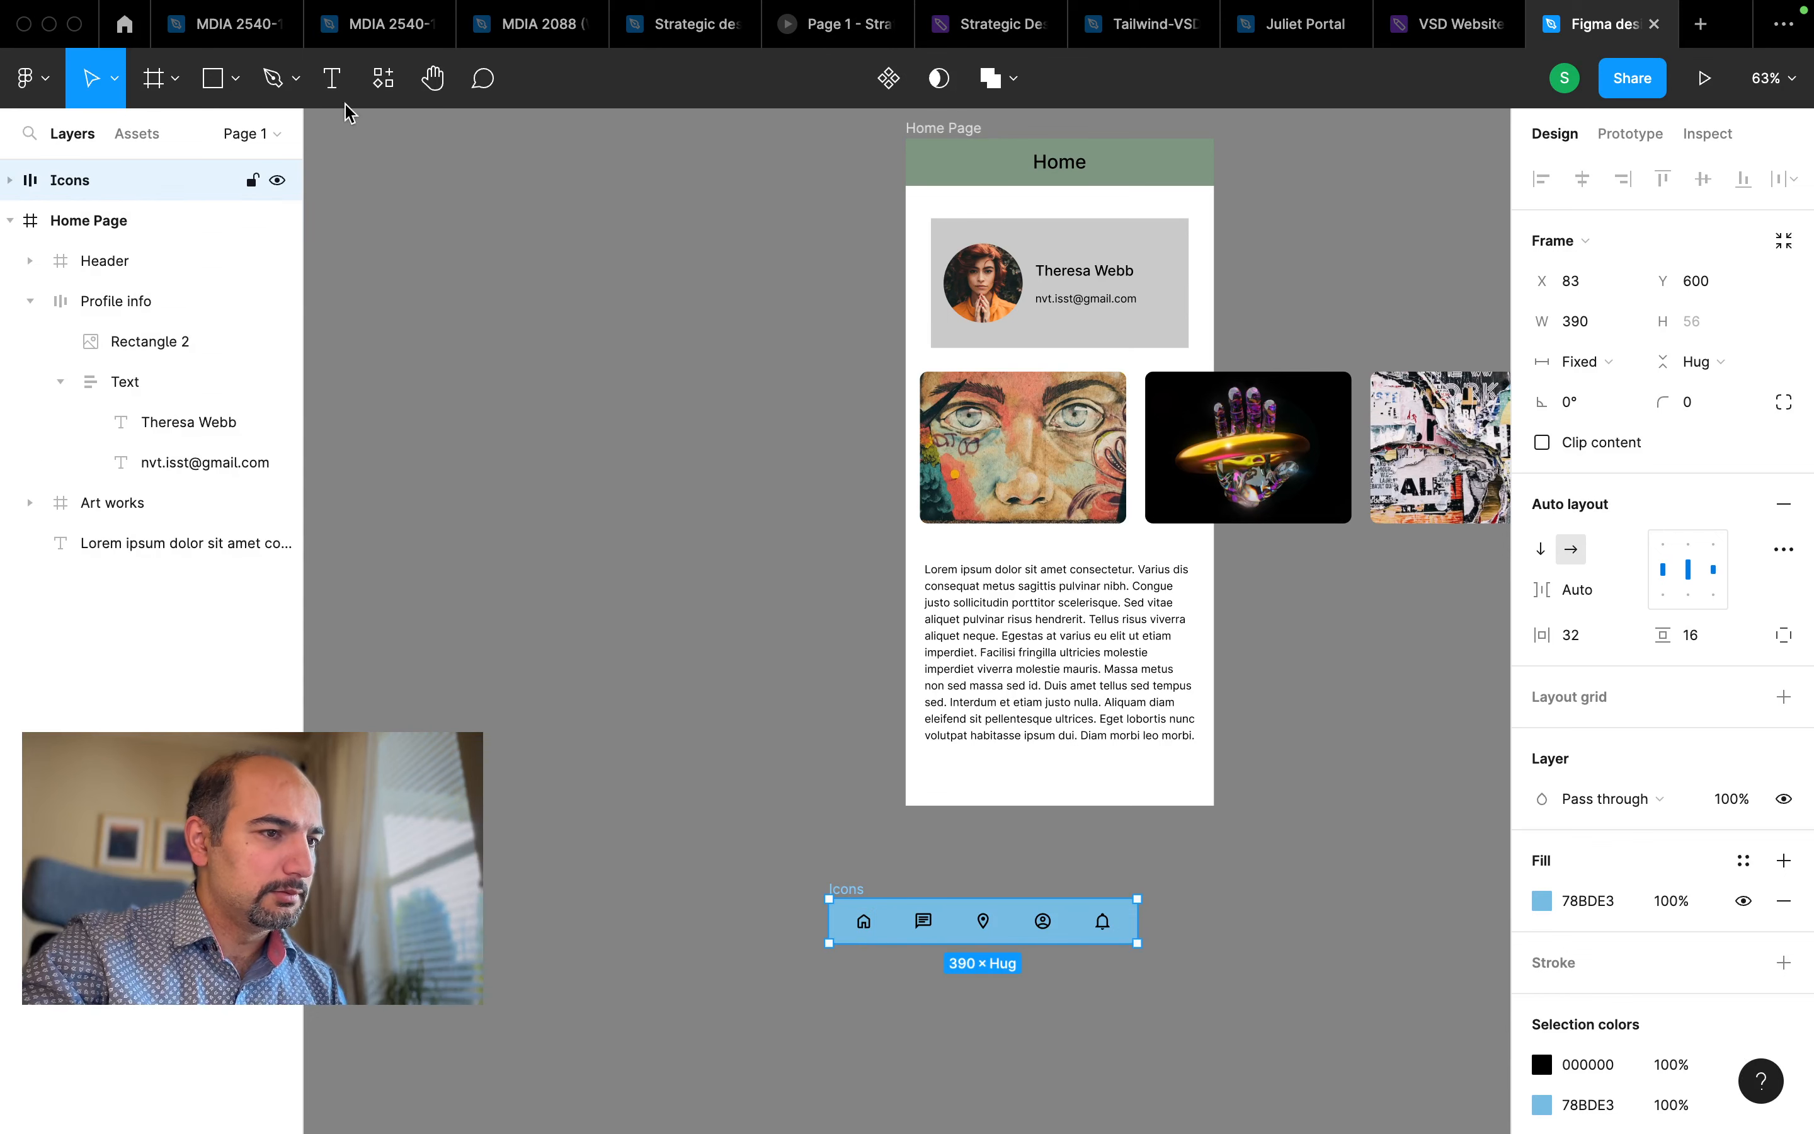
click(889, 80)
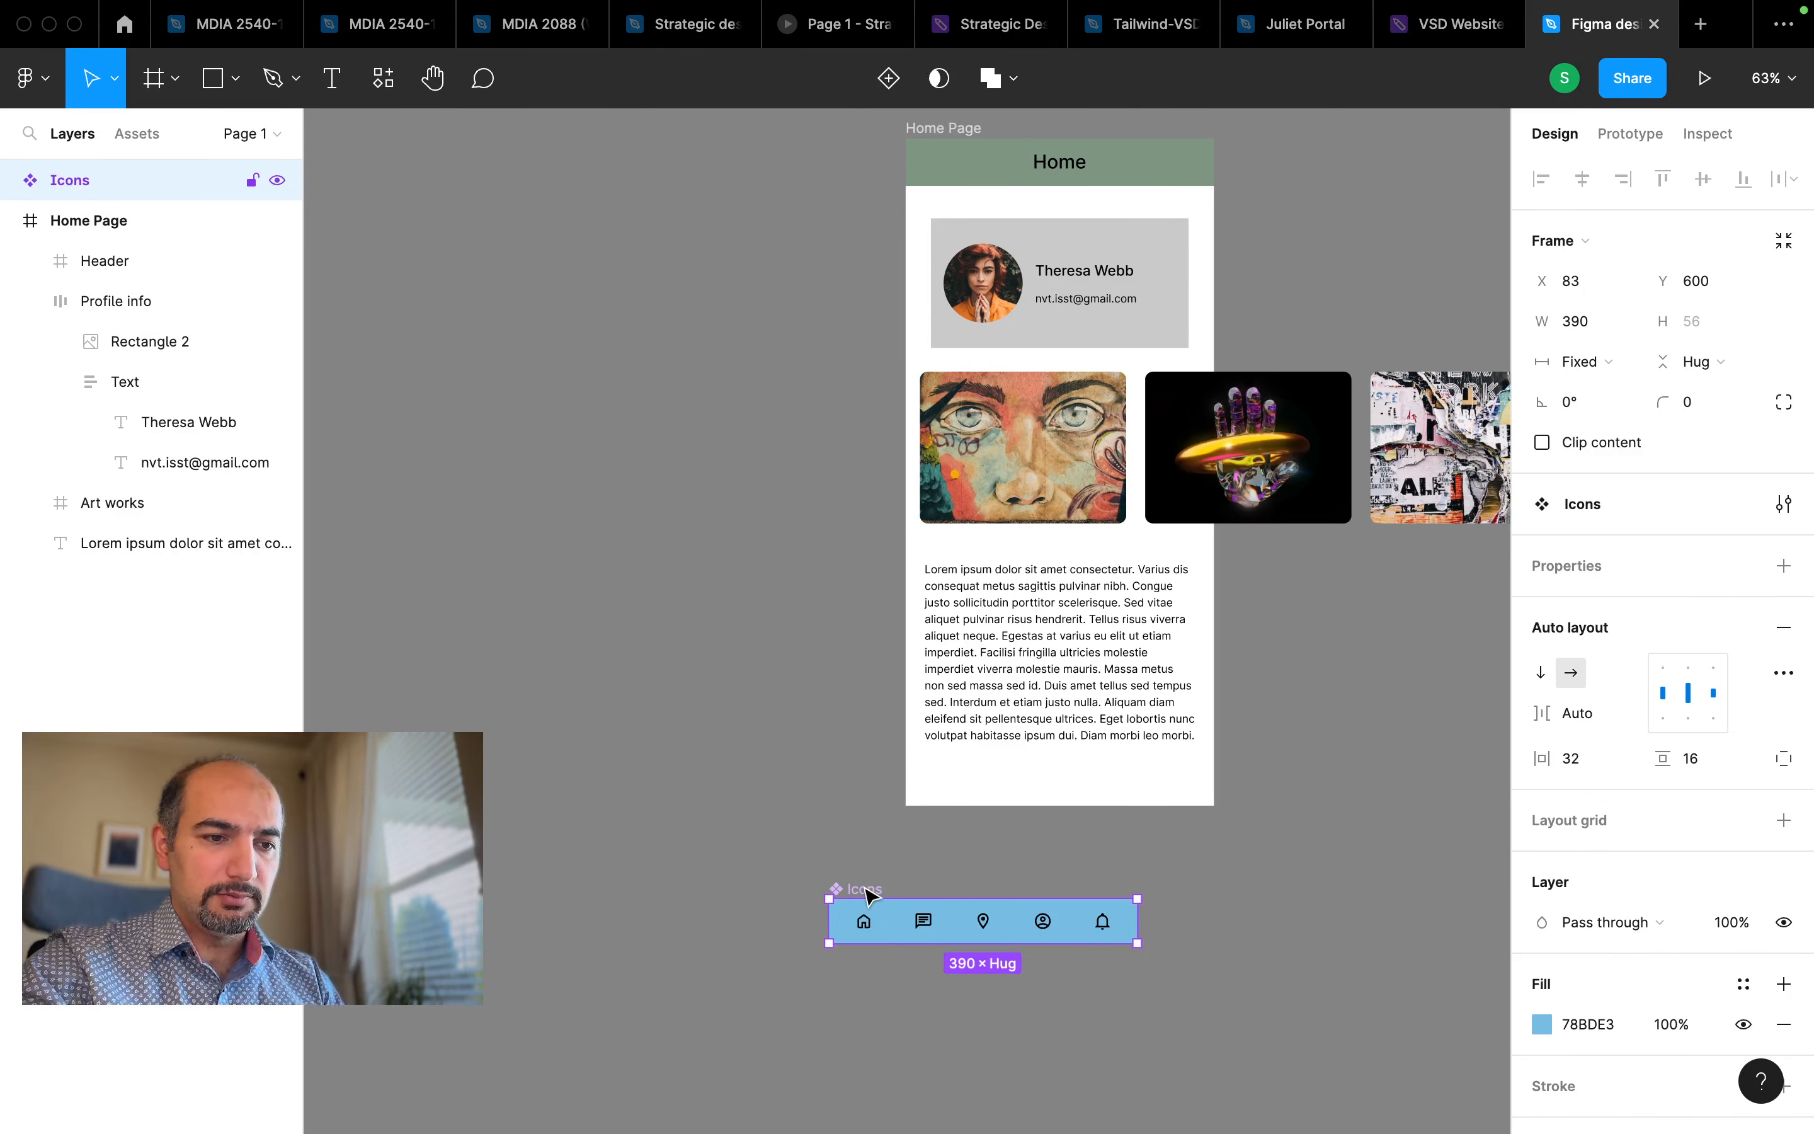
Rename the Icons component to Nav bar
double_click(82, 185)
text(Nav bar)
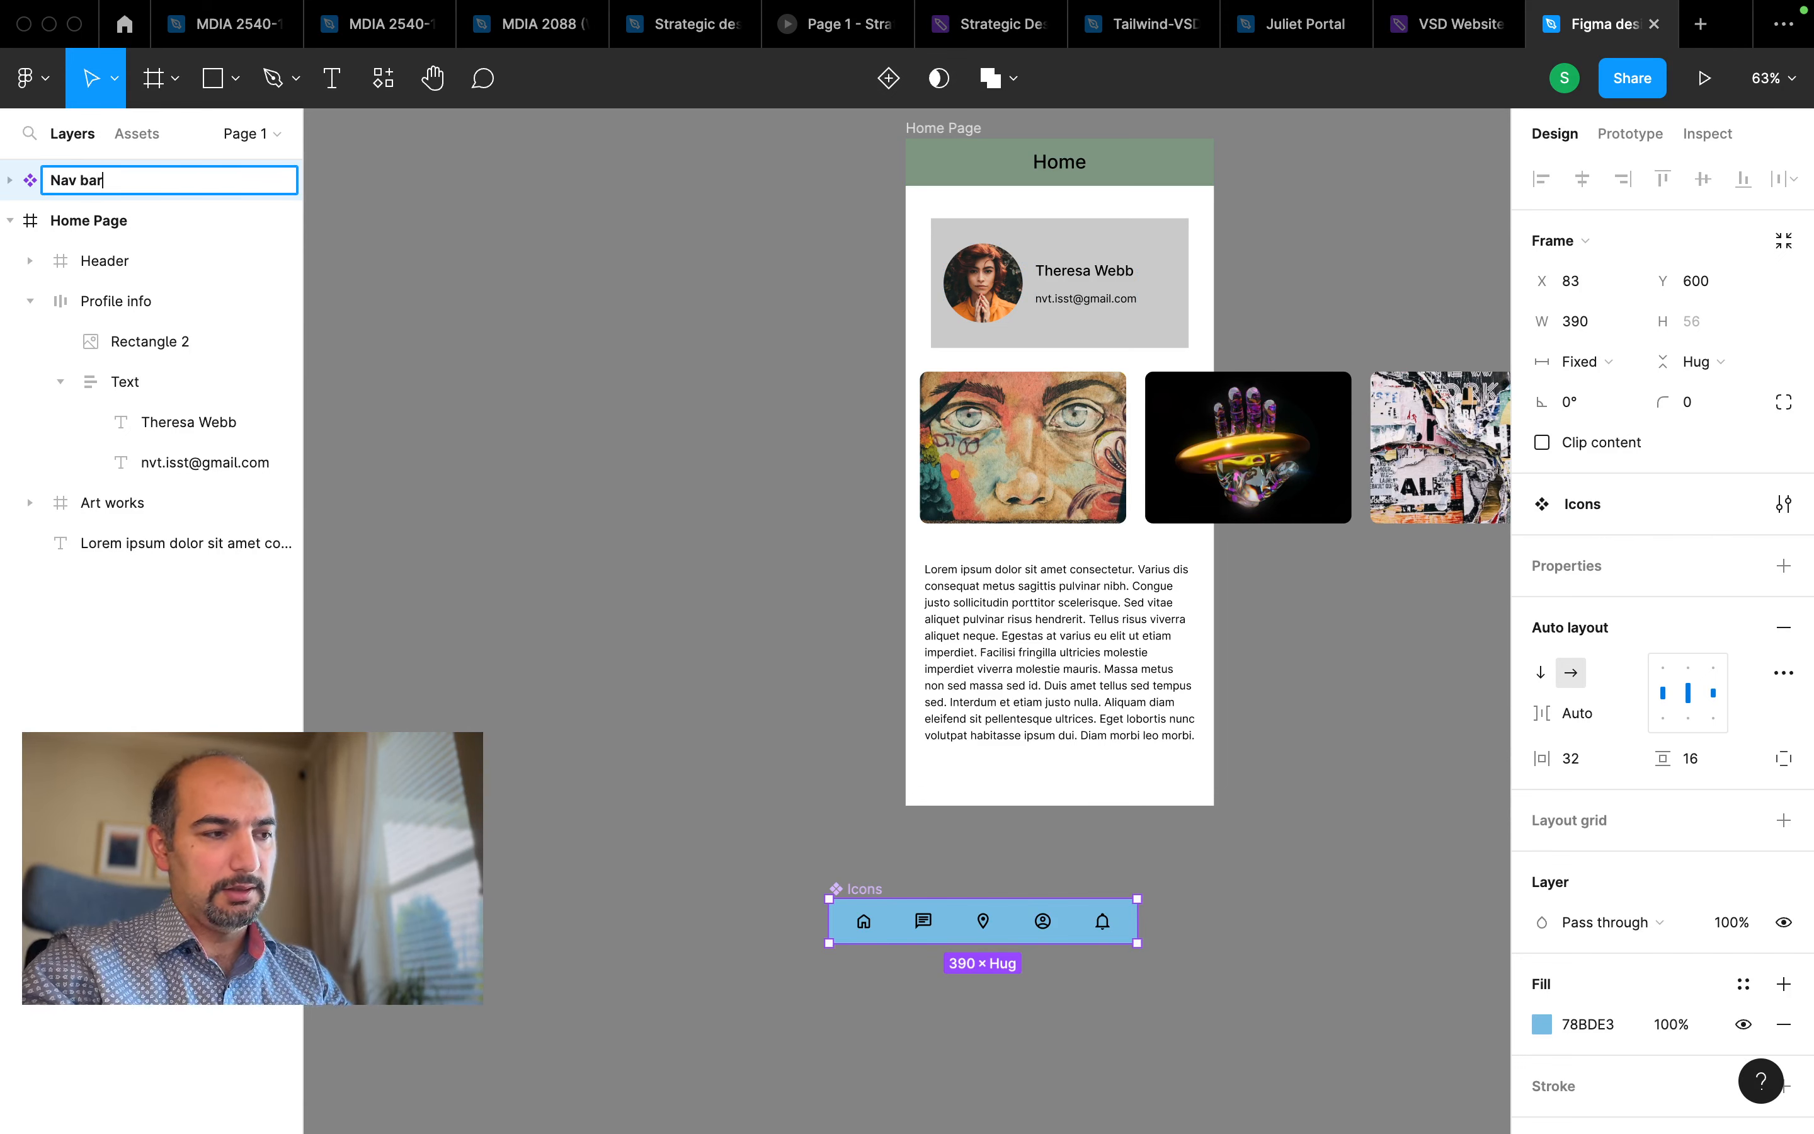
key(Return)
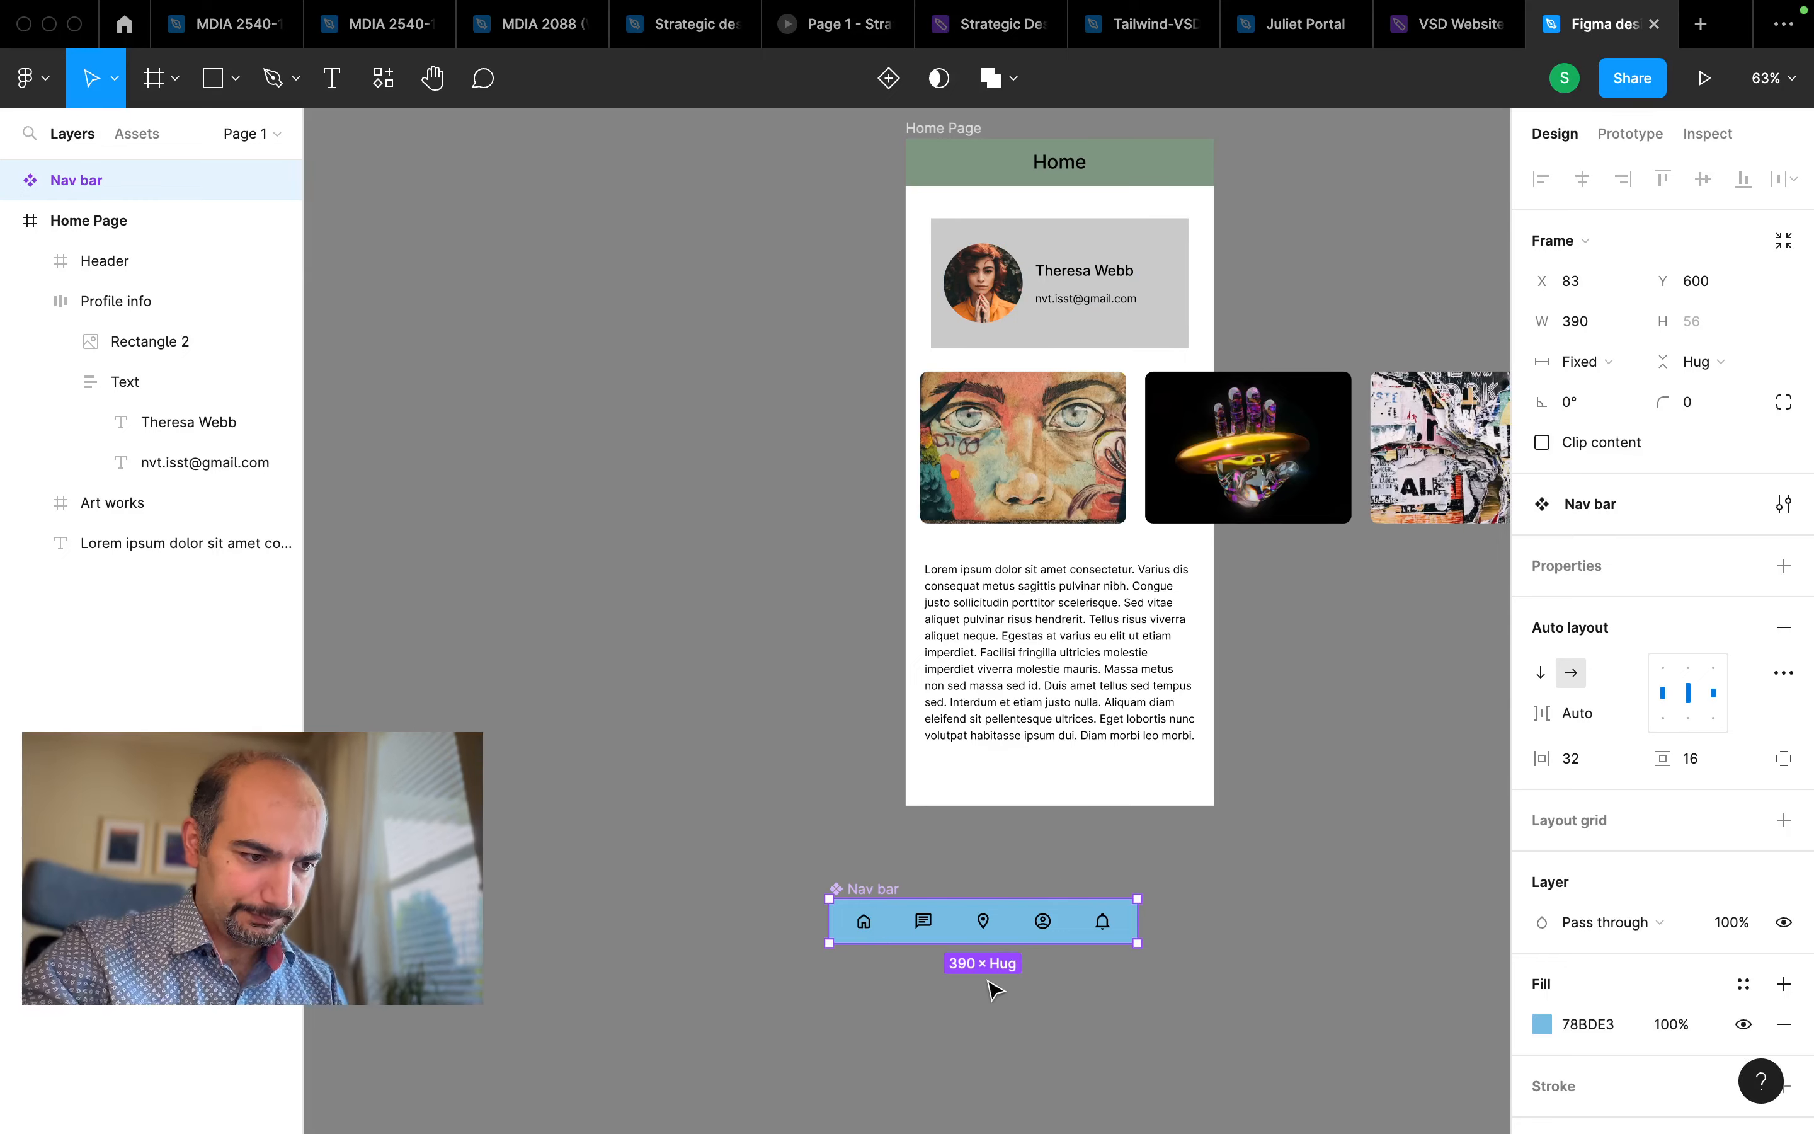
Move the Nav bar main component farther down and left of Home Page, to about X -304, Y 761
scroll(996, 989, up, 5)
scroll(974, 1043, down, 4)
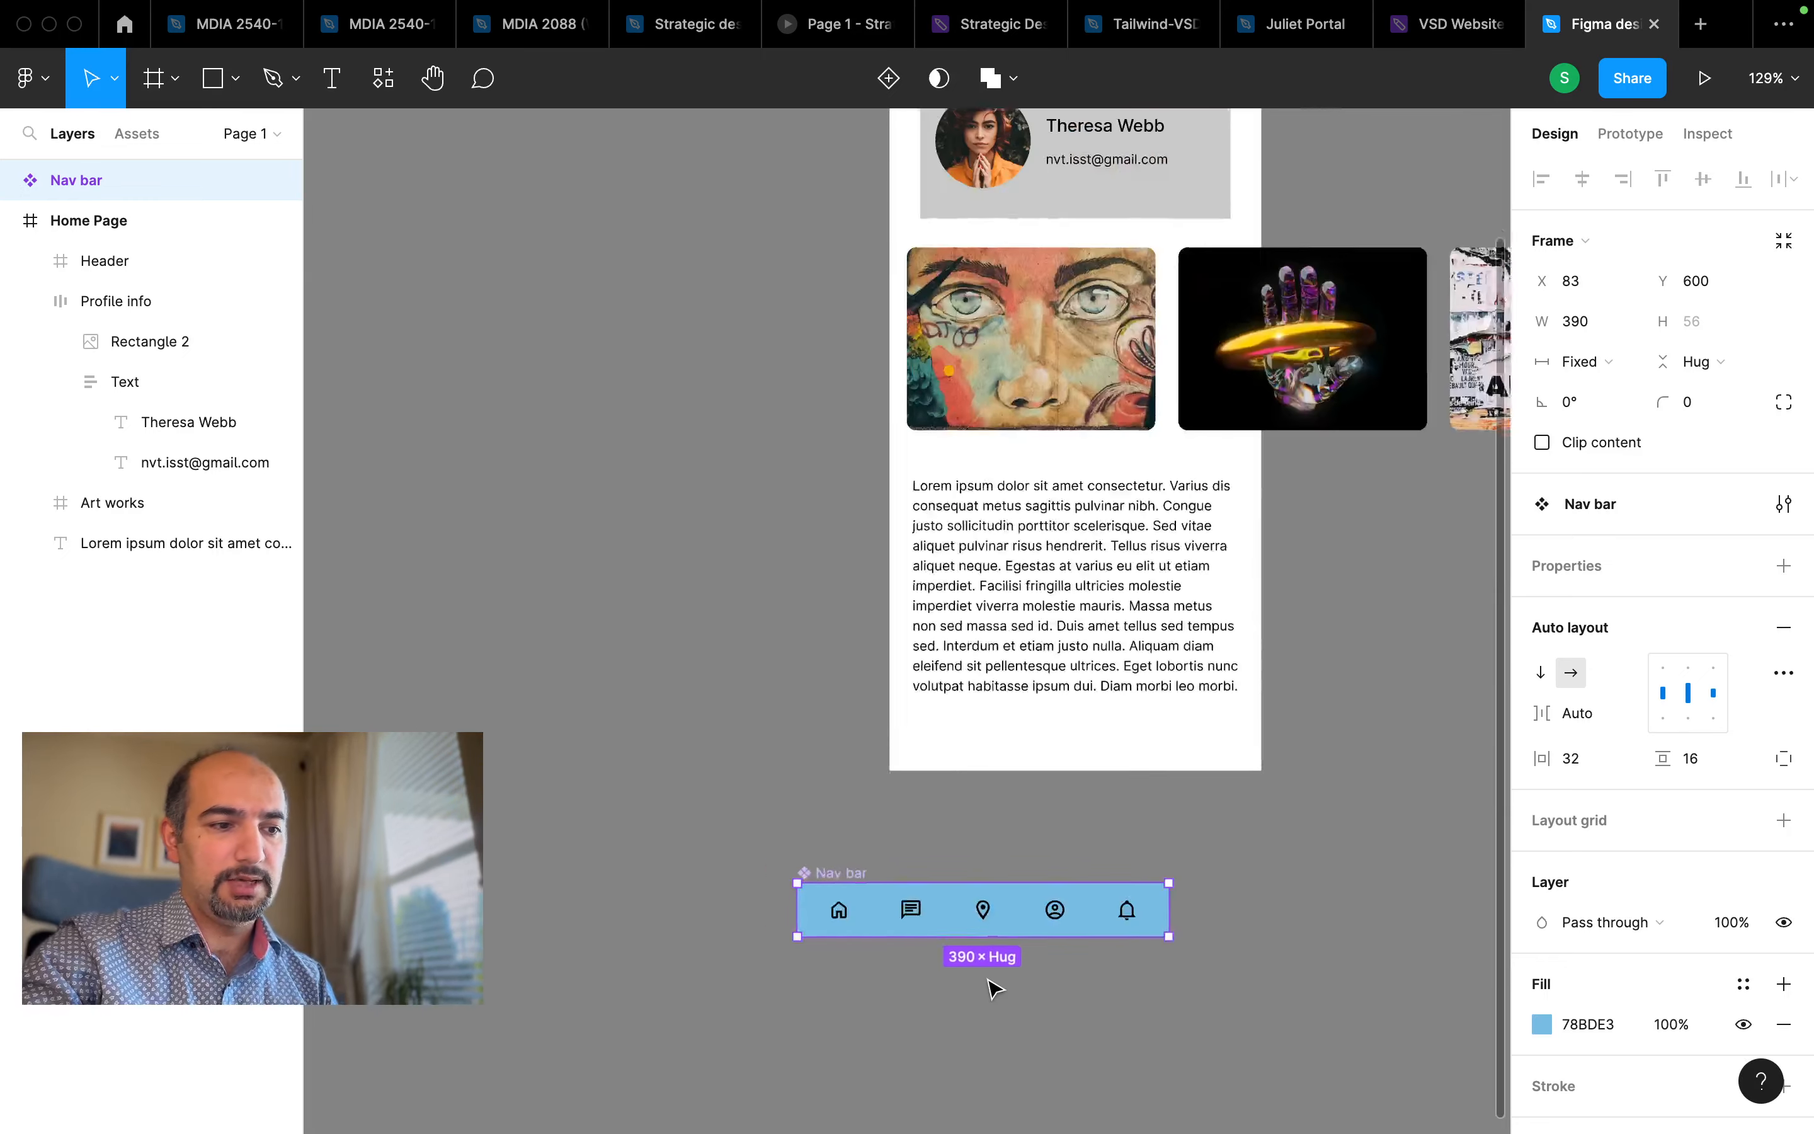
scroll(851, 874, down, 5)
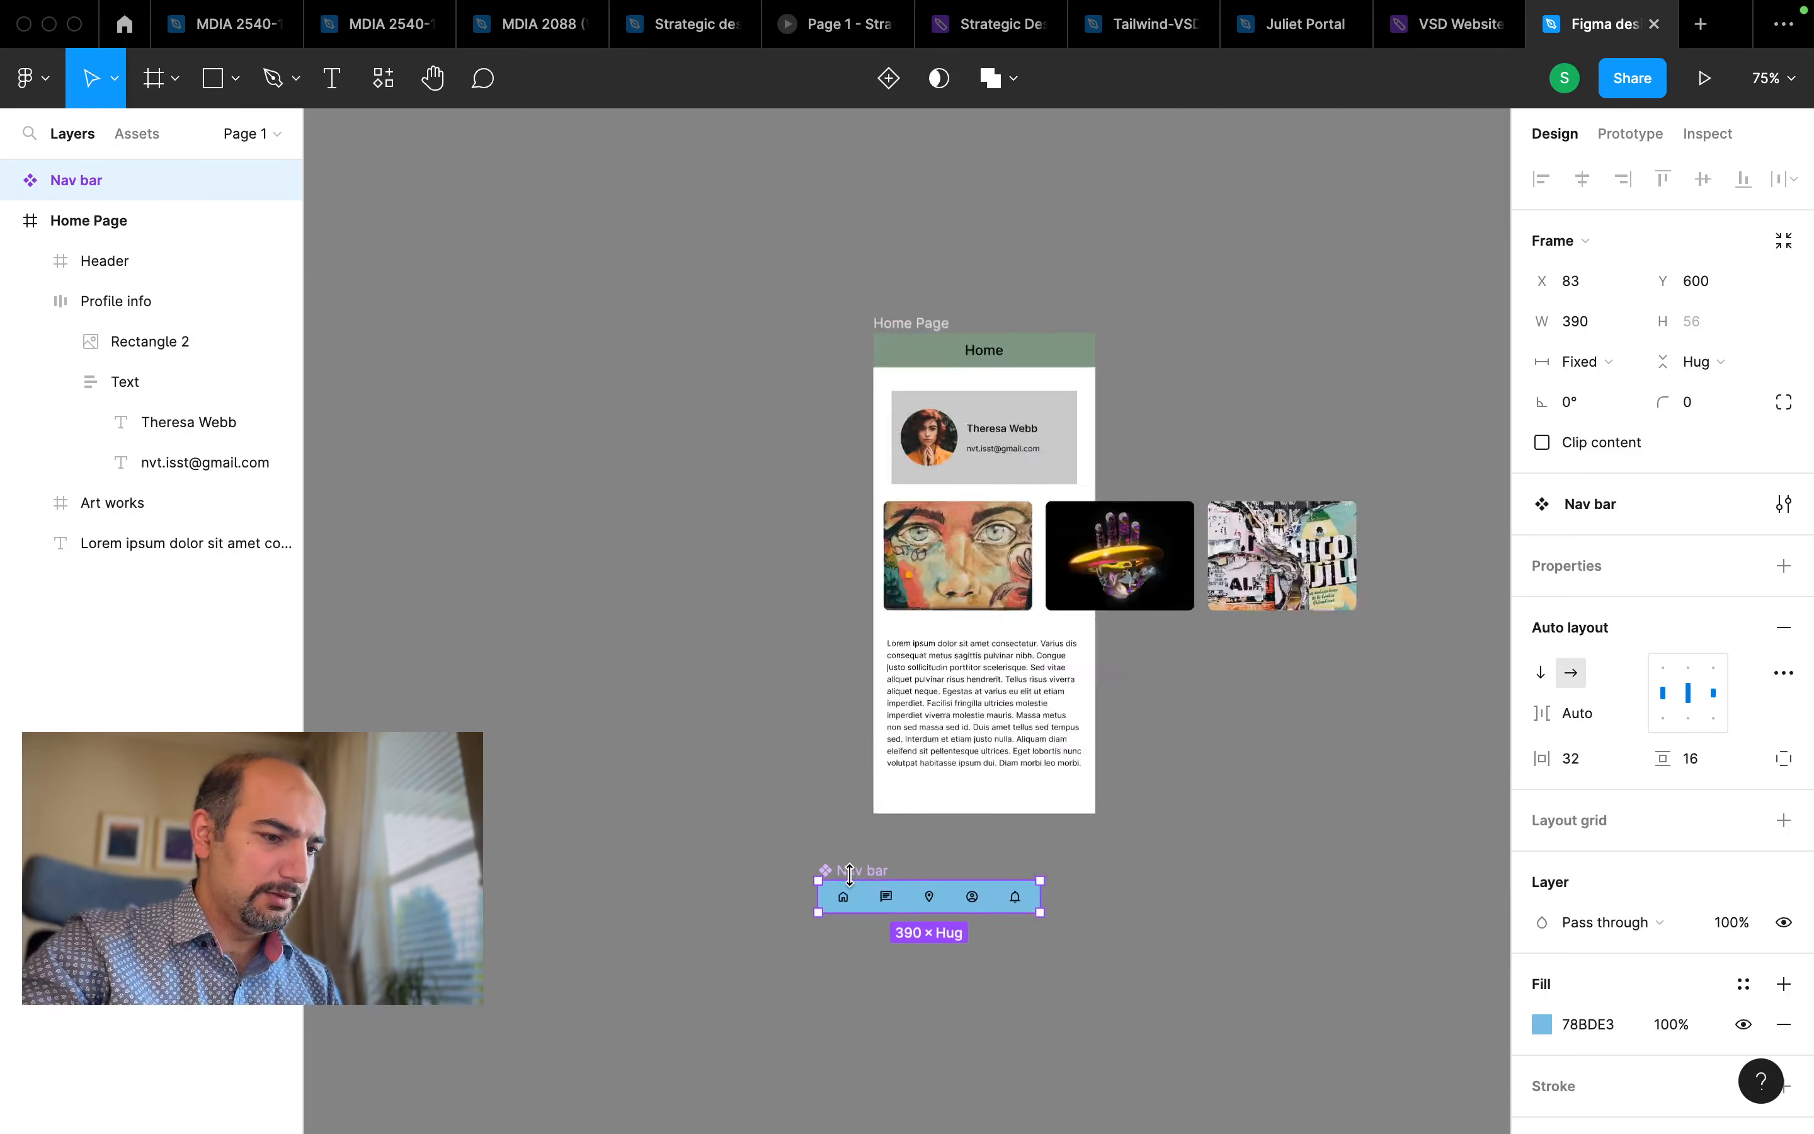
drag(869, 872, 674, 954)
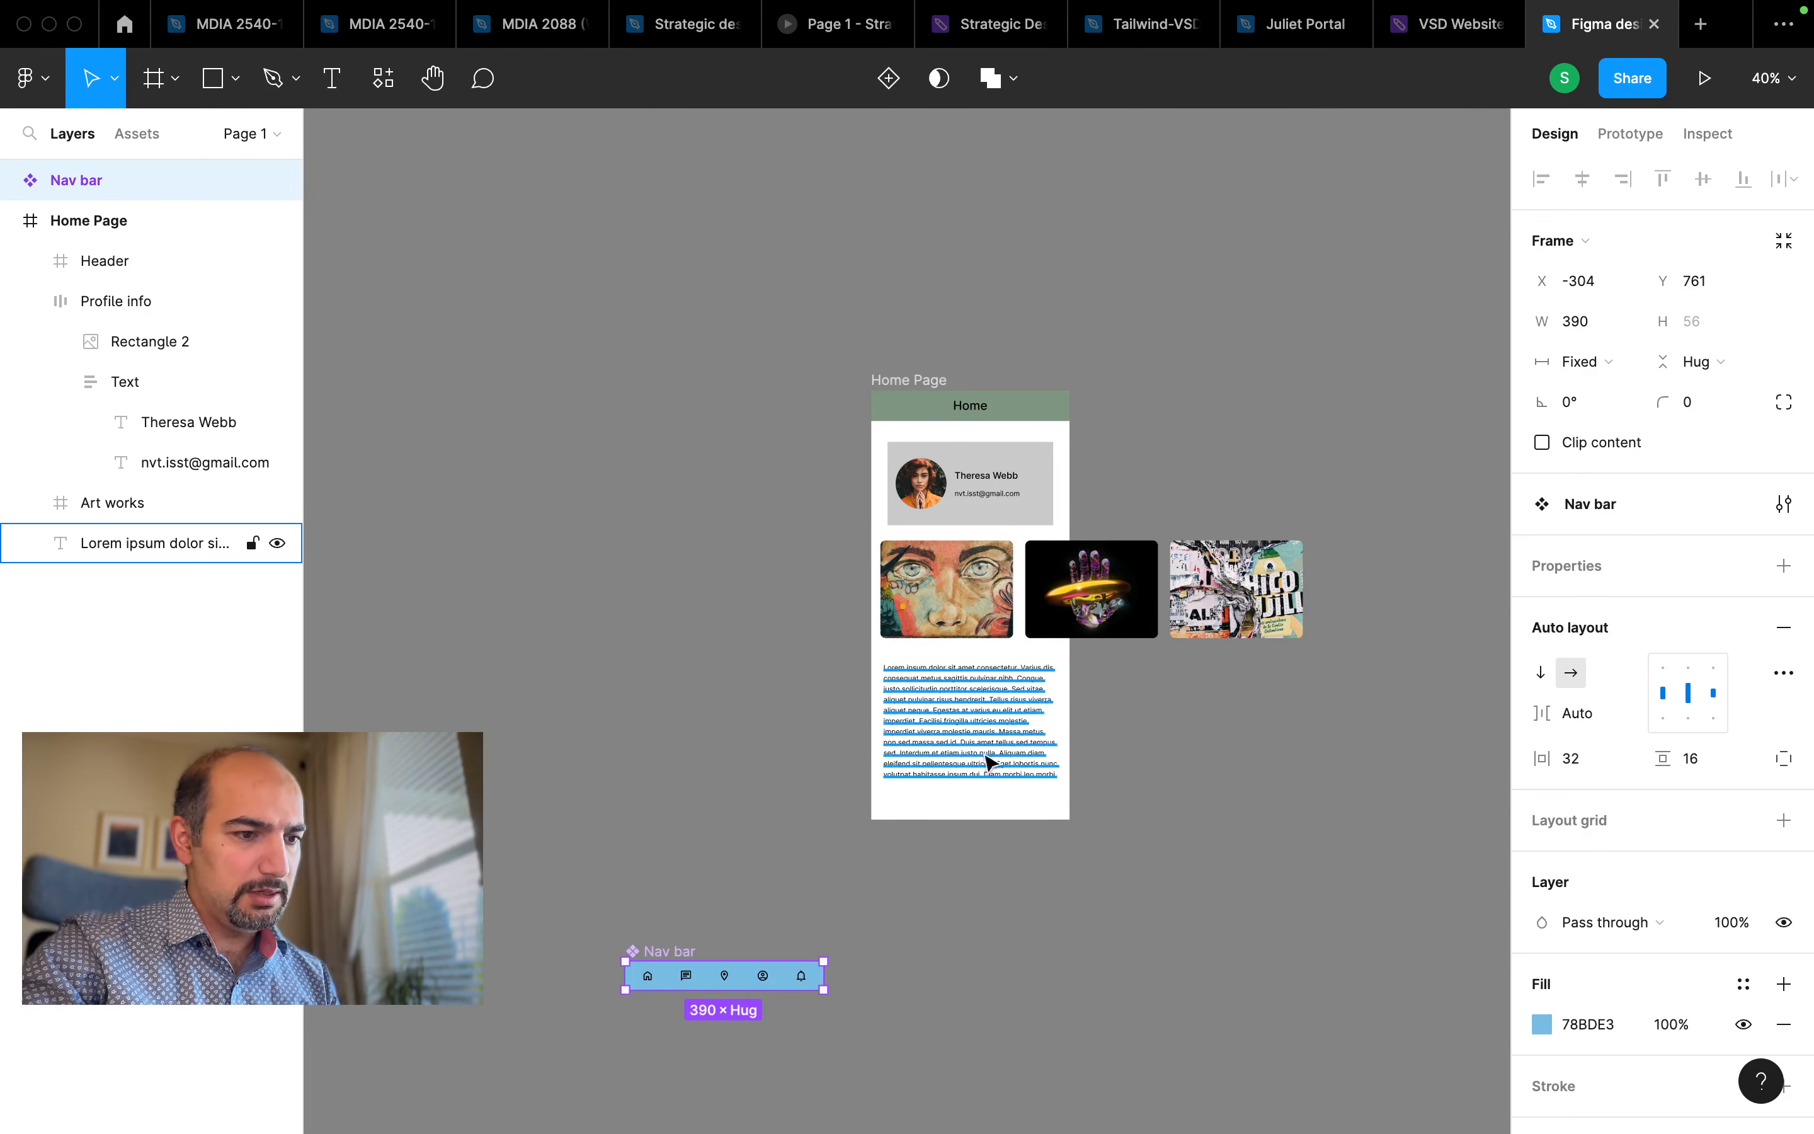
scroll(988, 798, up, 1)
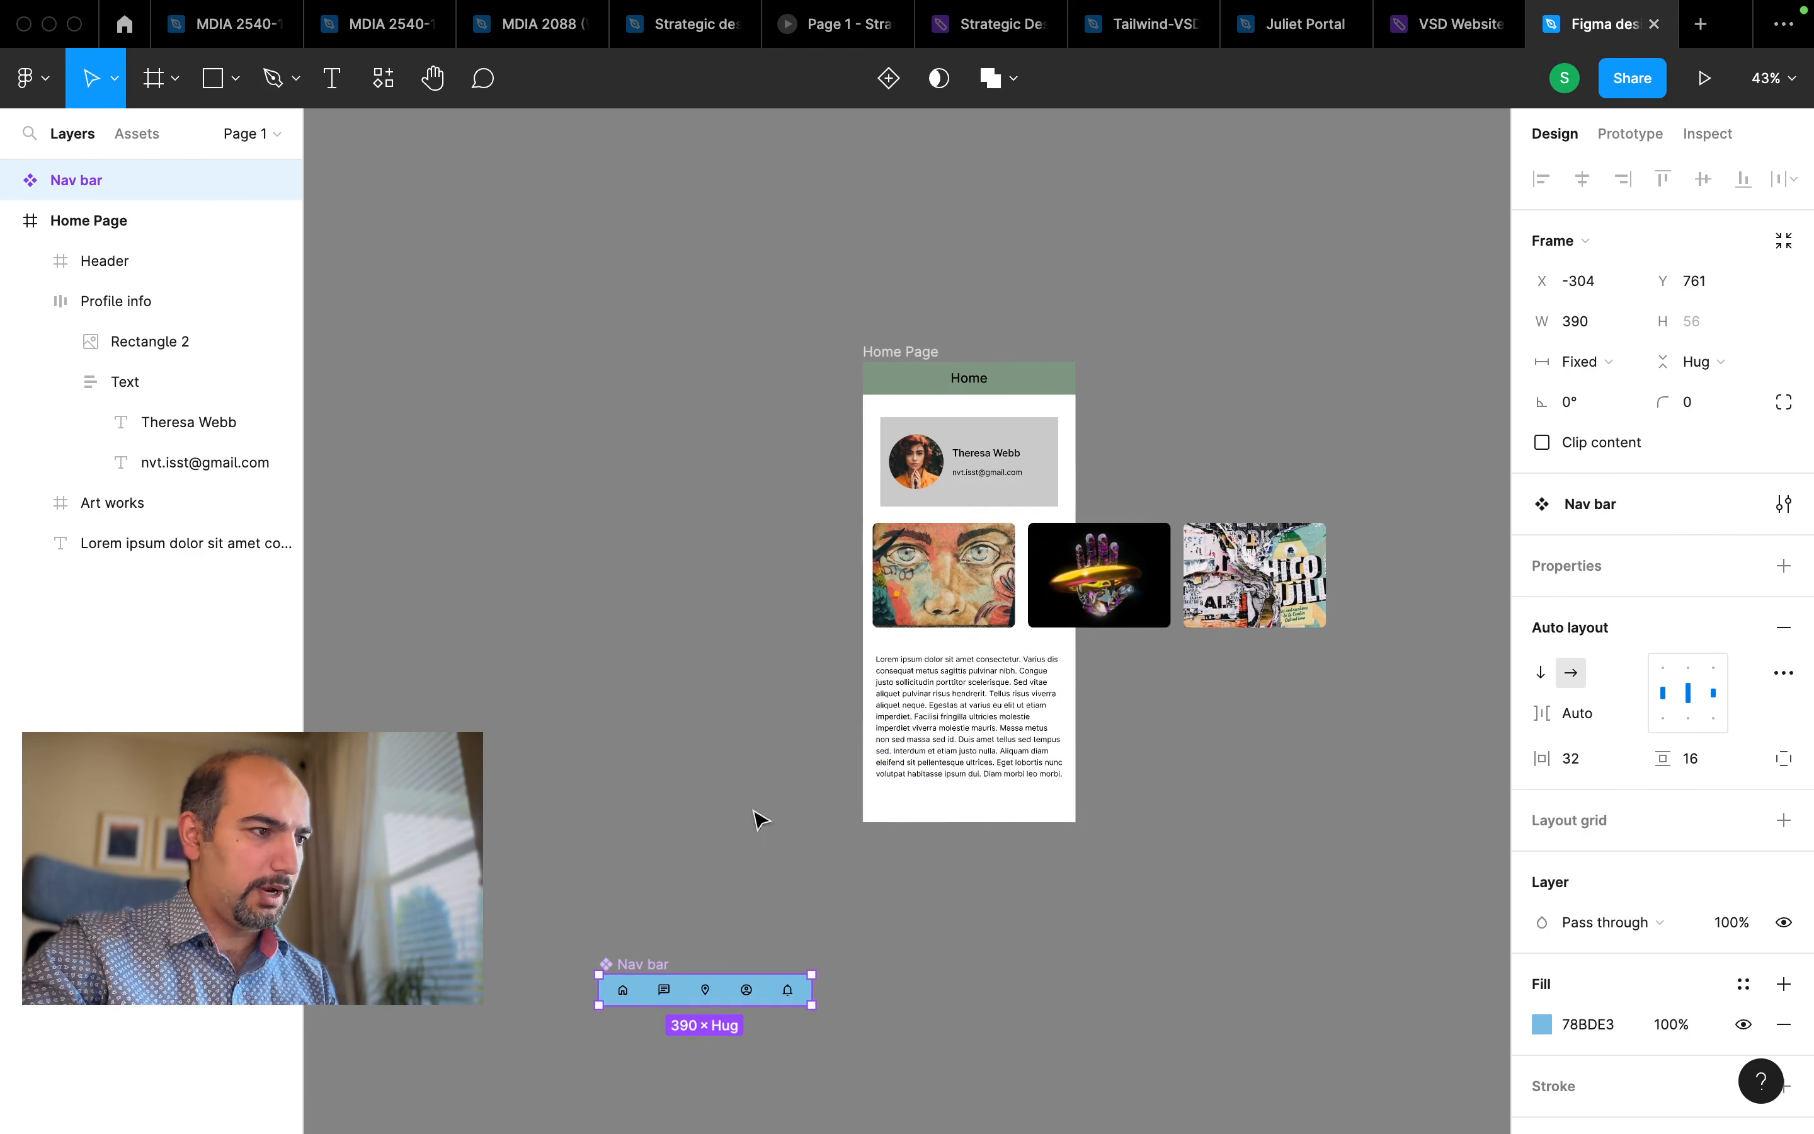
Place an instance of the local Nav bar component flush with the bottom of Home Page at X 0, Y 788
click(133, 135)
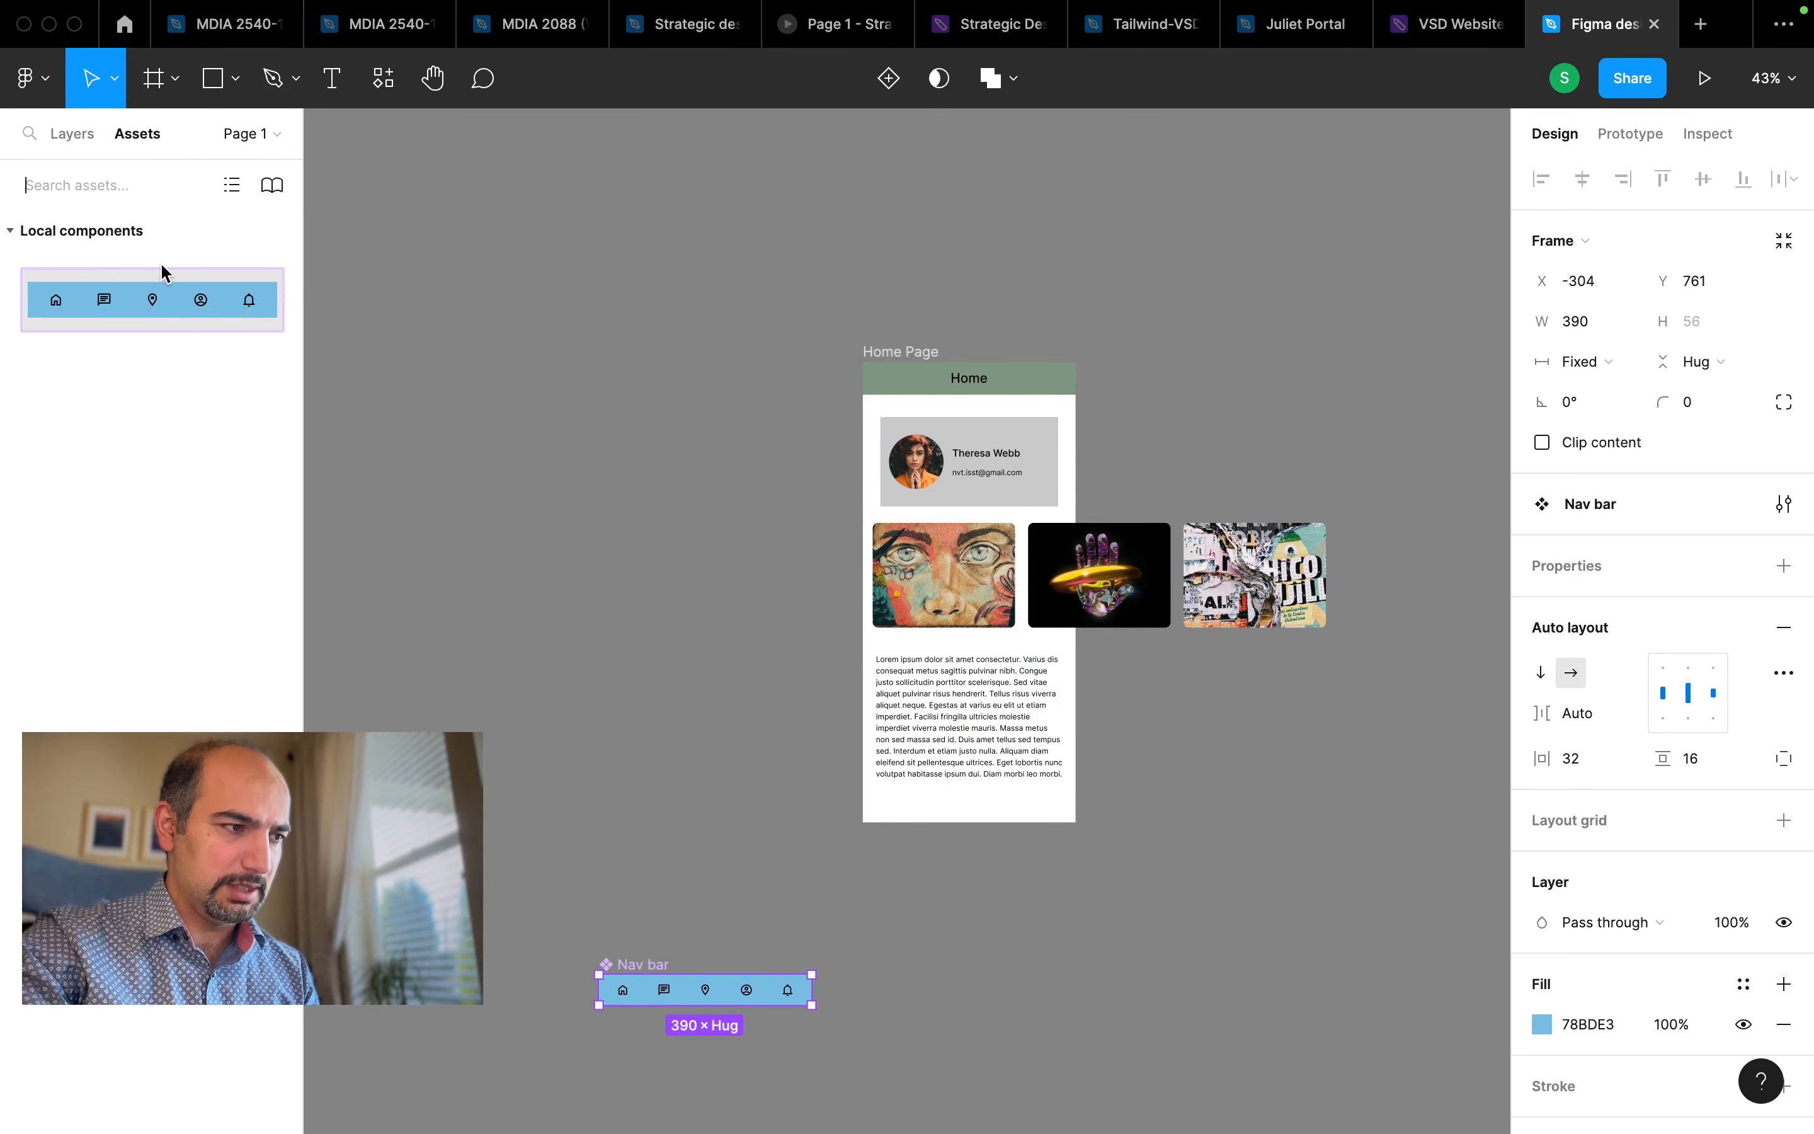
drag(165, 298, 994, 846)
scroll(975, 796, up, 5)
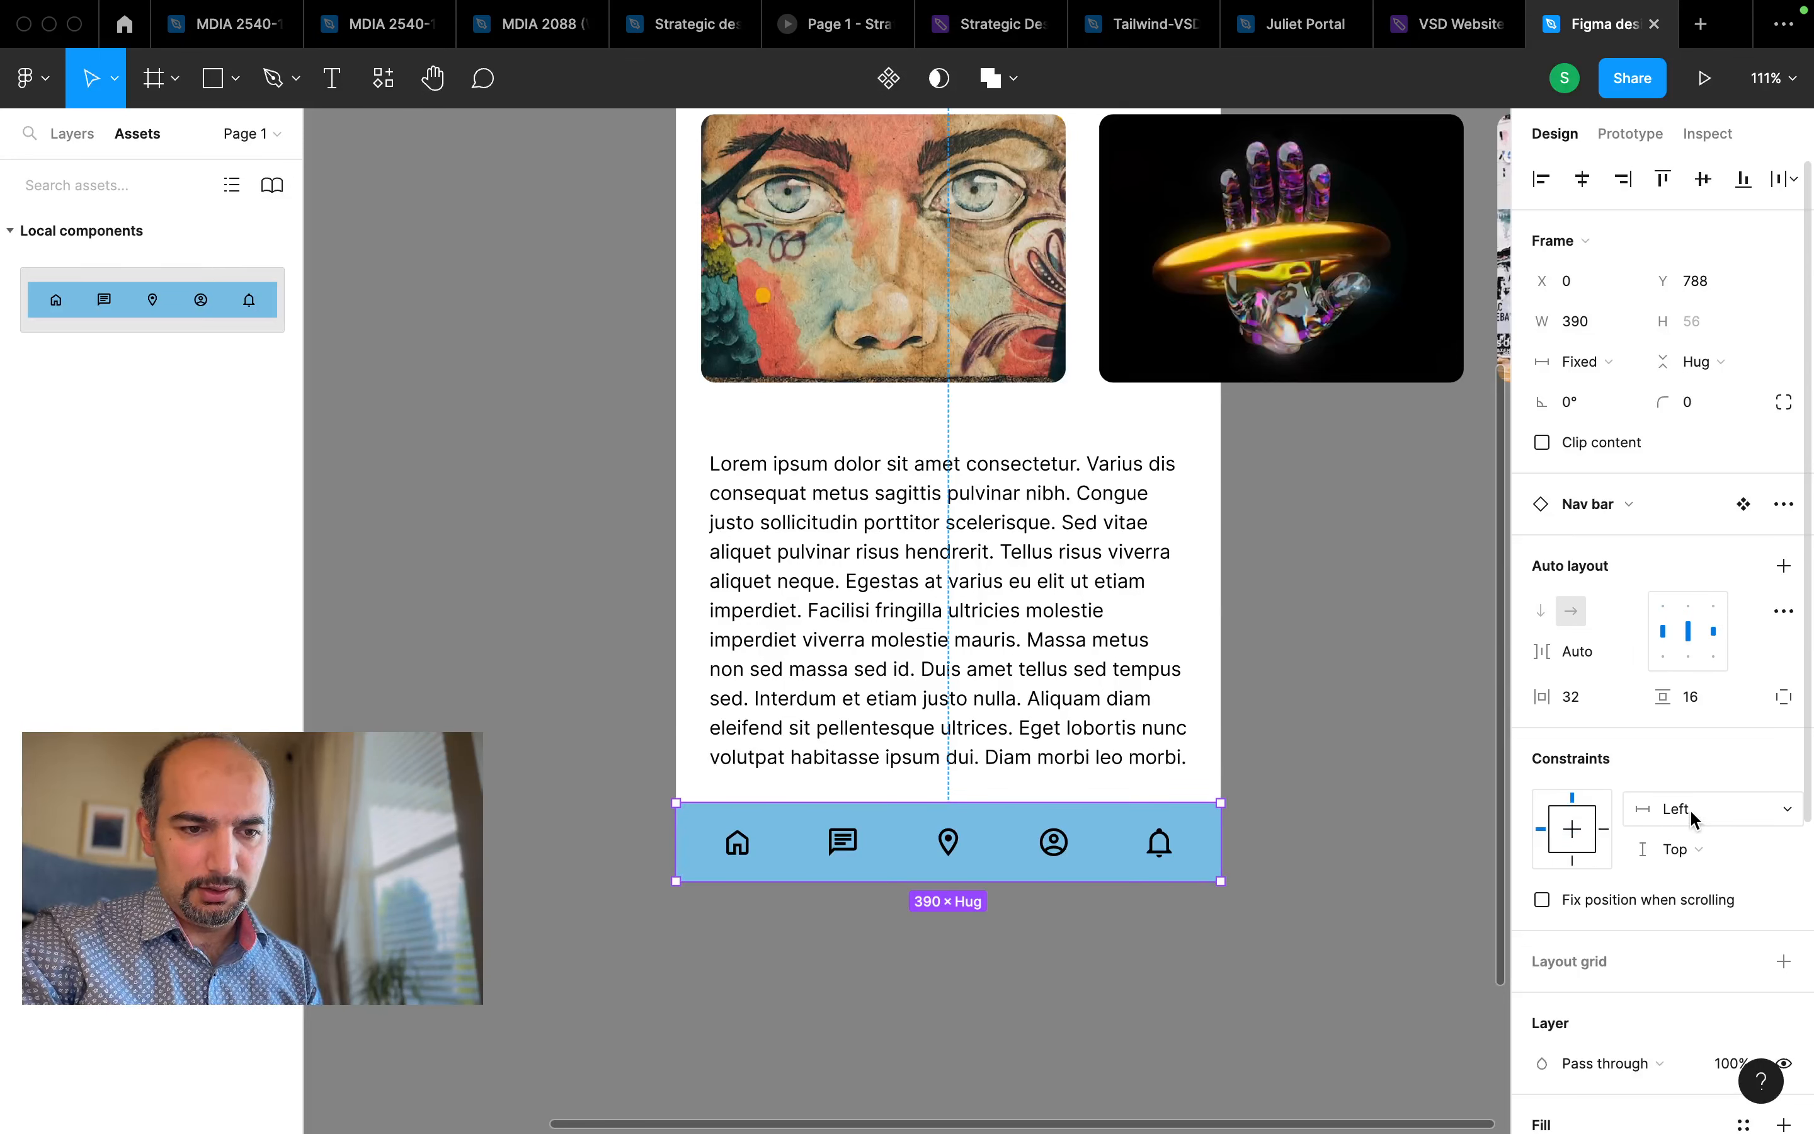
Constrain the Nav bar instance vertically to Bottom and horizontally to Left and right
click(1696, 849)
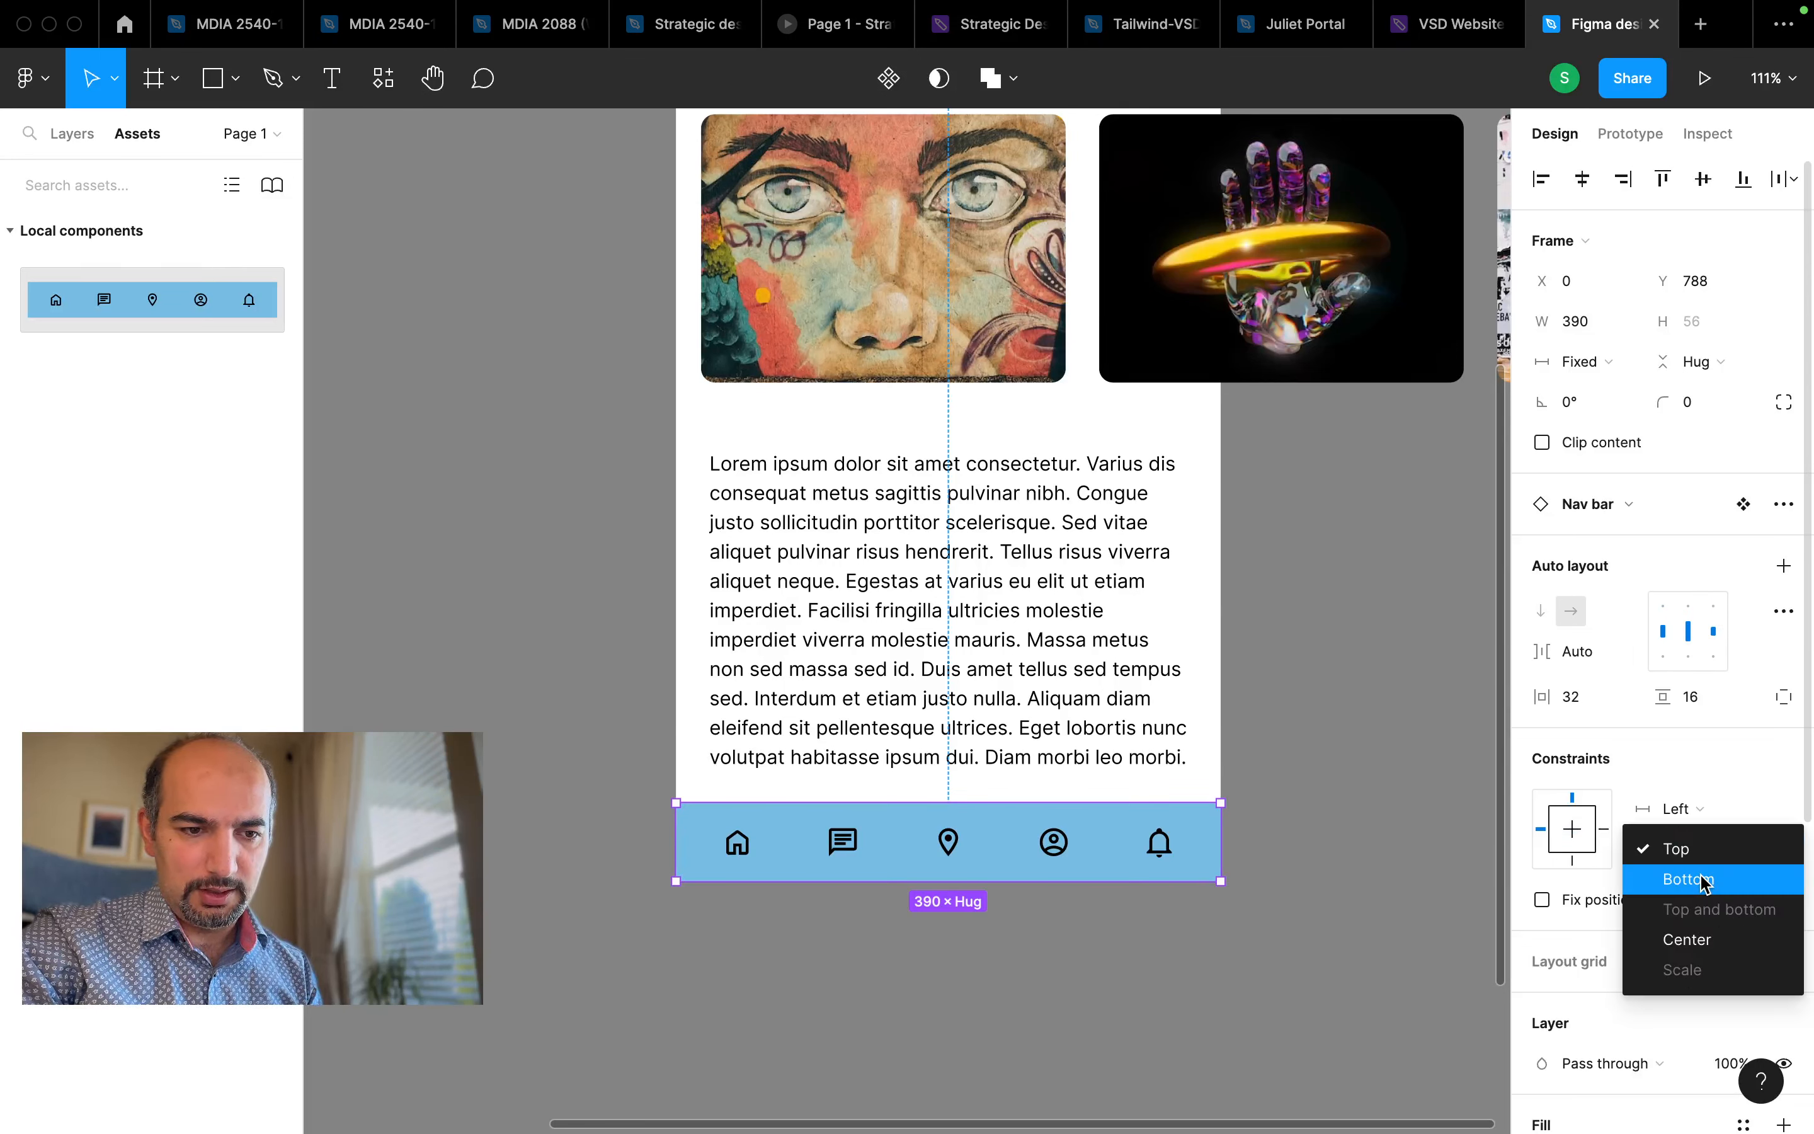
click(1699, 877)
click(1691, 808)
click(1701, 866)
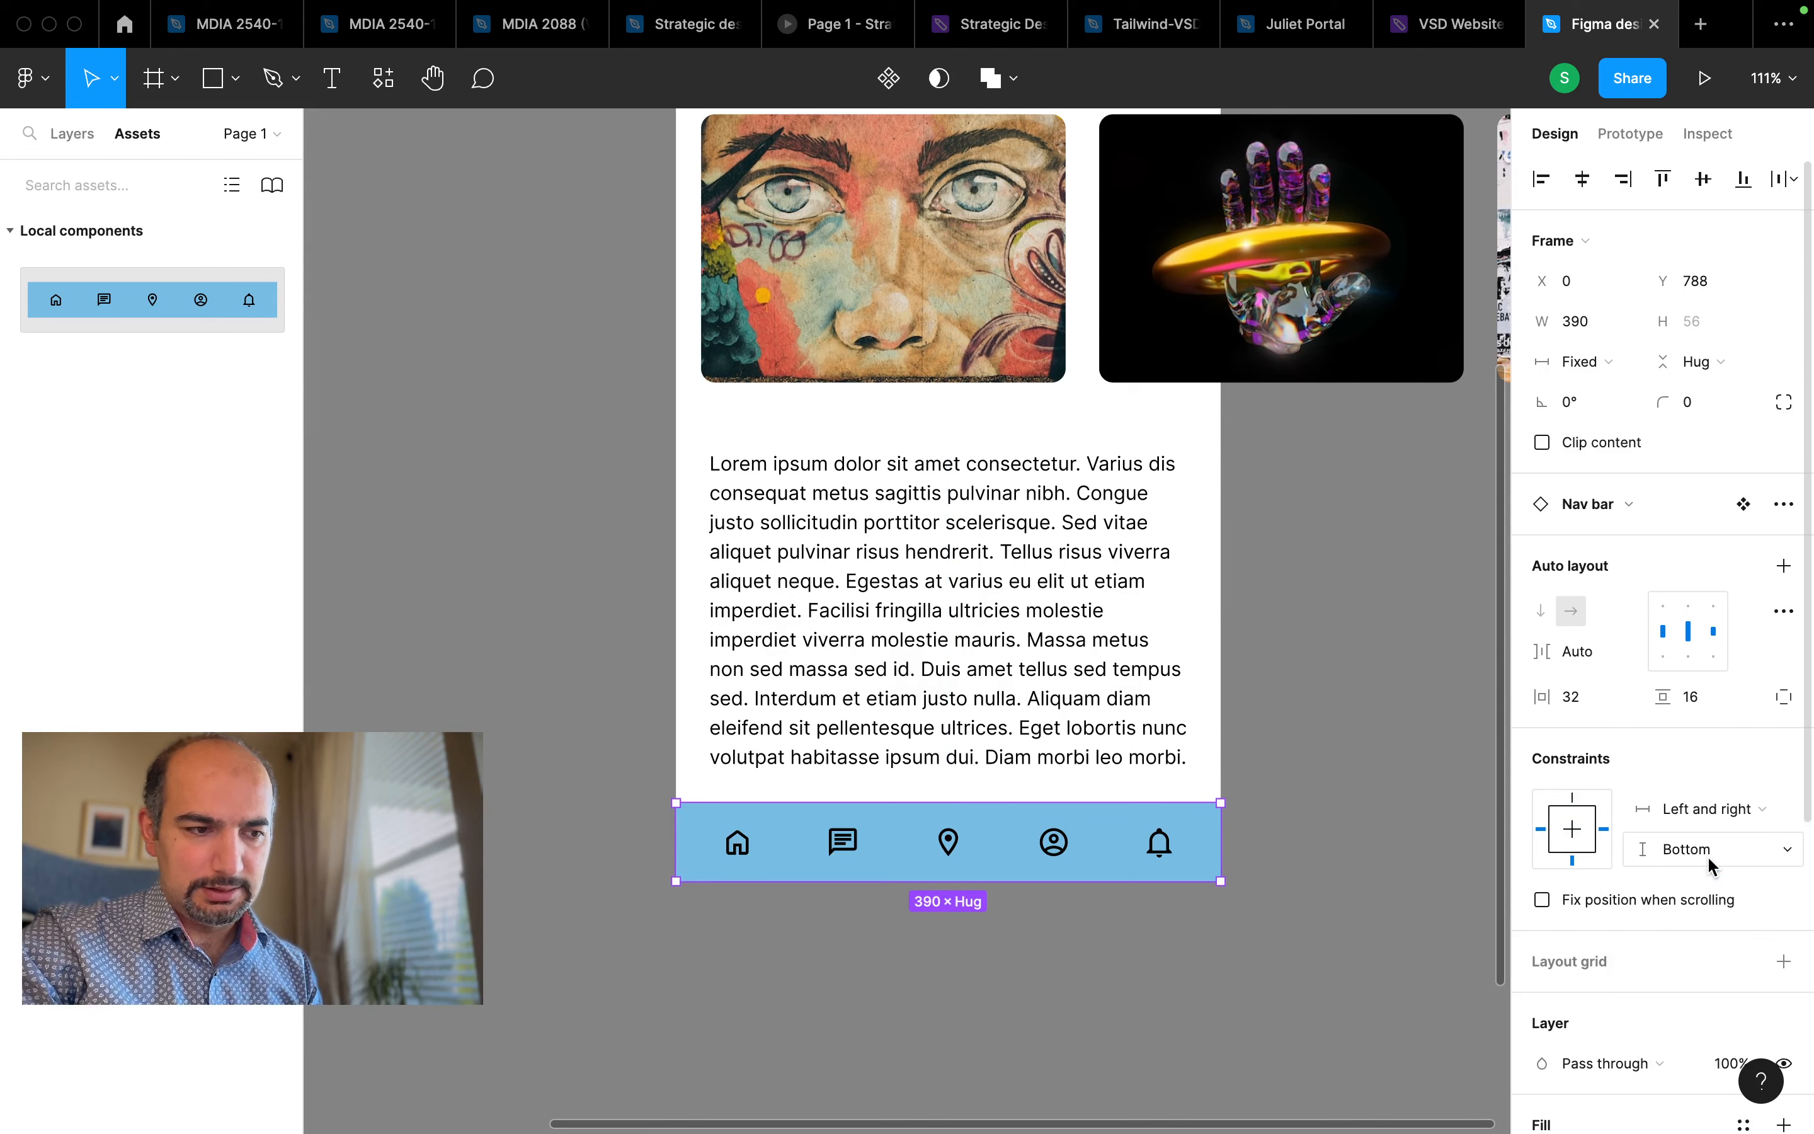
Test the Nav bar instance's constraints by widening Home Page to 506 and returning it to 390
click(1312, 914)
scroll(1308, 915, down, 5)
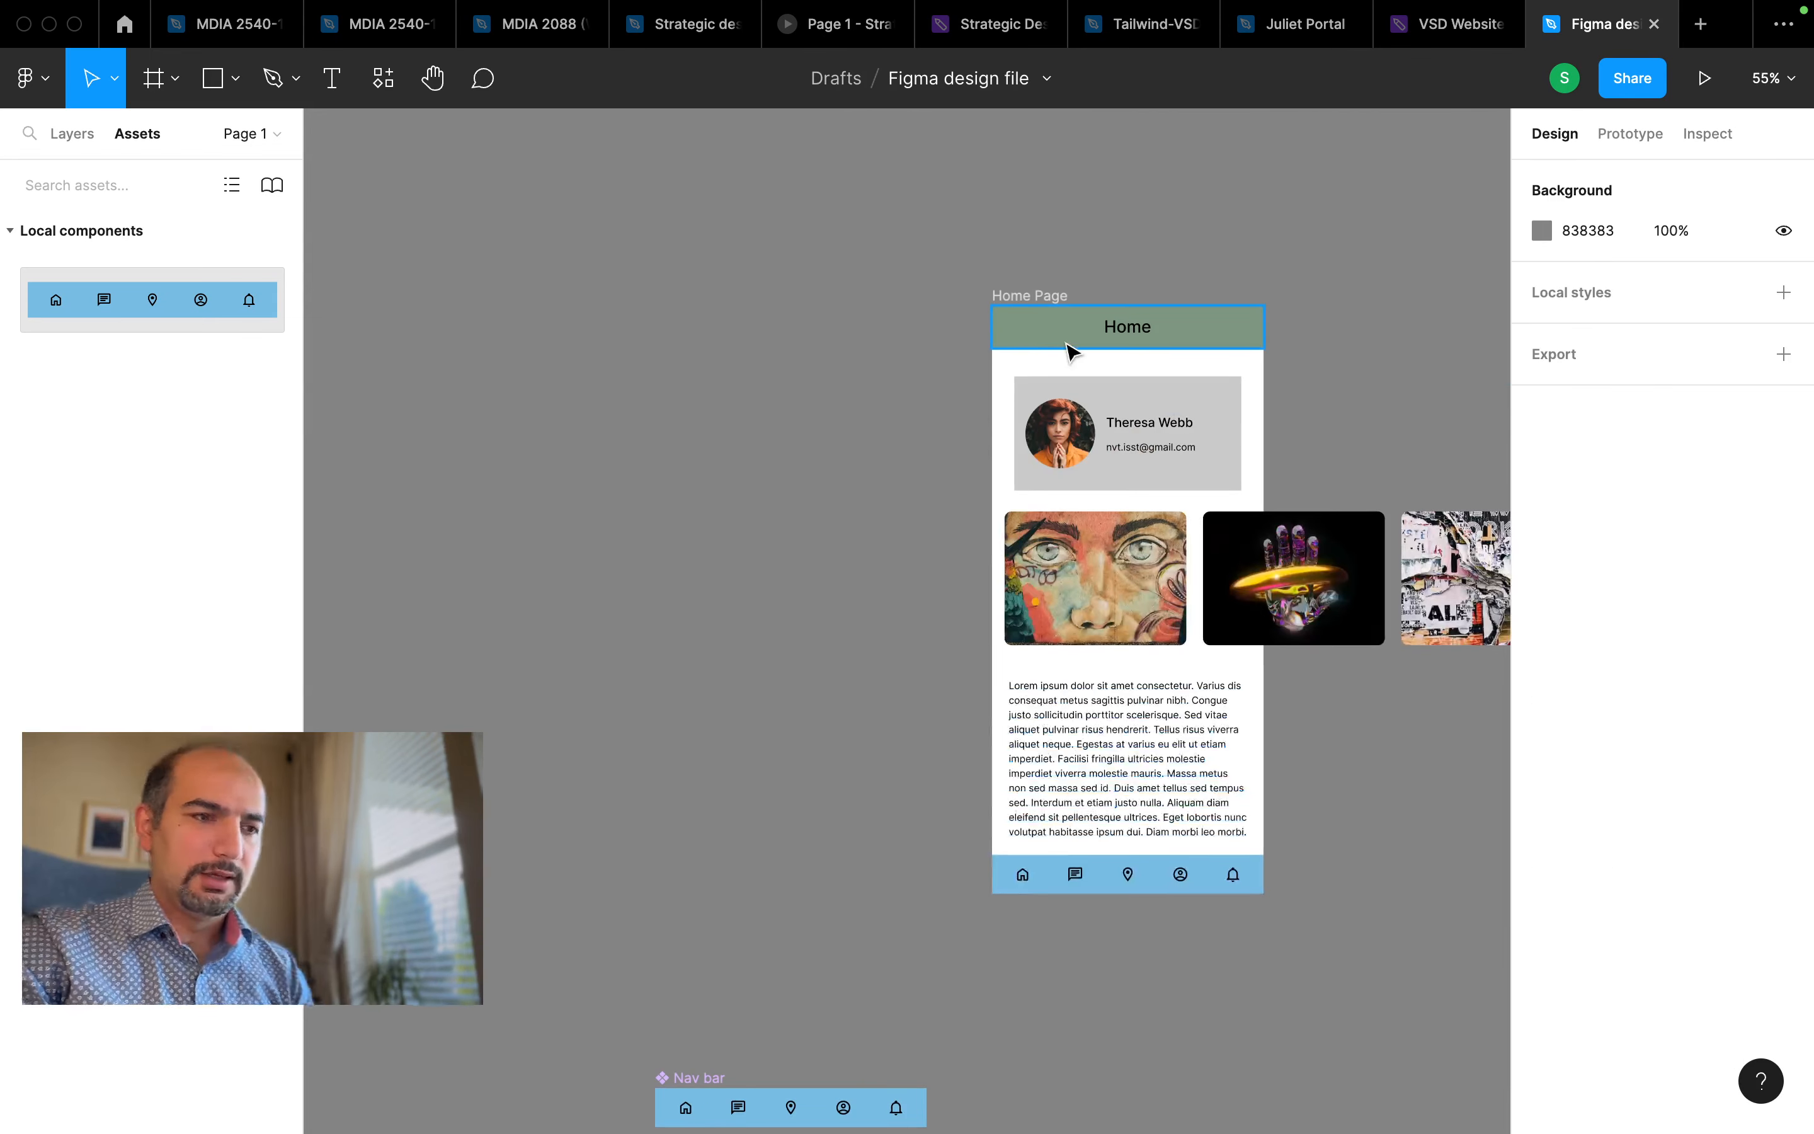
click(1041, 299)
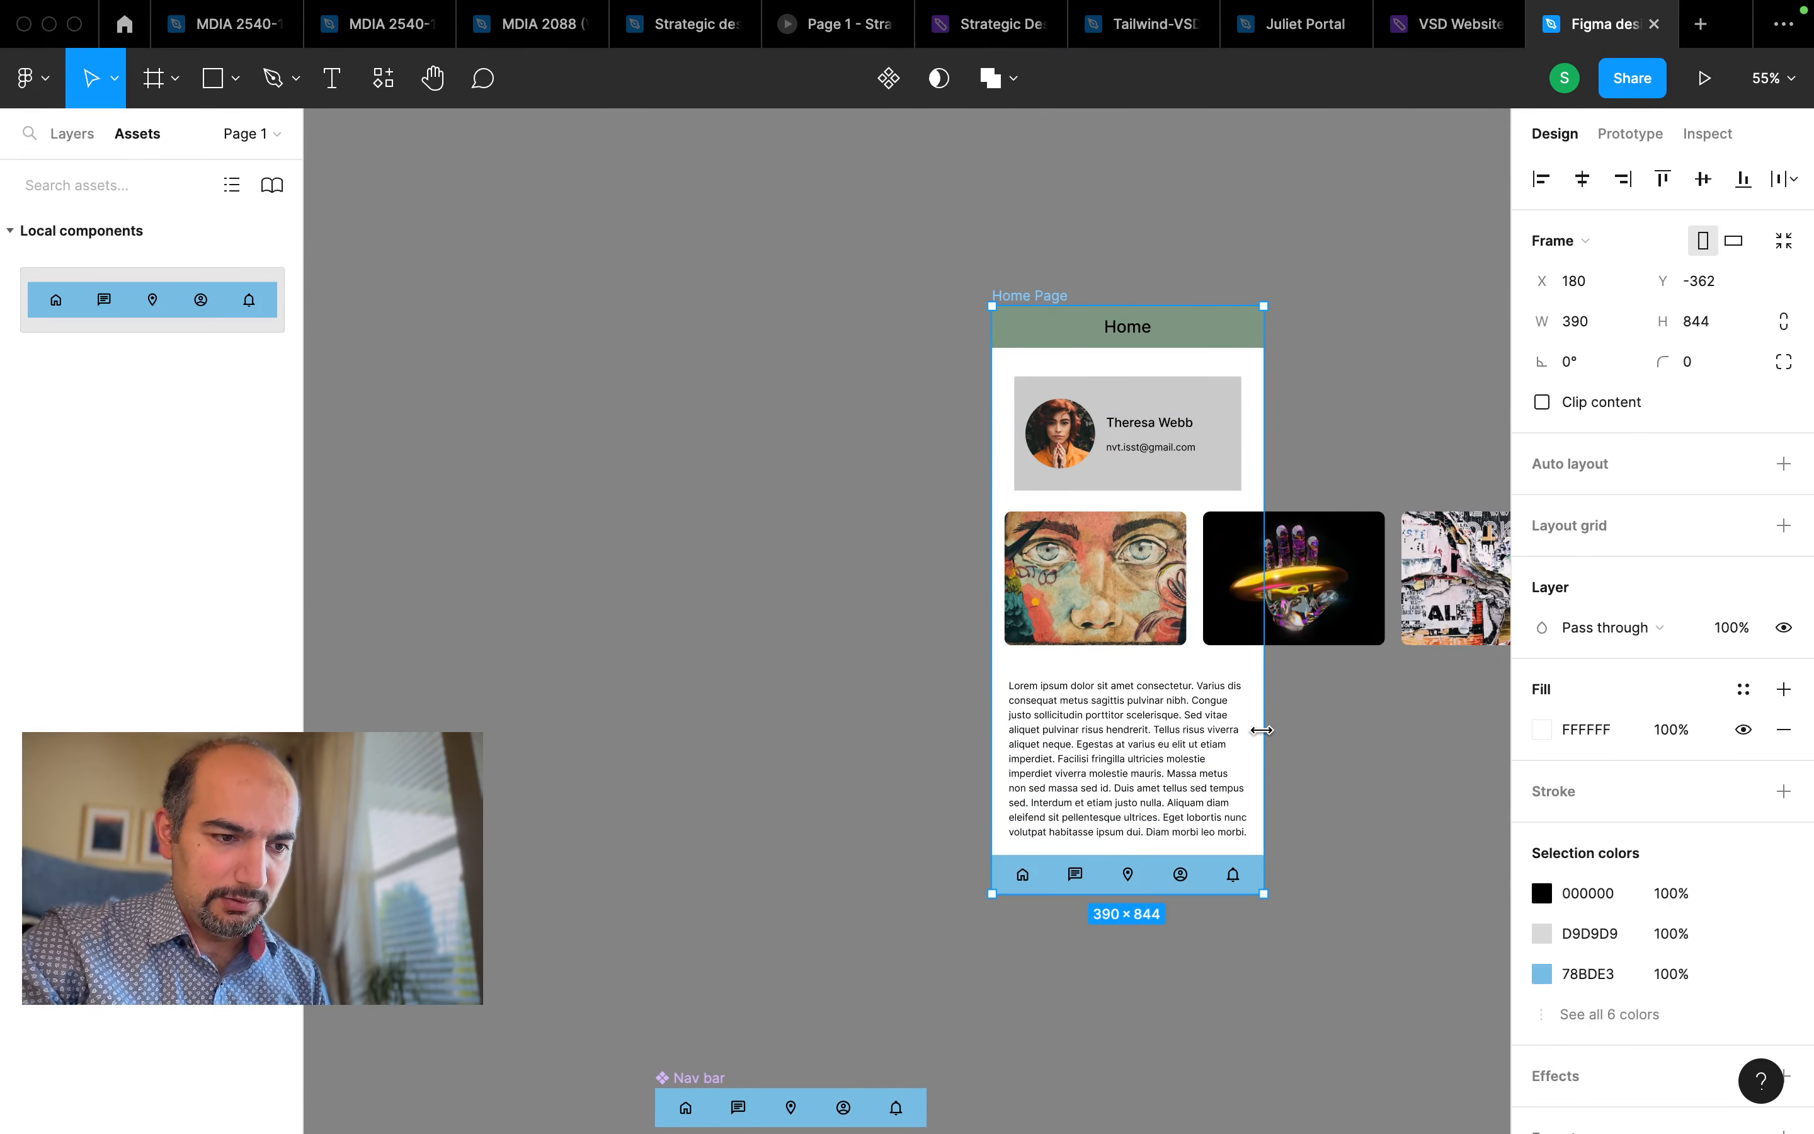
drag(1264, 731, 1344, 832)
scroll(1251, 881, down, 4)
scroll(1251, 881, right, 1)
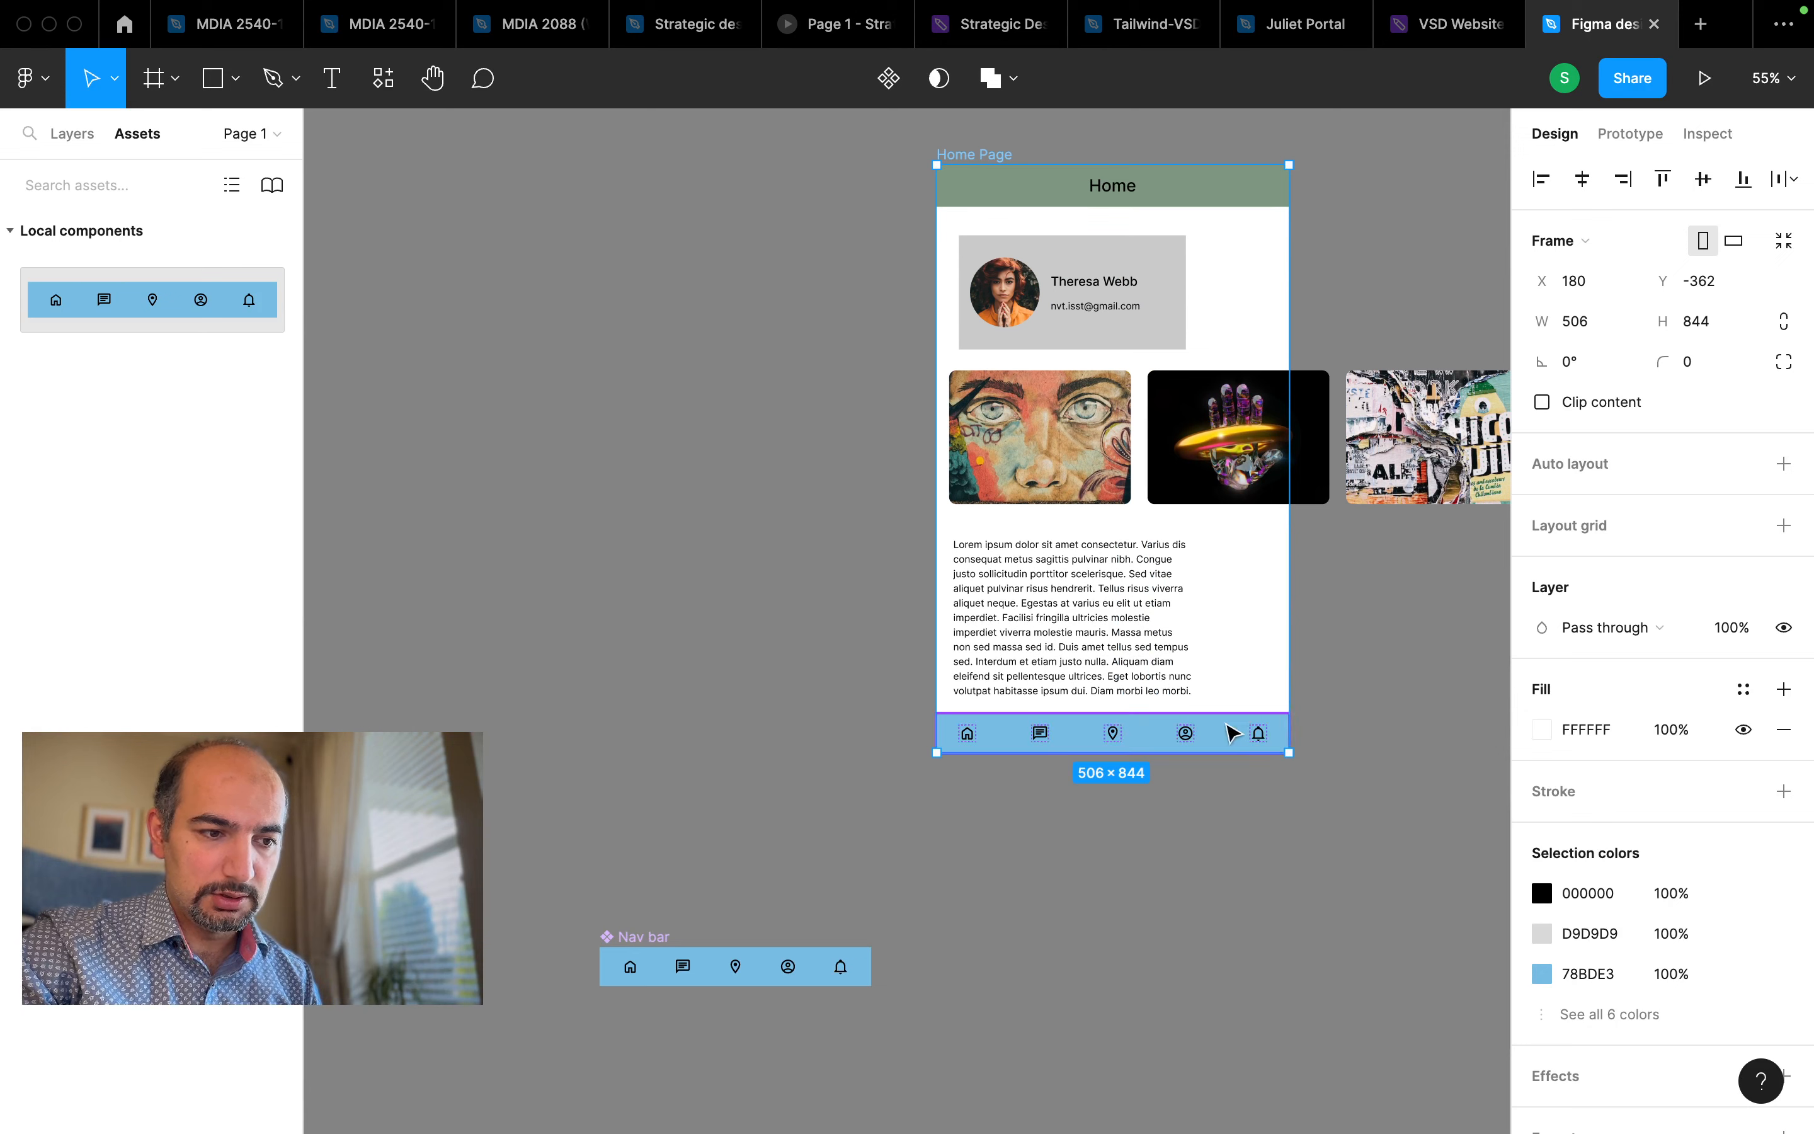
drag(1287, 629, 1207, 720)
scroll(1091, 822, up, 2)
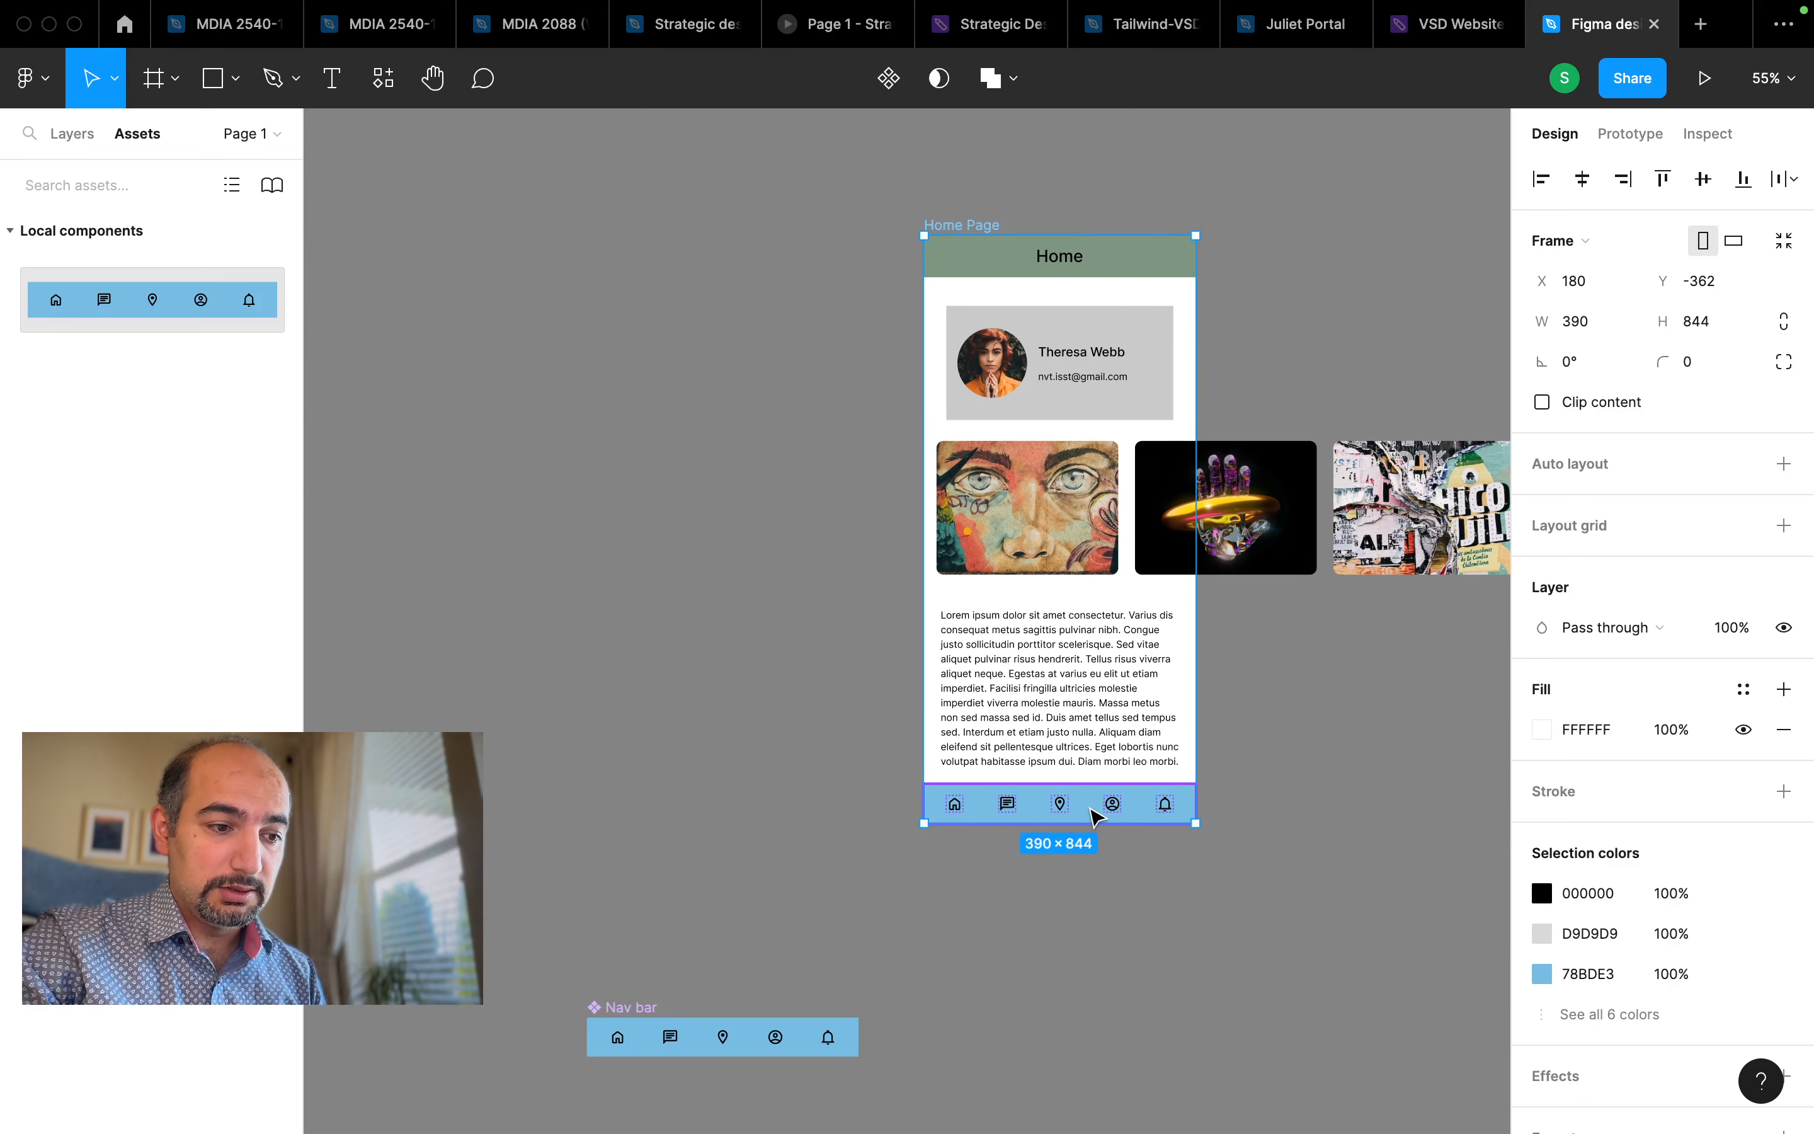
Try the turquoise fill 78E3D0 on Home Page's Nav bar instance and undo the colour change
scroll(1103, 823, up, 5)
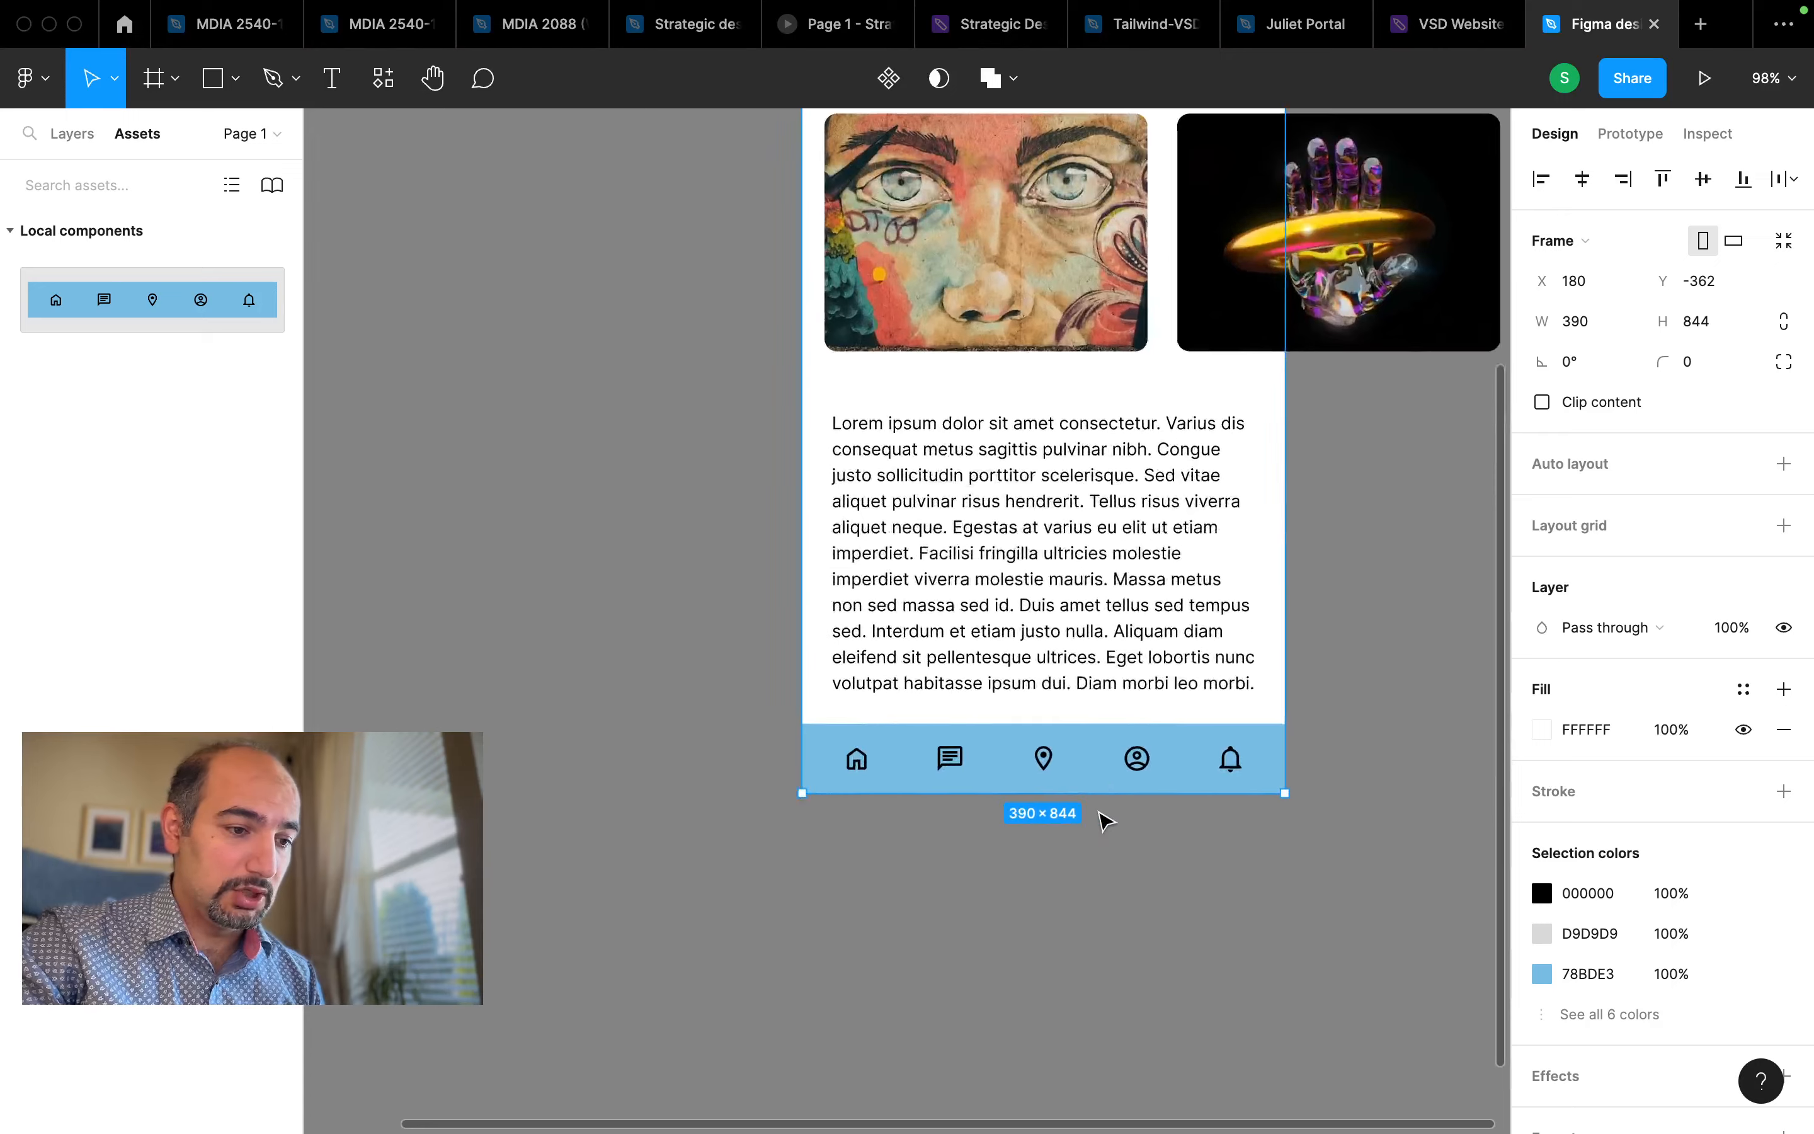
scroll(1206, 672, down, 5)
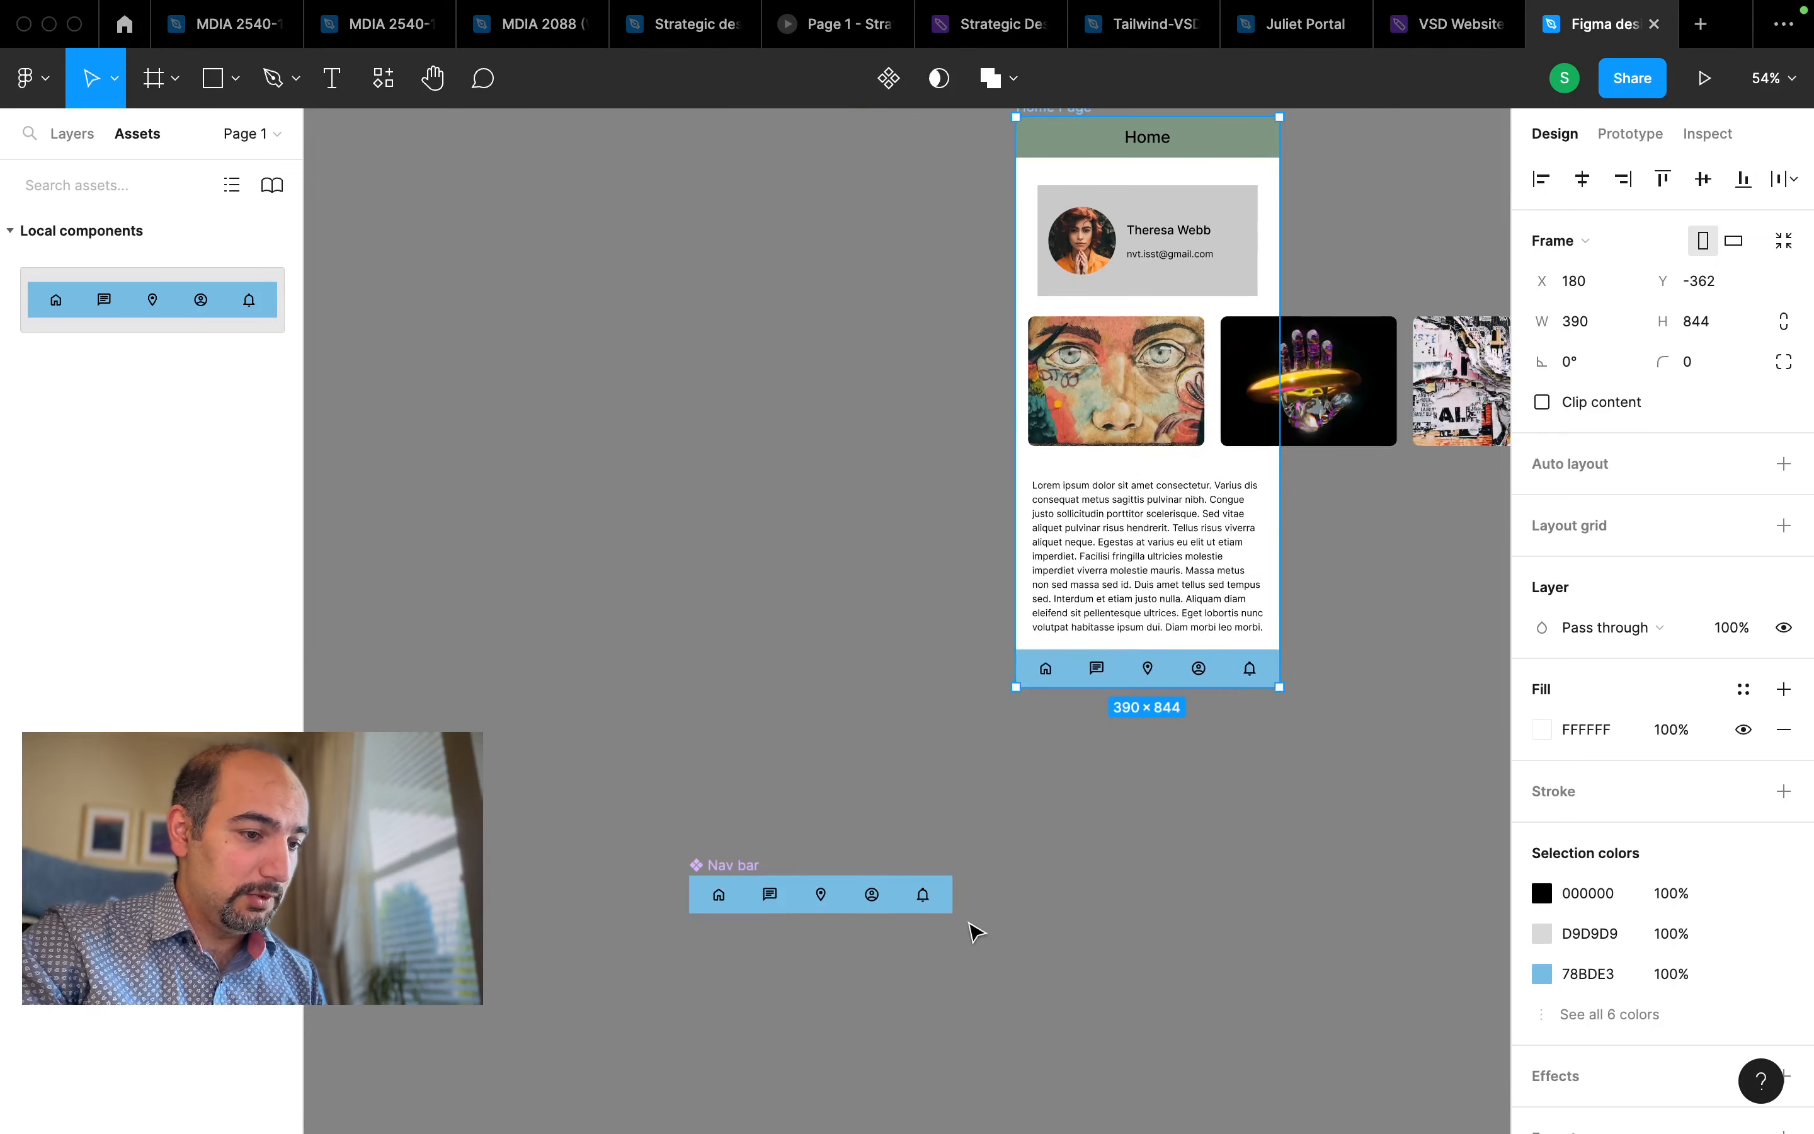
click(1223, 674)
scroll(1628, 842, down, 2)
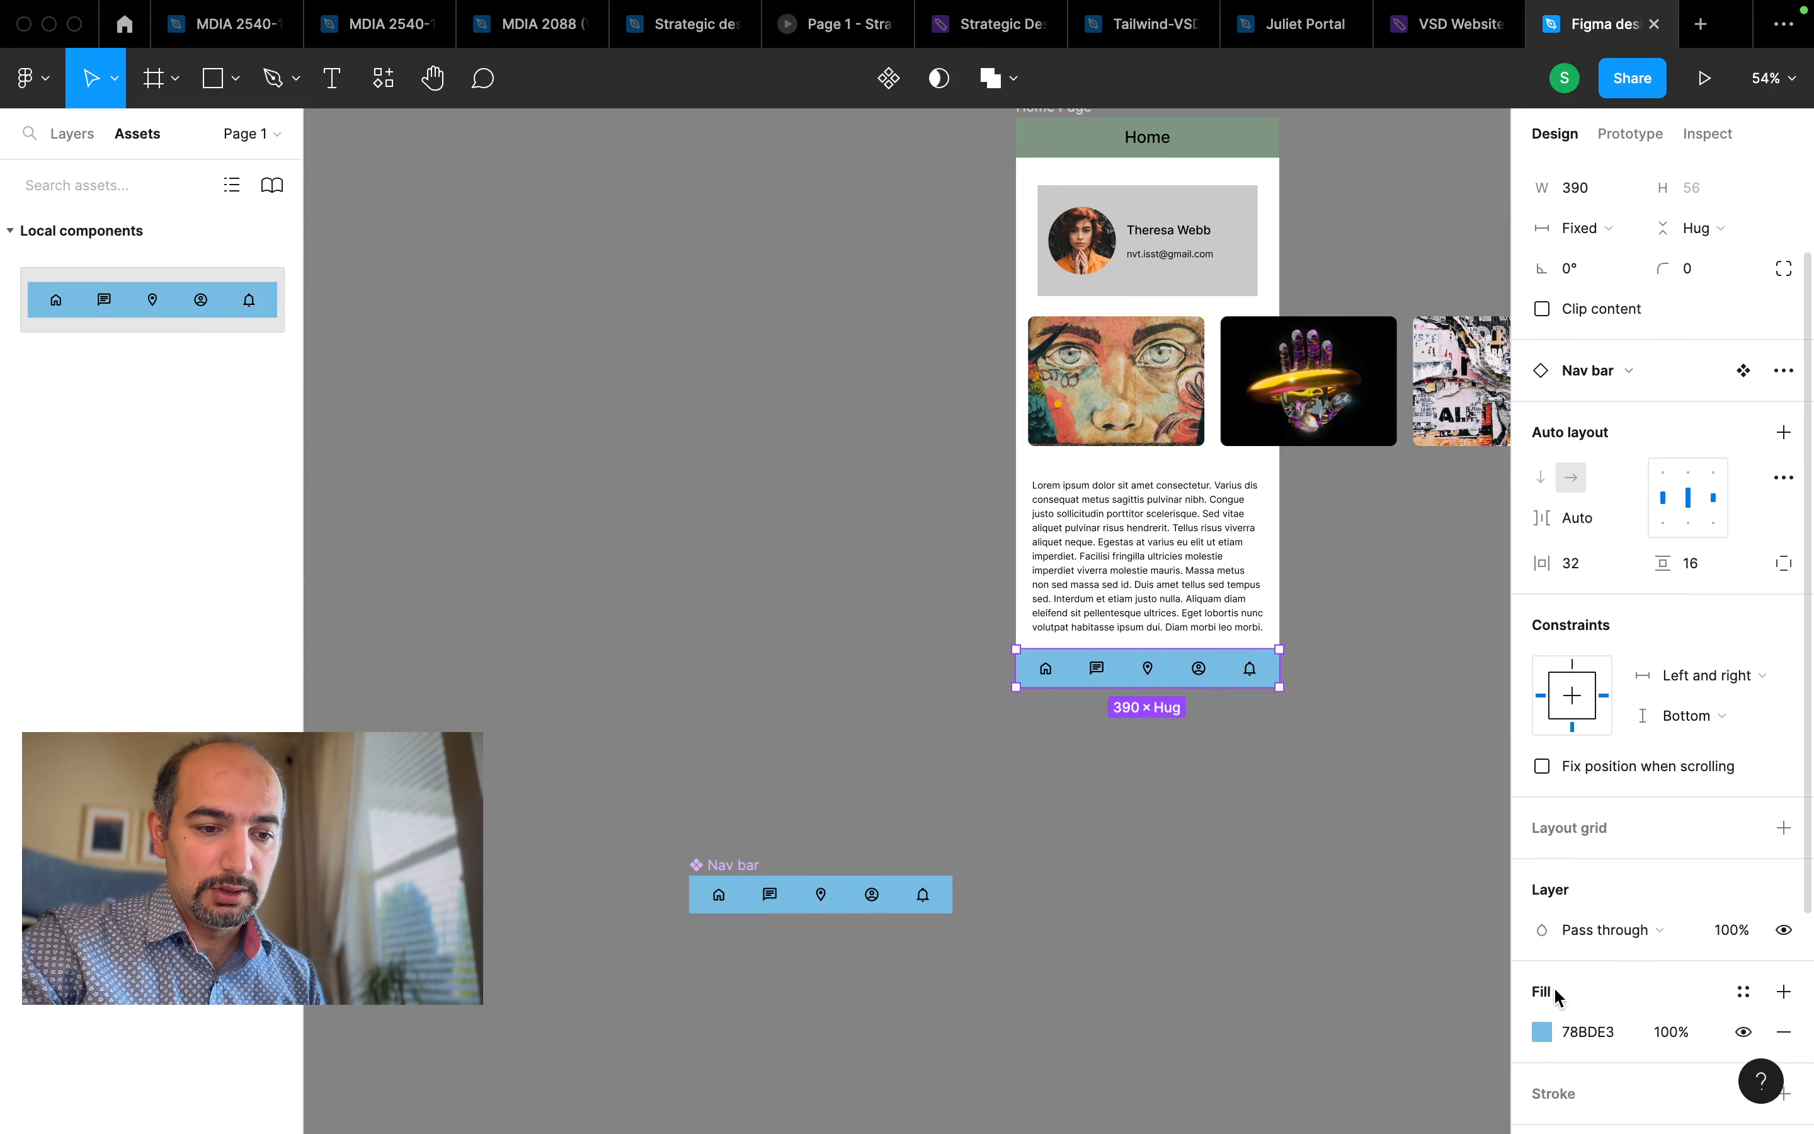
click(1542, 1032)
drag(1376, 839, 1383, 841)
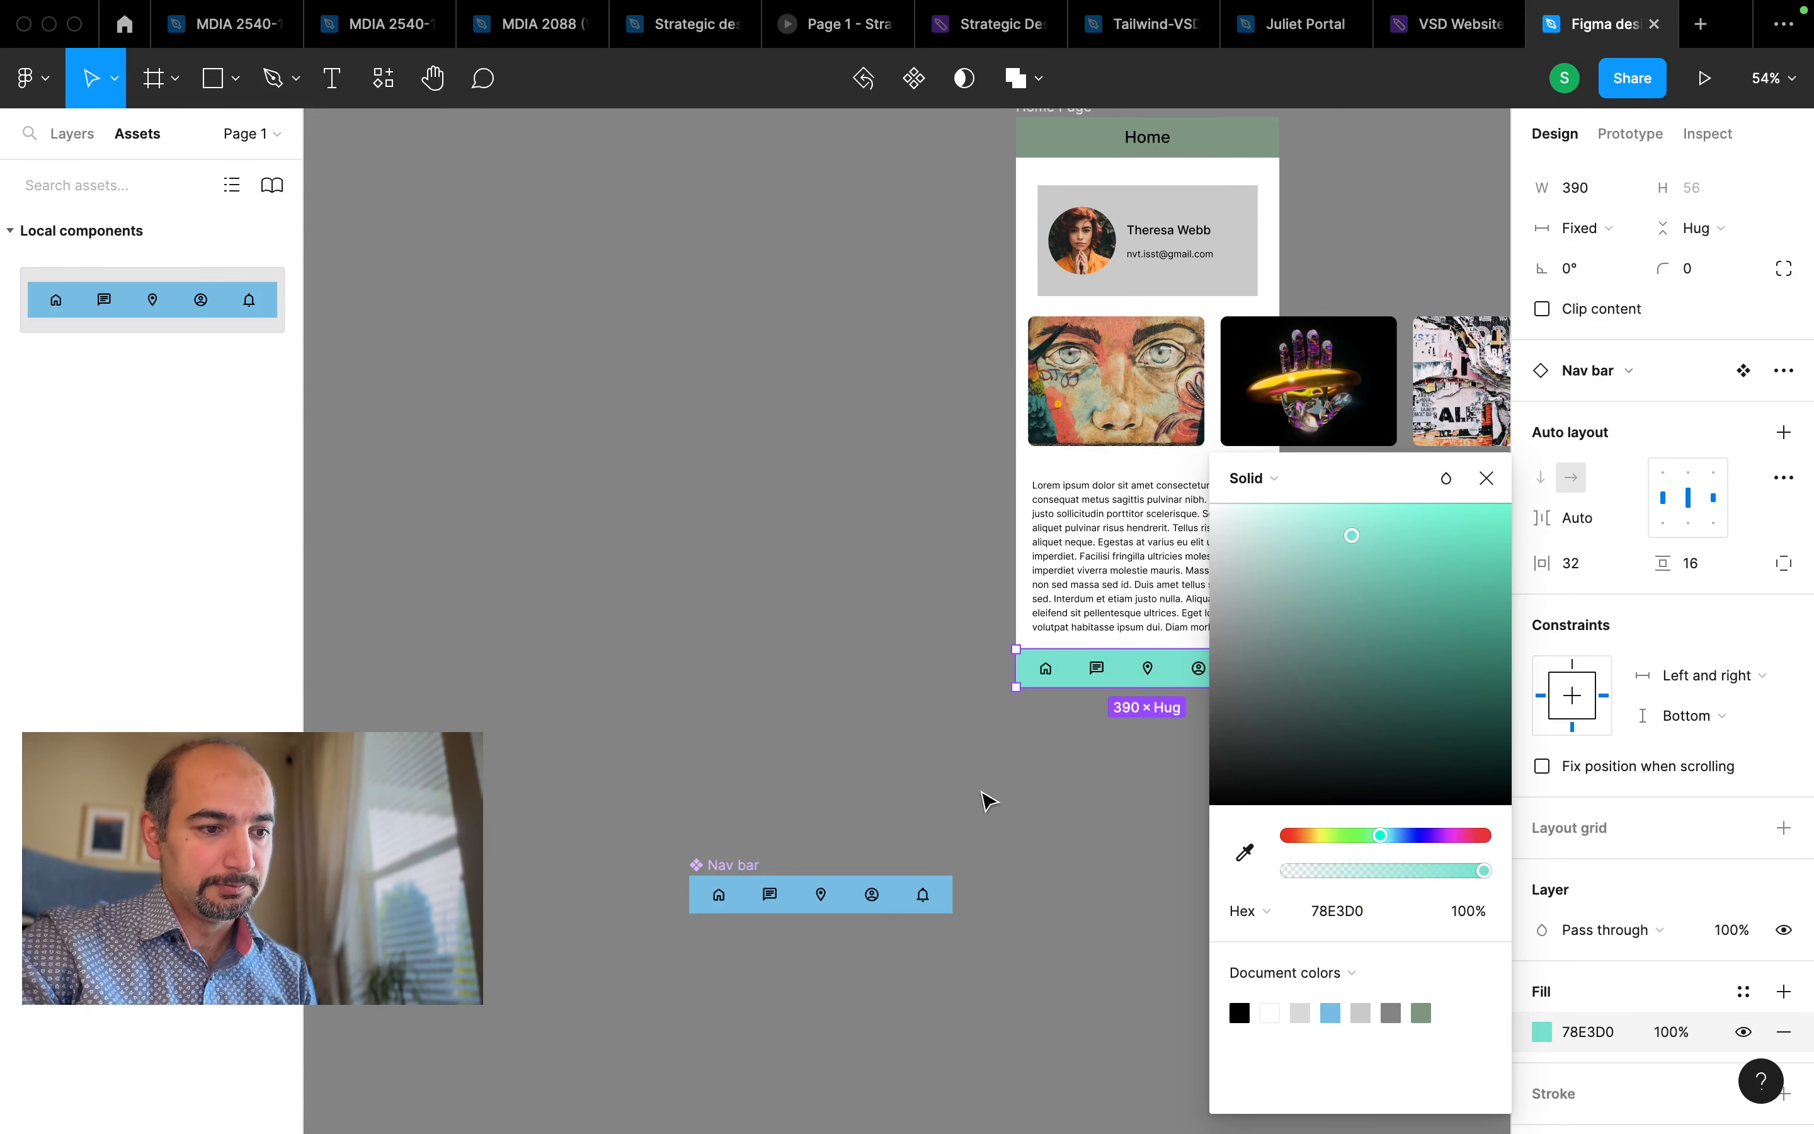
click(986, 800)
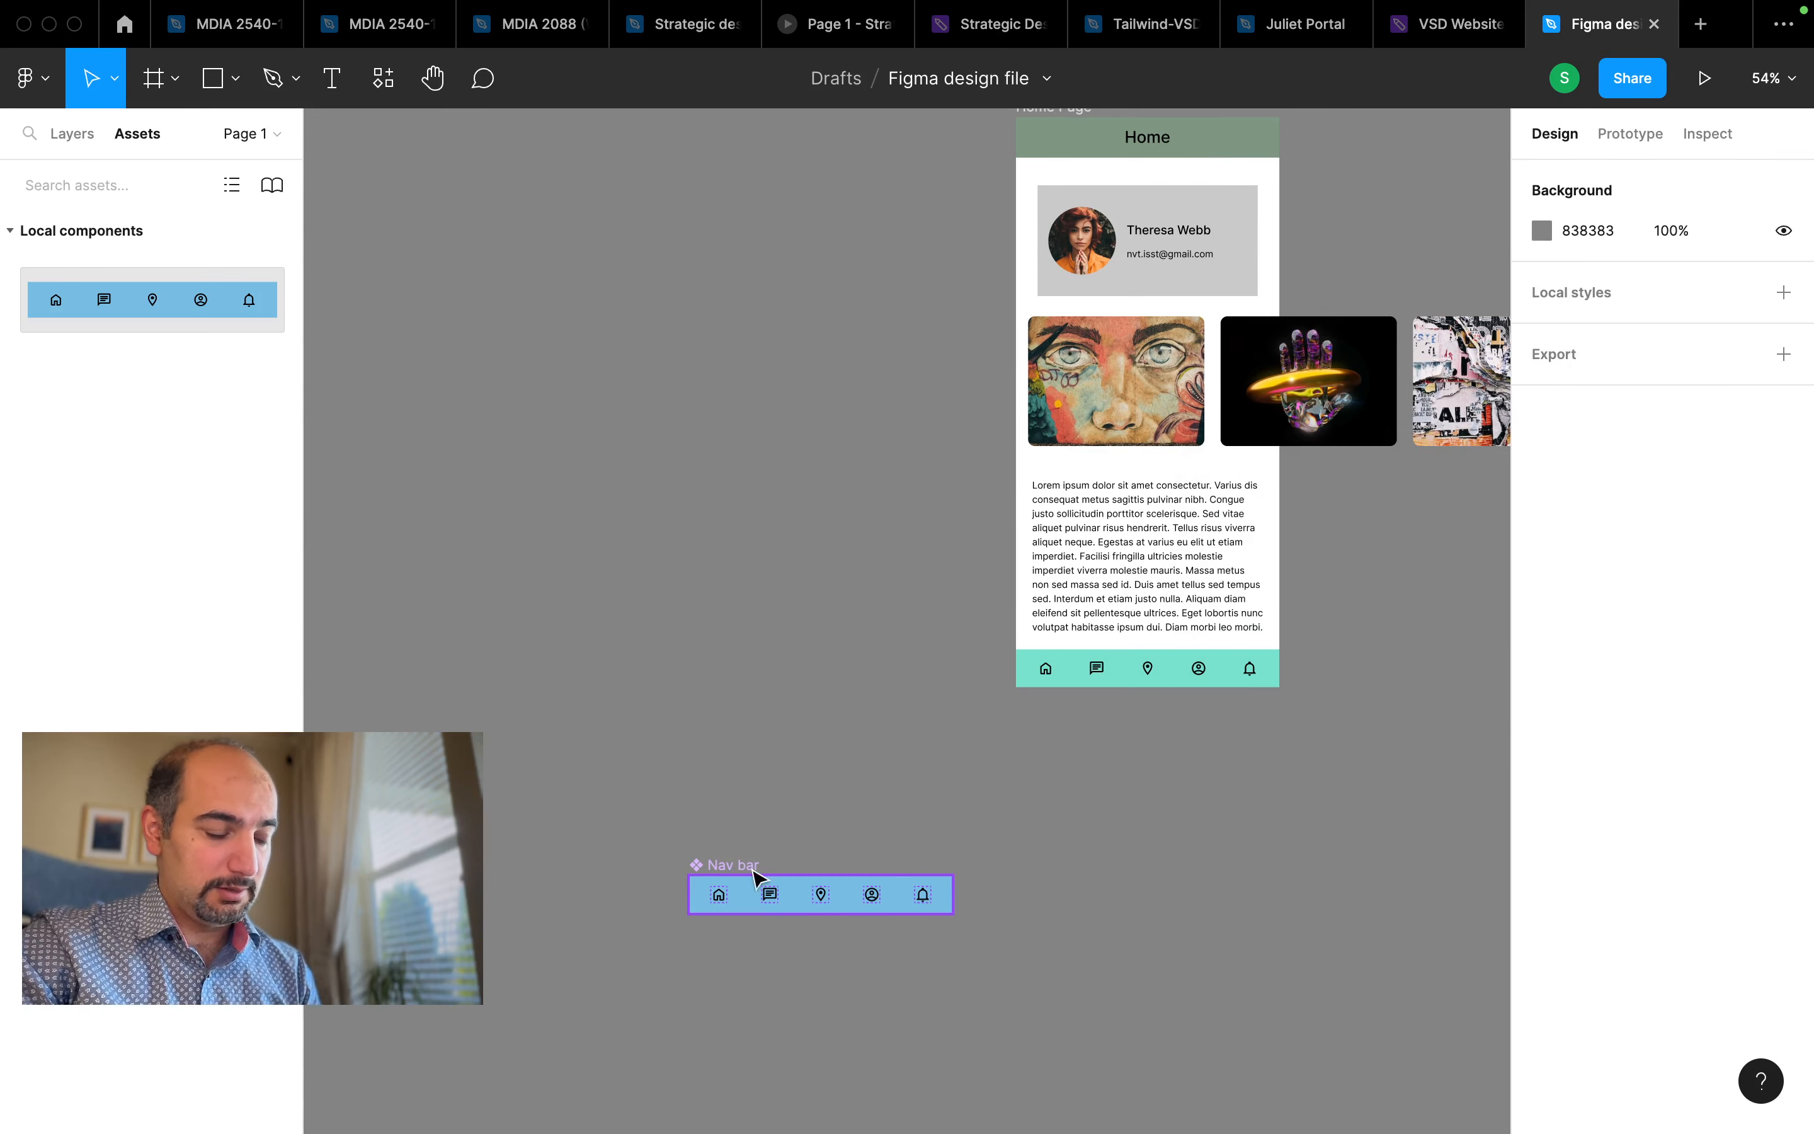
key(Tab)
key(super+z)
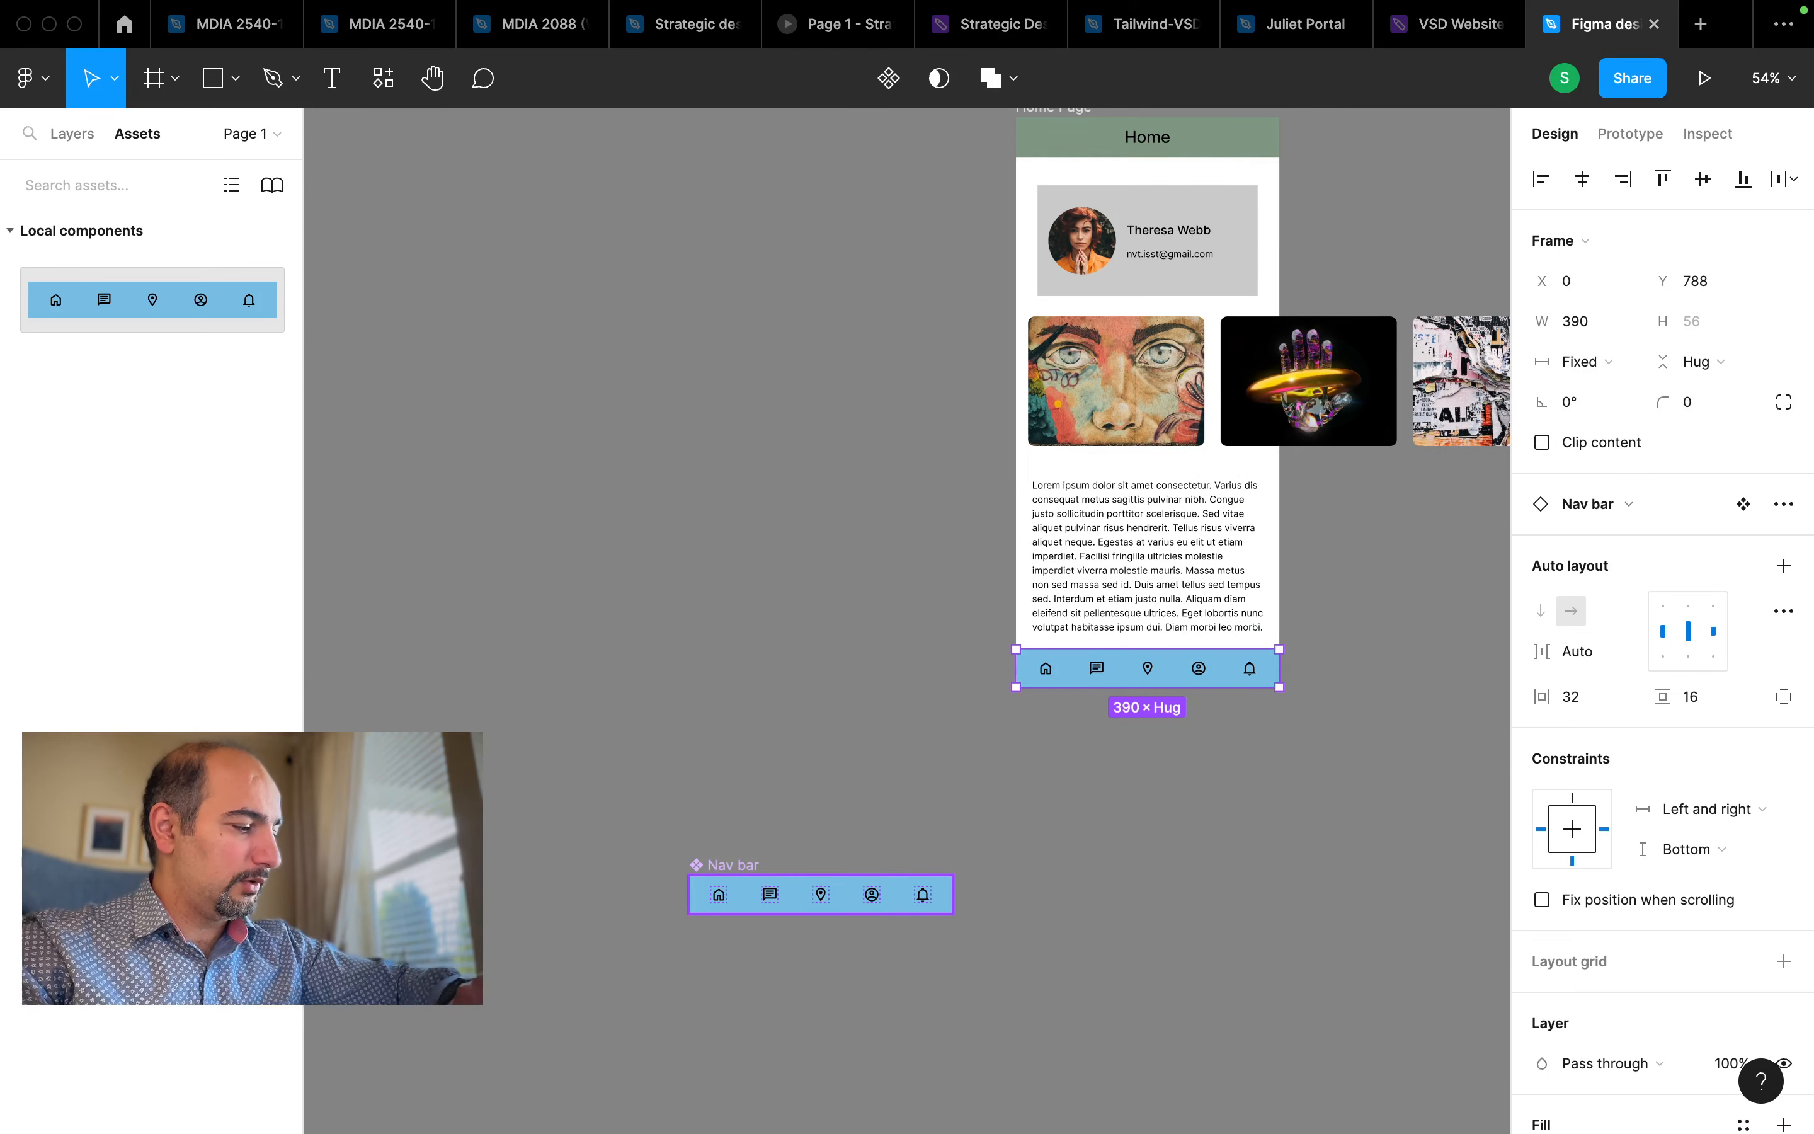
Change the Nav bar main component's fill to the purple A178E3, checking the colour on Home Page's instance
click(745, 894)
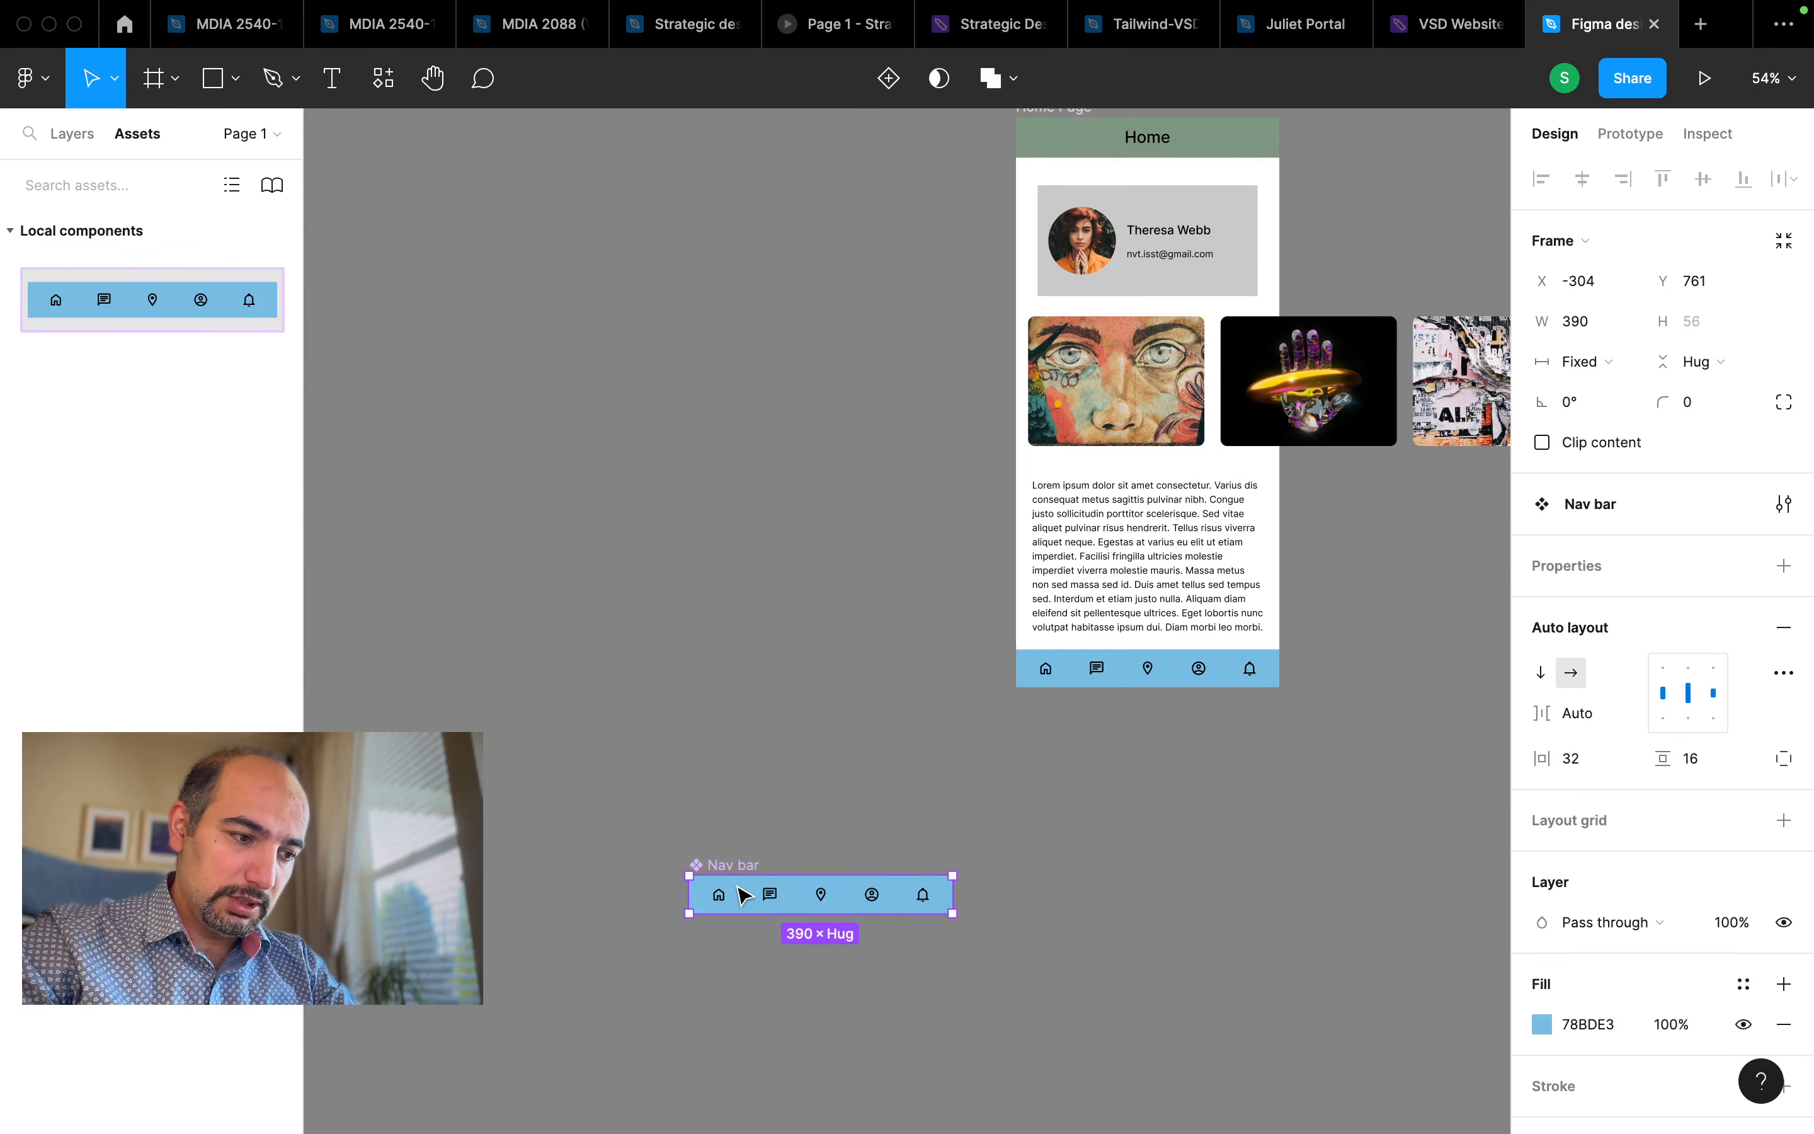
click(1542, 1024)
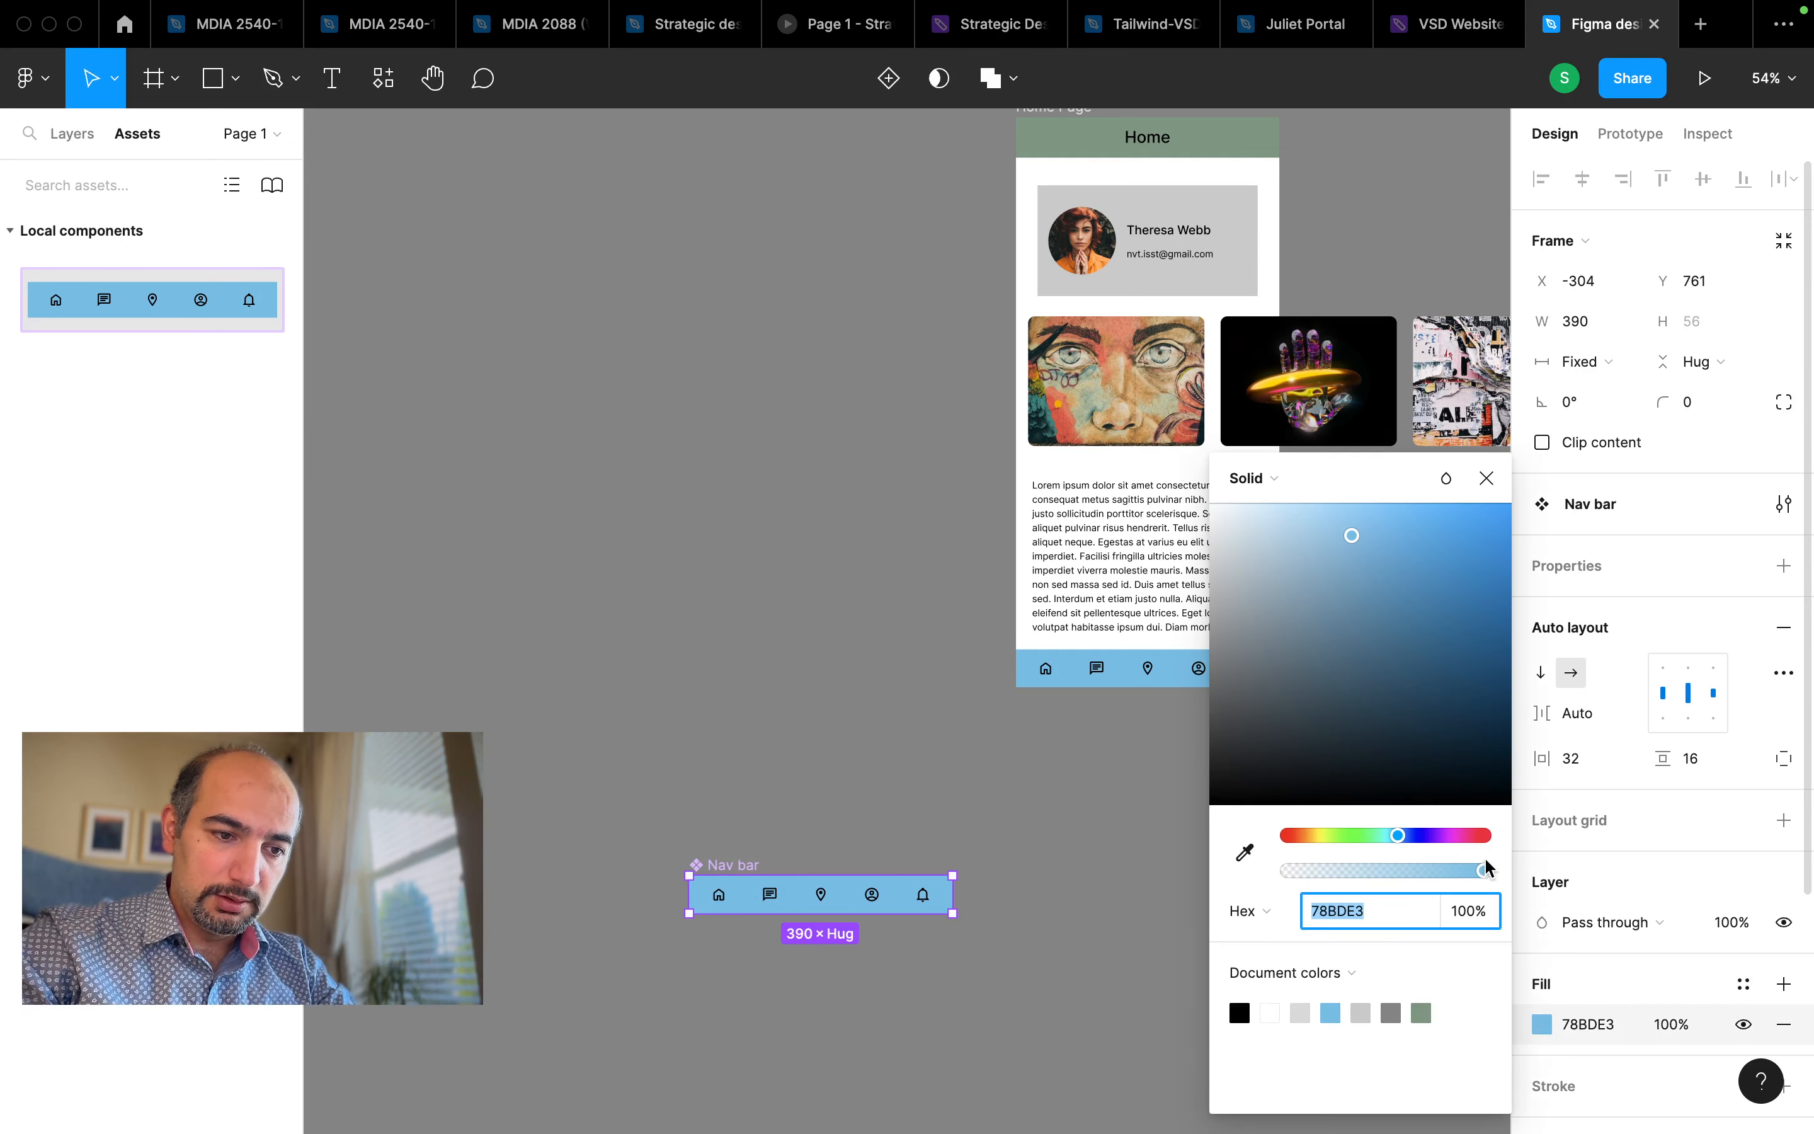
click(1436, 836)
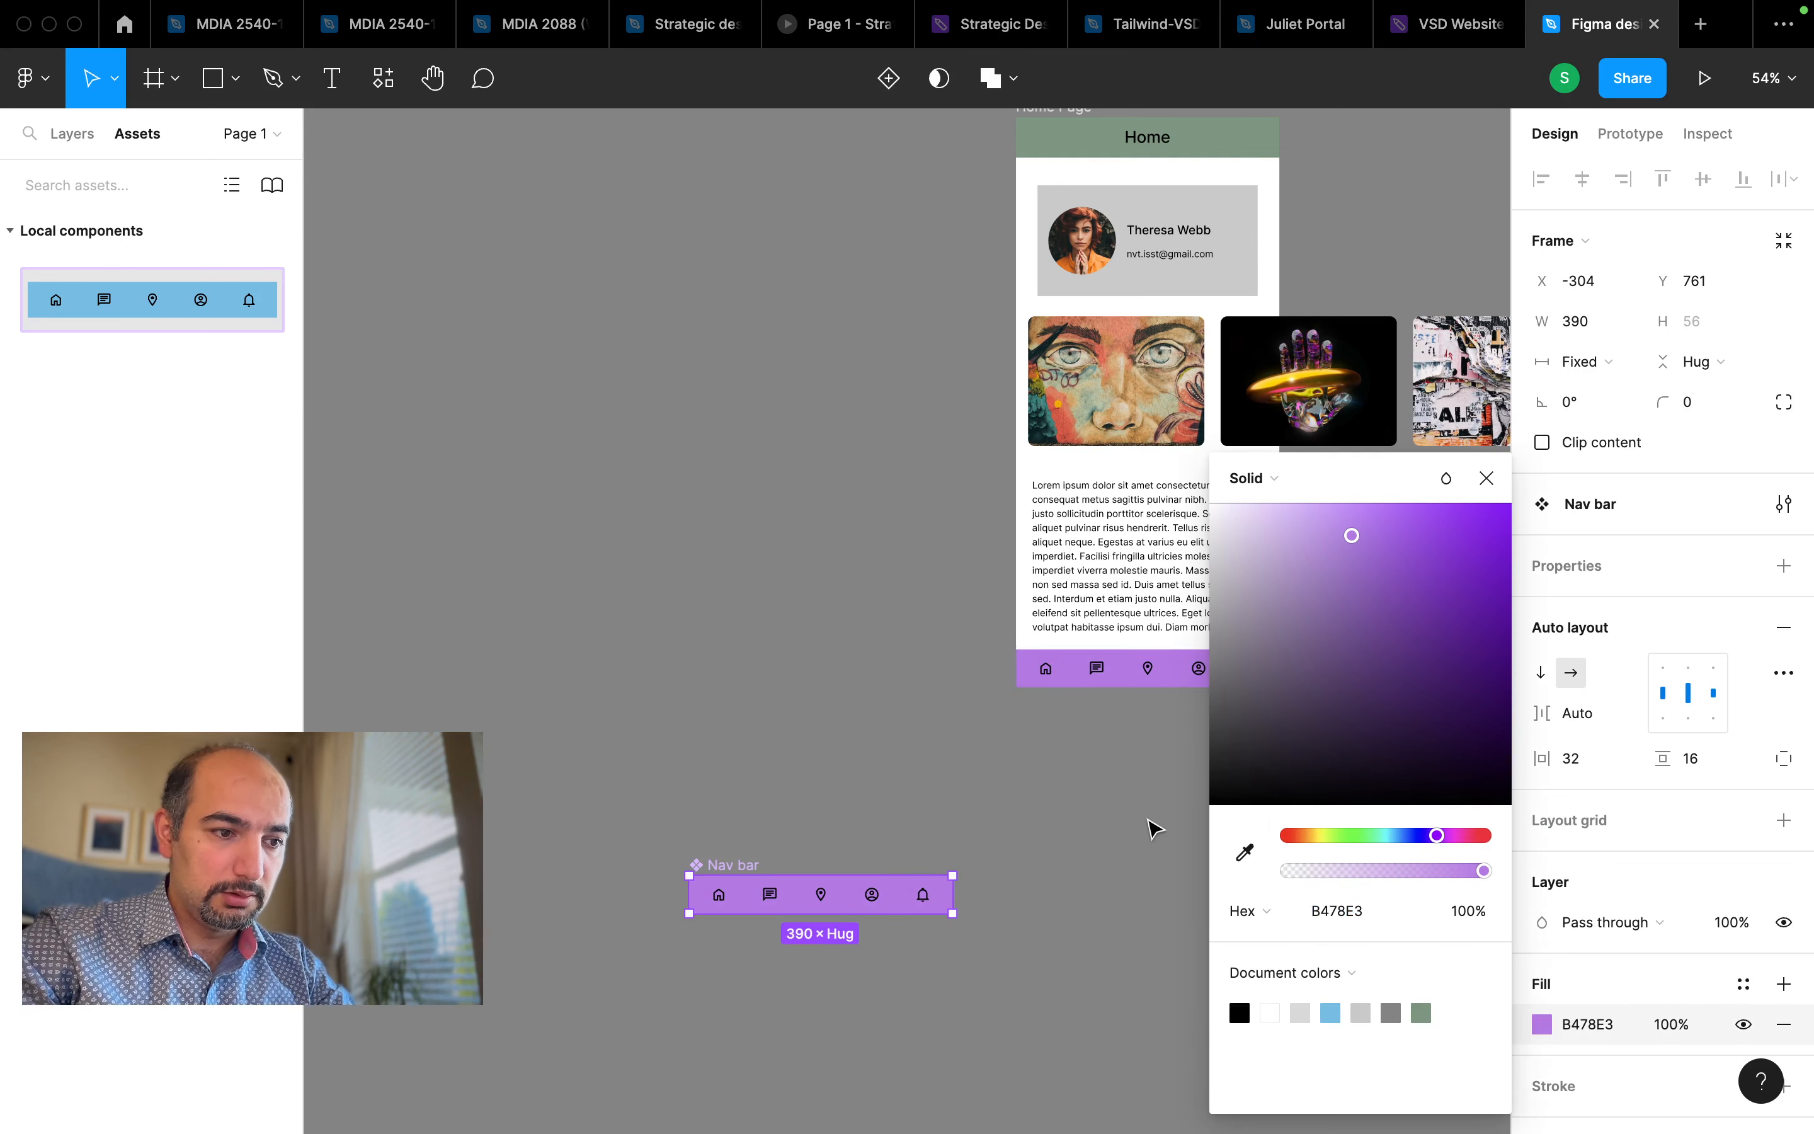
scroll(1162, 826, right, 3)
scroll(1008, 731, up, 5)
scroll(1012, 732, down, 3)
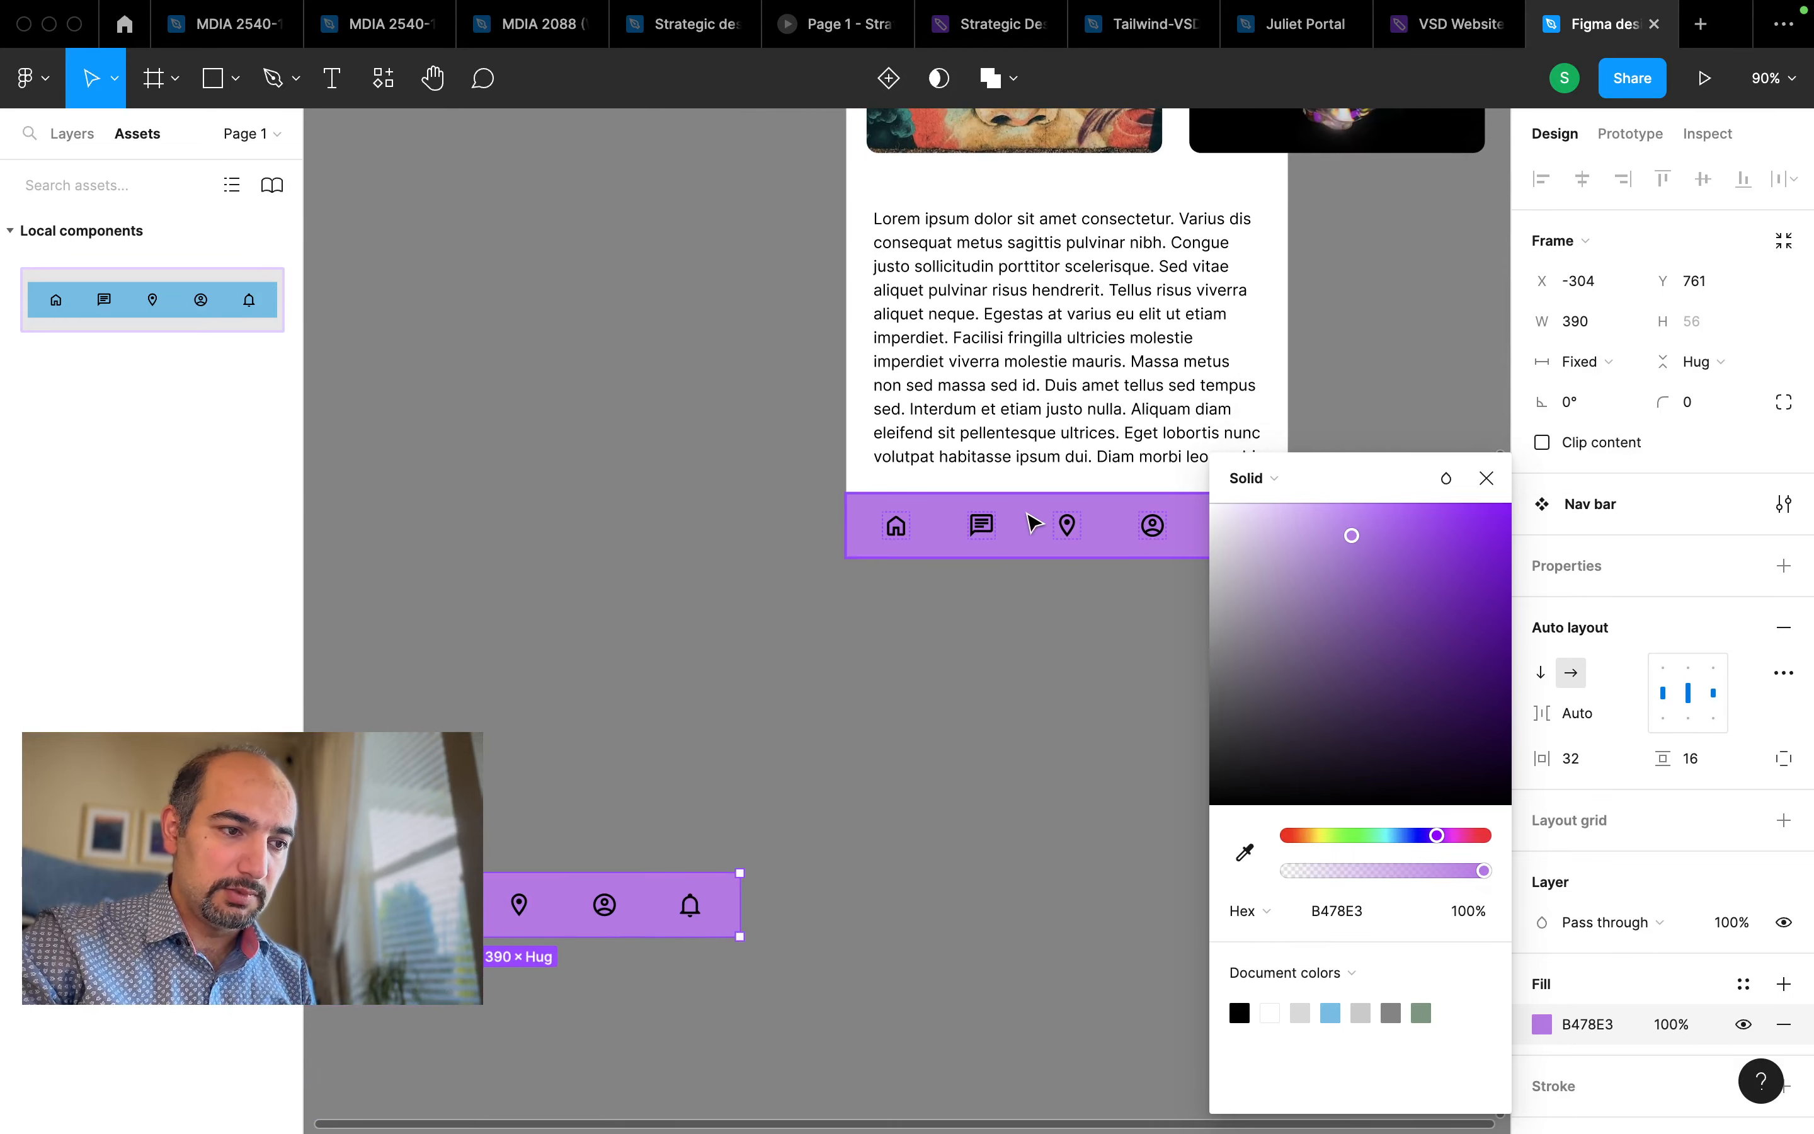
scroll(627, 834, down, 2)
scroll(628, 834, left, 2)
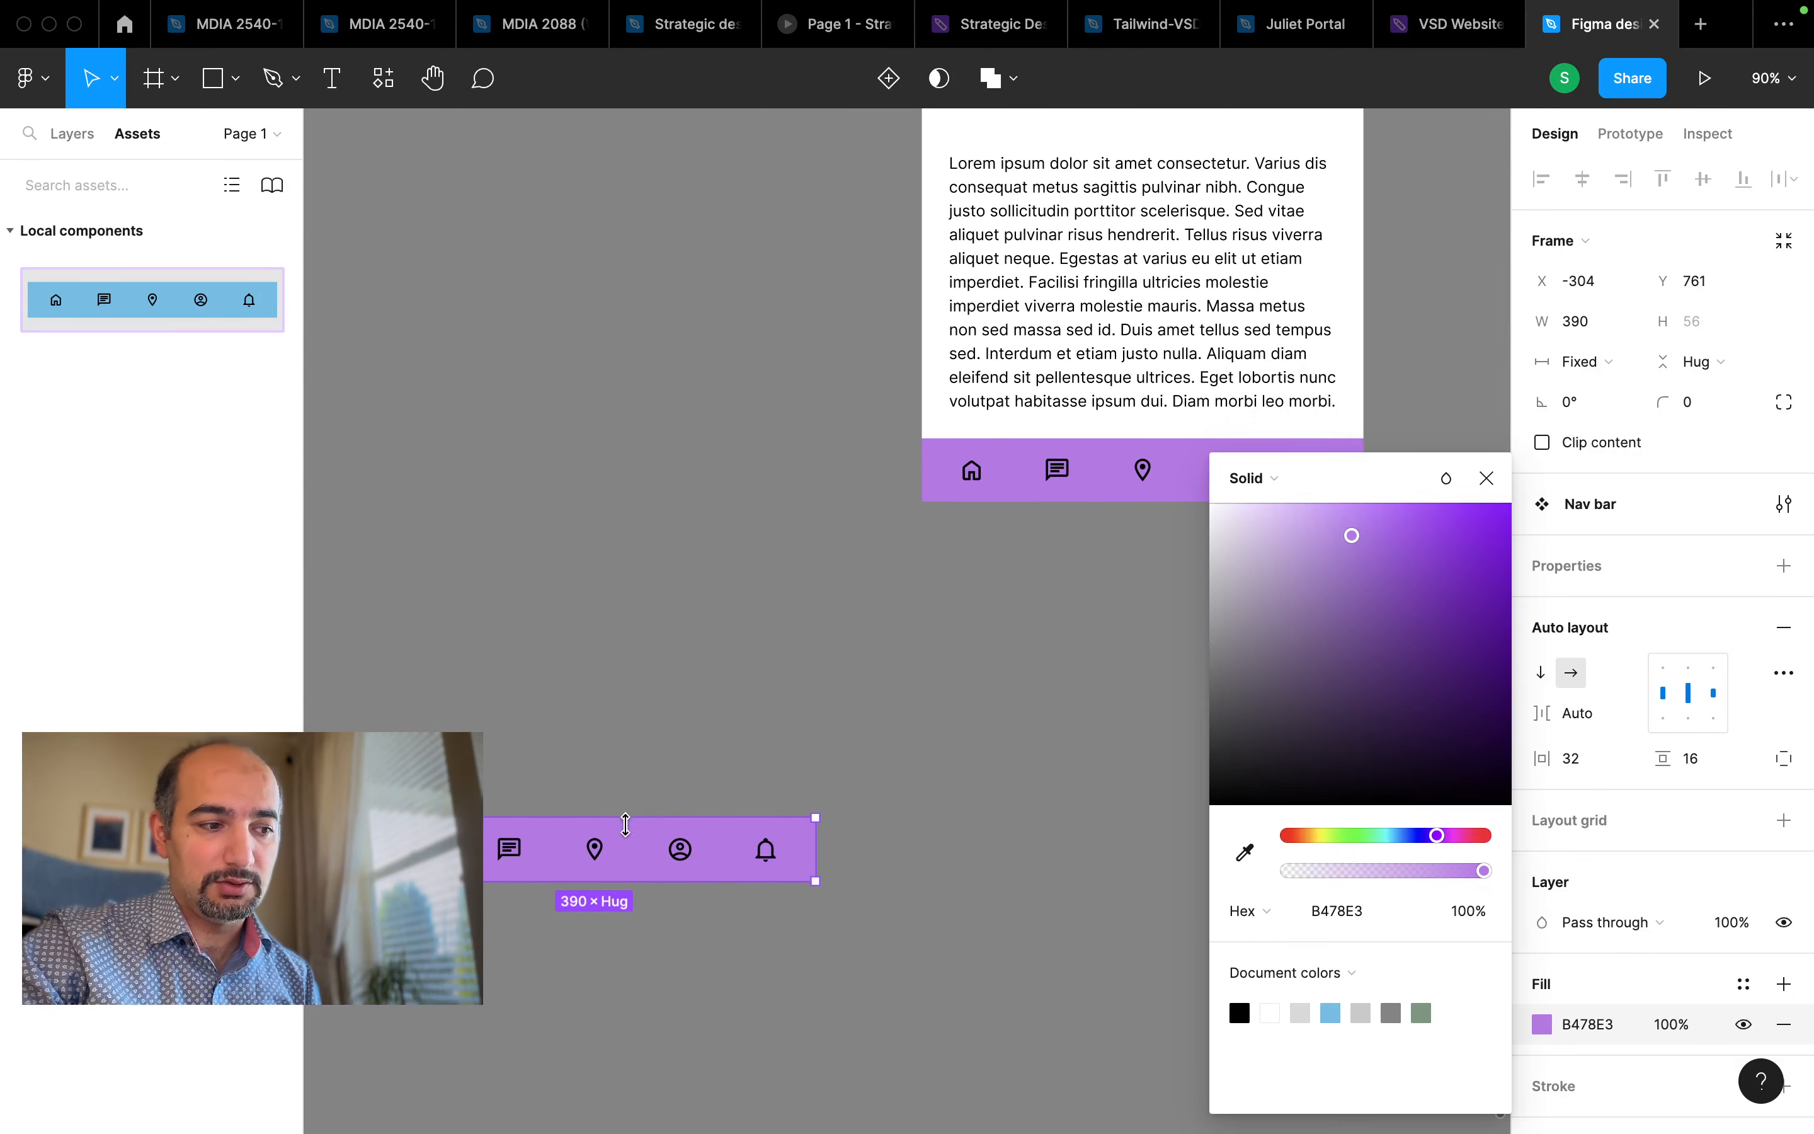
click(1423, 835)
drag(1424, 839, 1431, 839)
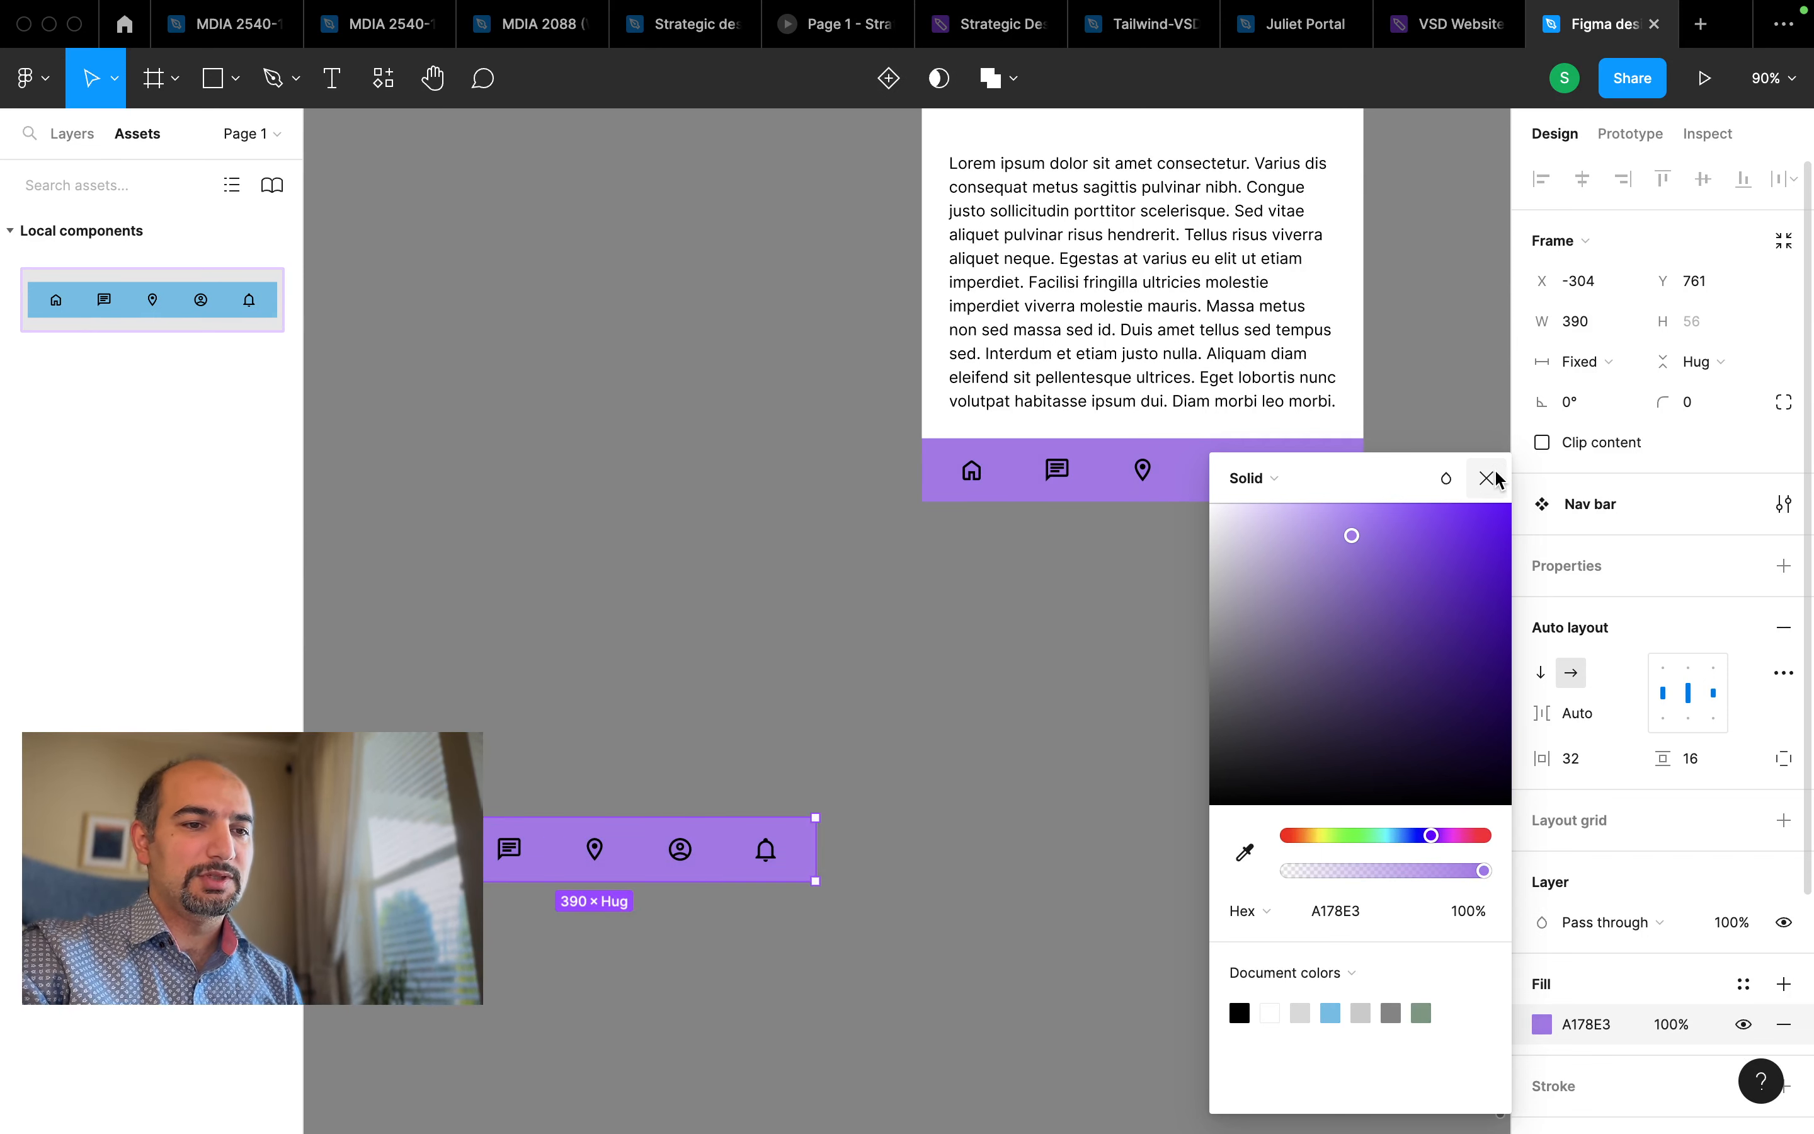
Duplicate the Home Page frame horizontally at X 1102, leaving a gap of 532 between the original and the copy
click(1486, 480)
scroll(1242, 526, down, 5)
scroll(1246, 530, down, 1)
scroll(1246, 531, right, 1)
click(1007, 271)
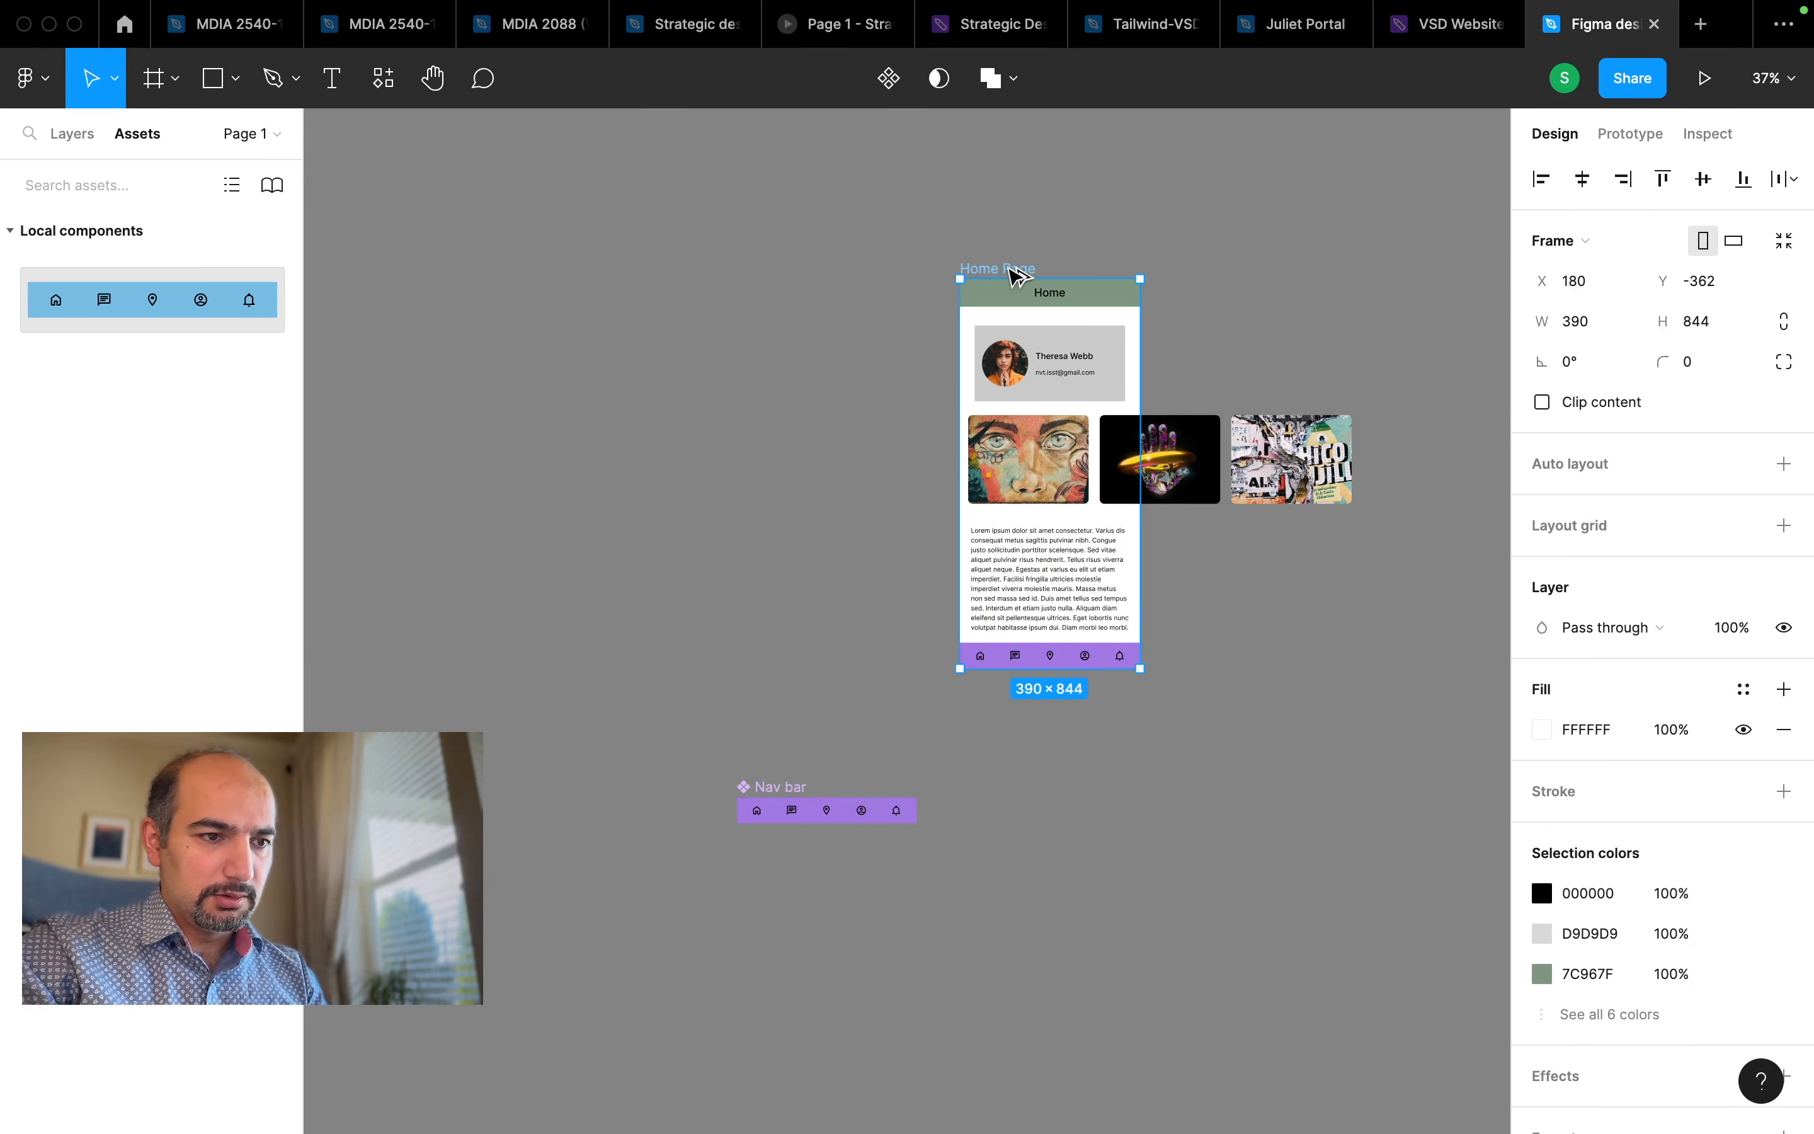
drag(1007, 271, 1431, 304)
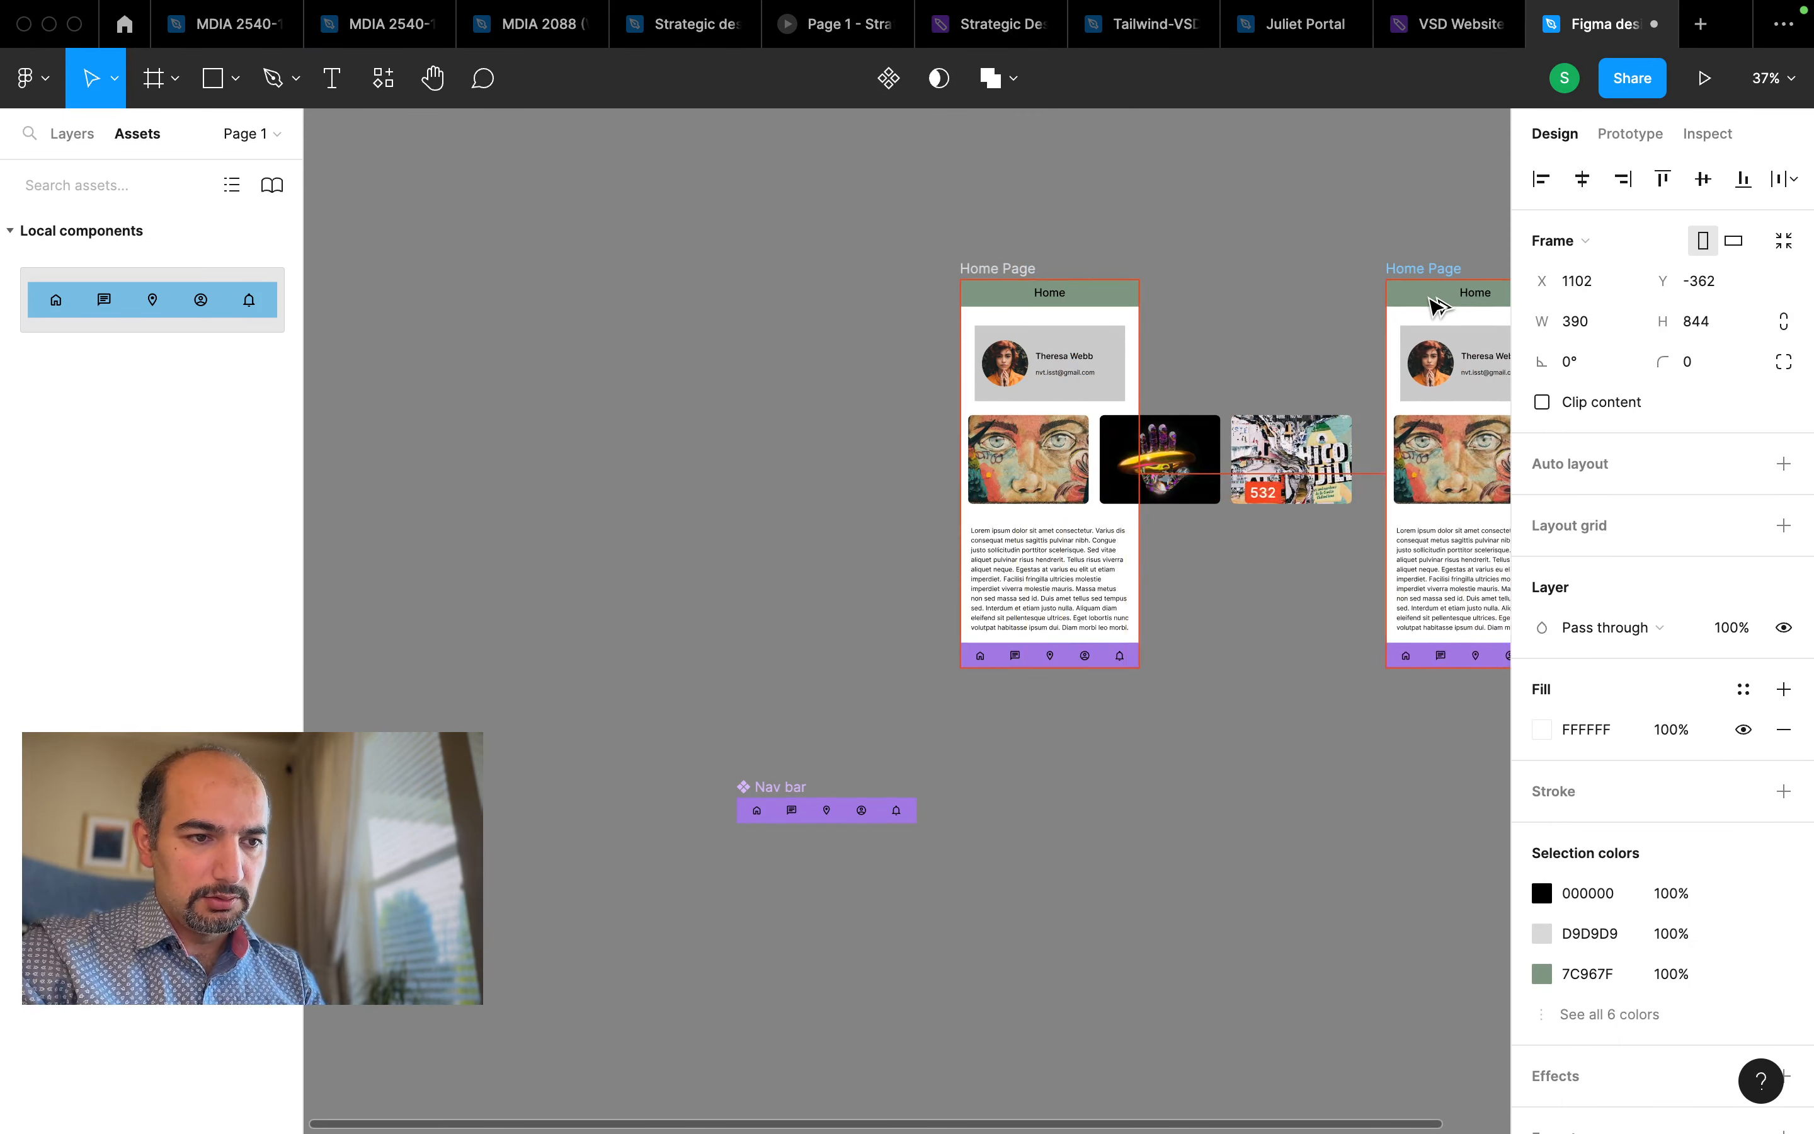
scroll(1431, 306, right, 5)
scroll(1434, 306, right, 2)
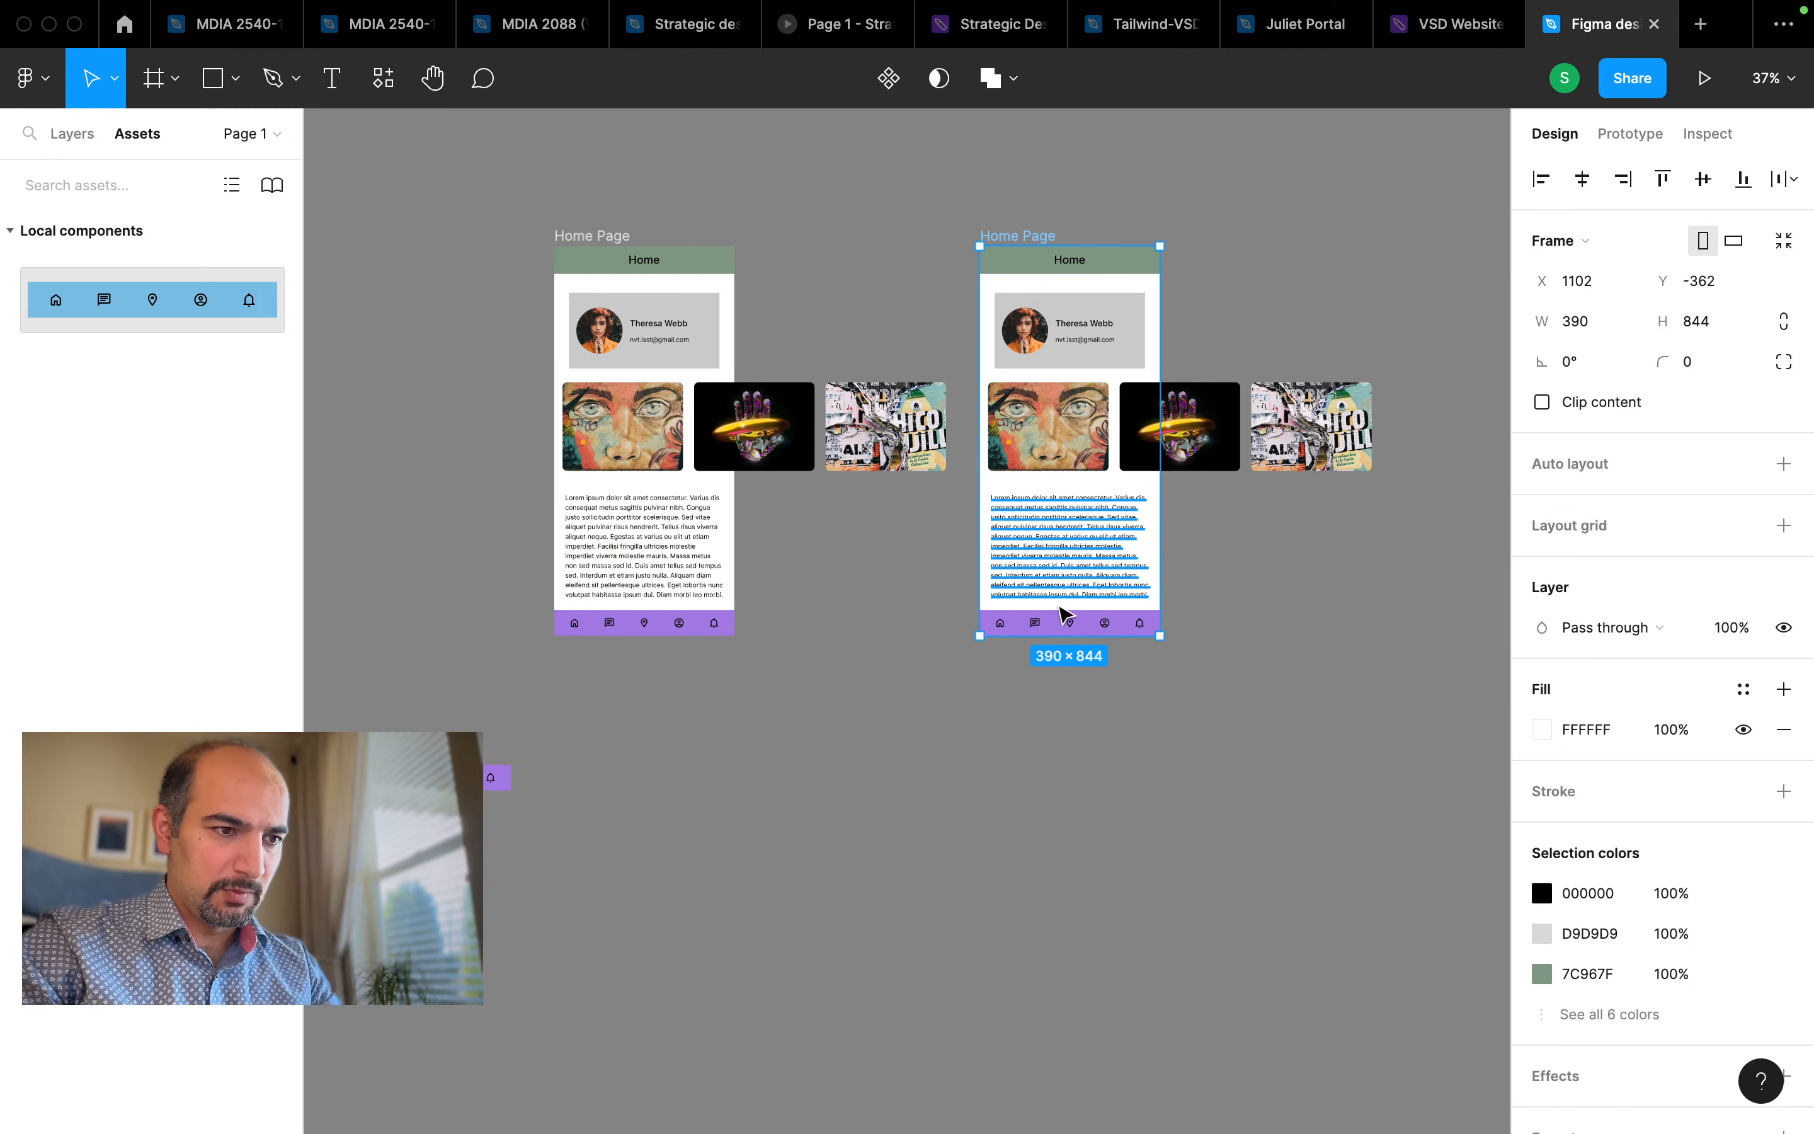
scroll(1064, 615, up, 3)
scroll(1068, 619, down, 2)
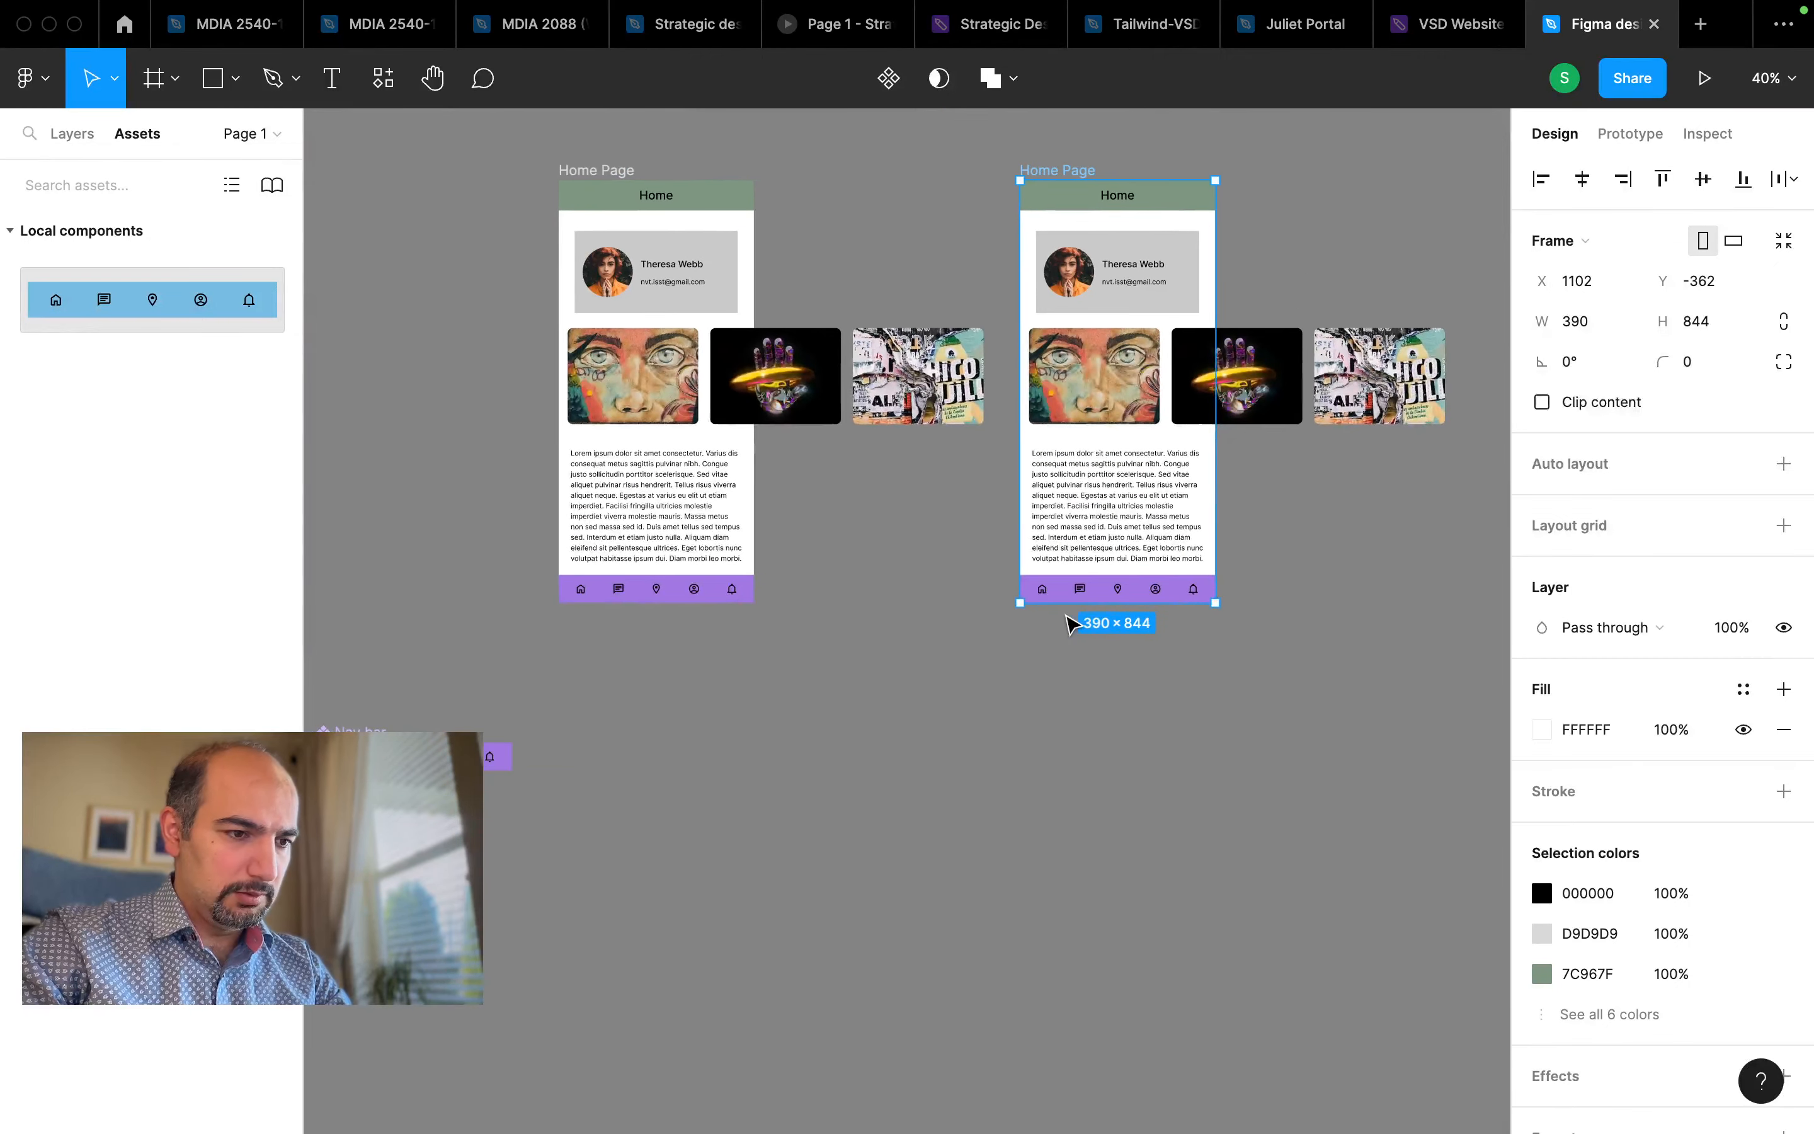
scroll(1066, 501, left, 2)
scroll(1068, 507, up, 1)
scroll(1154, 658, left, 1)
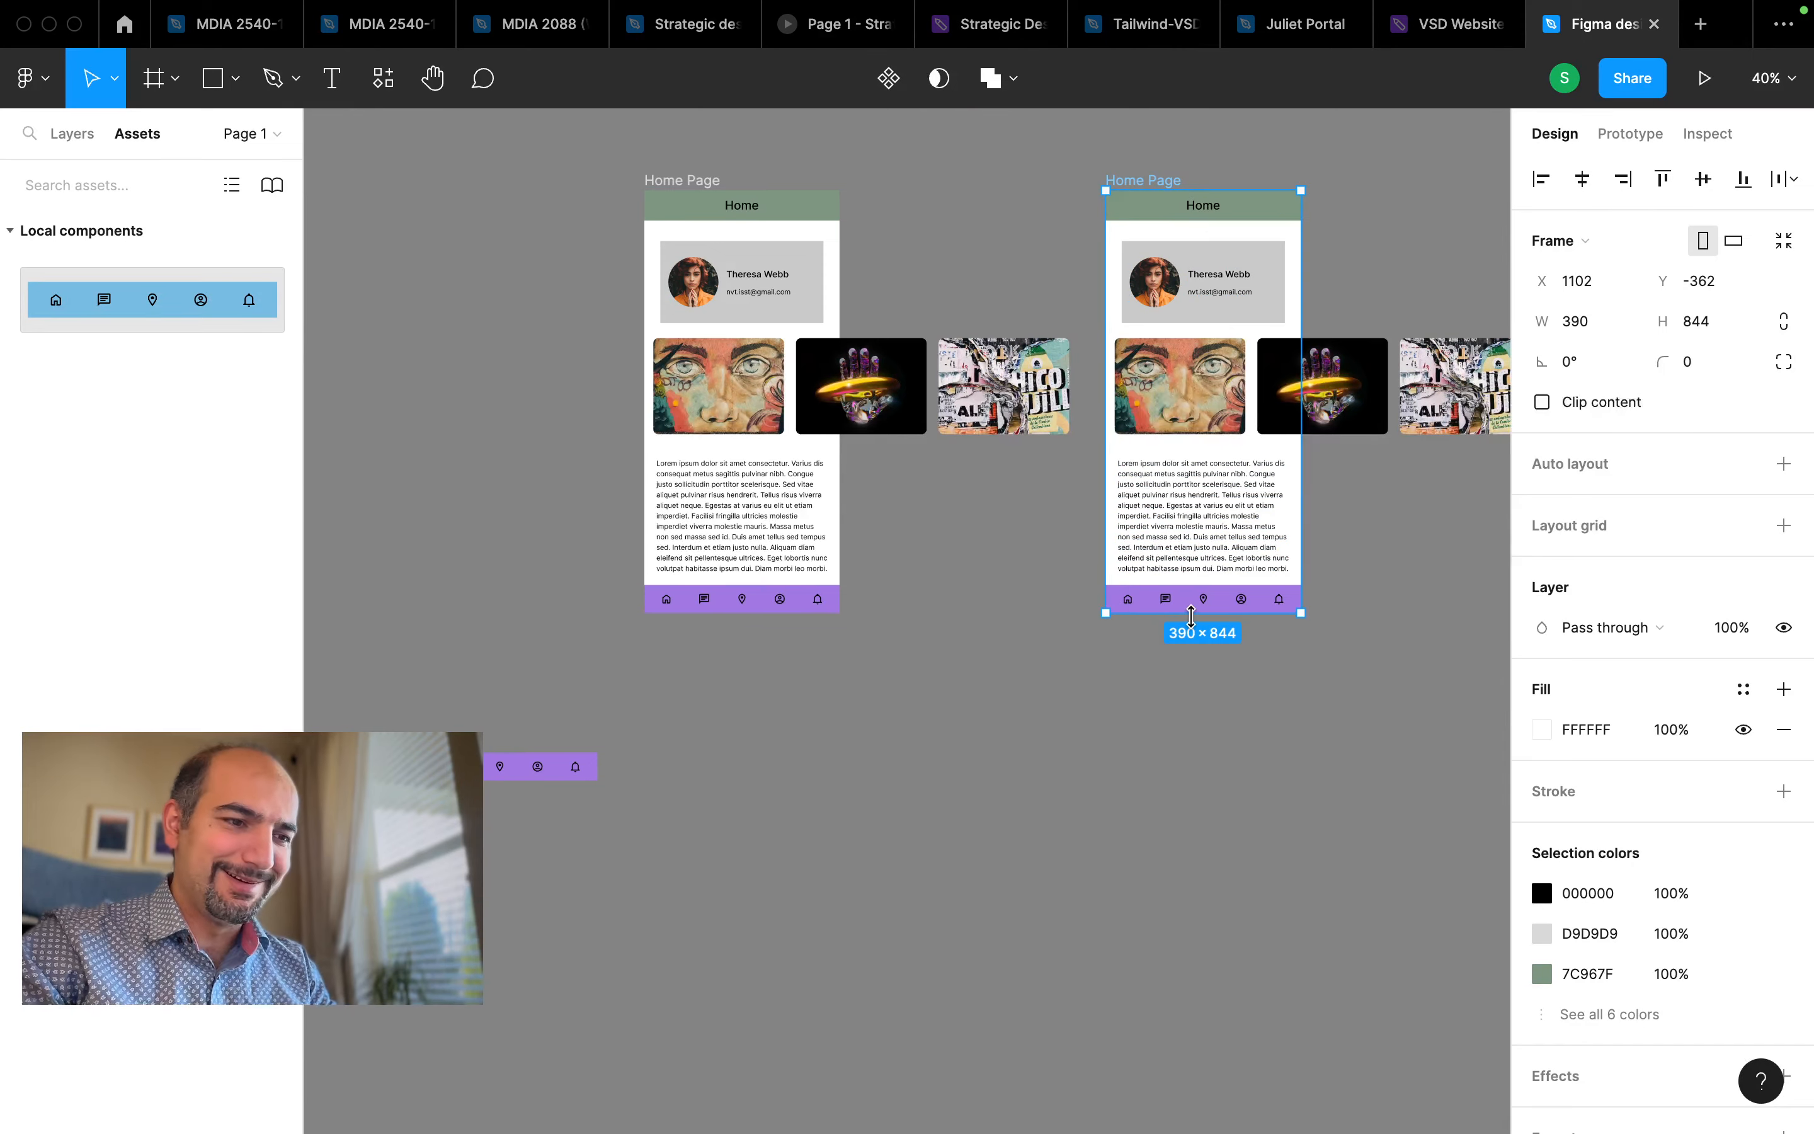
scroll(1191, 615, up, 3)
scroll(1191, 615, down, 4)
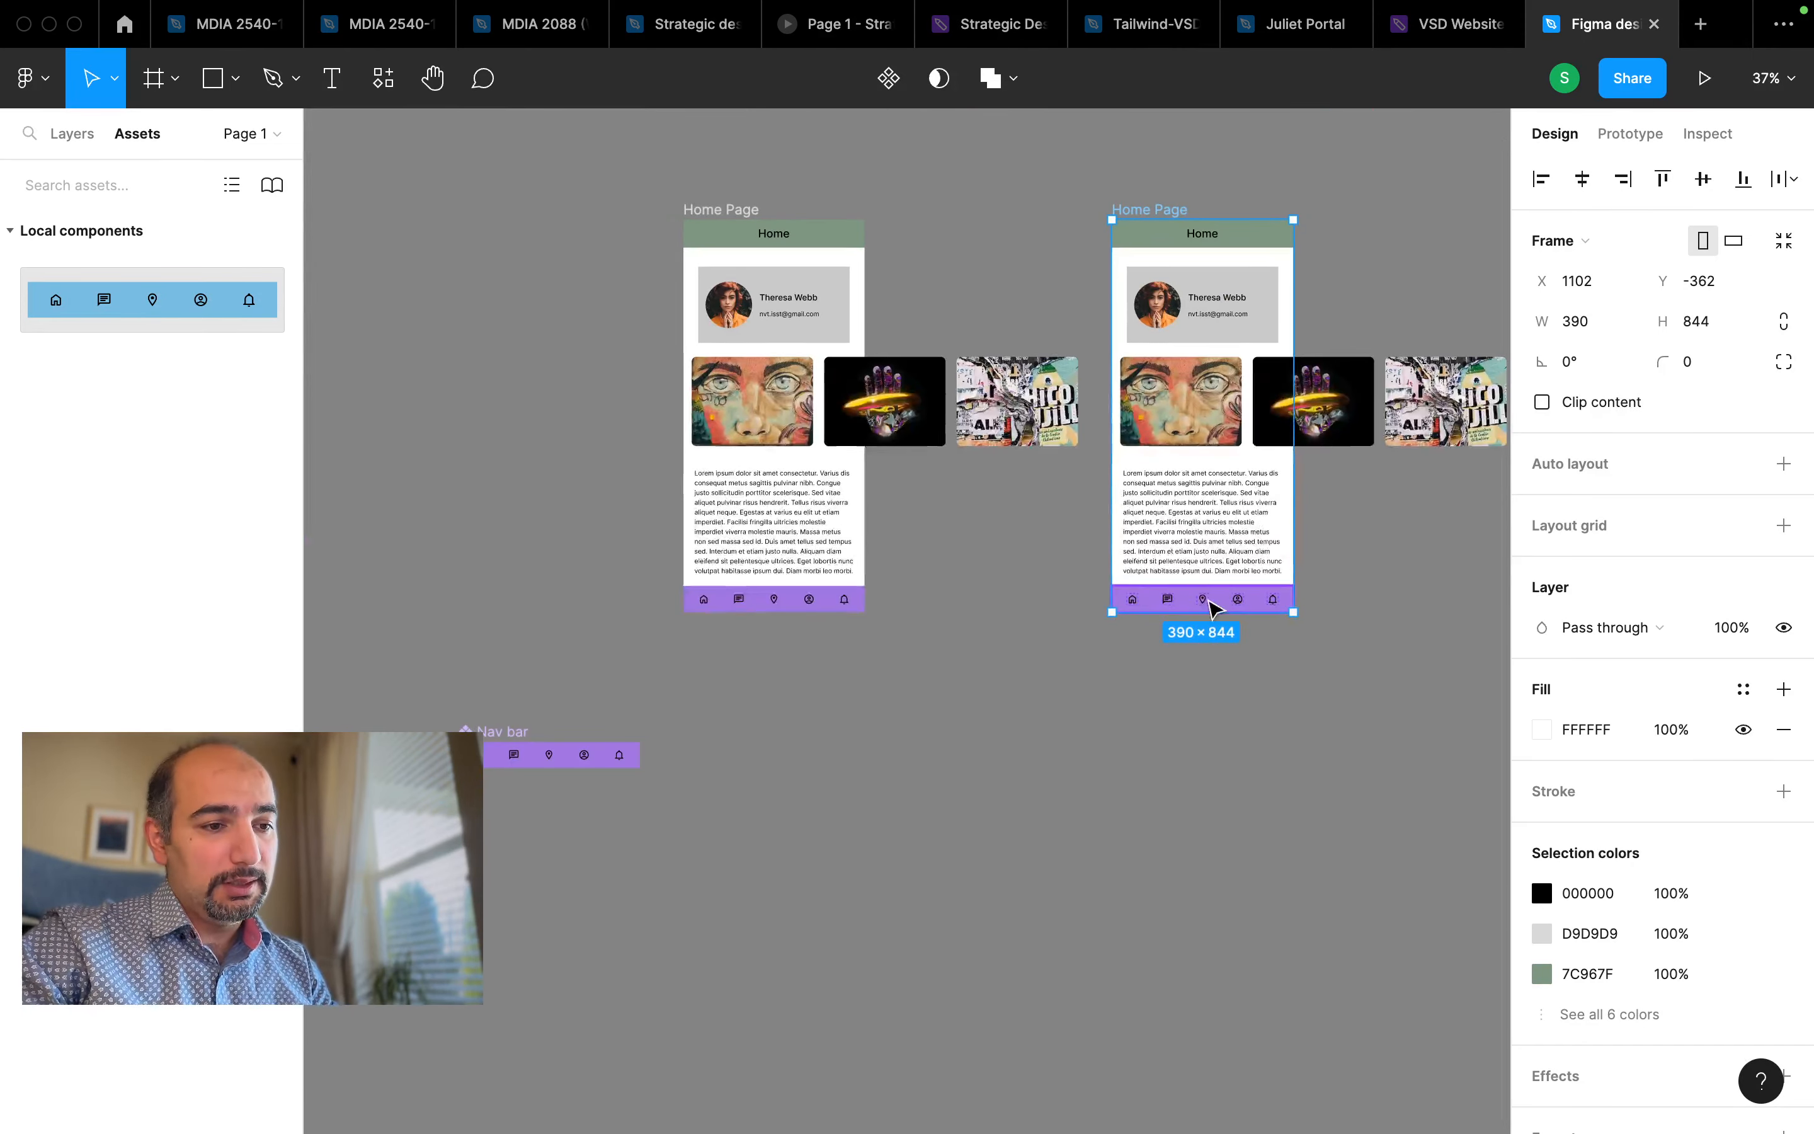
double_click(1208, 599)
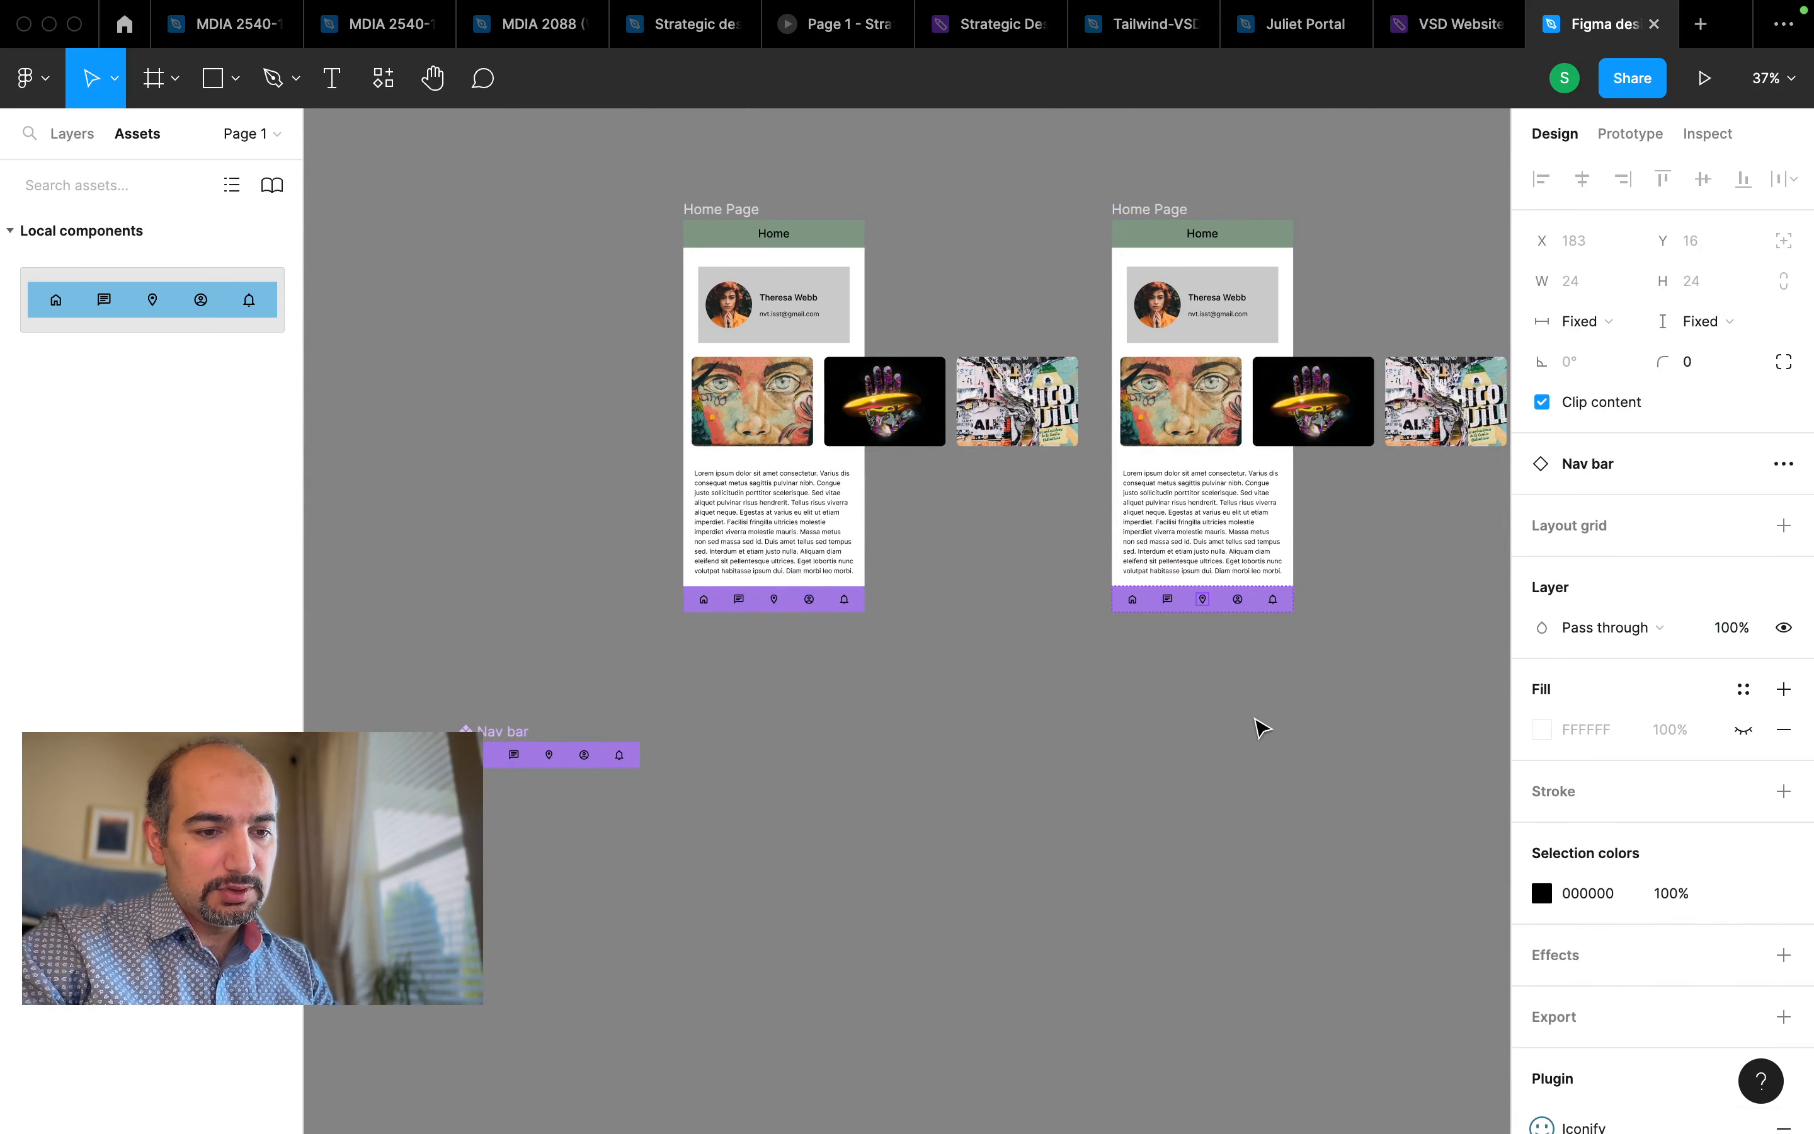
click(1255, 716)
click(1183, 606)
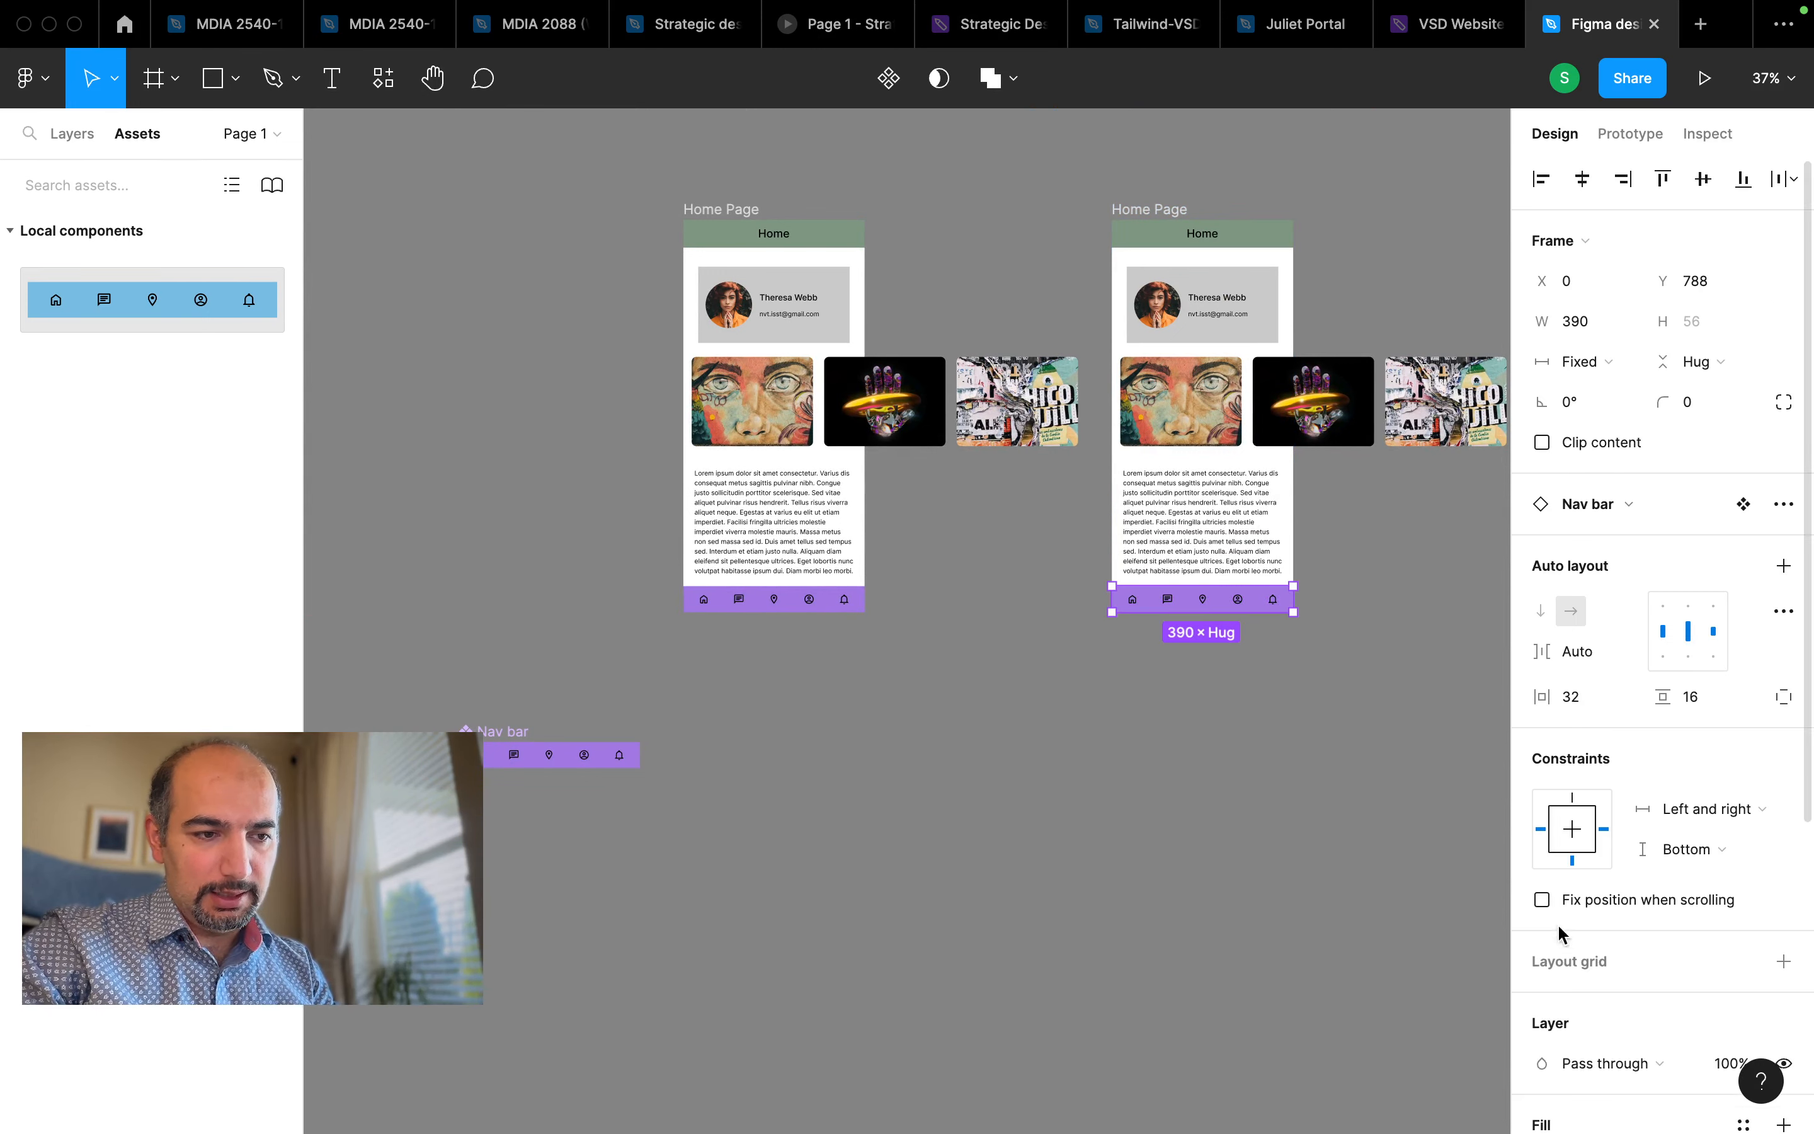
scroll(1570, 938, down, 5)
click(1541, 832)
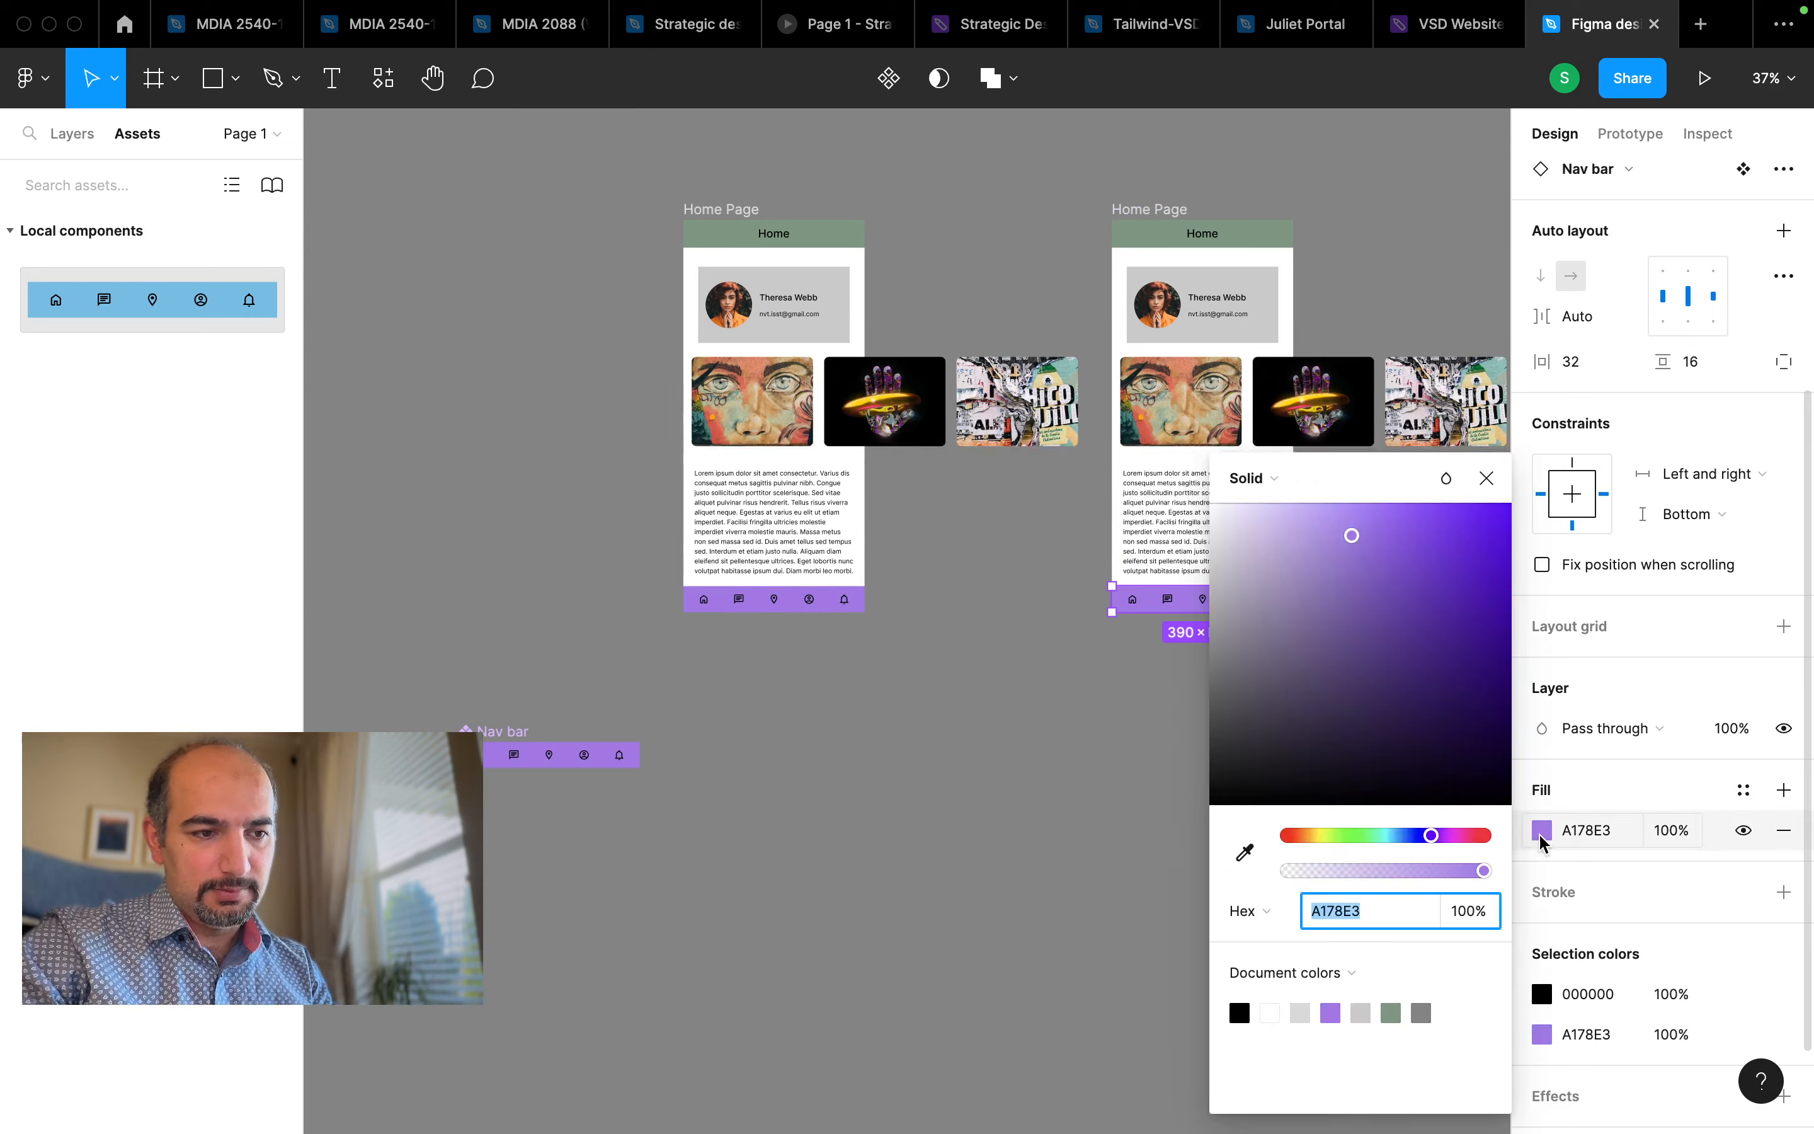
Move the Nav bar main component into the gap between the two Home Page frames, near their lower edges
scroll(1105, 577, up, 5)
scroll(1166, 562, down, 3)
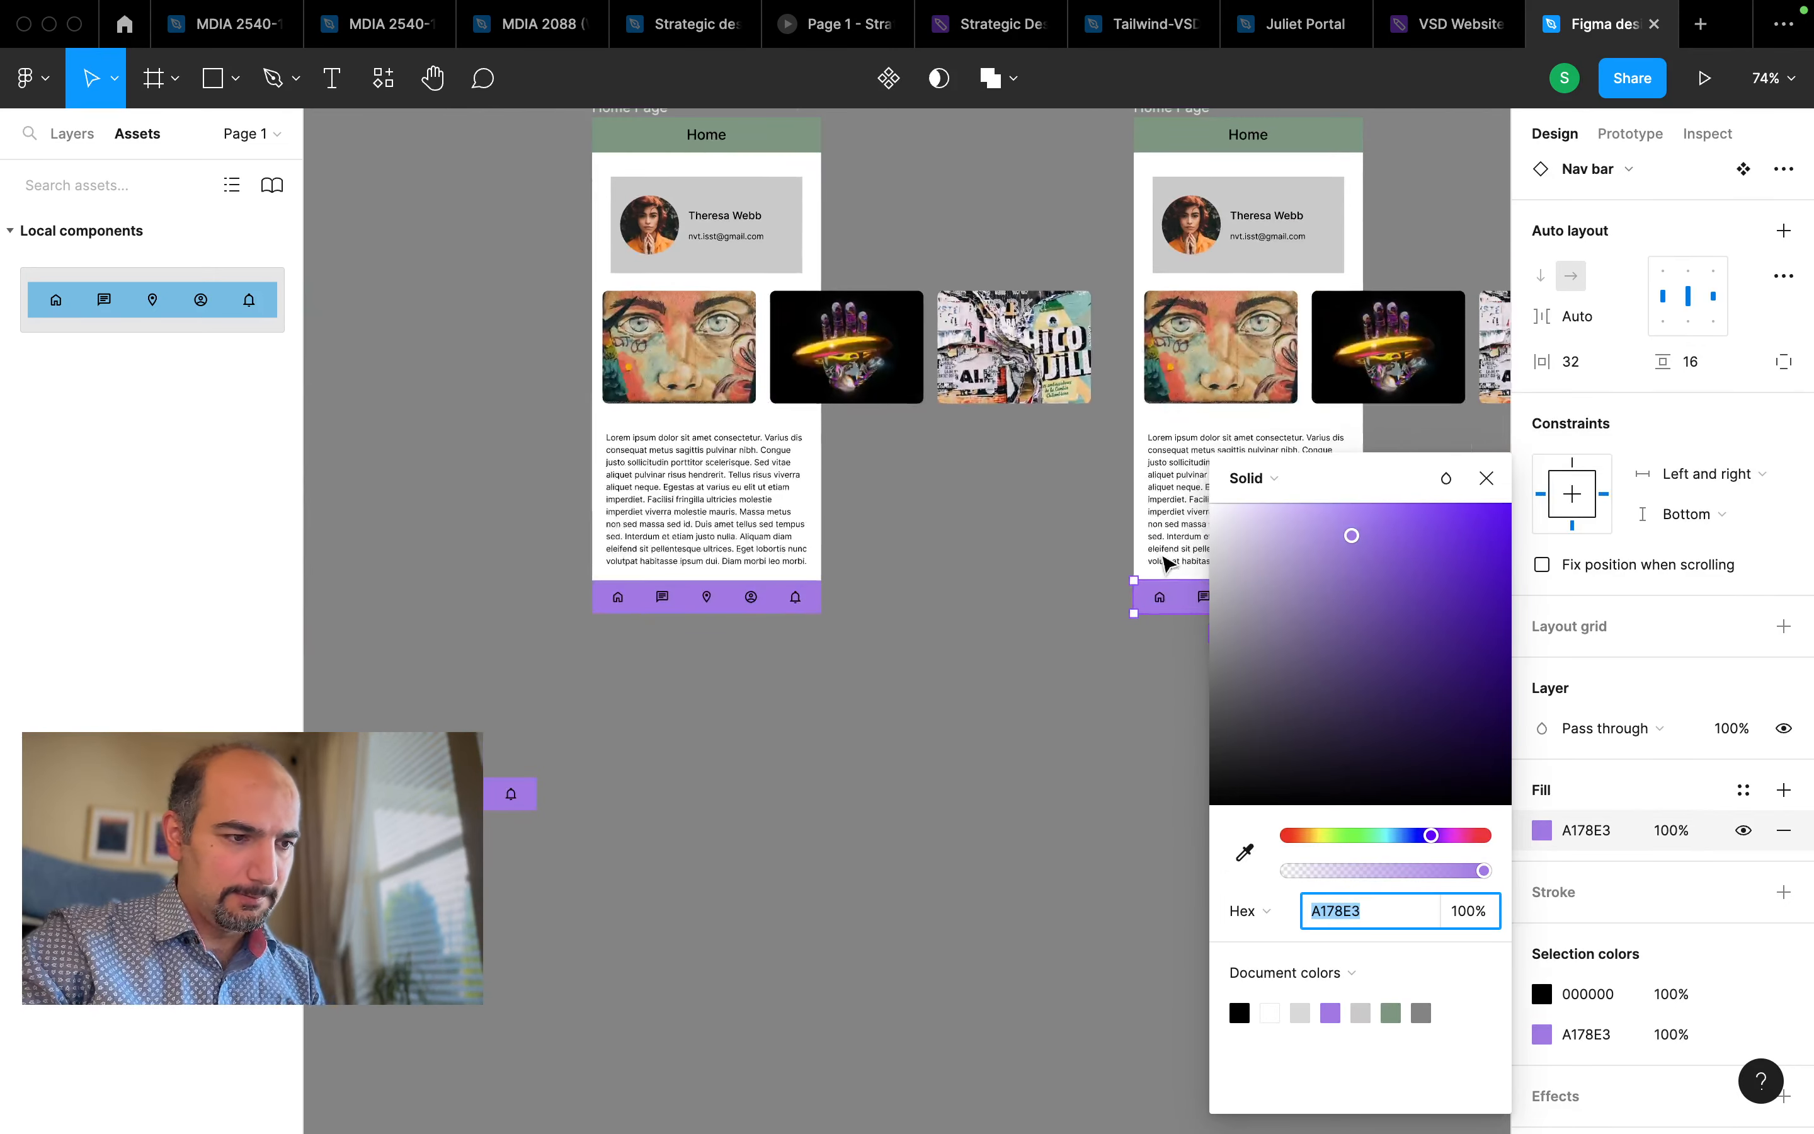
drag(385, 747, 936, 584)
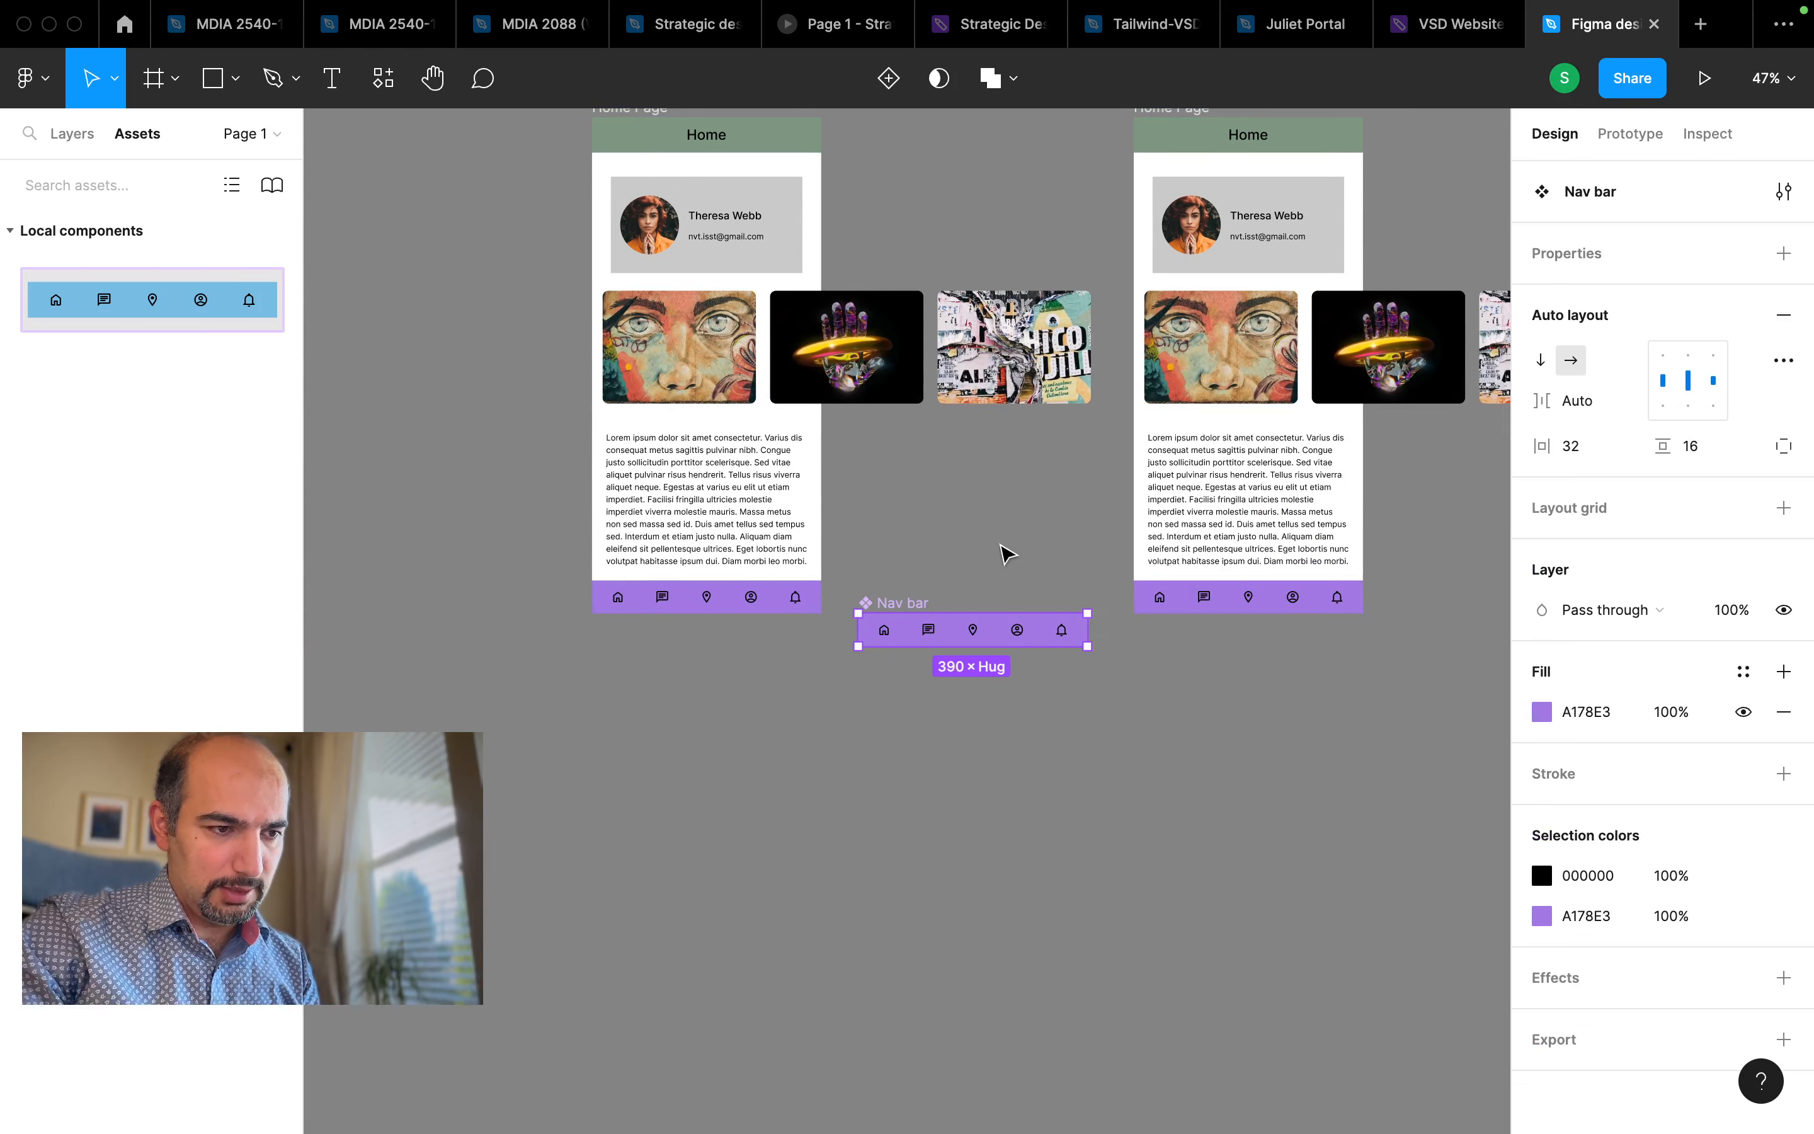
Change the Nav bar main component's fill to the pale purple B29ED2
scroll(1008, 553, up, 5)
scroll(1004, 554, up, 2)
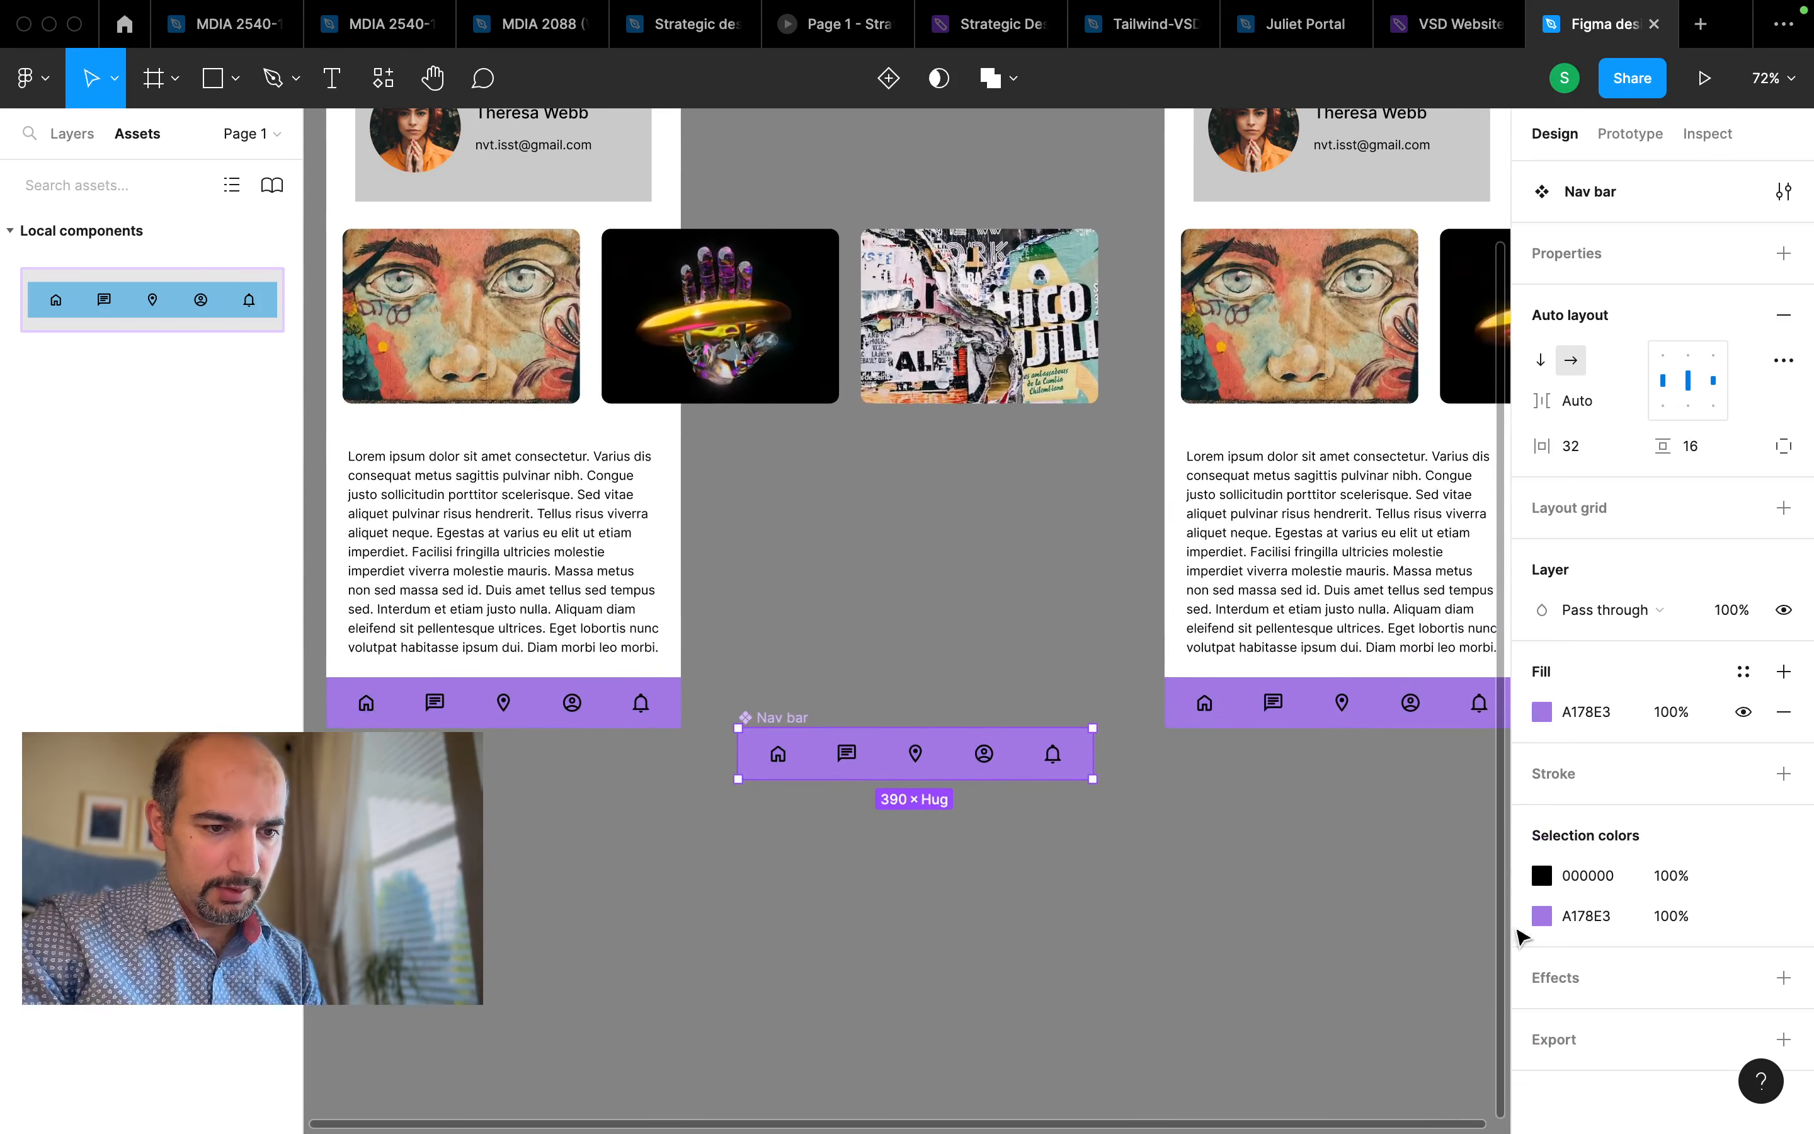
click(1542, 712)
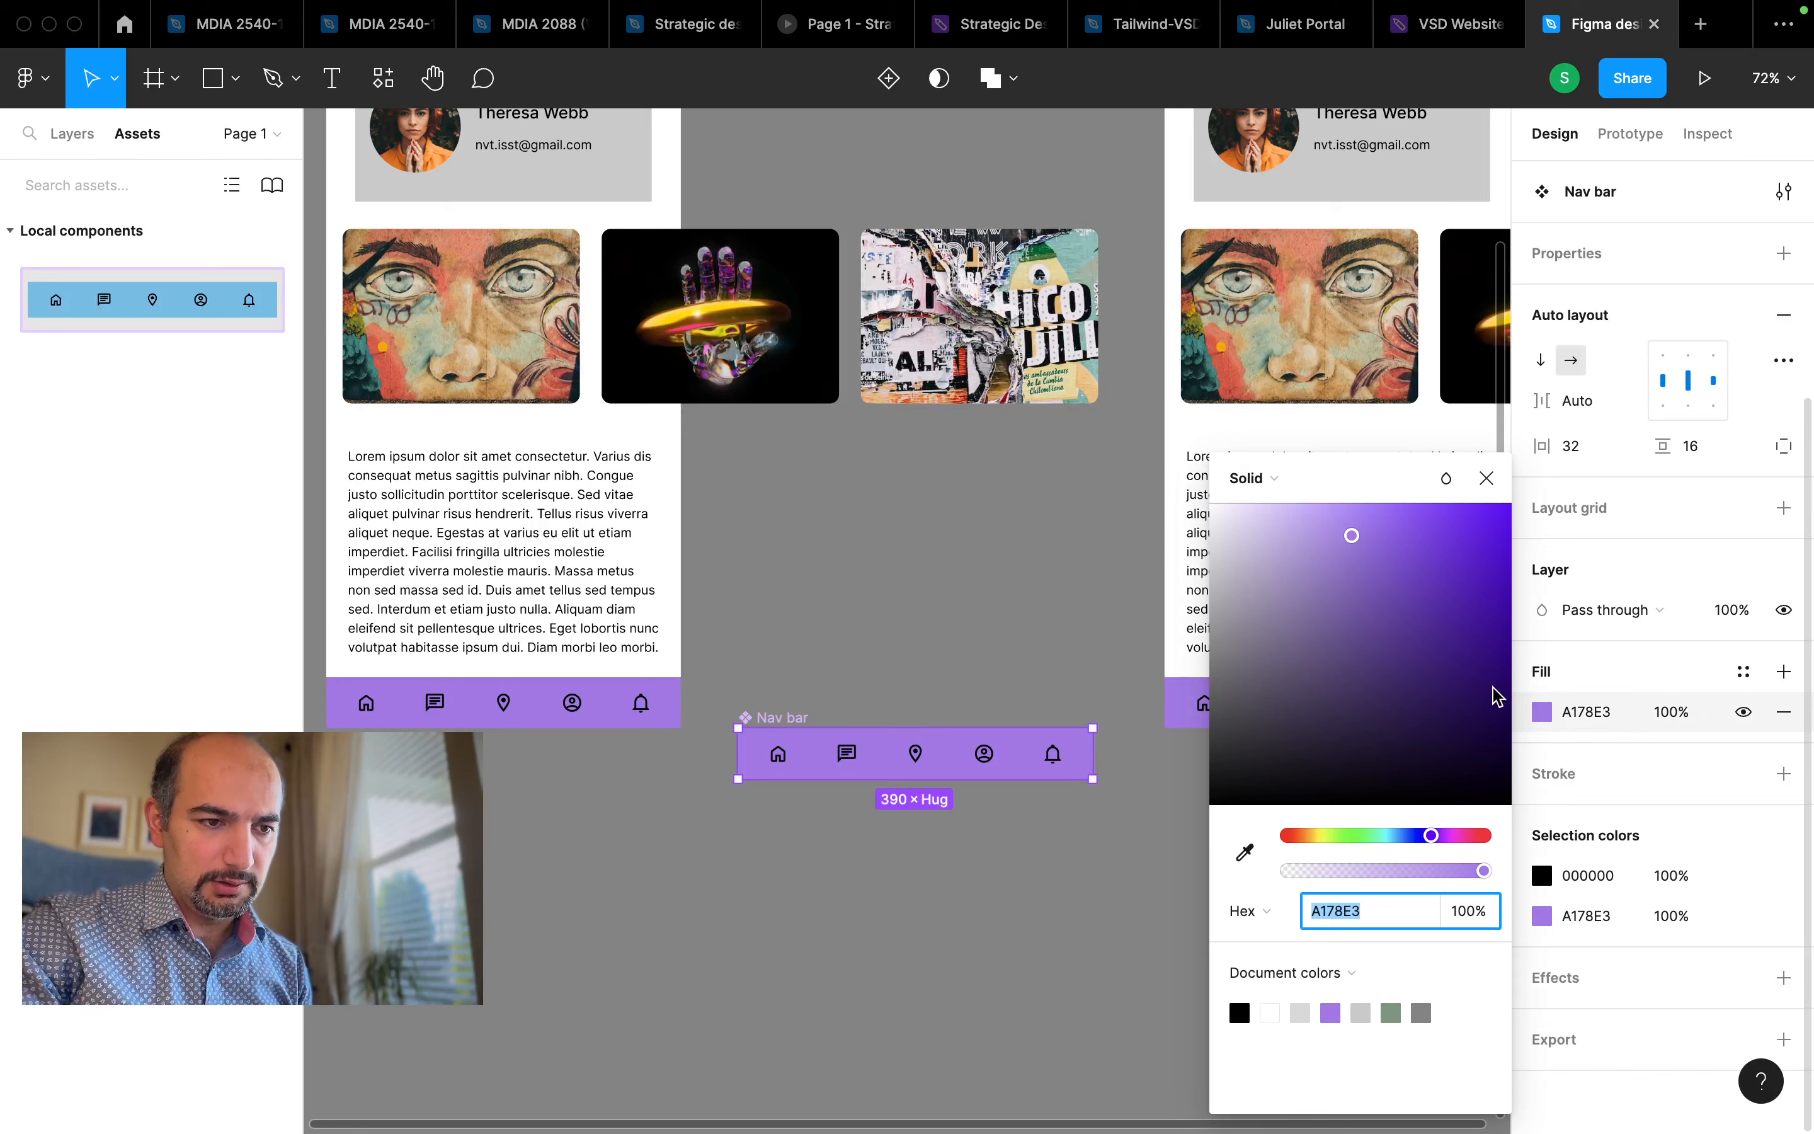
mouse_move(1368, 598)
mouse_down()
mouse_move(1296, 607)
mouse_move(1267, 578)
mouse_move(1258, 614)
mouse_move(1353, 661)
mouse_move(1370, 709)
mouse_move(1246, 547)
mouse_move(1262, 572)
mouse_move(1285, 557)
mouse_up()
click(1072, 842)
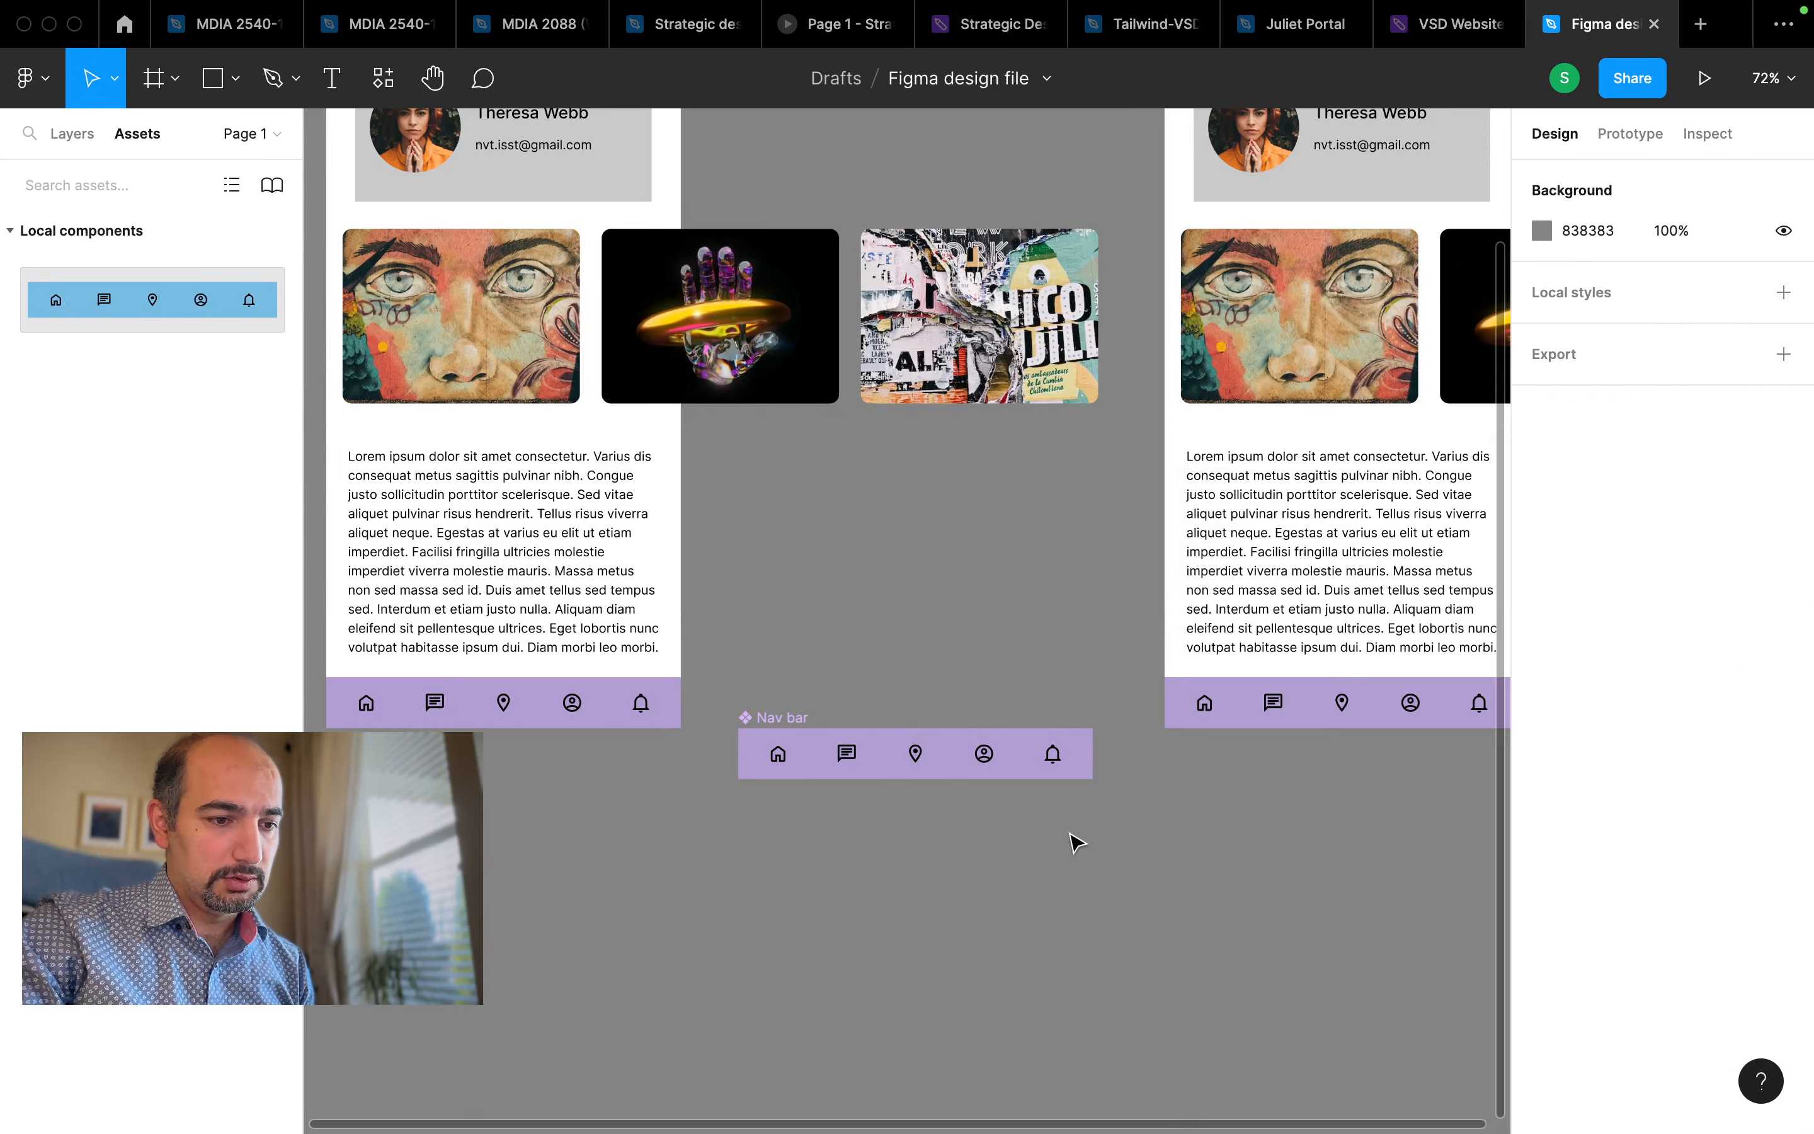
Override the fill of the Nav bar instance on the duplicated Home Page with the blue 9EB0D2
click(1246, 708)
scroll(1559, 876, down, 6)
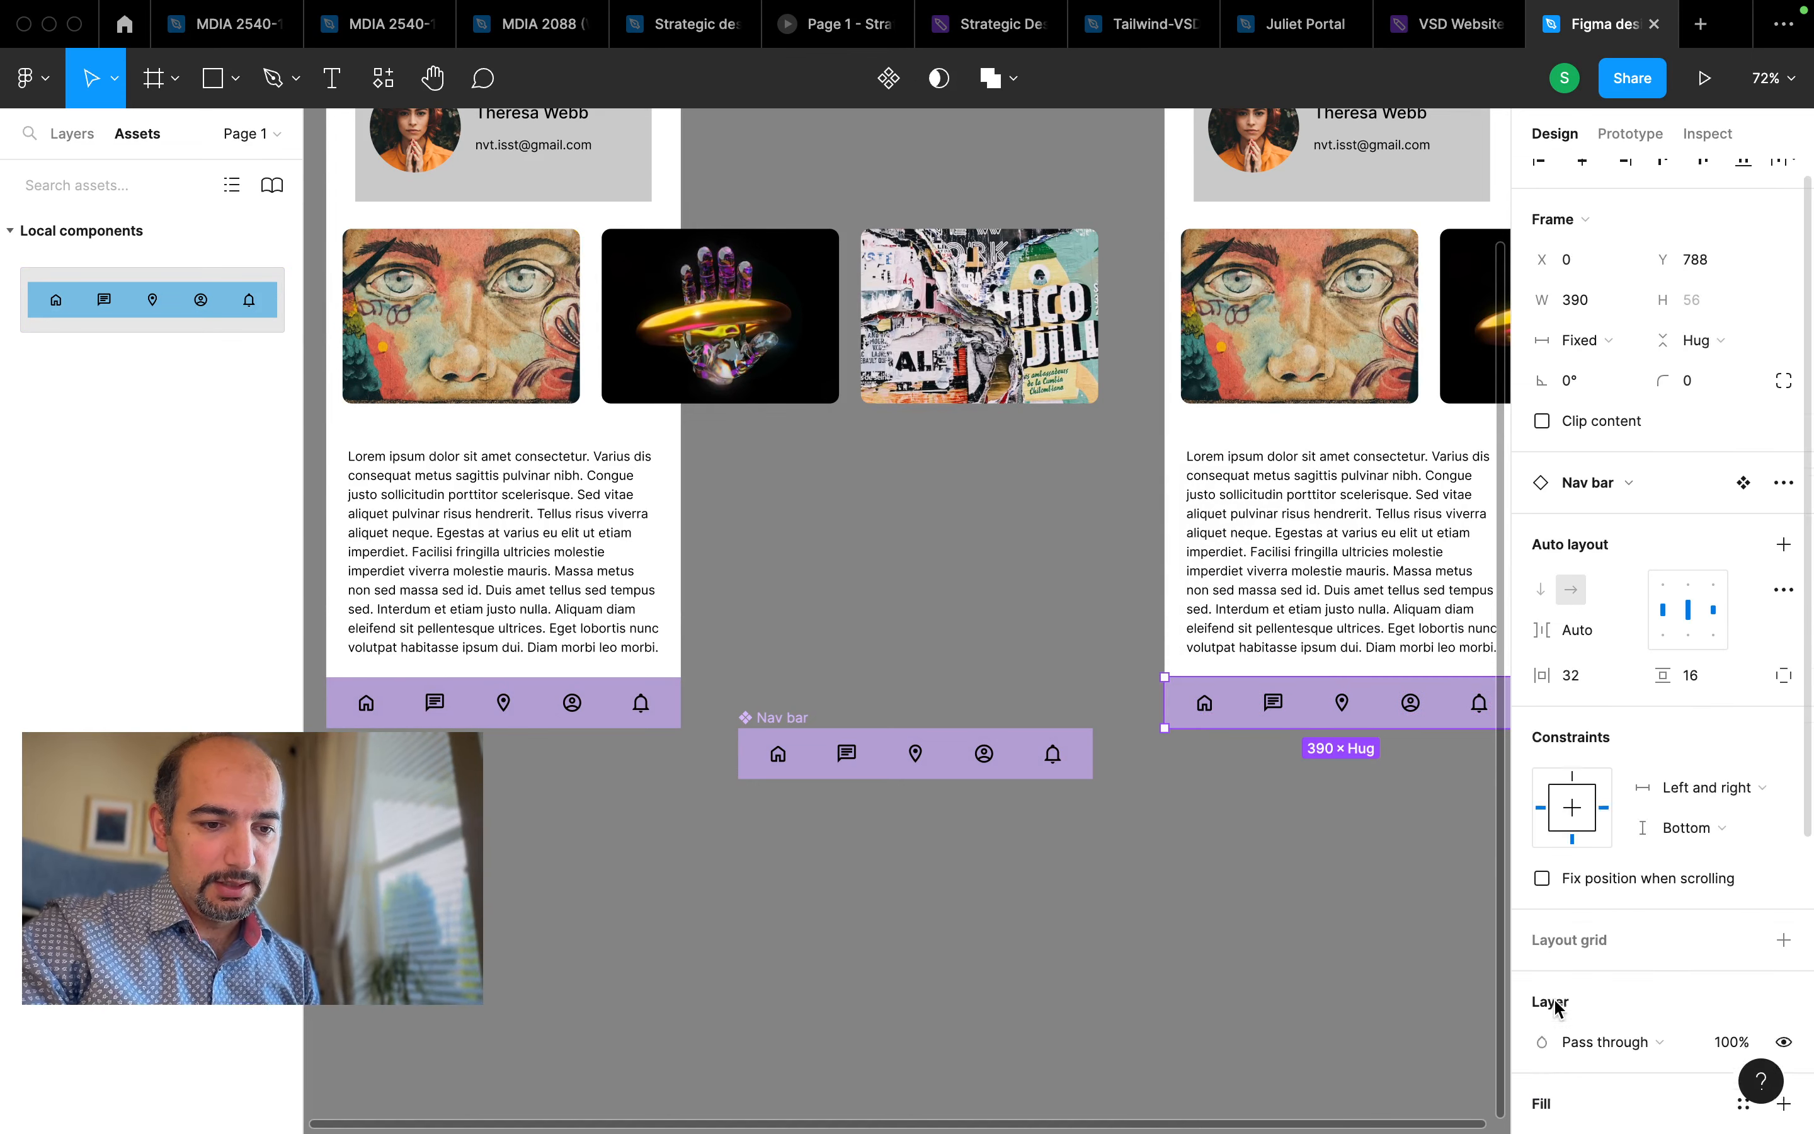
click(1542, 712)
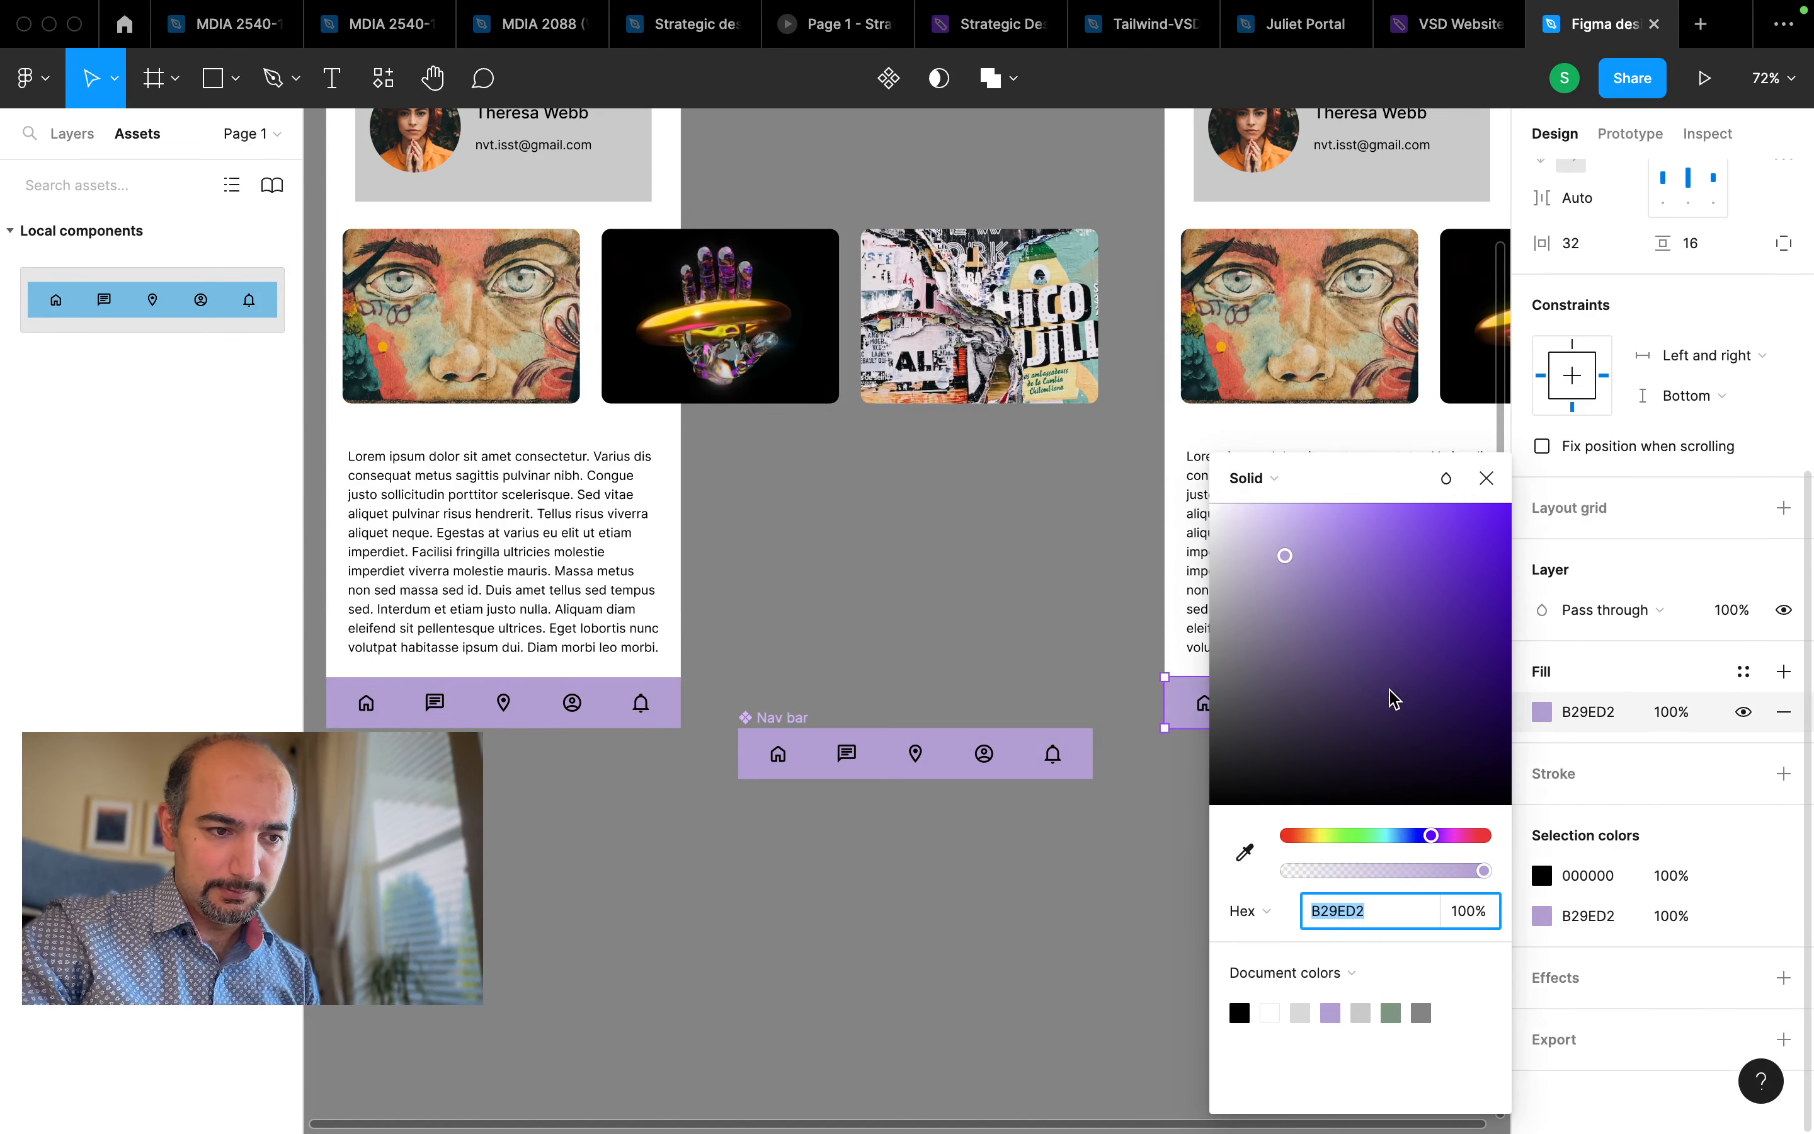
click(1407, 834)
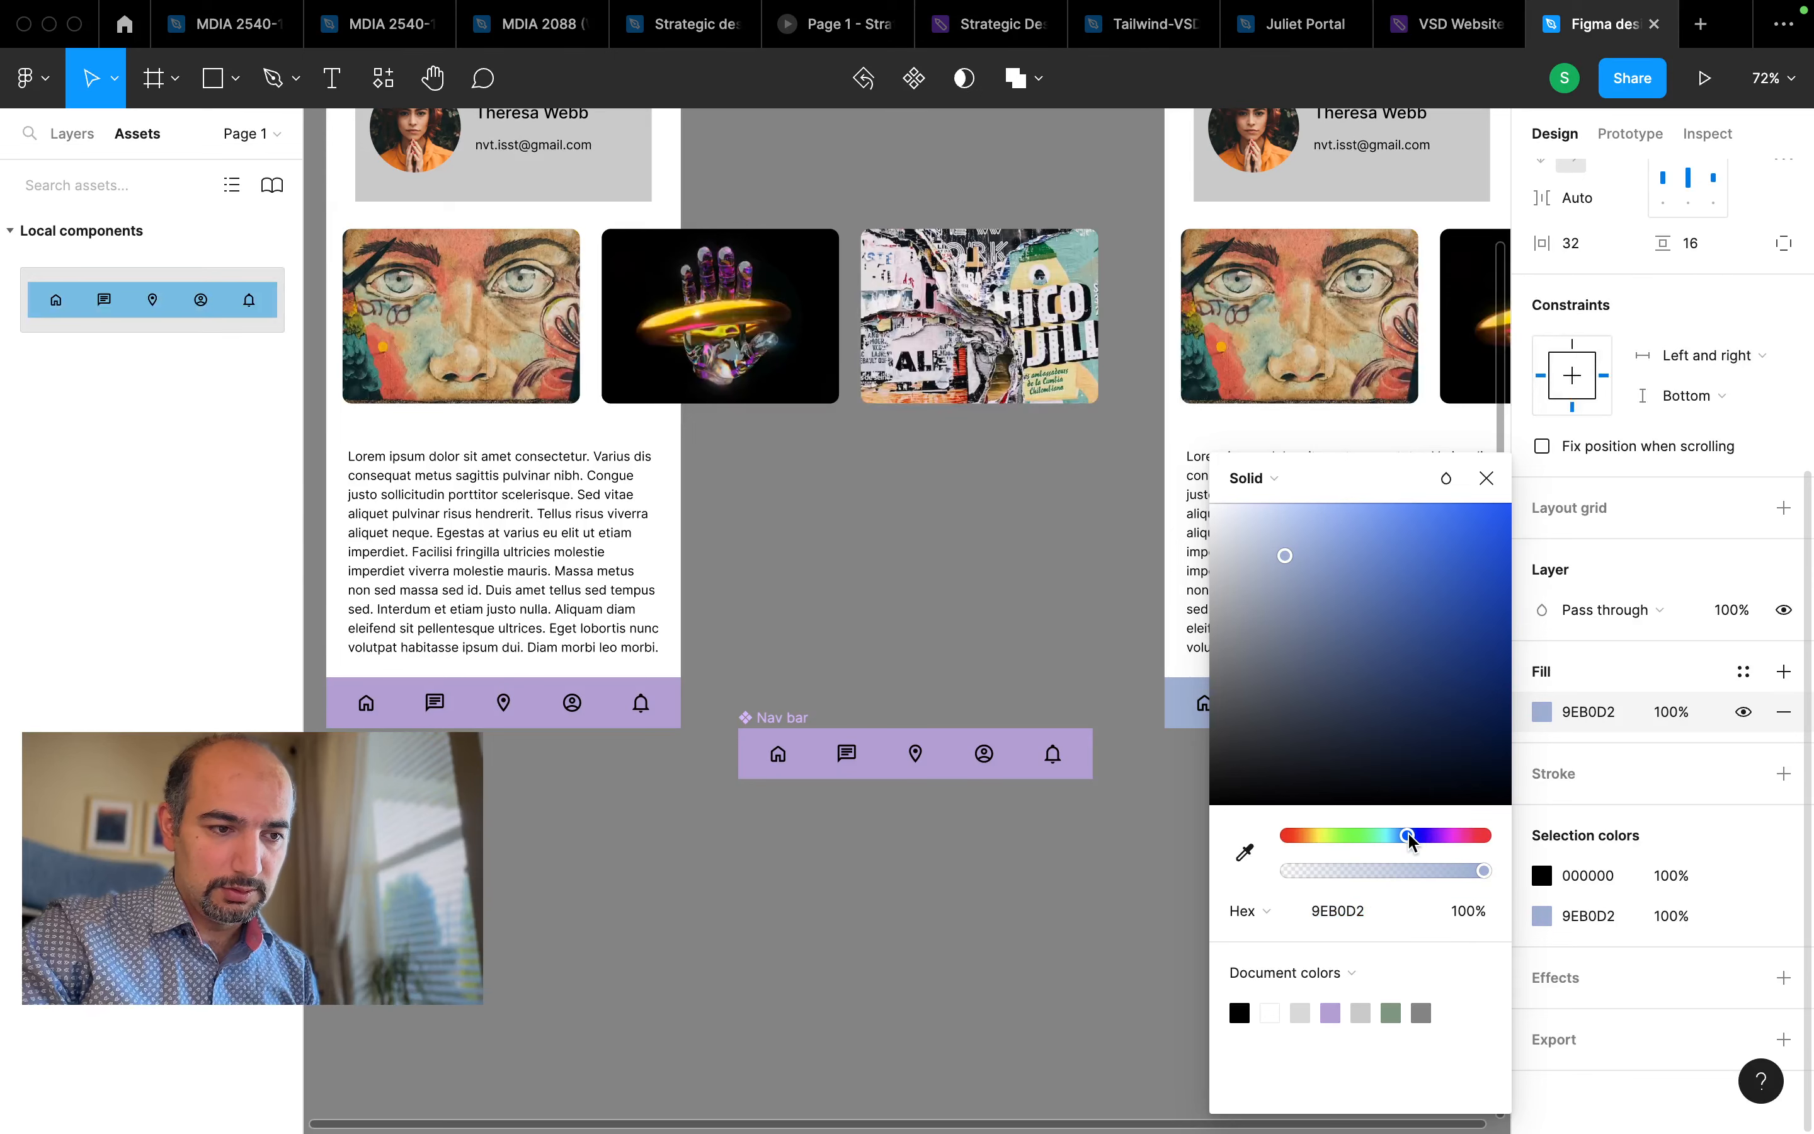
scroll(1145, 720, right, 5)
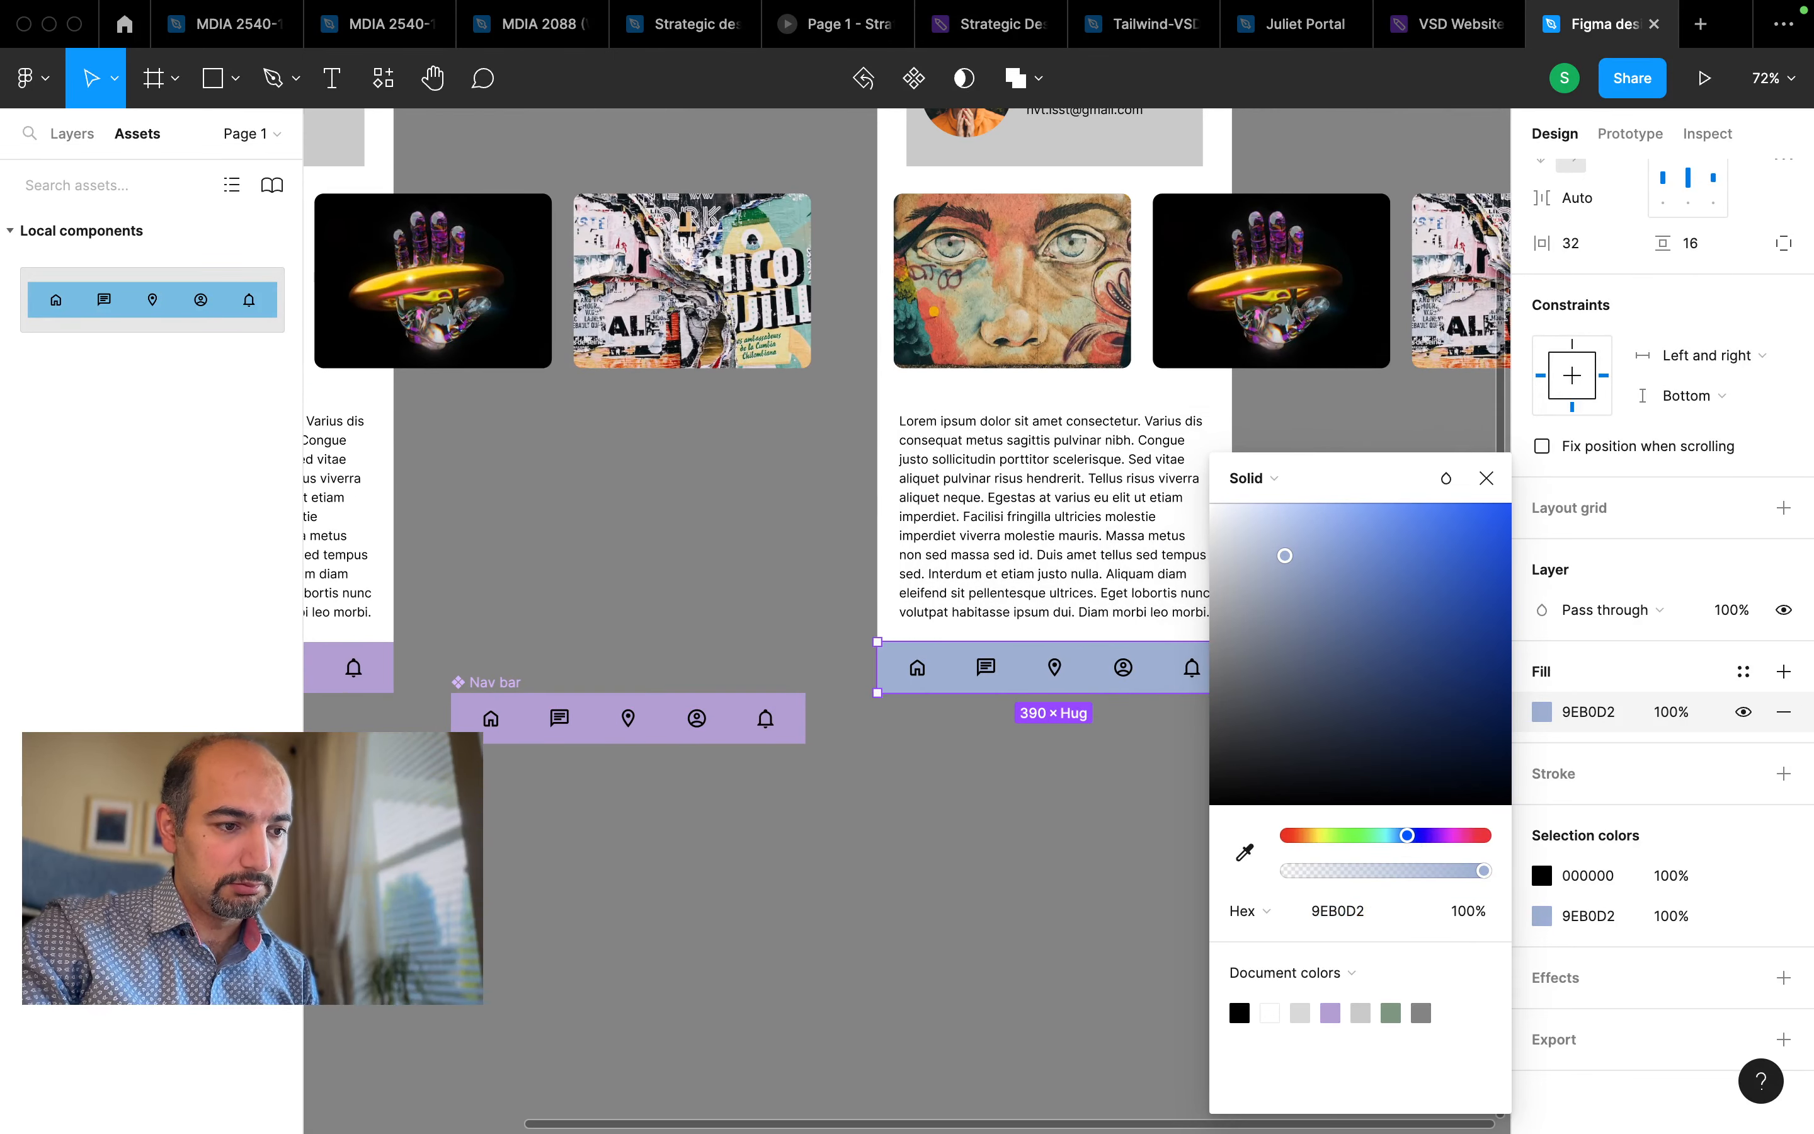
click(649, 806)
Change the Nav bar main component's fill to the pink D29EBA and compare the Nav bar instances on both pages
scroll(650, 807, left, 4)
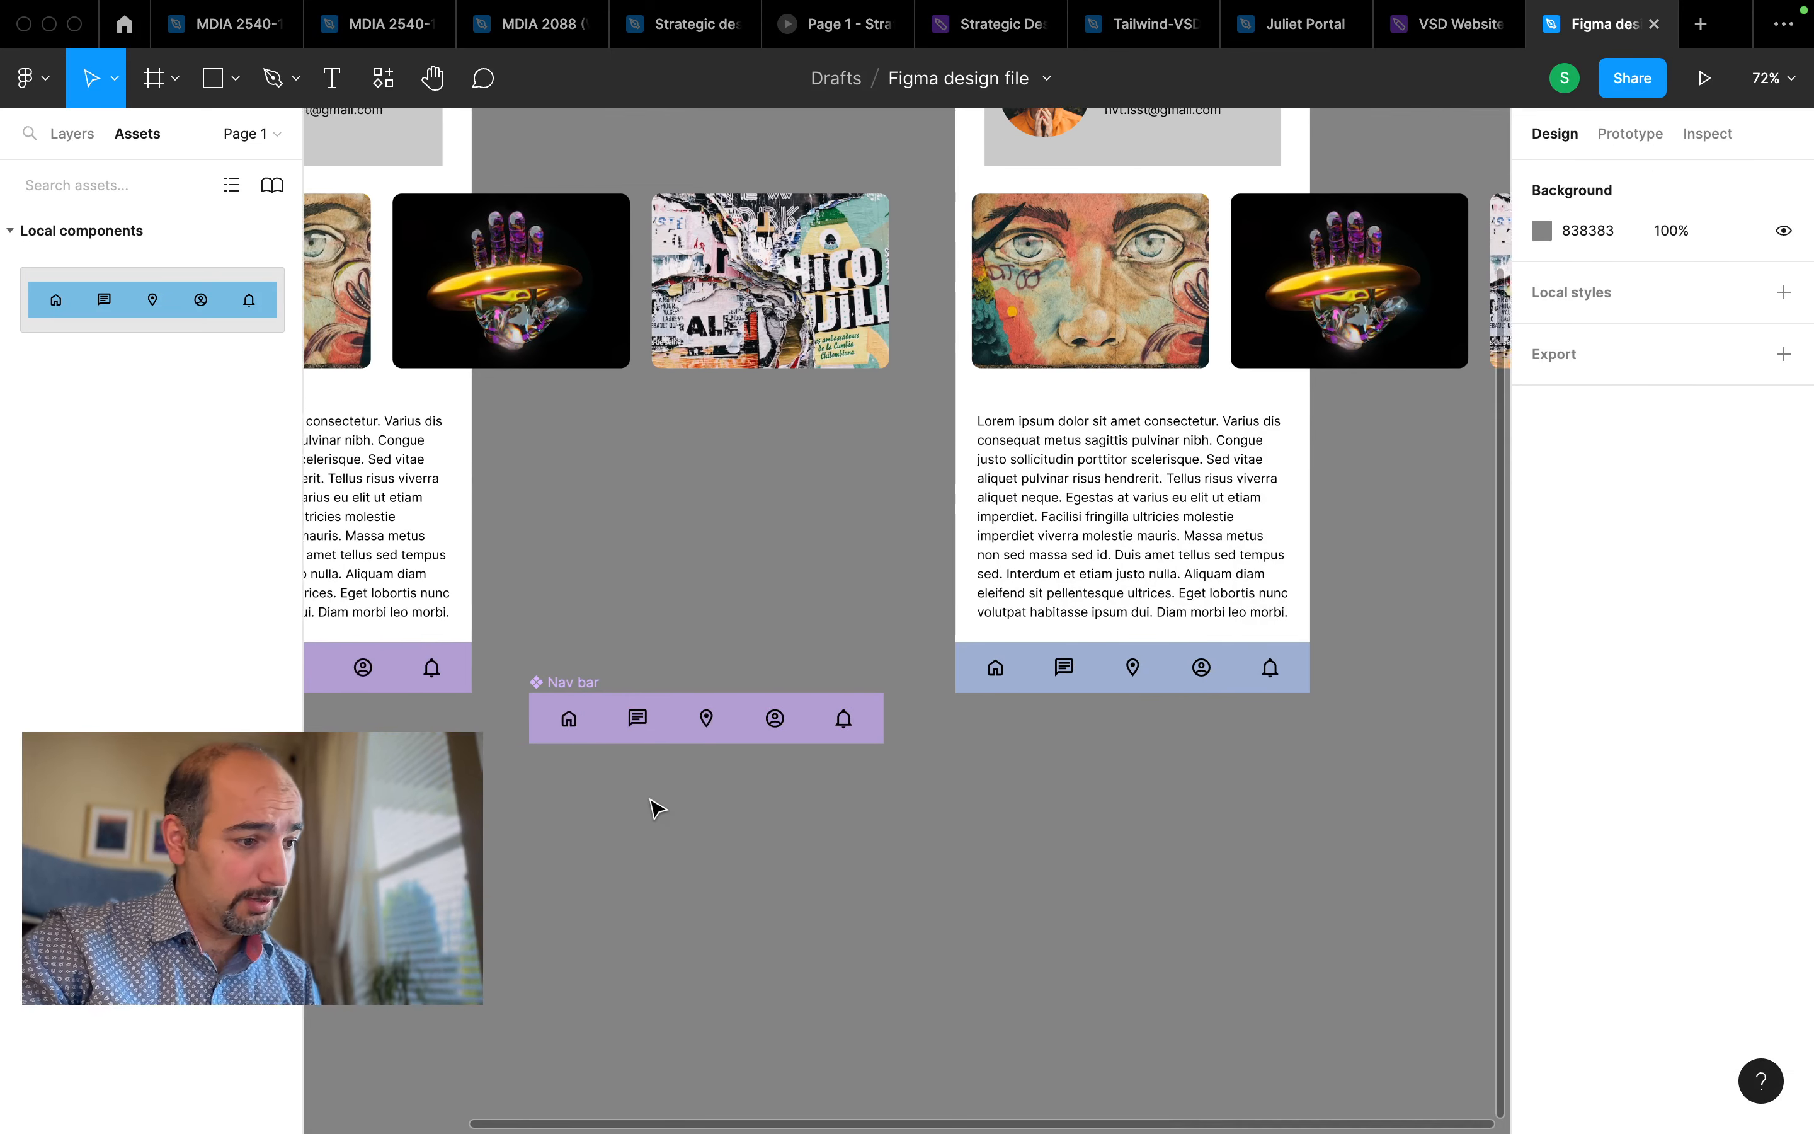
scroll(657, 808, left, 3)
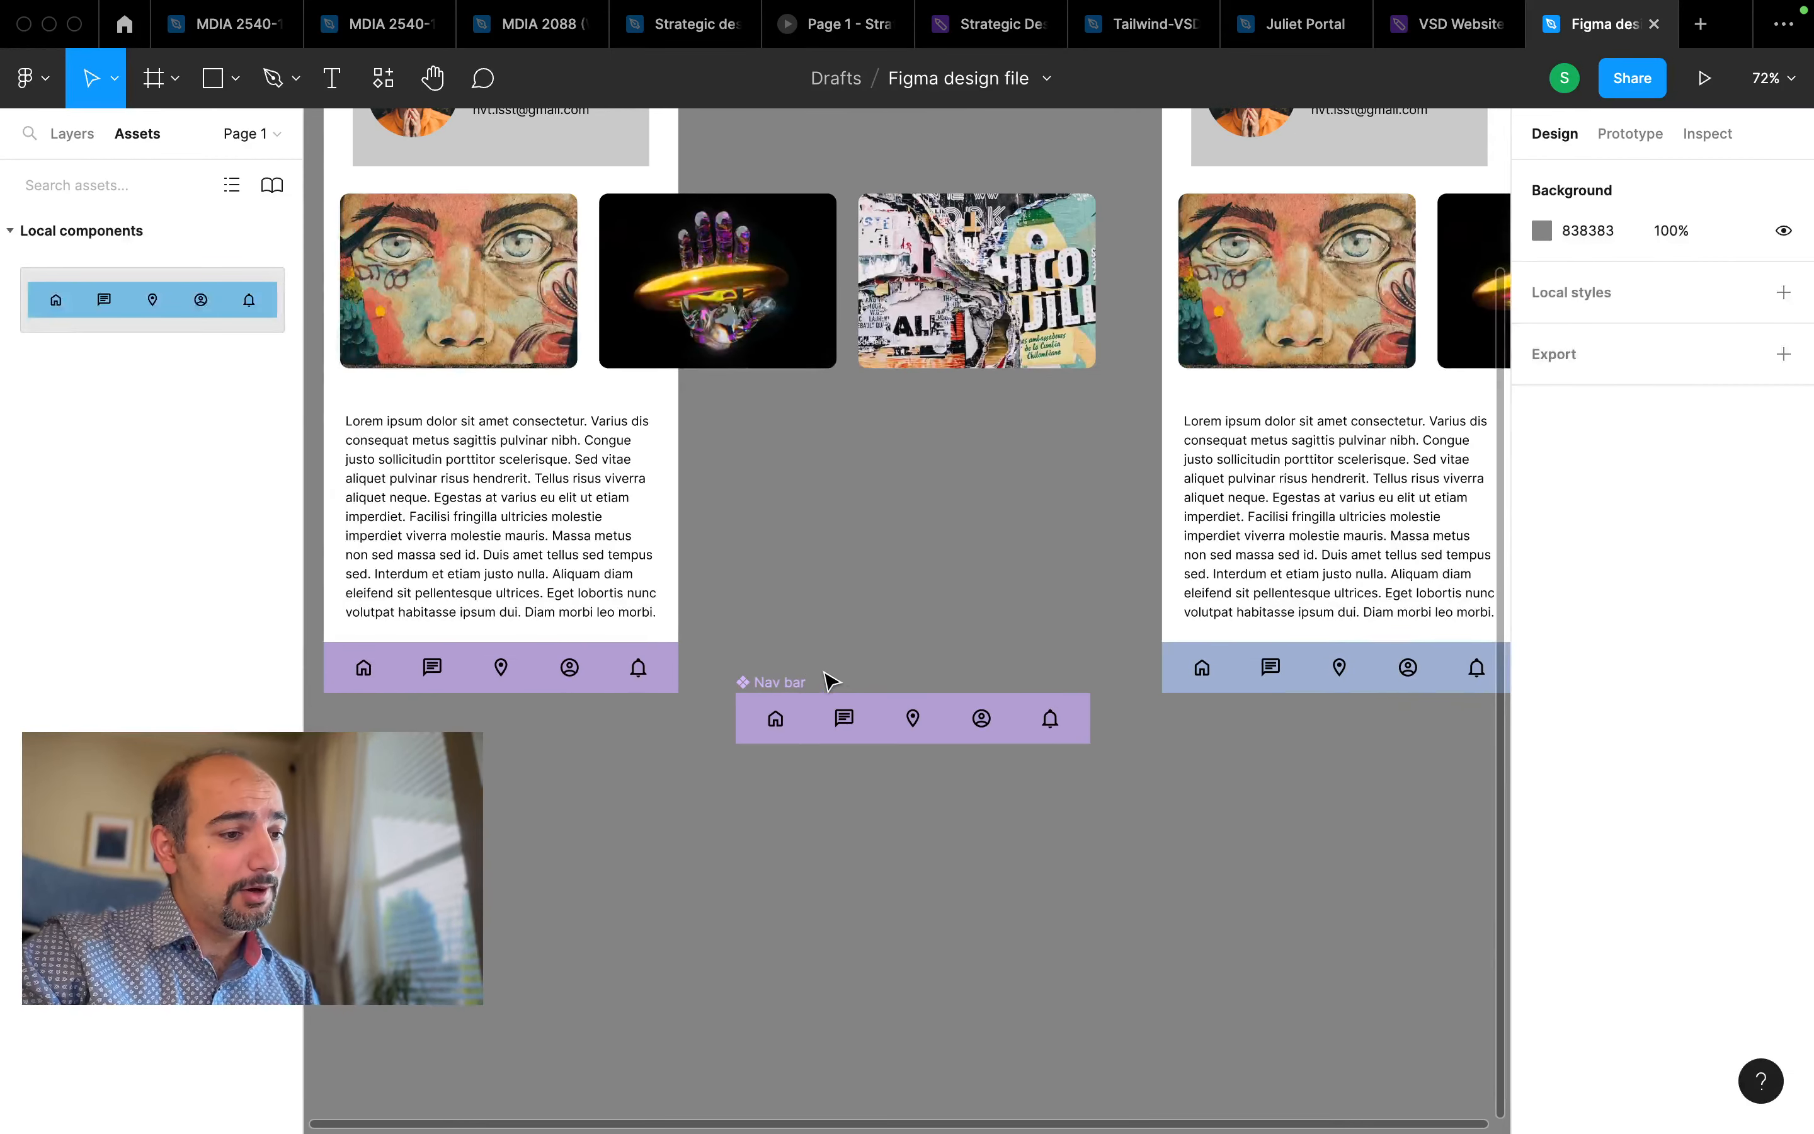
click(793, 684)
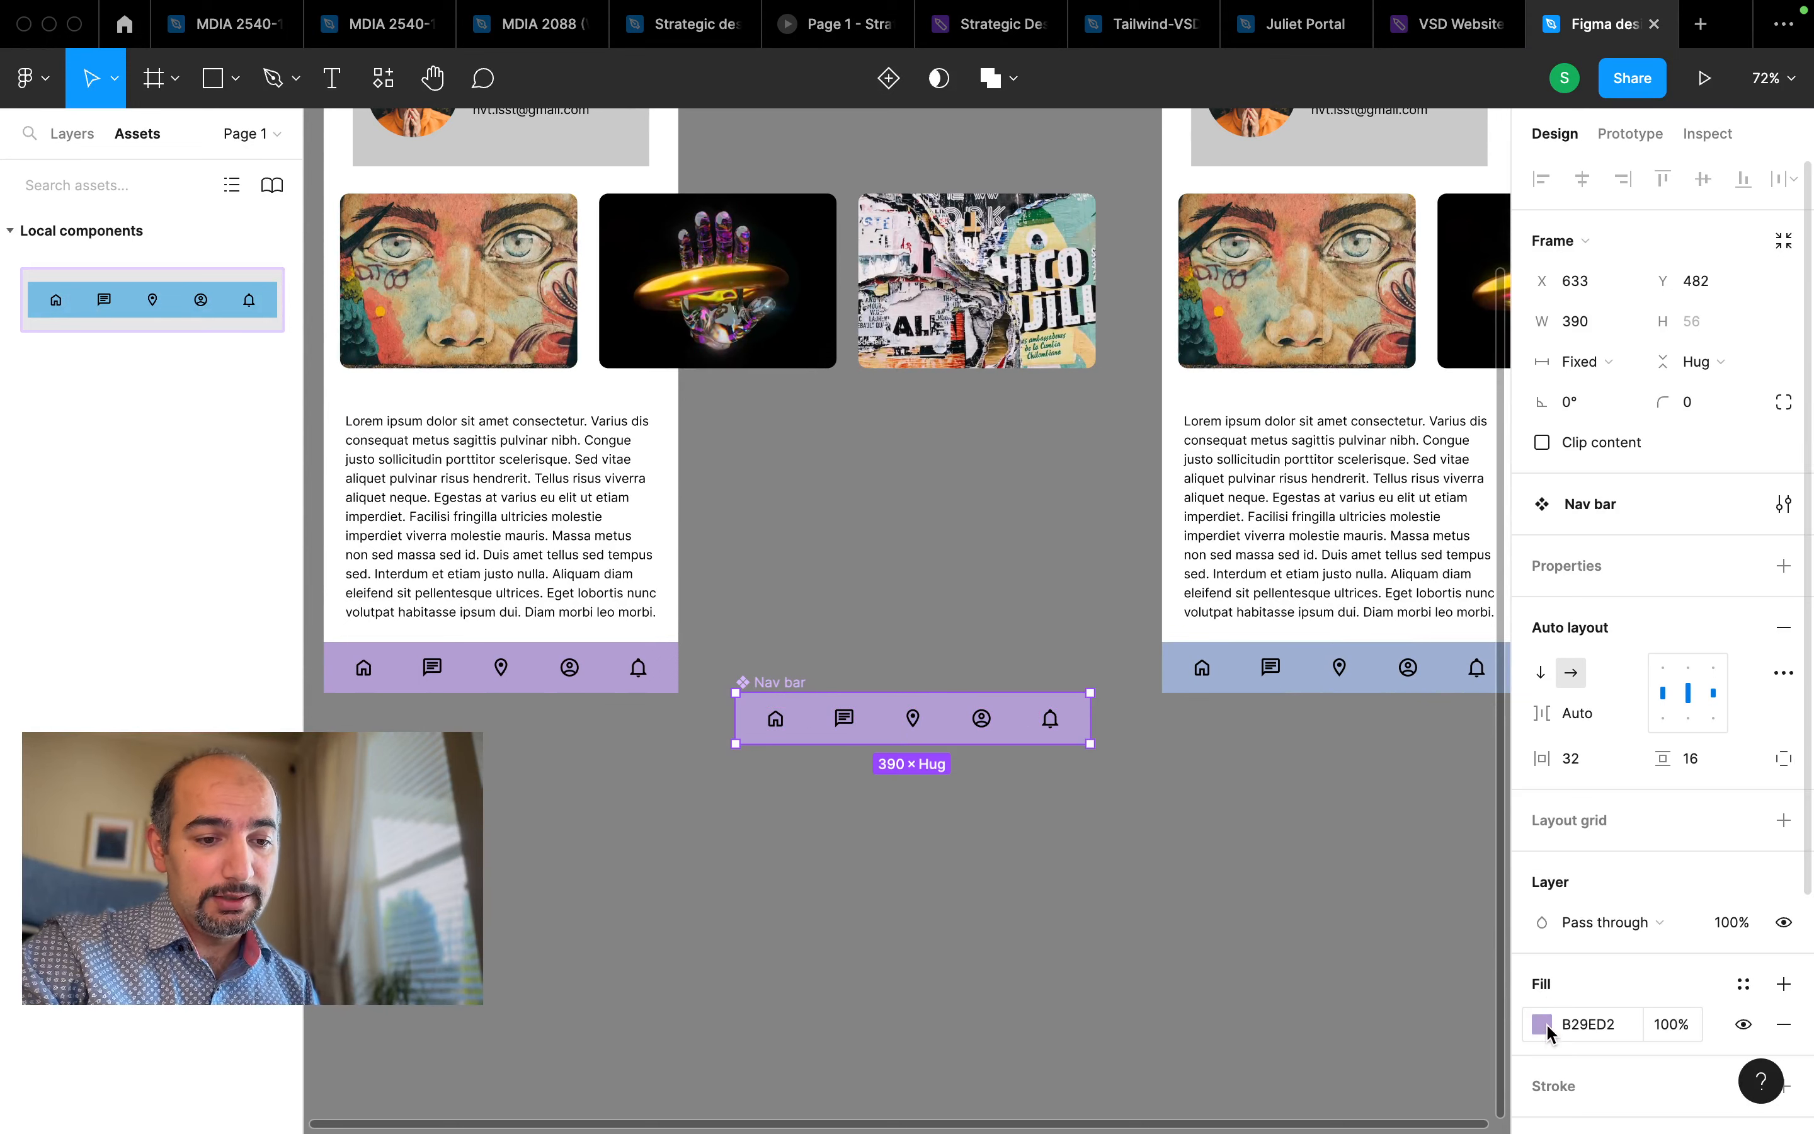
click(1541, 1023)
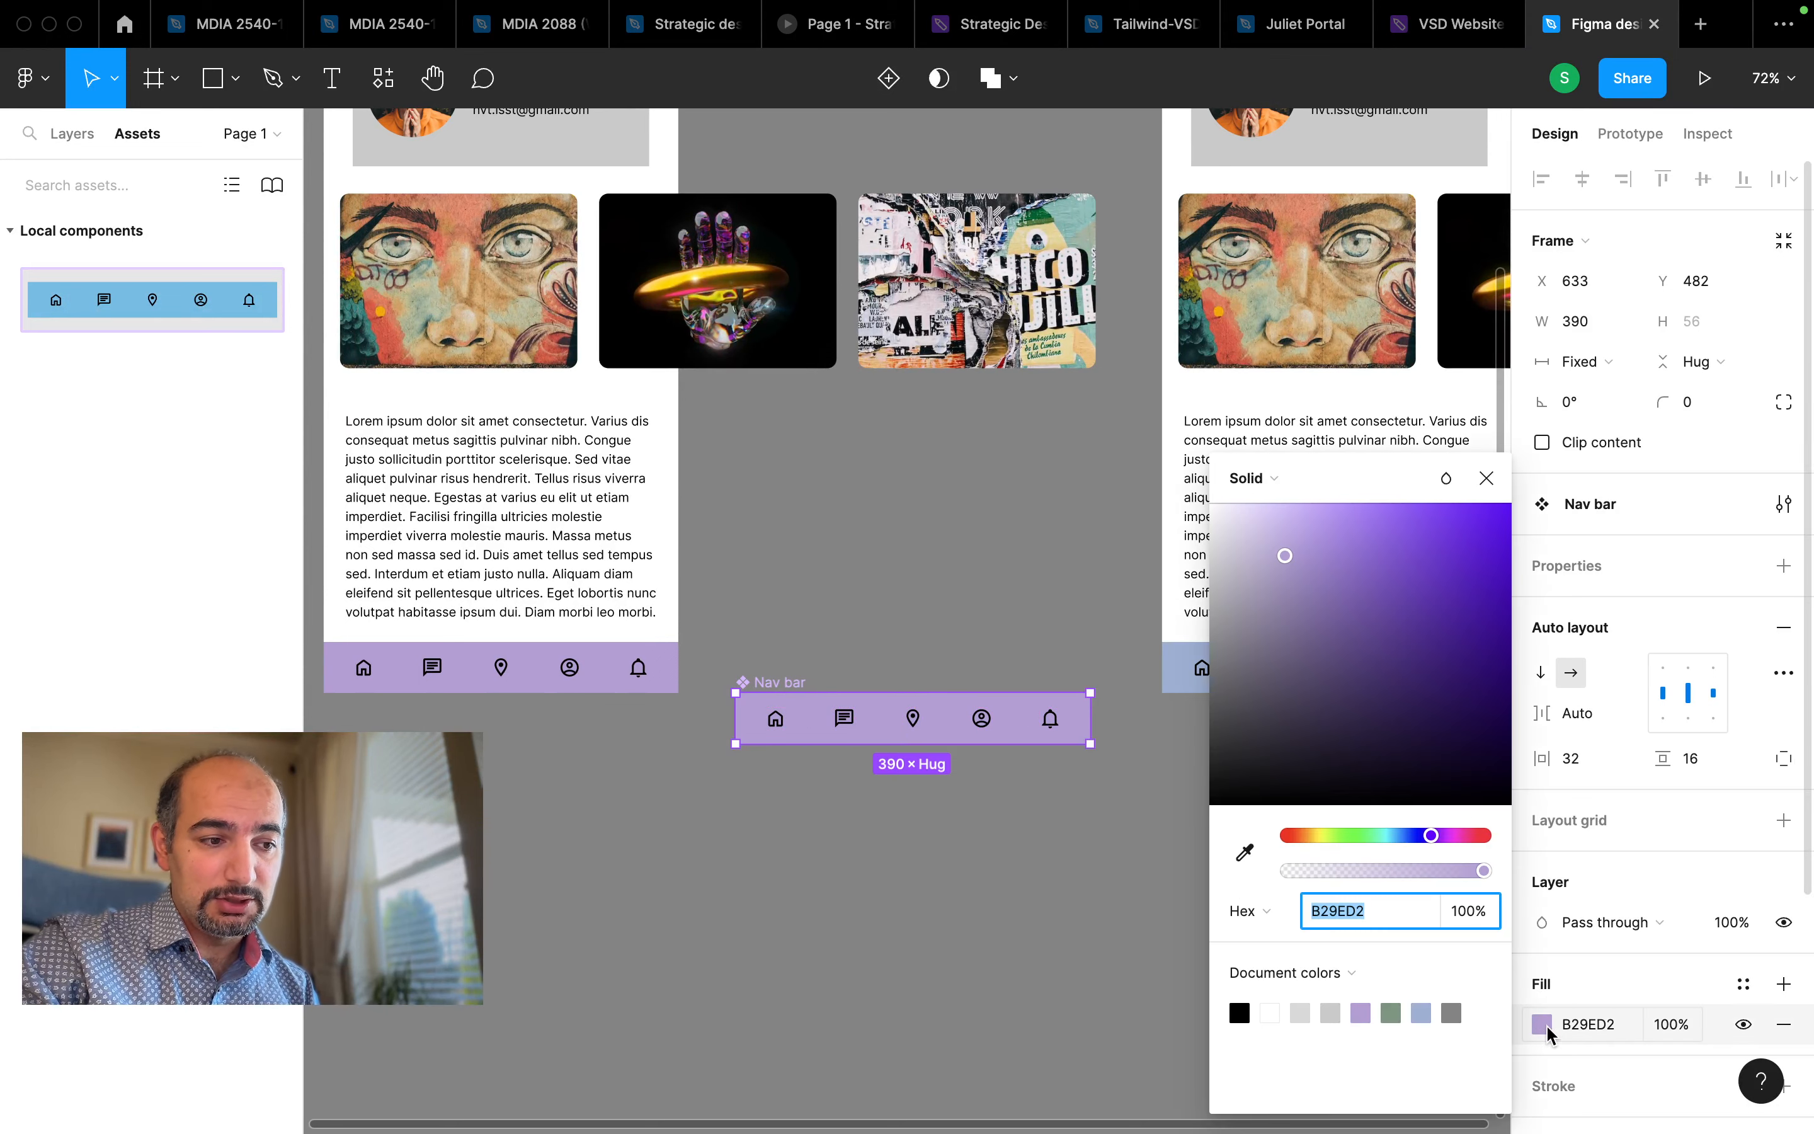
click(1467, 835)
scroll(1047, 941, right, 4)
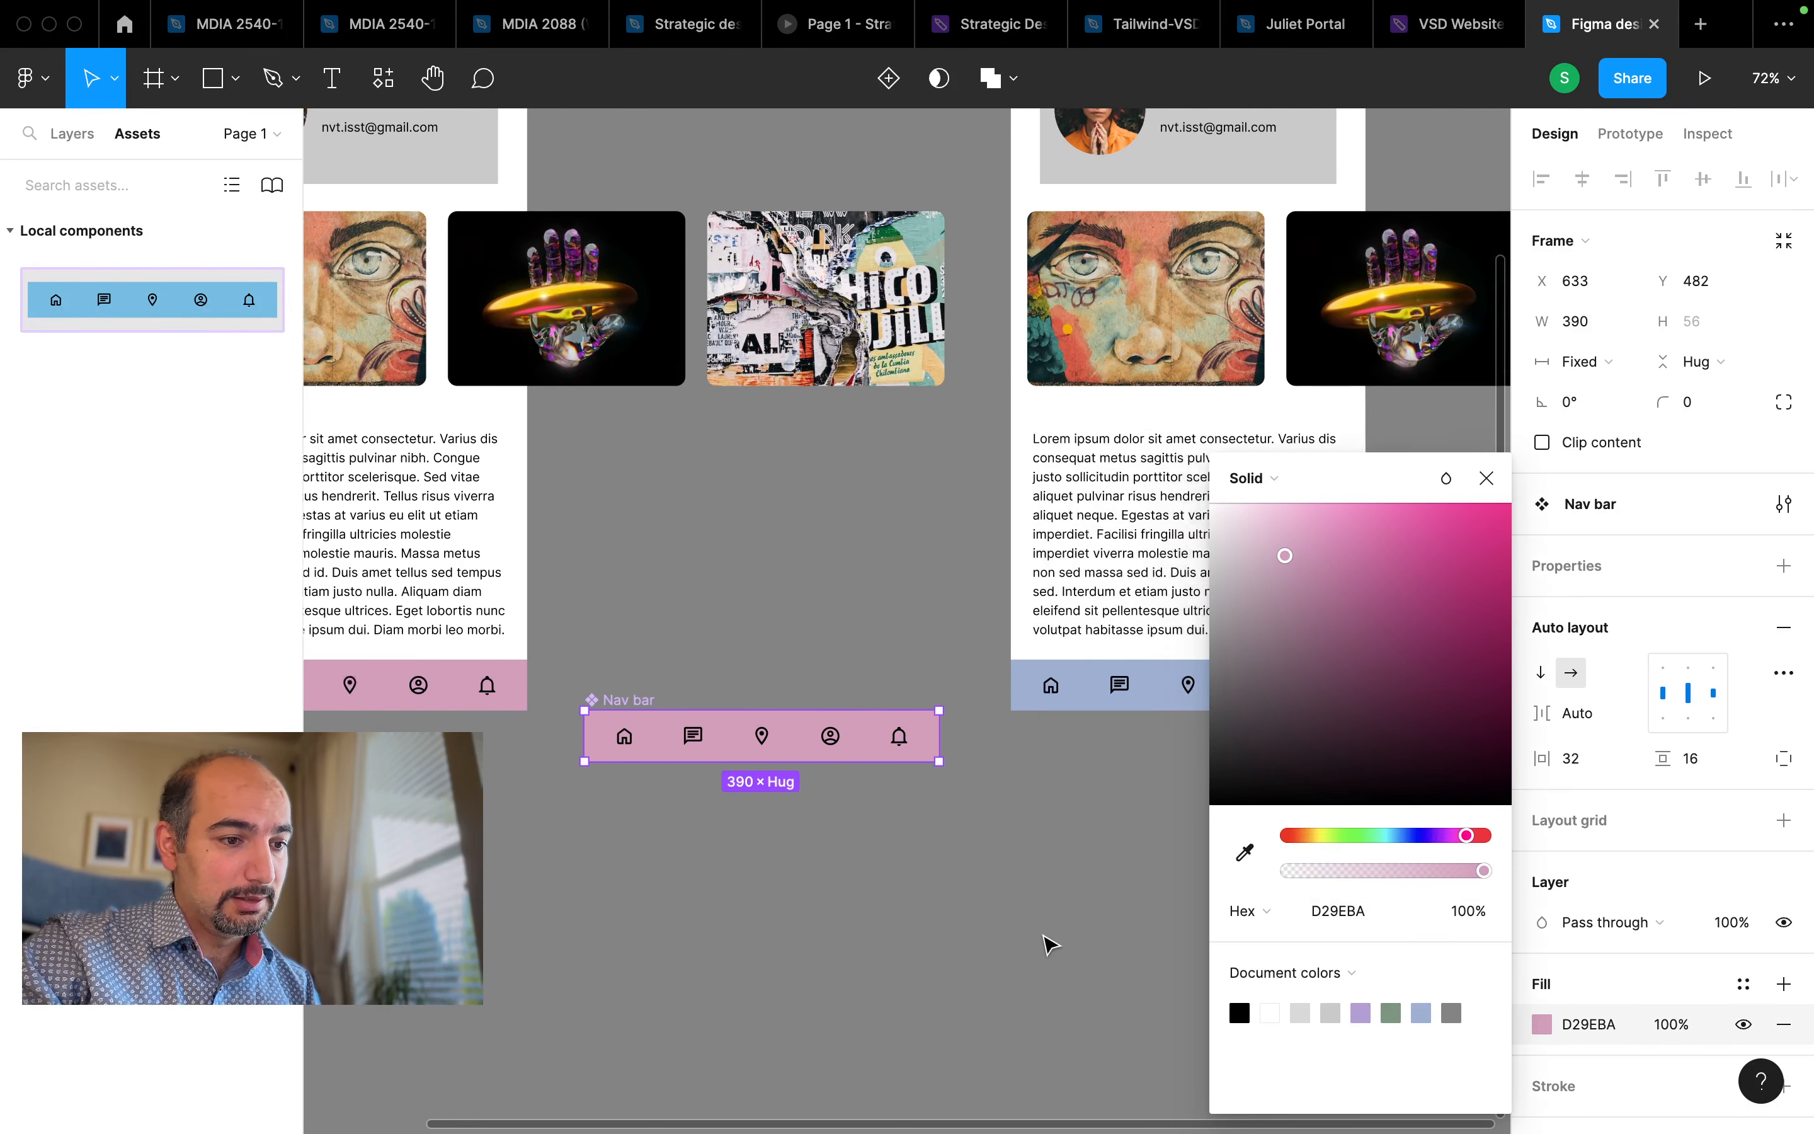
scroll(1049, 943, right, 2)
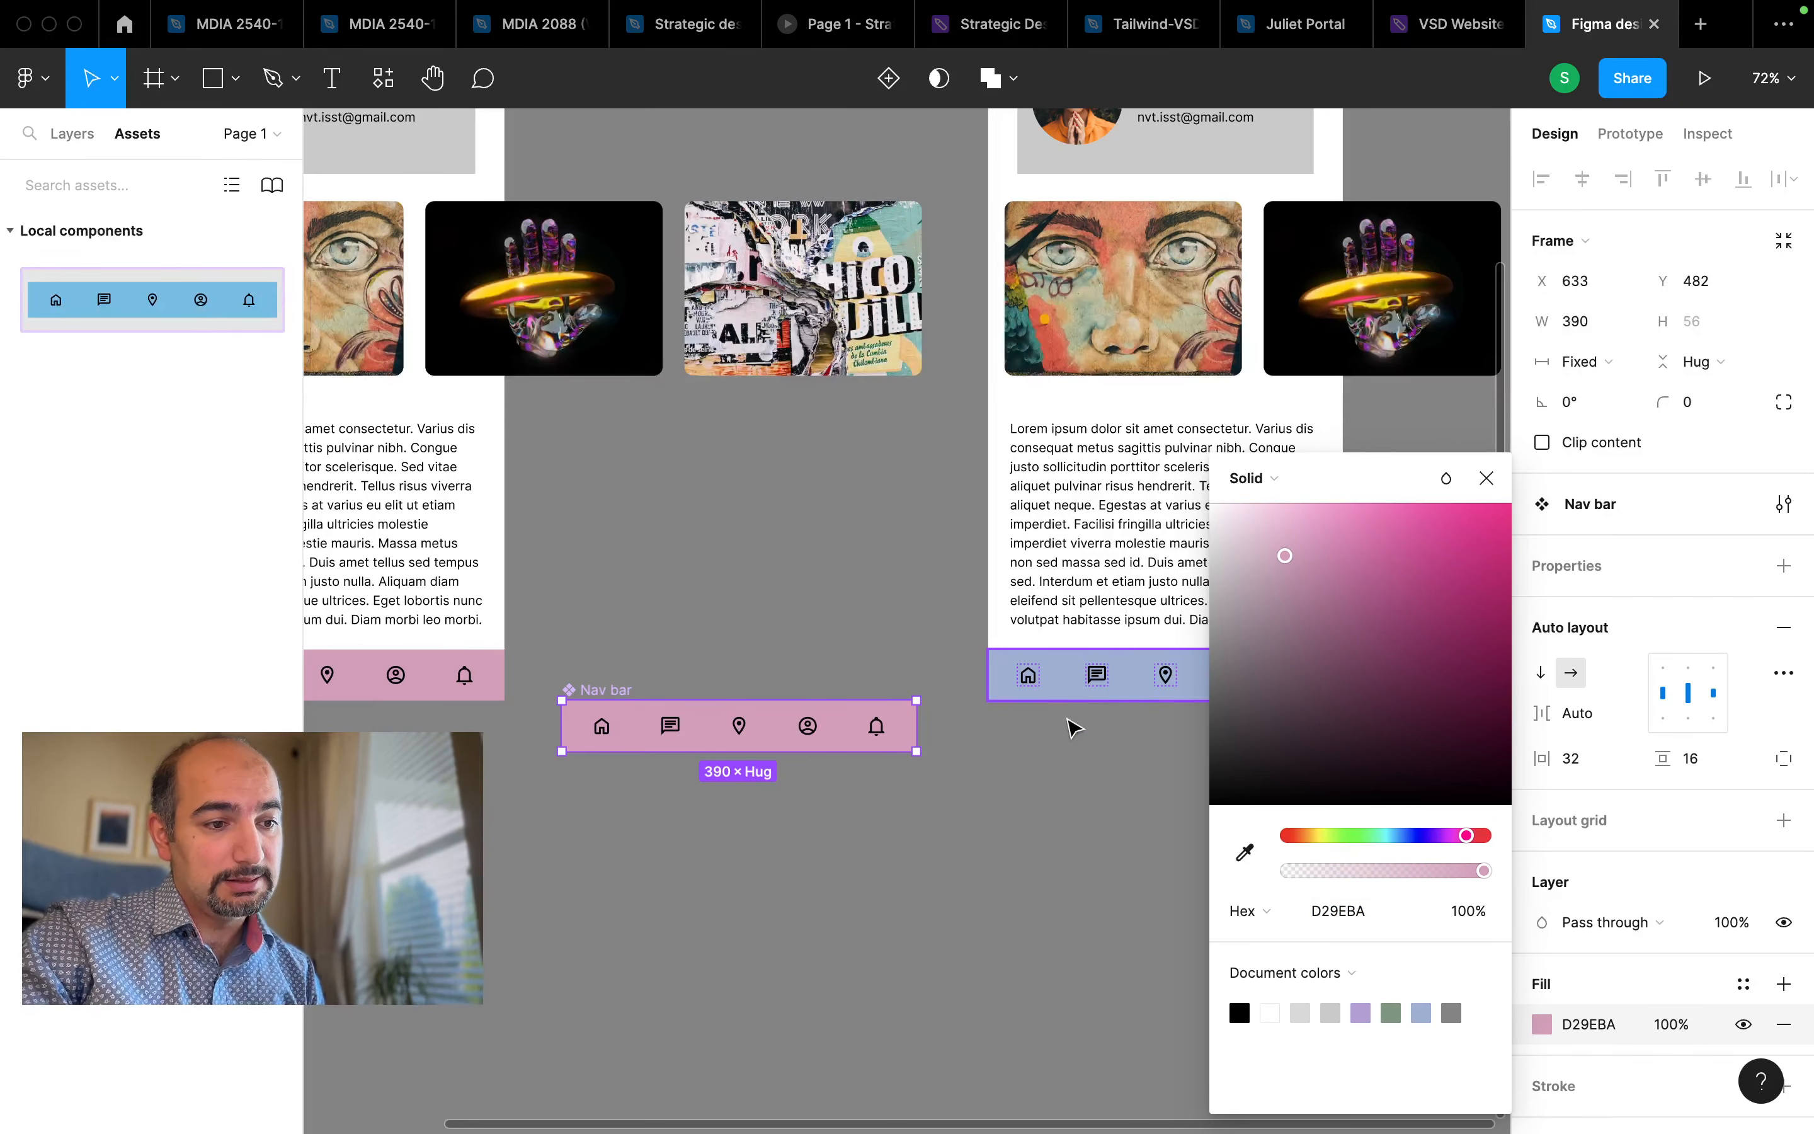
click(1064, 782)
Reset all changes on the duplicated Home Page's Nav bar instance so it follows the main component again
click(1054, 700)
scroll(1057, 705, up, 2)
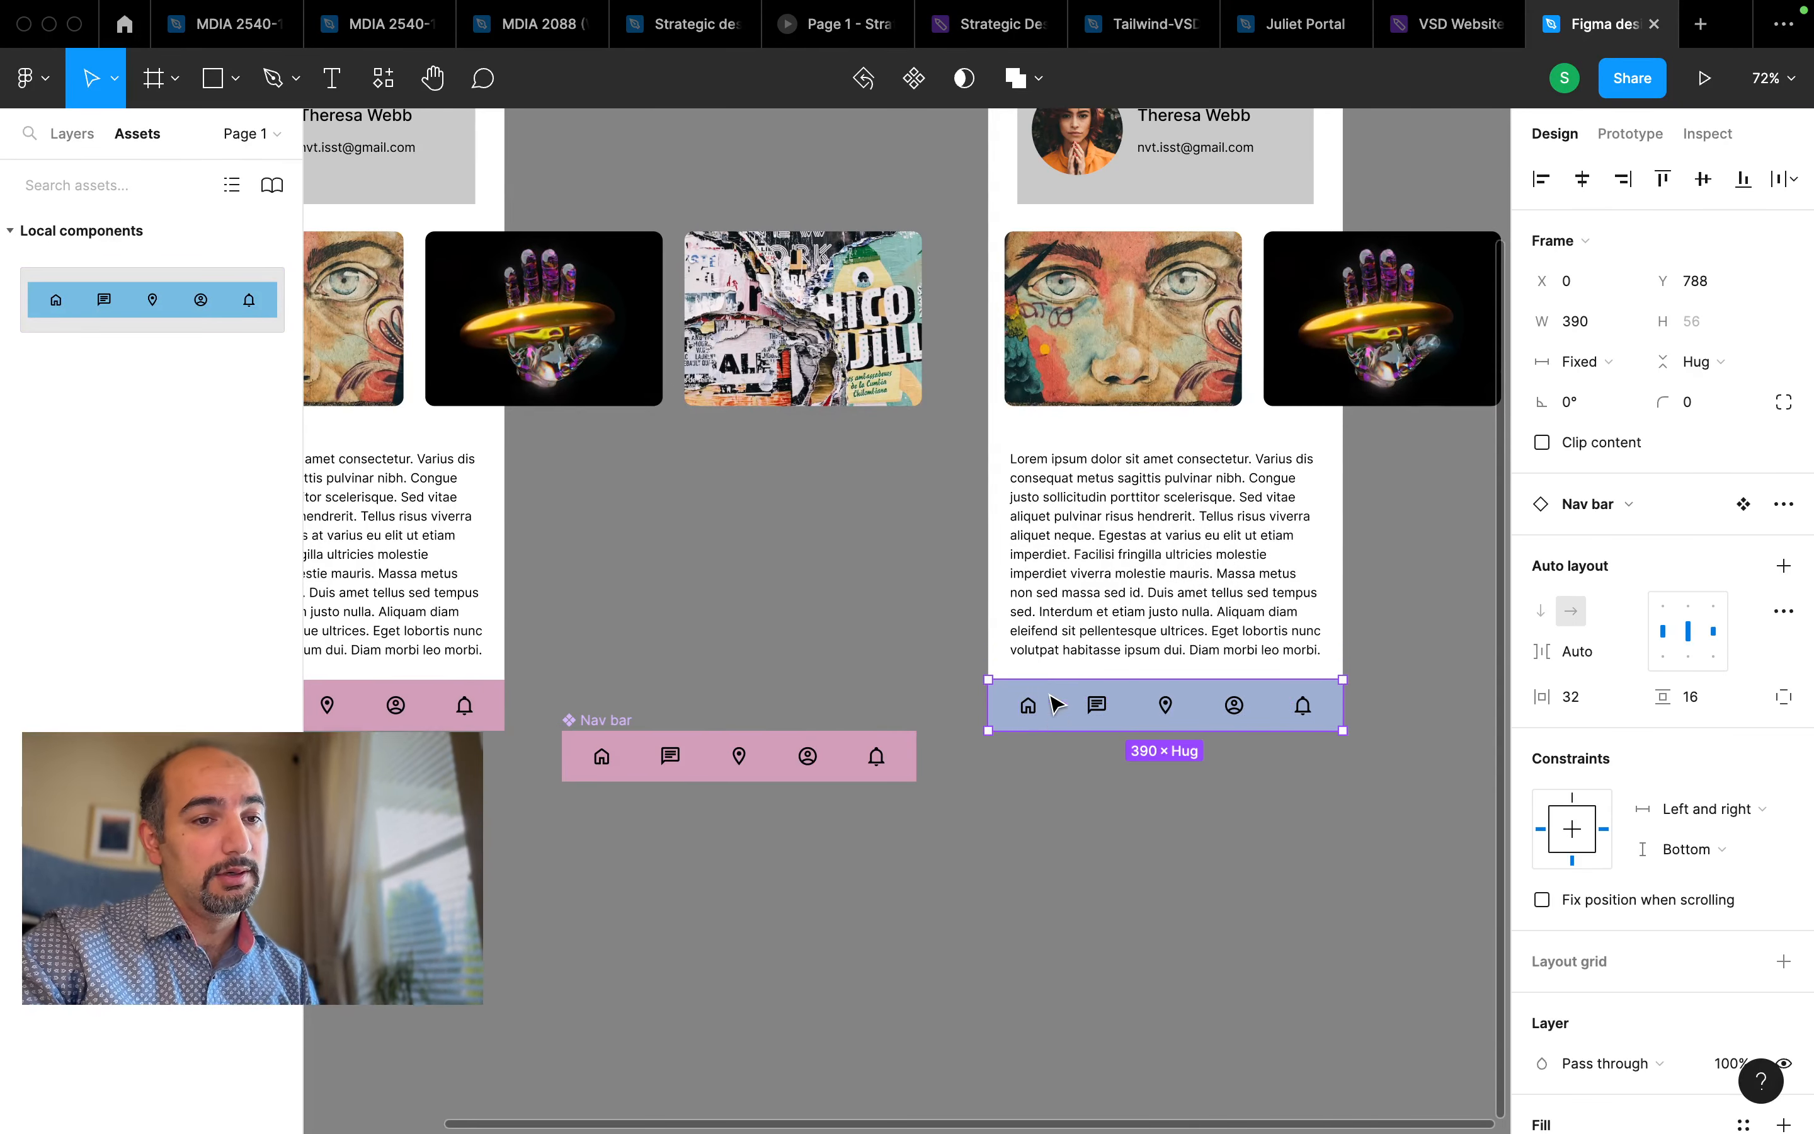
scroll(1053, 697, up, 1)
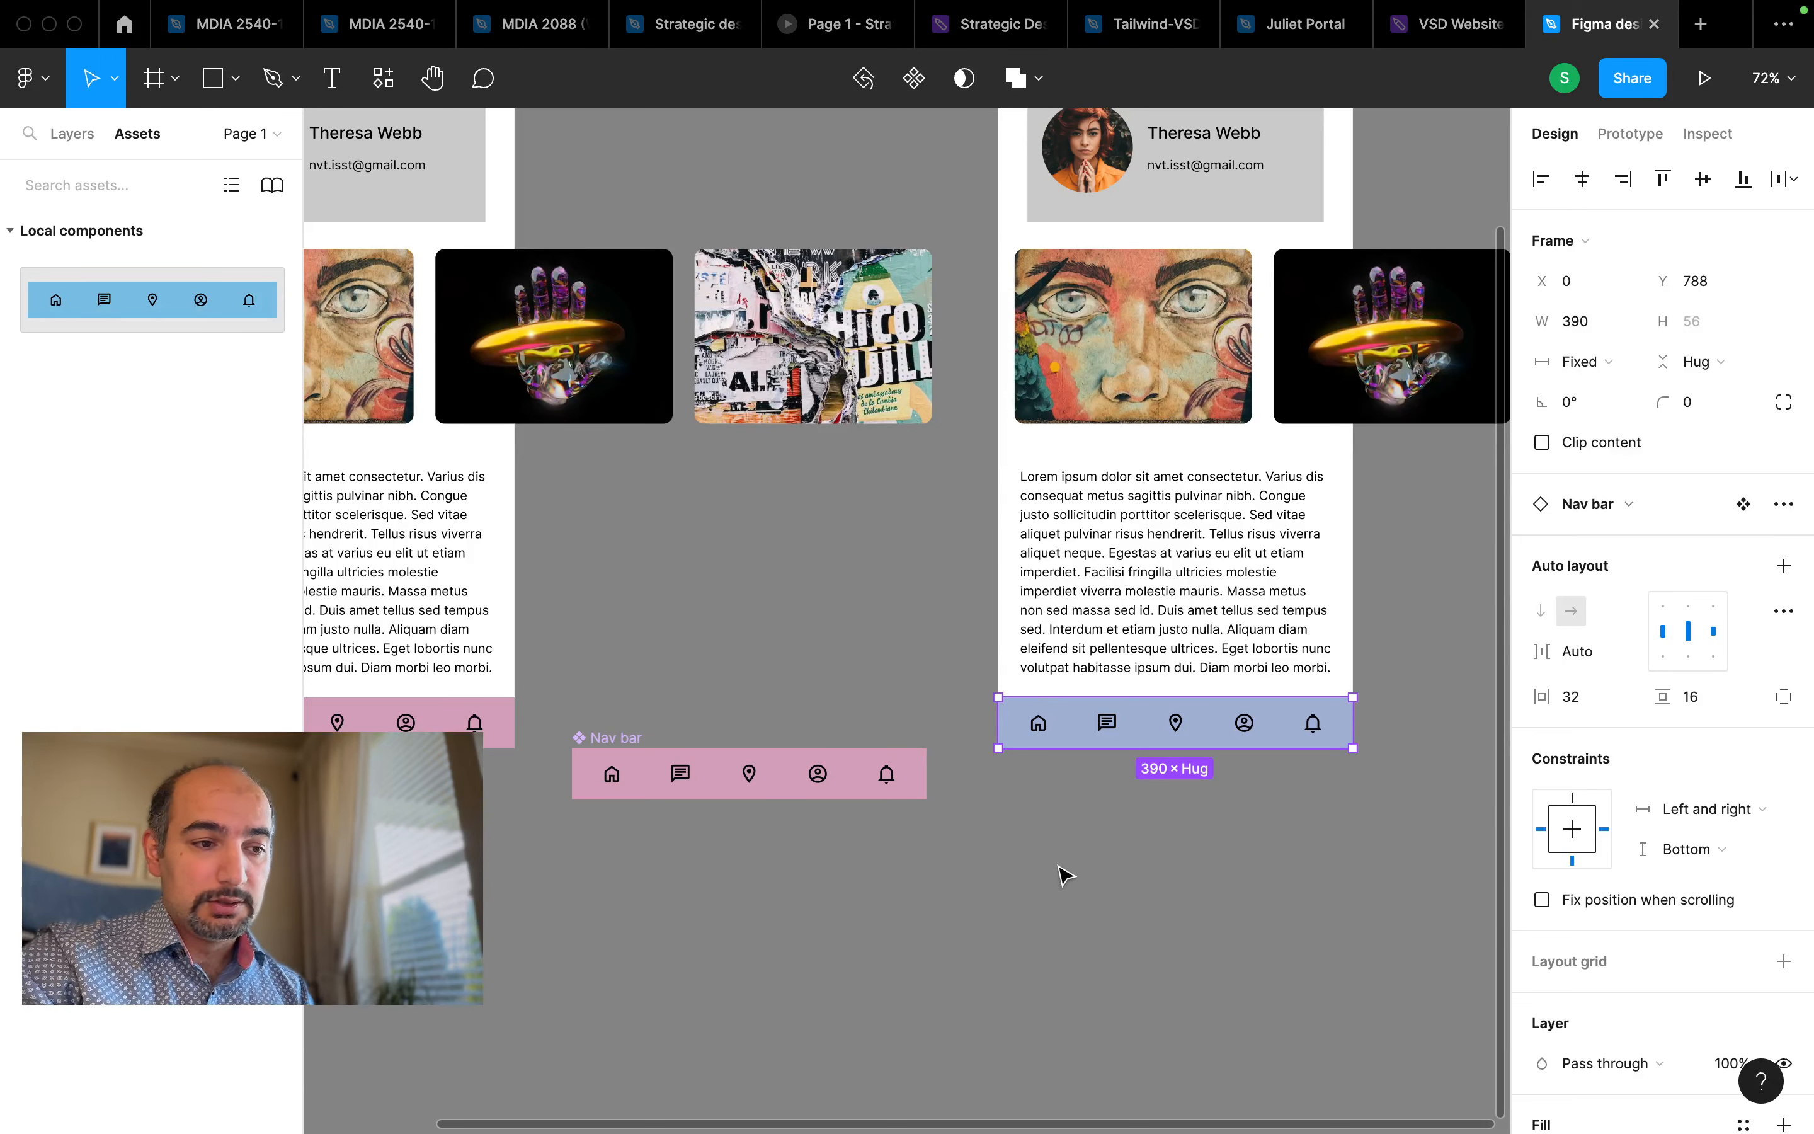
click(1783, 503)
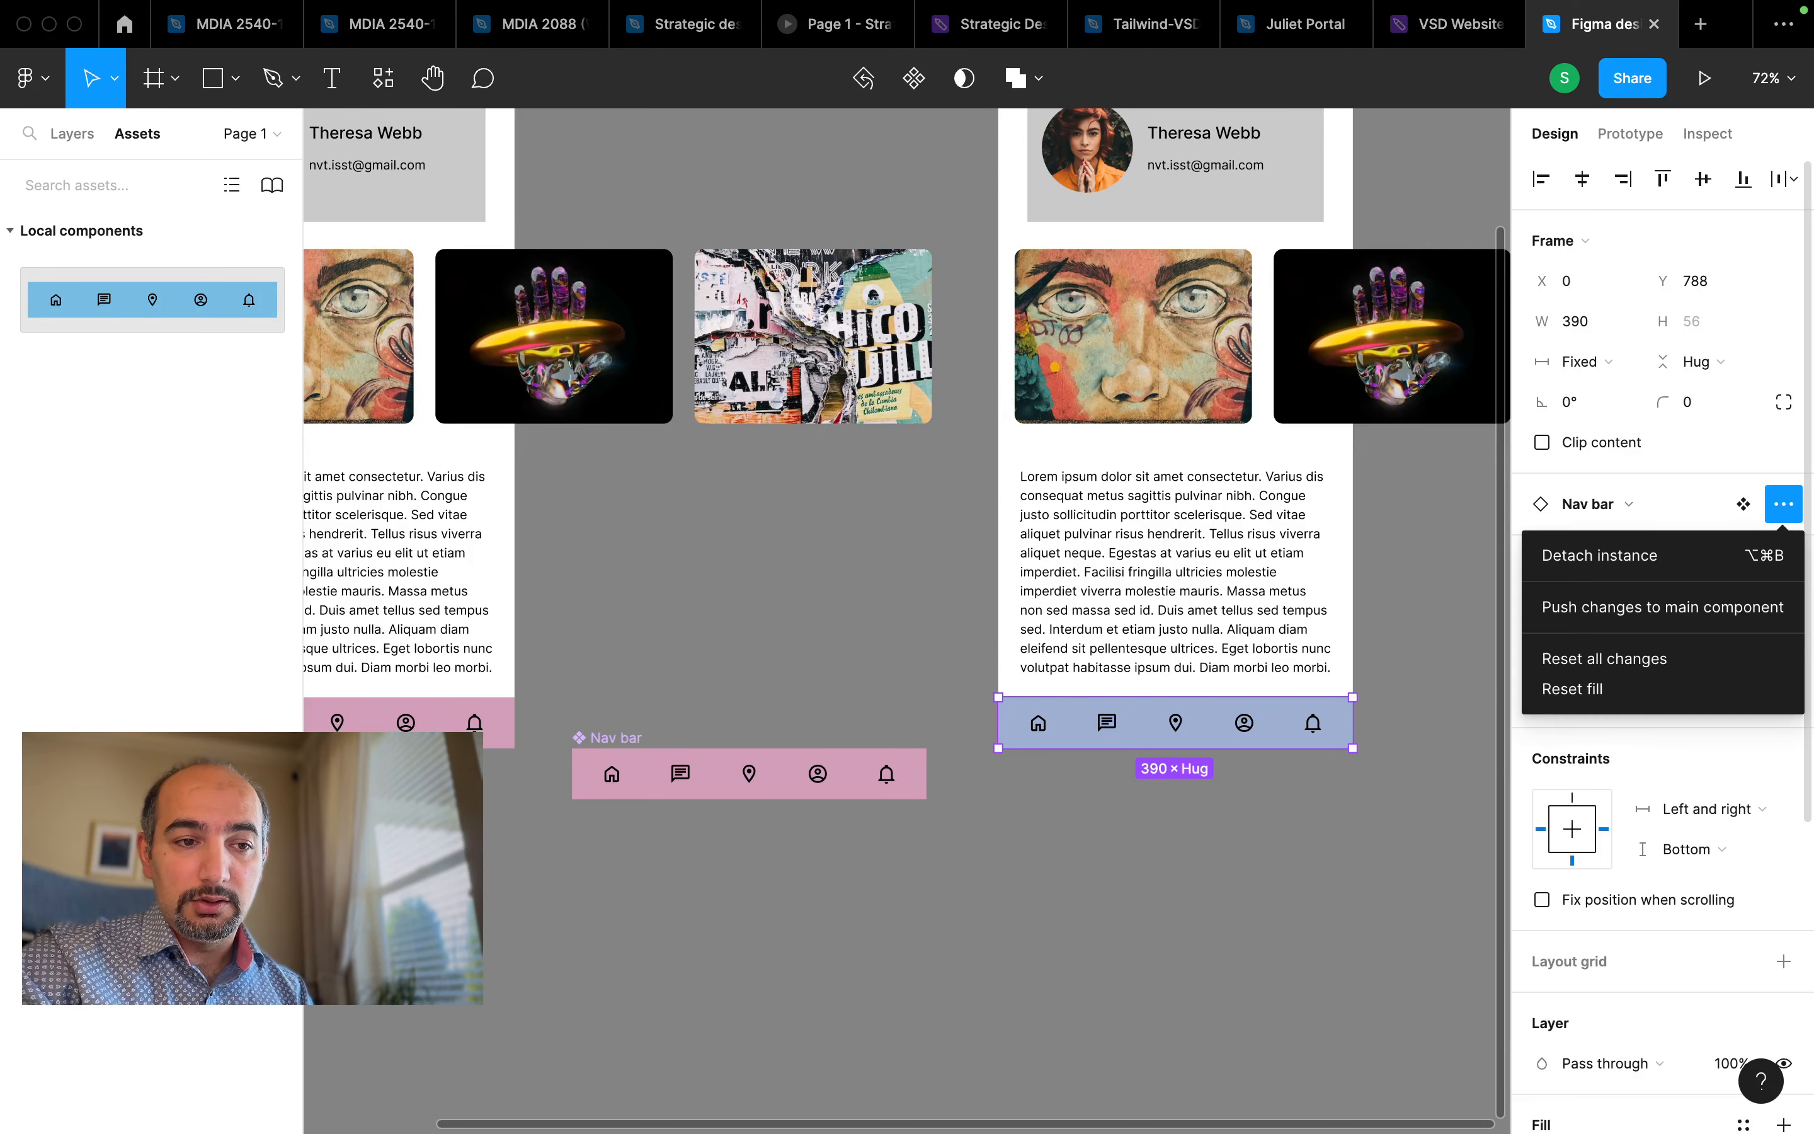
click(1300, 870)
click(1282, 720)
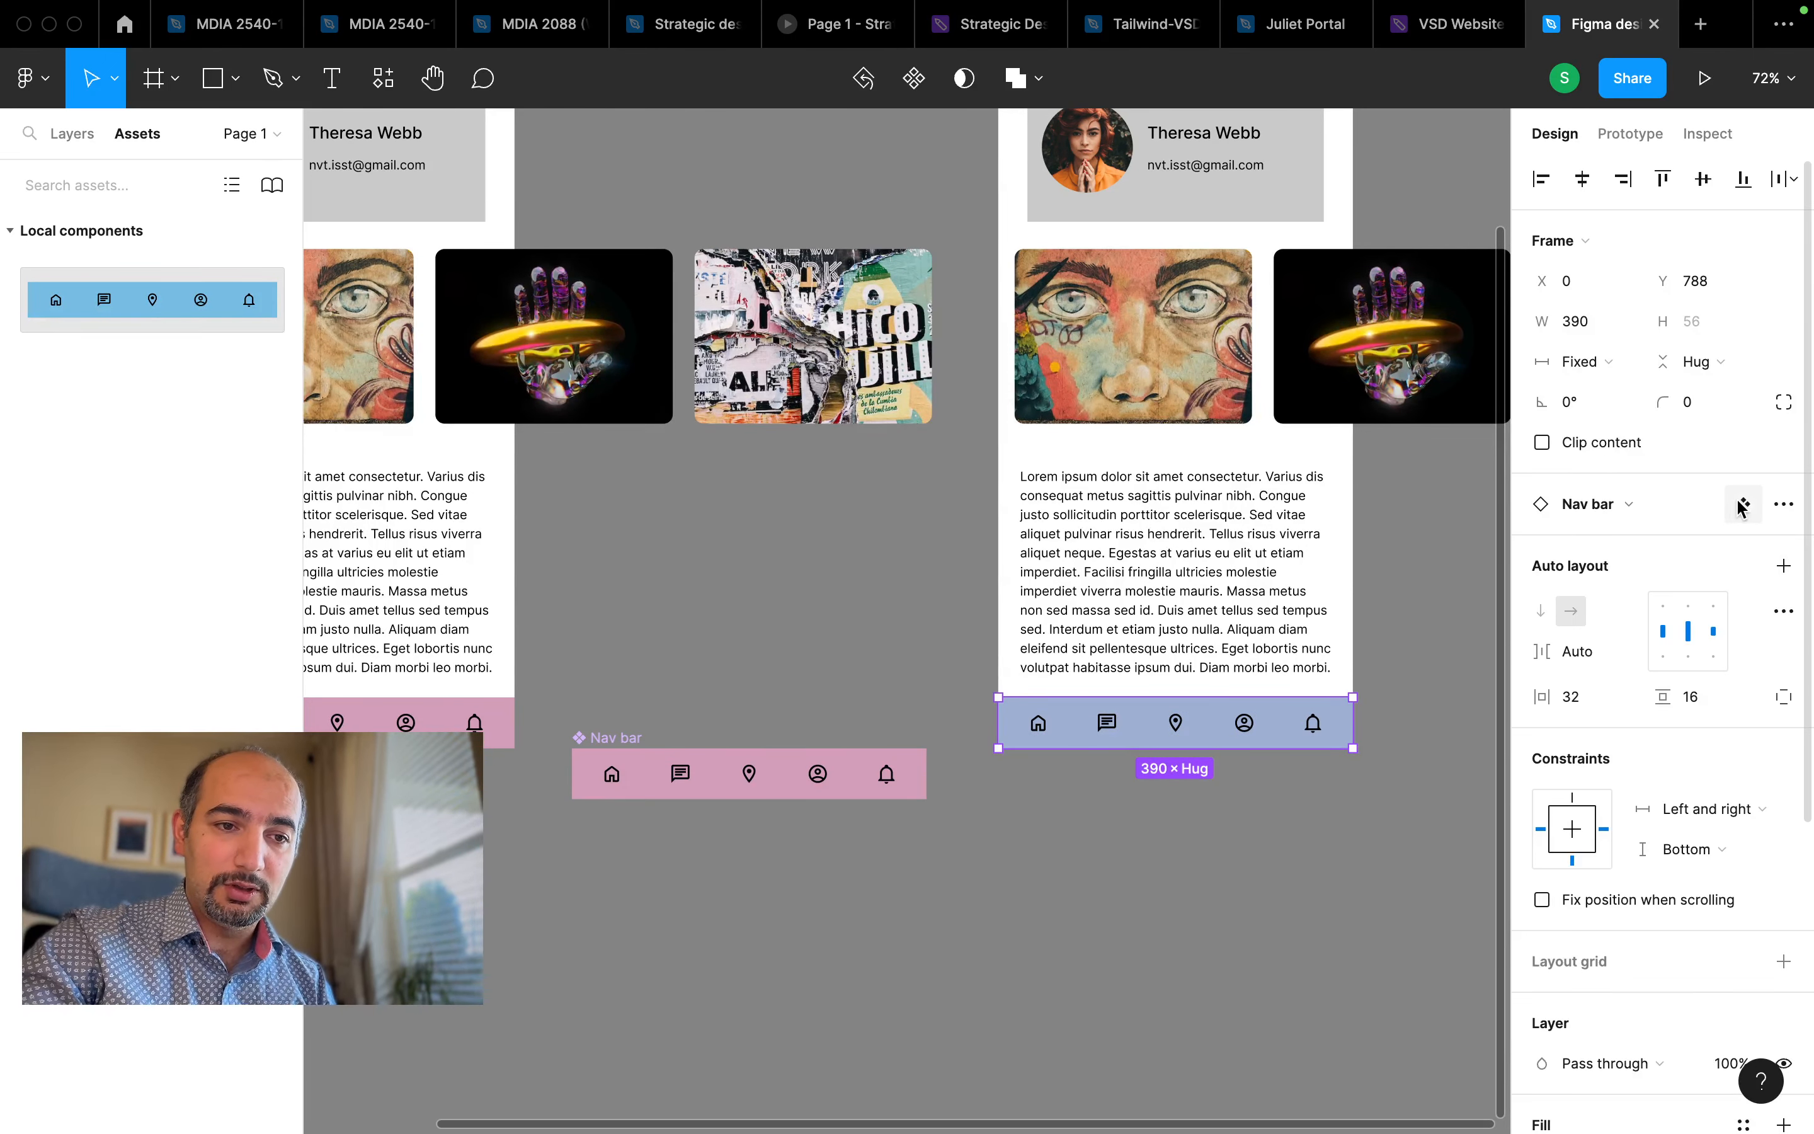
click(1783, 504)
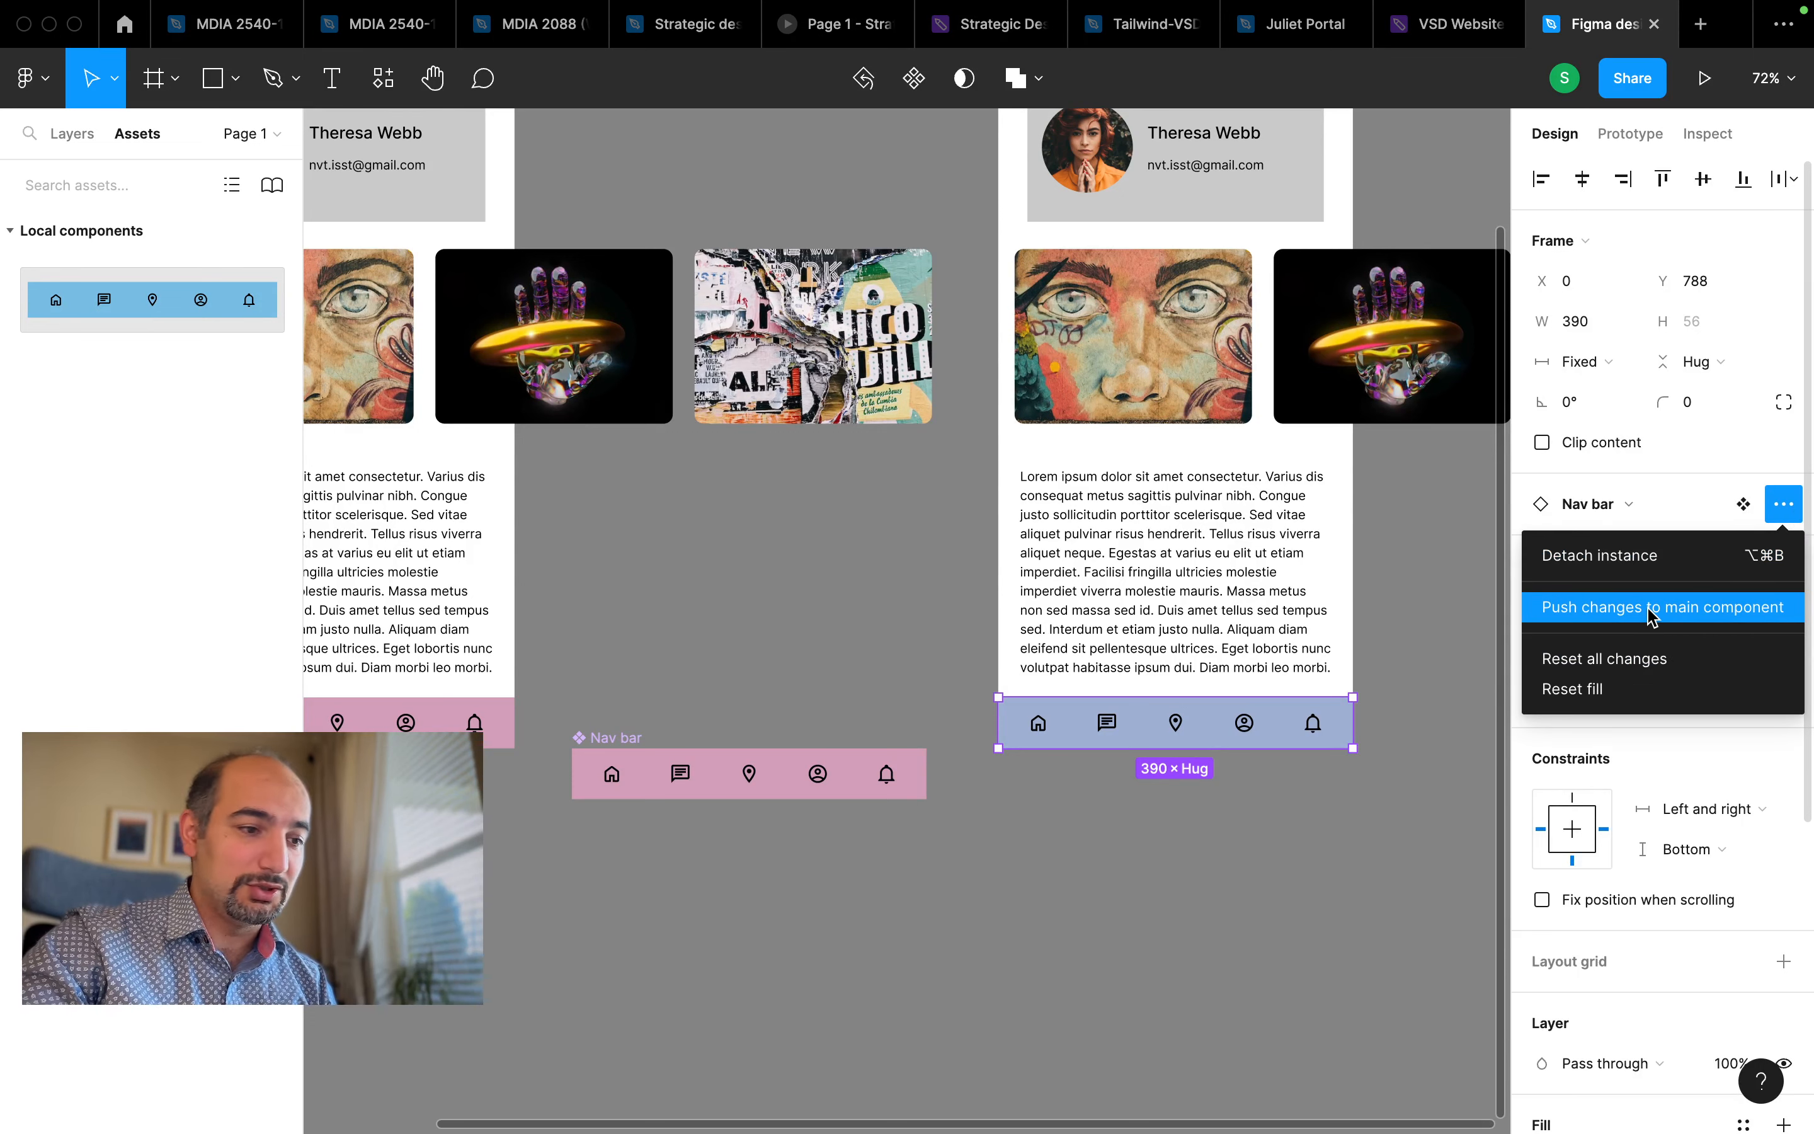
click(1628, 660)
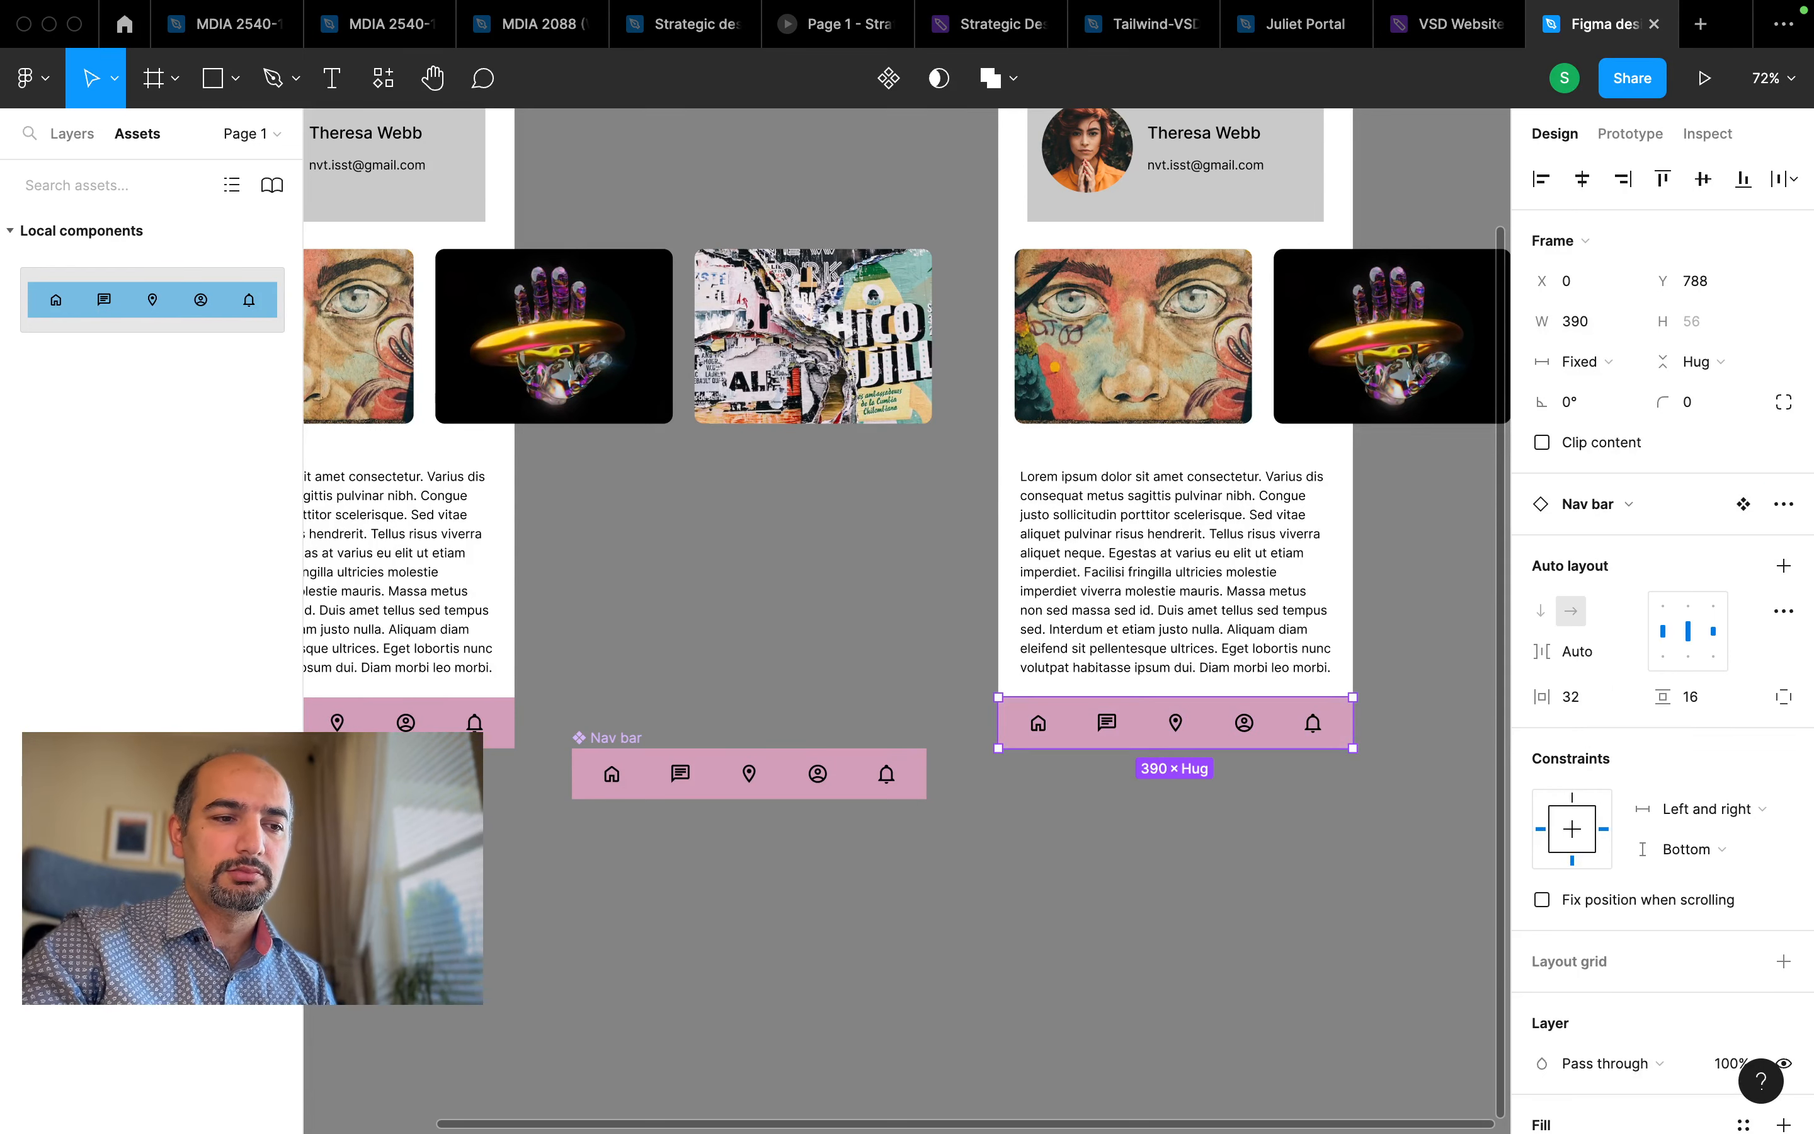
click(1437, 818)
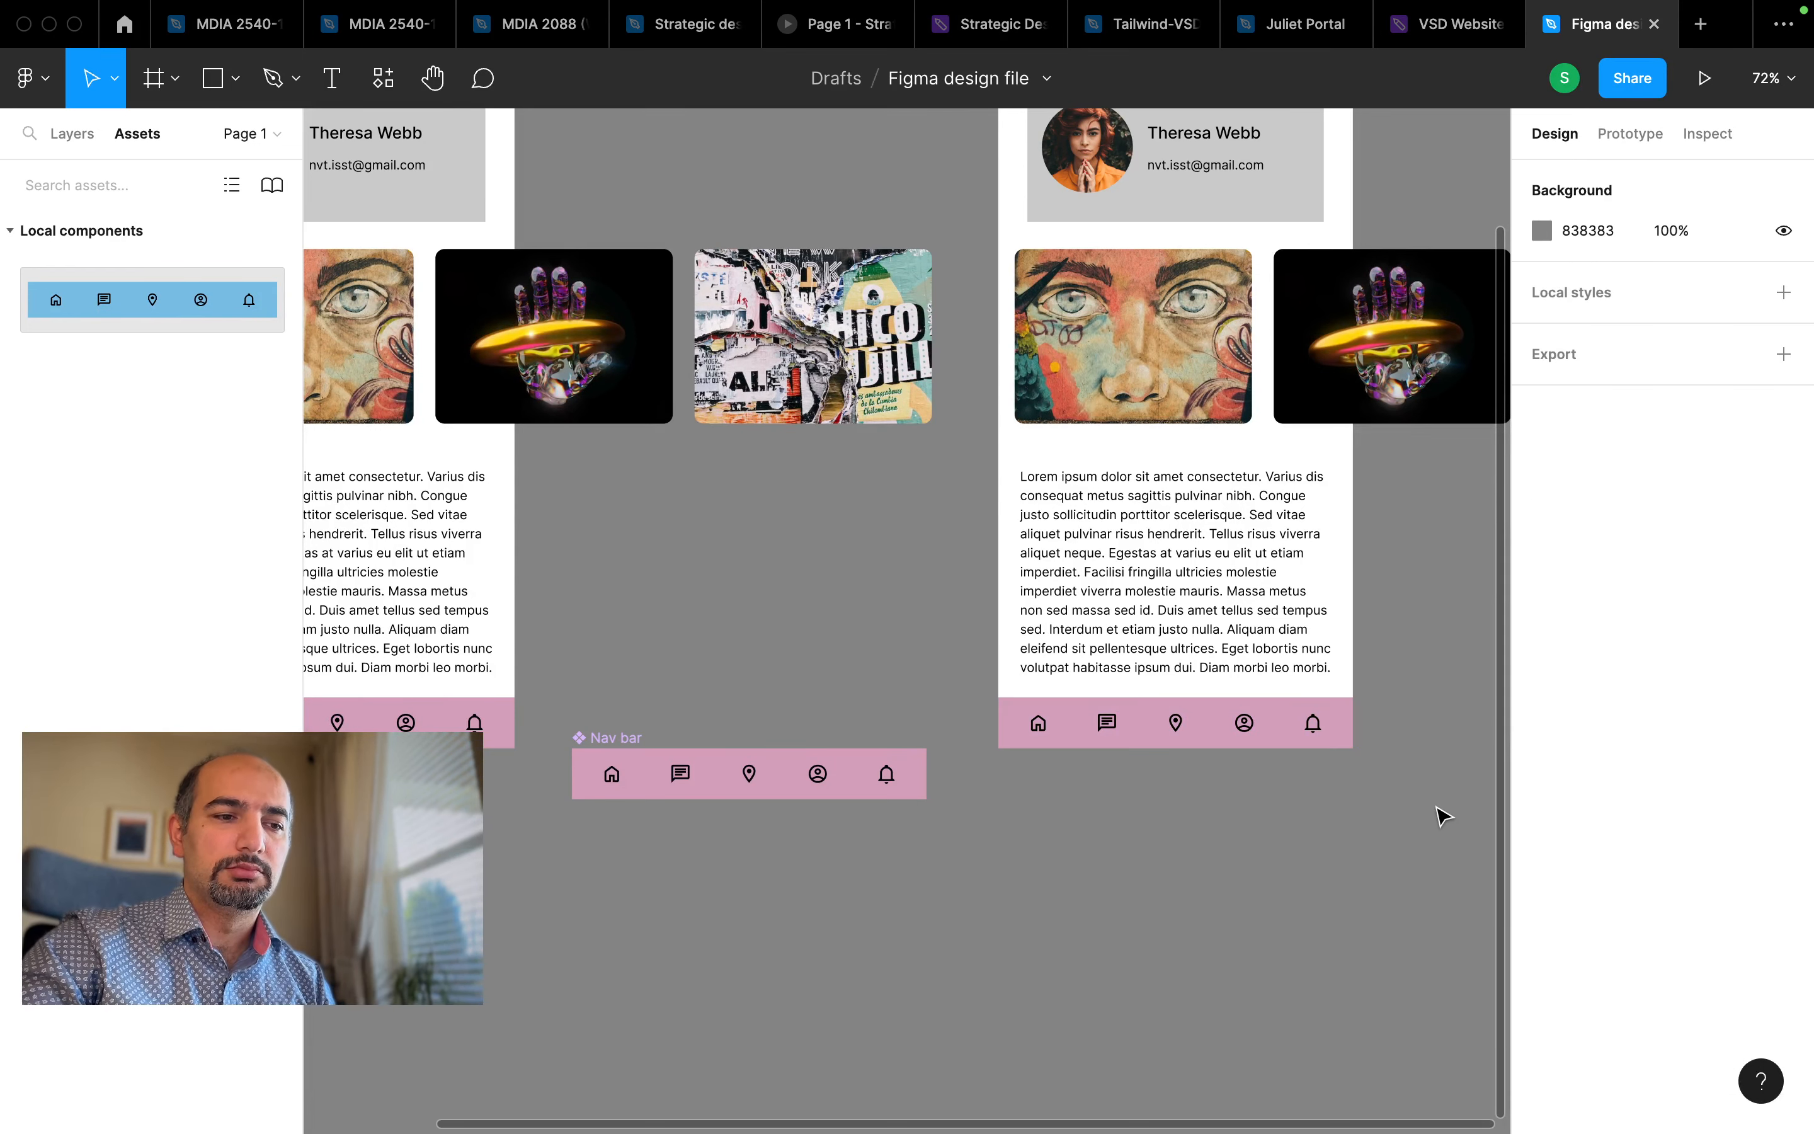
click(1341, 723)
click(1340, 870)
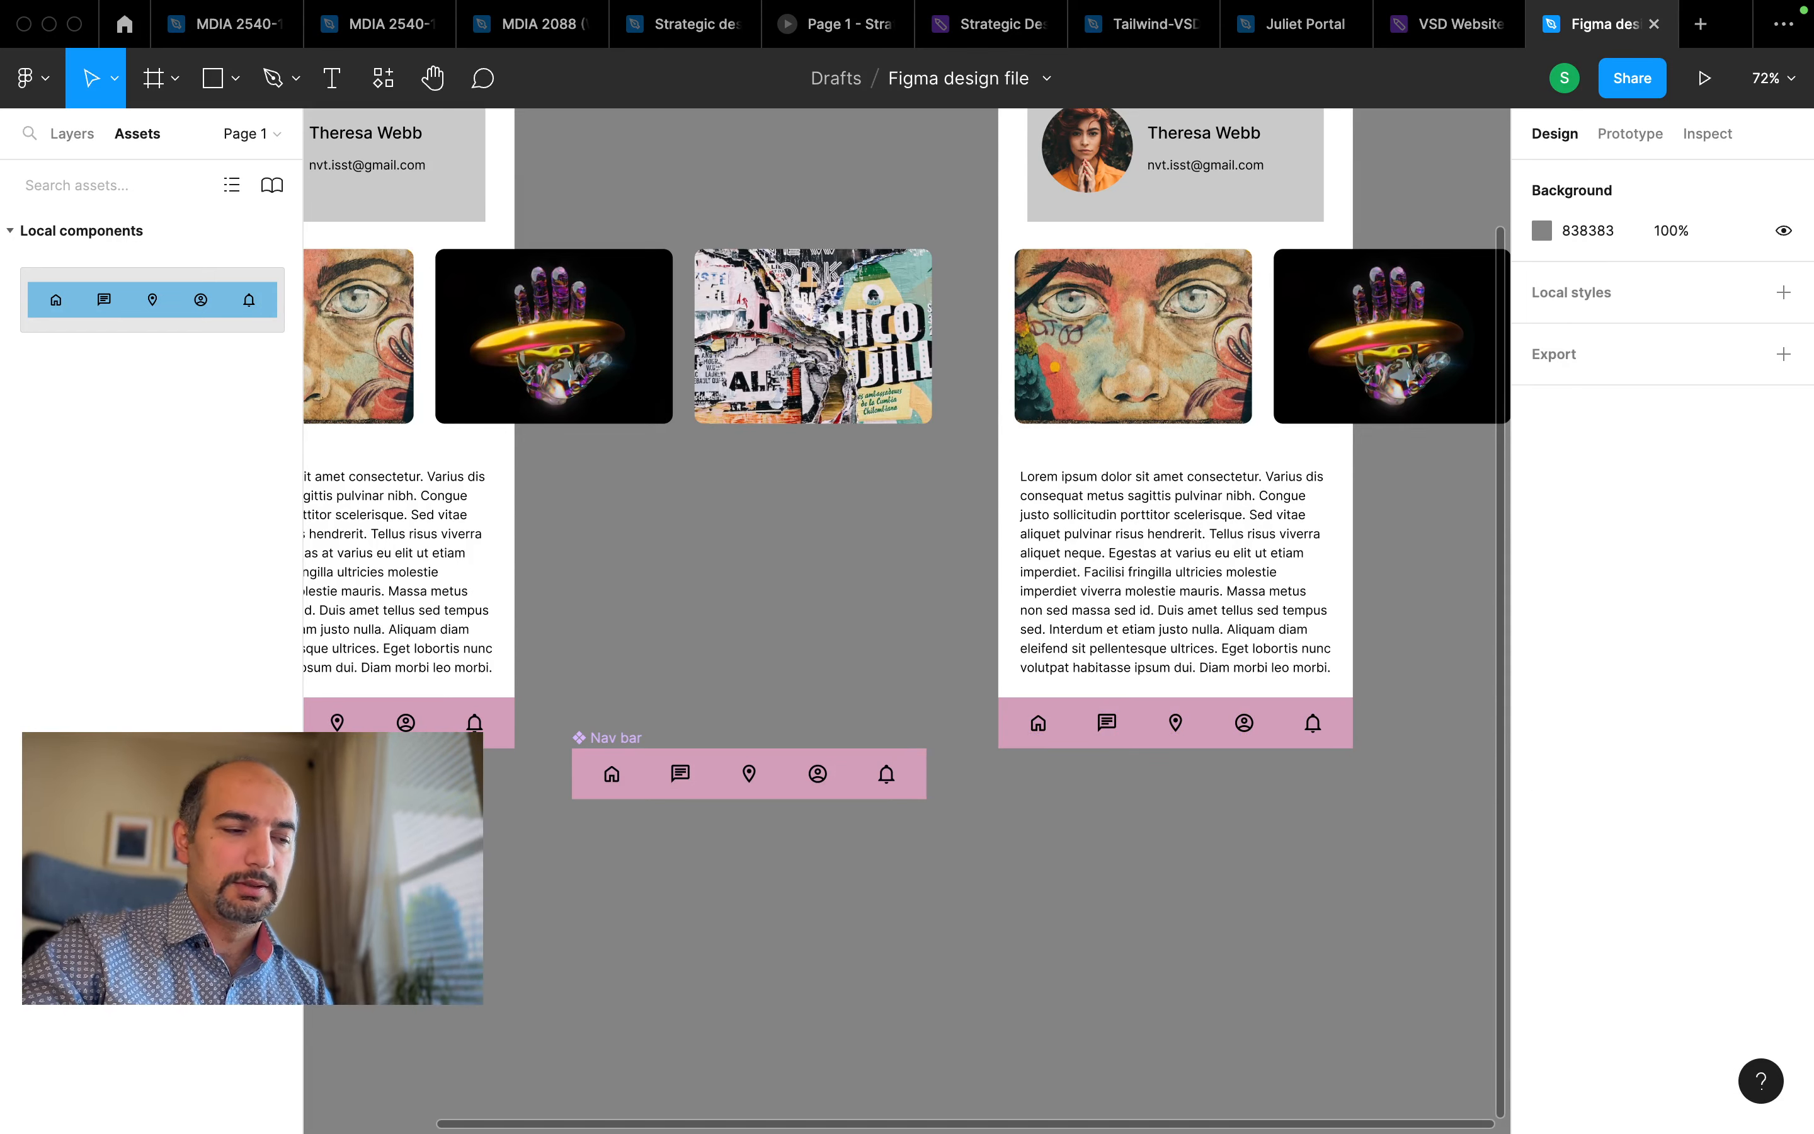
Move the Nav bar main component below the original Home Page, to X 429 and Y 639
scroll(1338, 870, left, 2)
ctrl+scroll(1340, 872, down, 5)
scroll(1339, 874, down, 2)
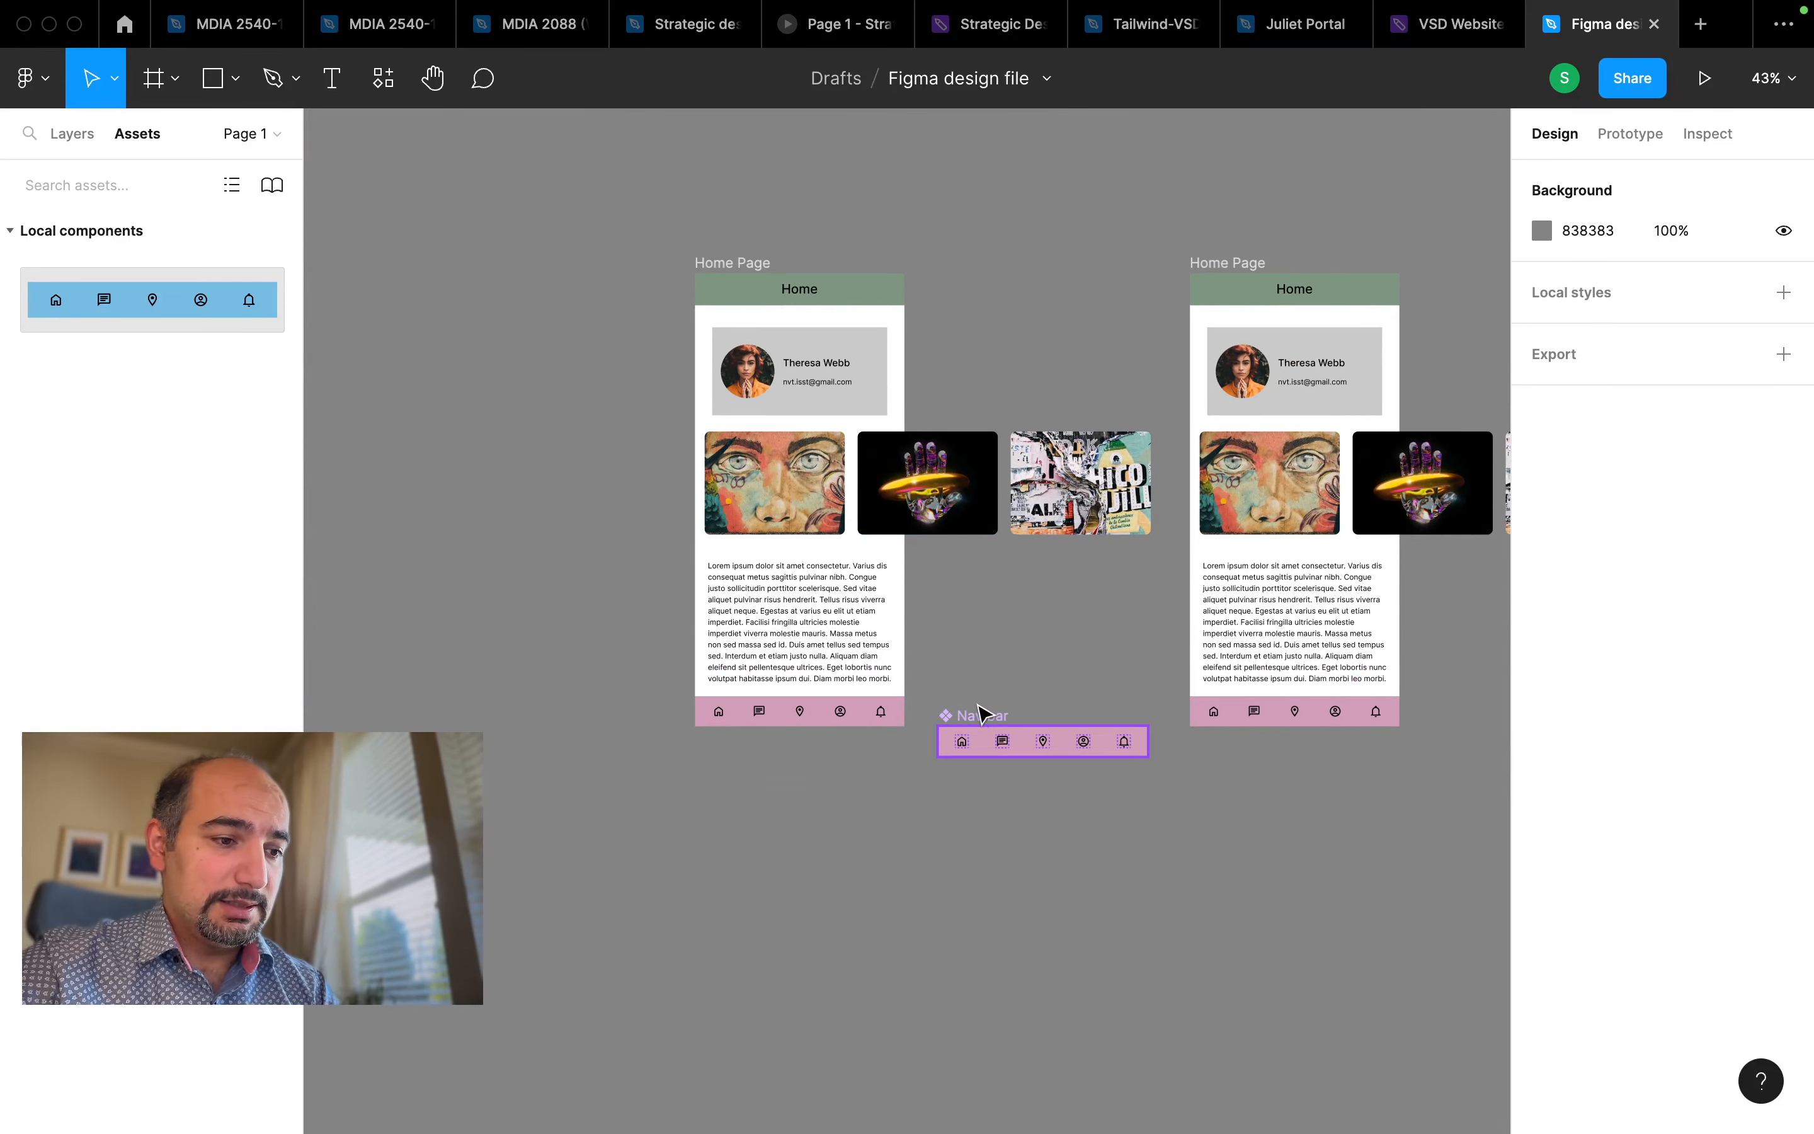
drag(984, 716, 873, 802)
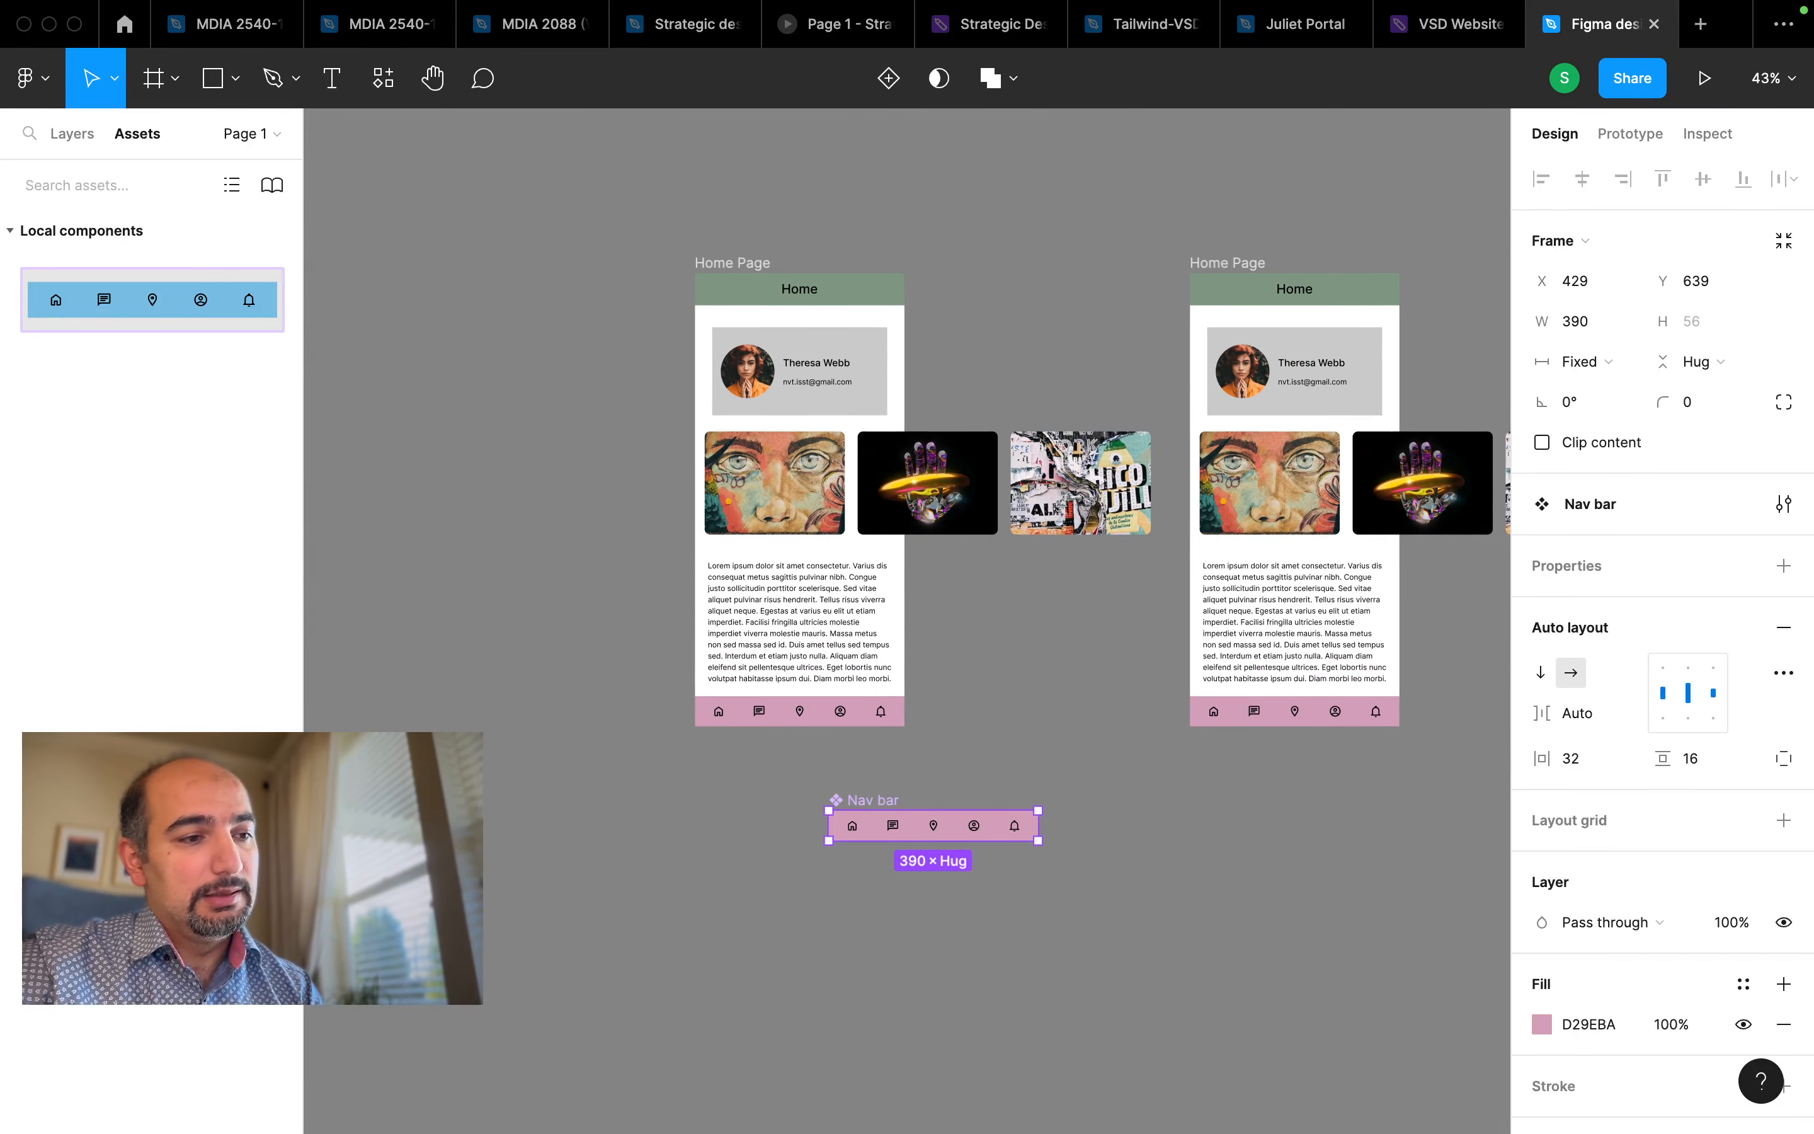
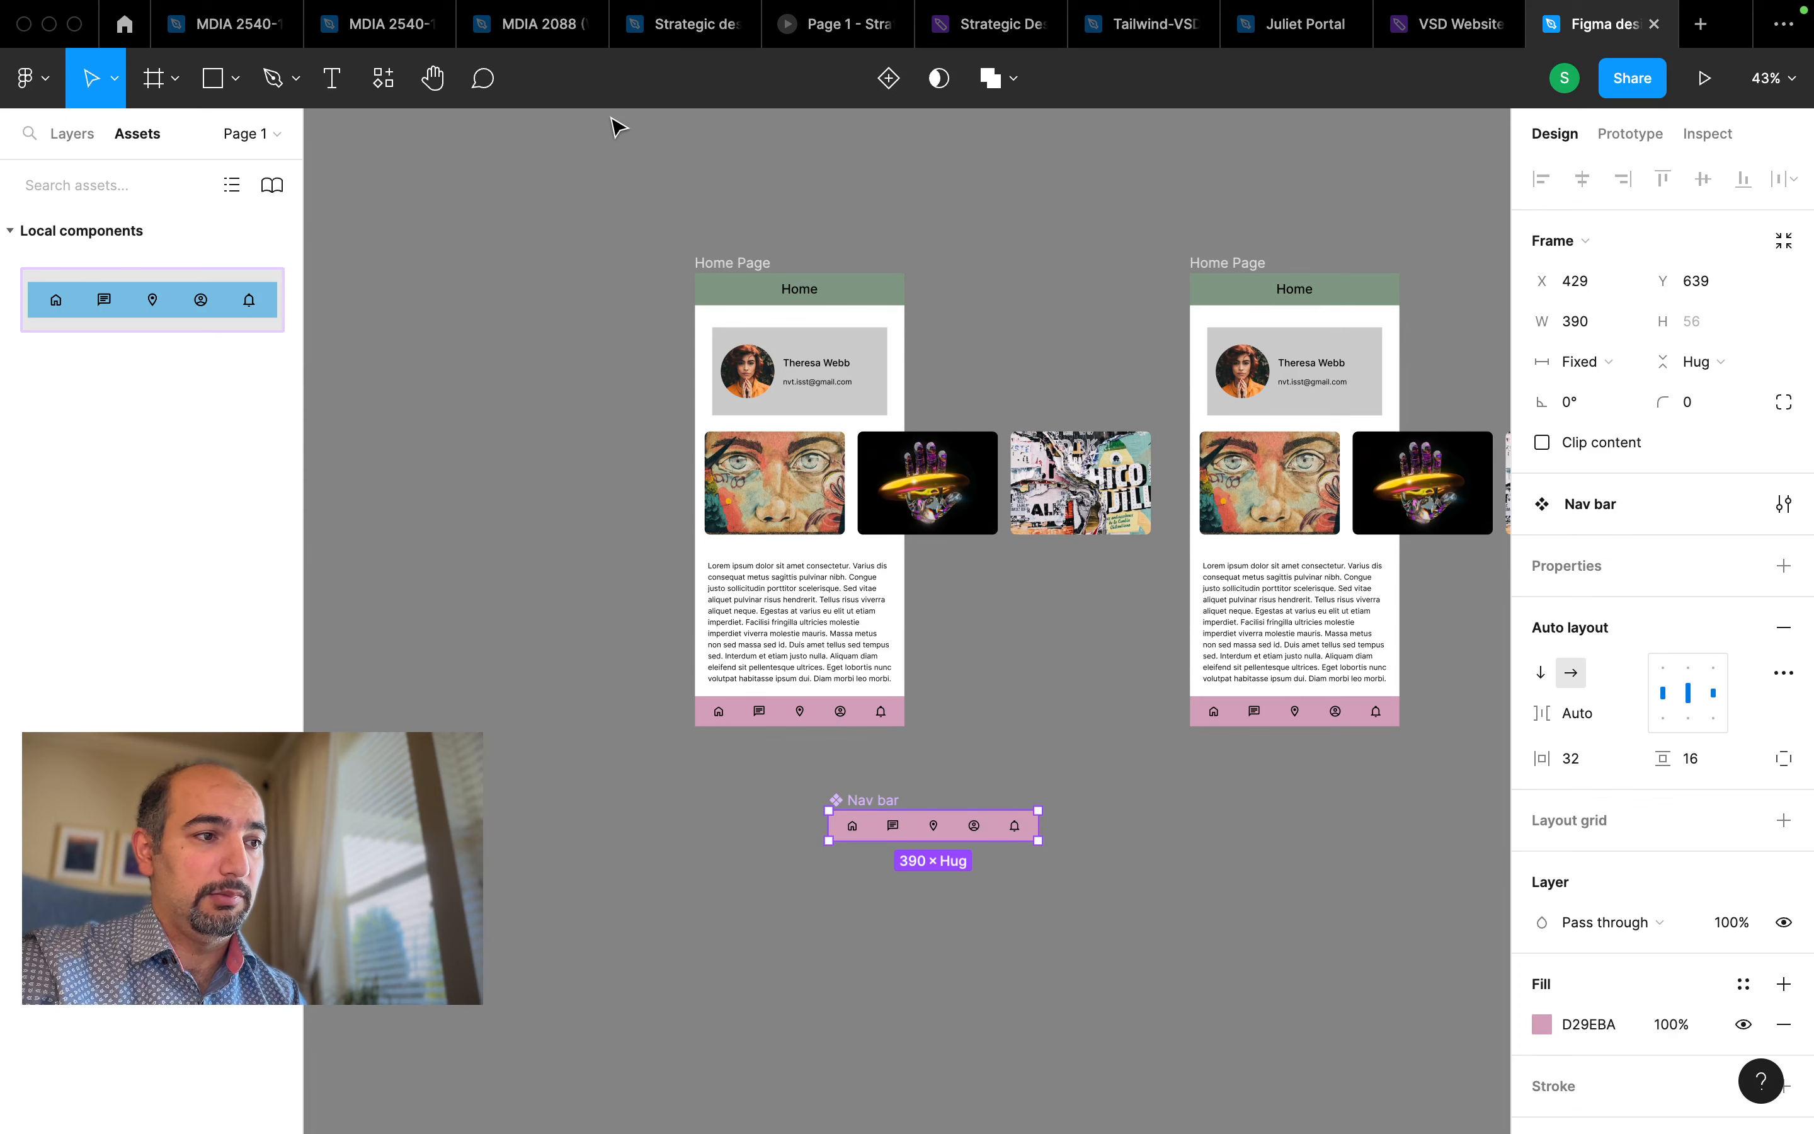
Switch to the Juliet Portal file and examine the Sidebar Navigation components and the Permissions item instance in the Profile-0 sidebar
click(1300, 32)
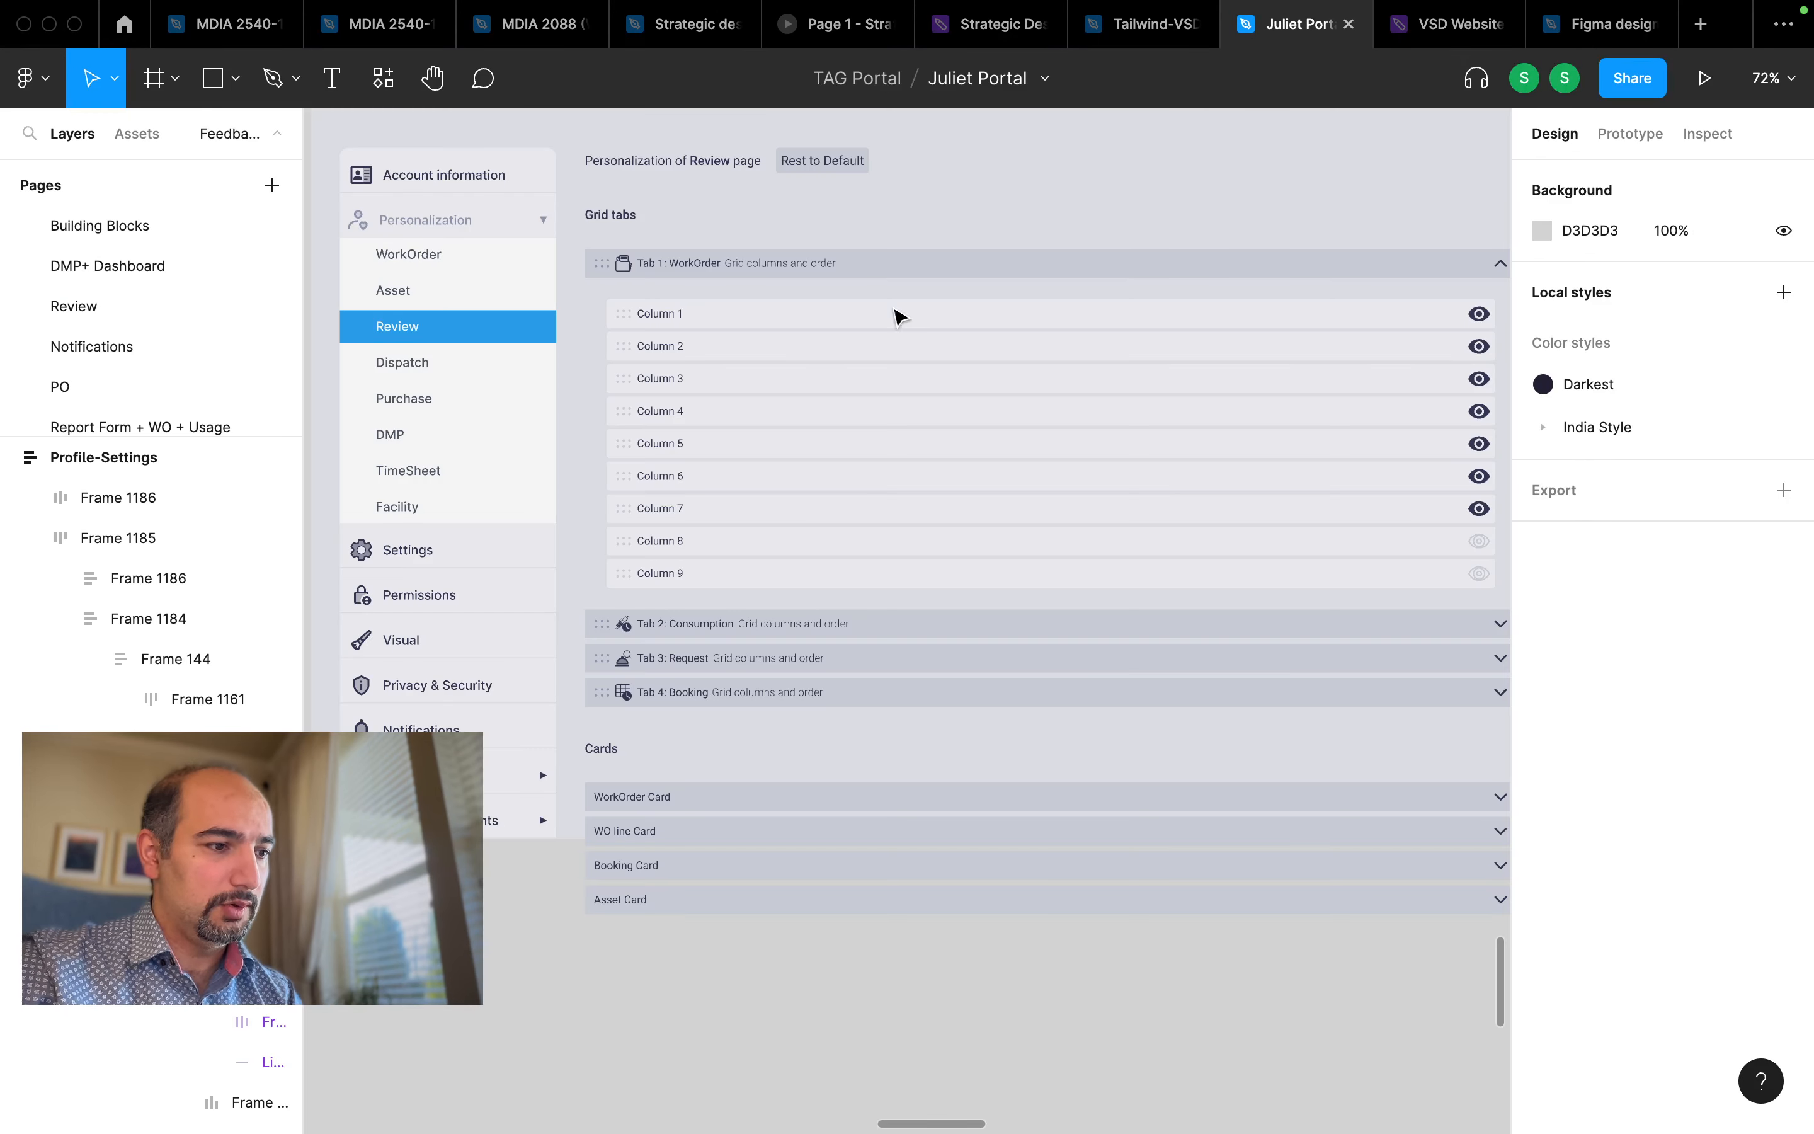
scroll(757, 420, down, 10)
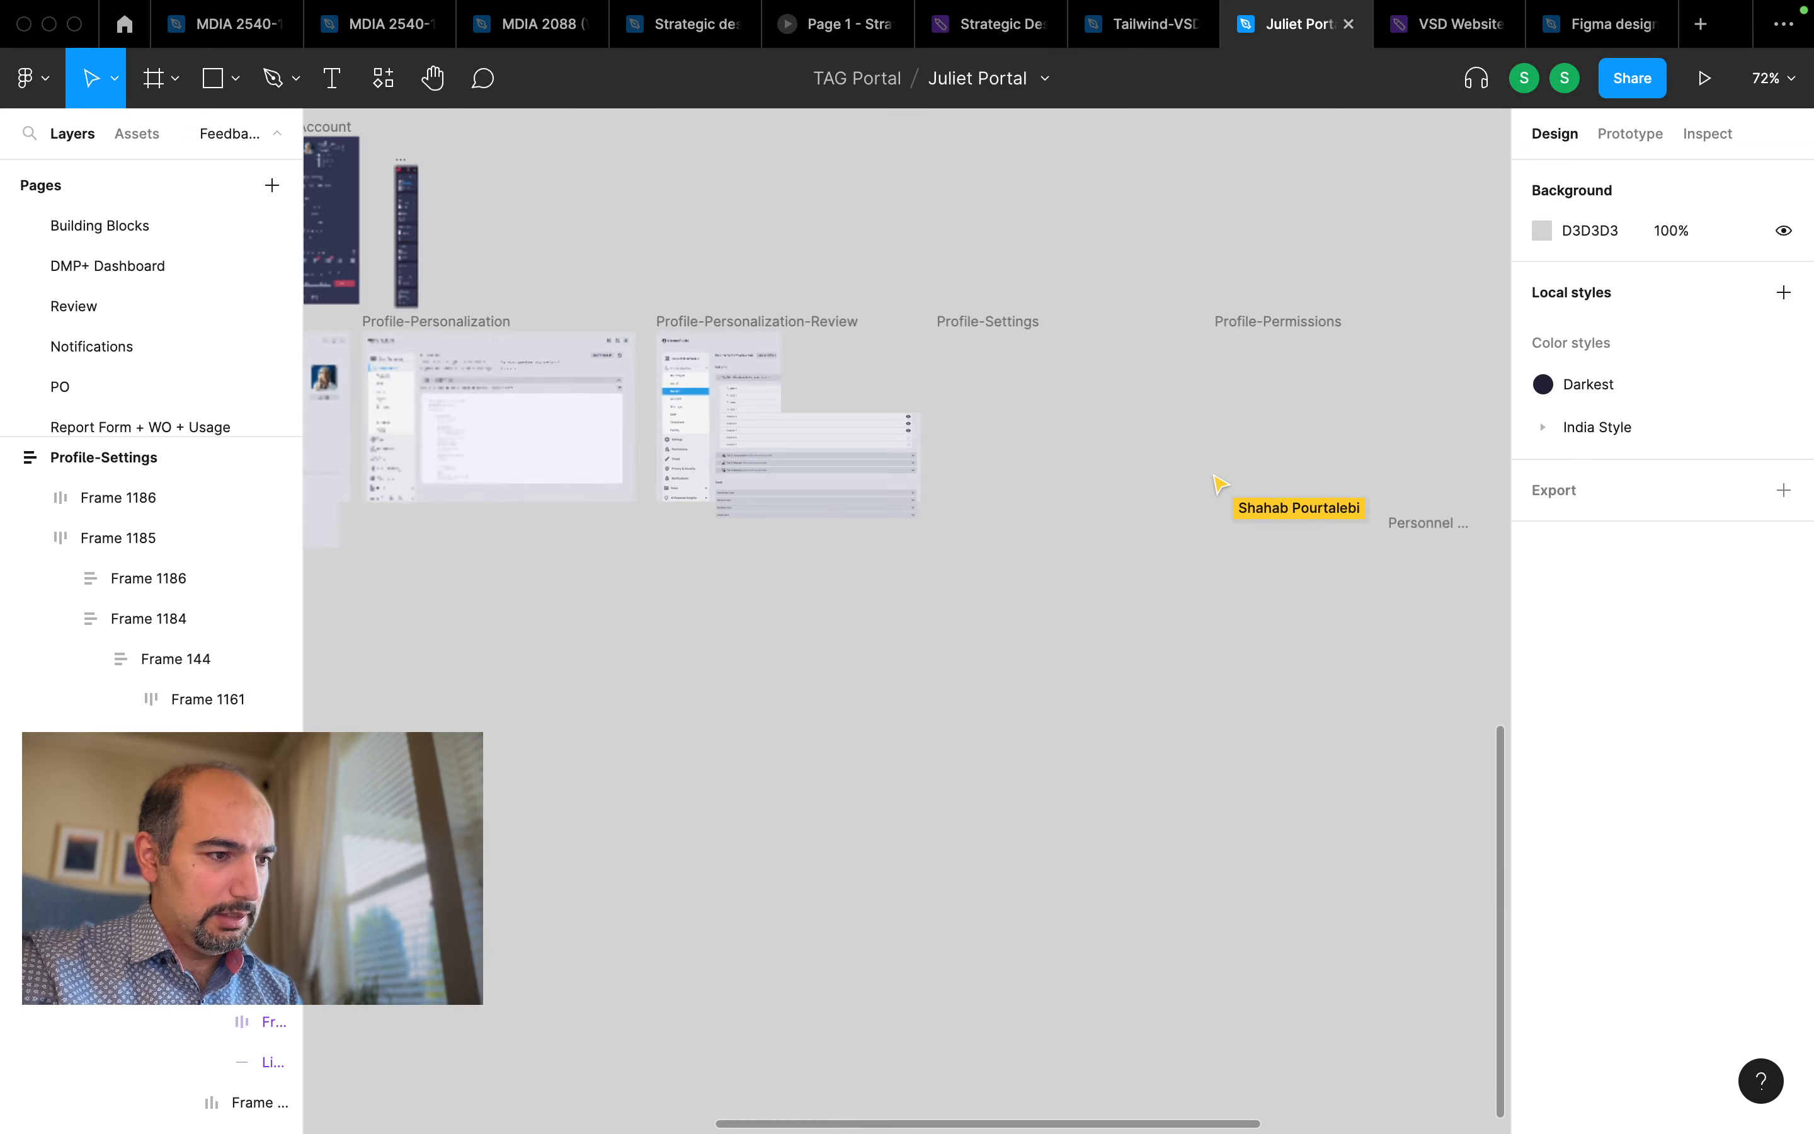
scroll(756, 418, left, 10)
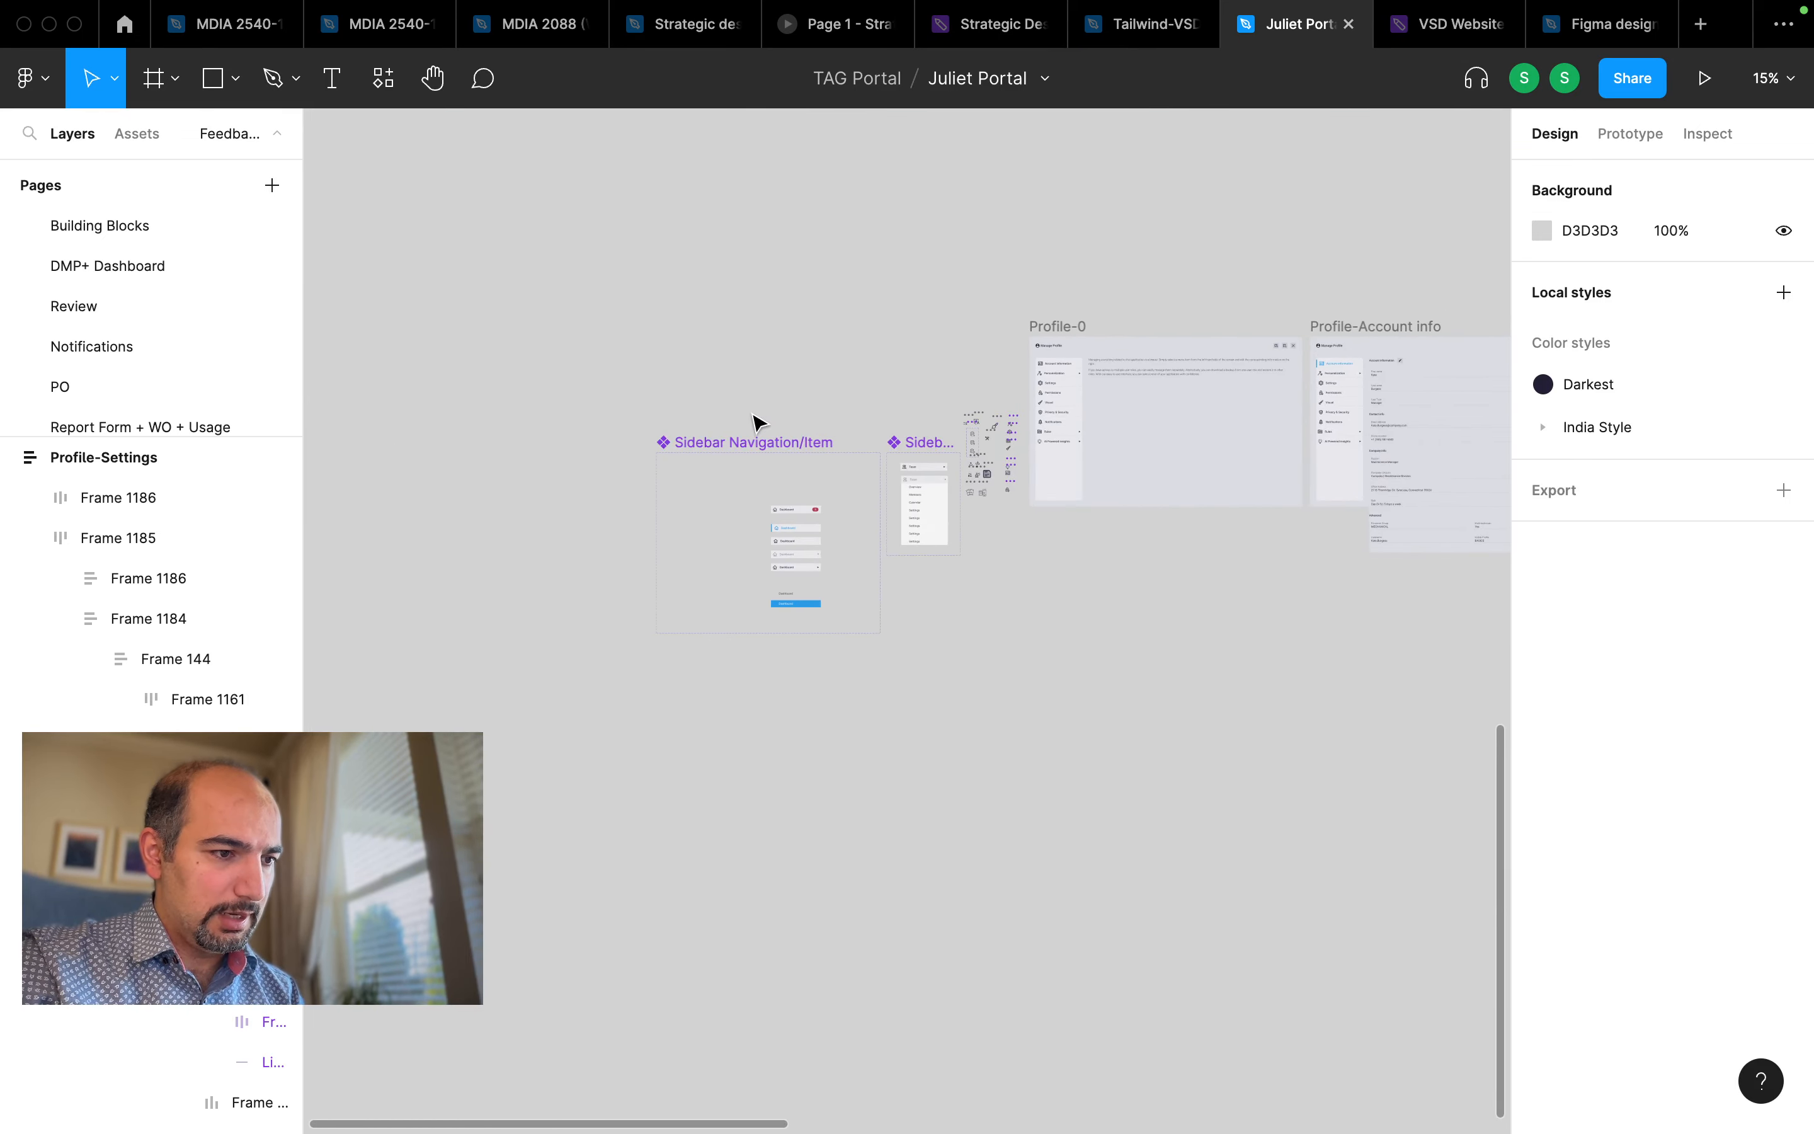
scroll(832, 509, up, 5)
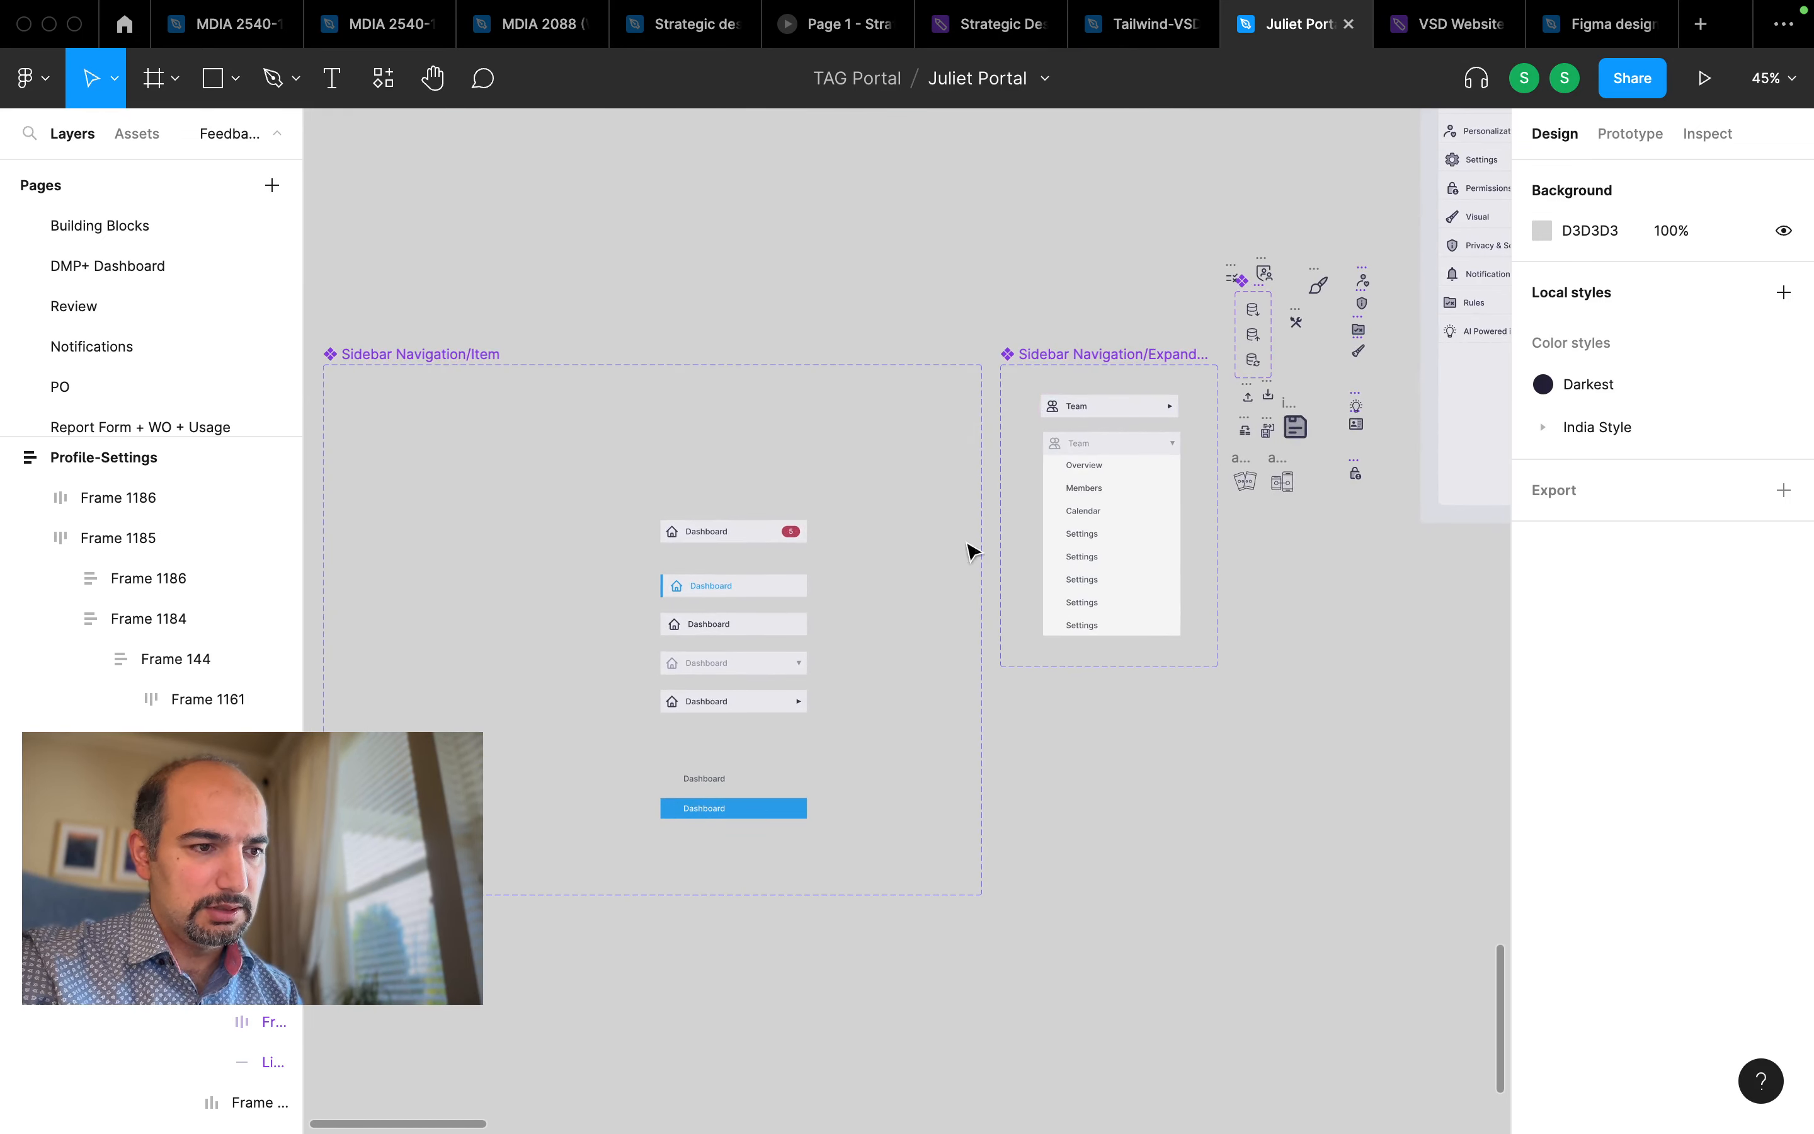
scroll(971, 546, right, 10)
scroll(971, 547, up, 3)
super+click(910, 382)
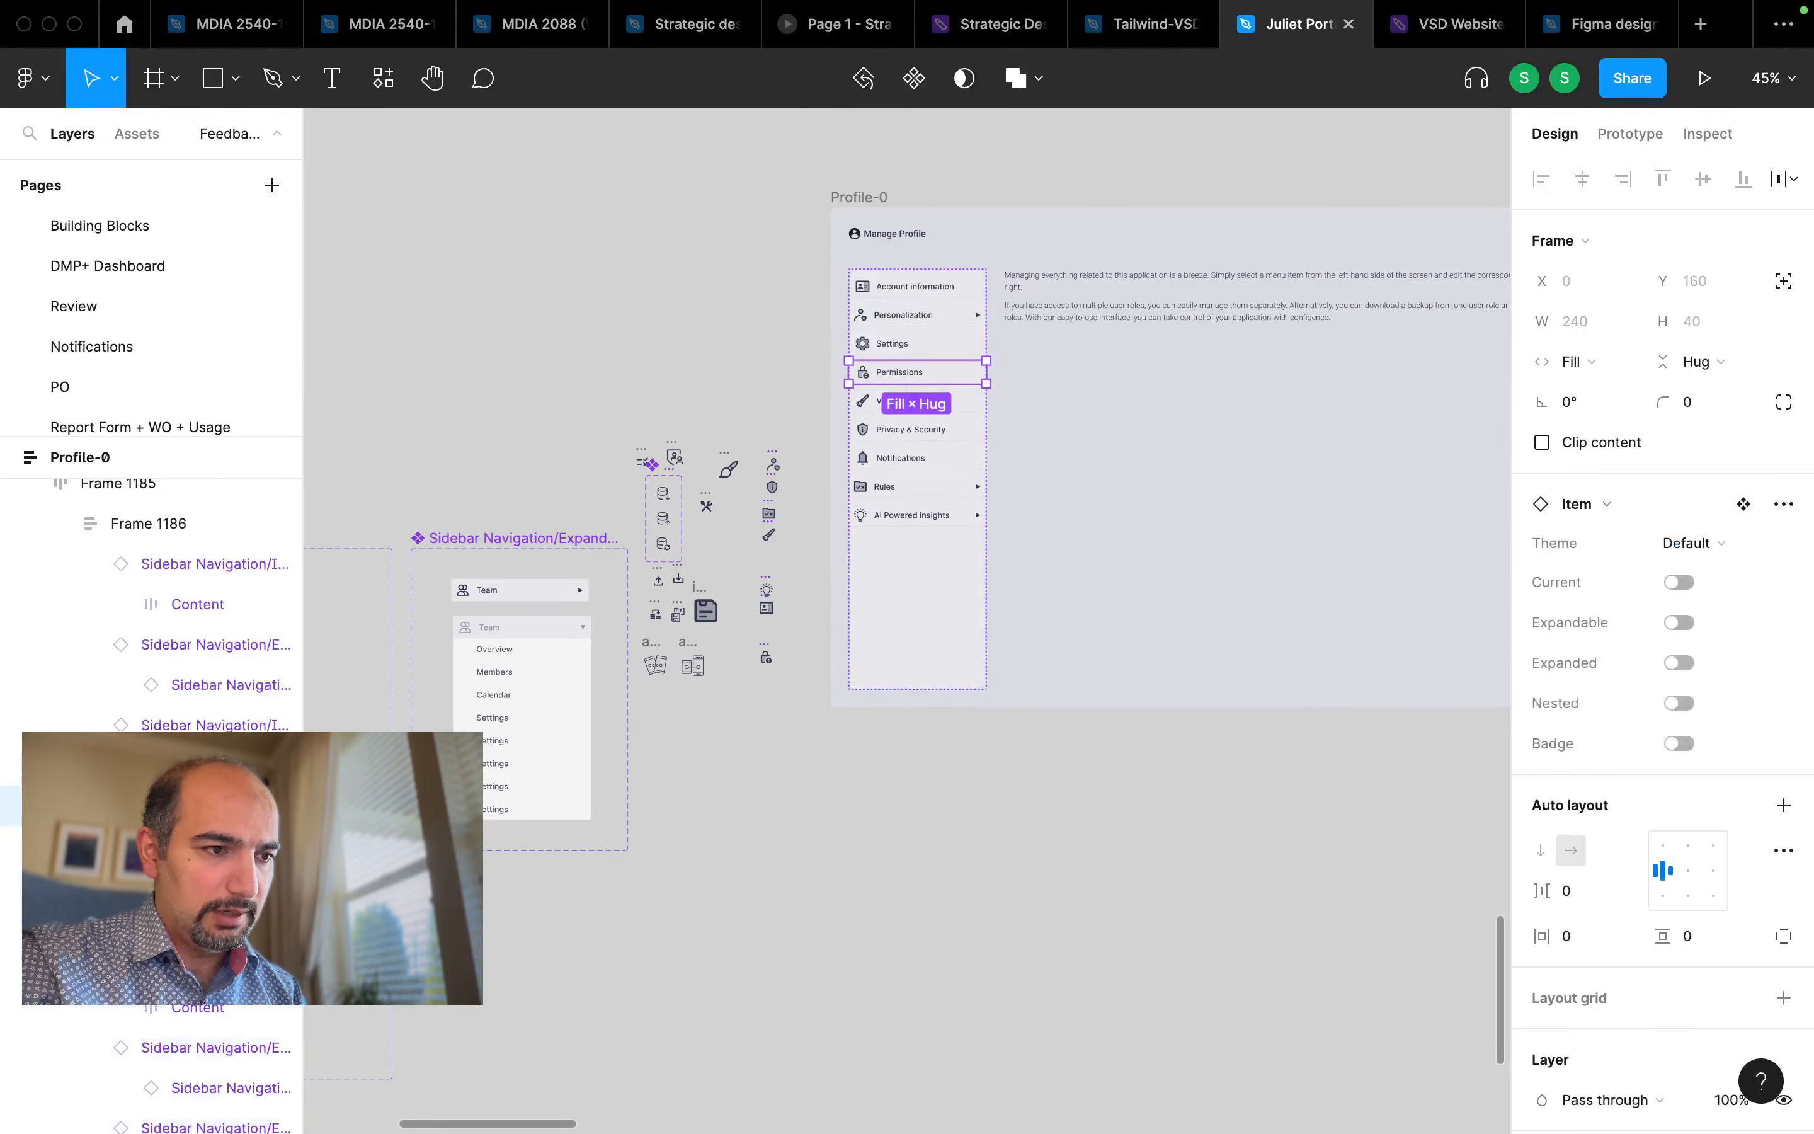
scroll(911, 374, up, 6)
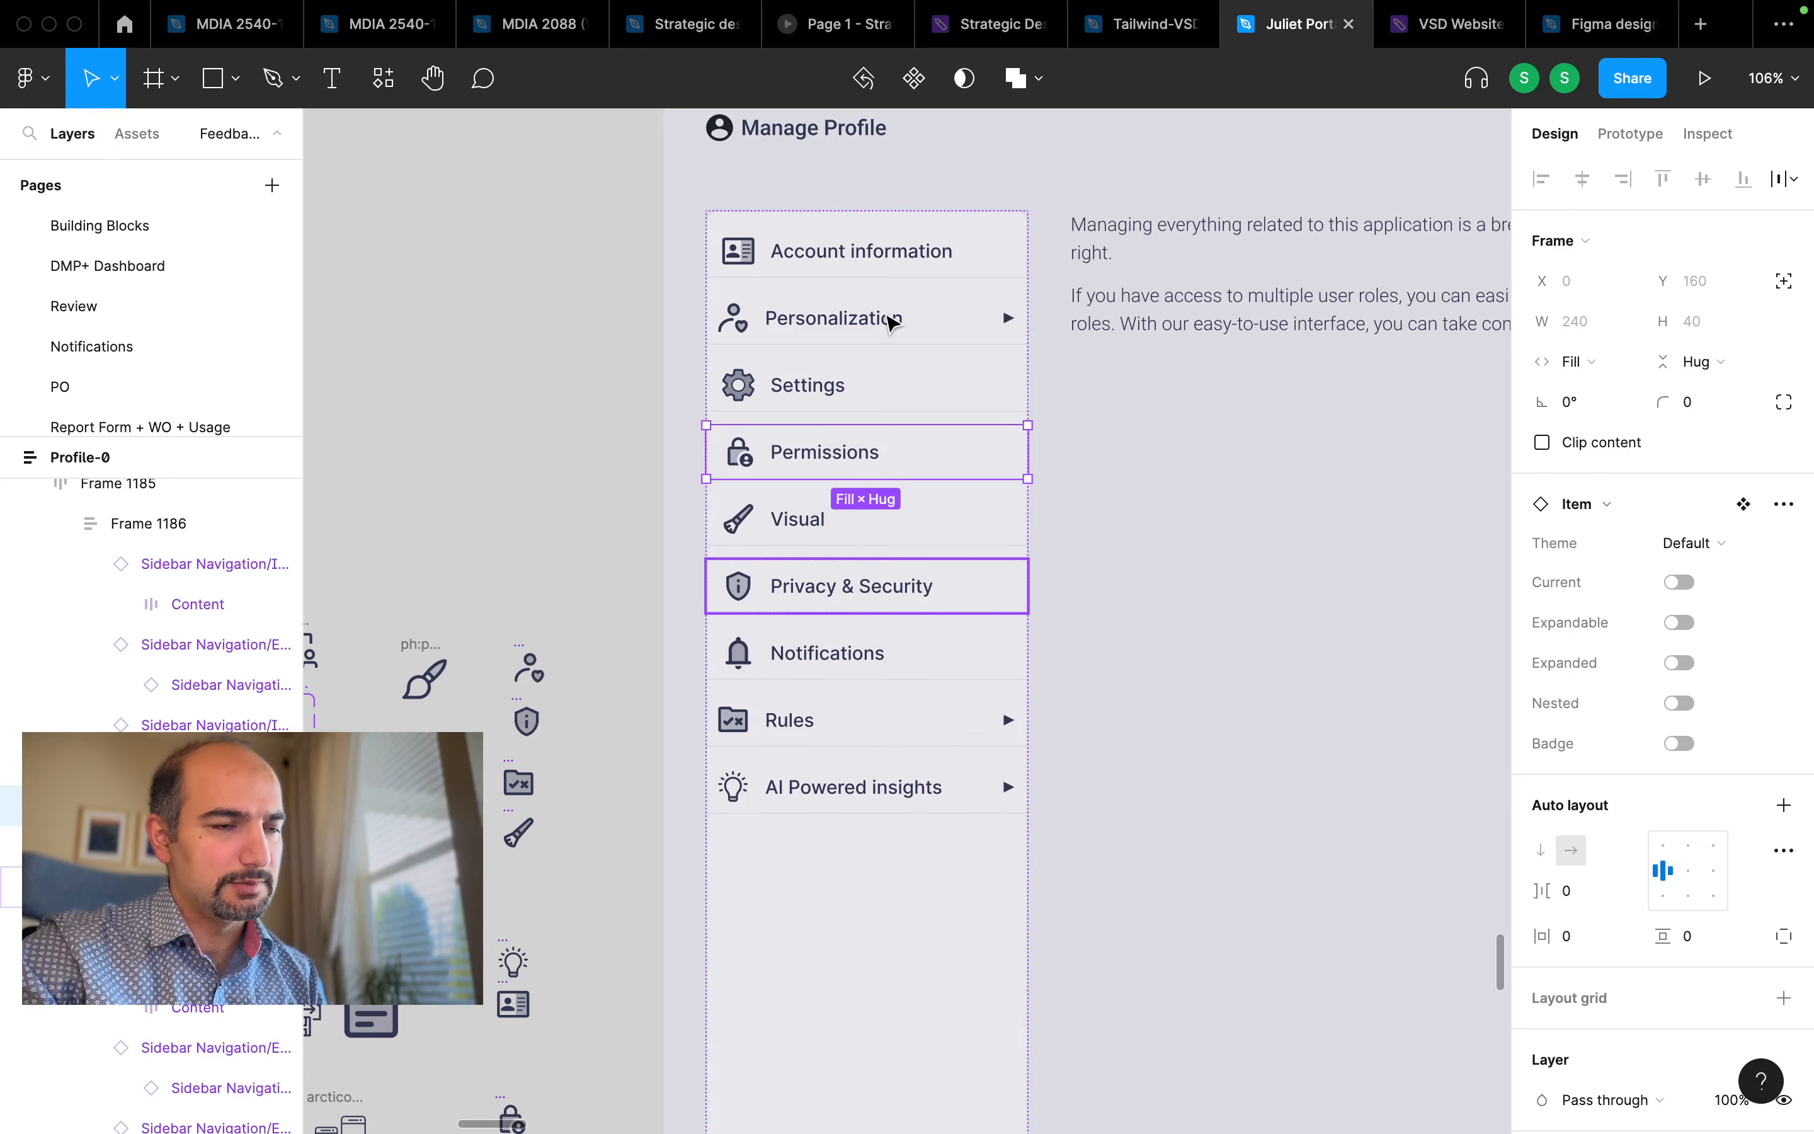
Return to the Figma design file and compare the Nav bar main component with its Home Page instance in the layer list
click(1585, 43)
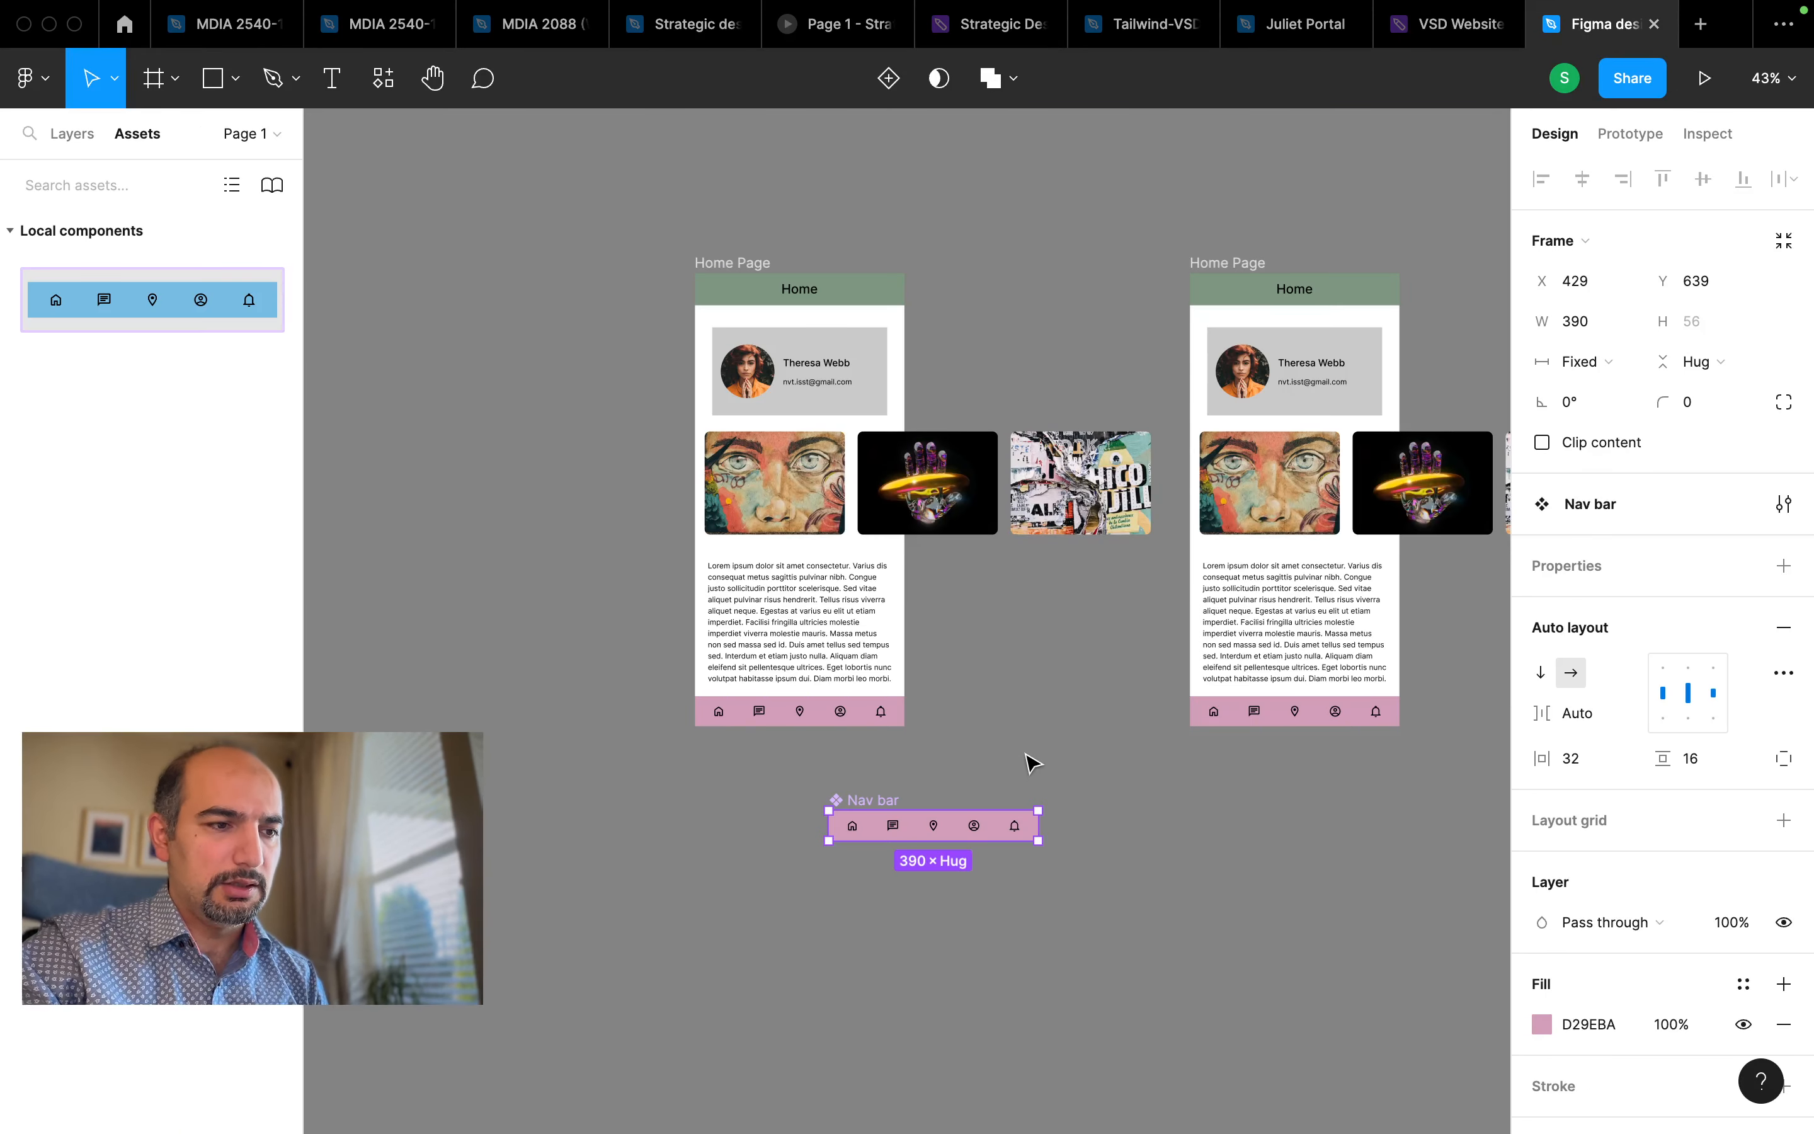
click(1031, 779)
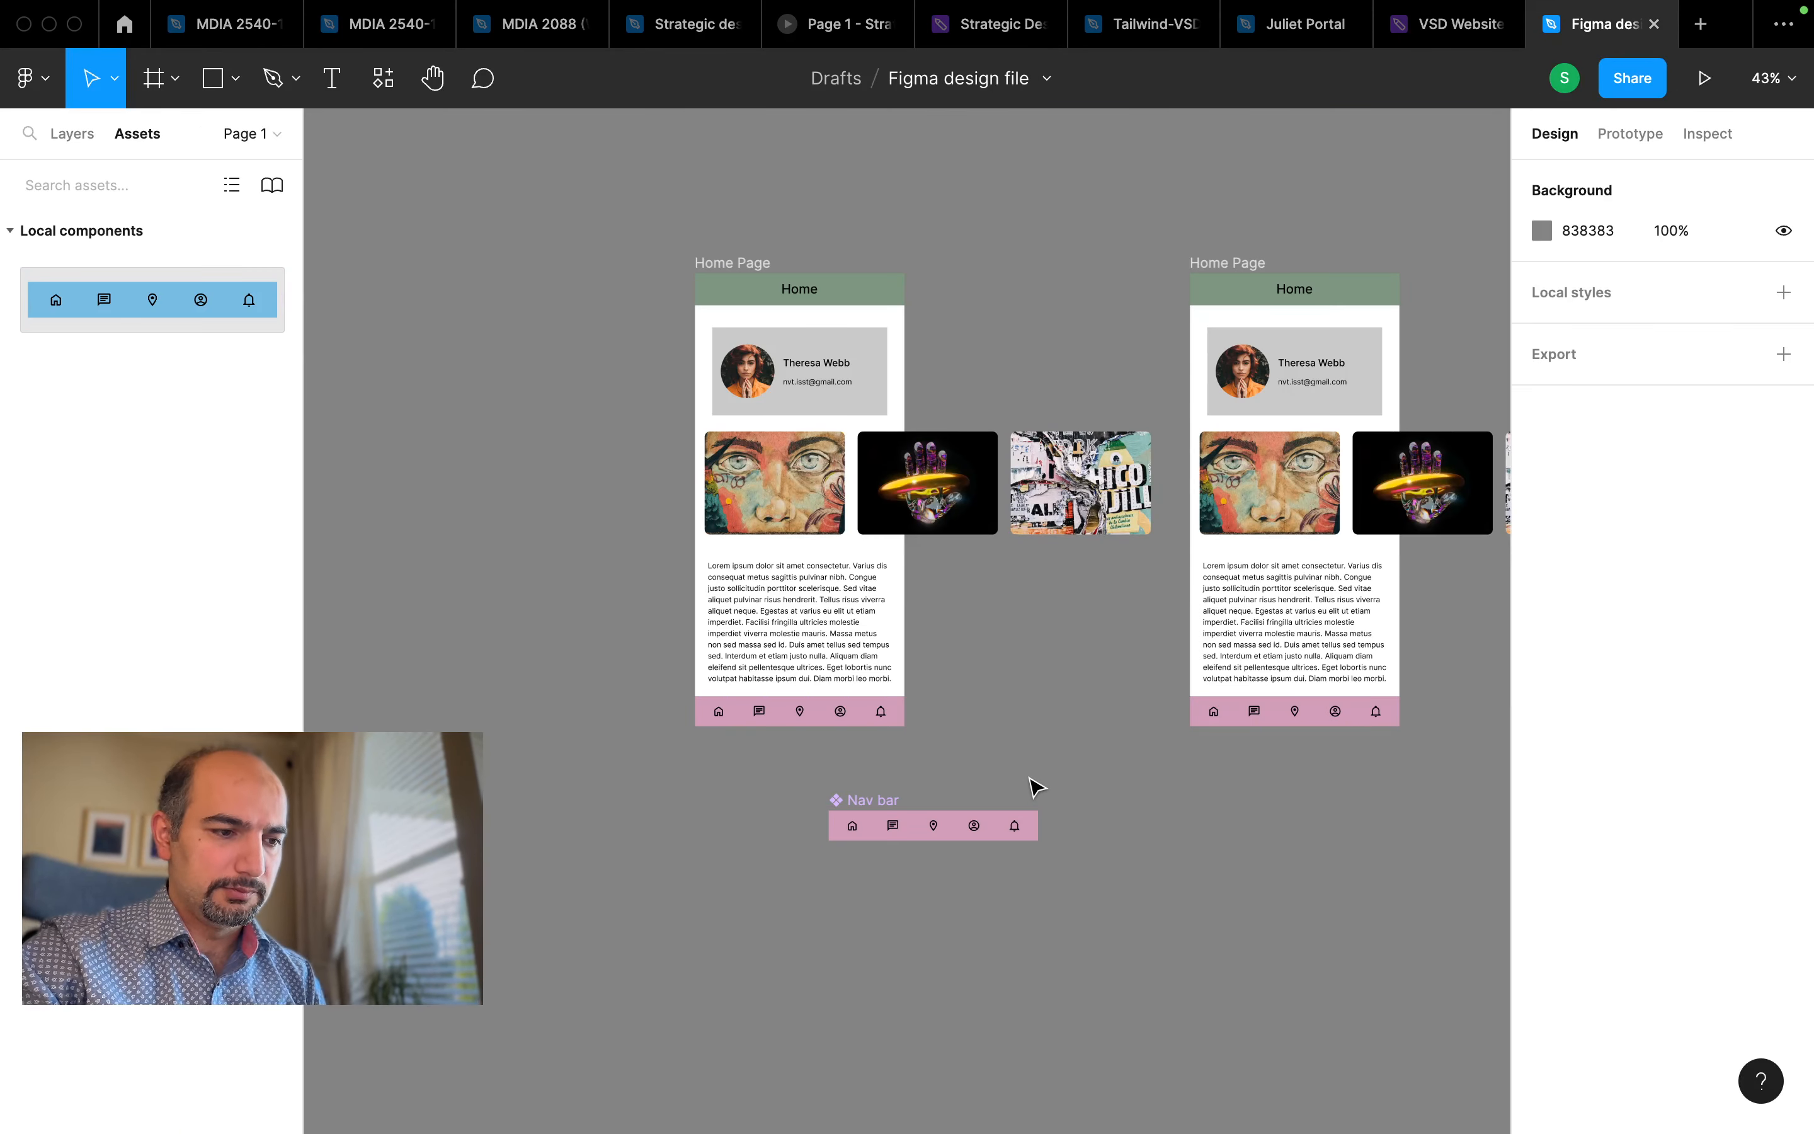
click(981, 844)
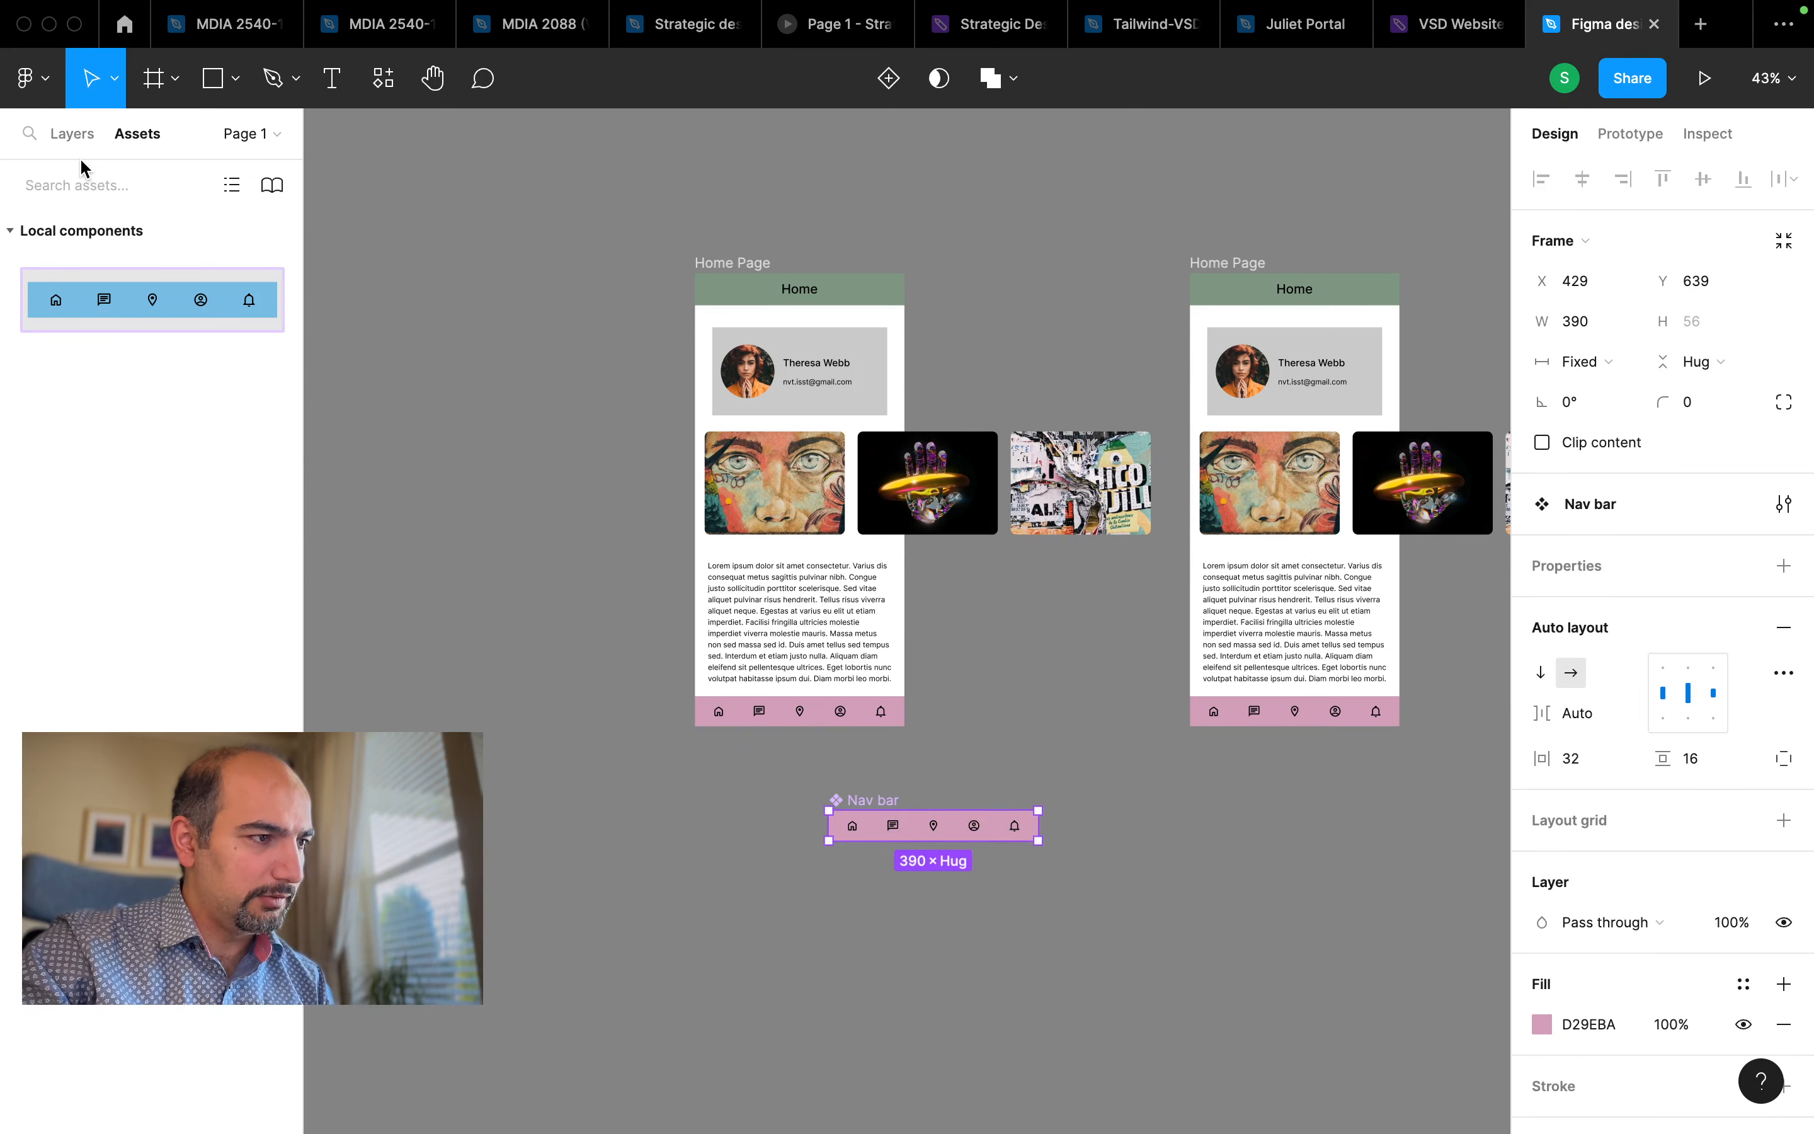
click(74, 134)
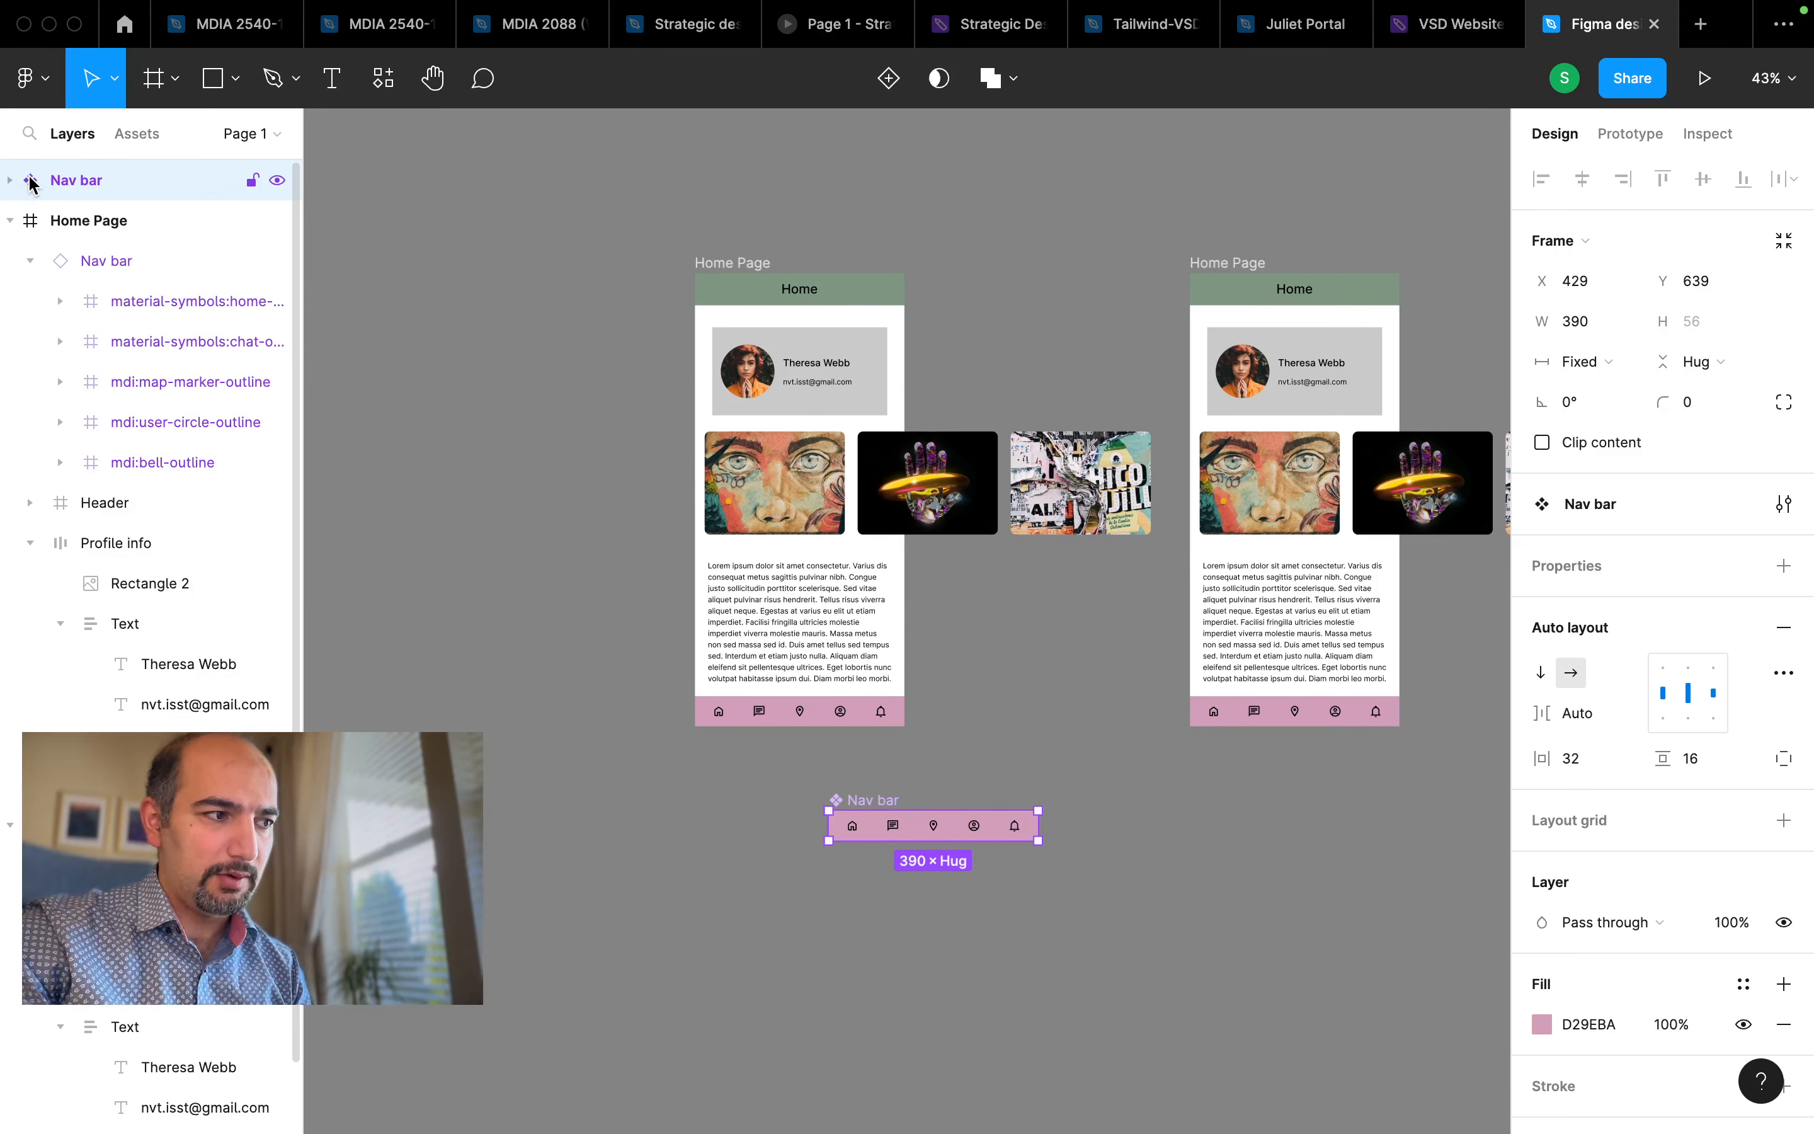
click(757, 716)
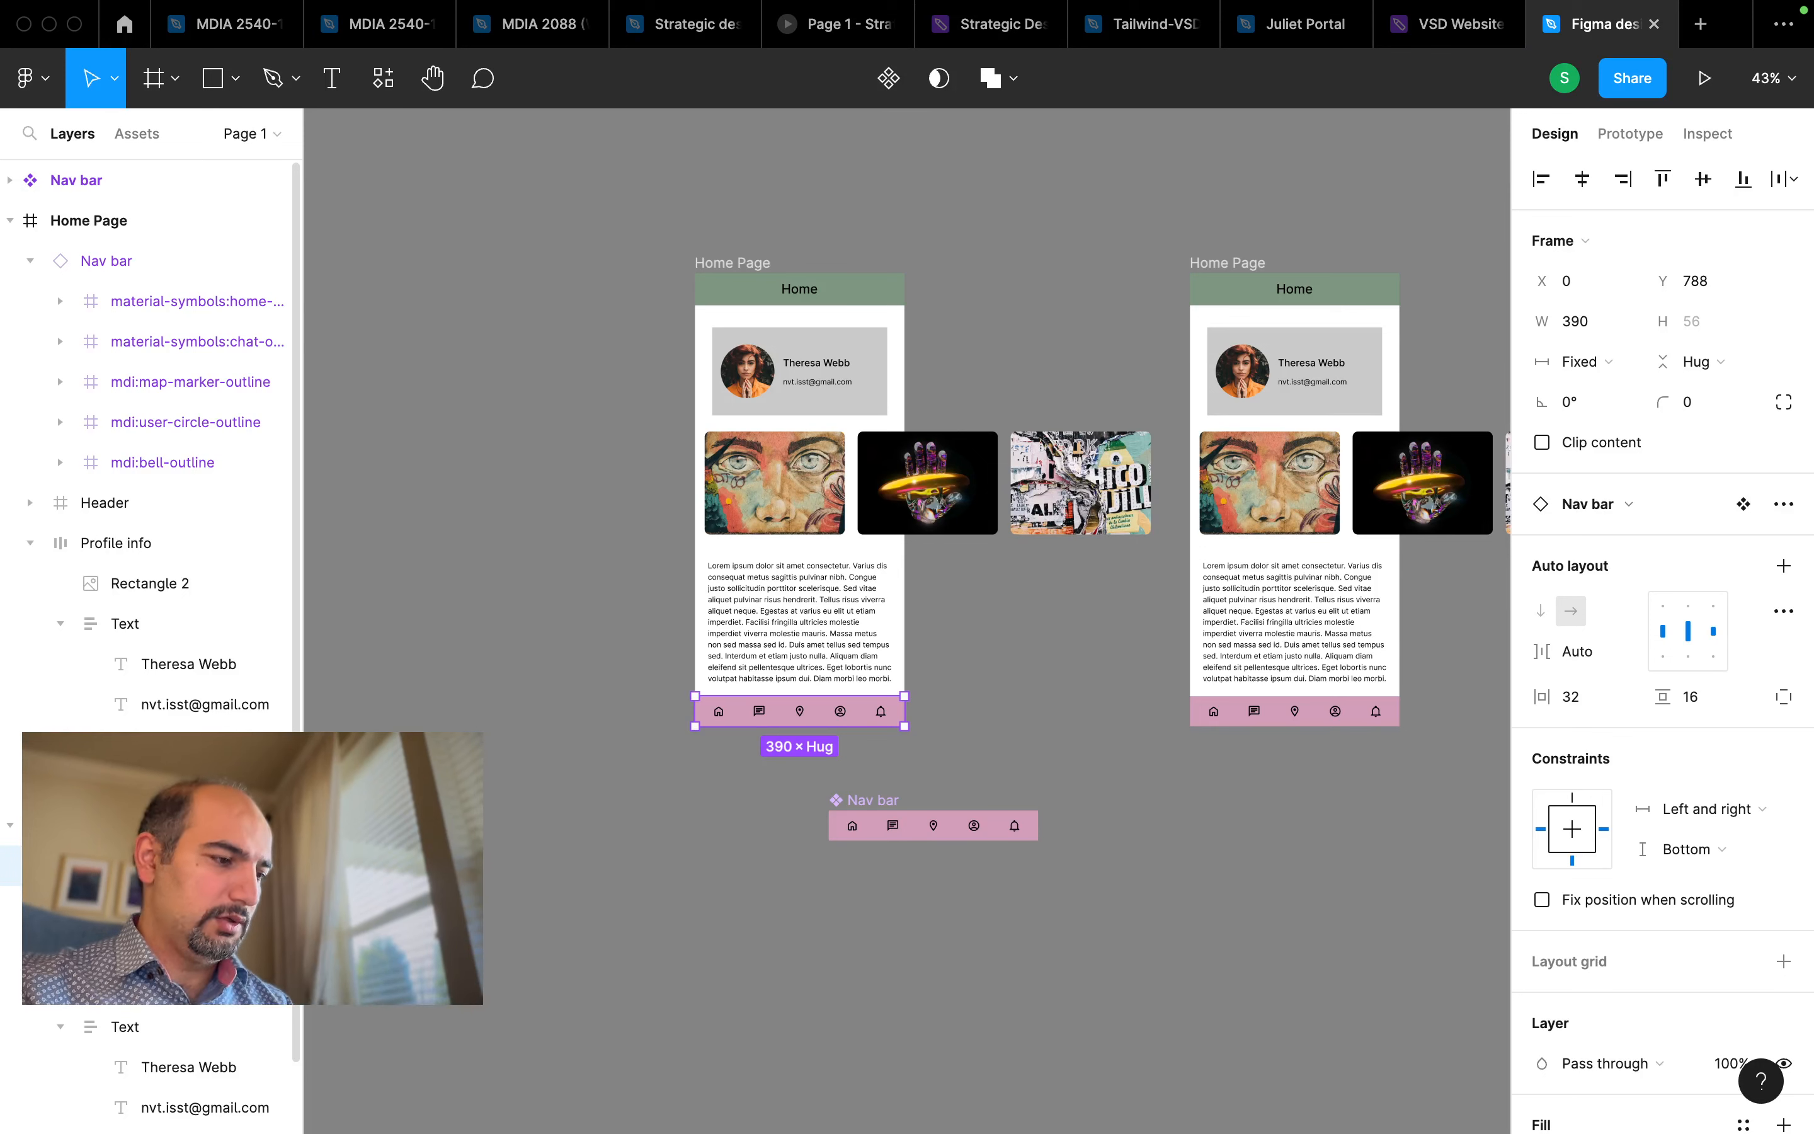
click(1002, 967)
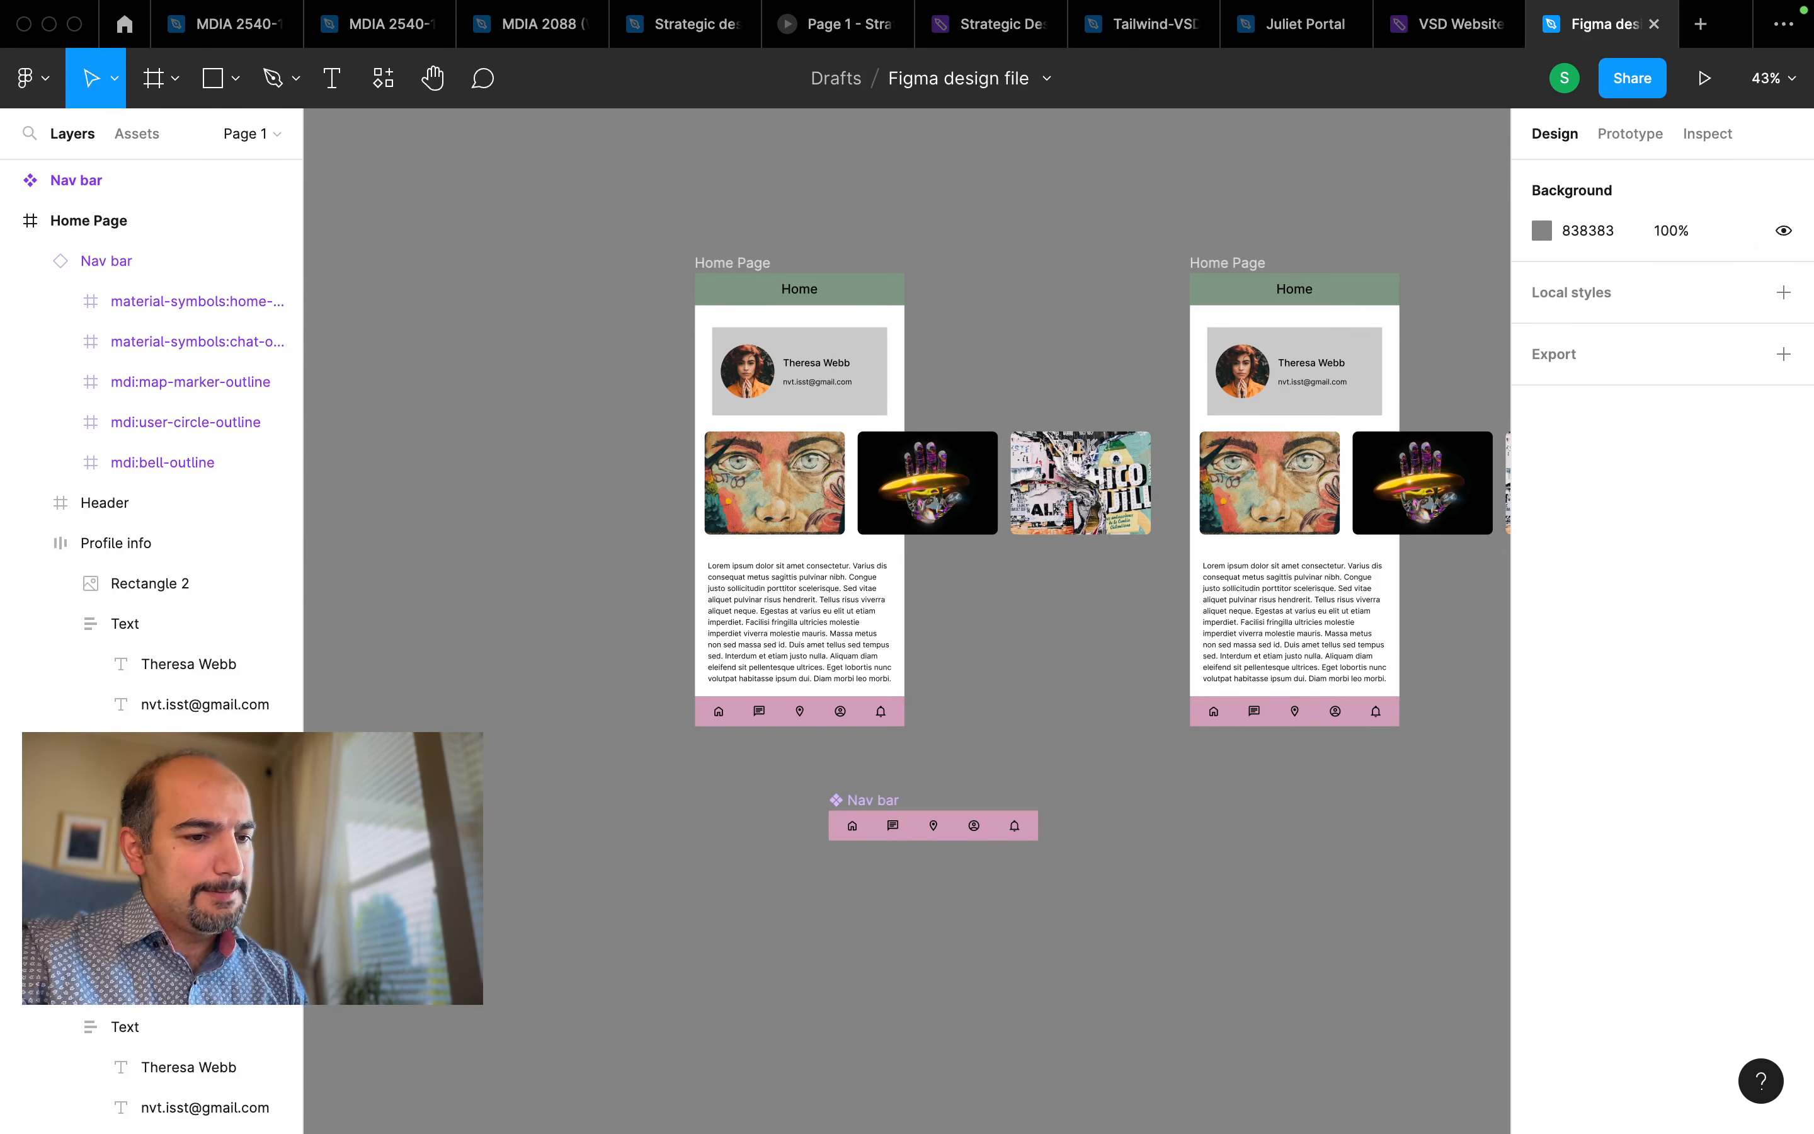
Add a second variant to the Nav bar main component and name its Property 1 value Home
click(890, 811)
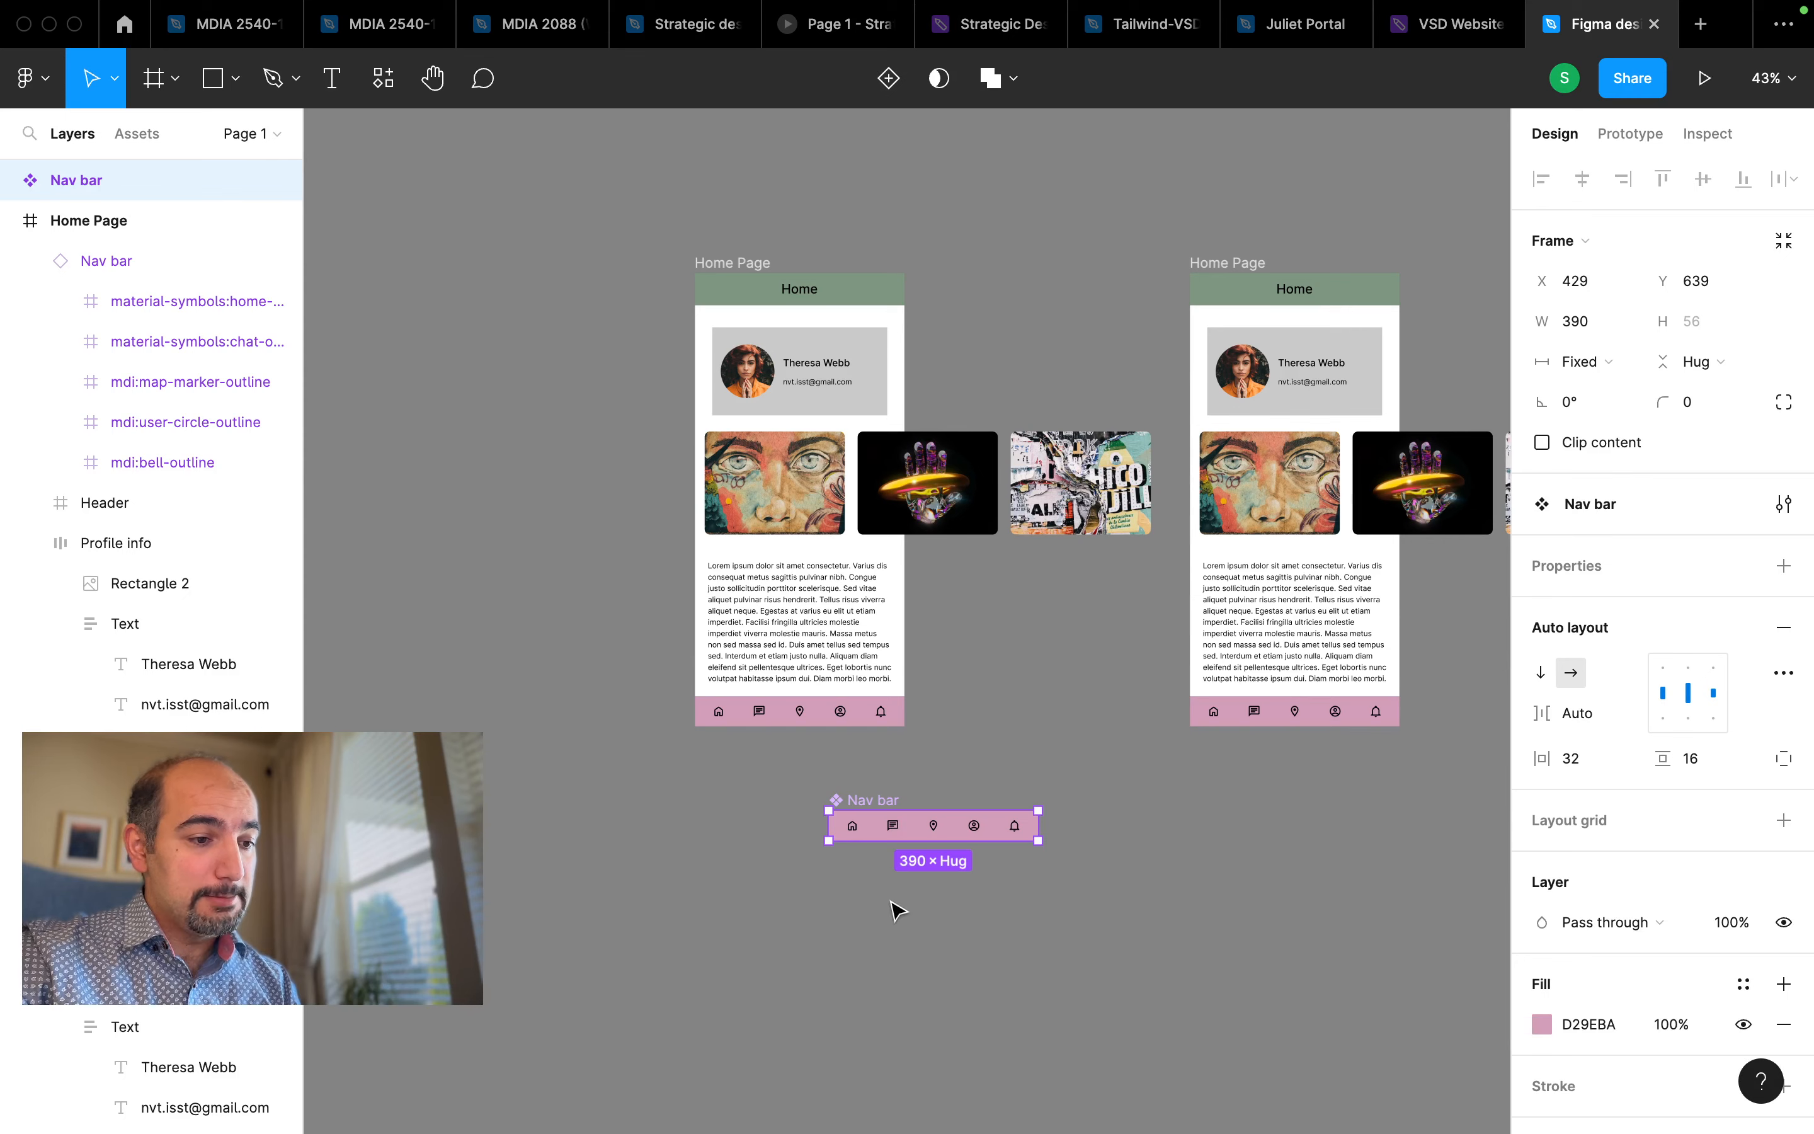
scroll(895, 892, up, 2)
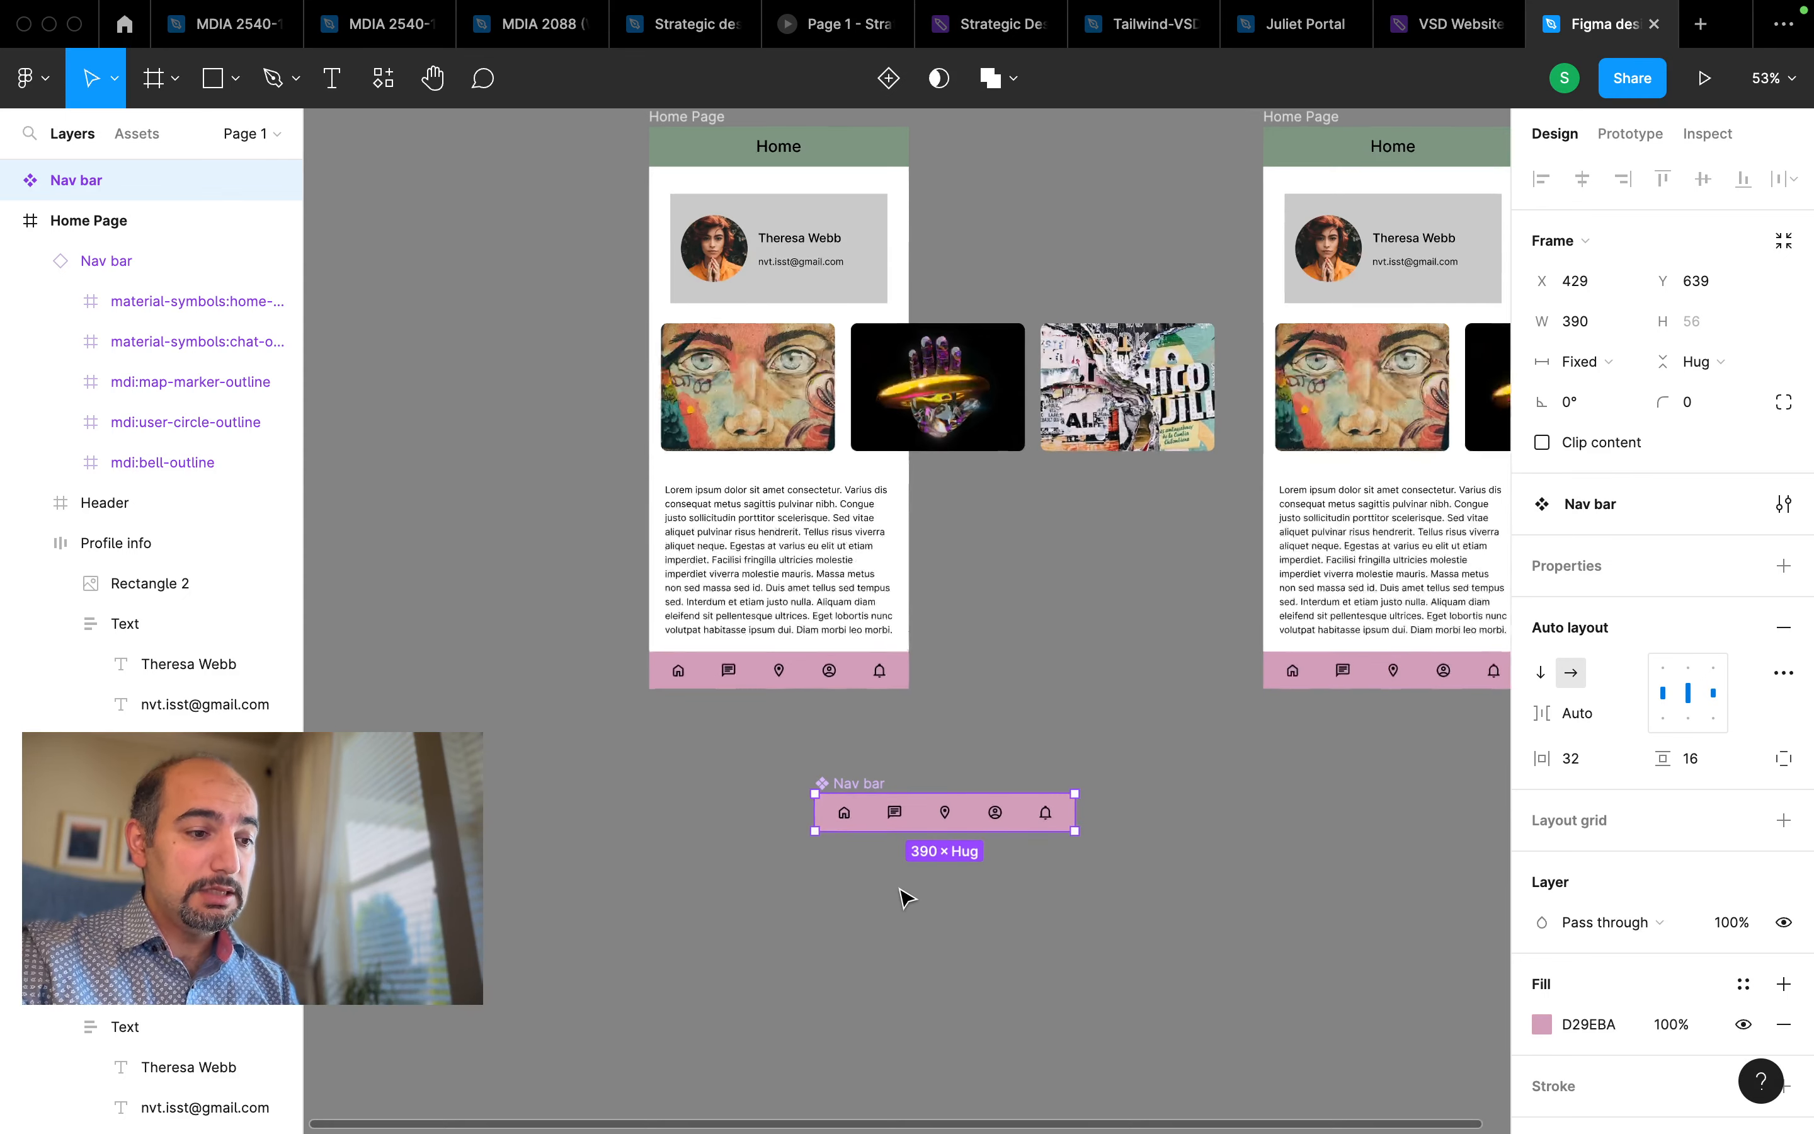
scroll(939, 909, up, 5)
scroll(946, 910, down, 2)
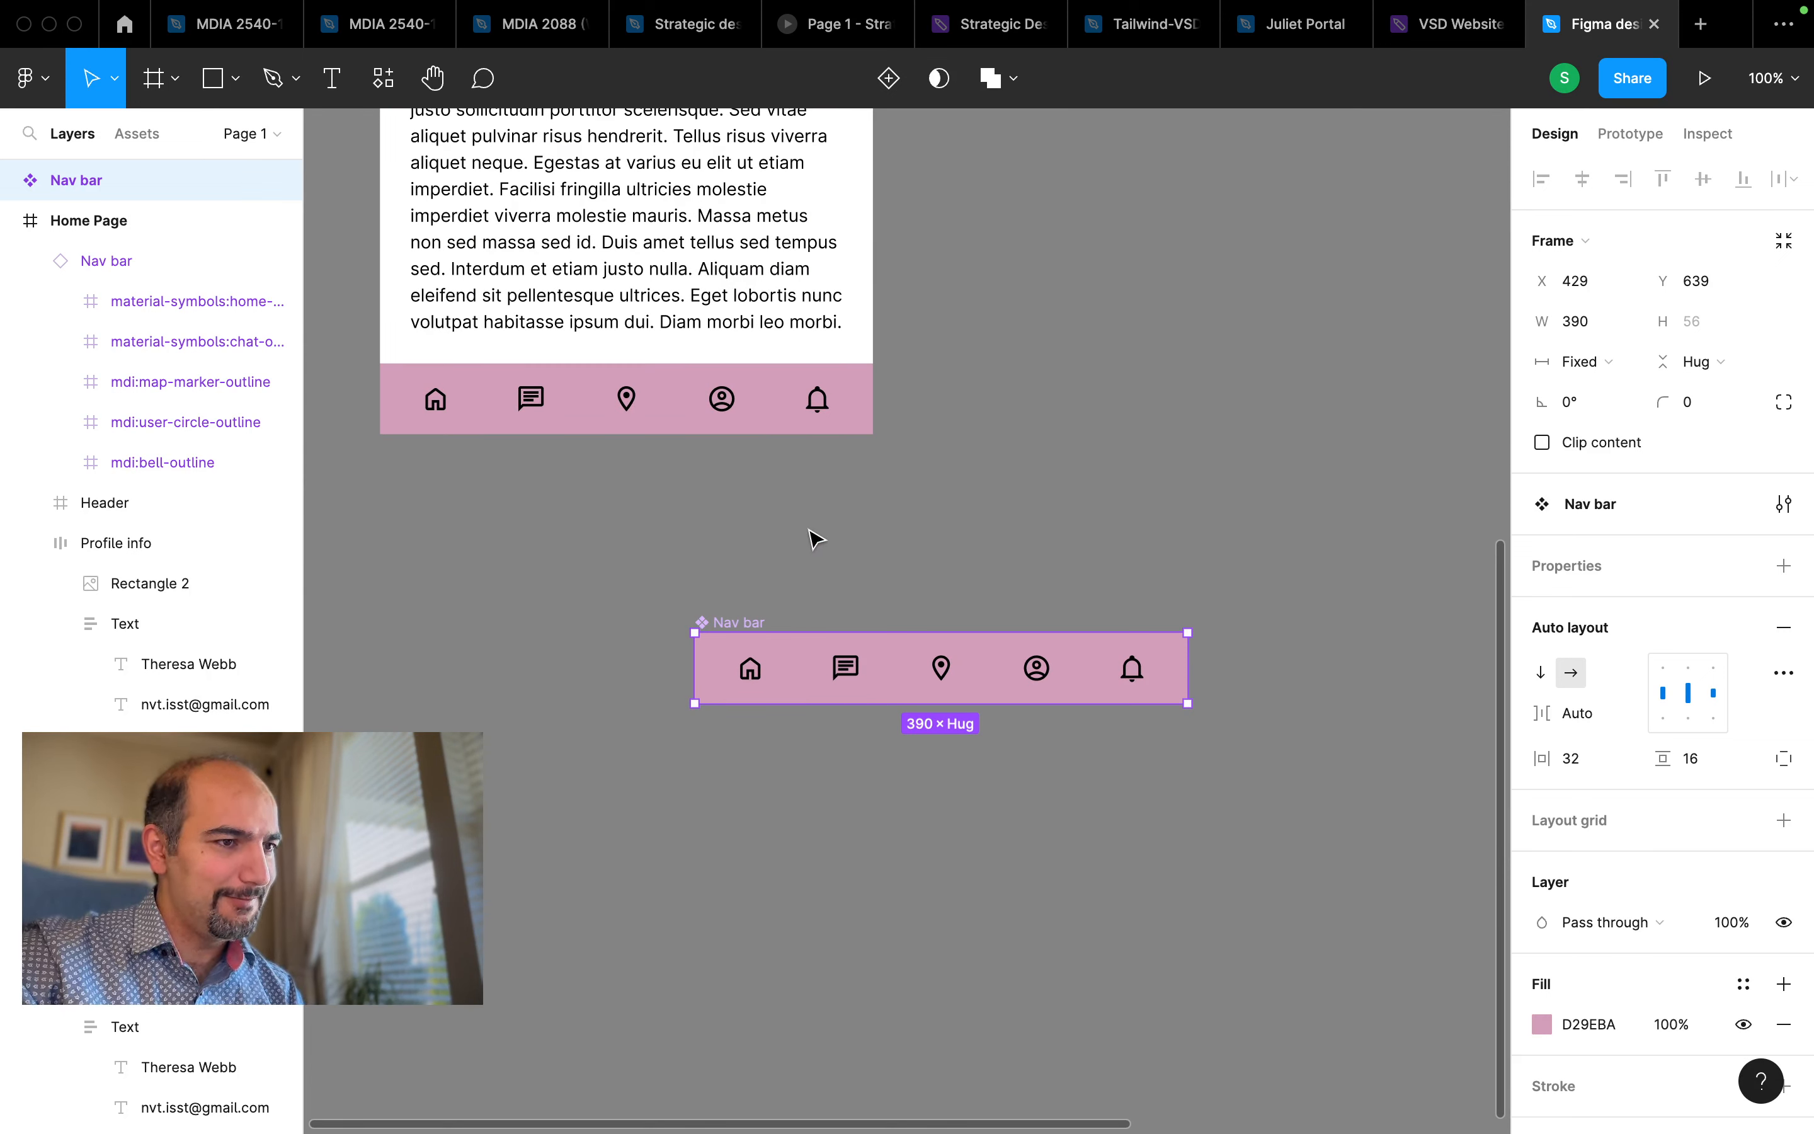
click(889, 83)
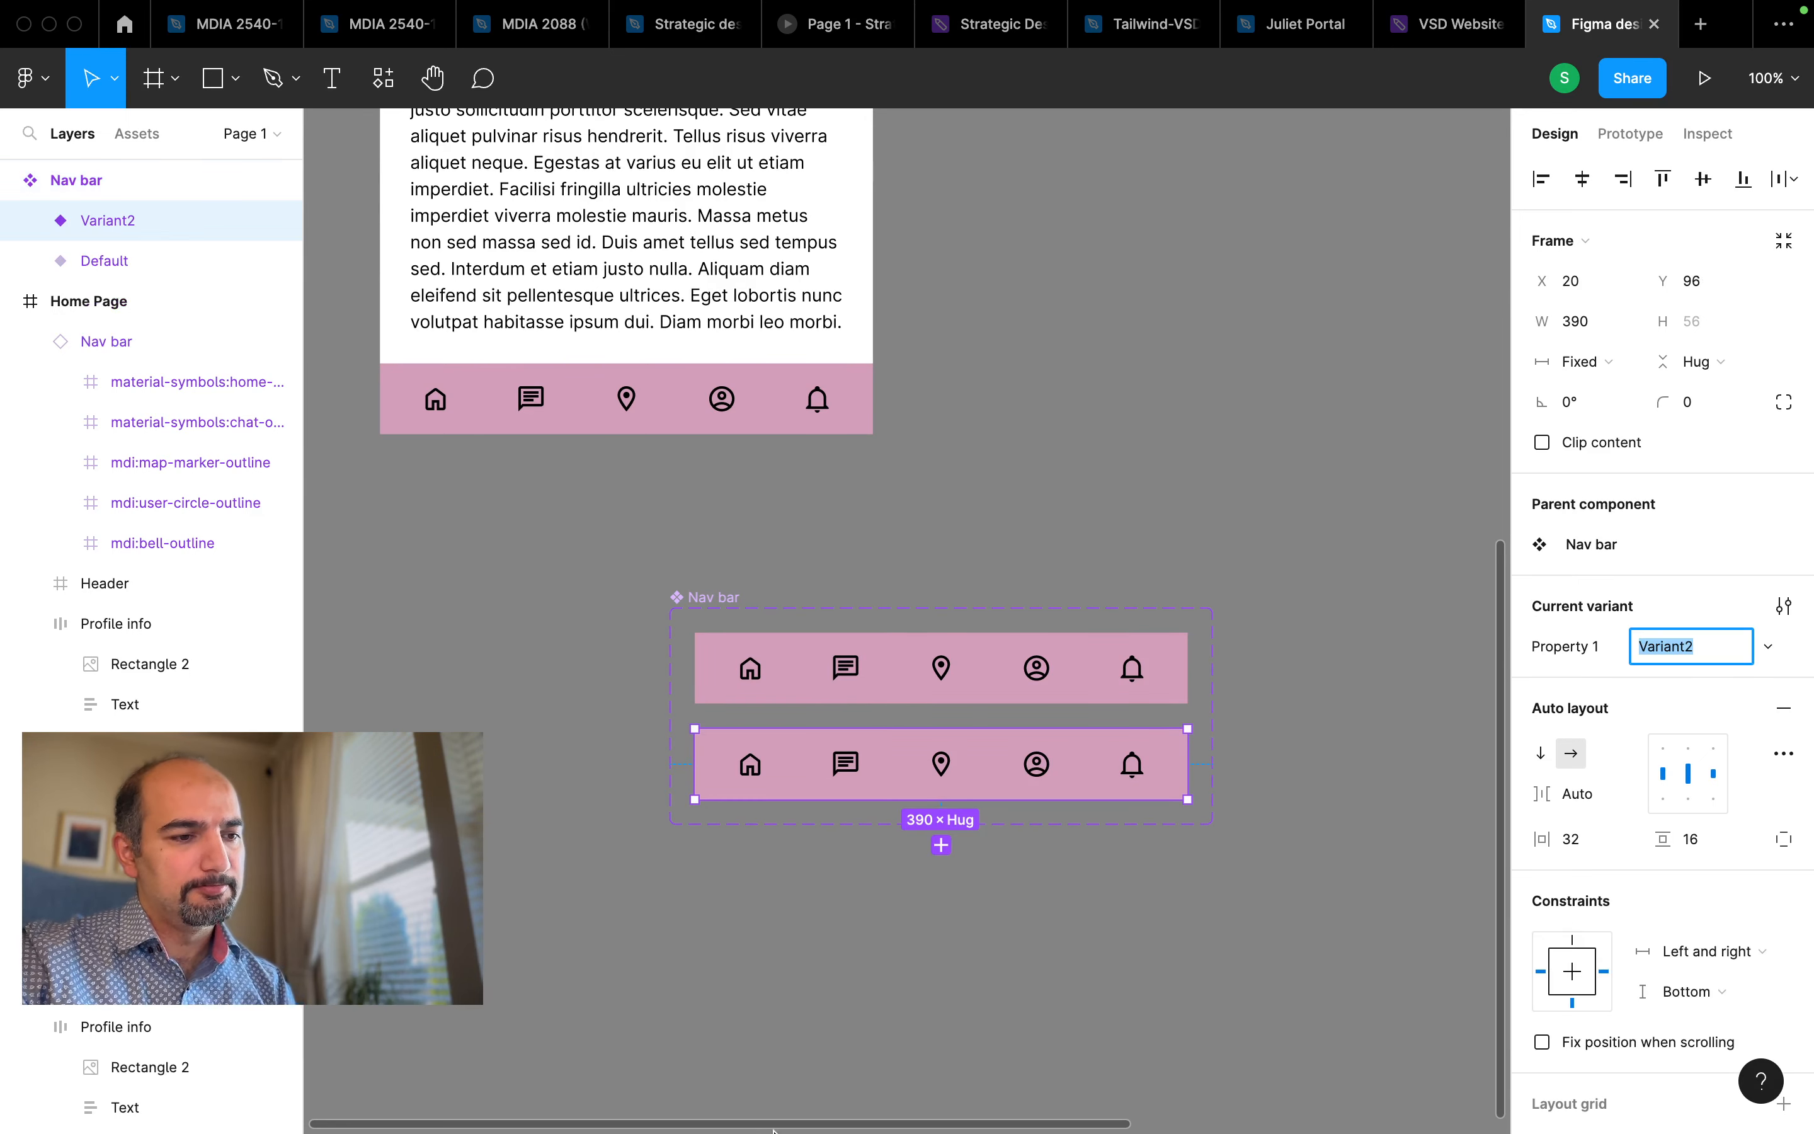
click(1683, 645)
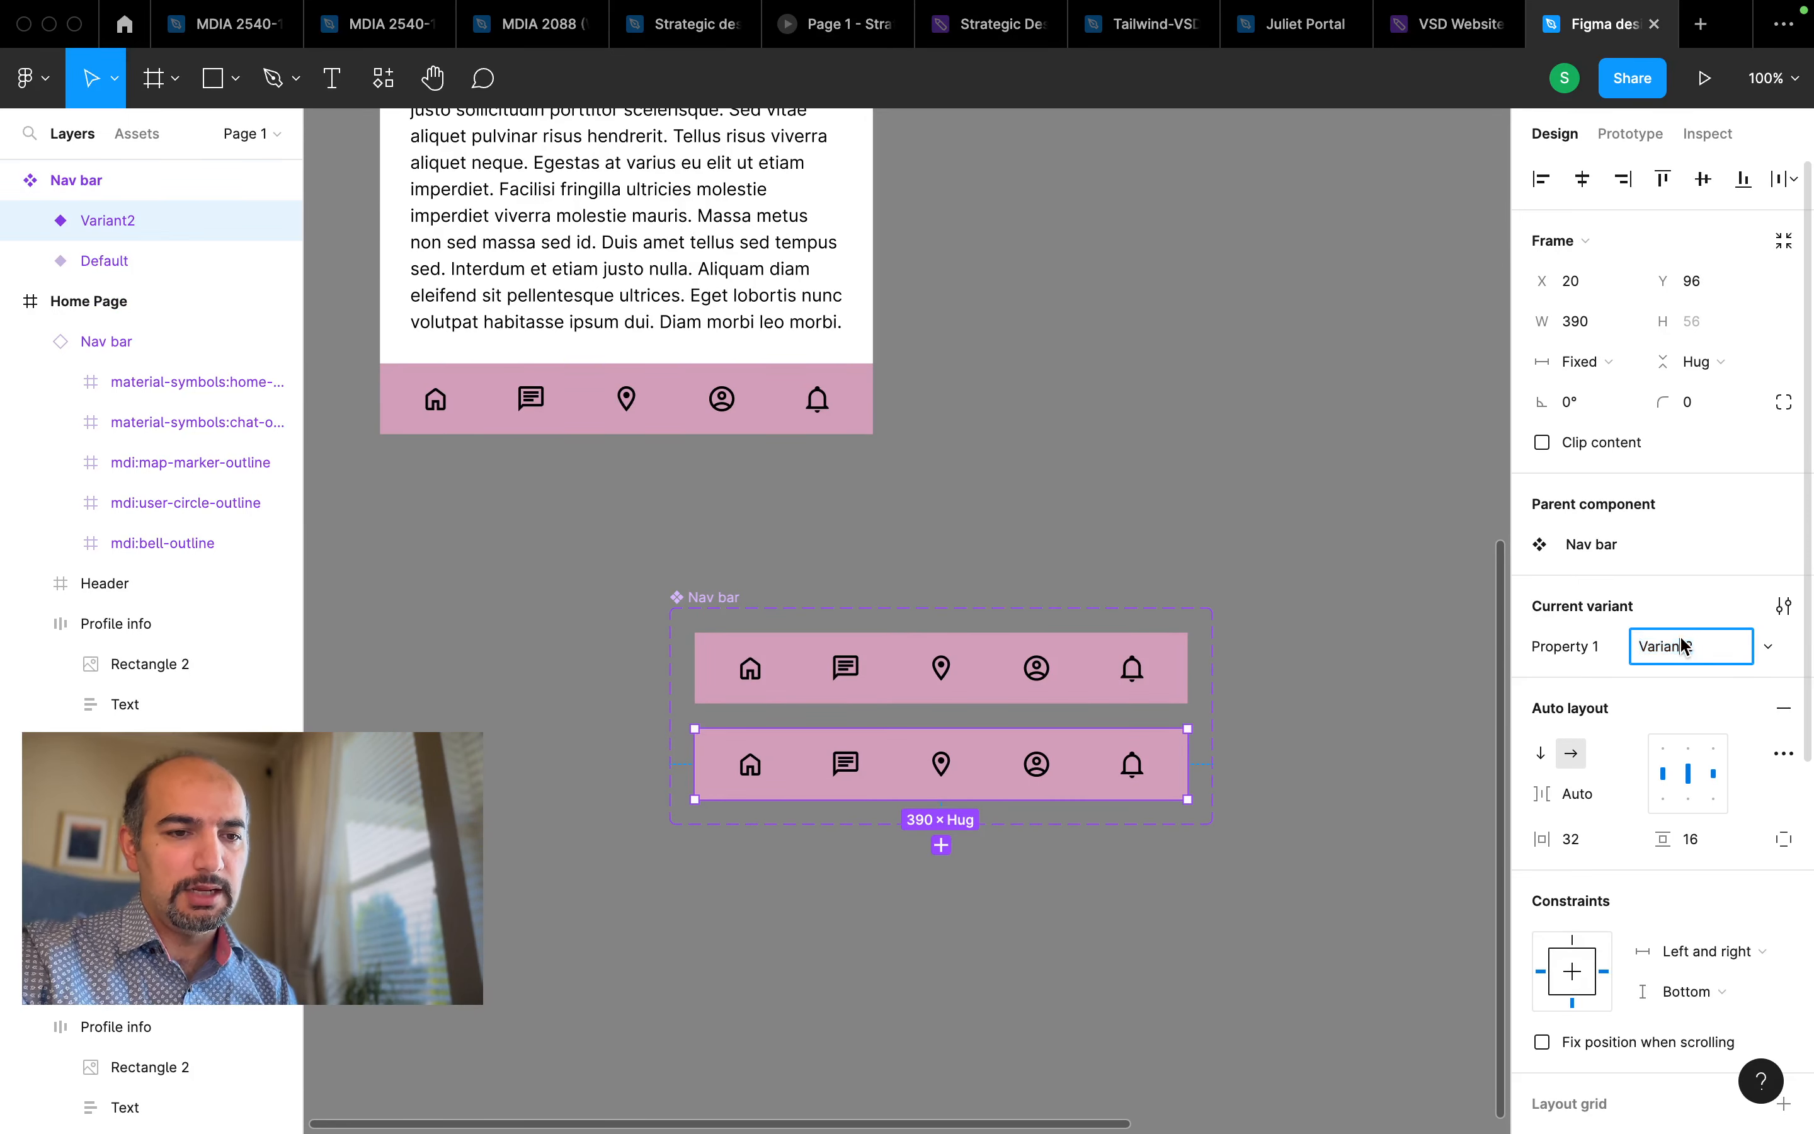
key(super+a)
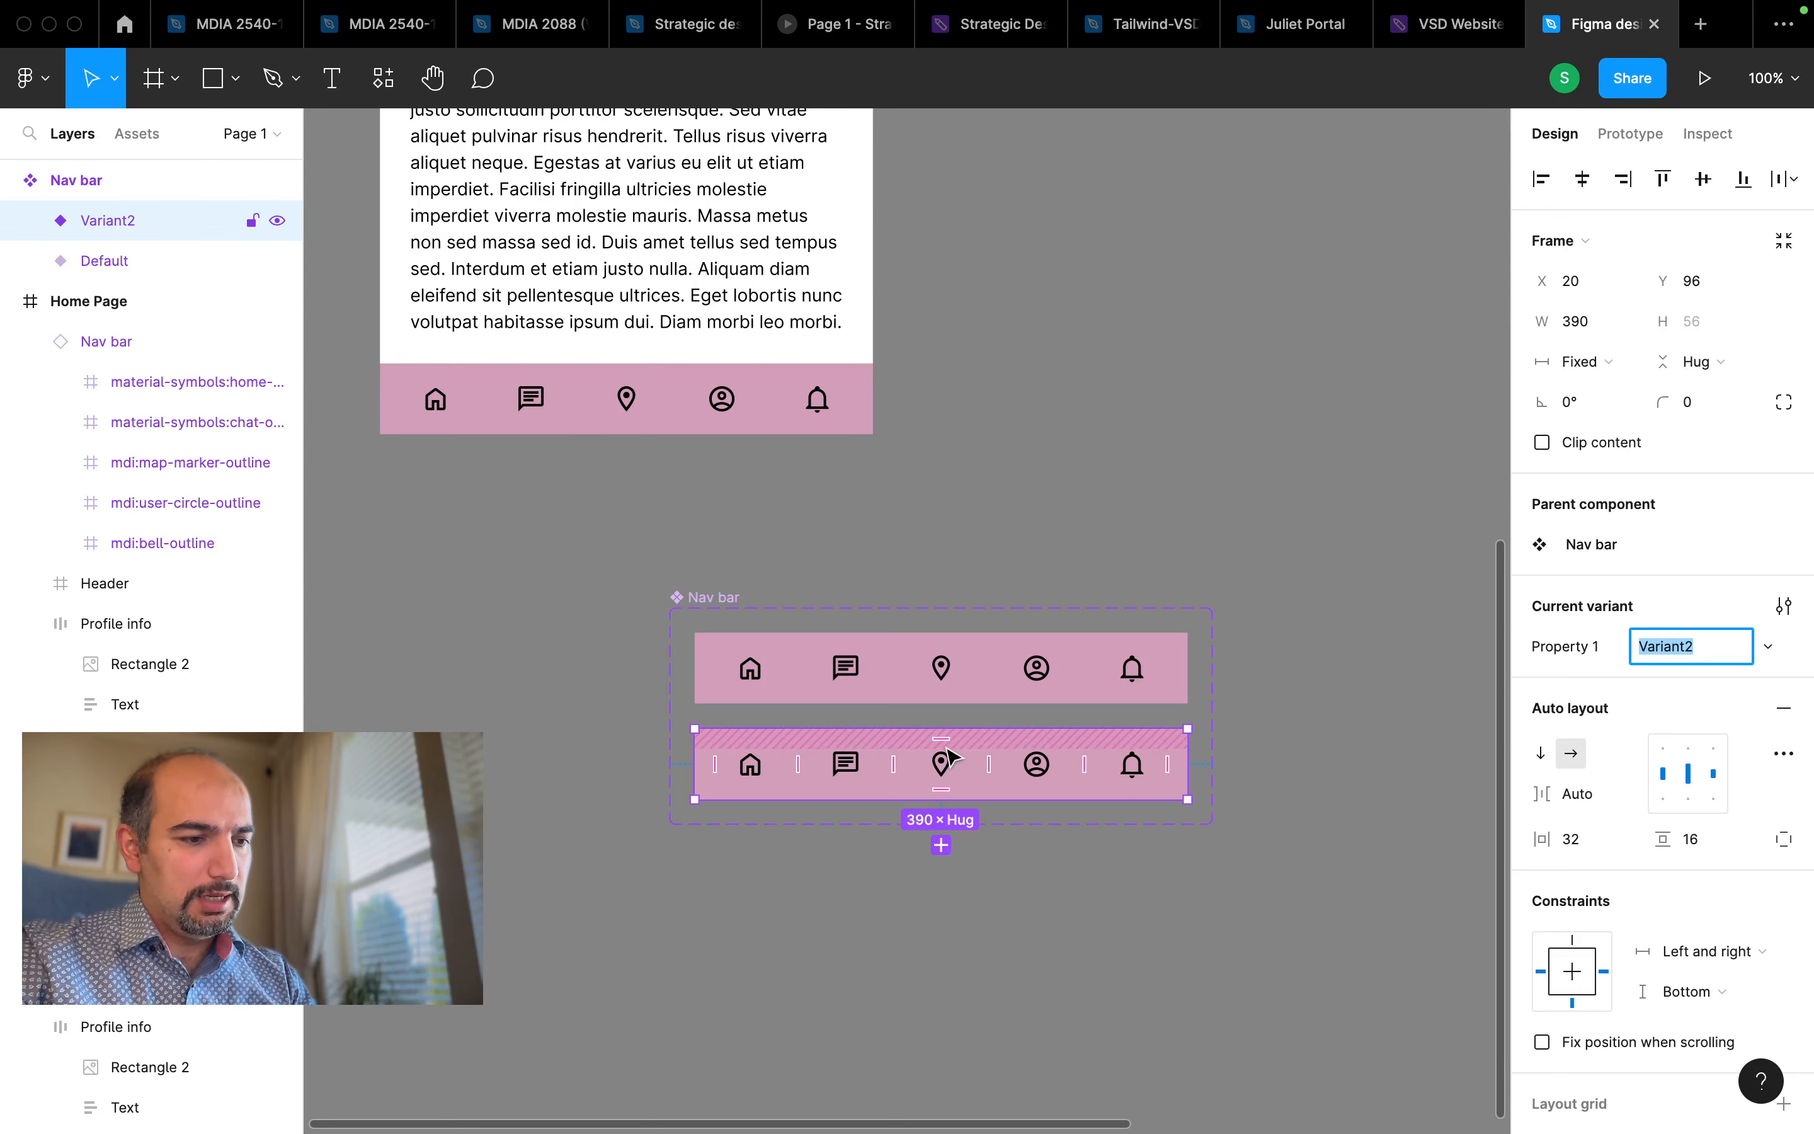
text(Home)
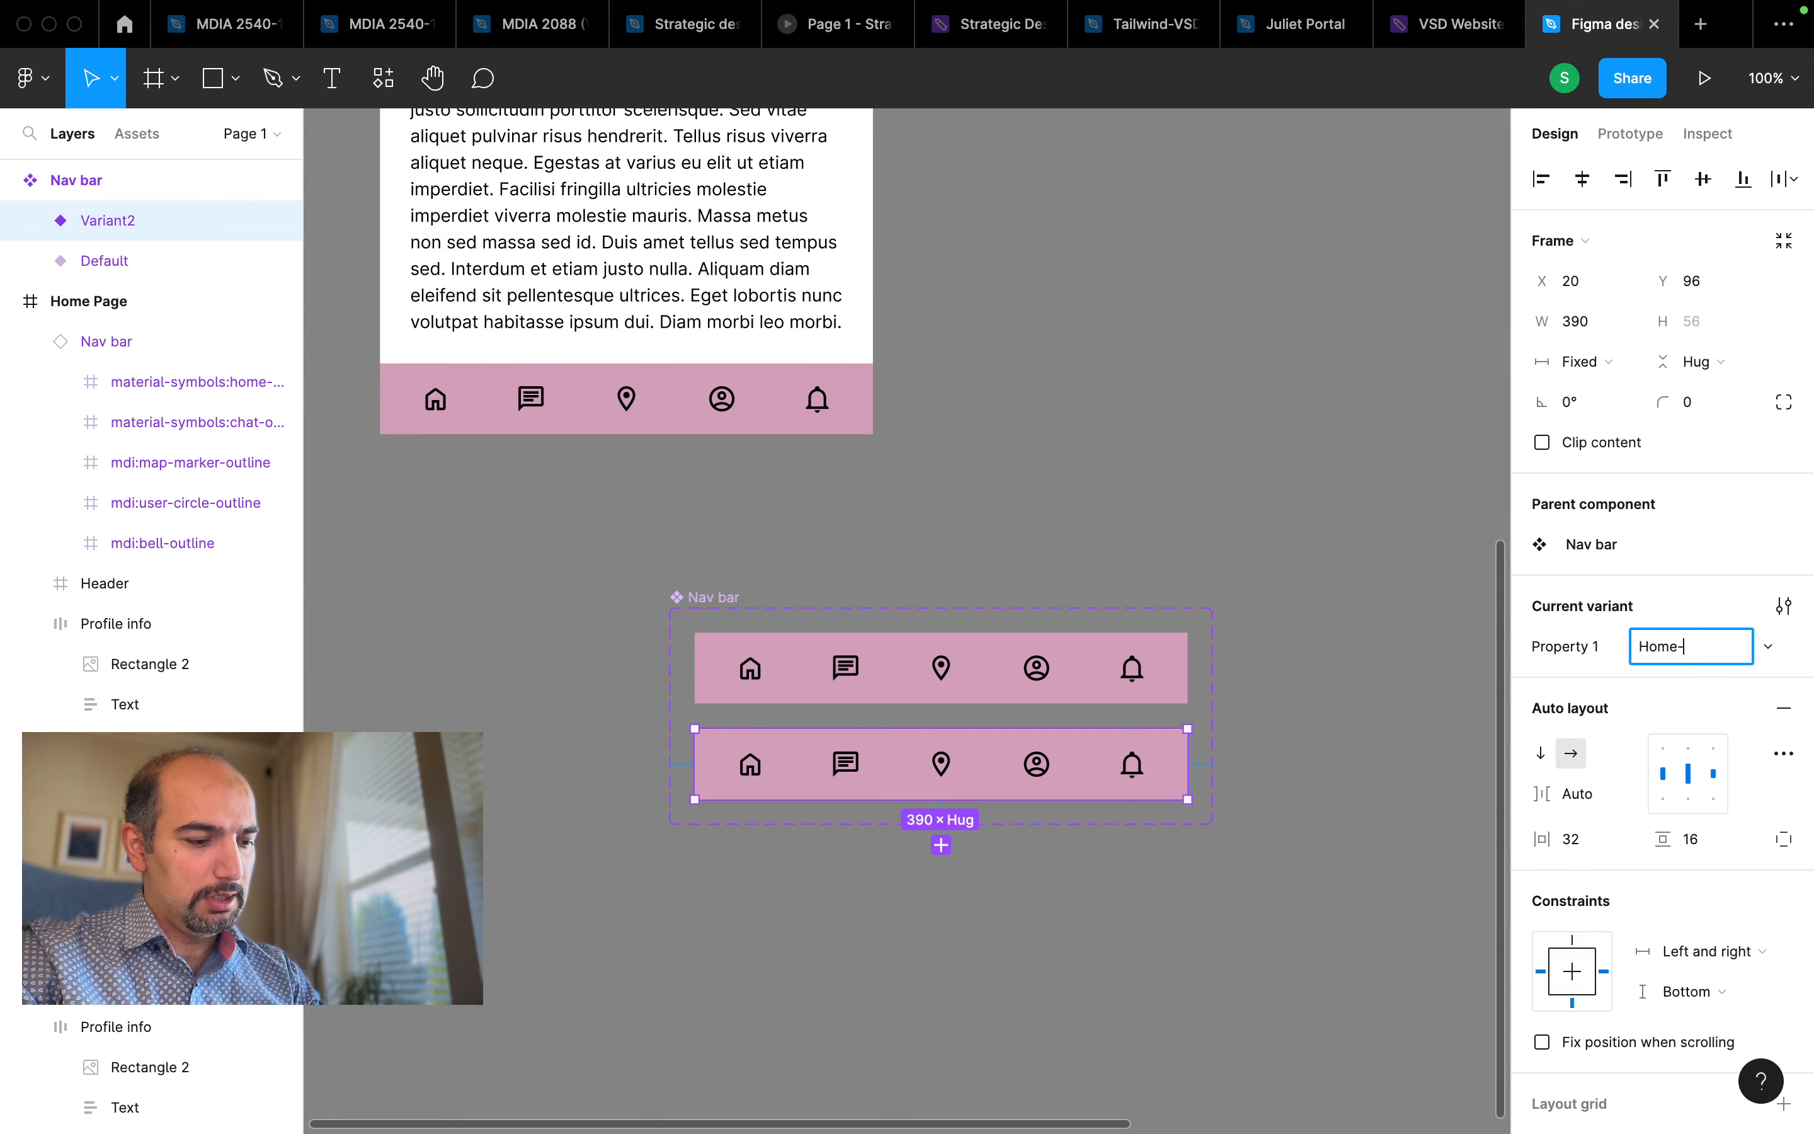
key(Return)
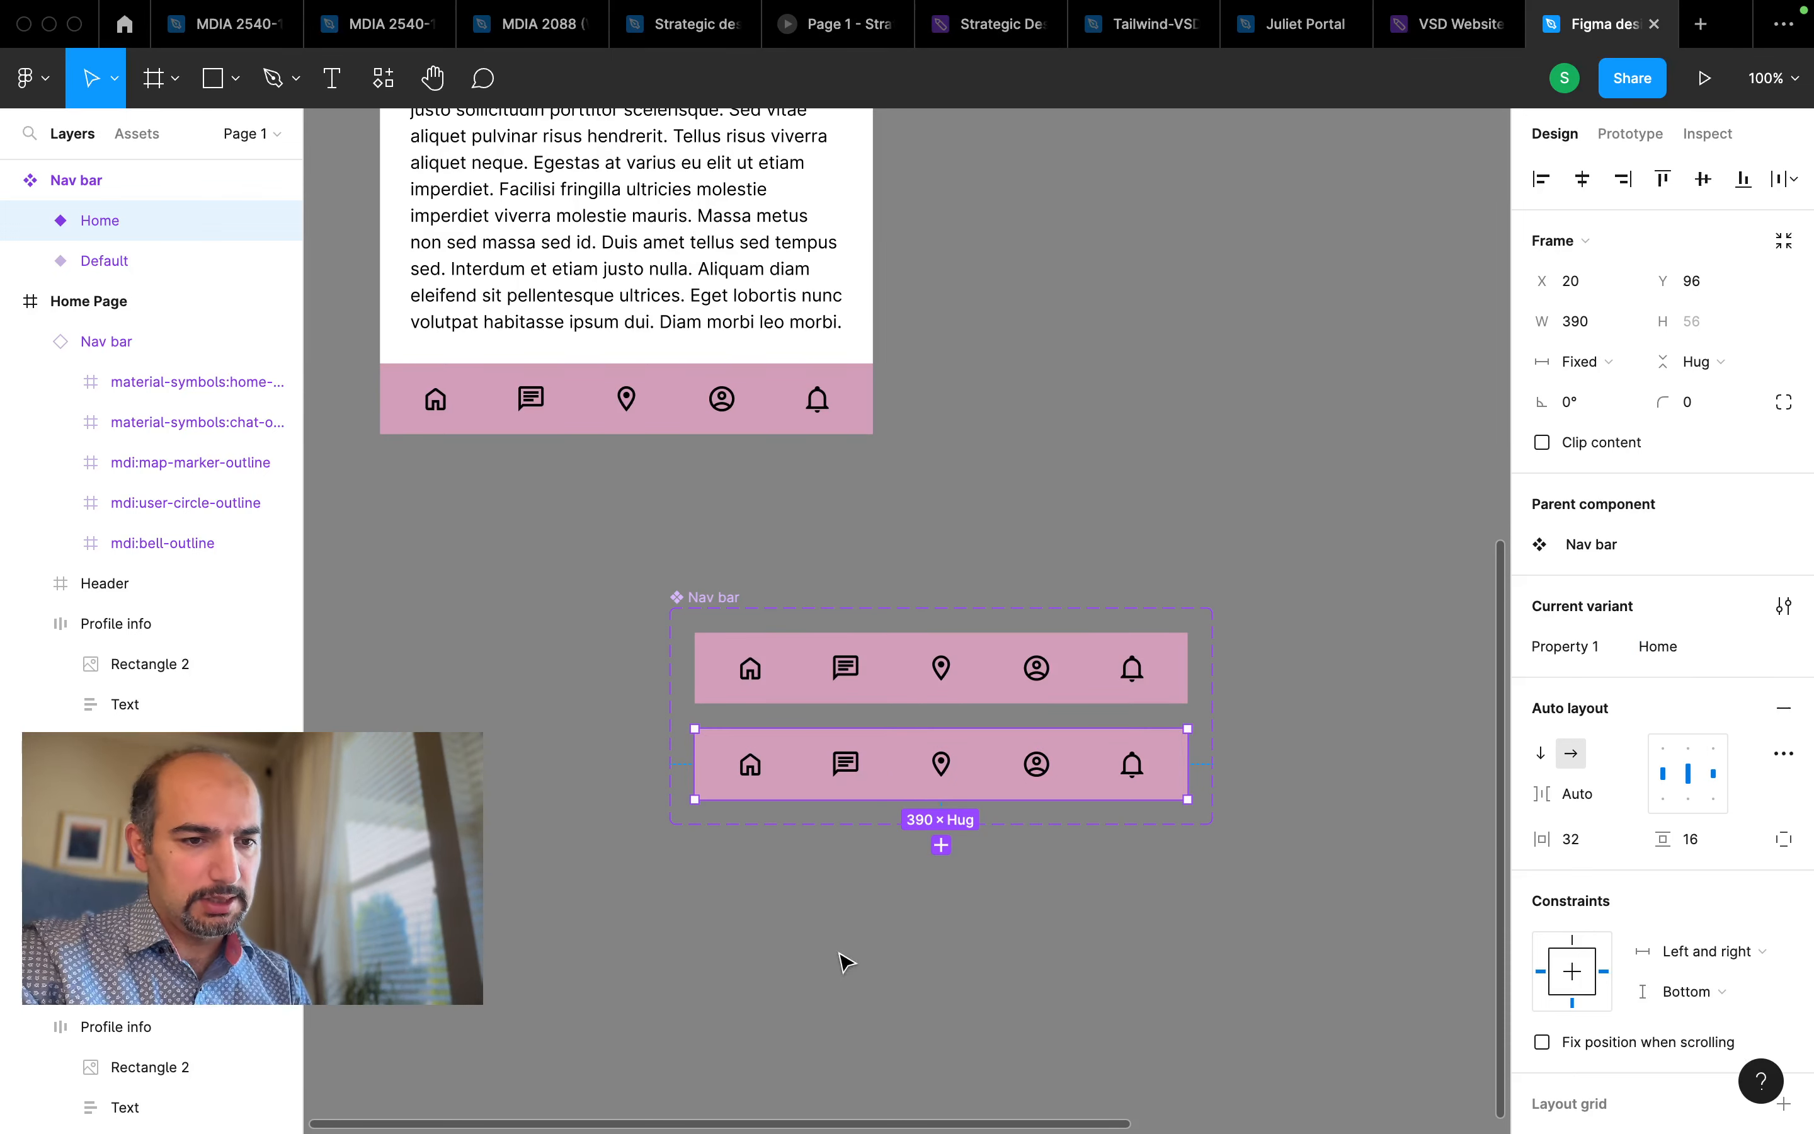
Recolor the home icon in the Home variant to white FFFFFF
click(751, 773)
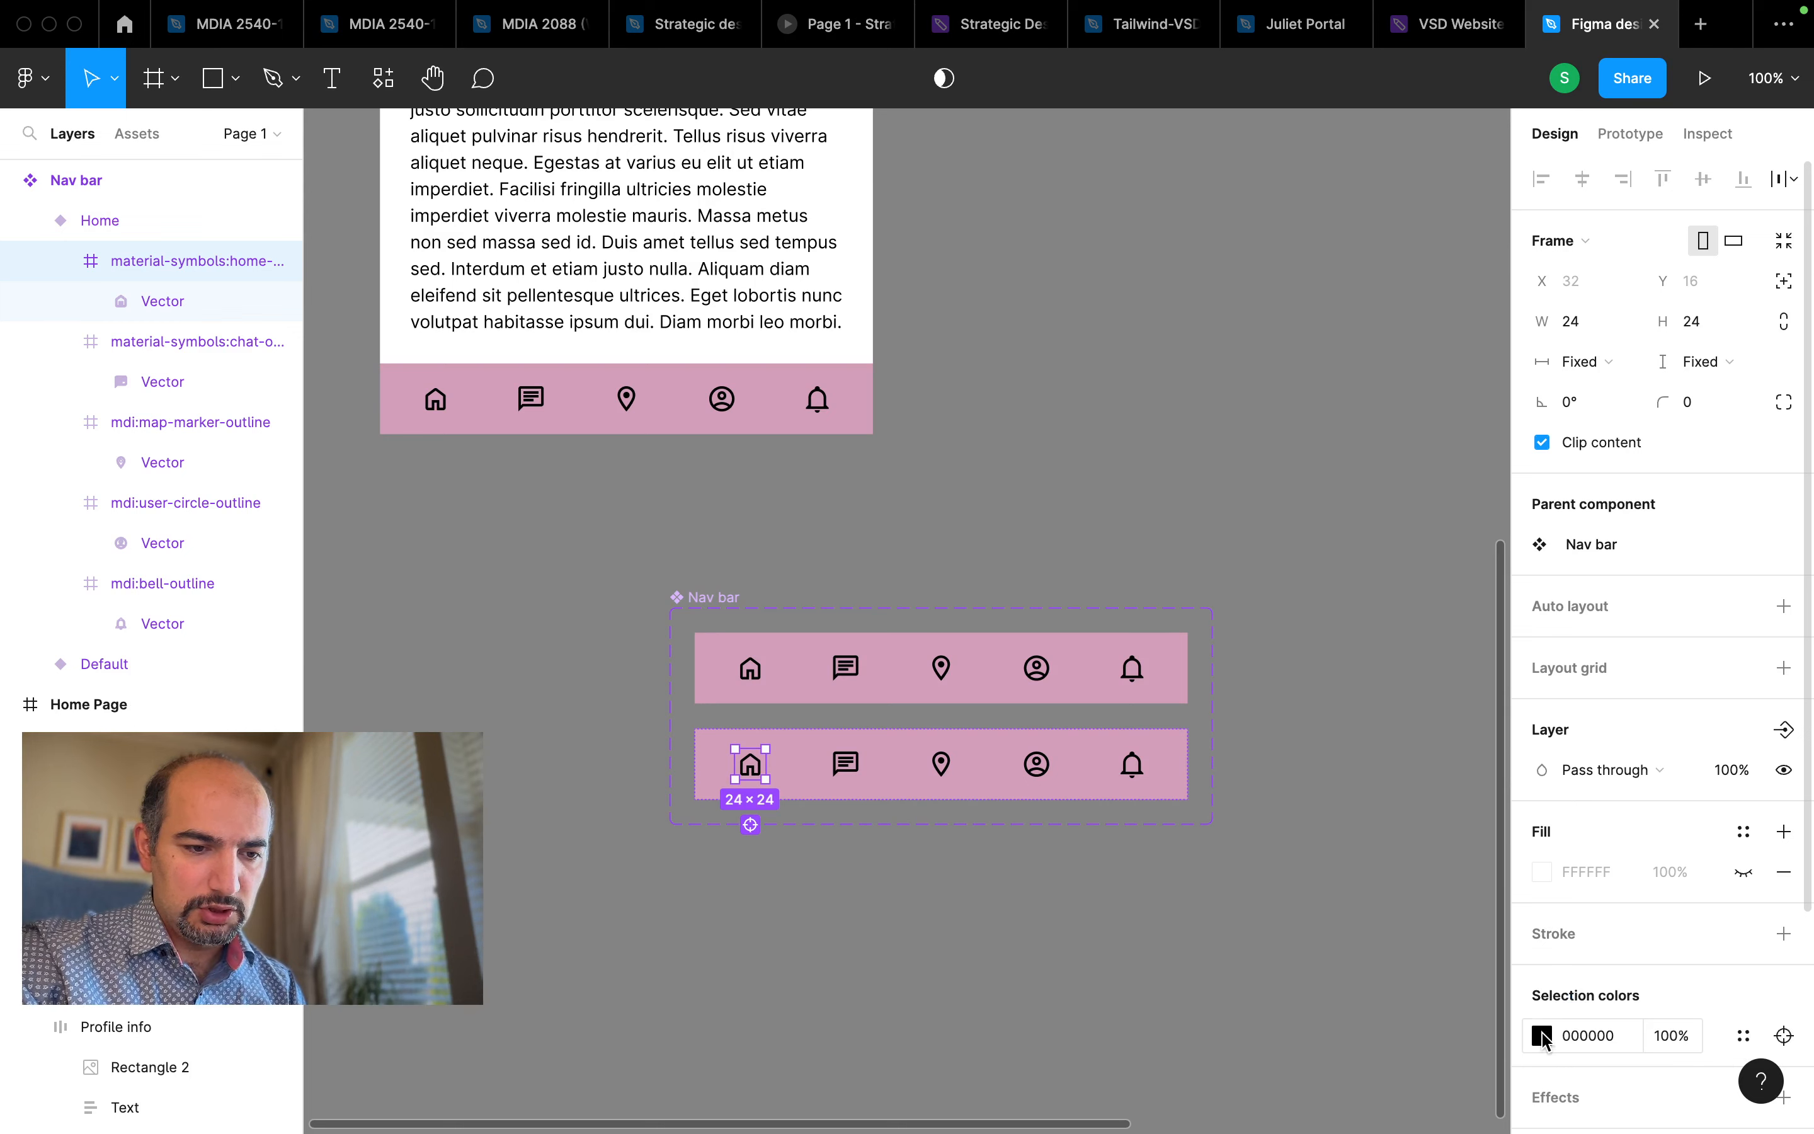
click(1542, 1036)
click(1364, 725)
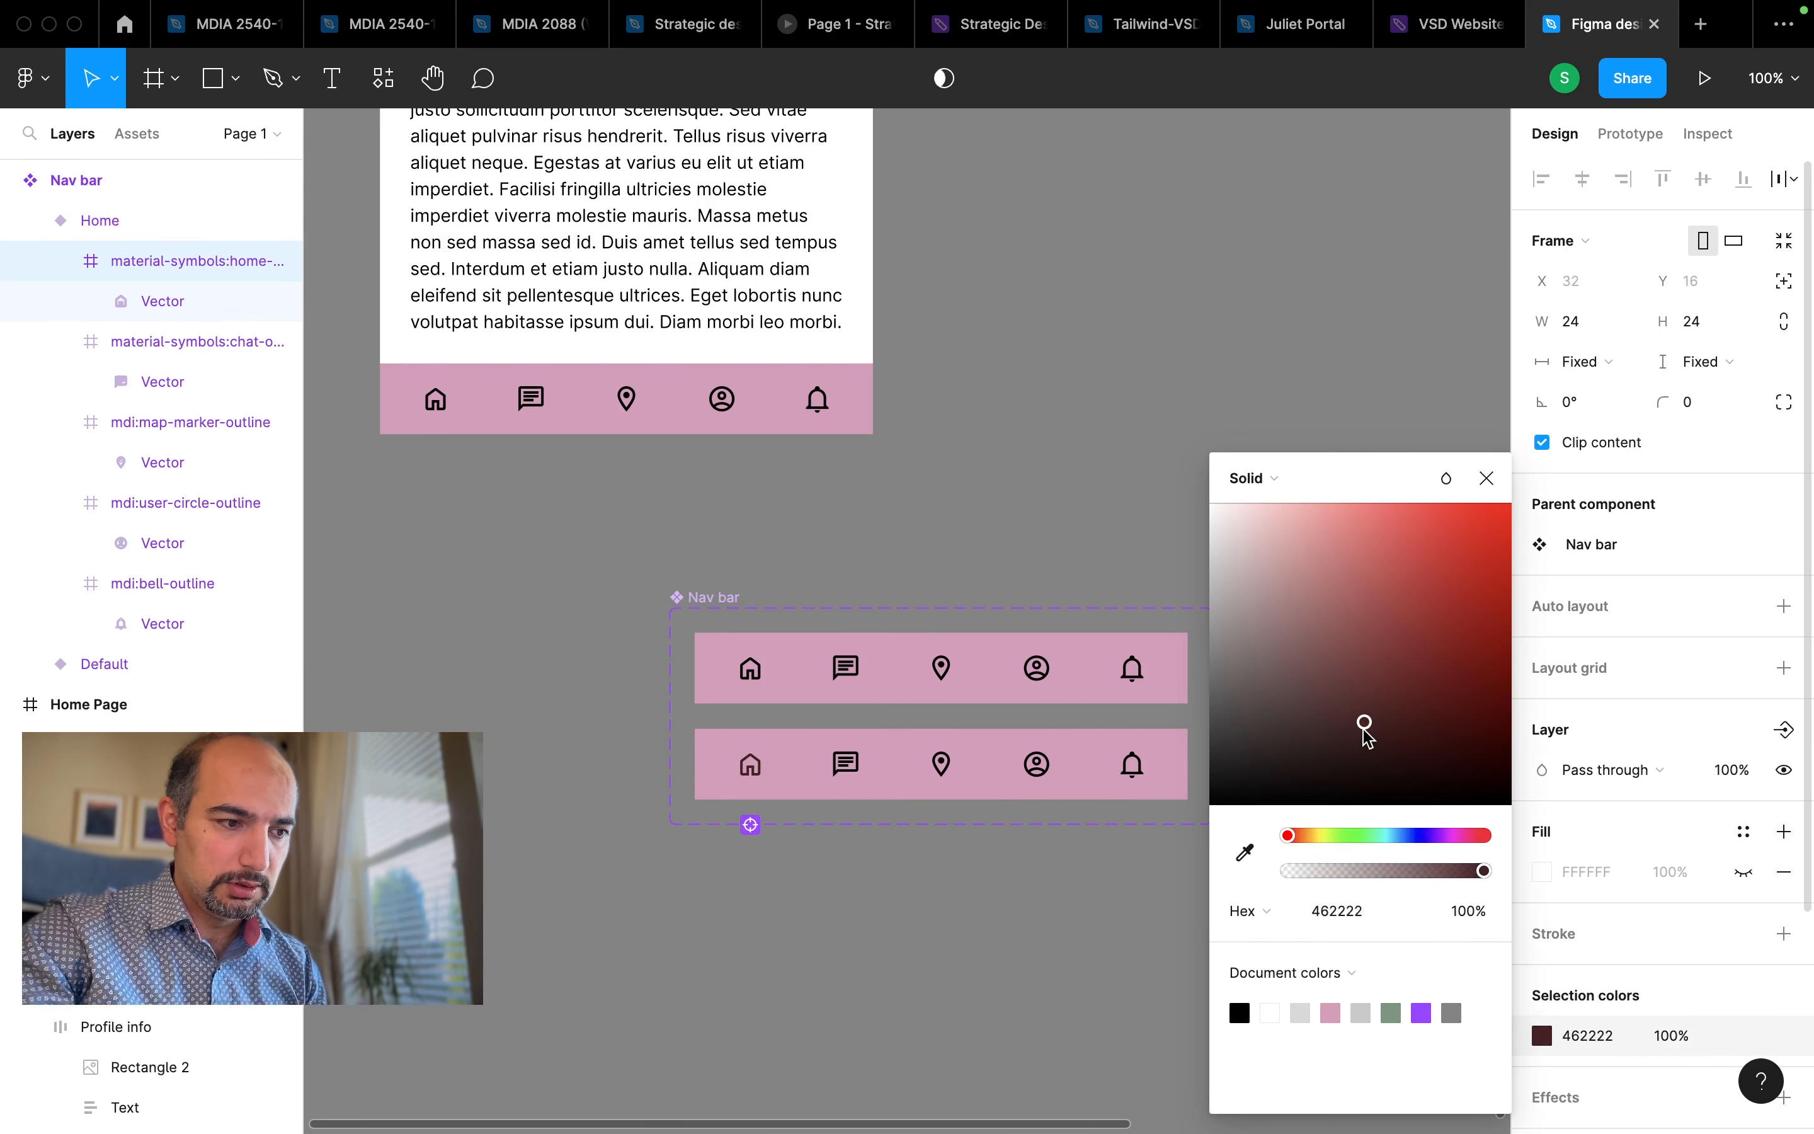
drag(1364, 731, 1164, 391)
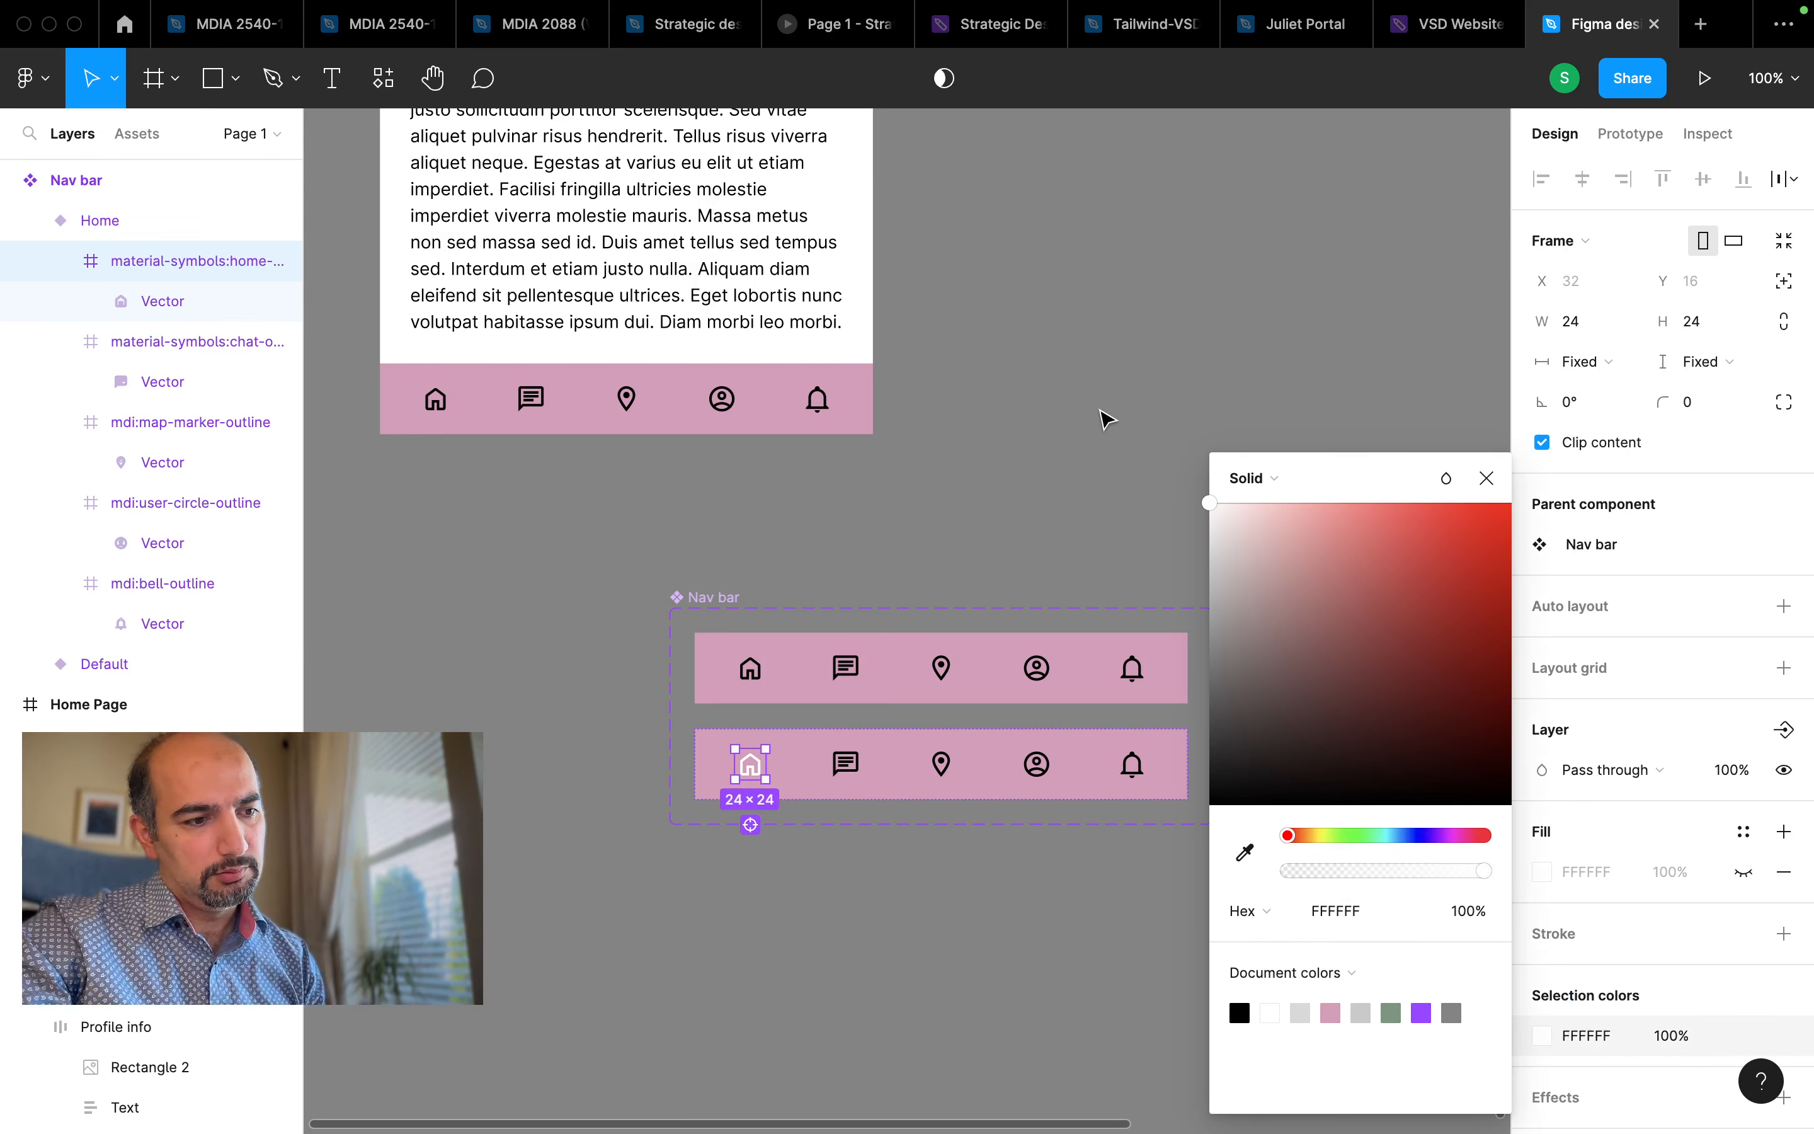
click(1108, 418)
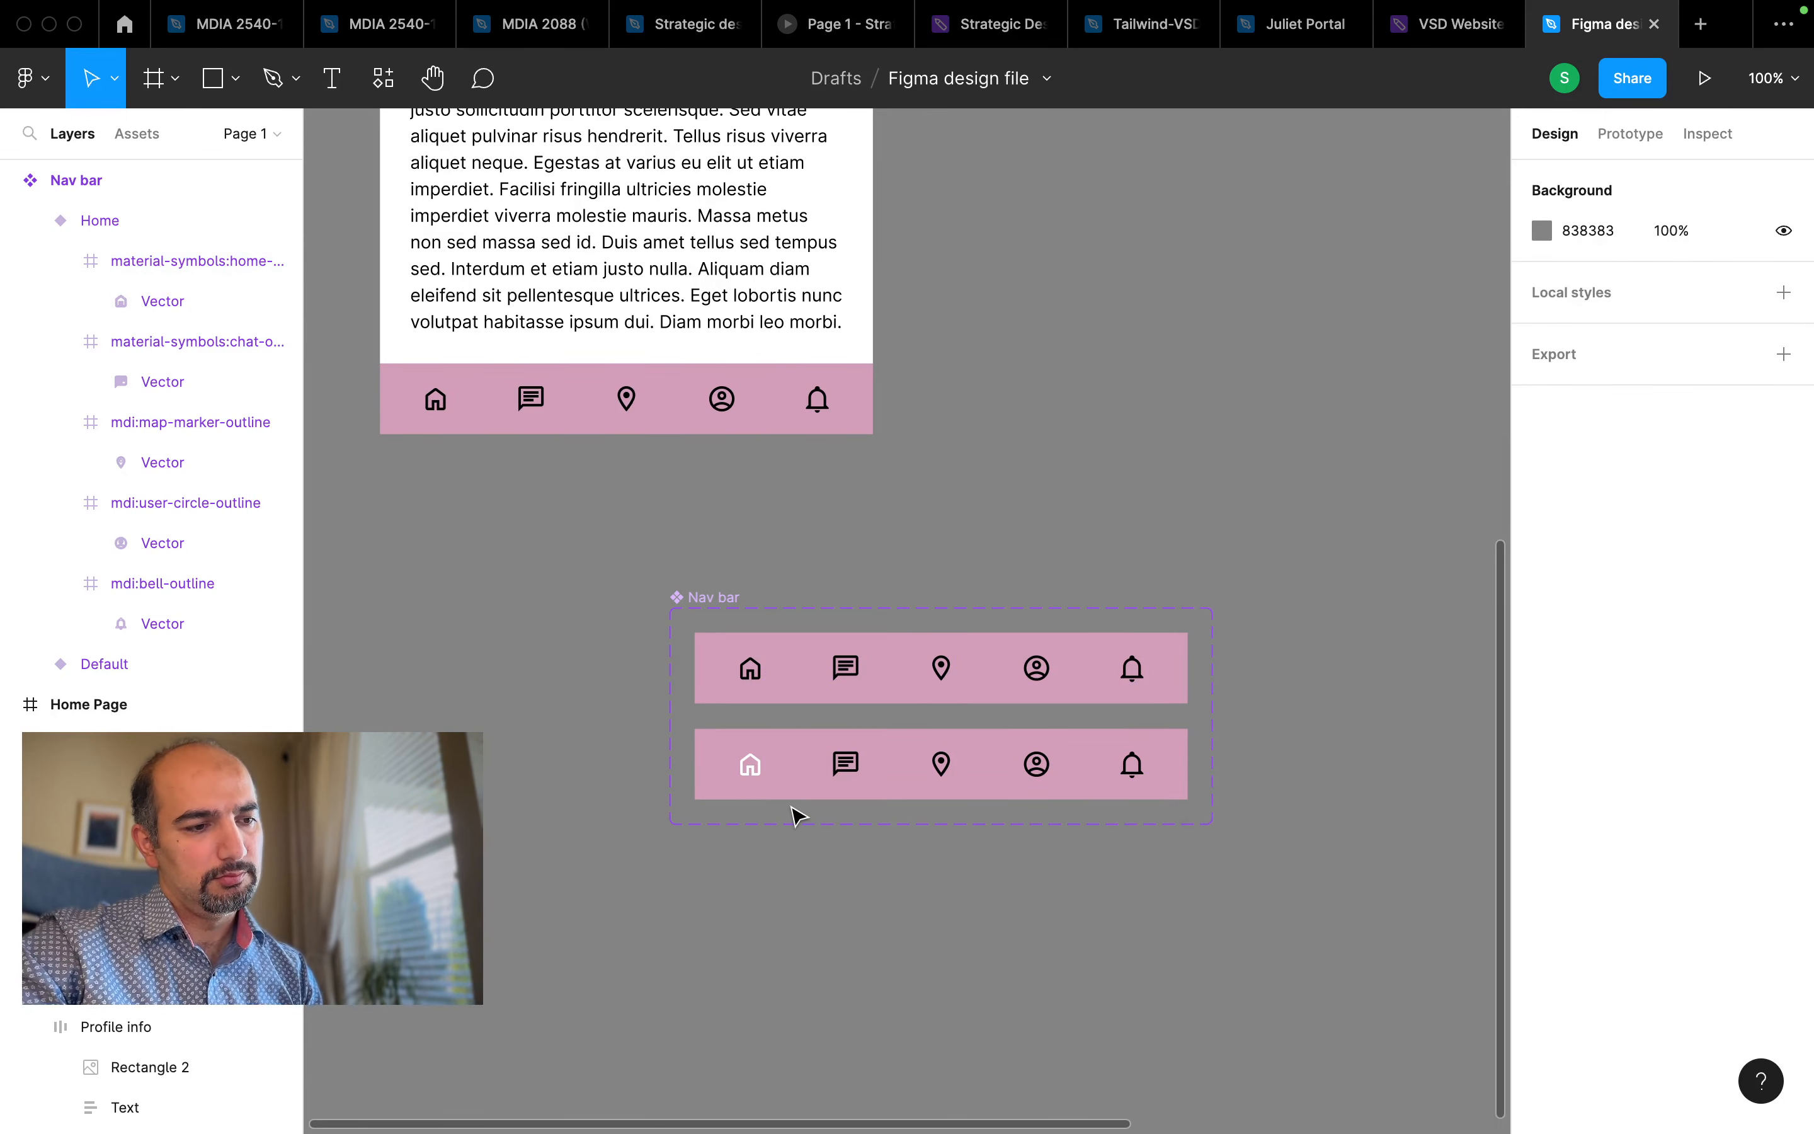
Recolor the black icons in both Nav bar variants together to a pale tint based on the bar's pink fill
click(817, 689)
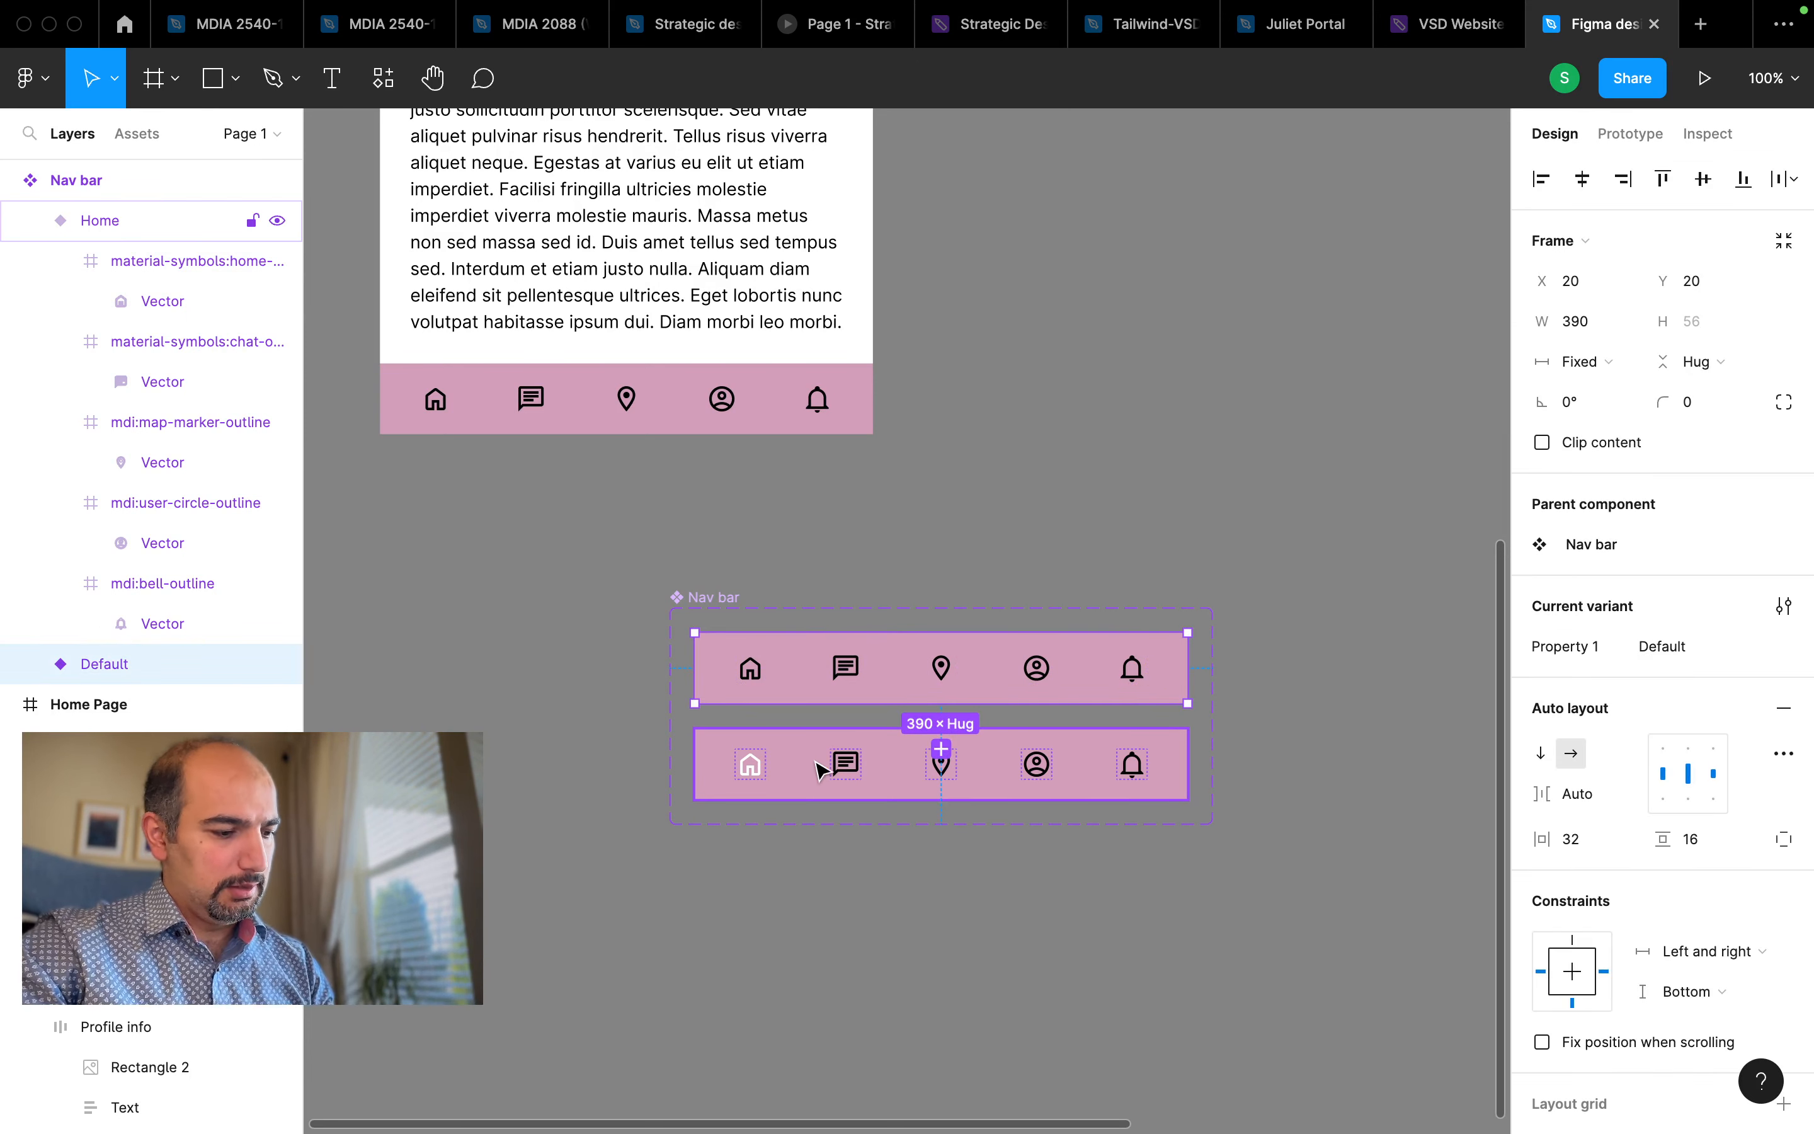
shift+click(820, 773)
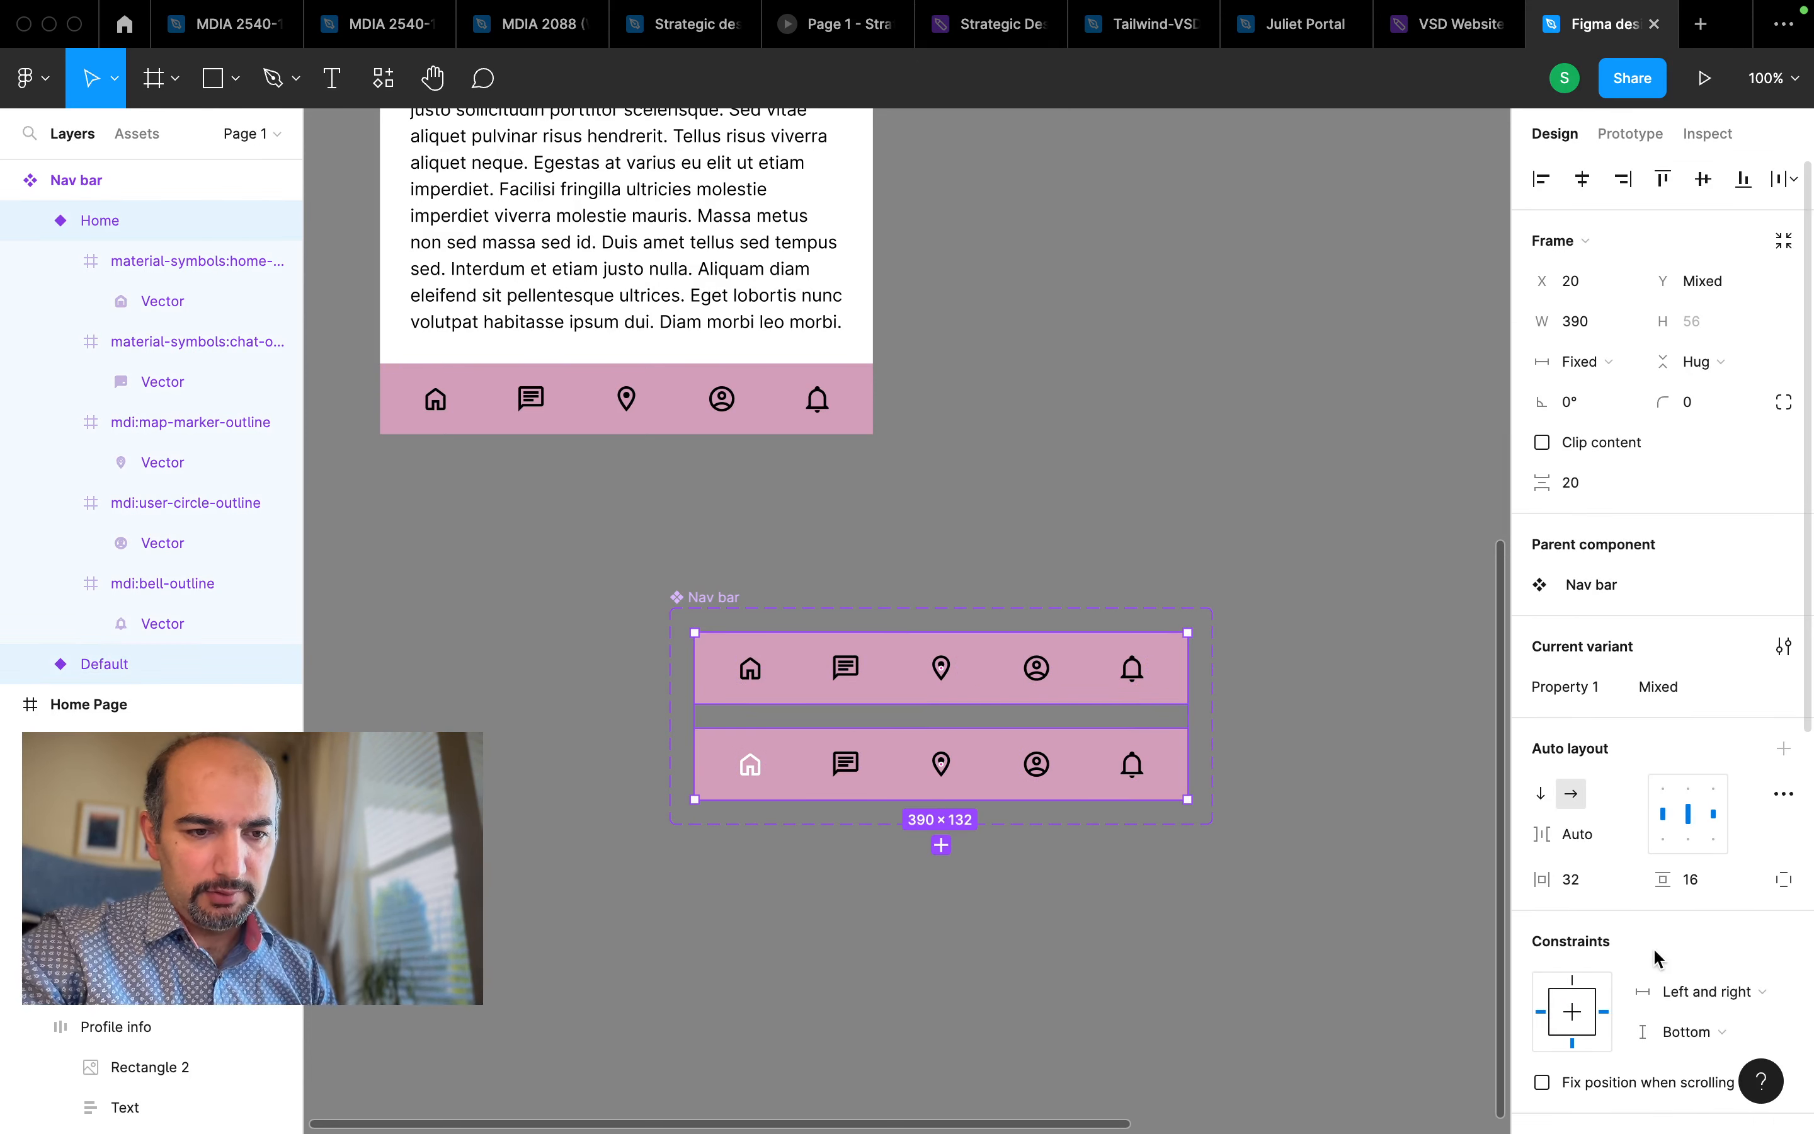
scroll(1655, 956, down, 8)
click(1542, 835)
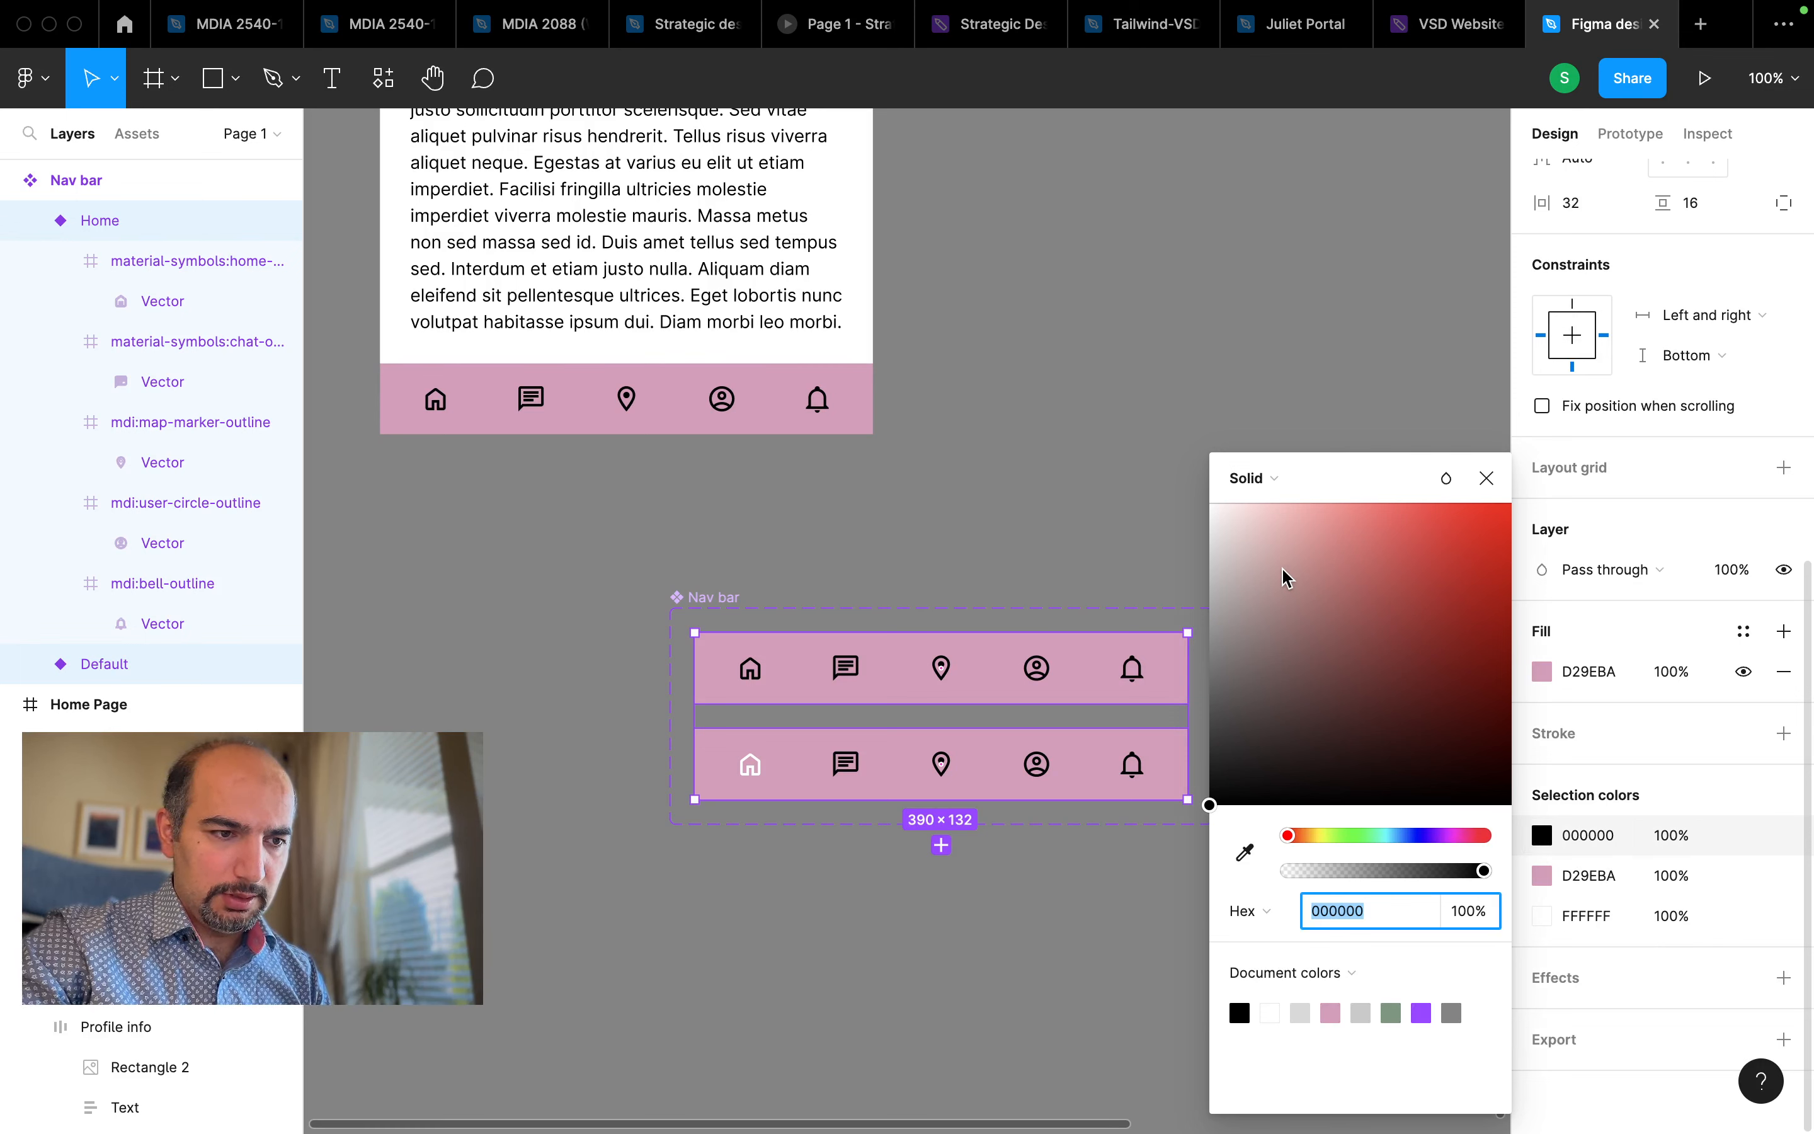
drag(1283, 570, 1233, 526)
click(1245, 852)
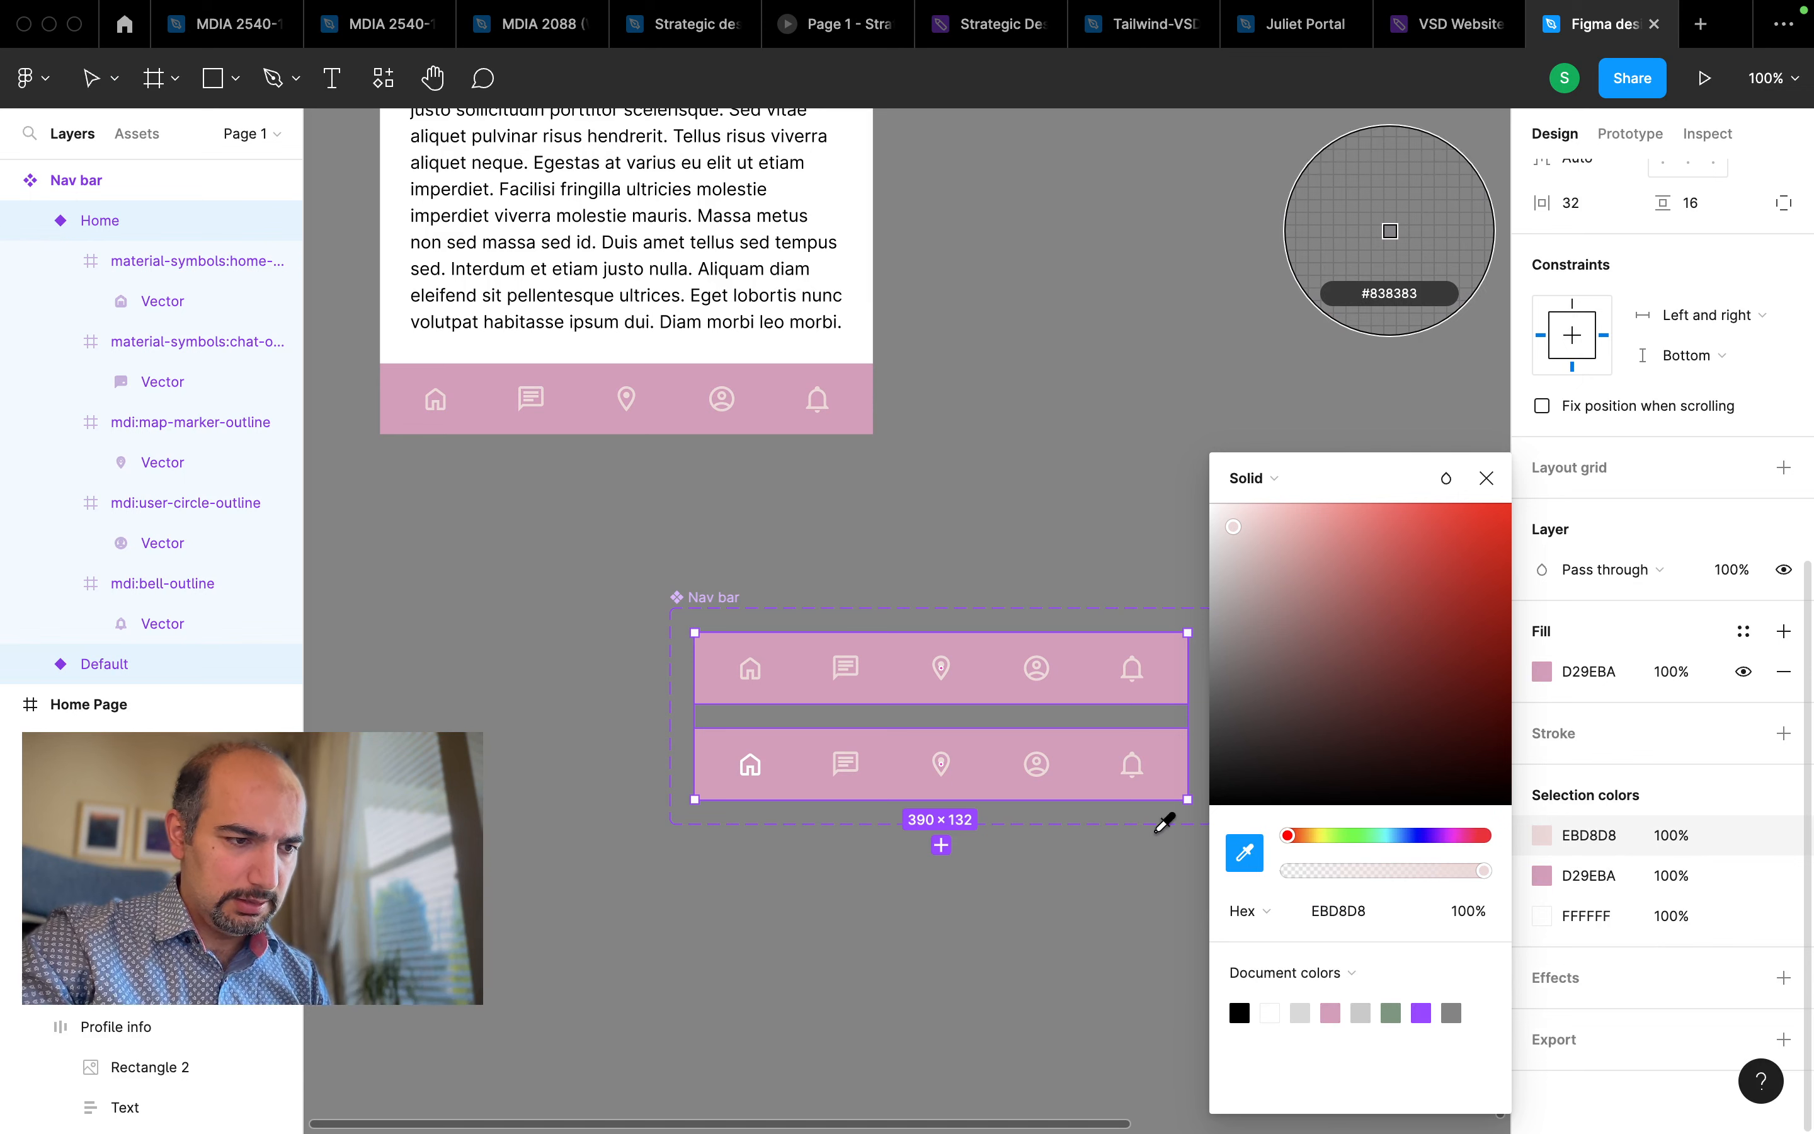
click(1010, 684)
drag(1247, 543, 1239, 542)
click(1087, 542)
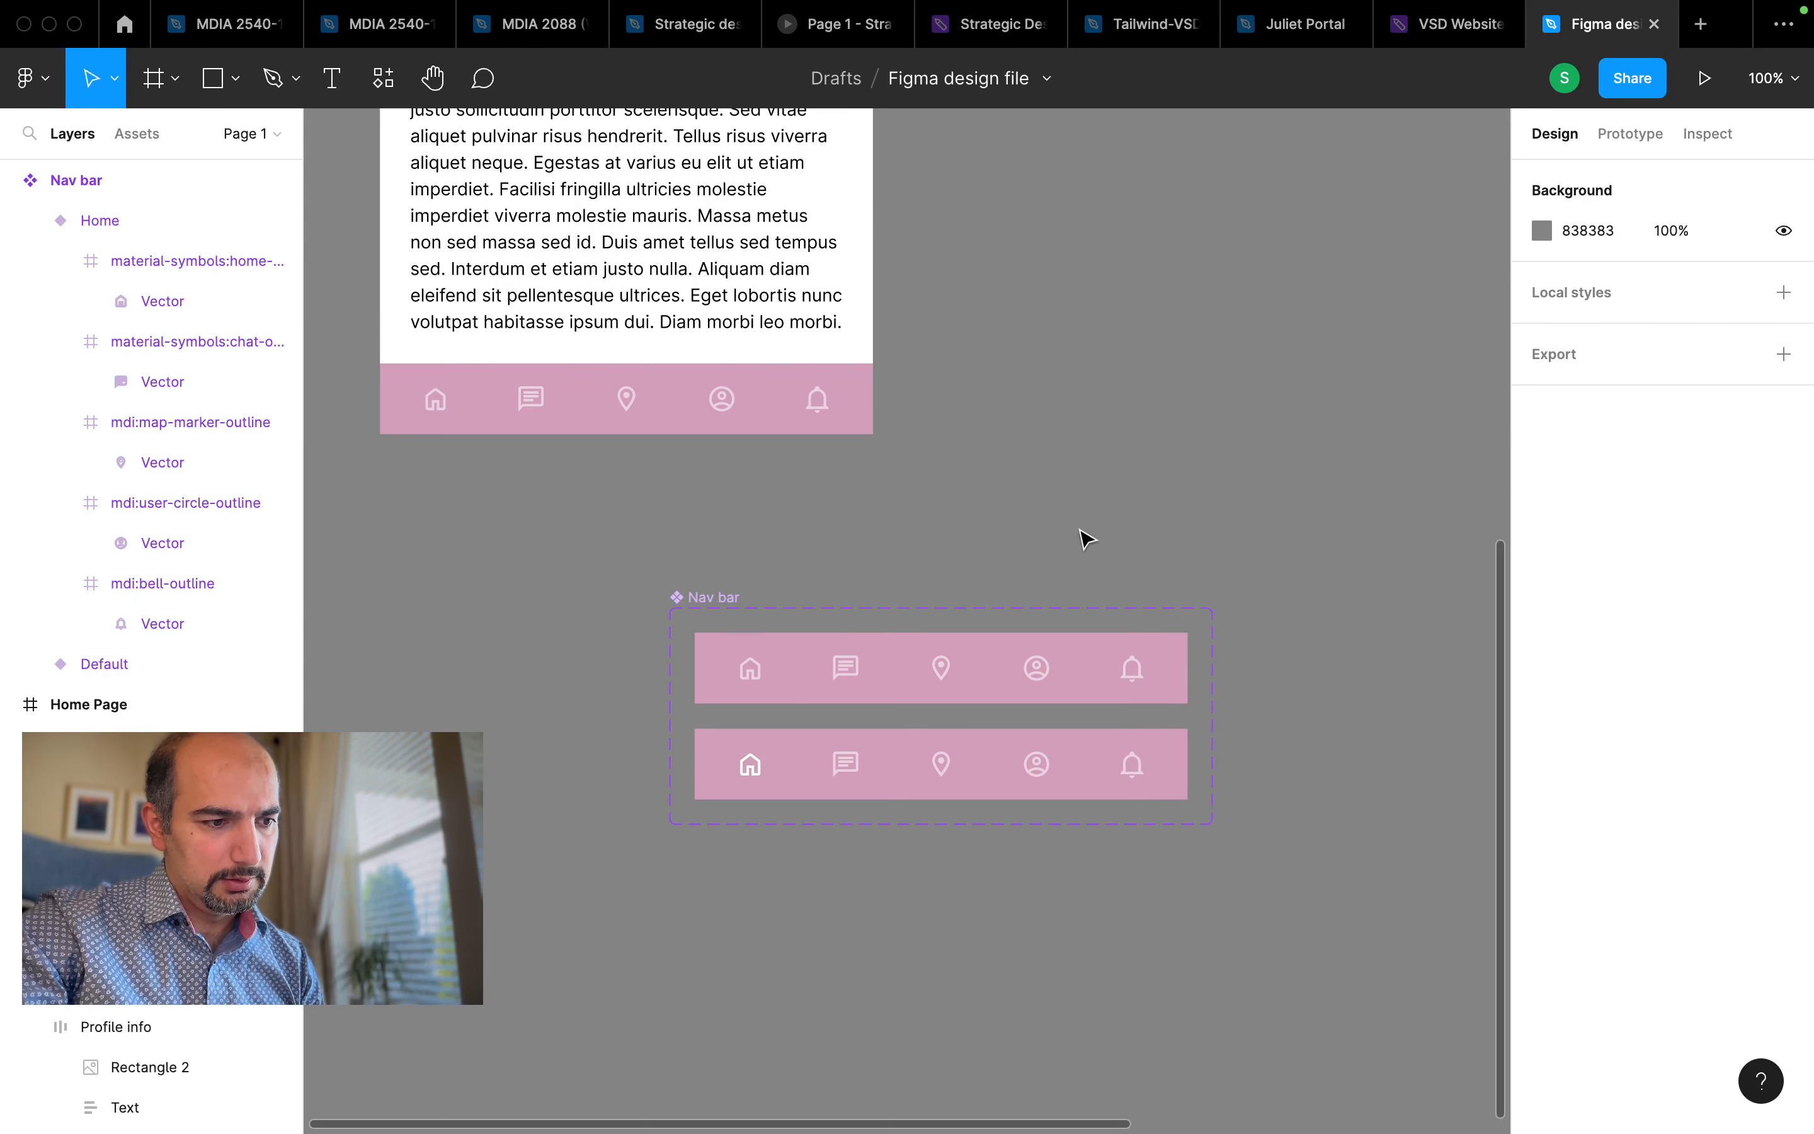
Recolor the home icon in the Home variant to the dark magenta 6F1244, derived from the bar's pink
double_click(752, 772)
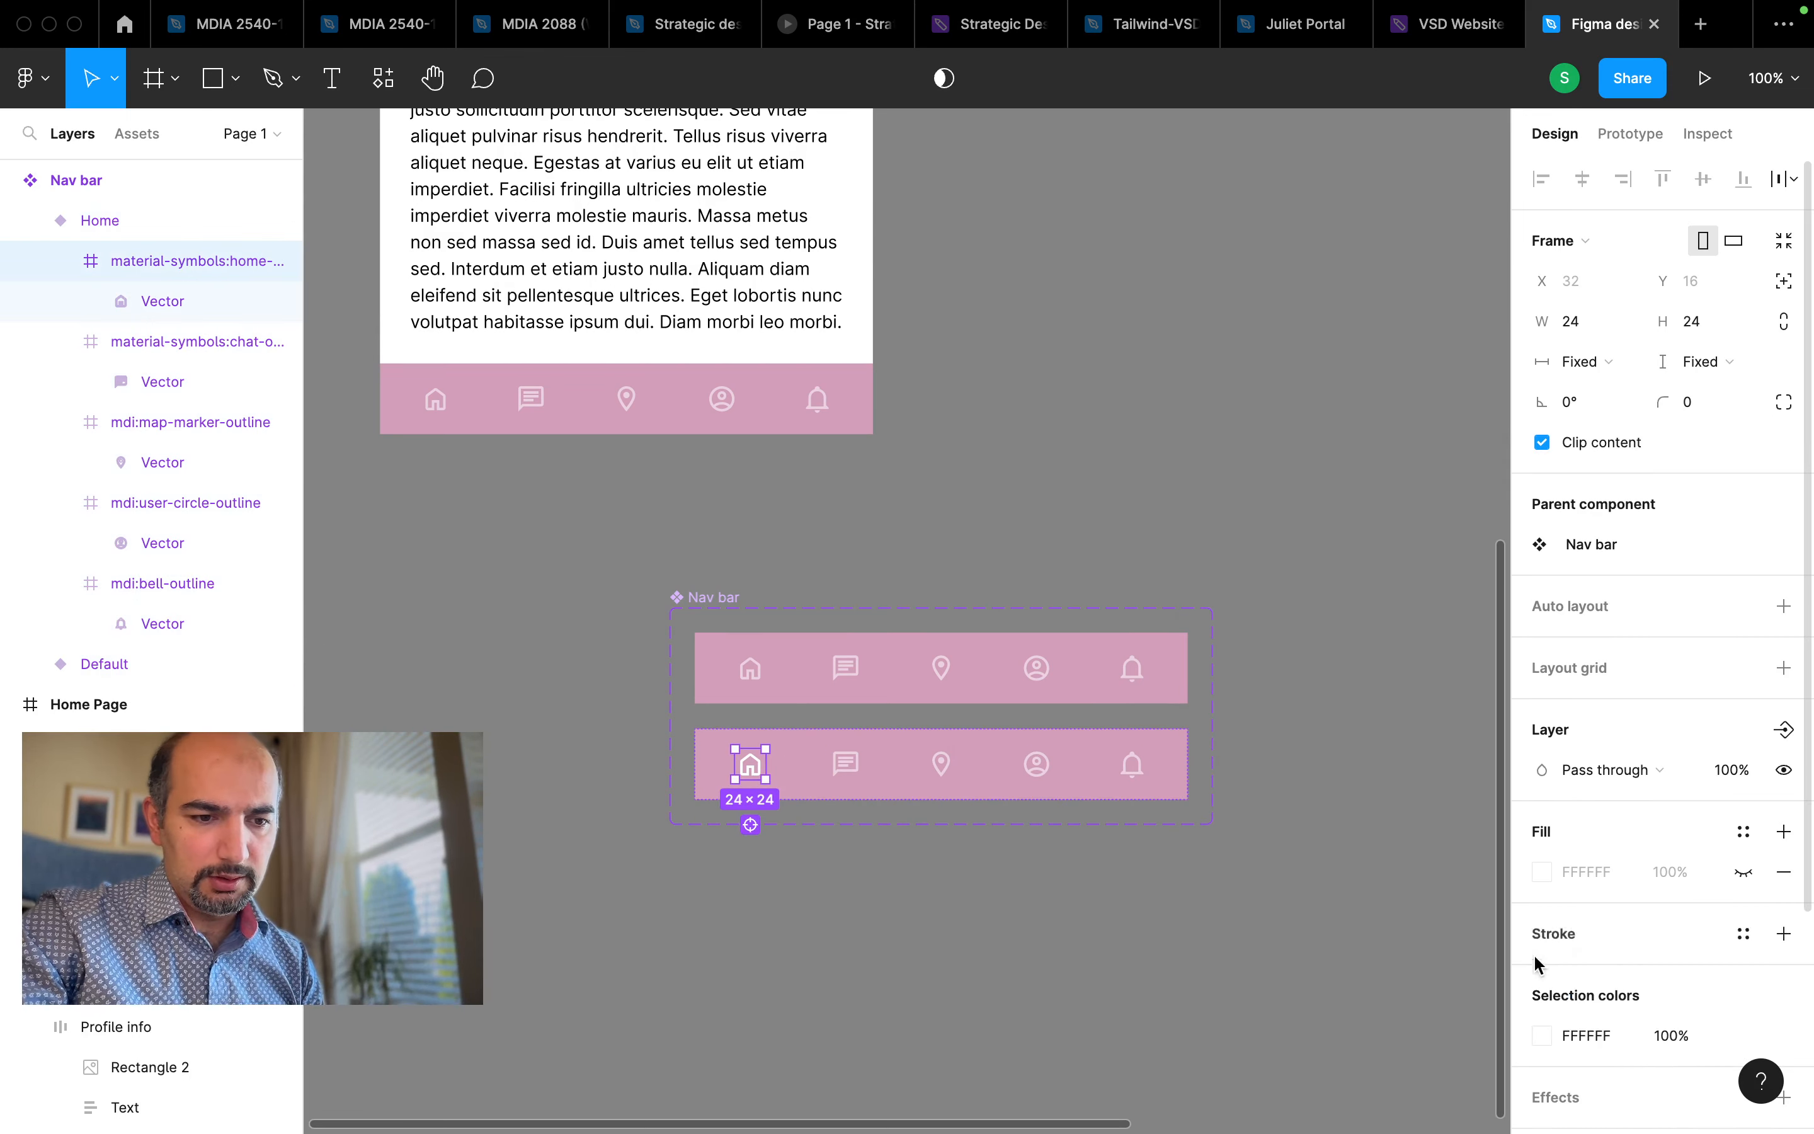
scroll(1548, 963, down, 4)
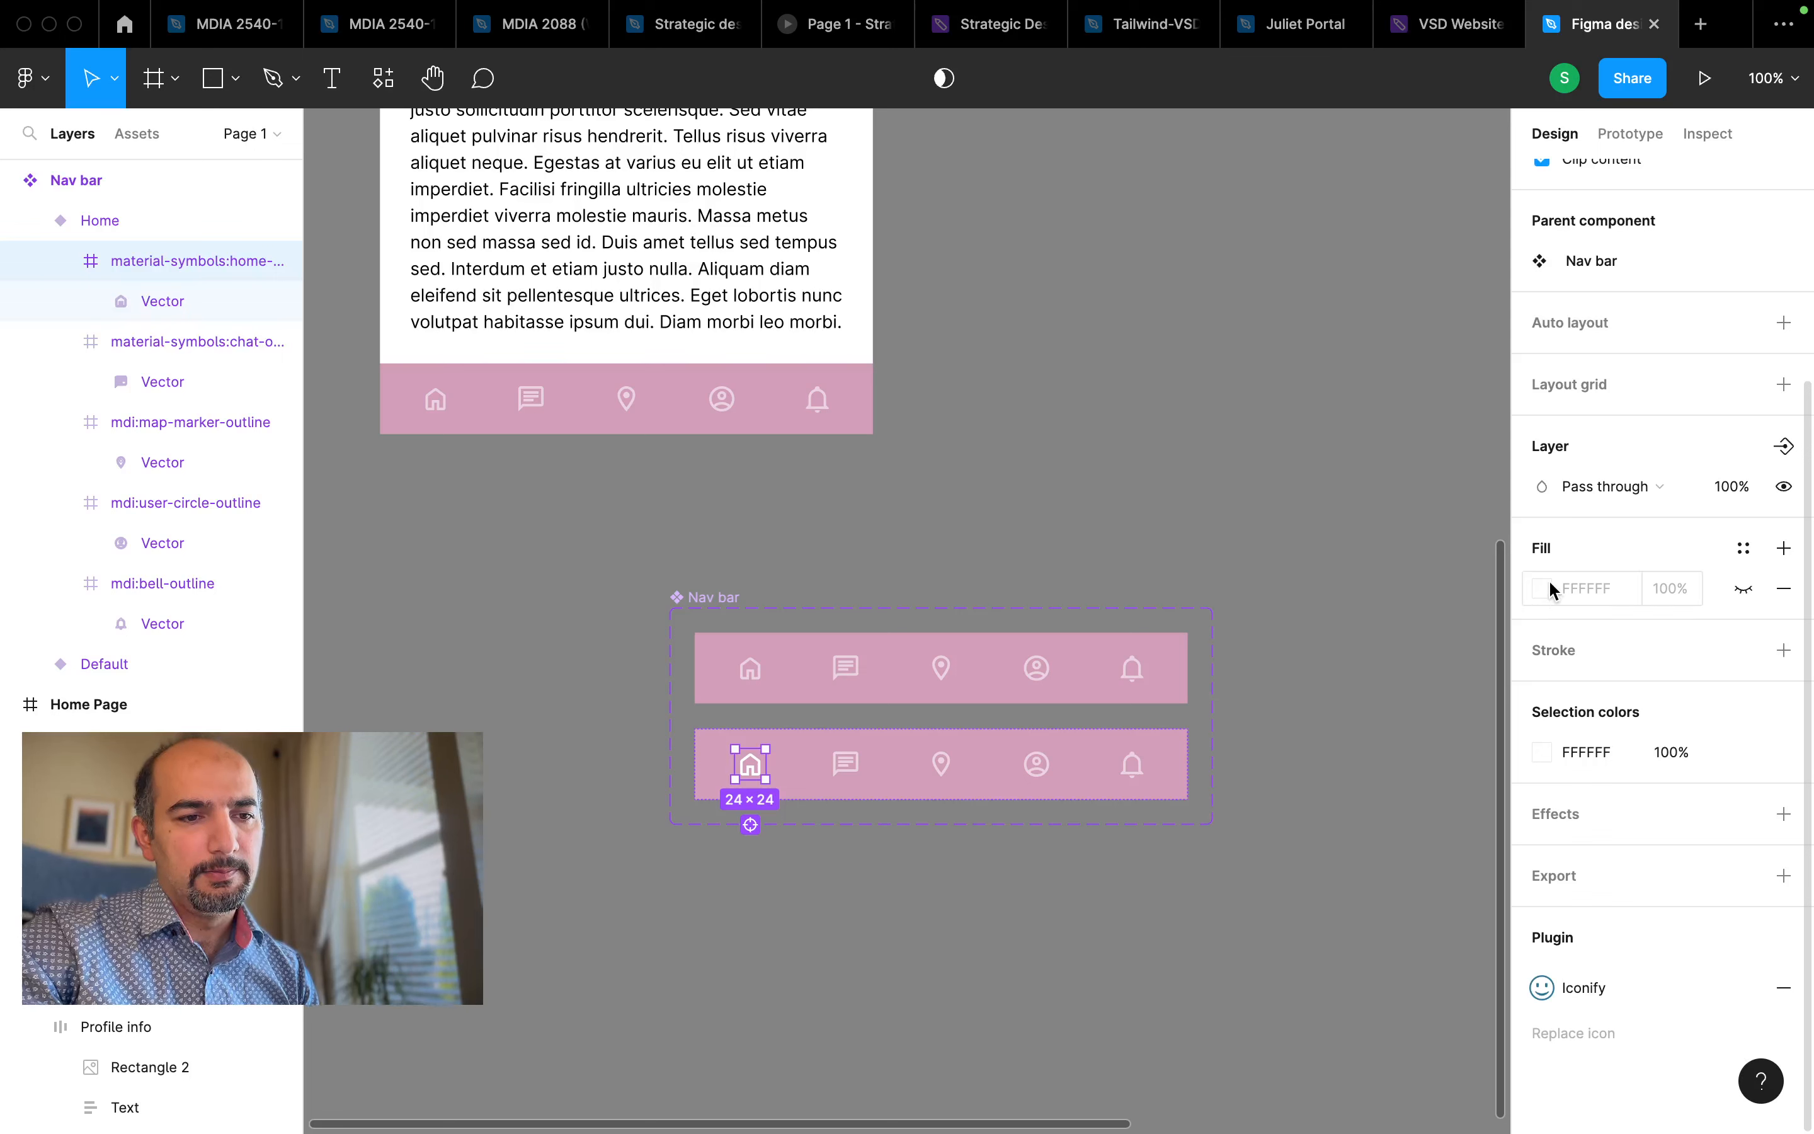
scroll(1542, 592, up, 1)
click(1542, 805)
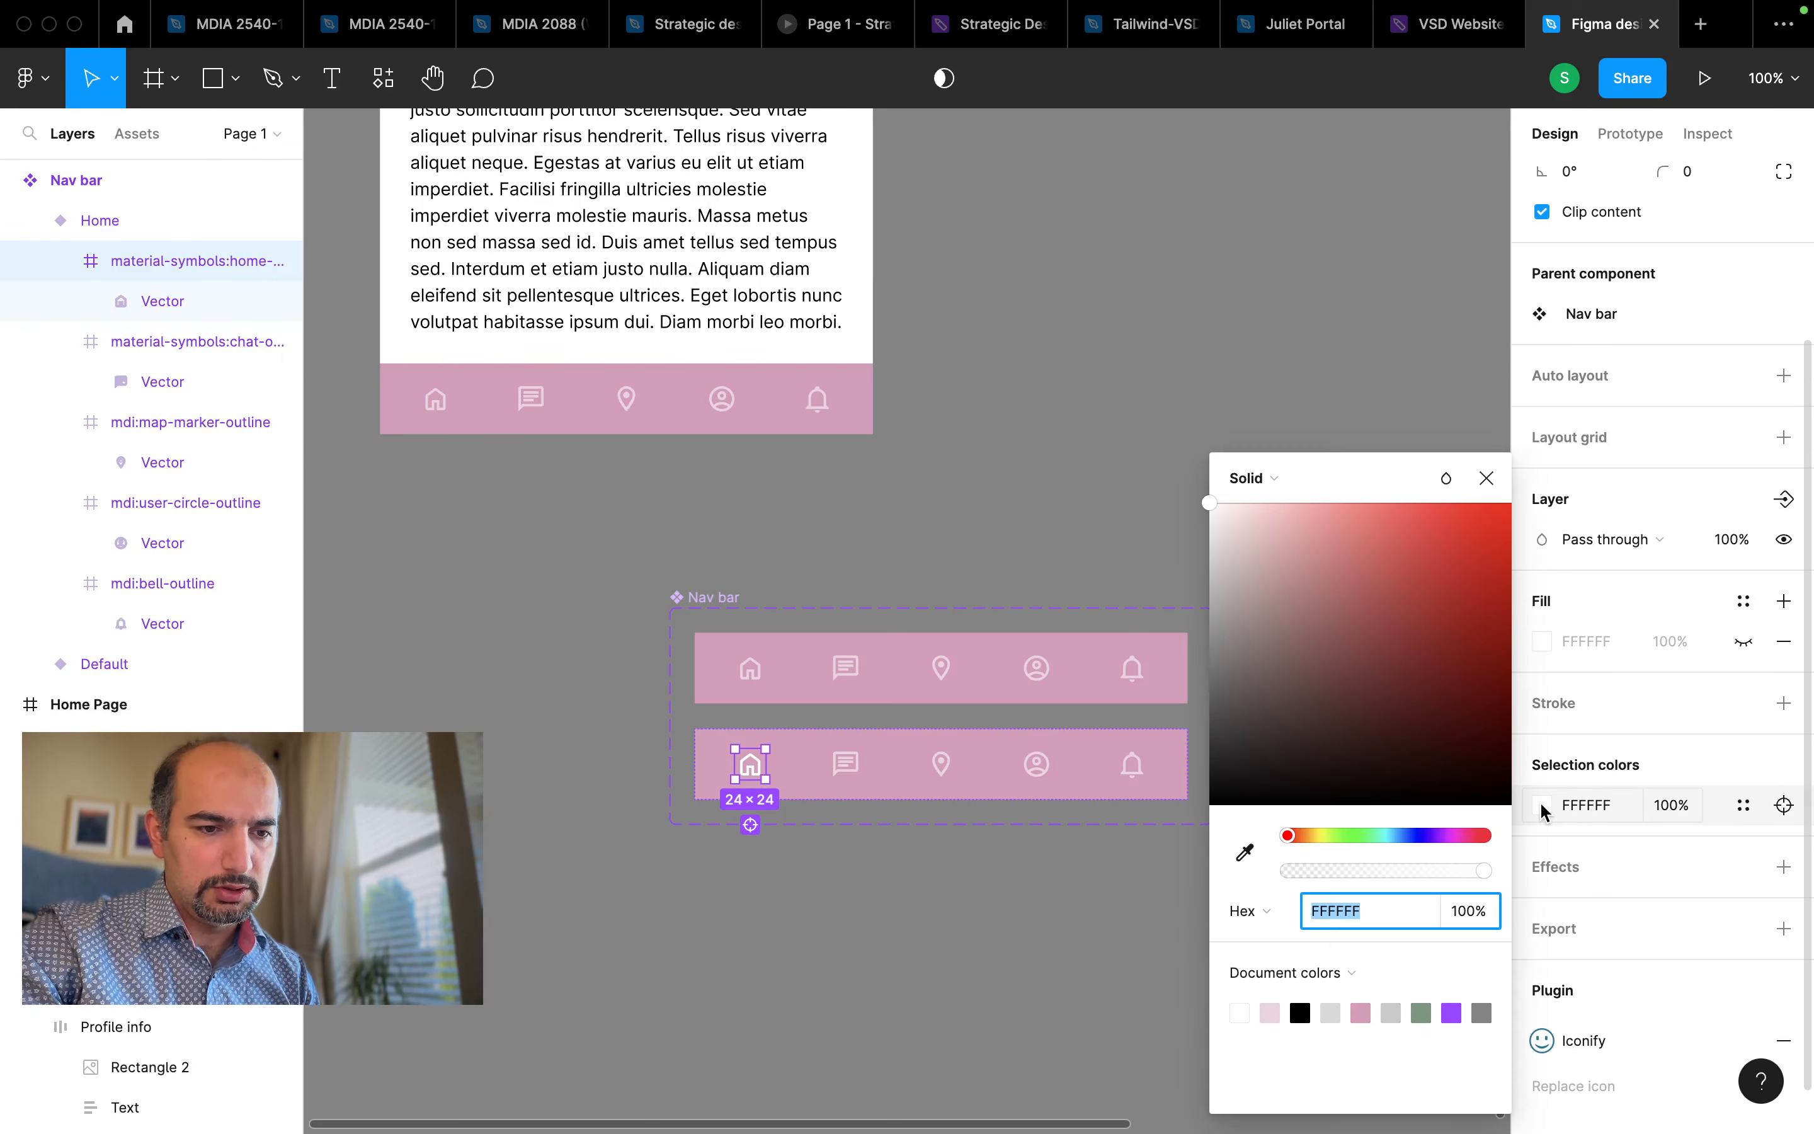
click(1244, 853)
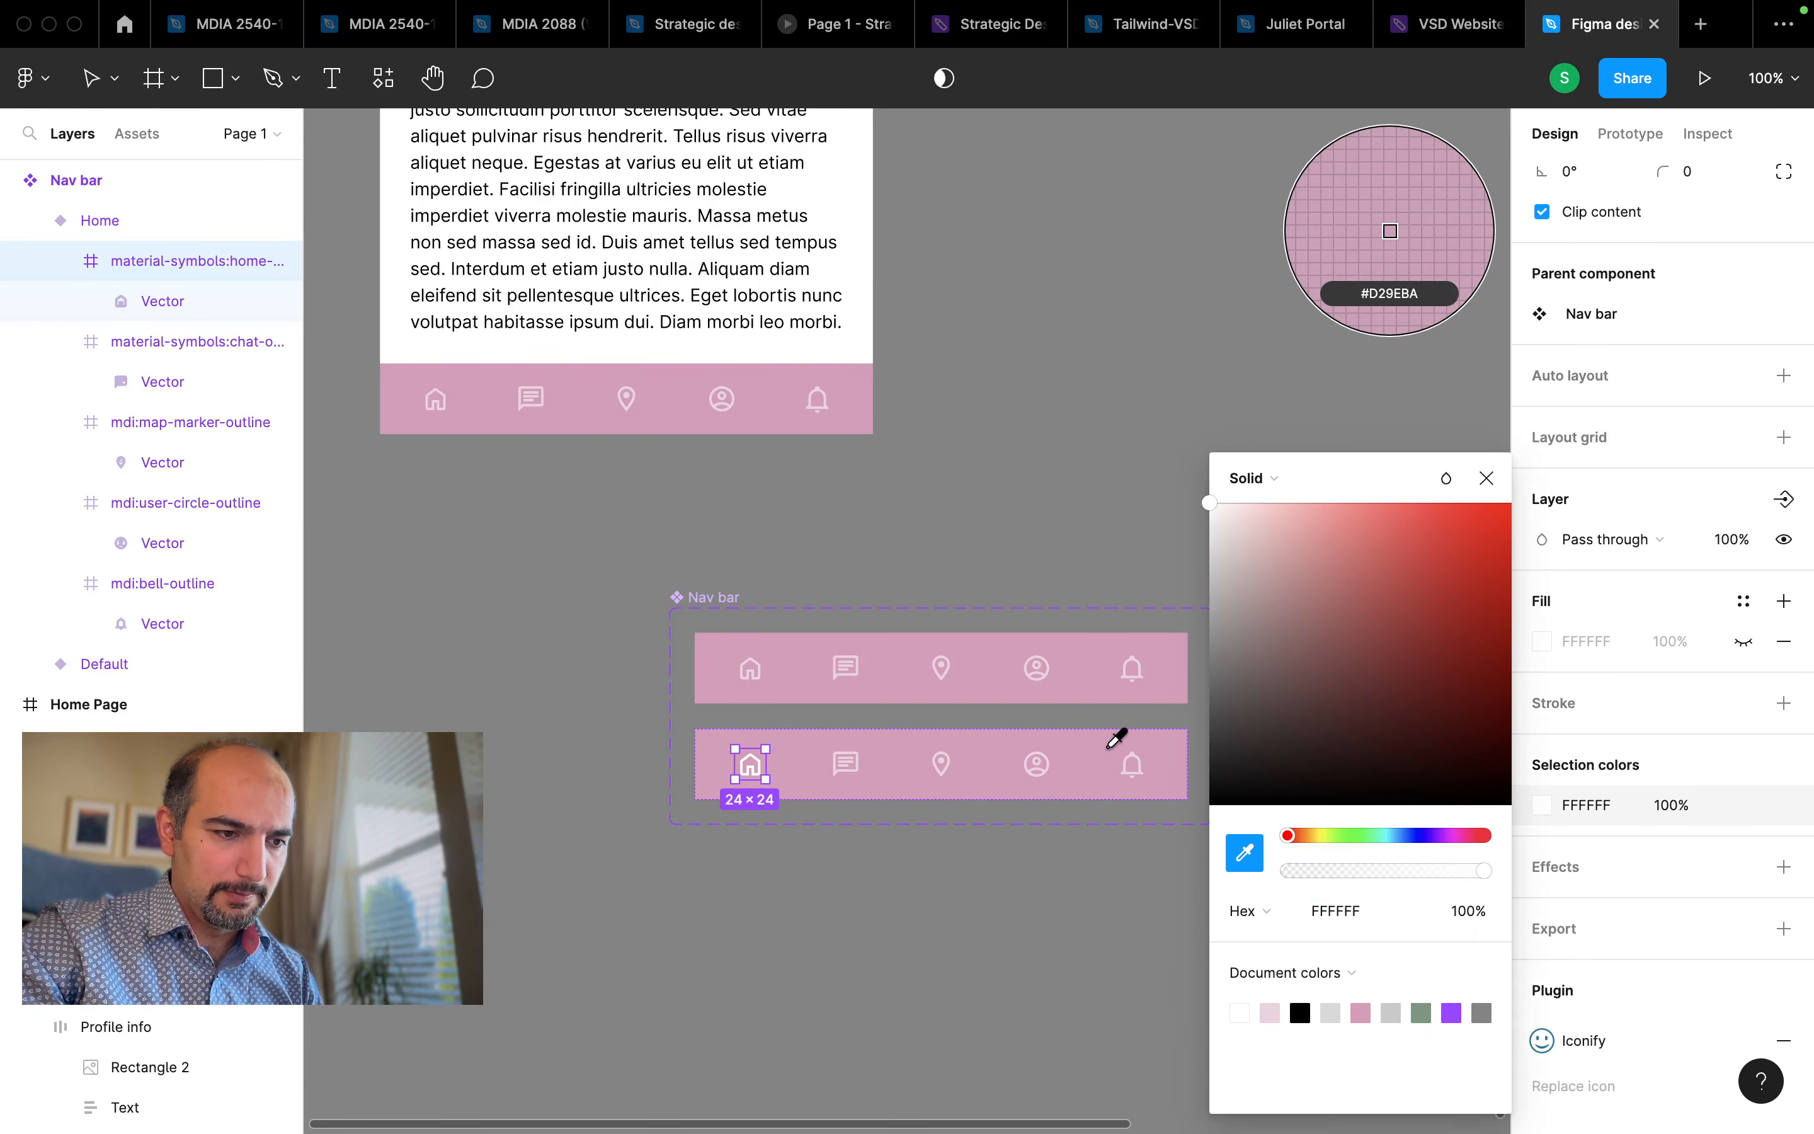
click(1085, 771)
click(1432, 642)
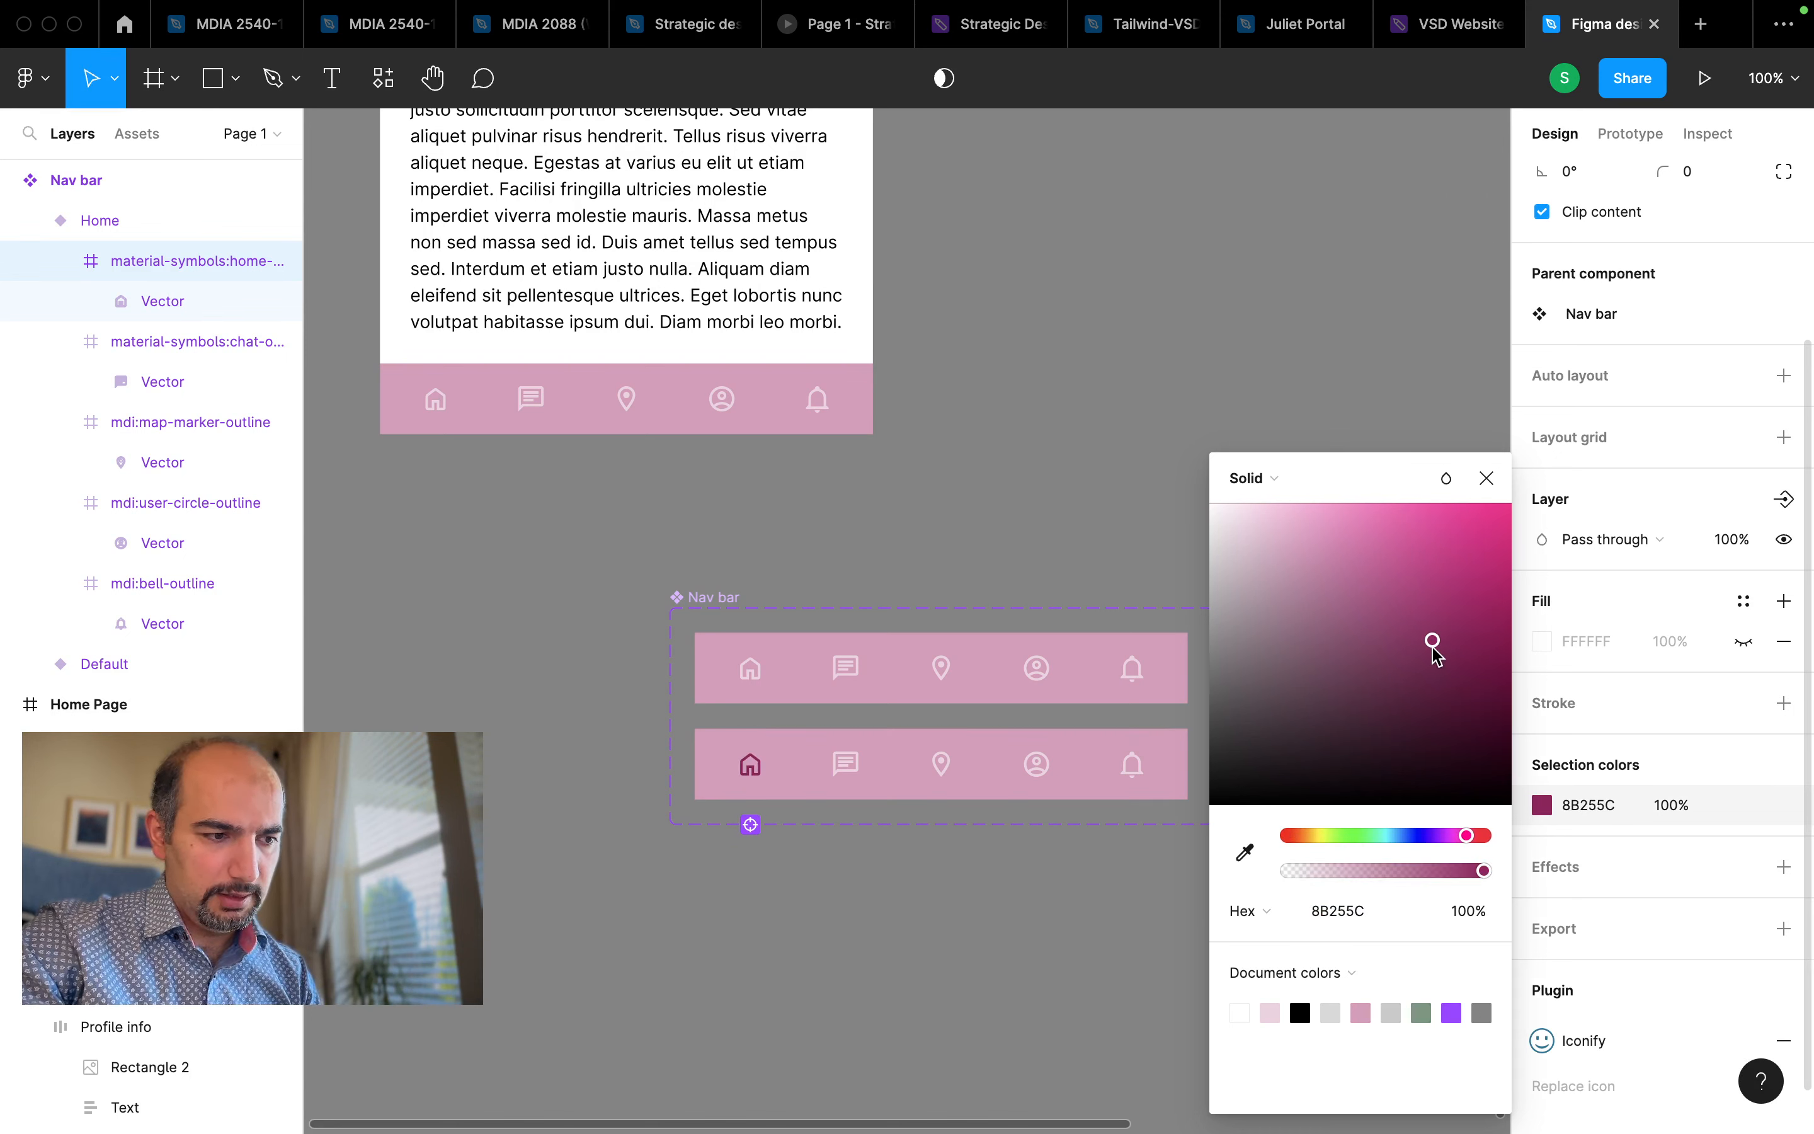
drag(1431, 642, 1464, 681)
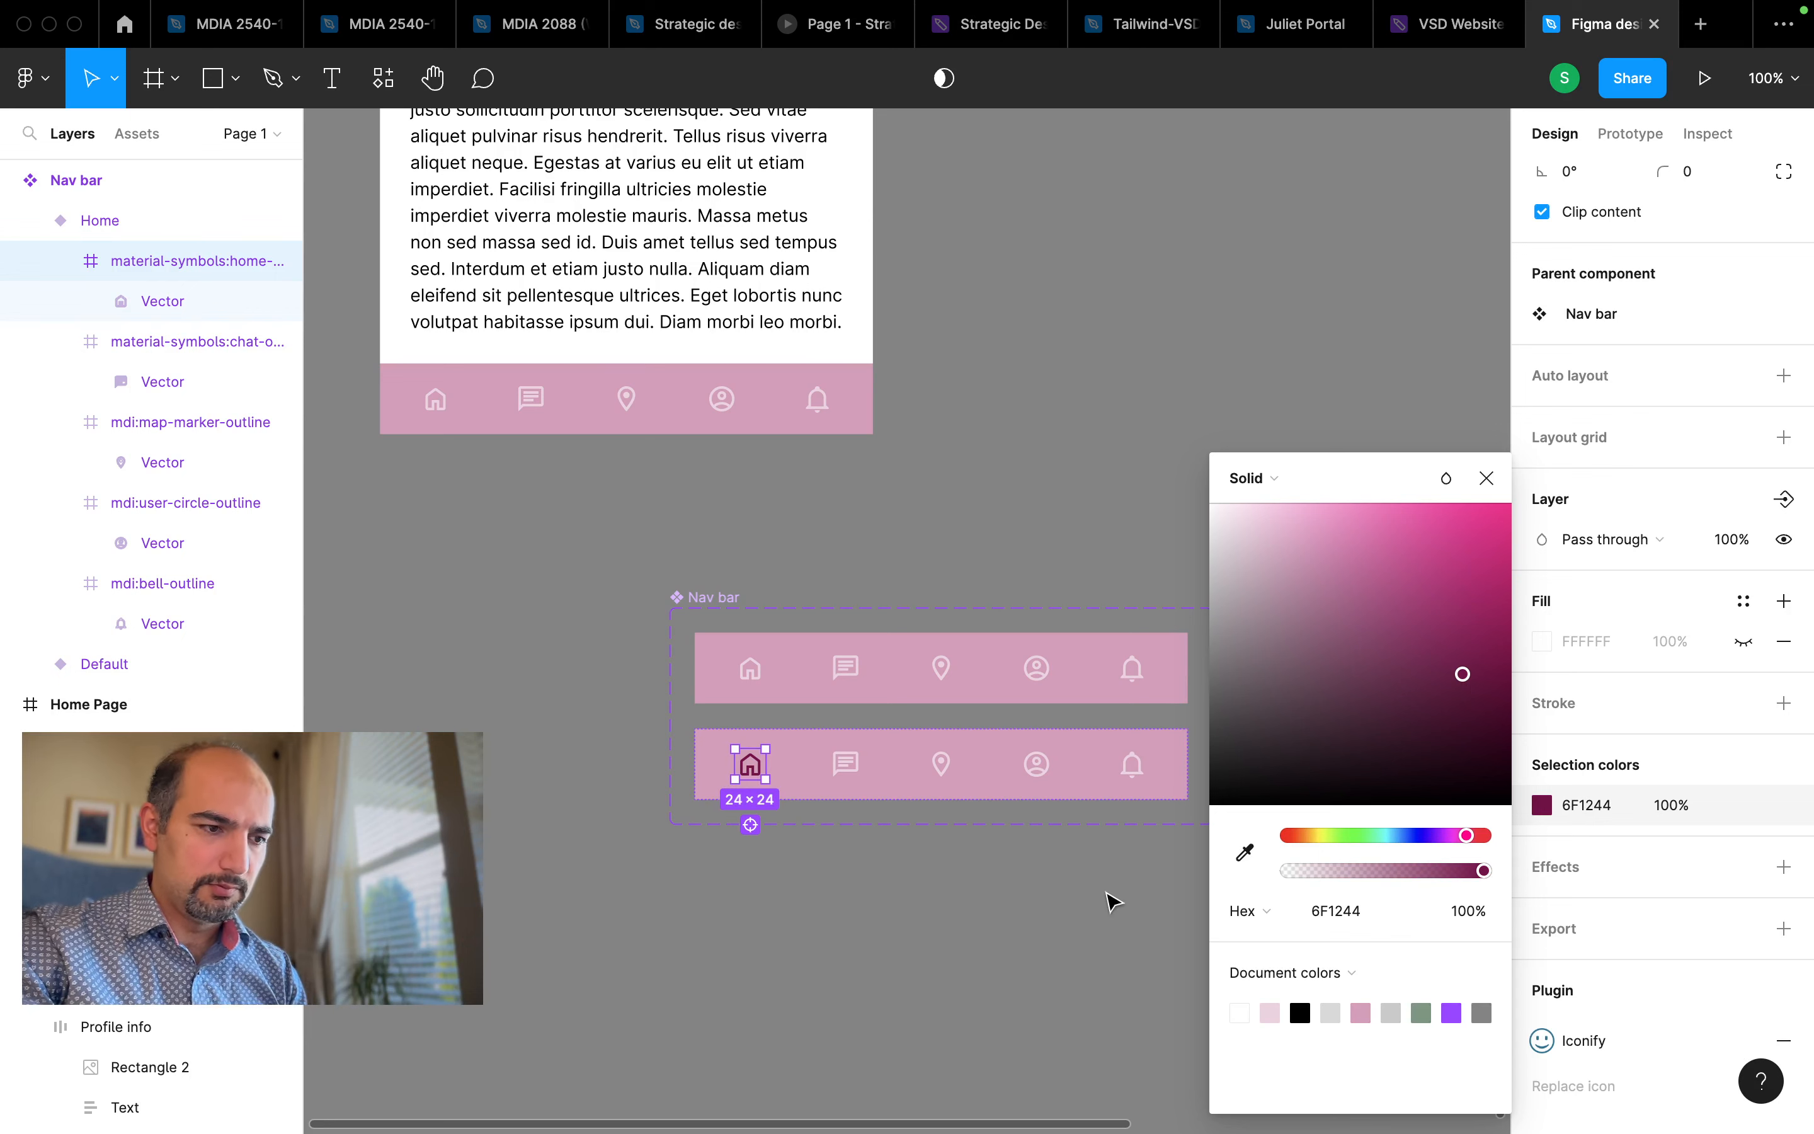
Enlarge the home icon in the Home variant to 32 by 32 with its proportions locked
click(1107, 892)
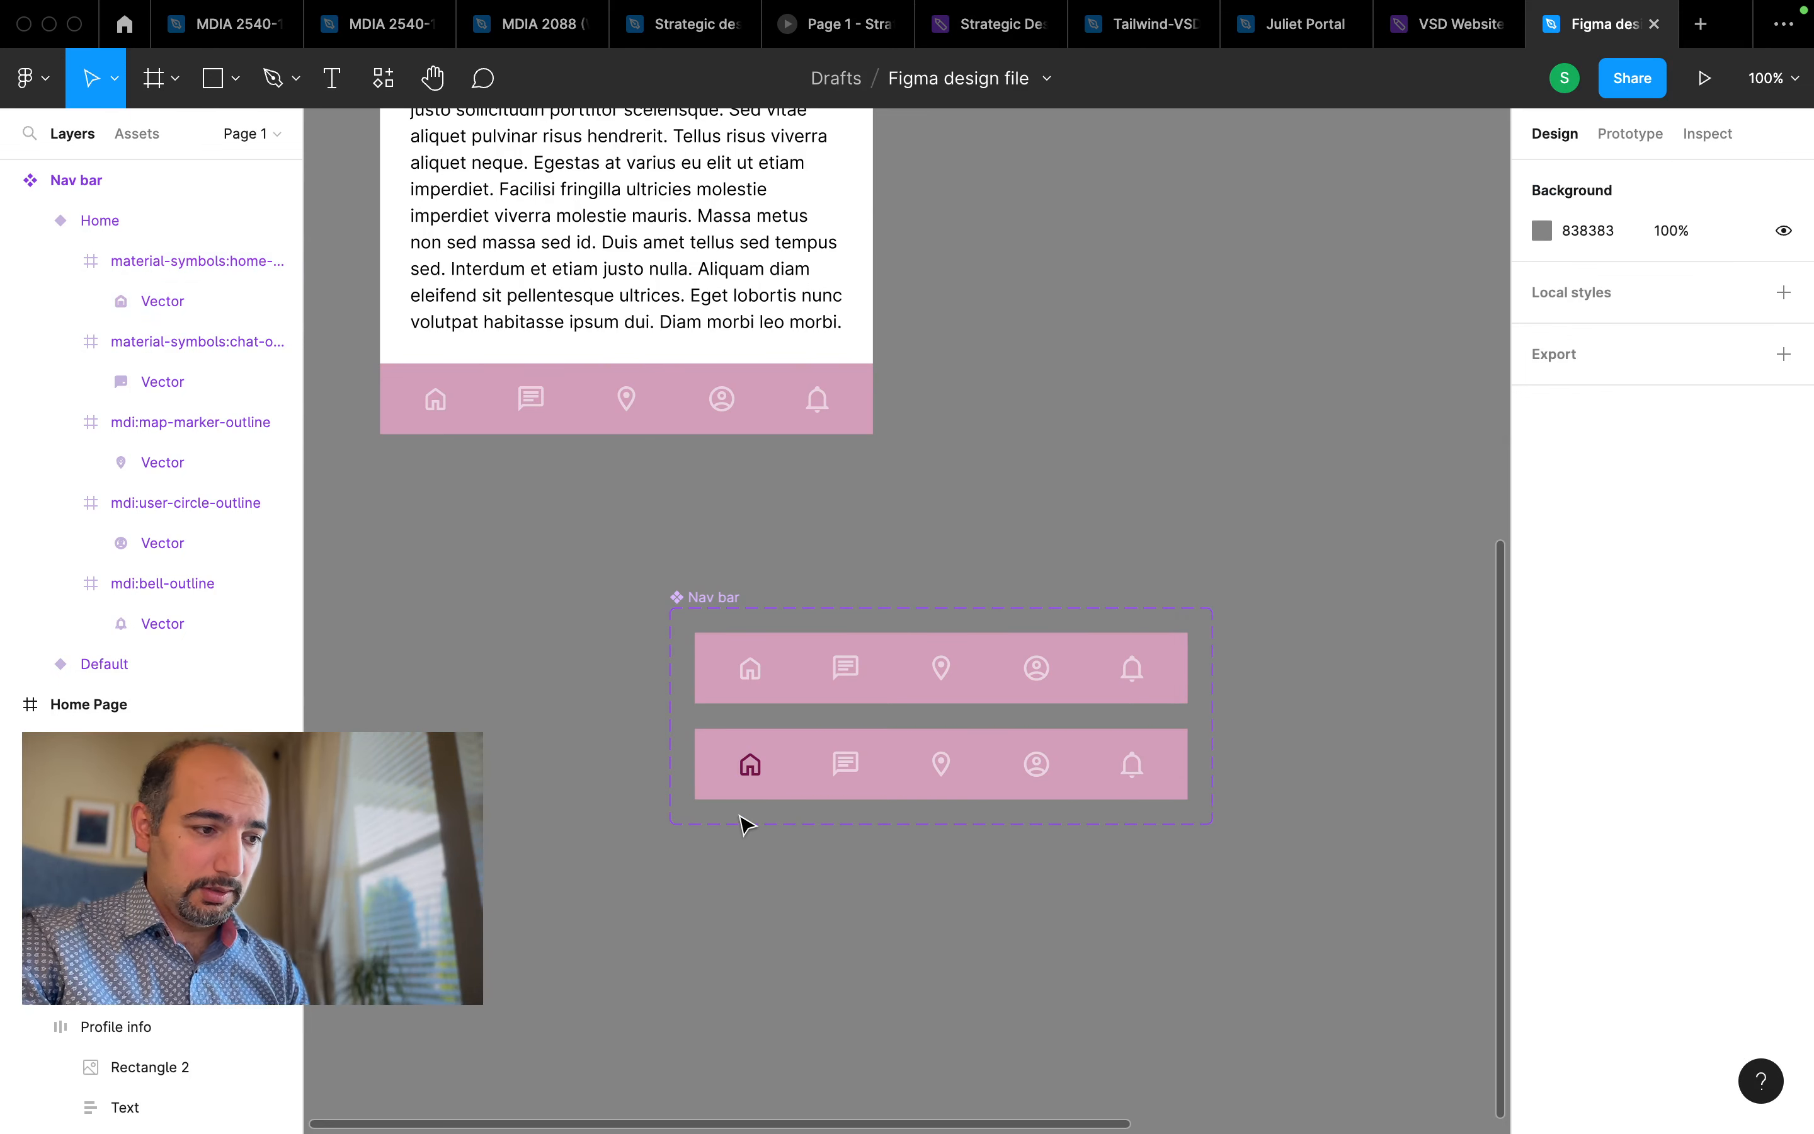
click(752, 784)
click(750, 768)
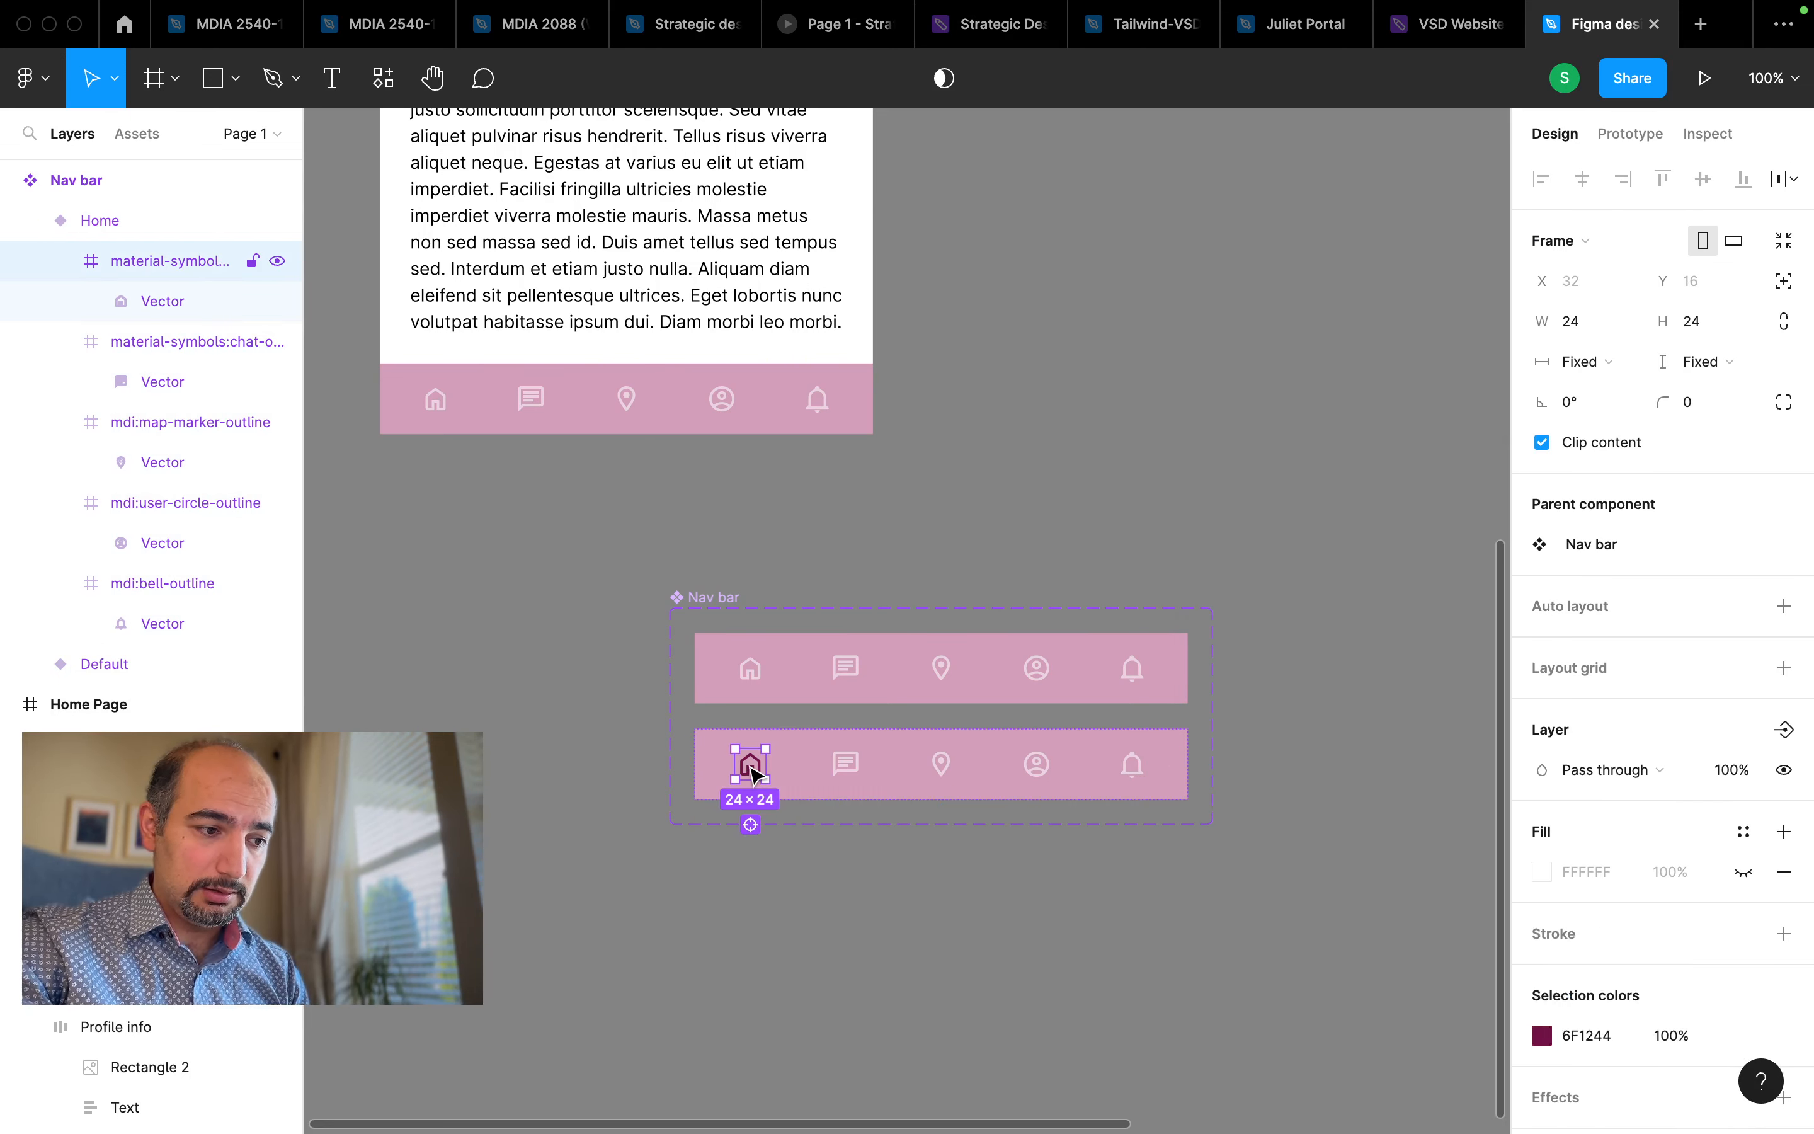
click(1784, 327)
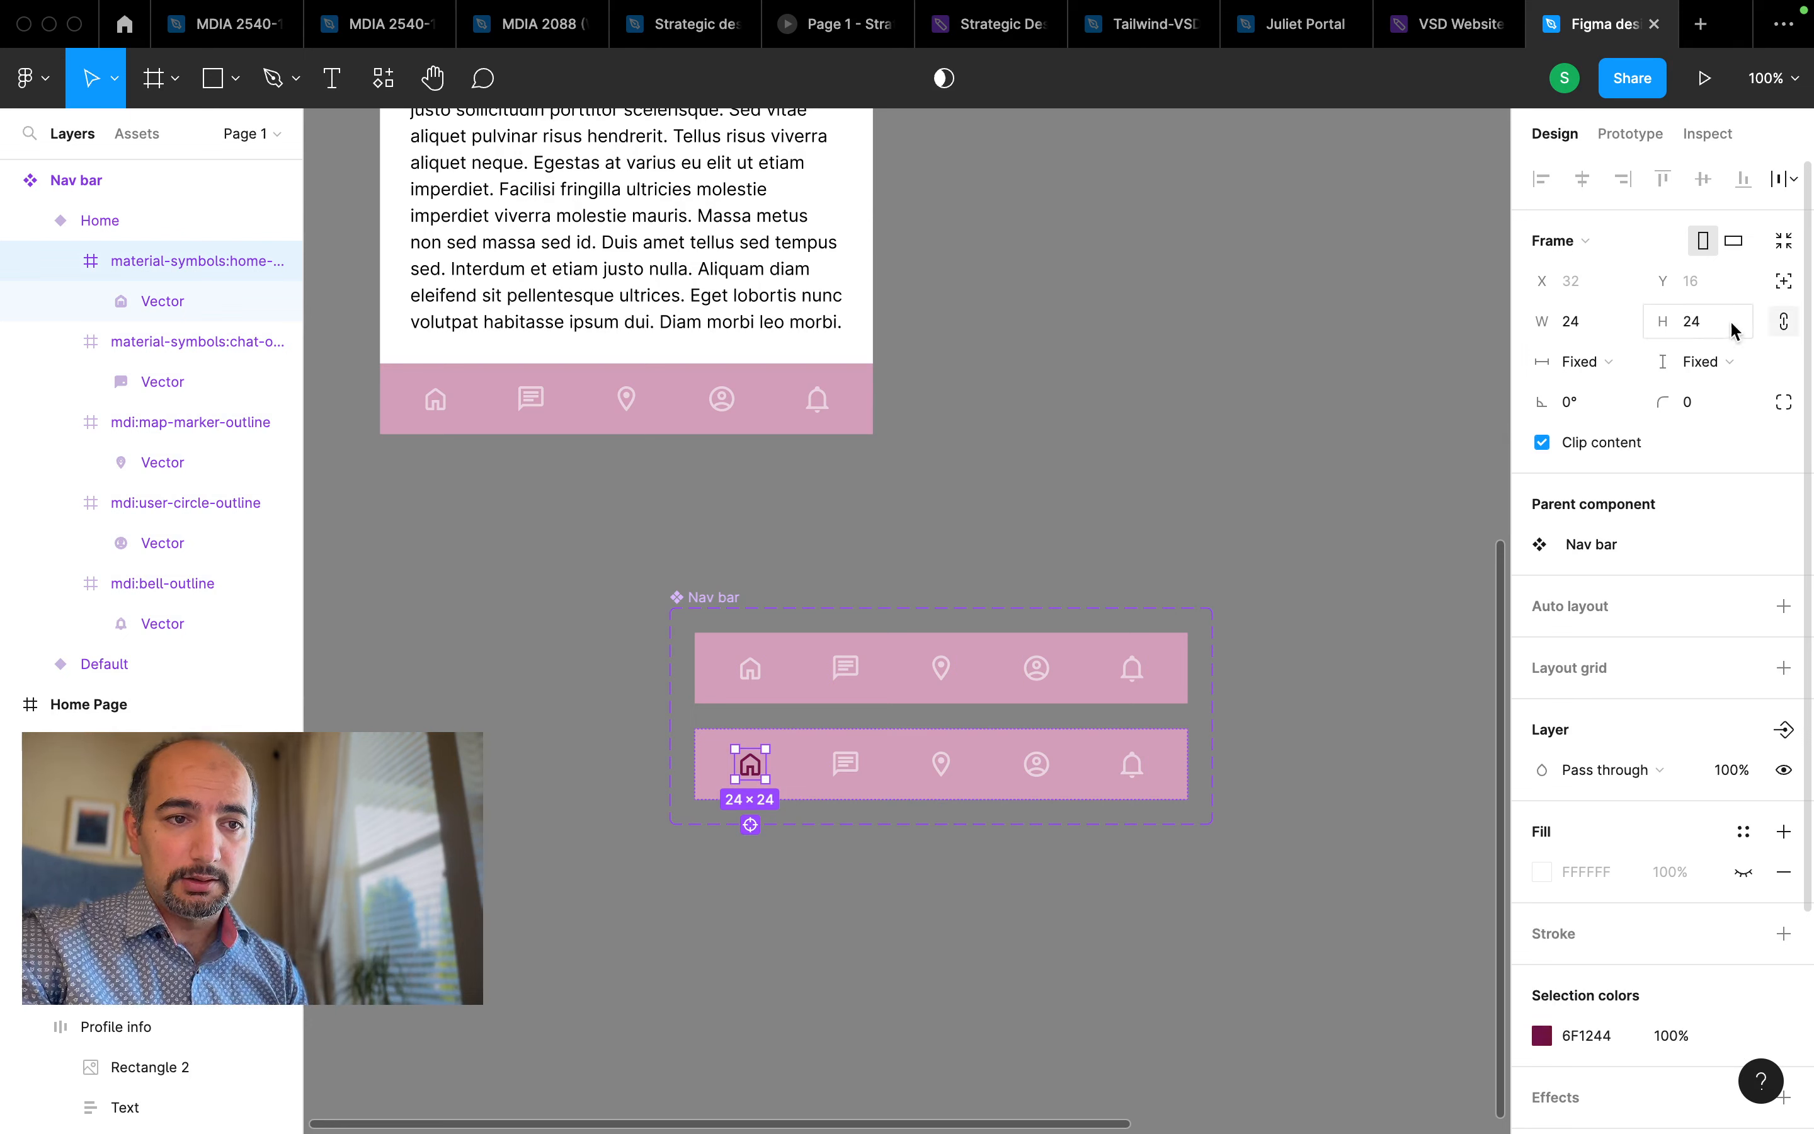
click(1716, 324)
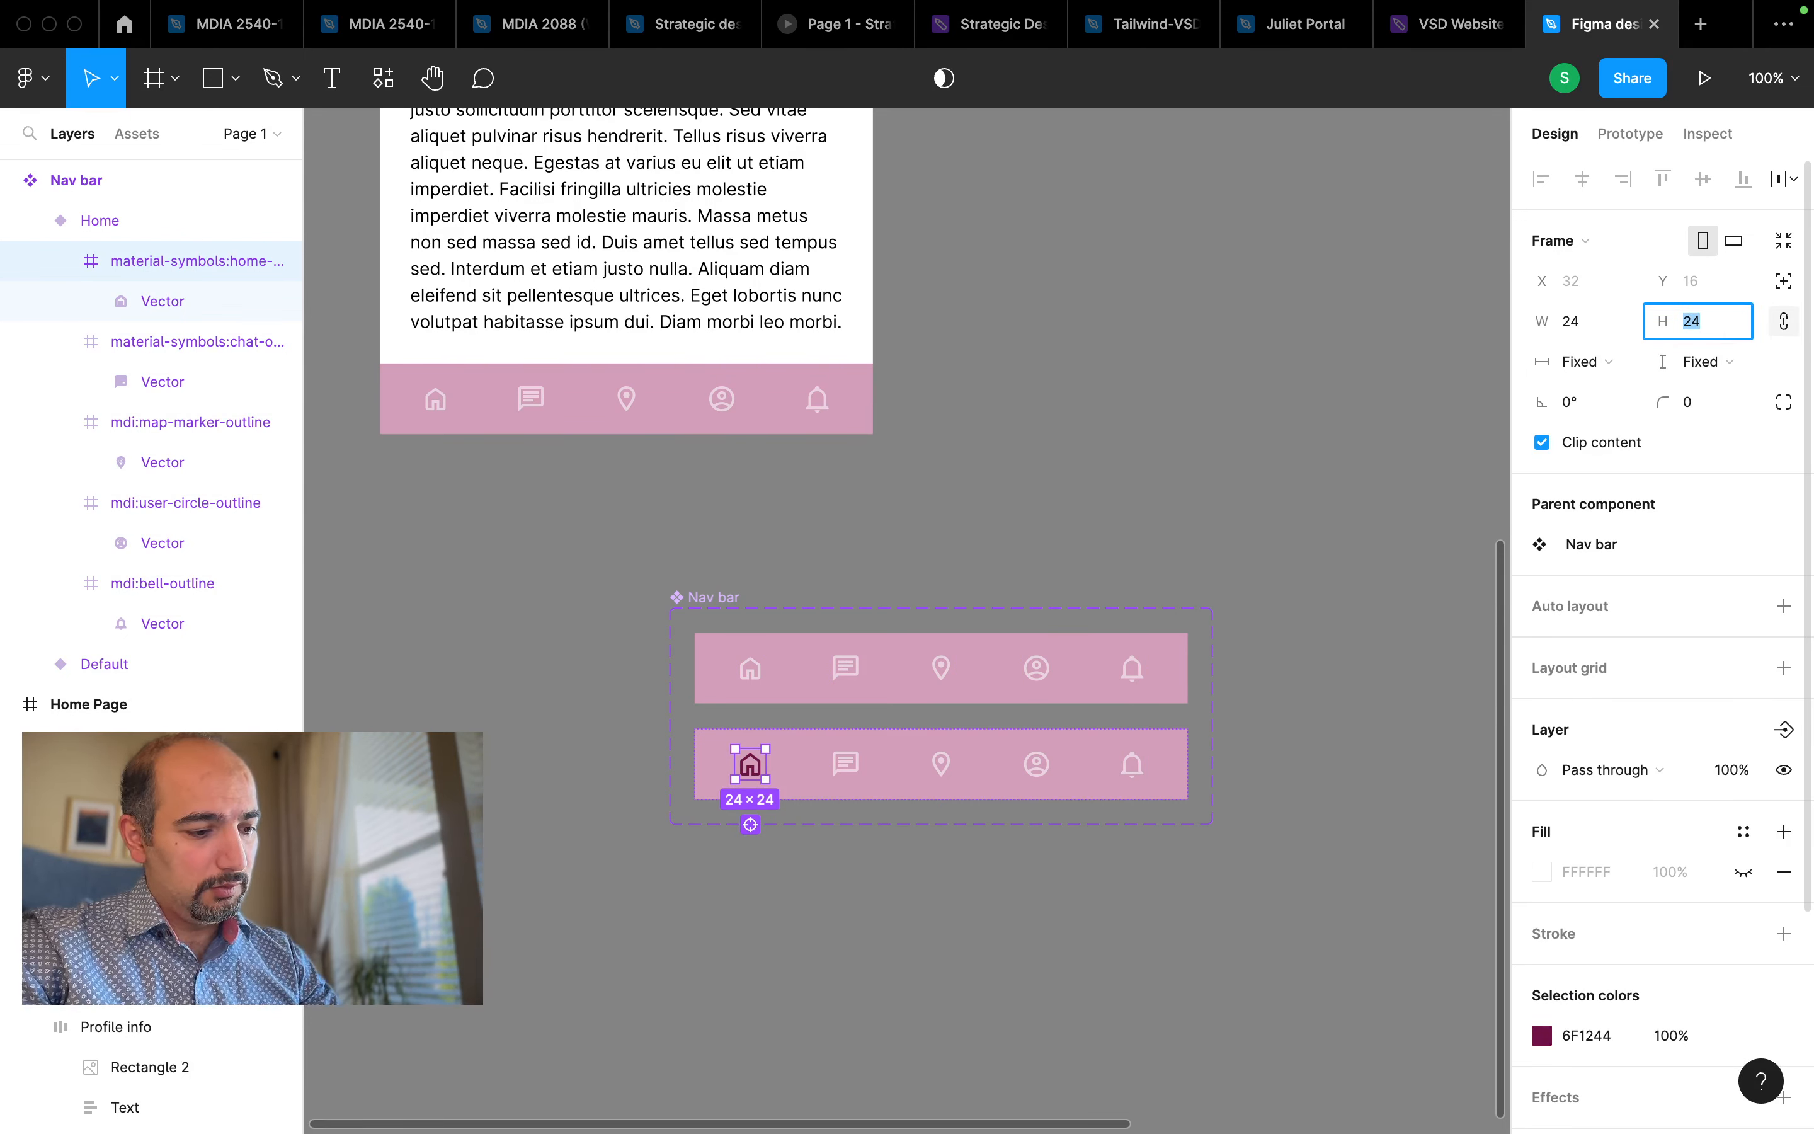
key(Return)
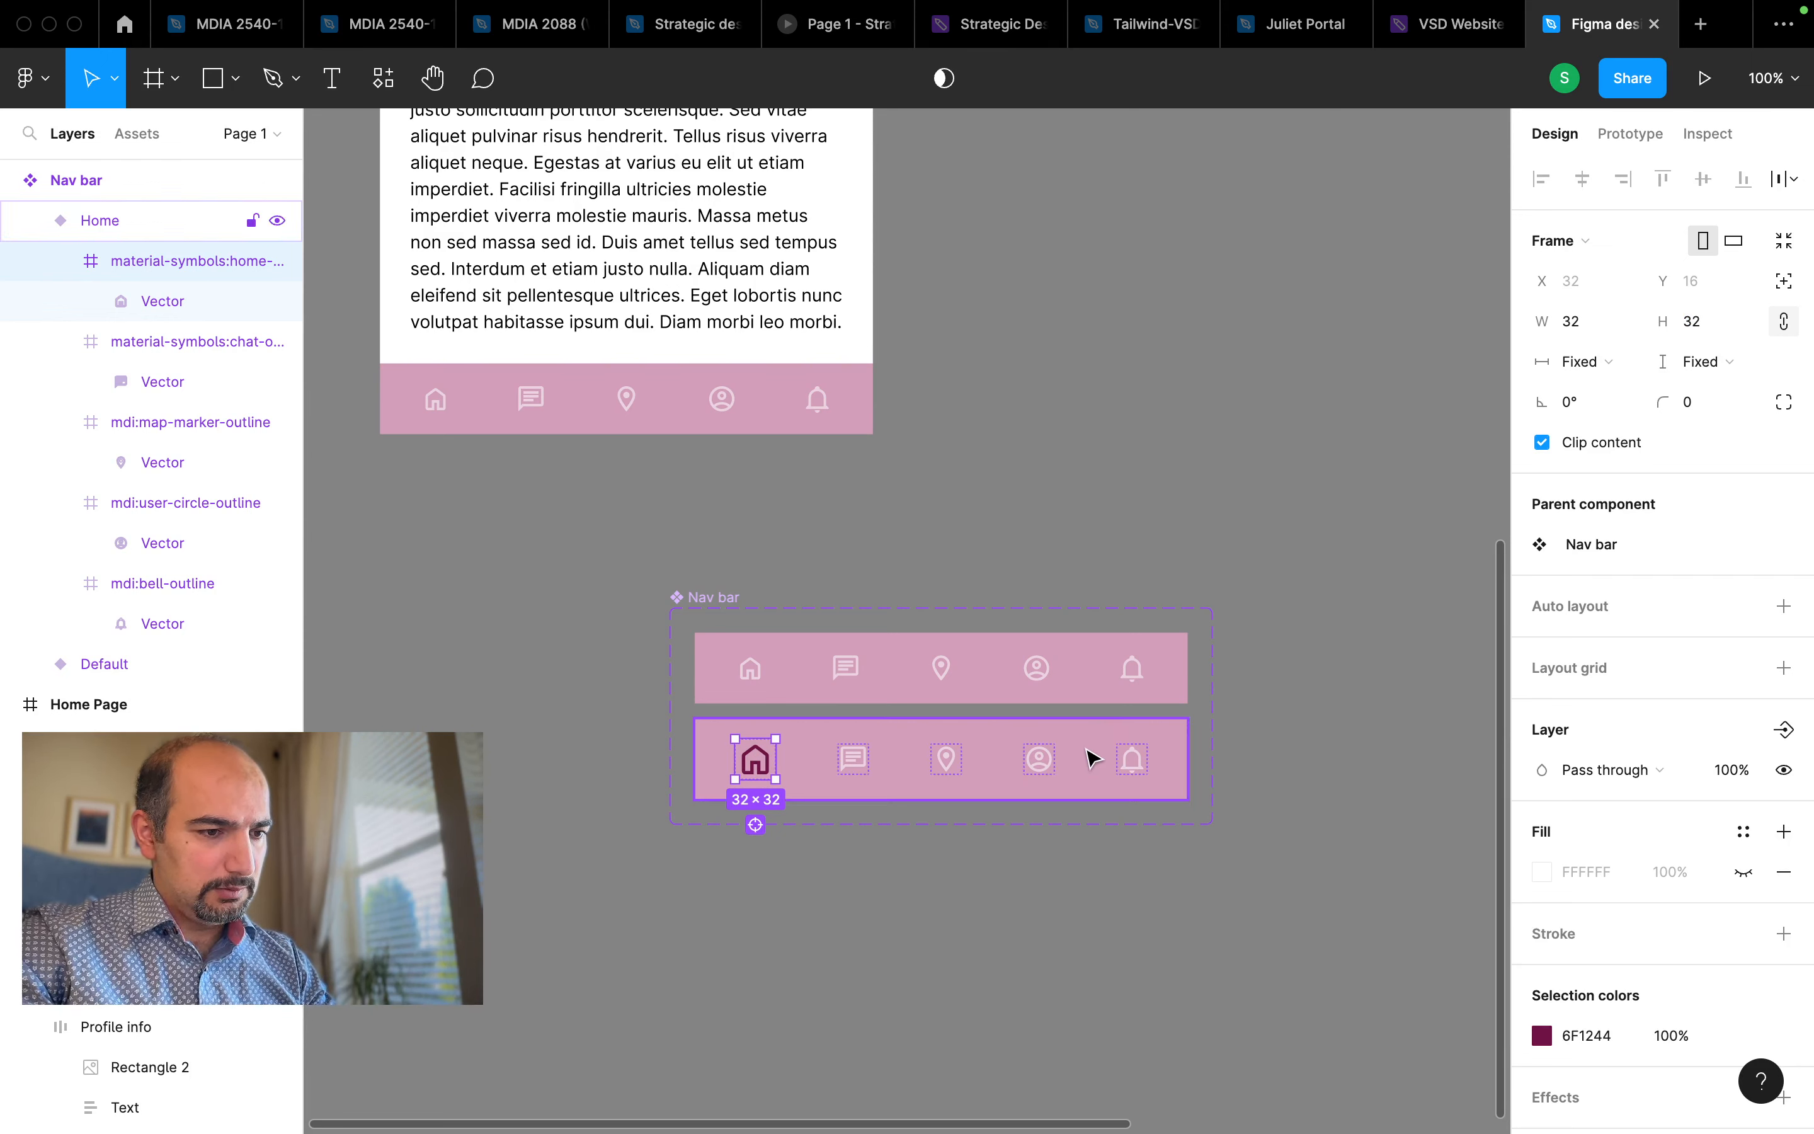
Switch the Home variant's height from hugging its contents to a fixed 64
scroll(1094, 723, right, 3)
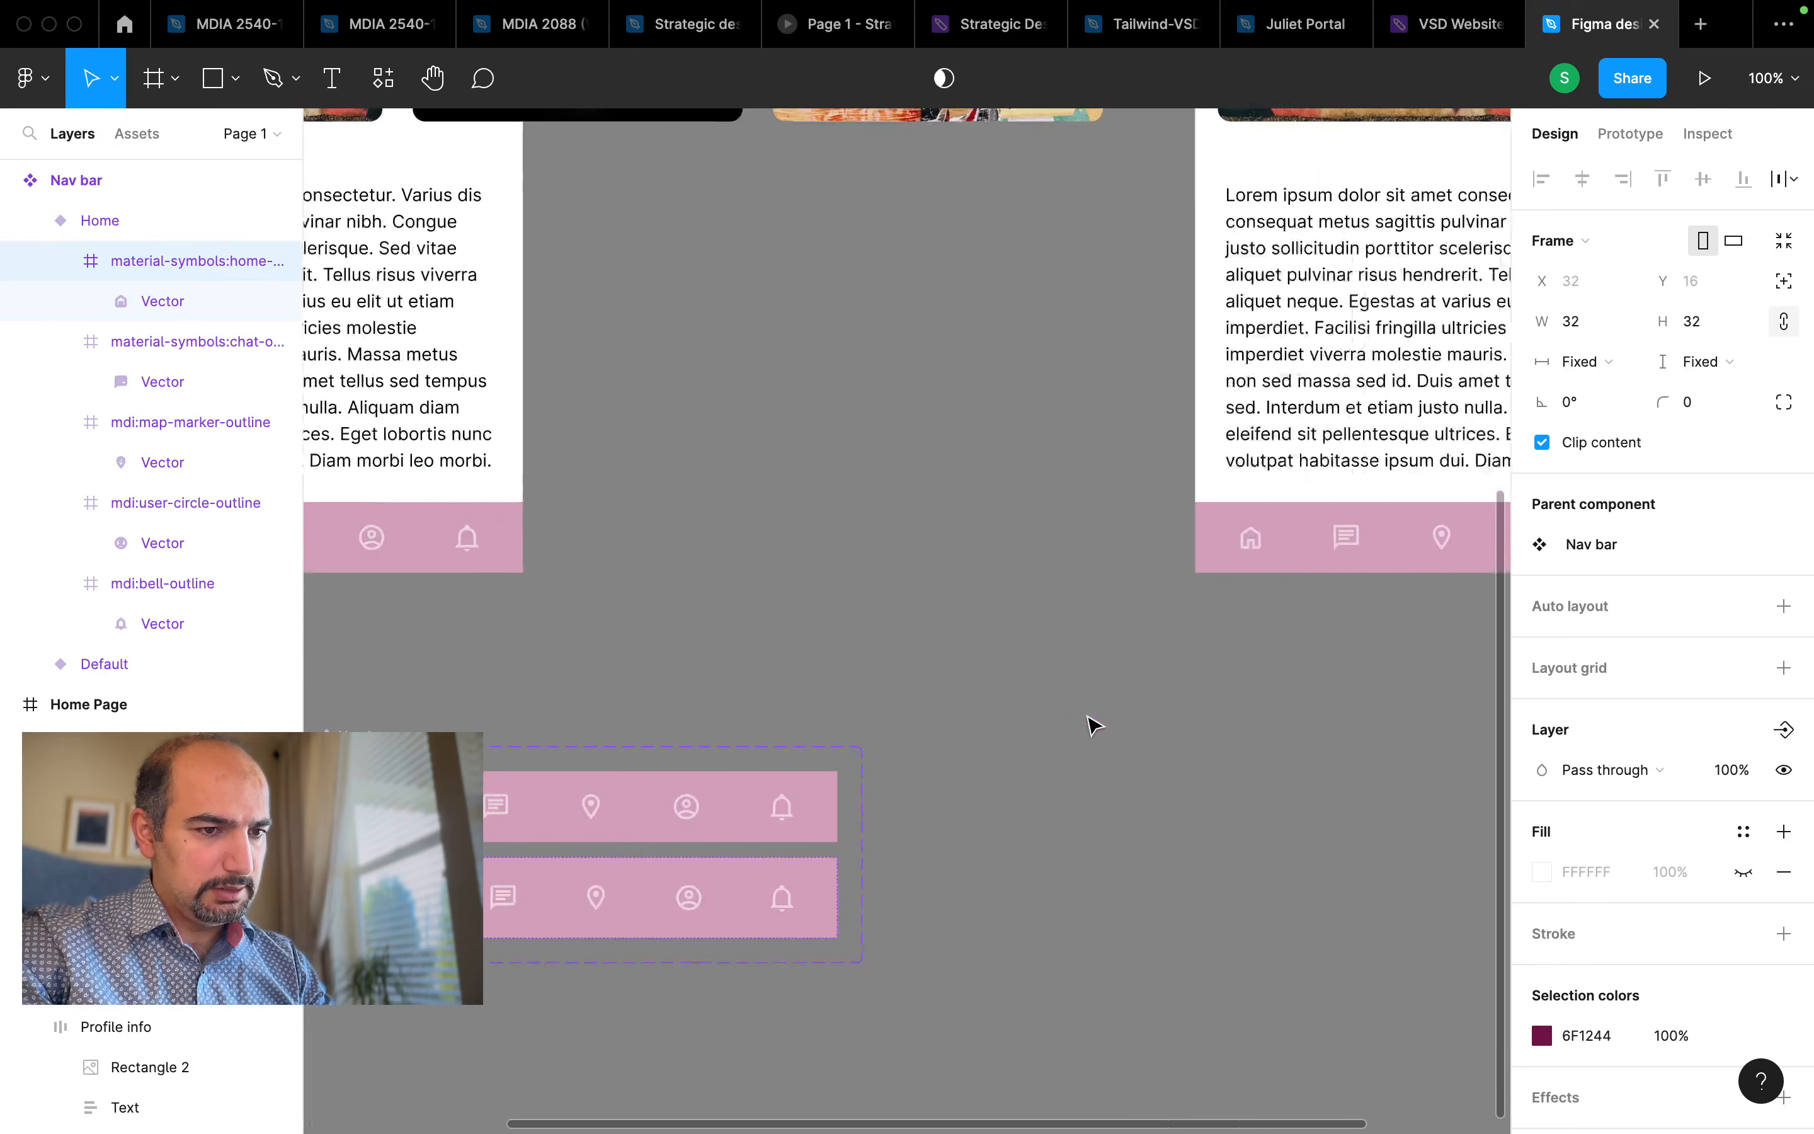
click(1012, 774)
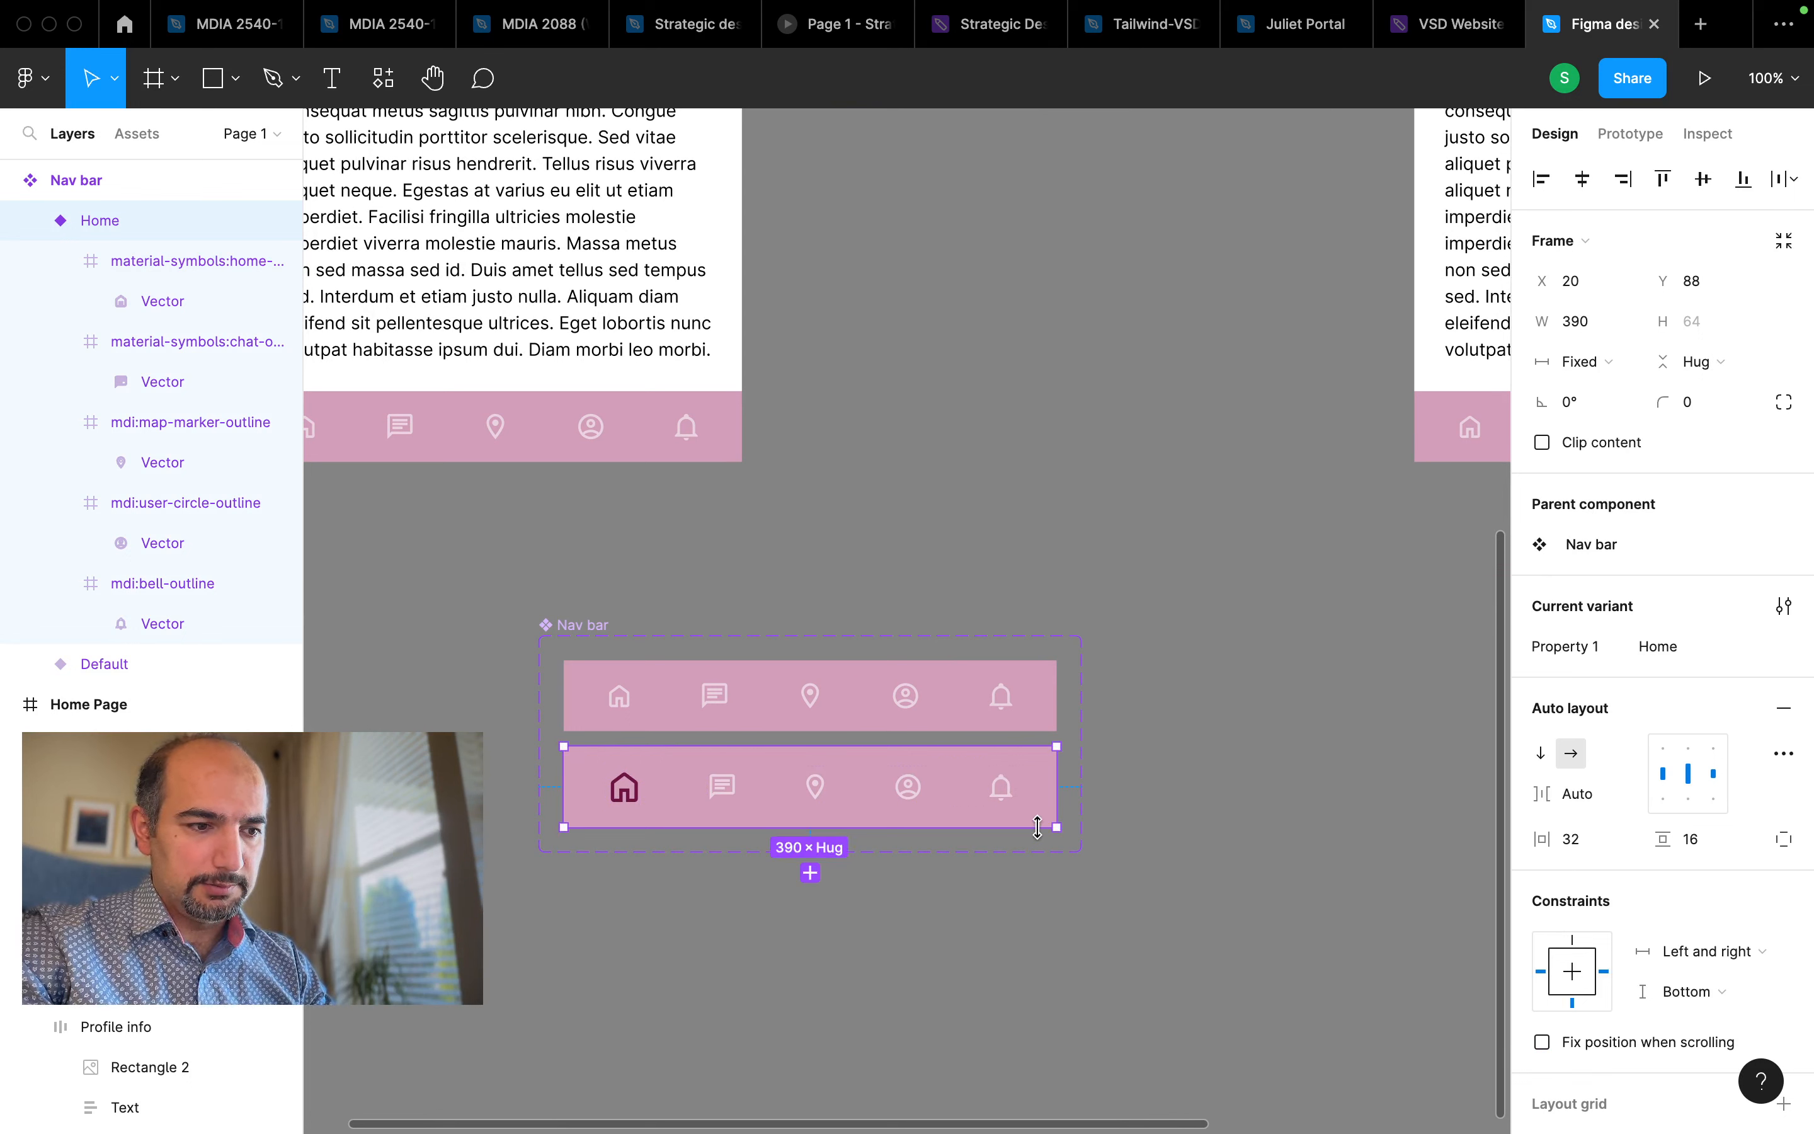
click(1716, 369)
click(1714, 328)
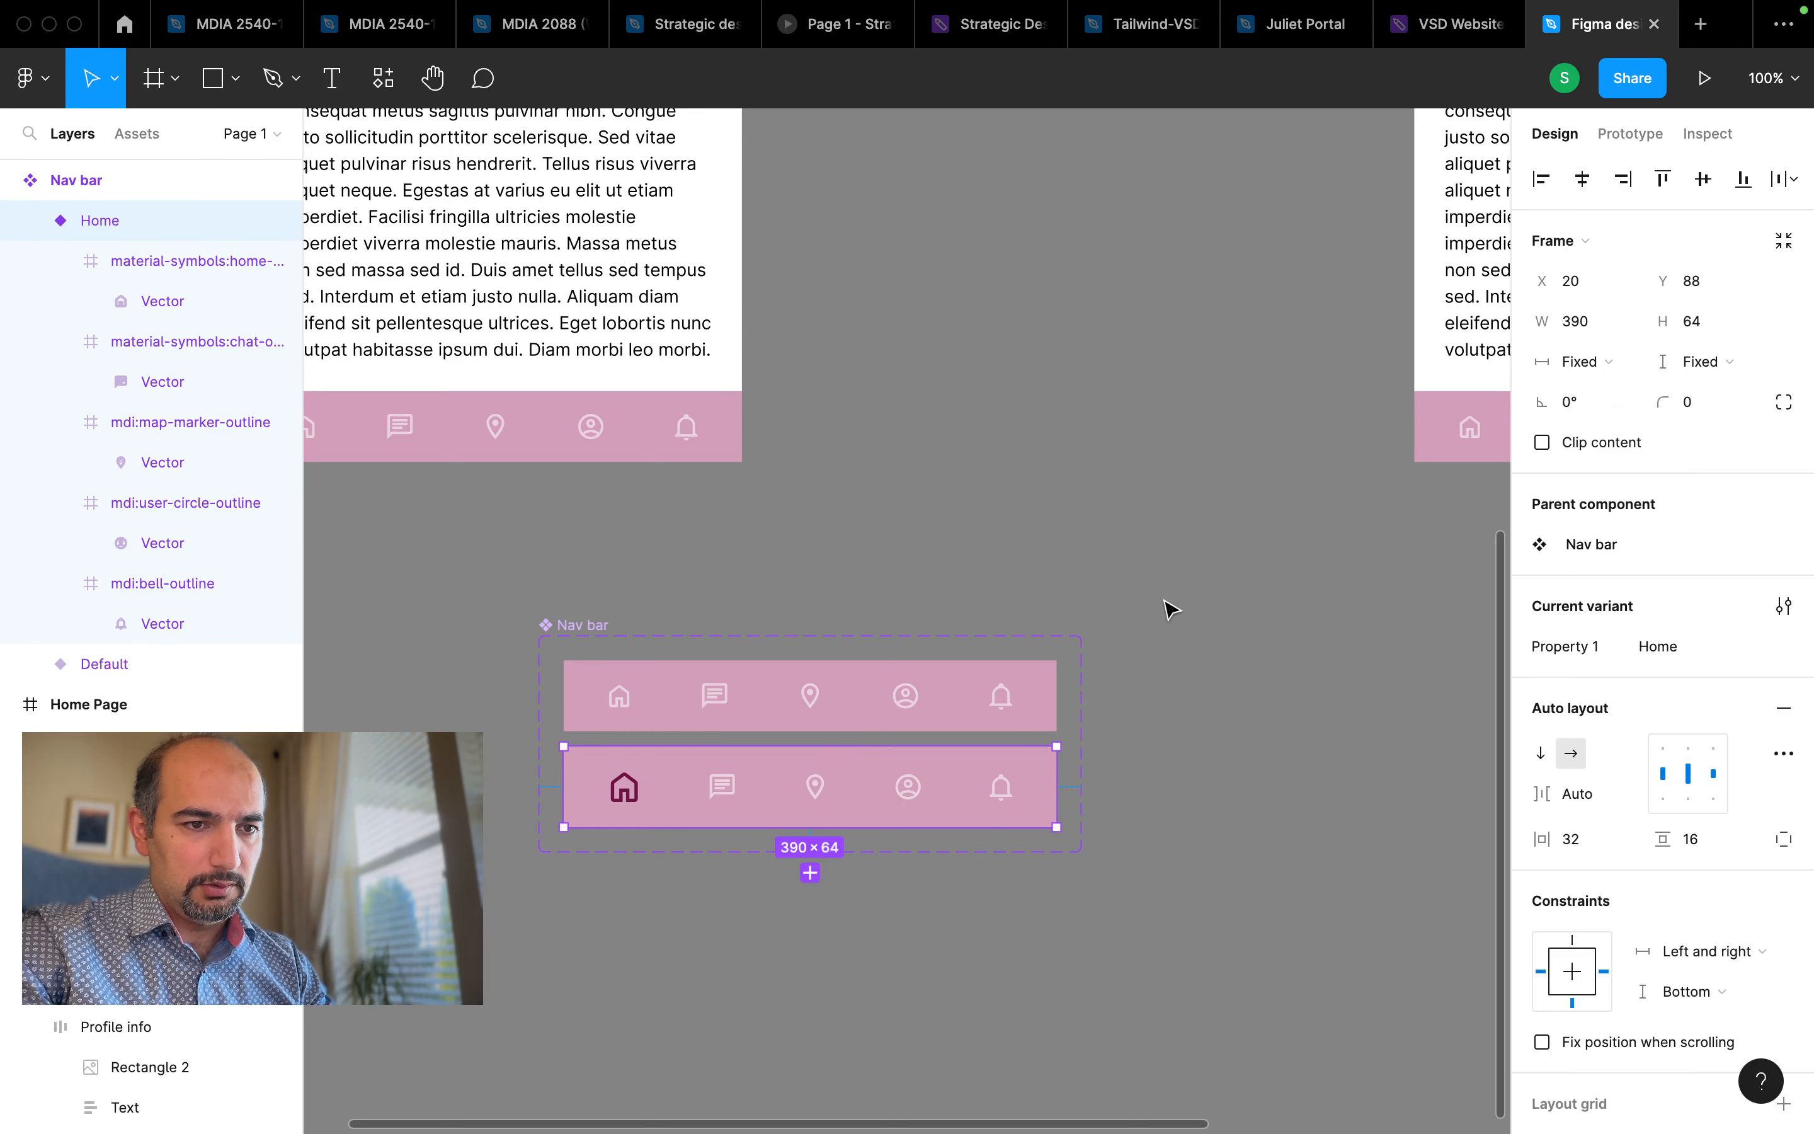
Give the Default variant a fixed height of 64 to match the Home variant
click(1001, 699)
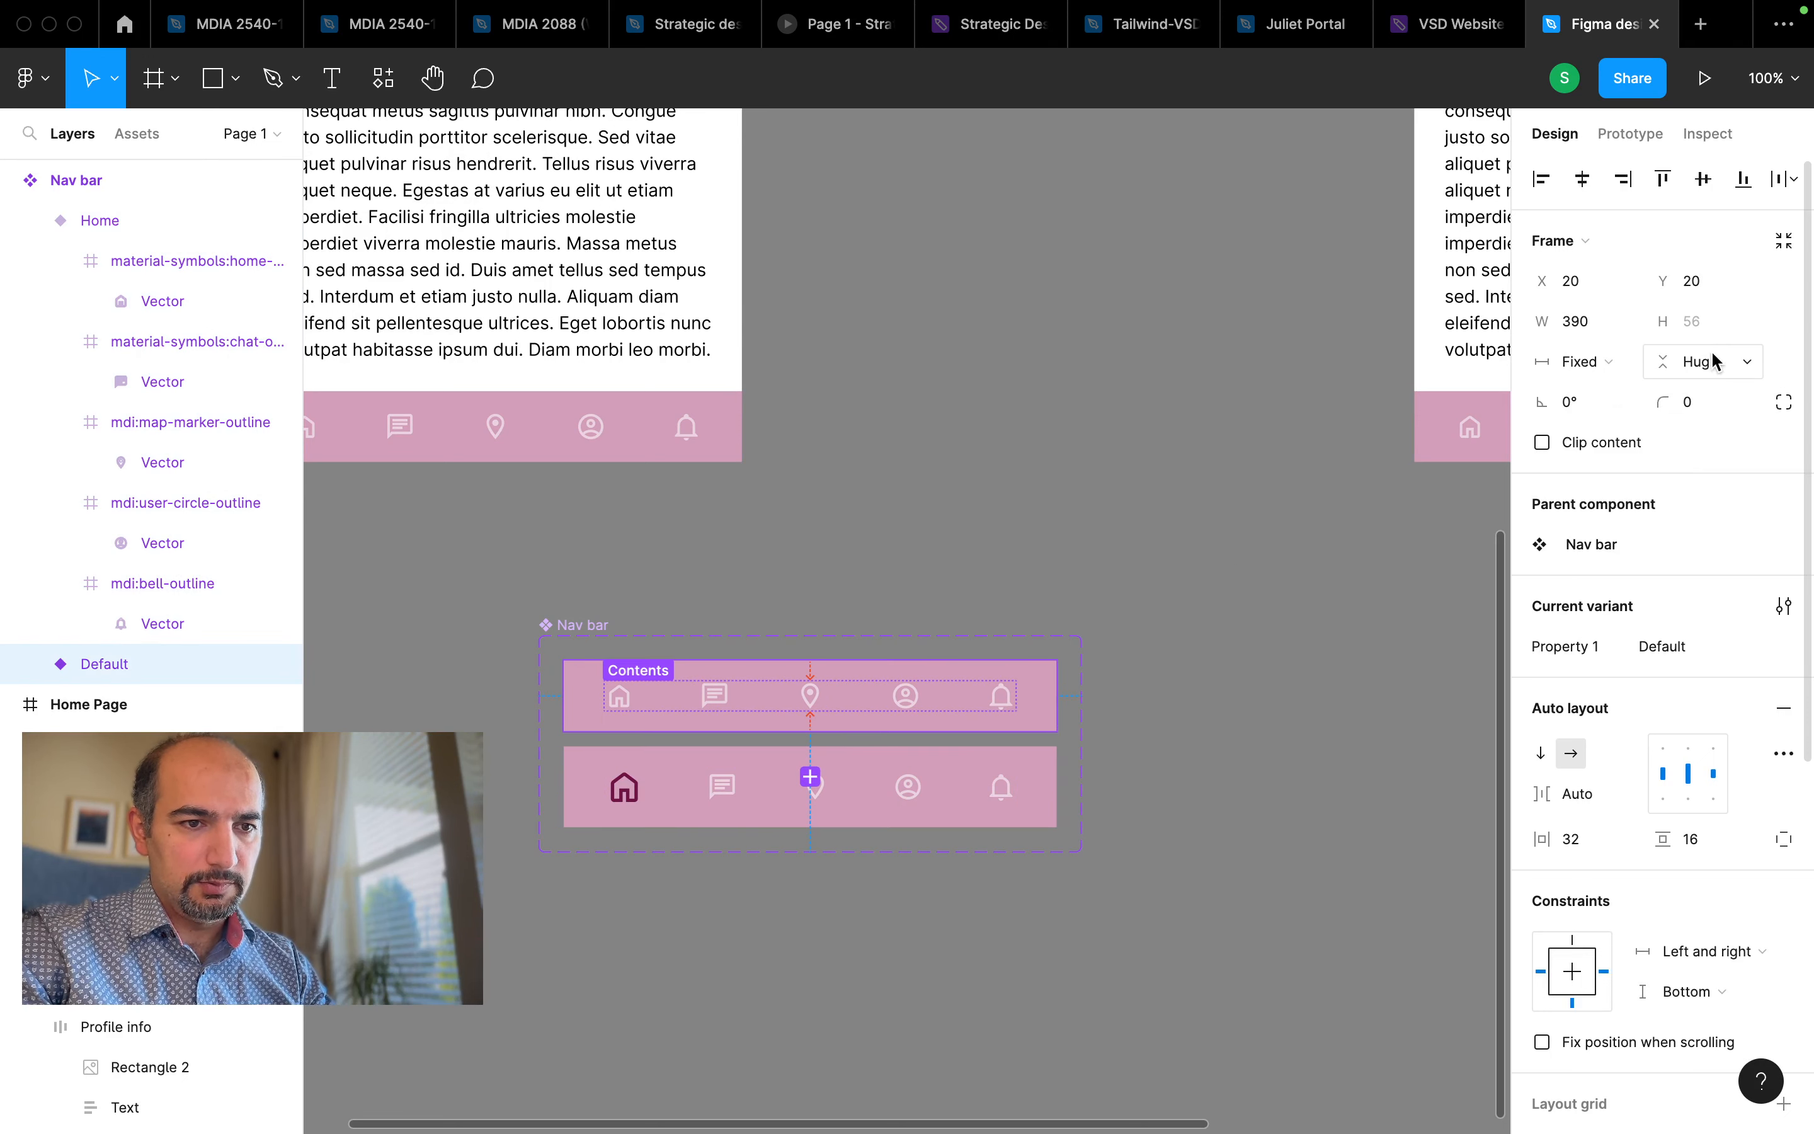
click(1705, 366)
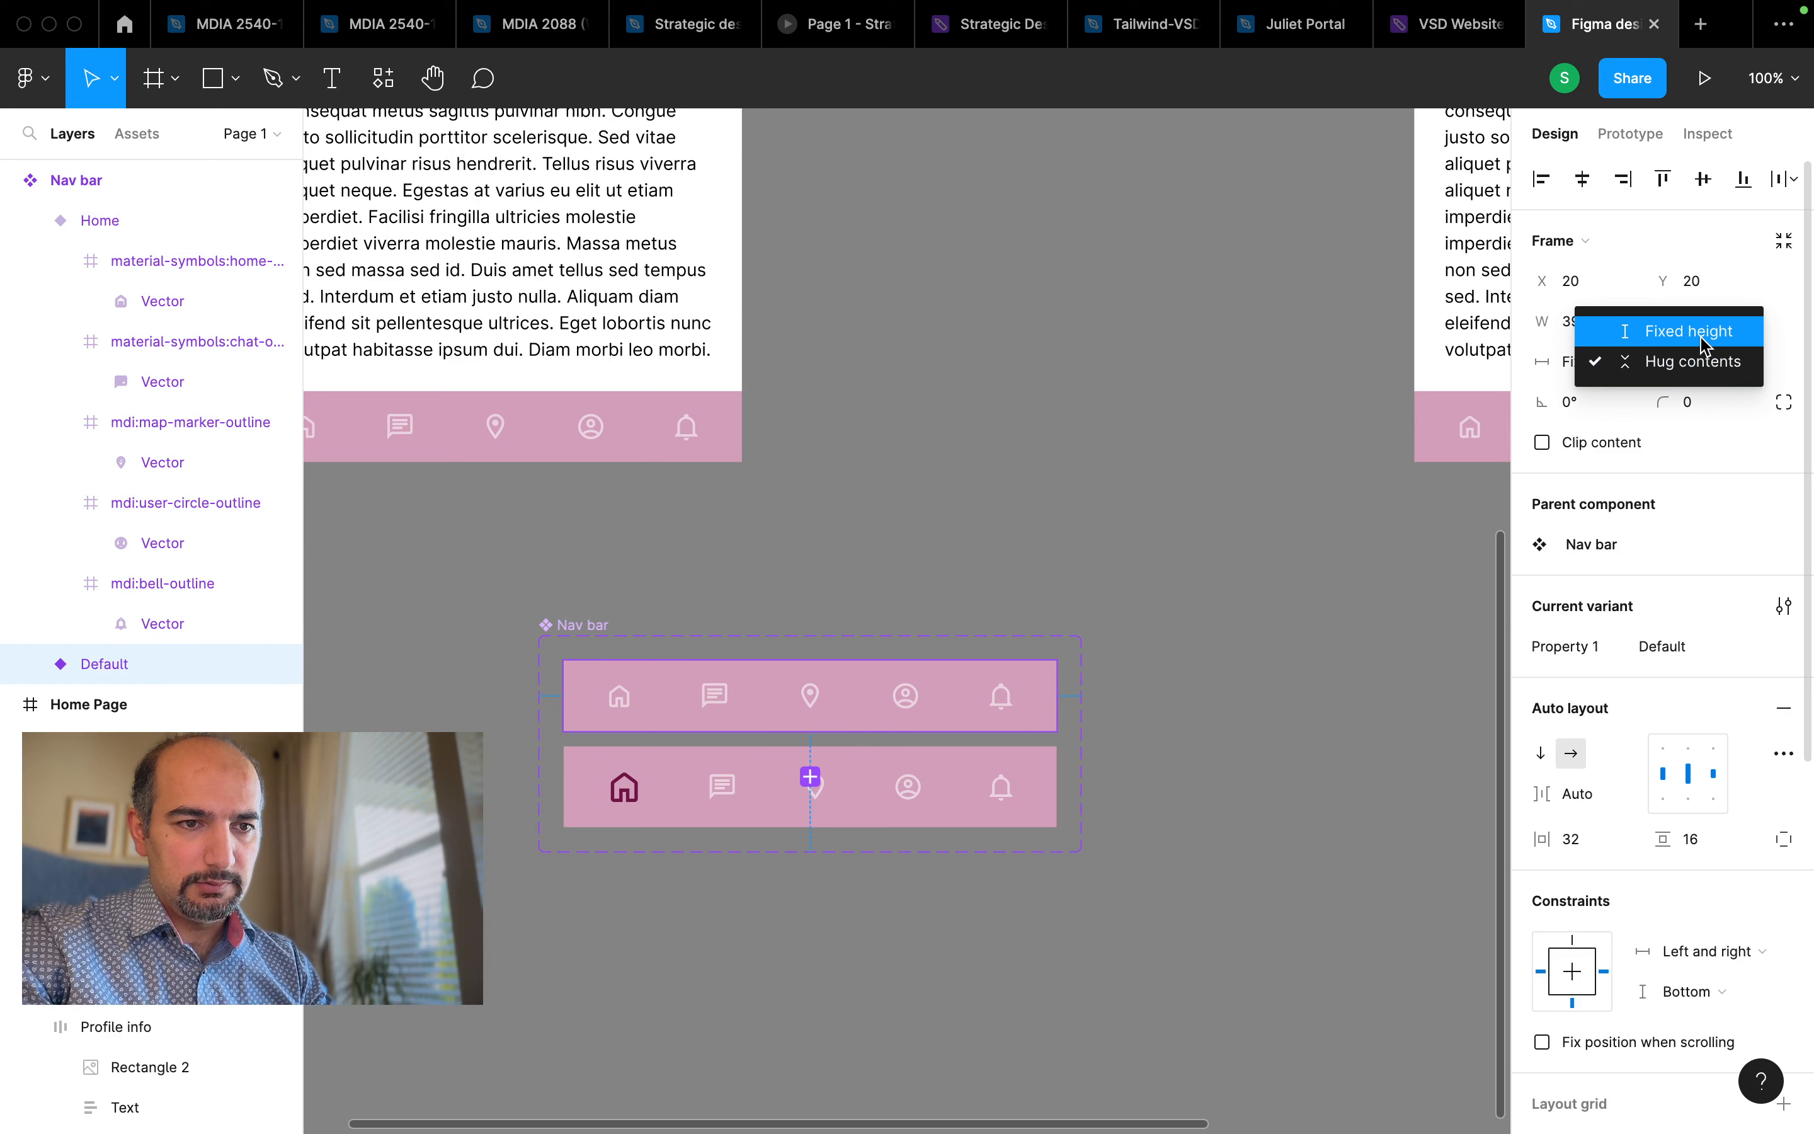
click(1698, 330)
click(1701, 327)
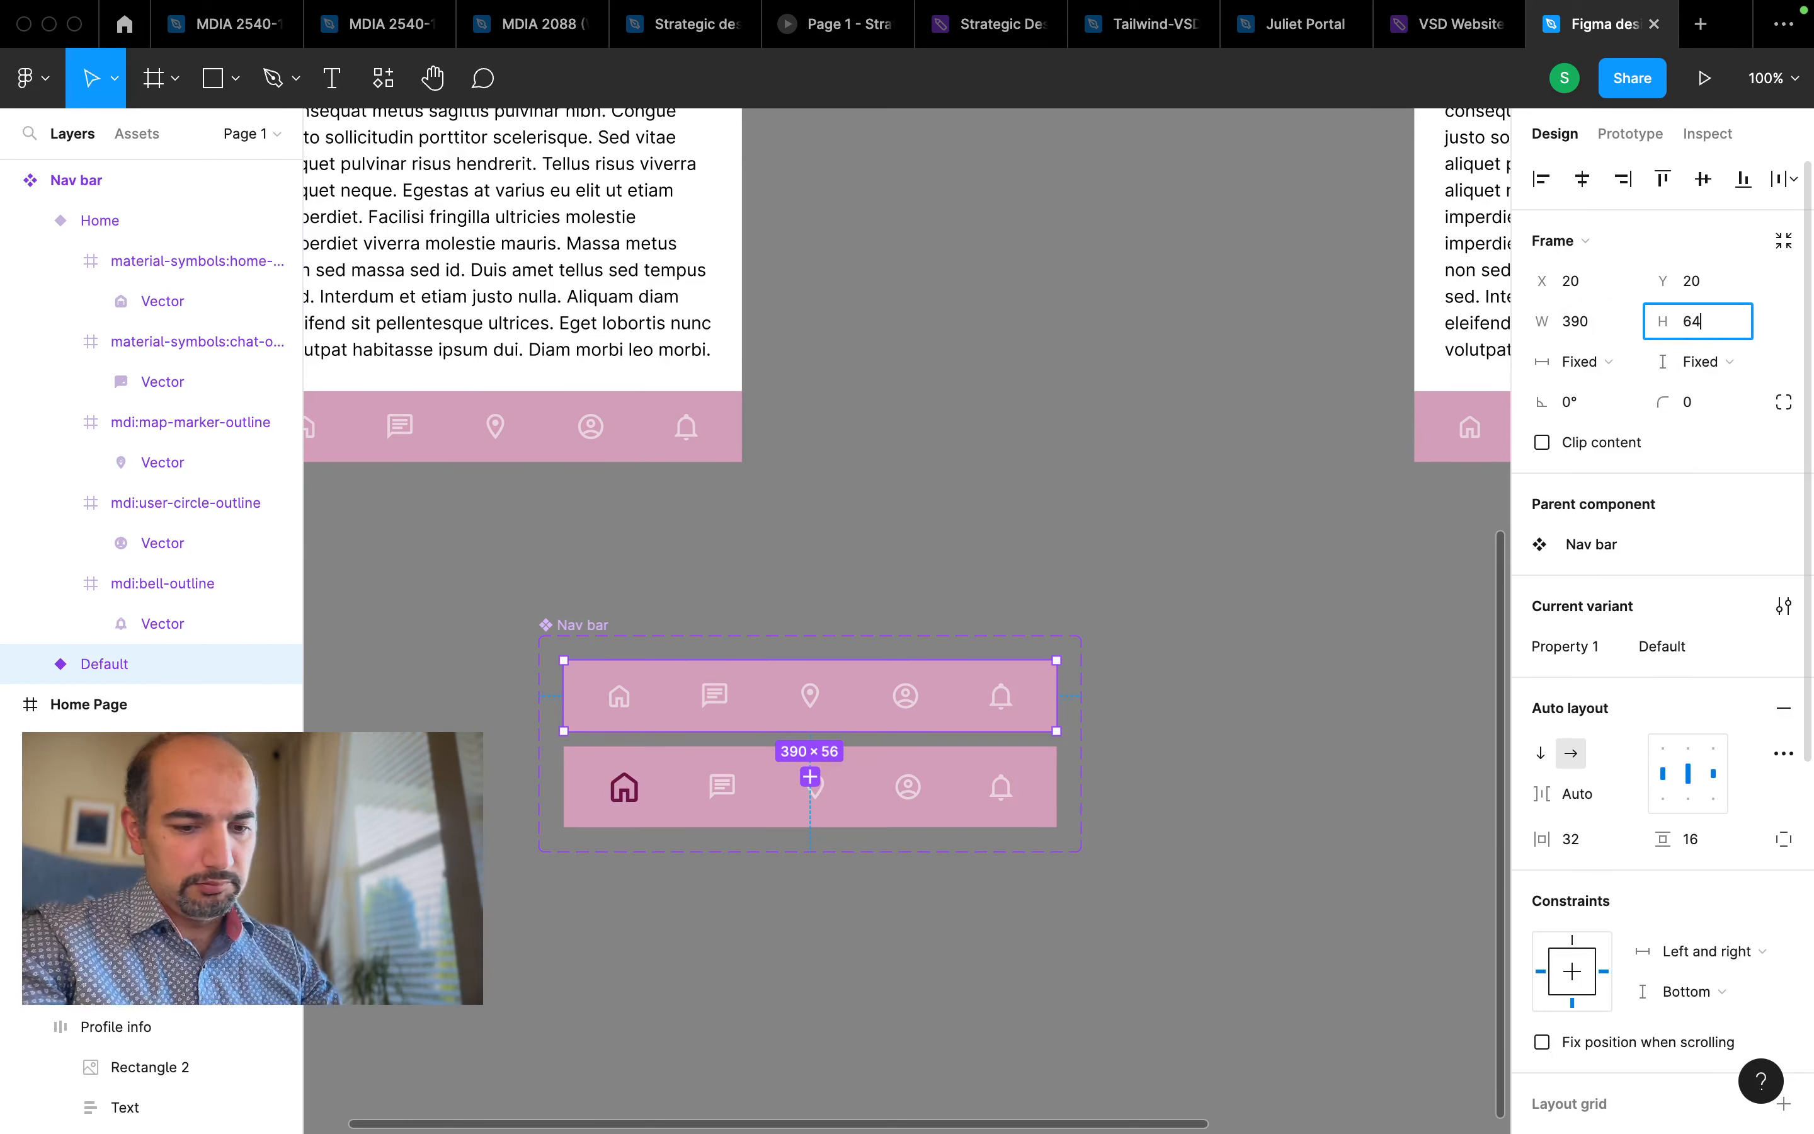
key(Return)
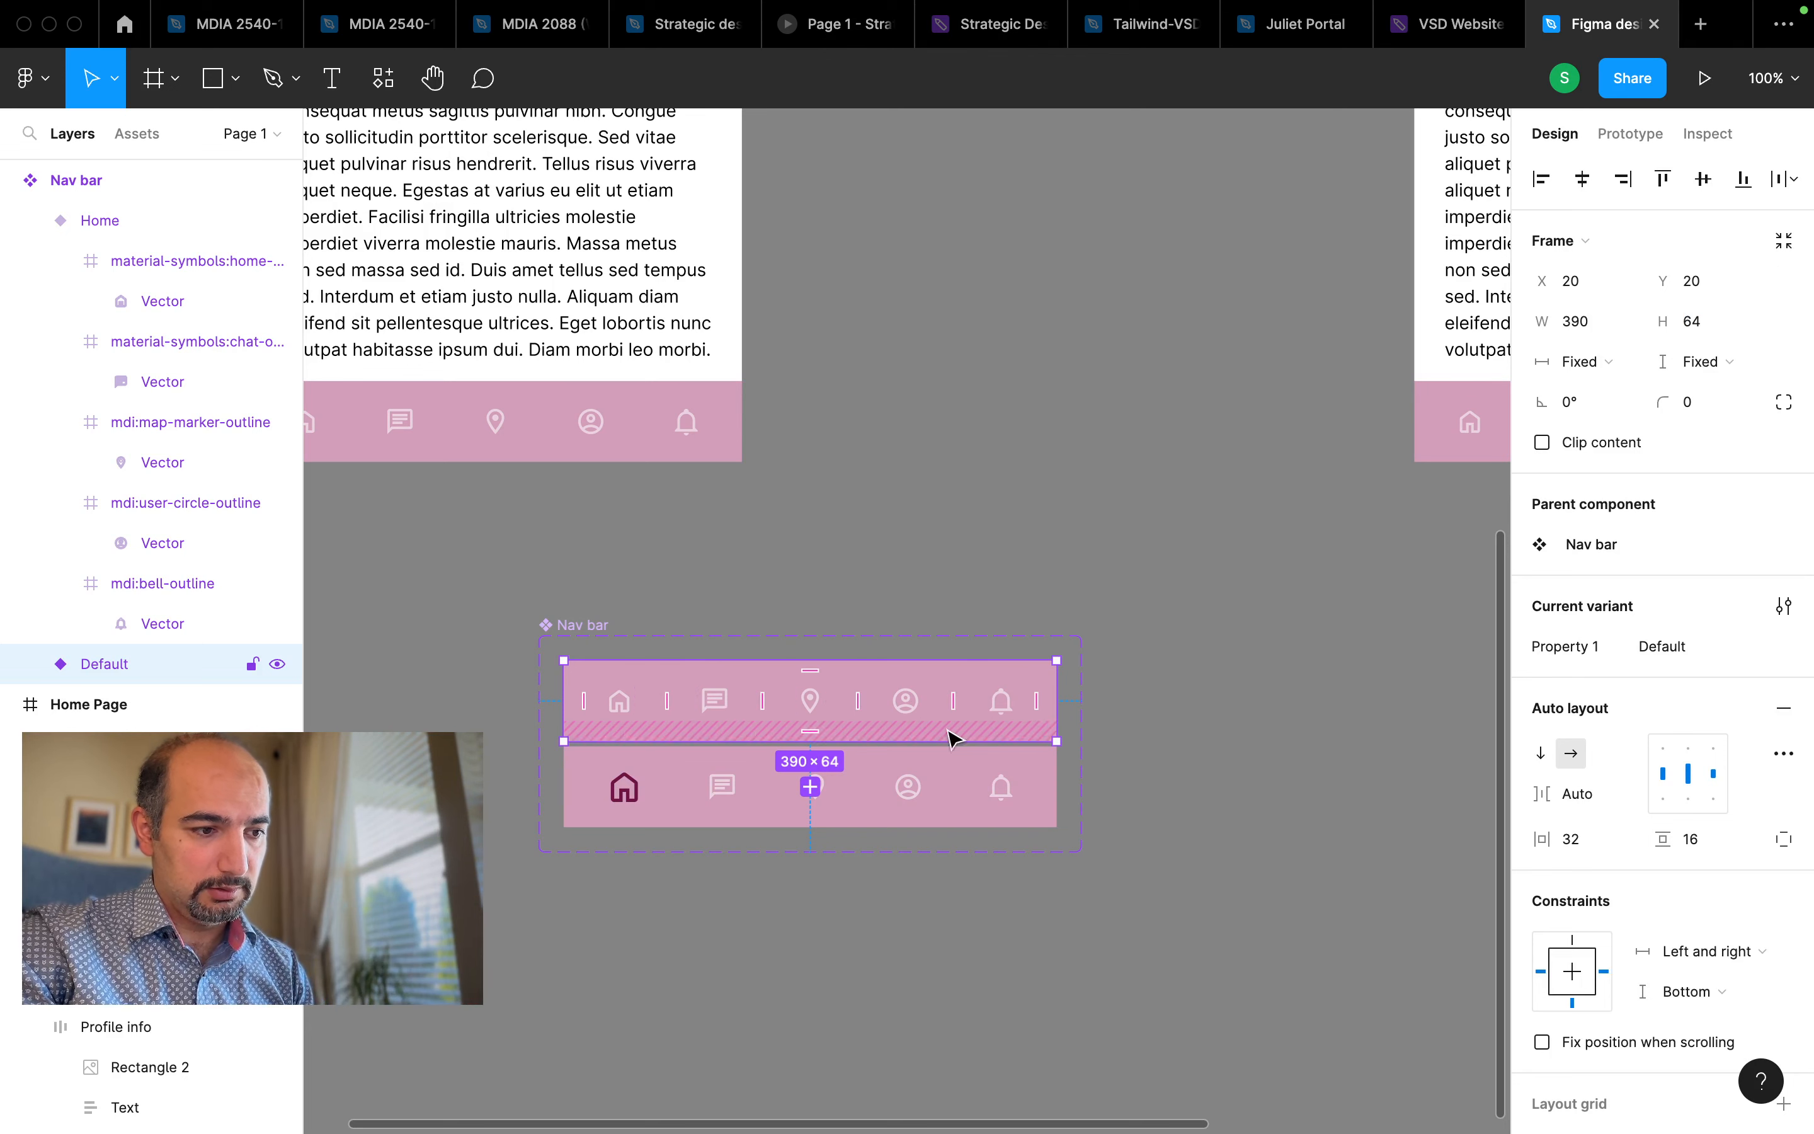
Examine the Default variant's horizontal and vertical padding and compare its icon layout with the Home variant
scroll(936, 727, up, 5)
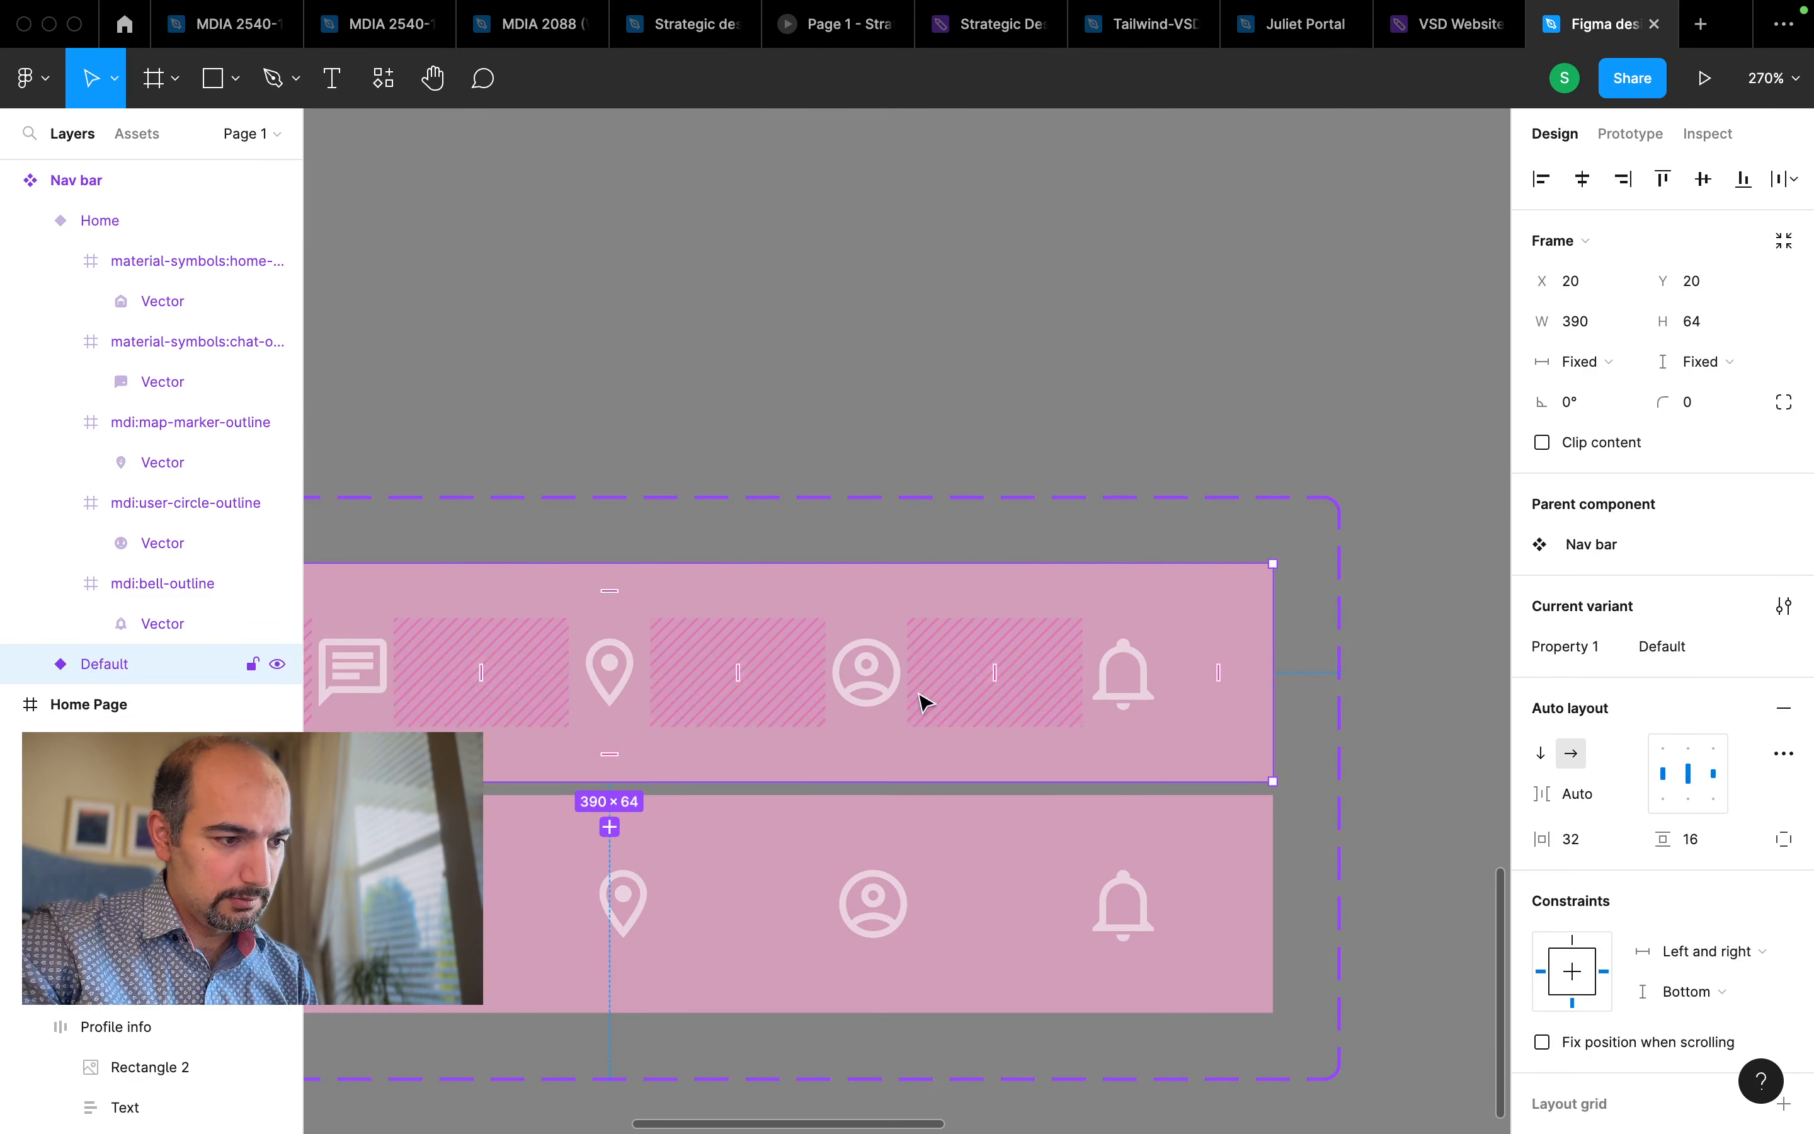
scroll(926, 753, down, 3)
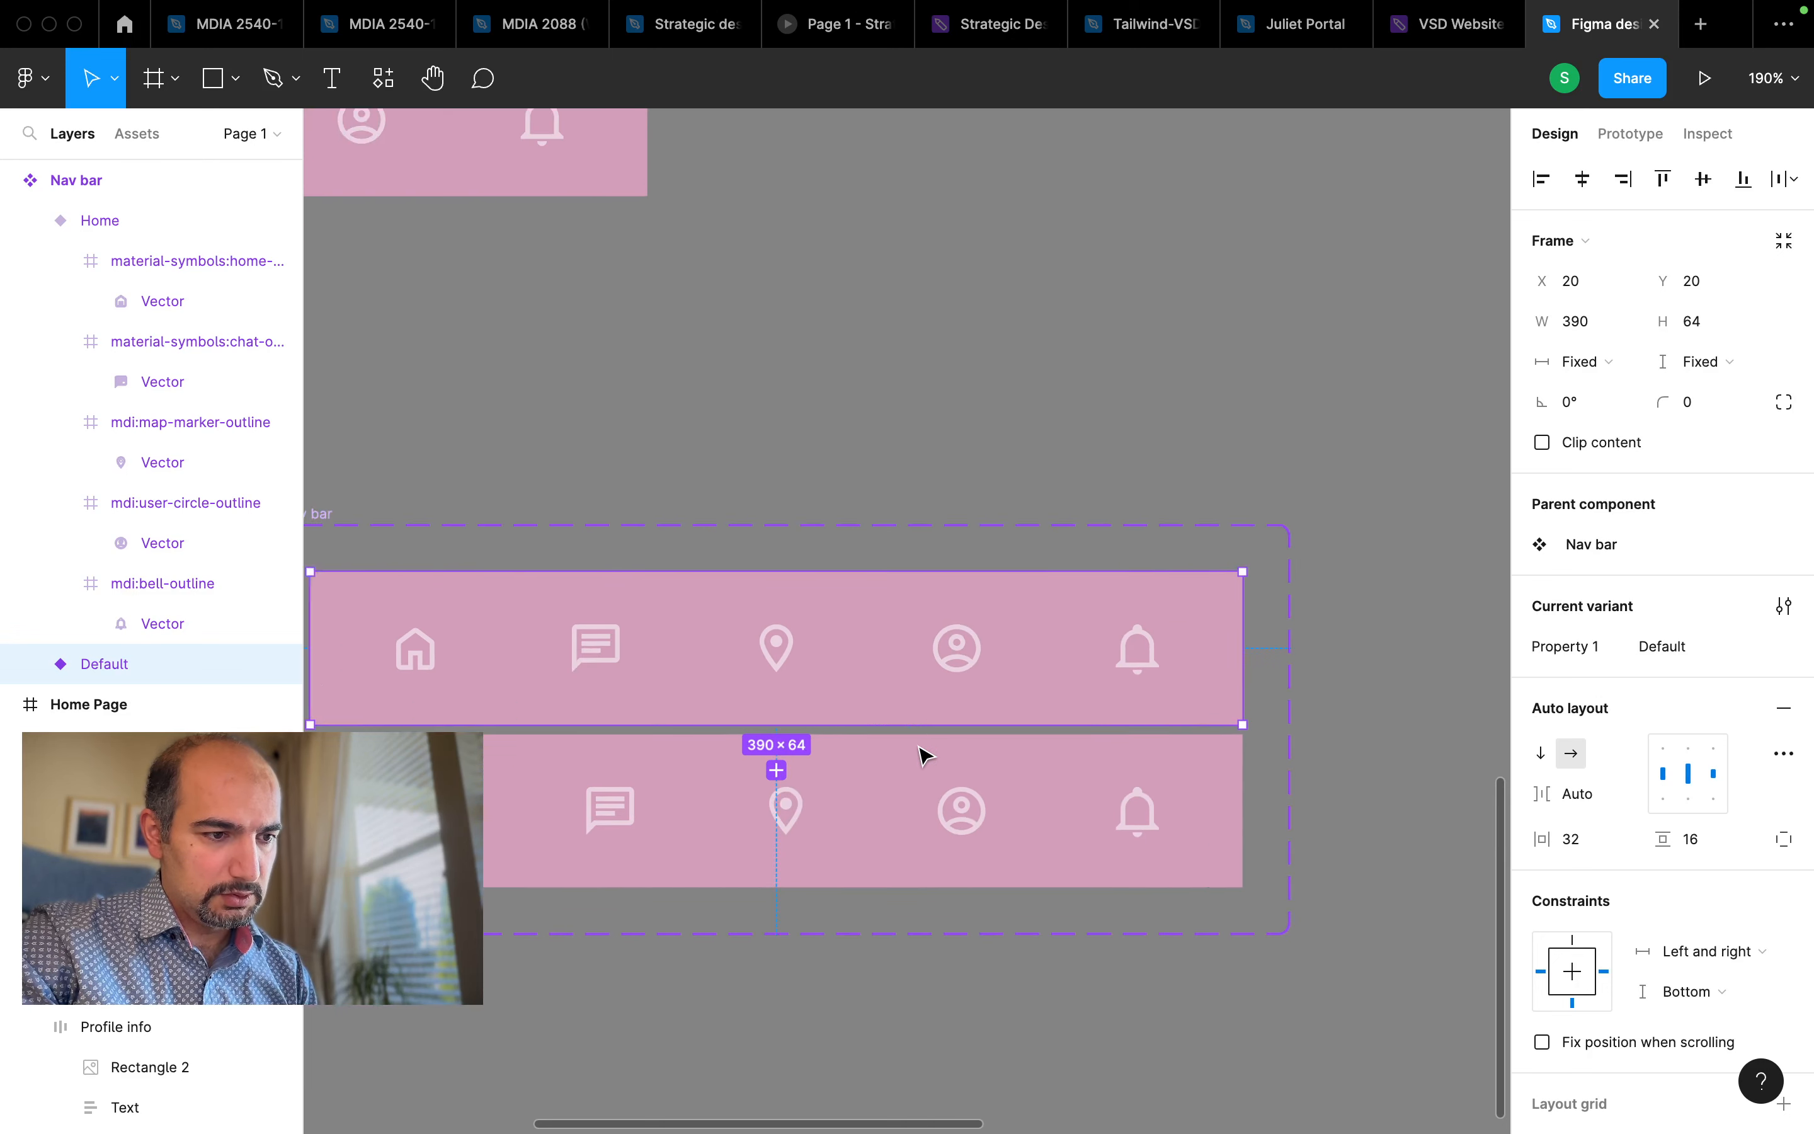
scroll(923, 750, left, 2)
scroll(1679, 840, down, 1)
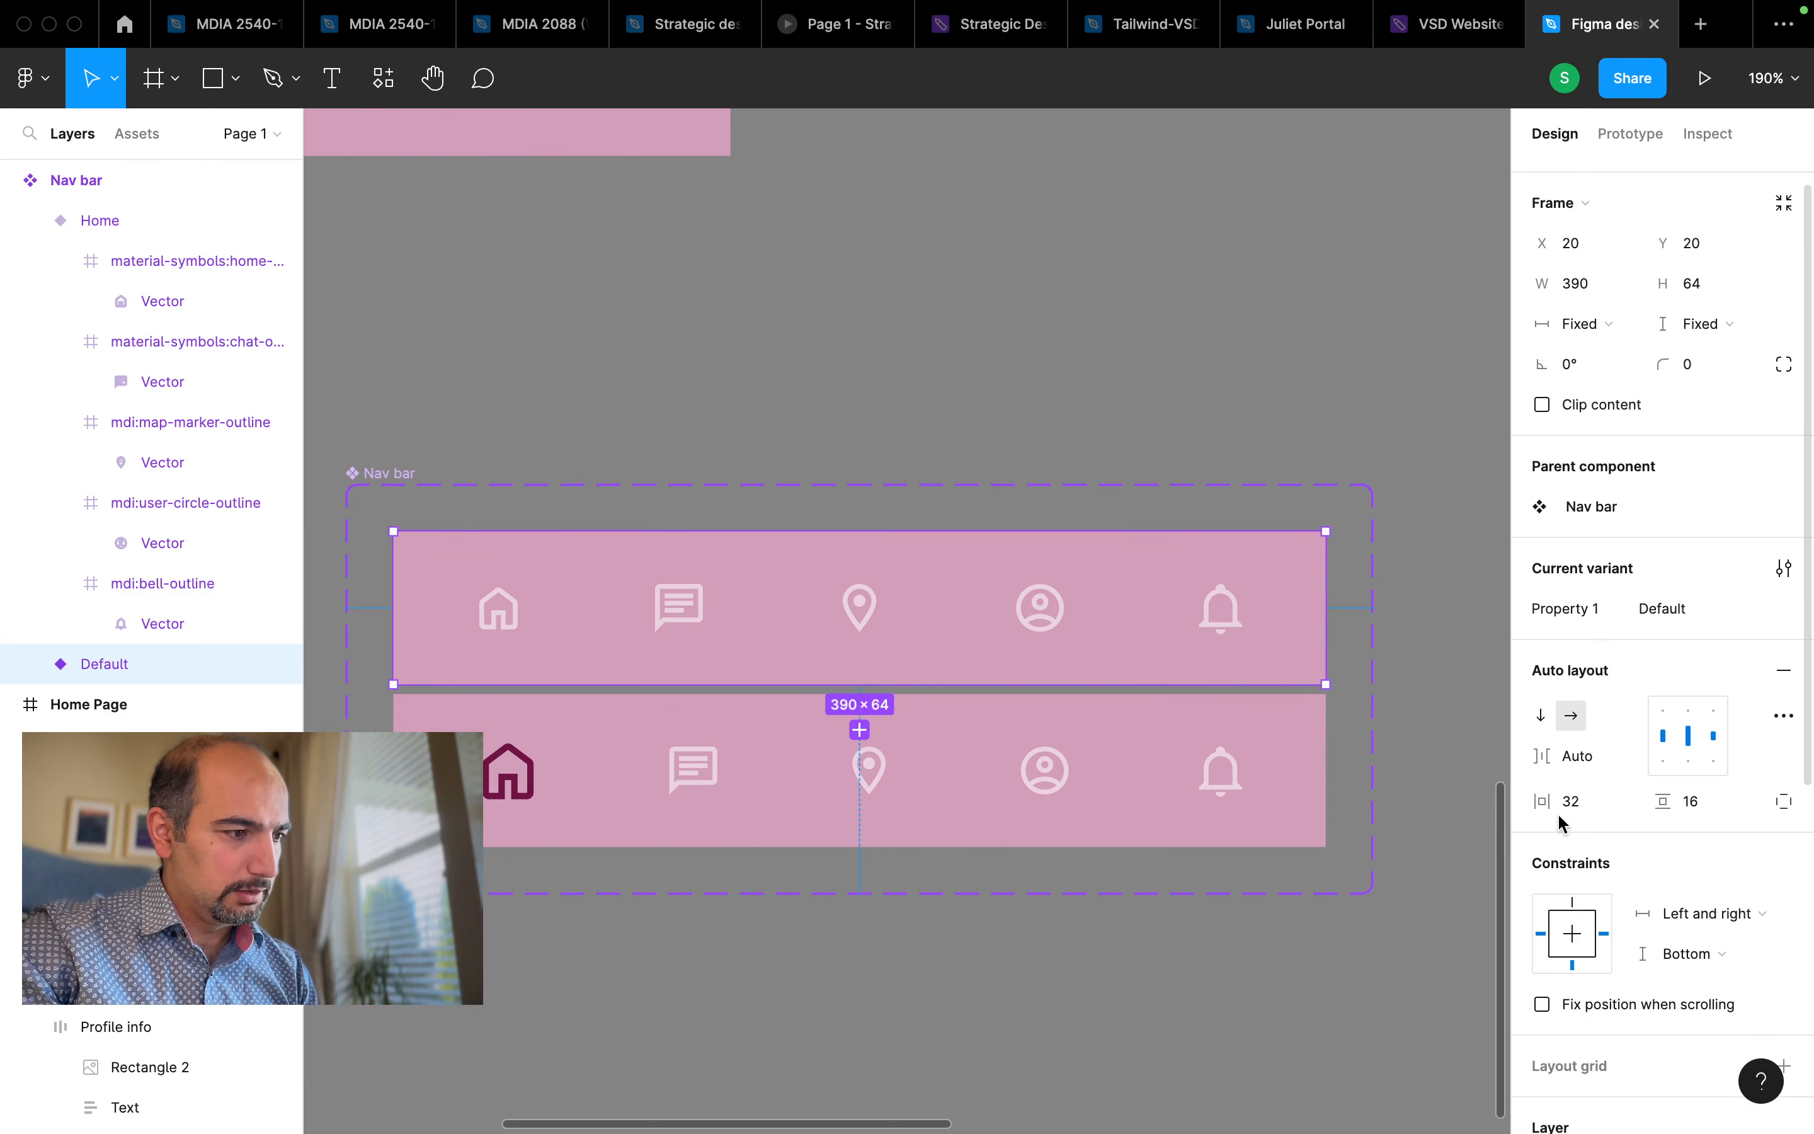
click(1280, 674)
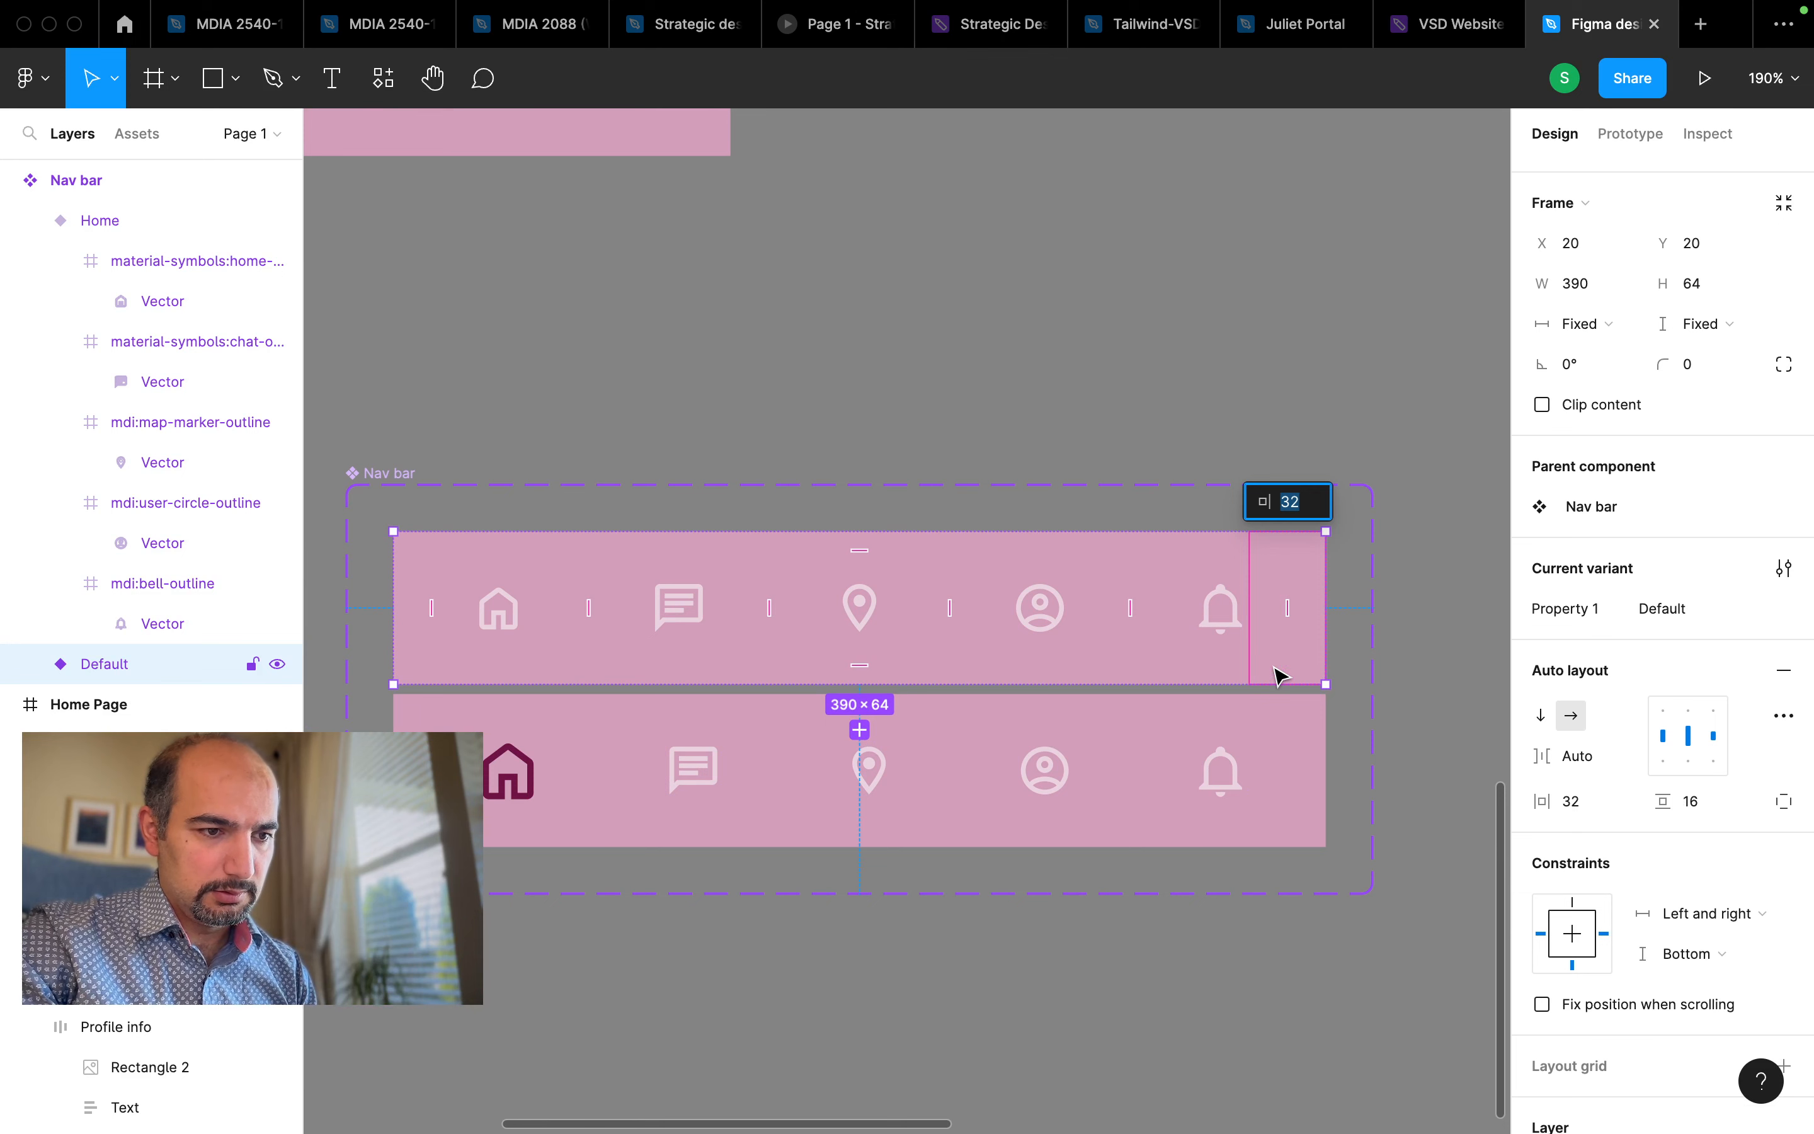
click(1182, 668)
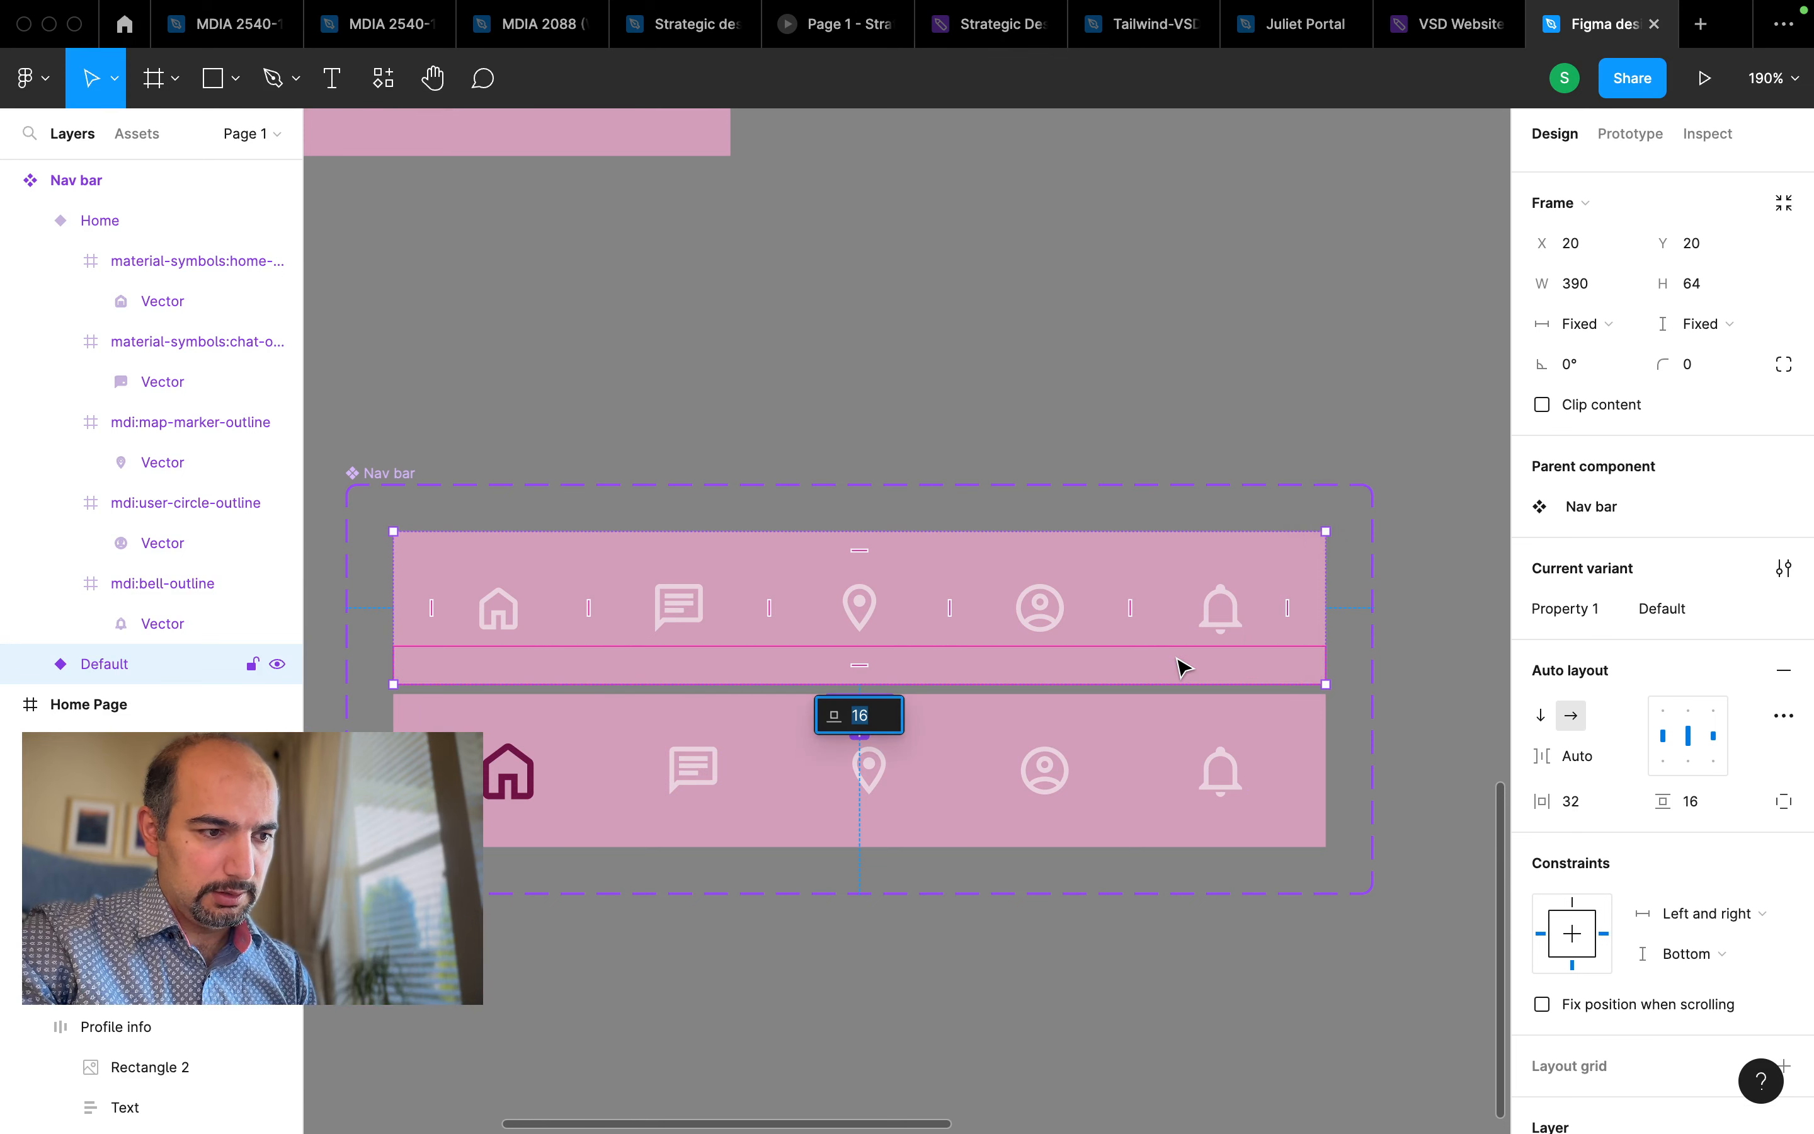
click(1126, 559)
click(1109, 371)
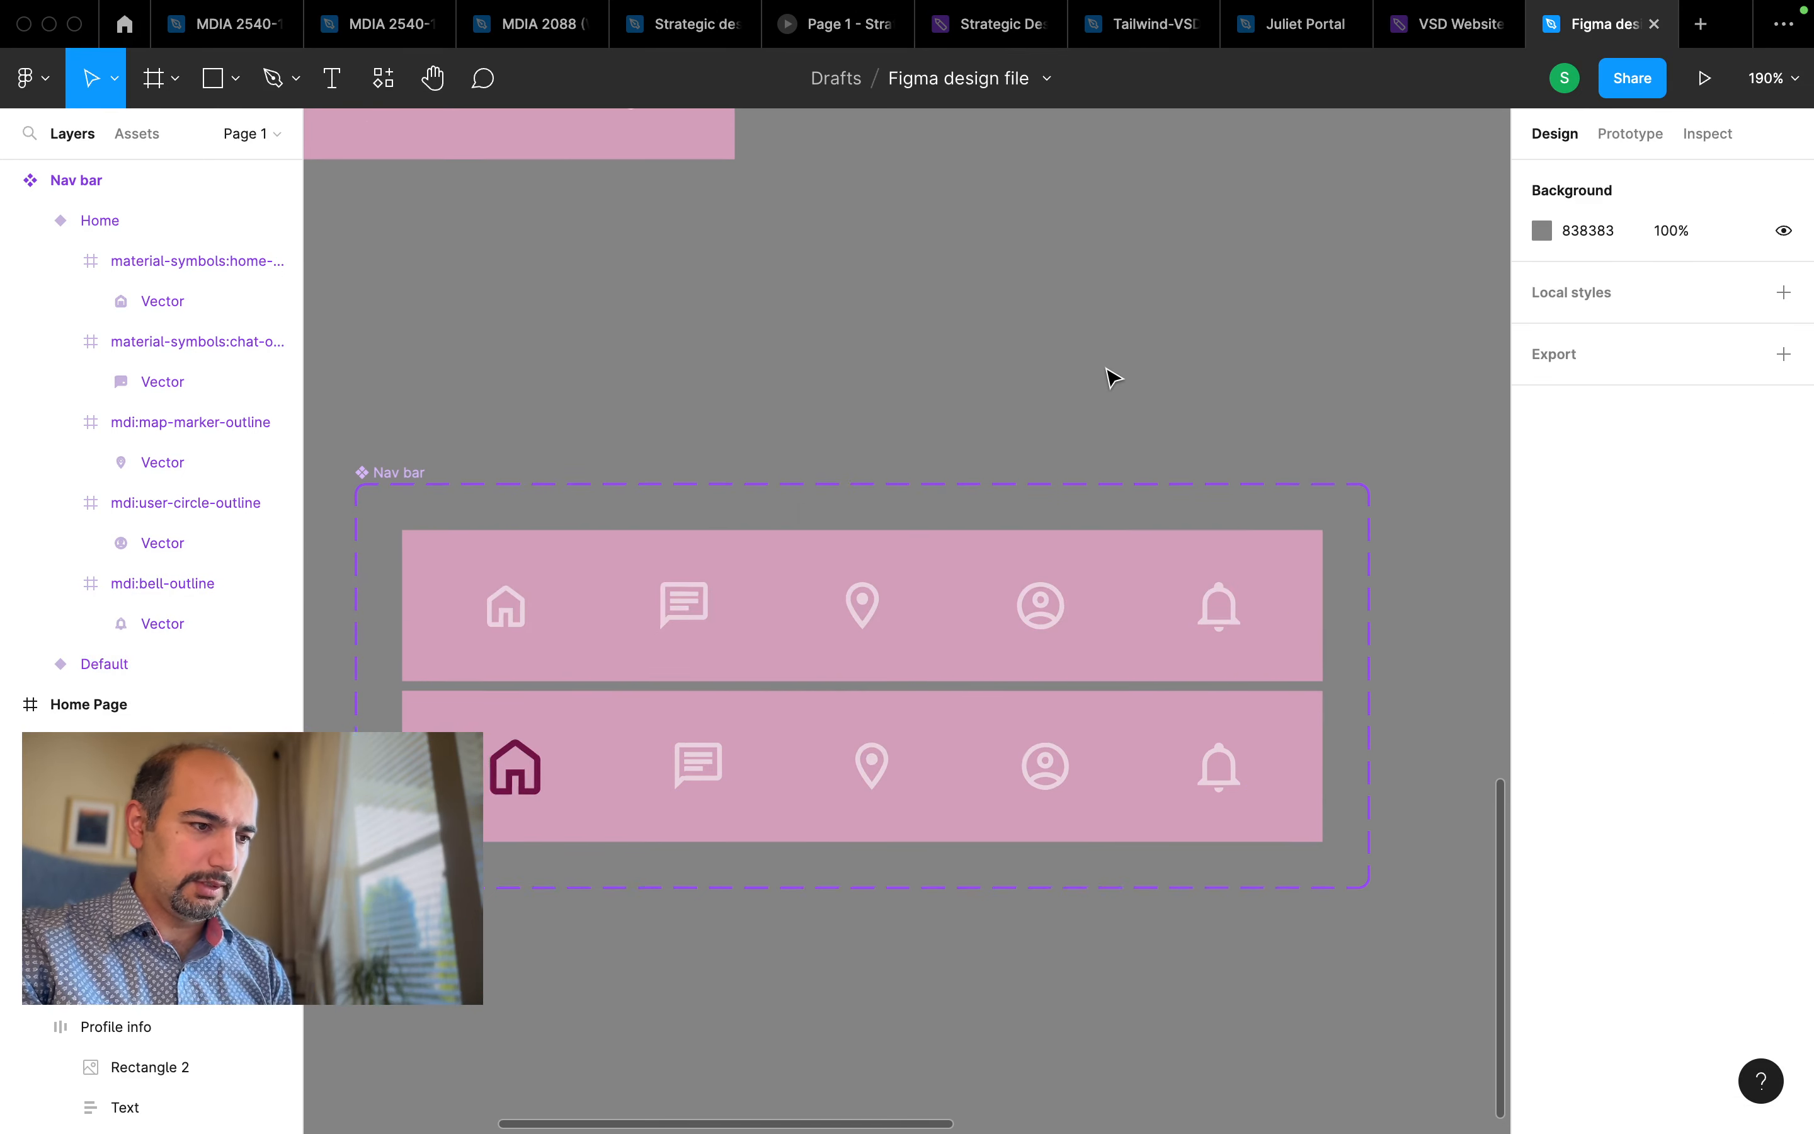
Add four more variants to the Nav bar component, based on the Home variant
scroll(1109, 371, down, 3)
click(970, 686)
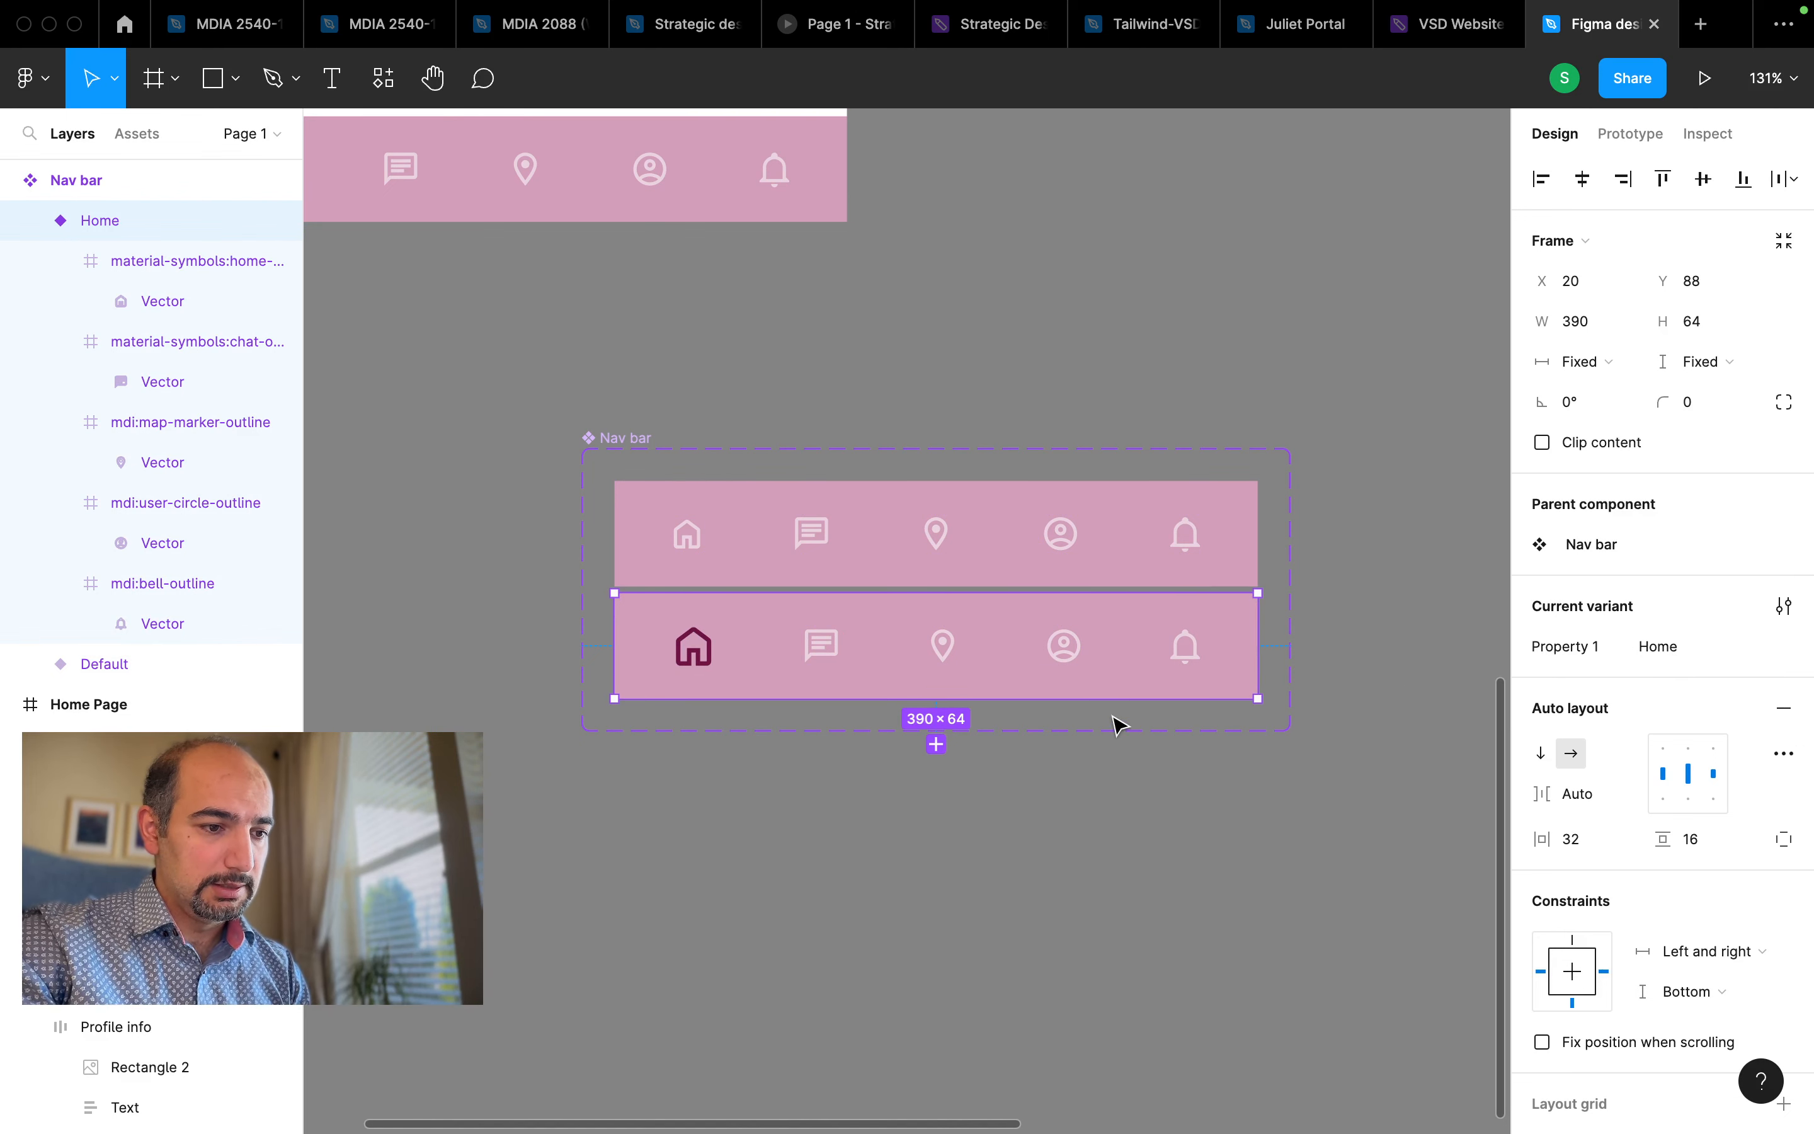
click(936, 744)
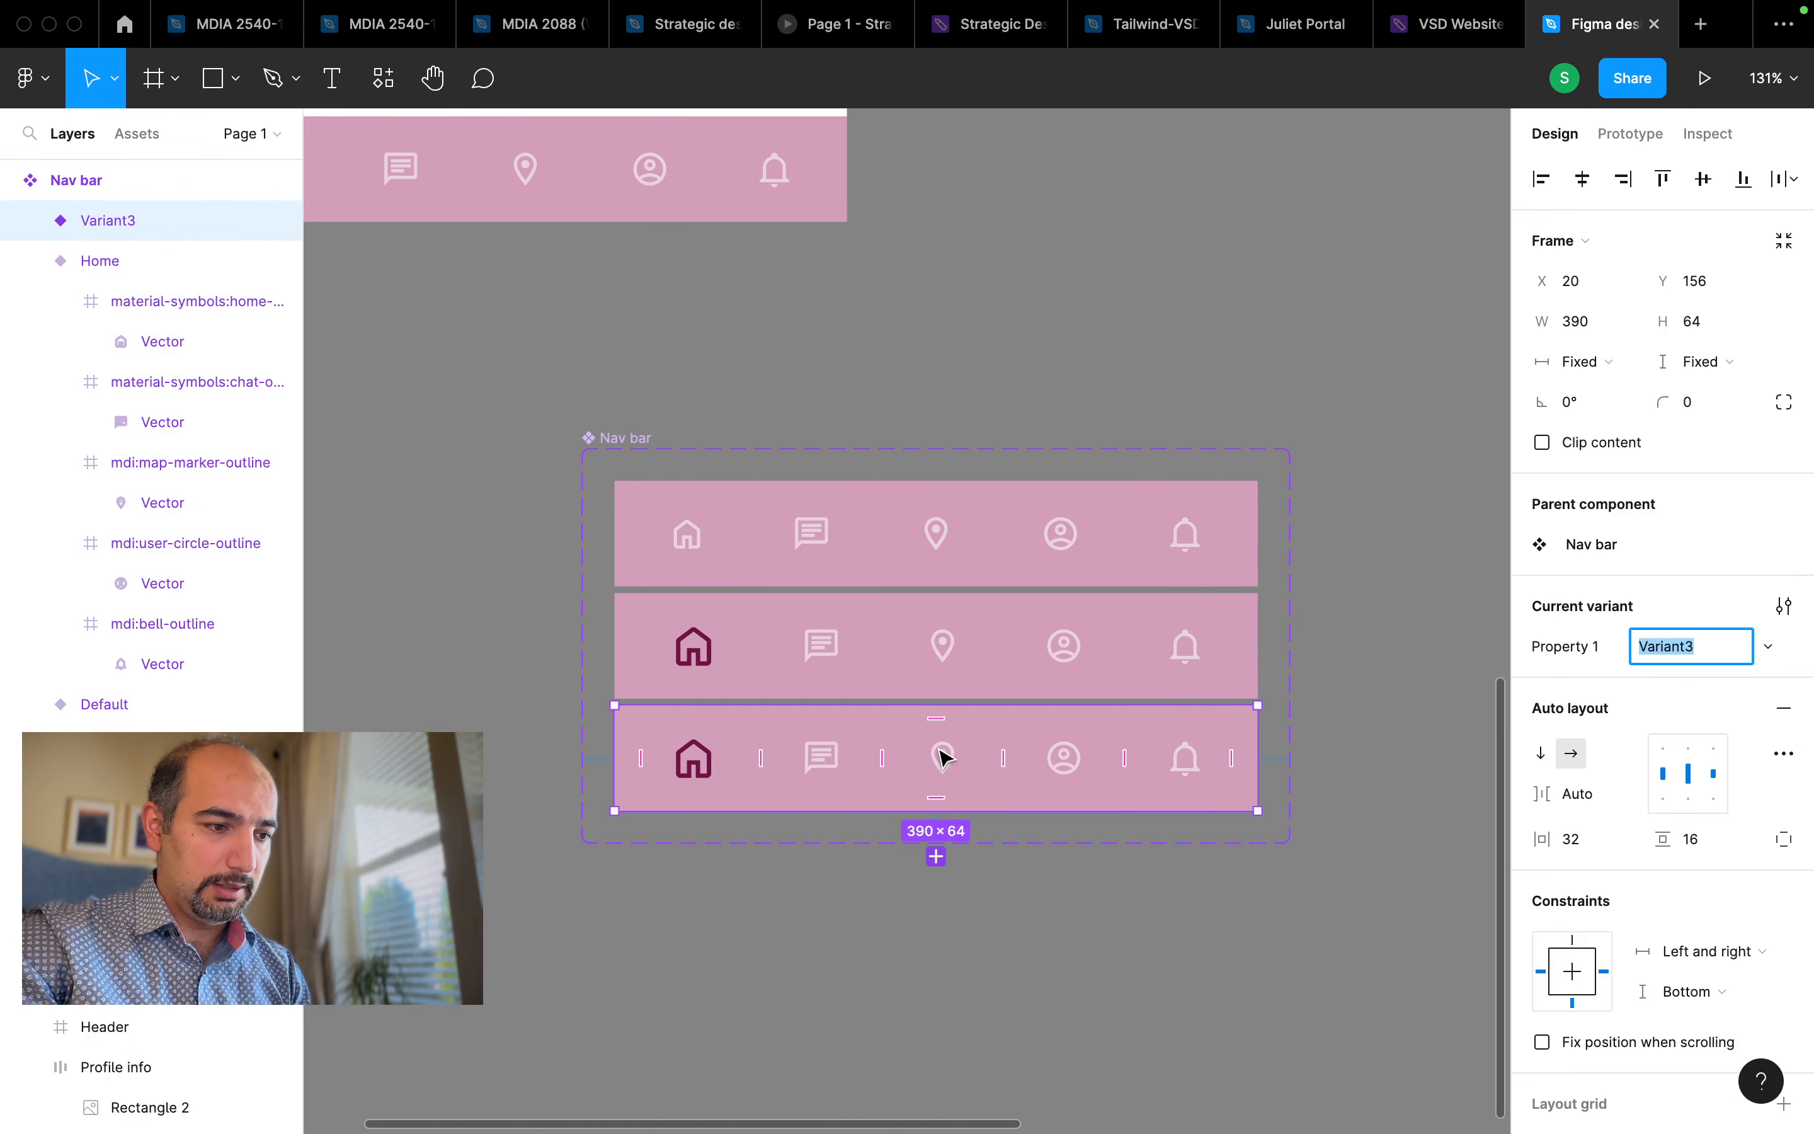
click(936, 857)
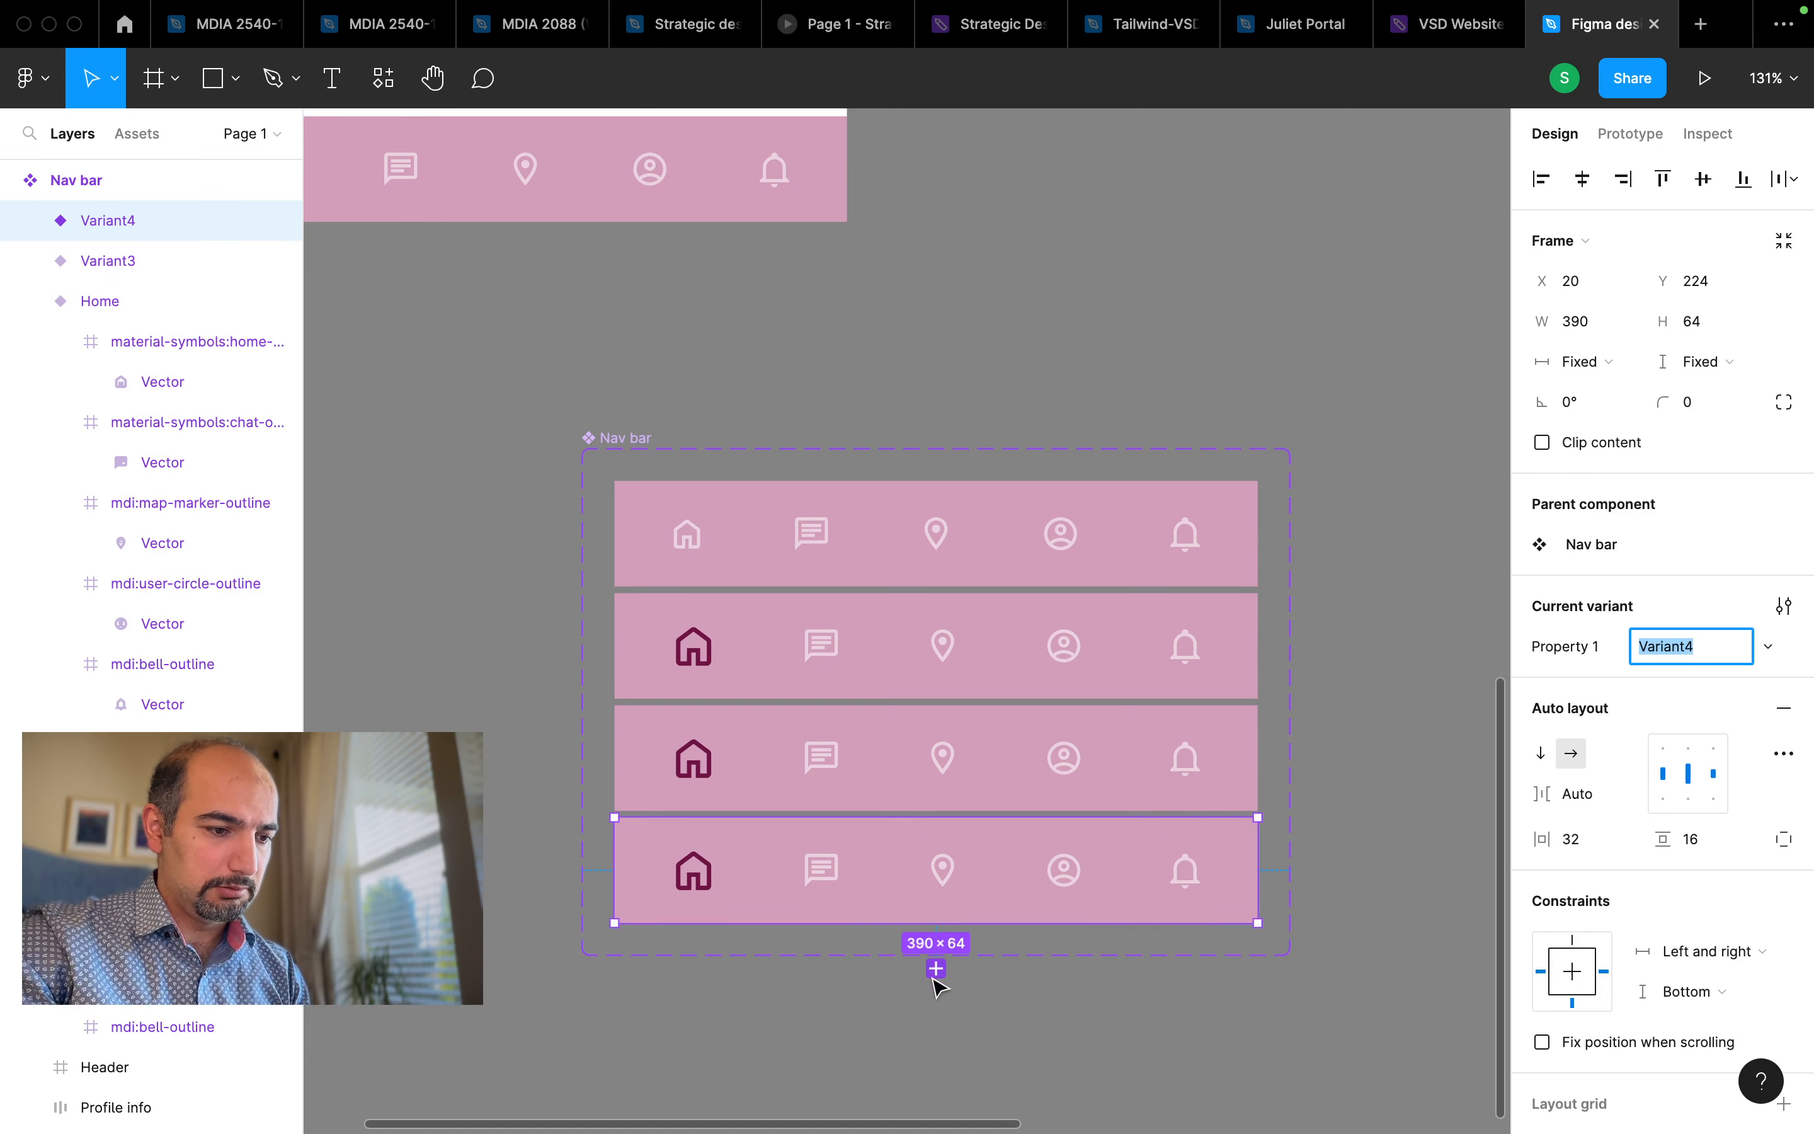
click(936, 968)
scroll(937, 975, down, 5)
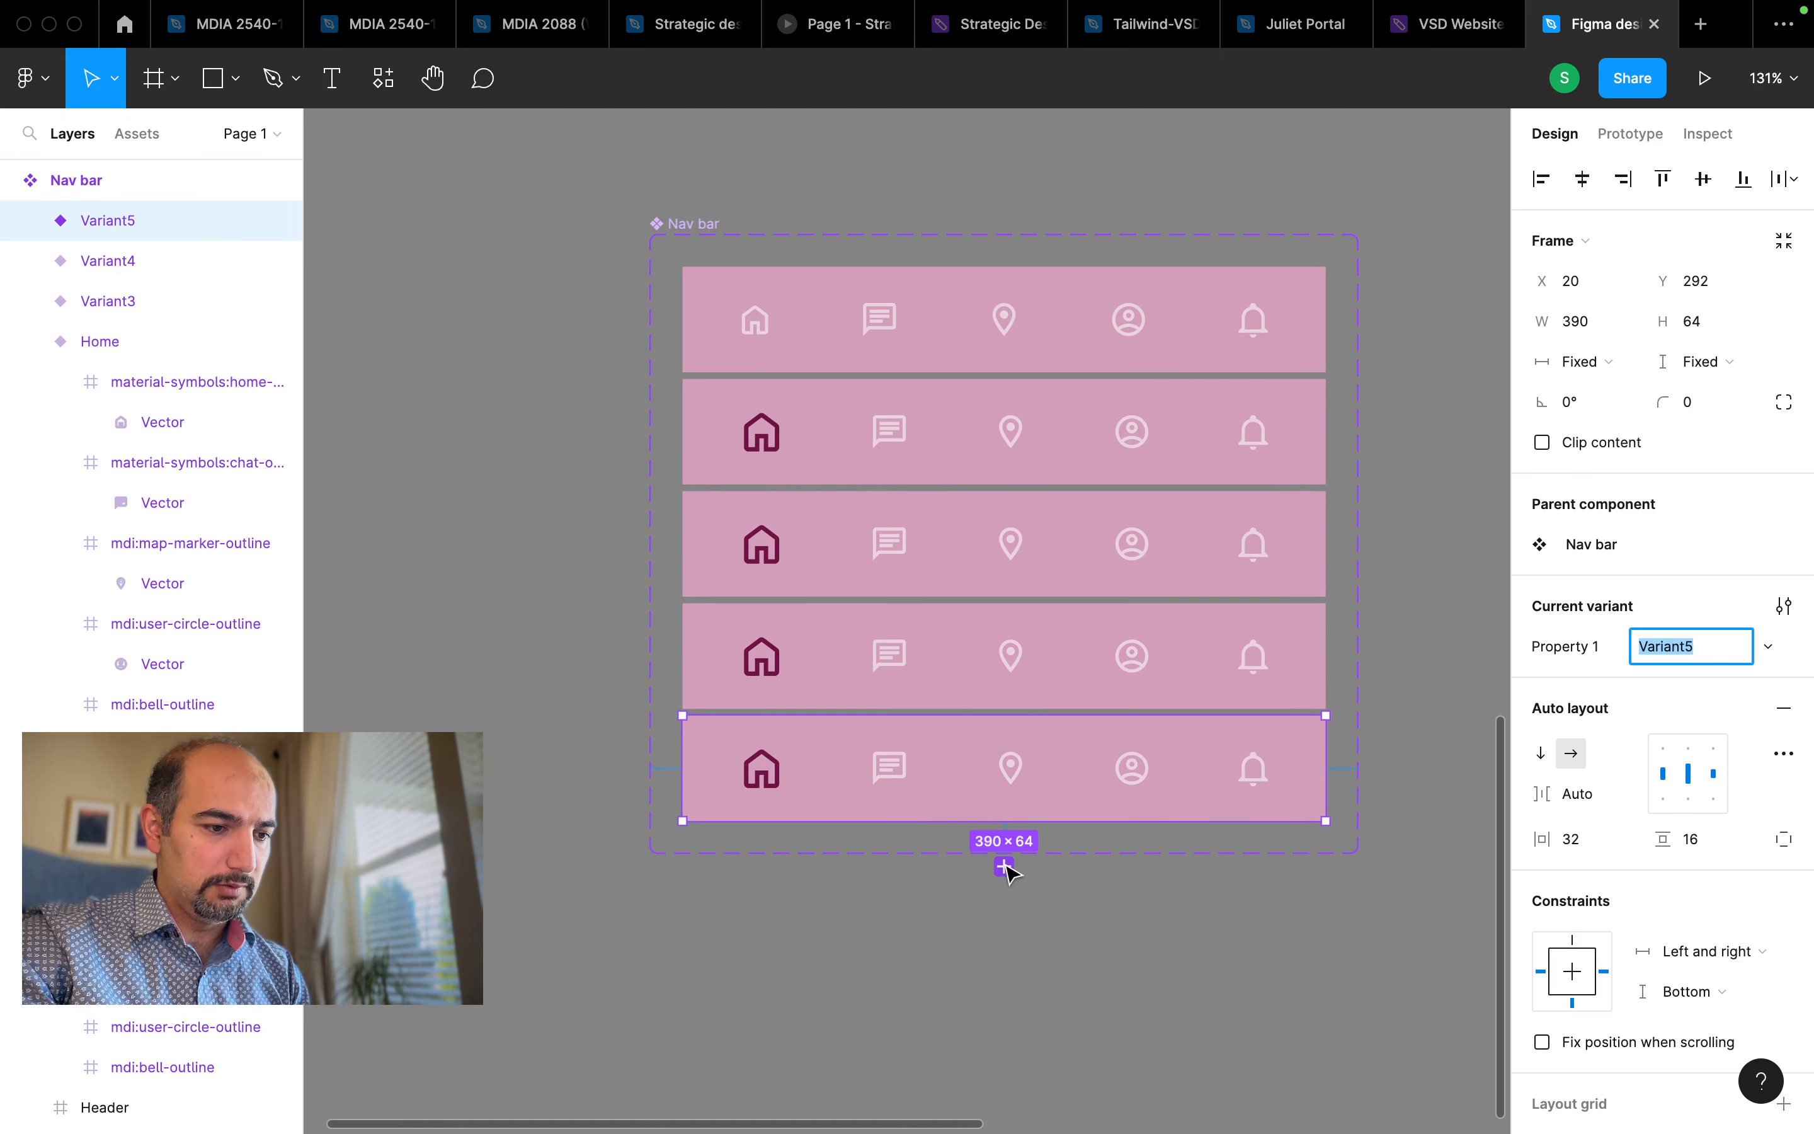
click(1004, 869)
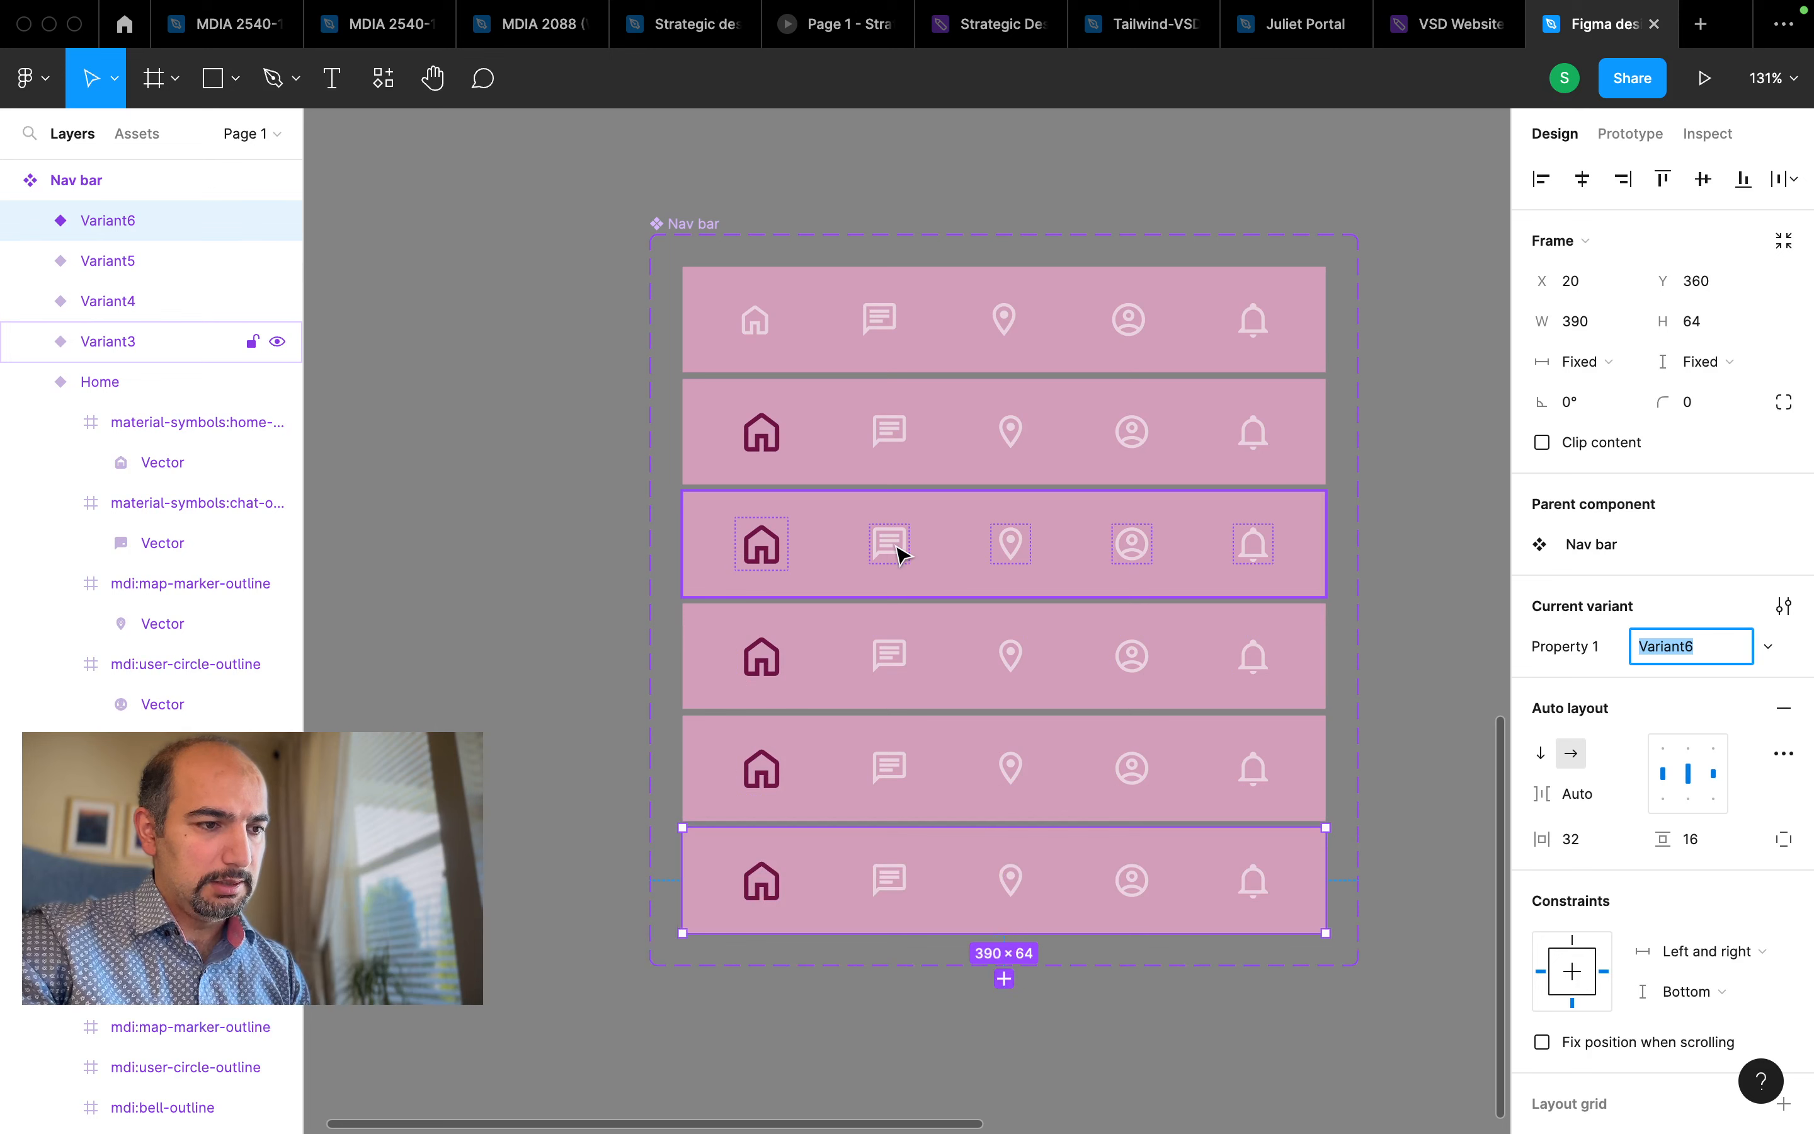
Enlarge the chat, map marker, user and bell icons, one in each of the four new variants in order, to 32 by 32
click(891, 543)
click(892, 543)
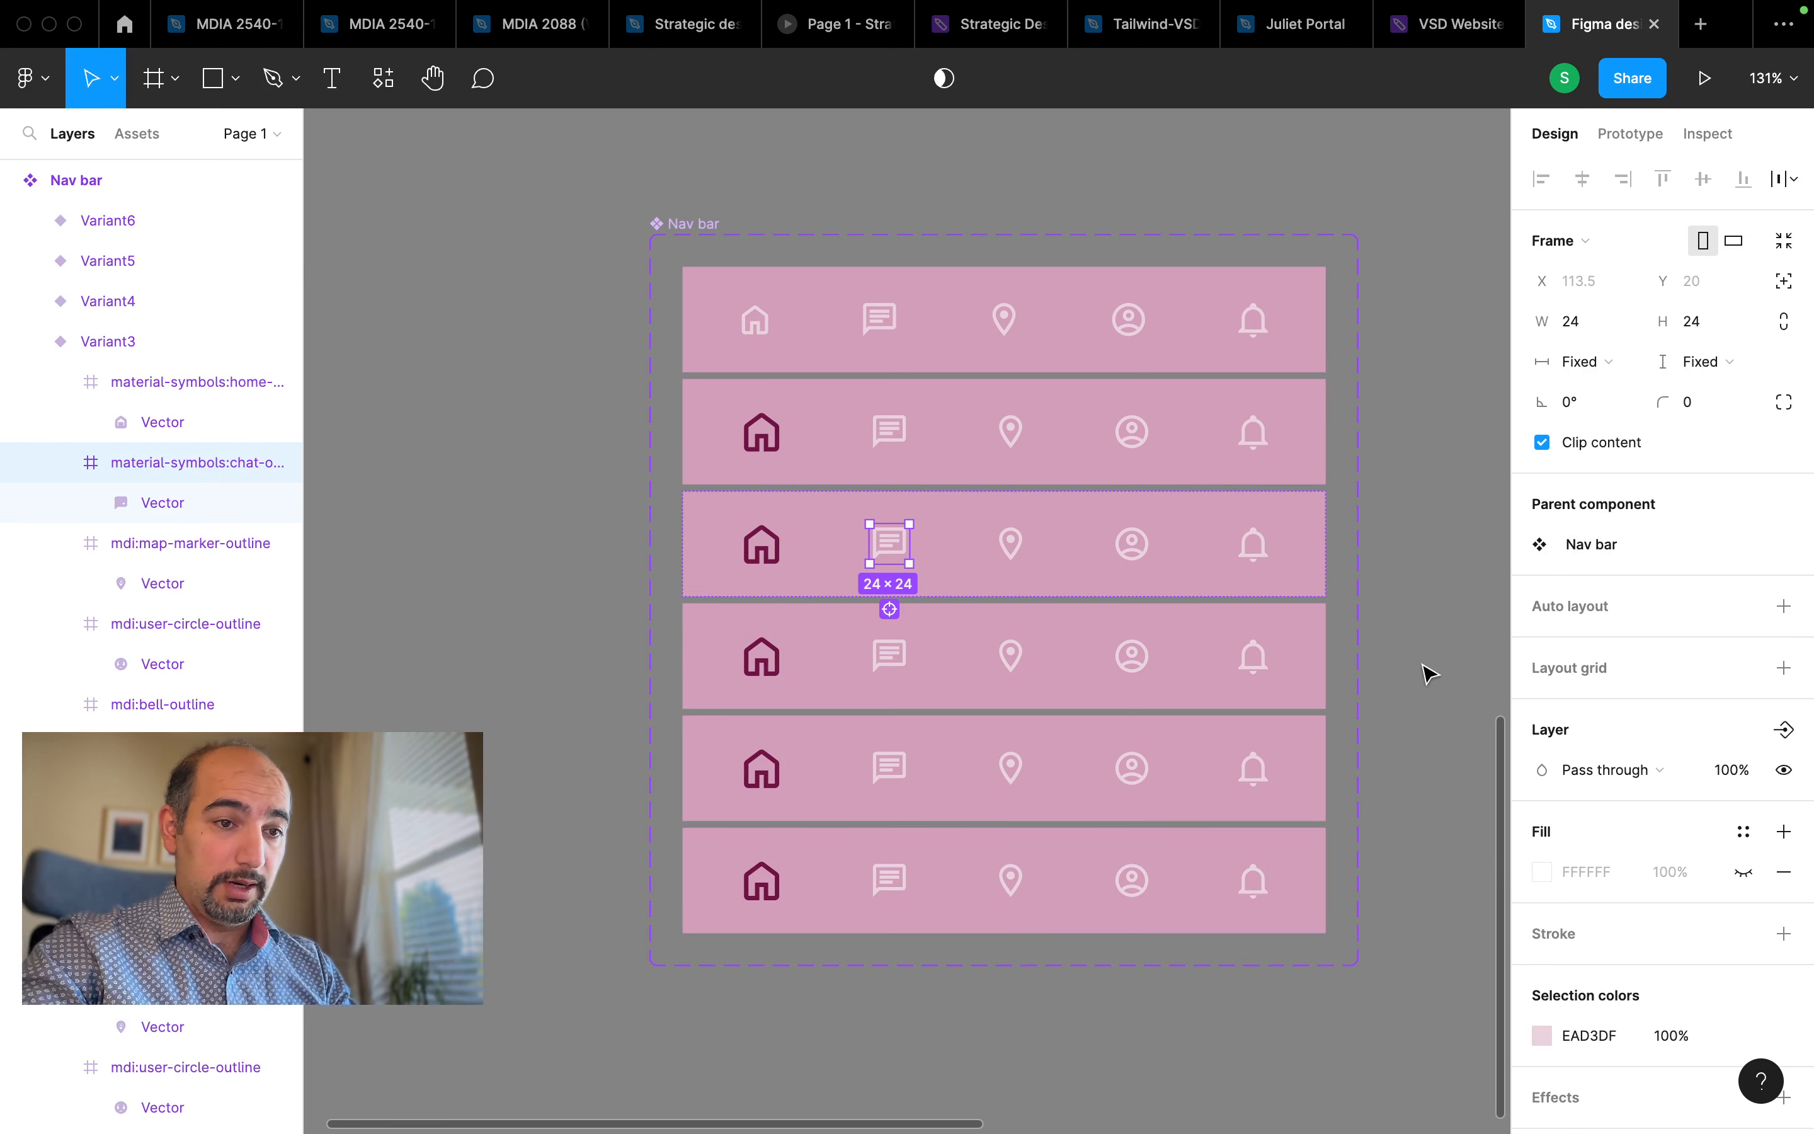
shift+click(1009, 666)
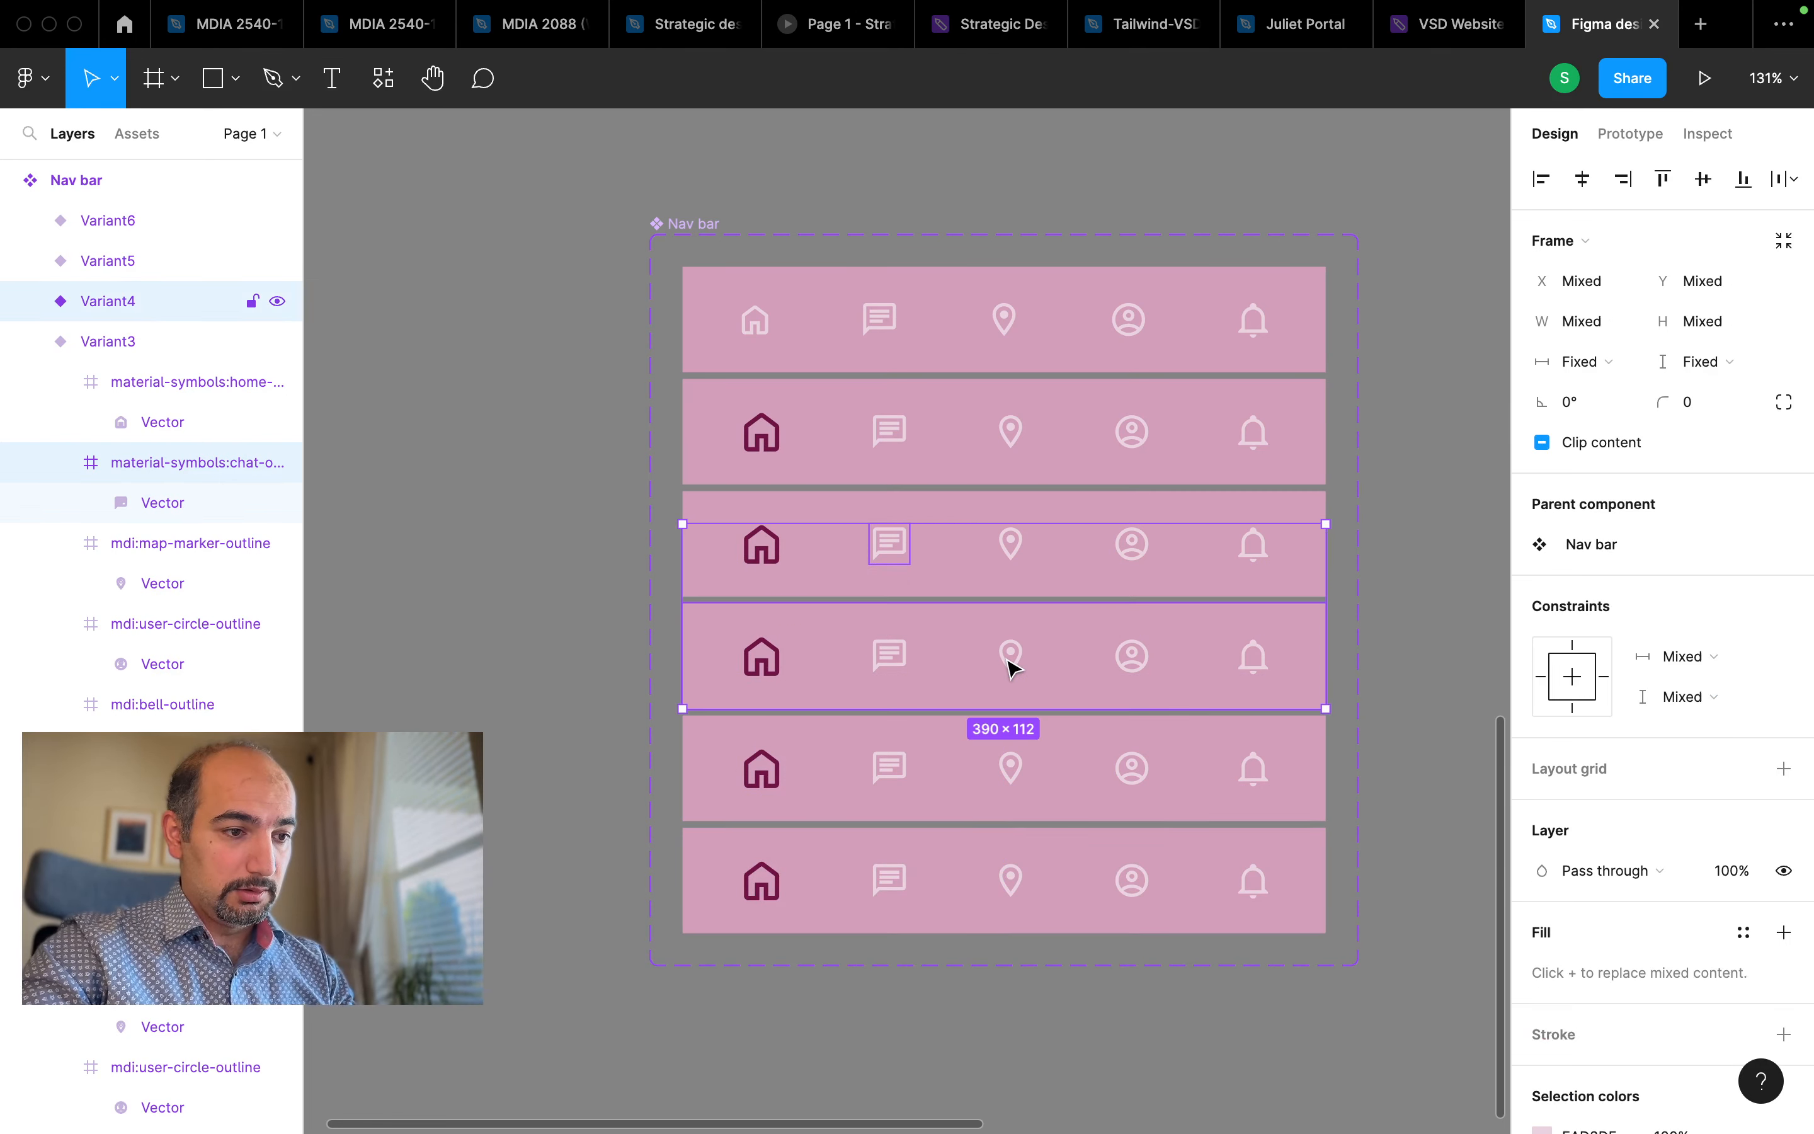
shift+click(1009, 666)
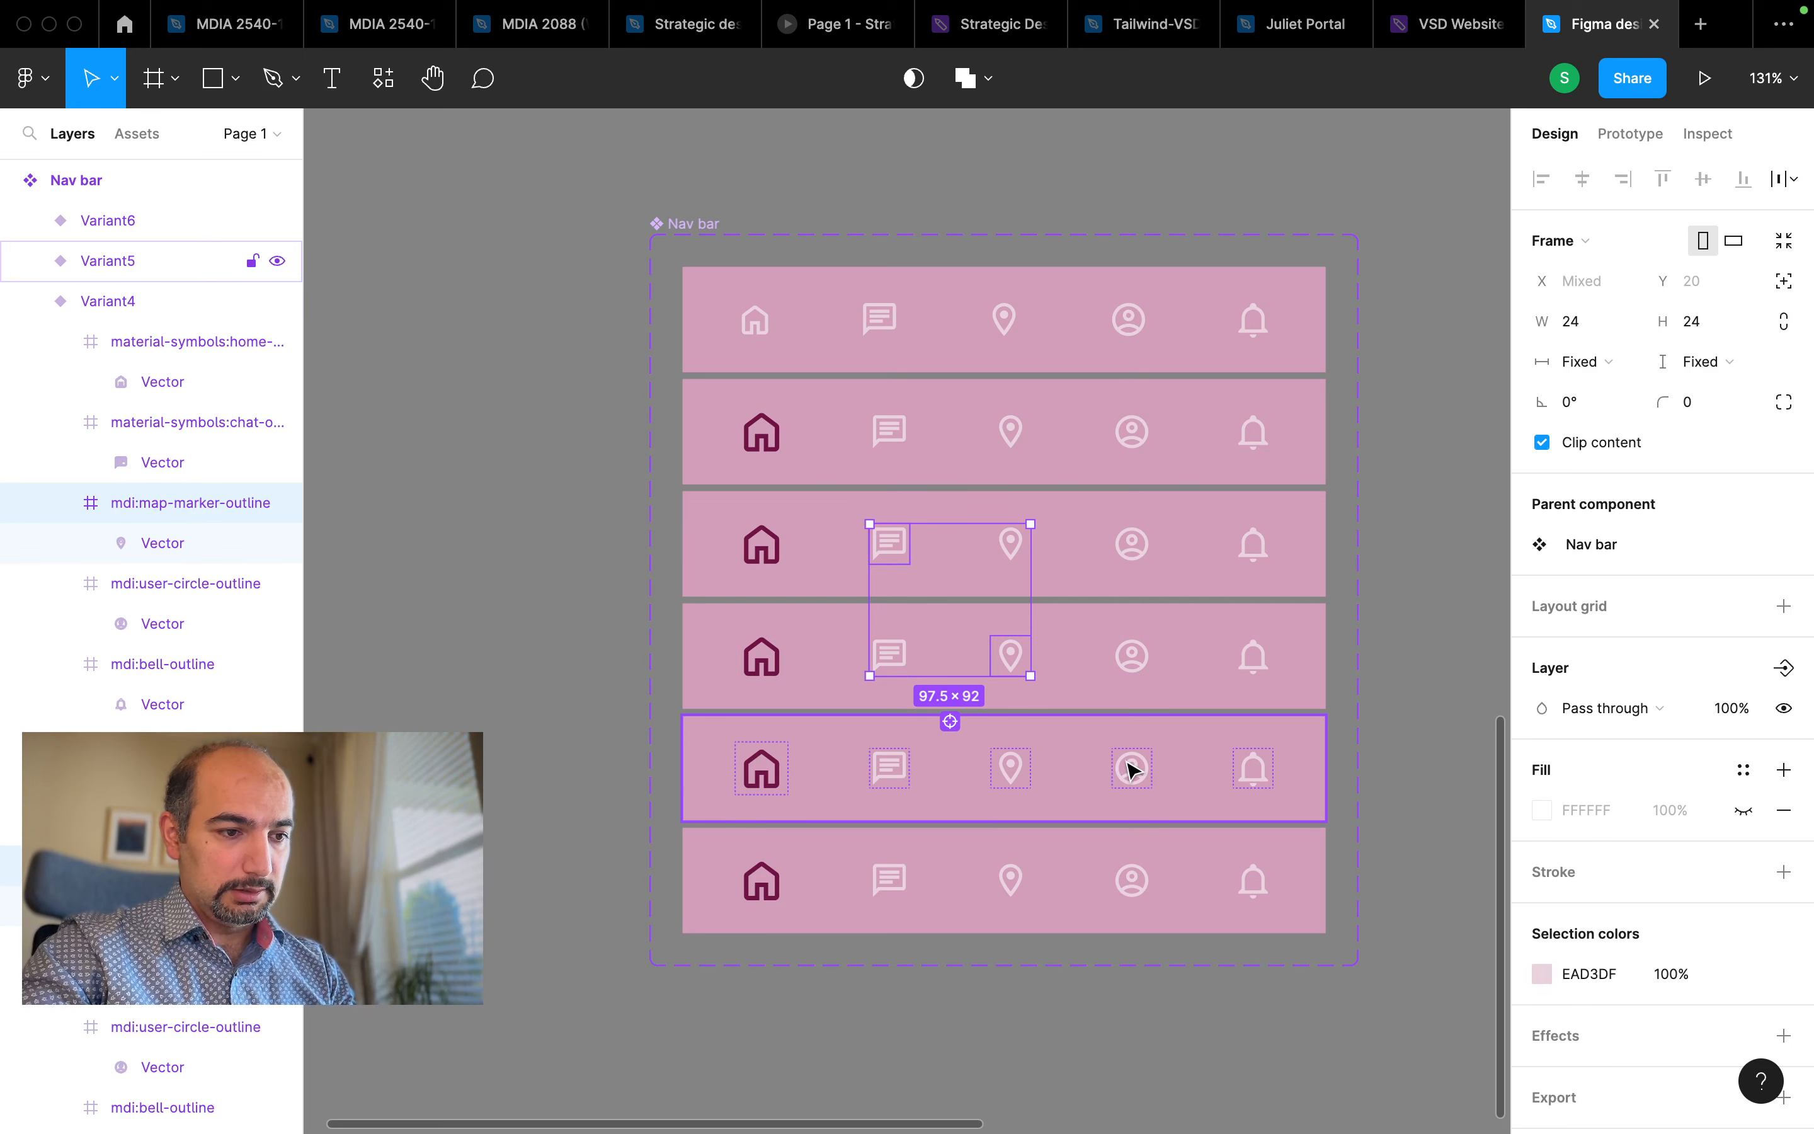
shift+click(1130, 767)
shift+click(1247, 888)
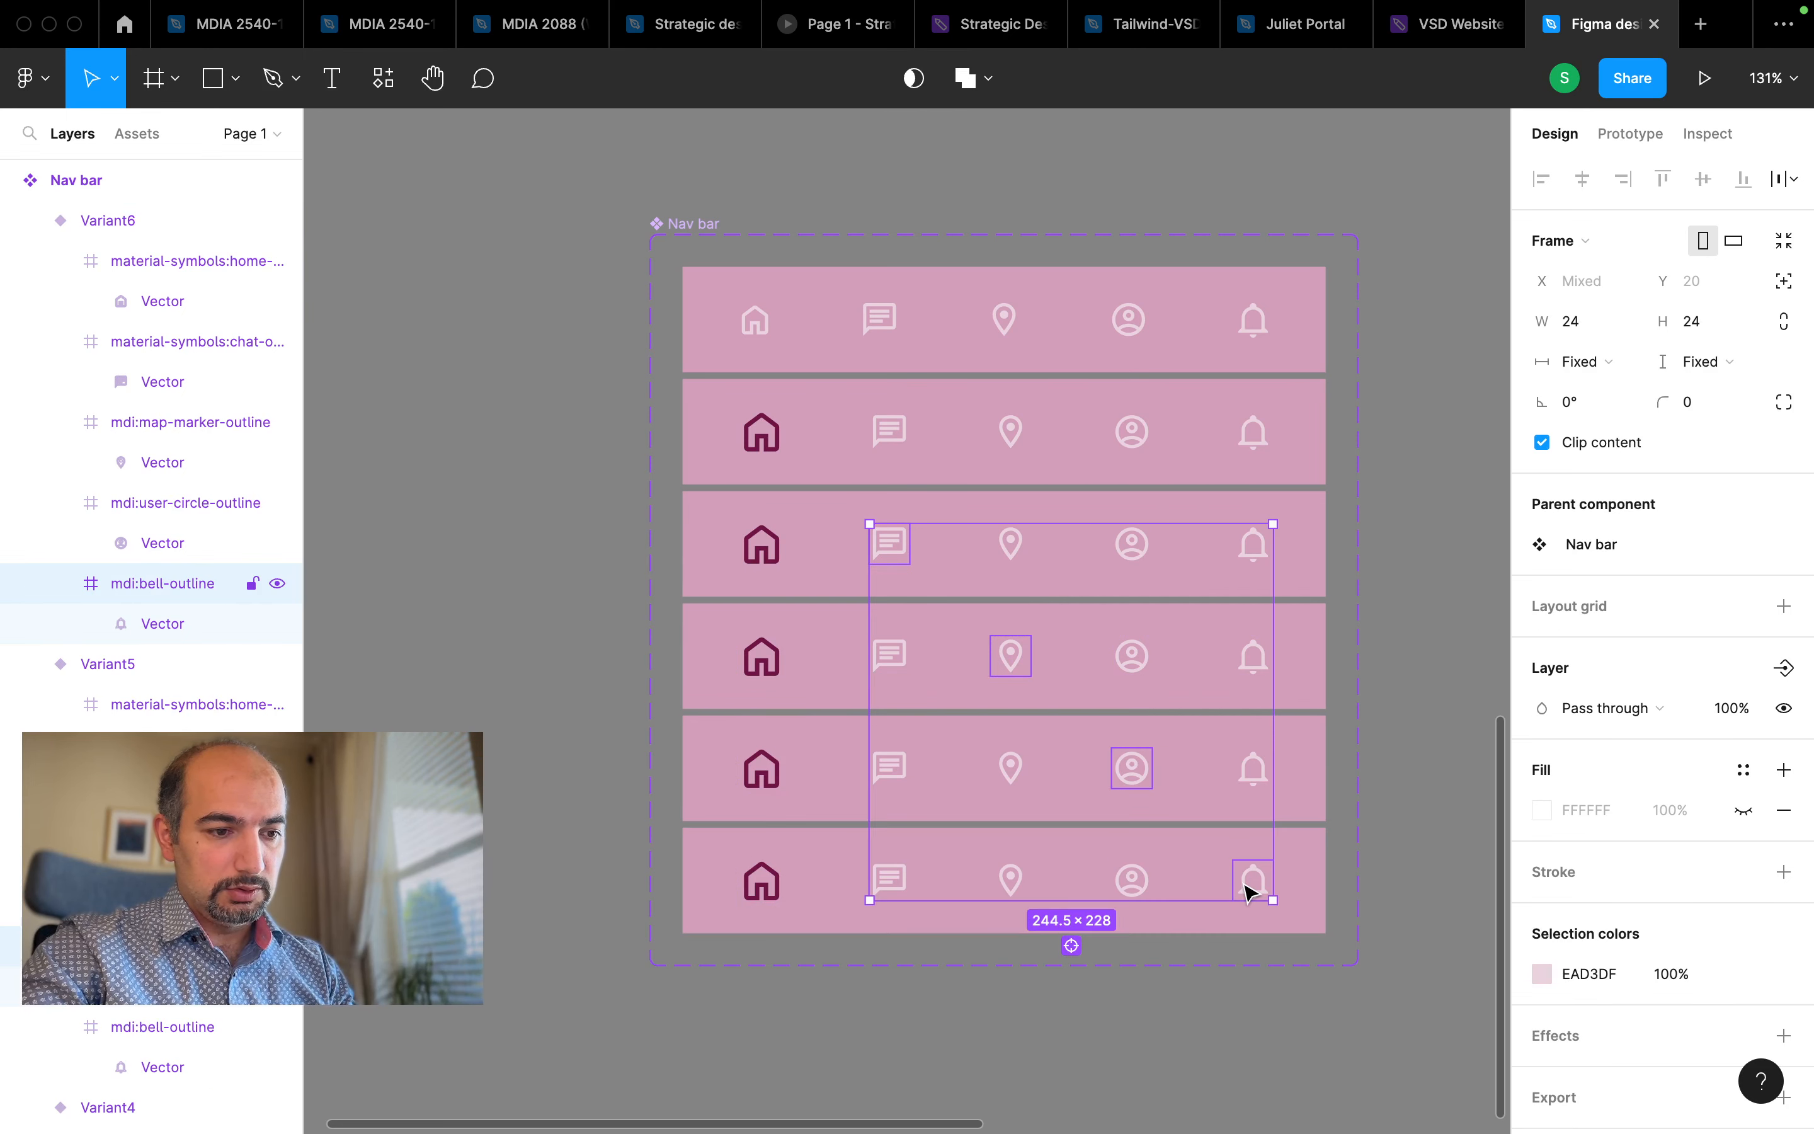
click(1720, 327)
key(Return)
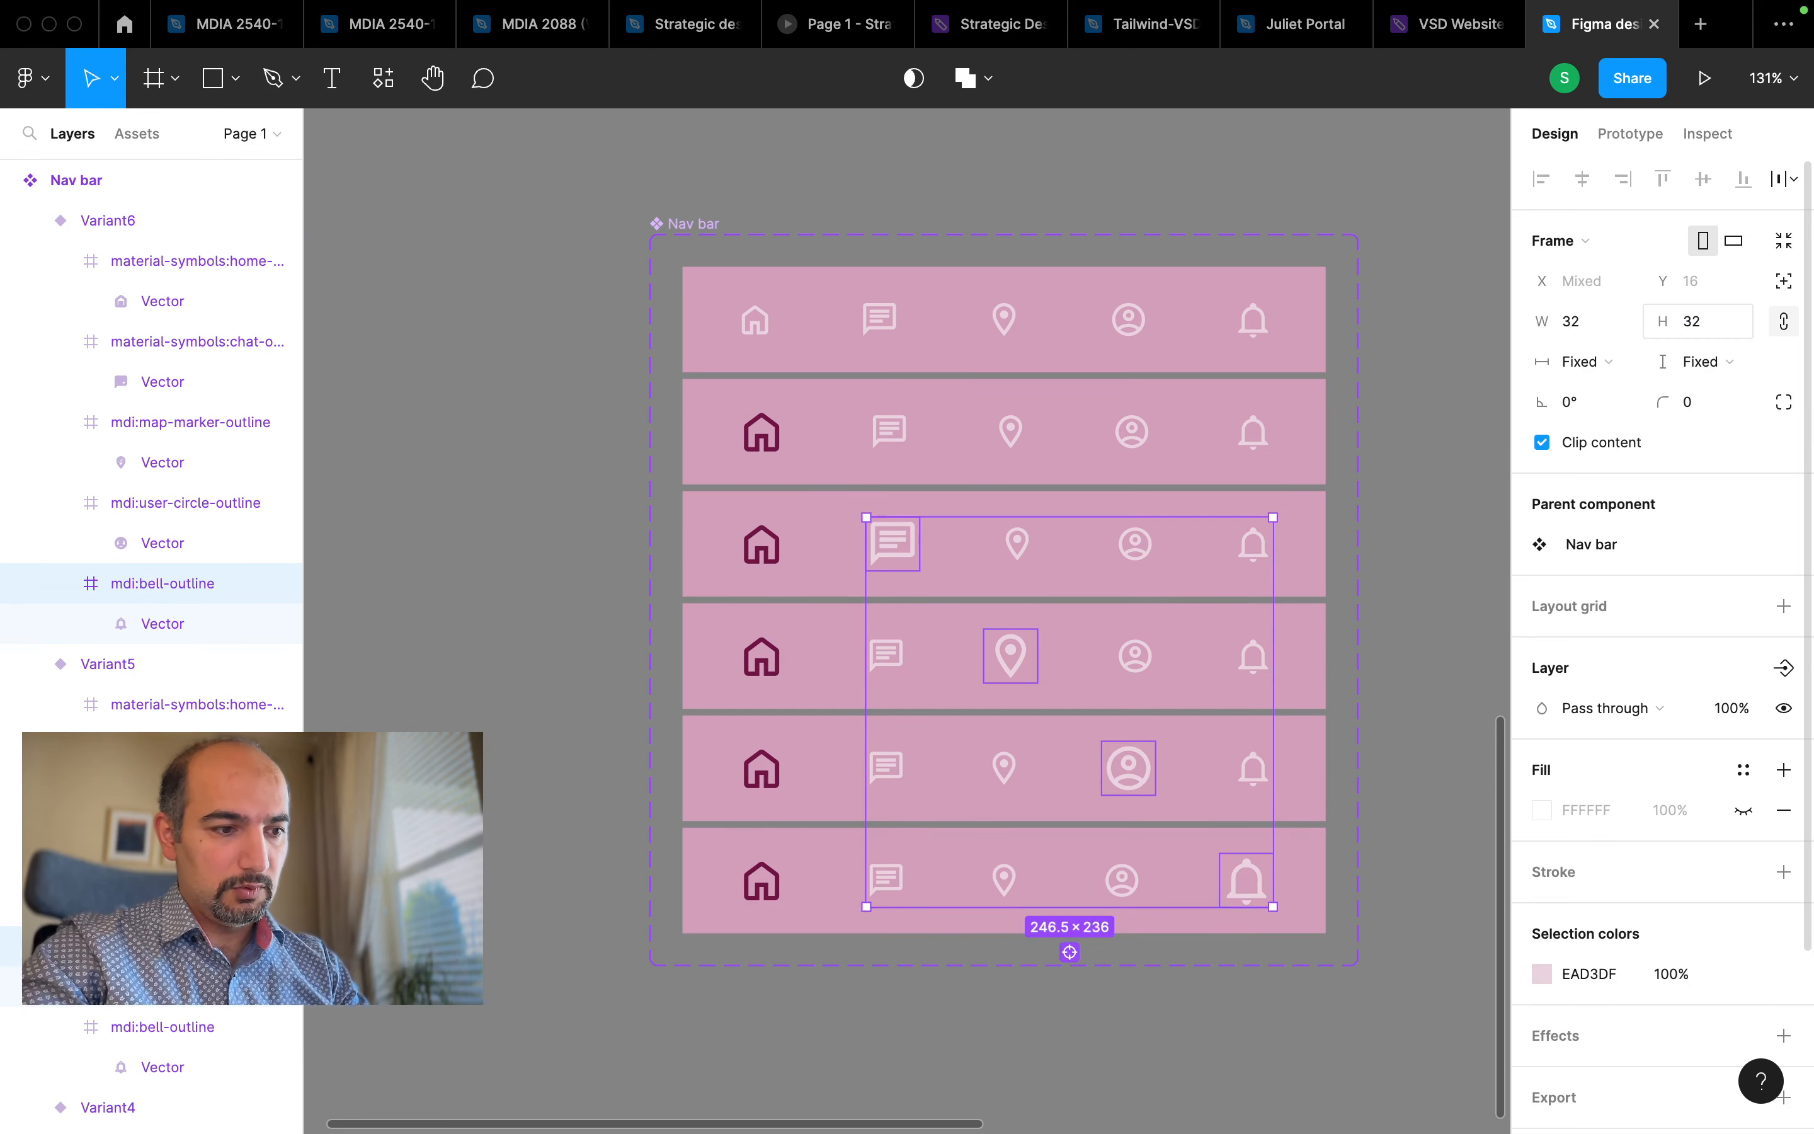
Recolor the four enlarged icons to the dark magenta 6F1244 sampled from a home icon
scroll(1692, 741, down, 3)
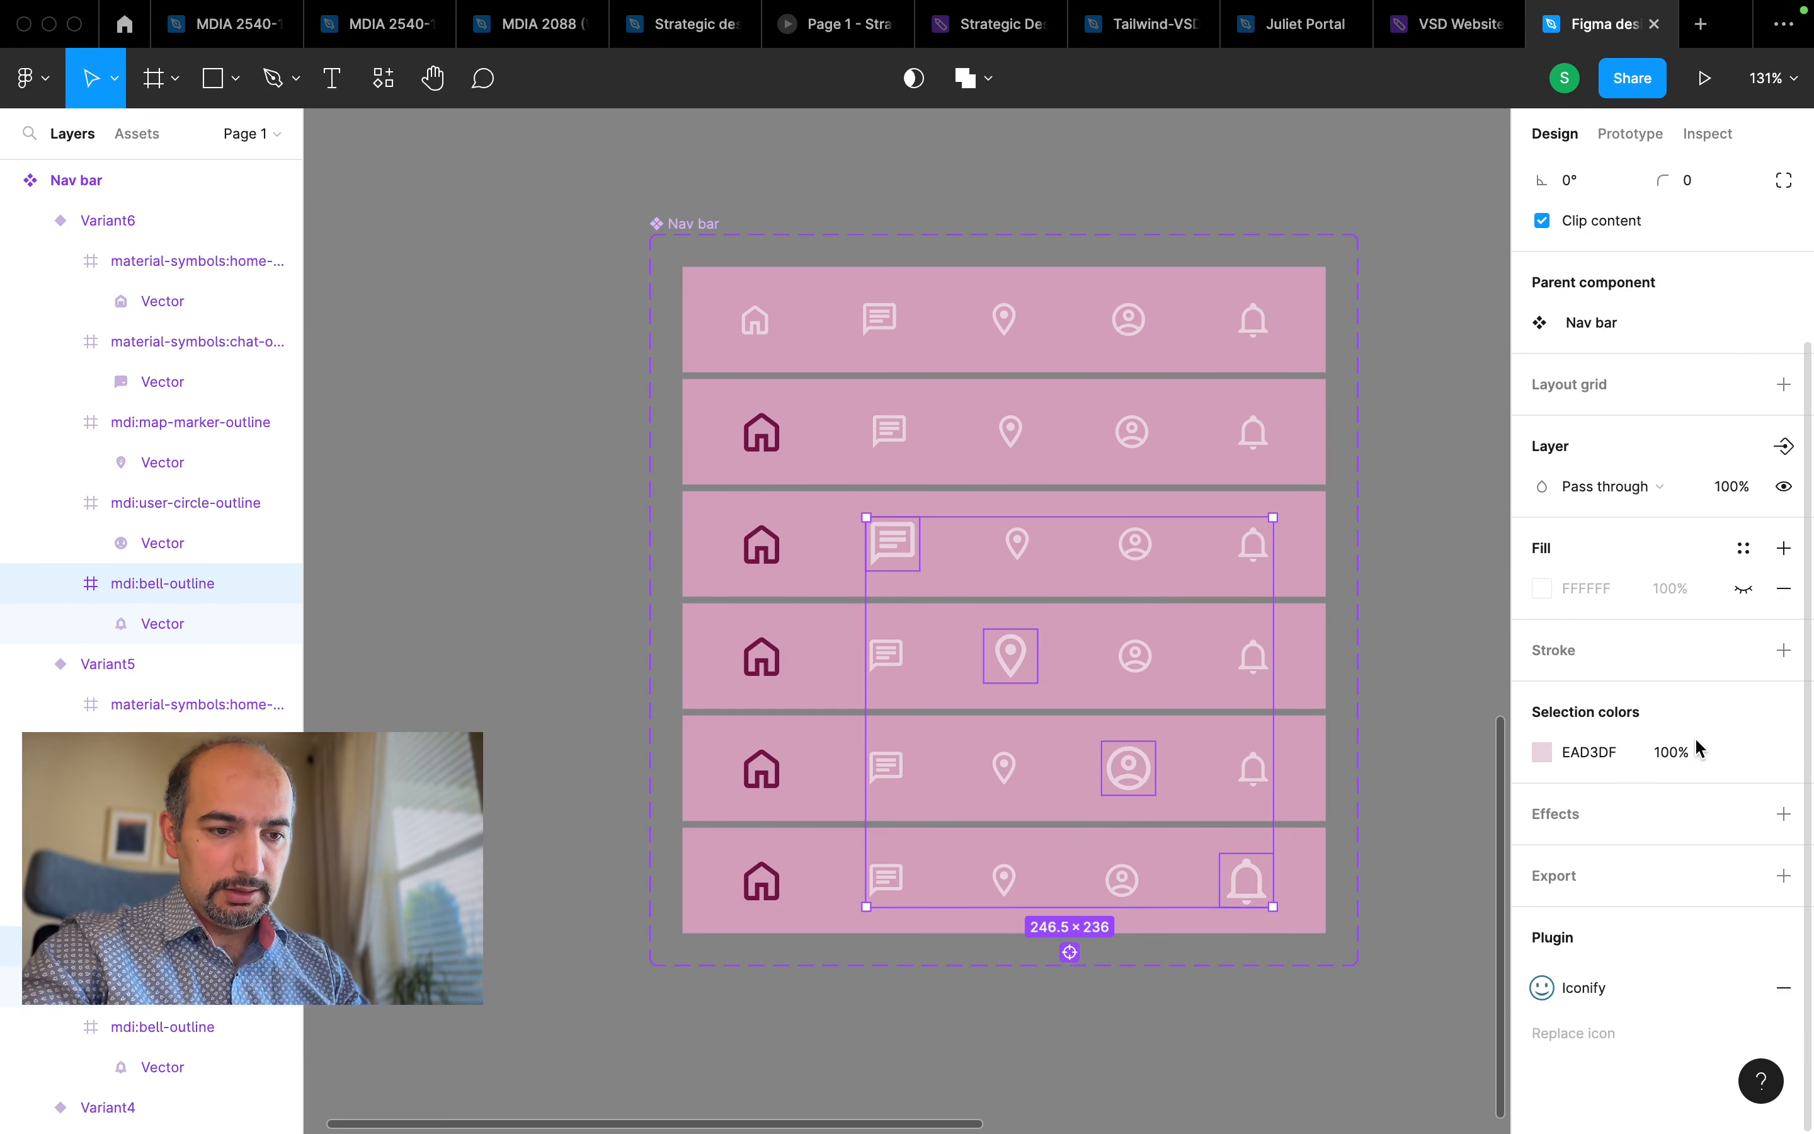
click(1549, 763)
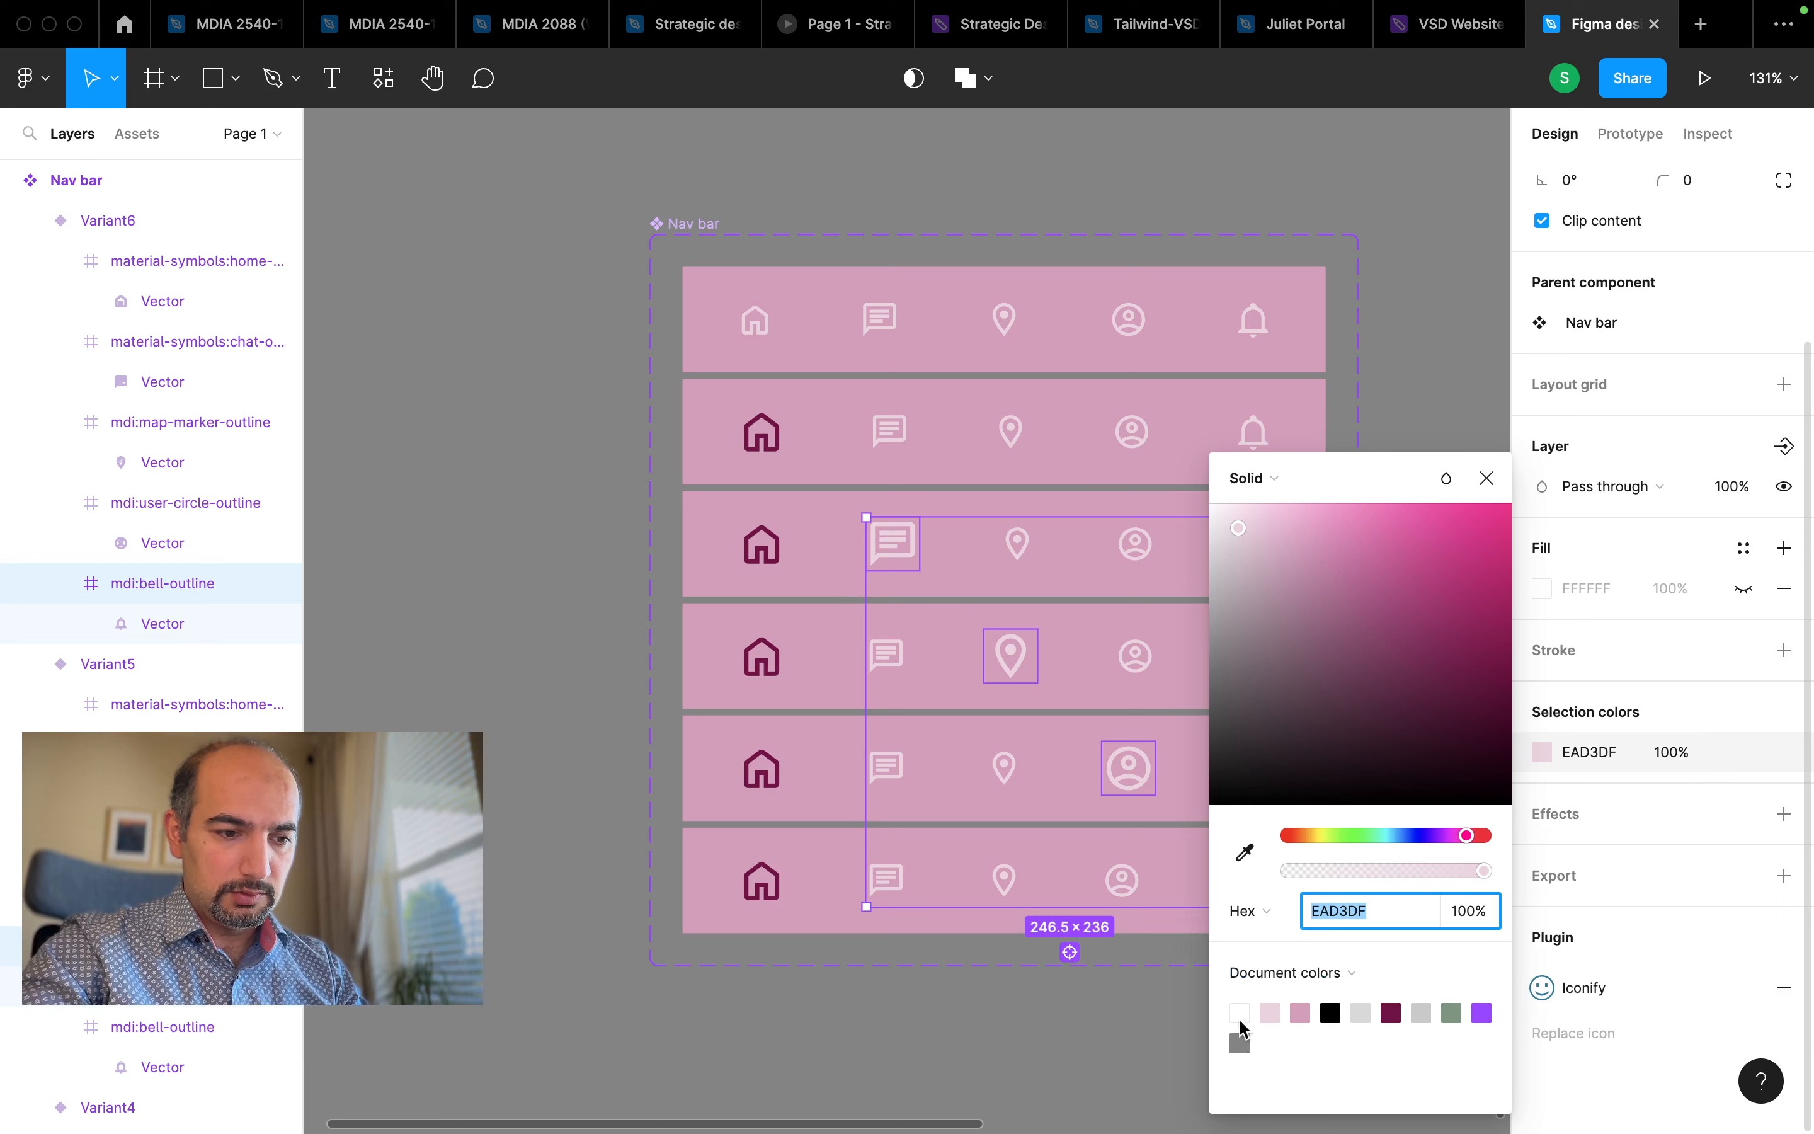
click(1246, 855)
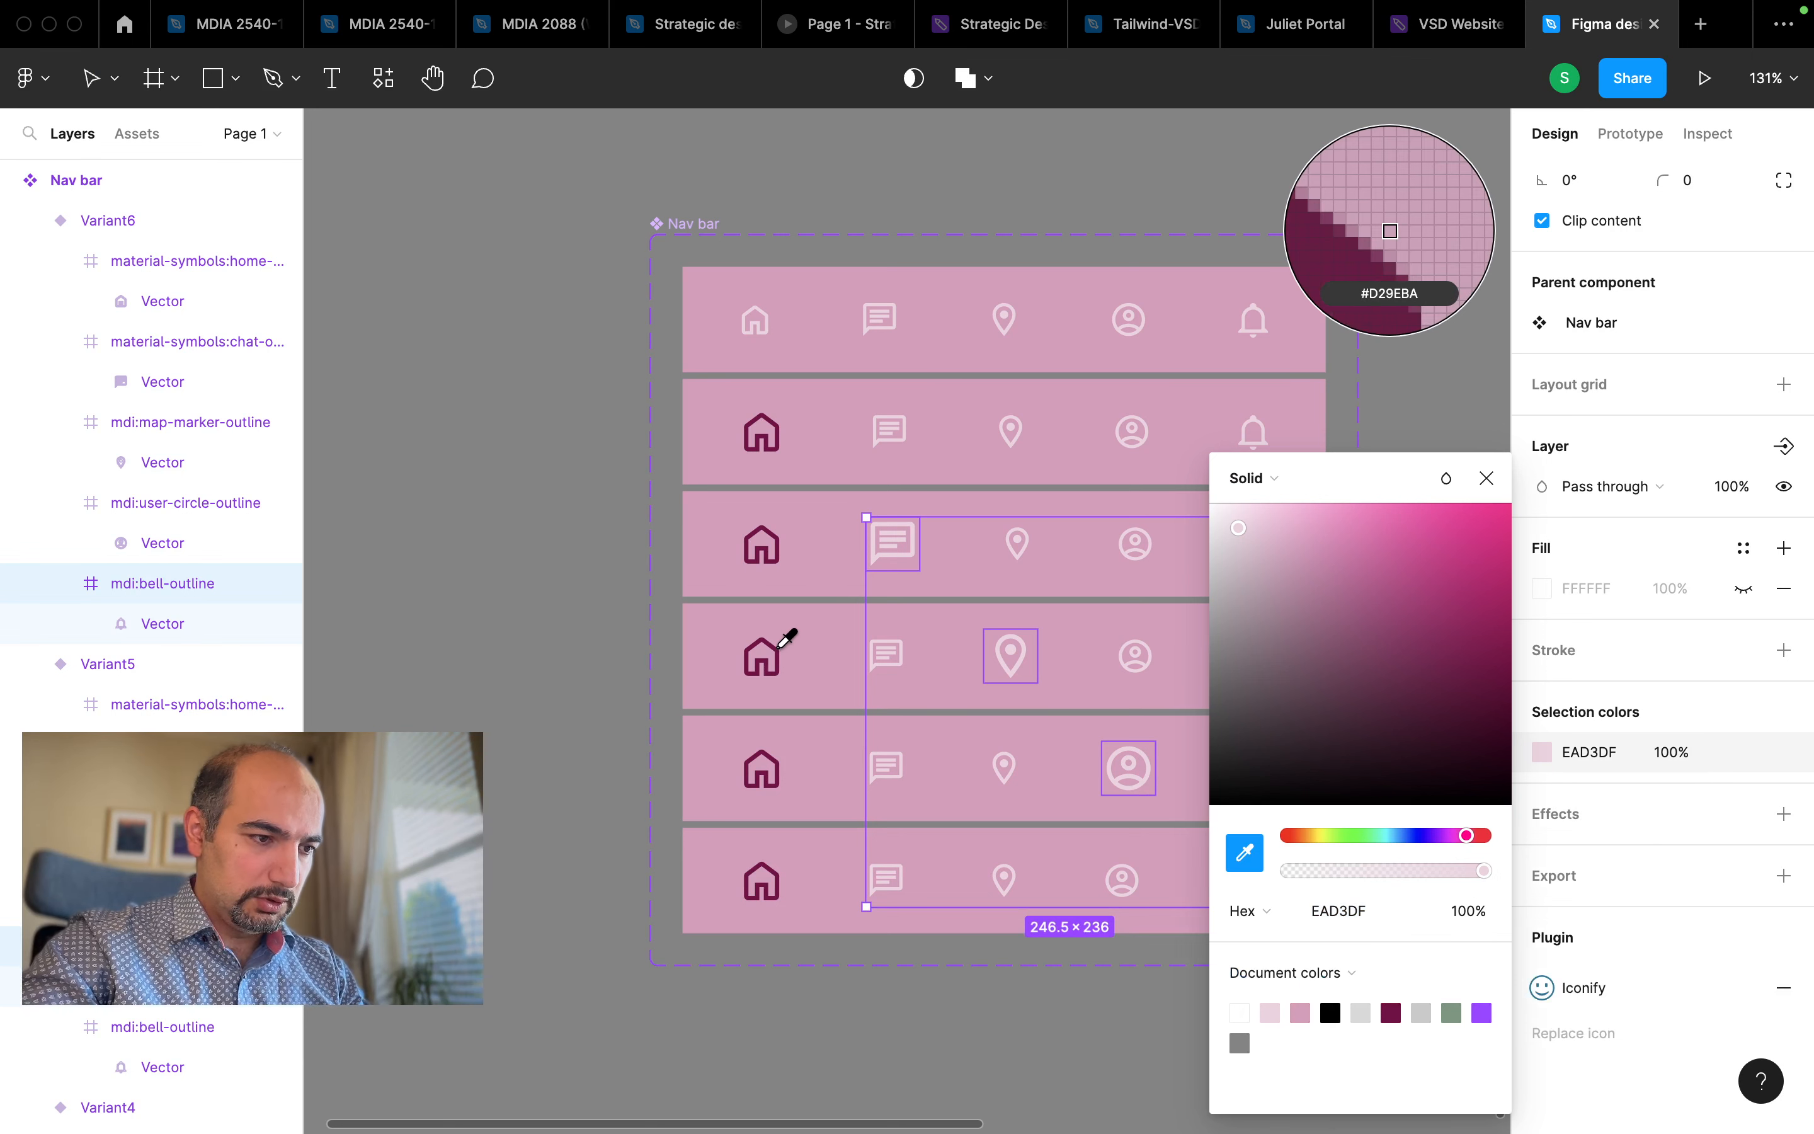
click(776, 642)
scroll(825, 825, right, 5)
scroll(825, 825, down, 3)
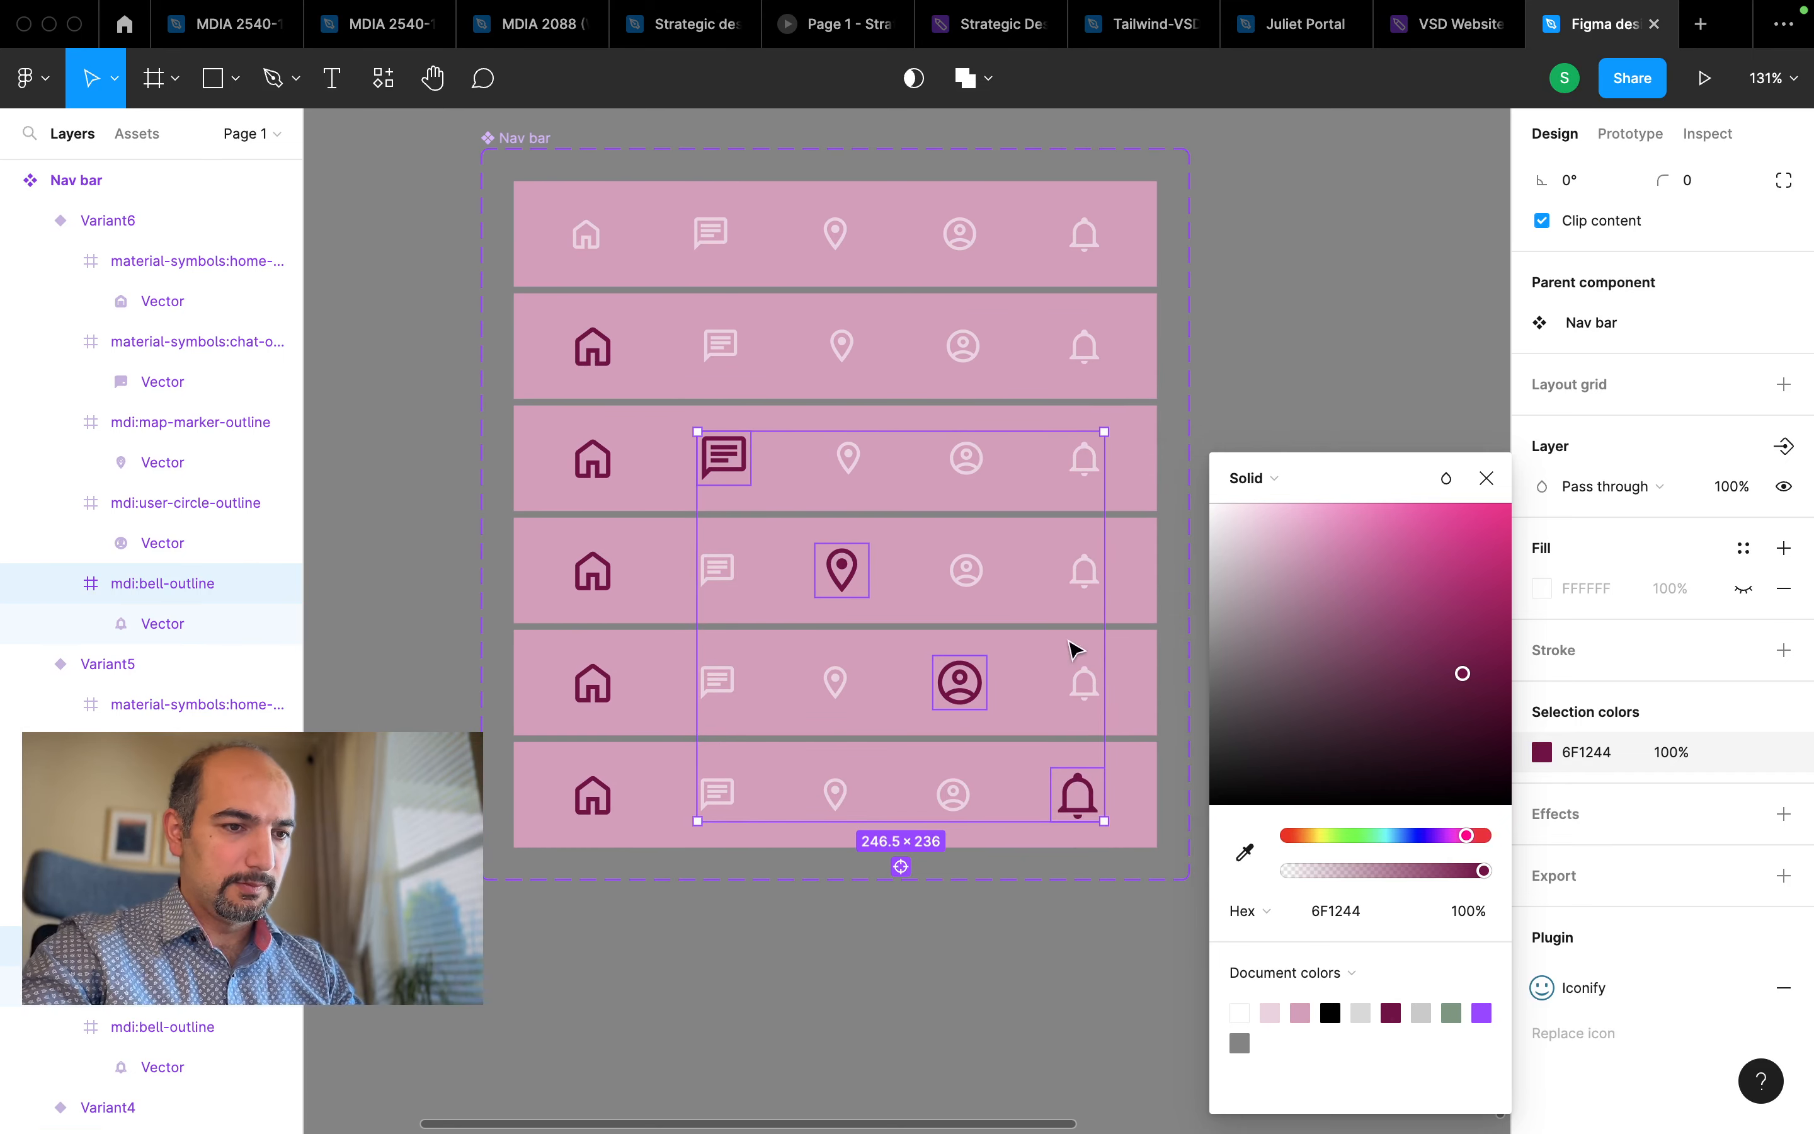
click(1486, 477)
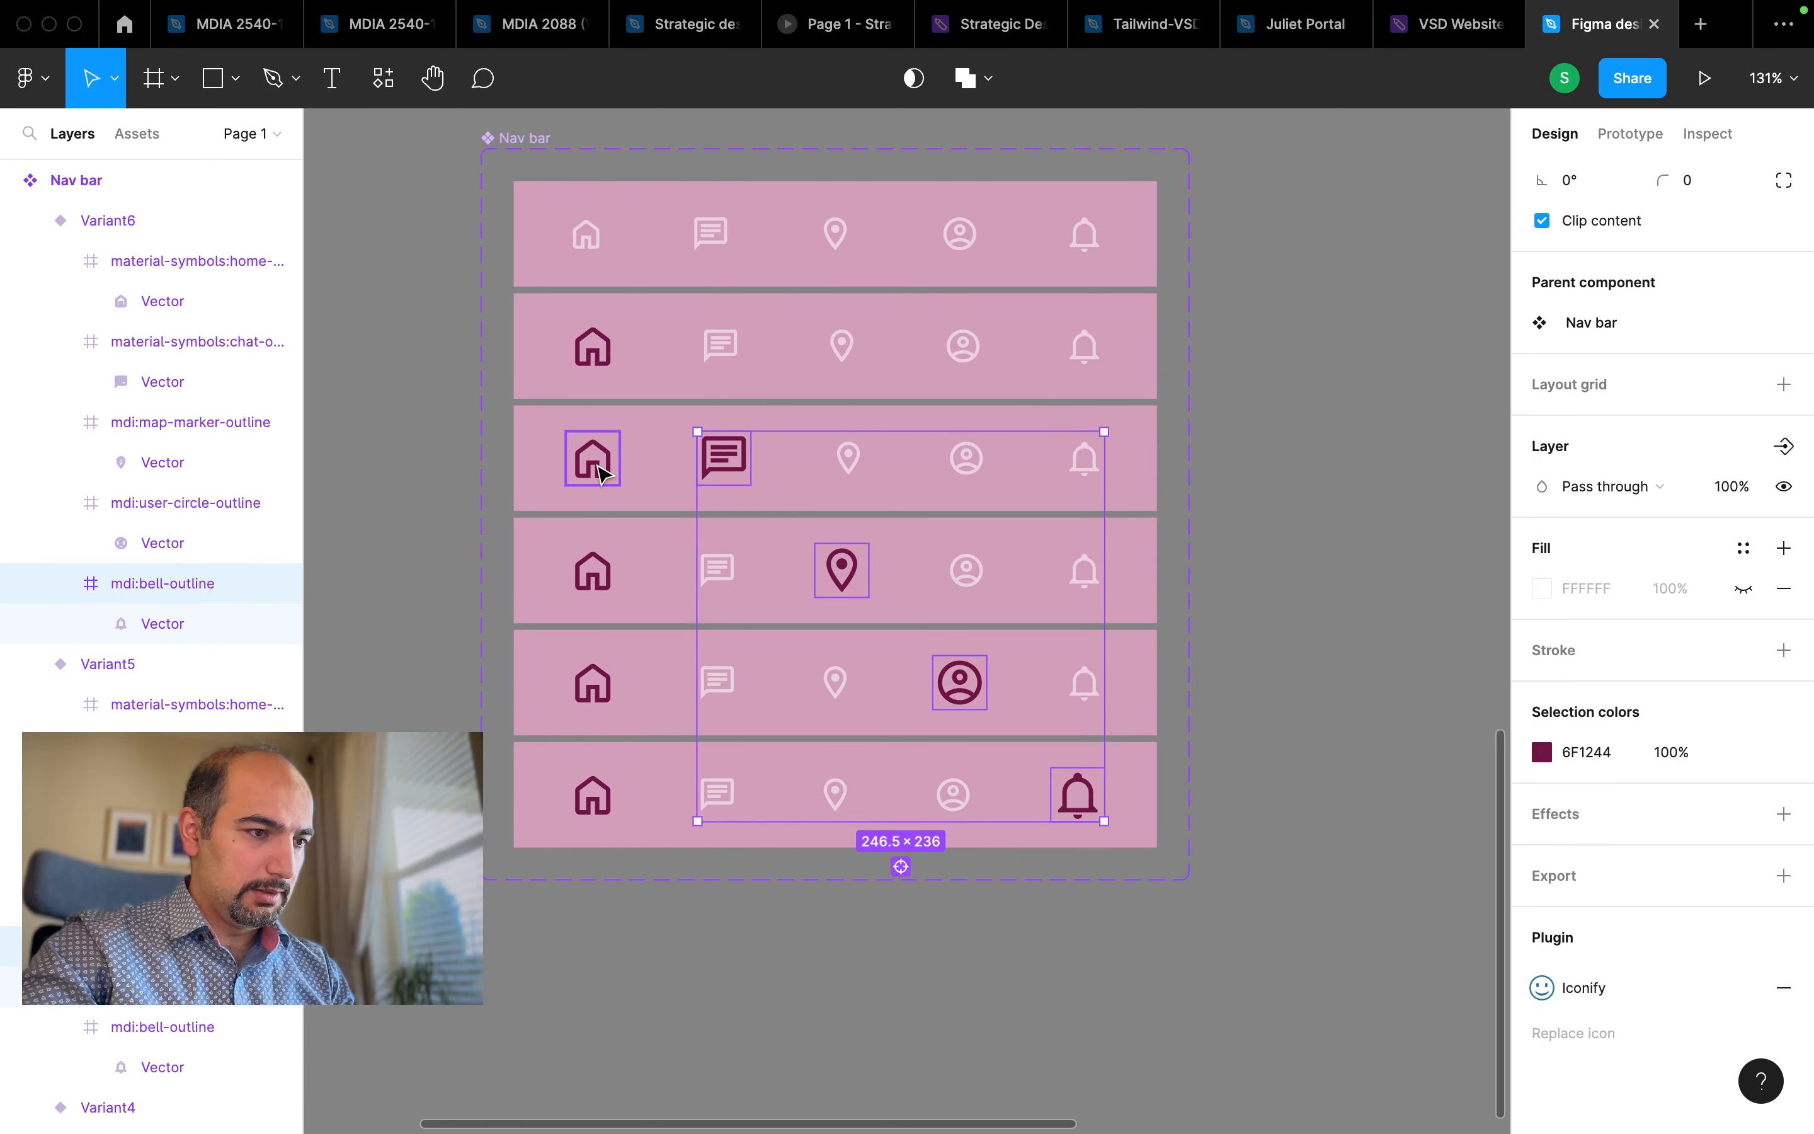
Resize the home icons in the four new Nav bar variants to 24 by 24
click(597, 466)
shift+click(590, 582)
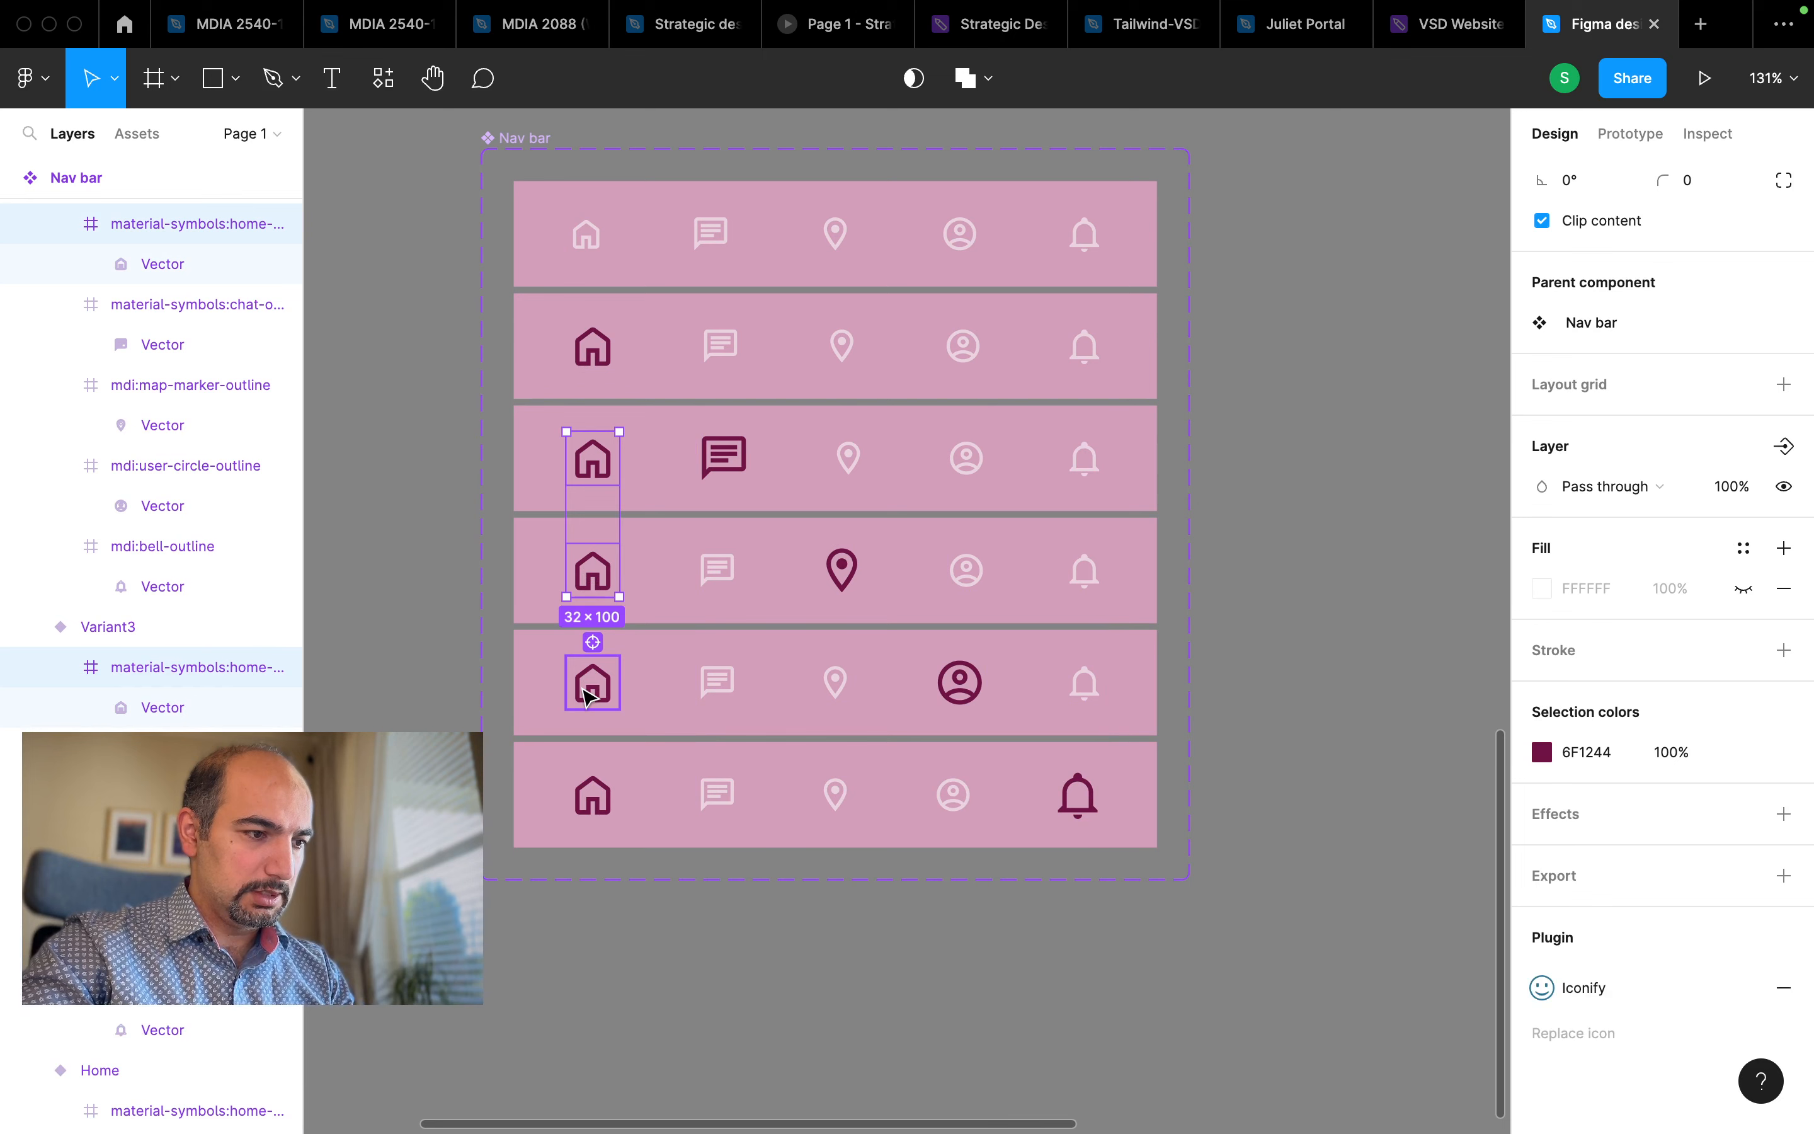
shift+click(590, 694)
shift+click(590, 814)
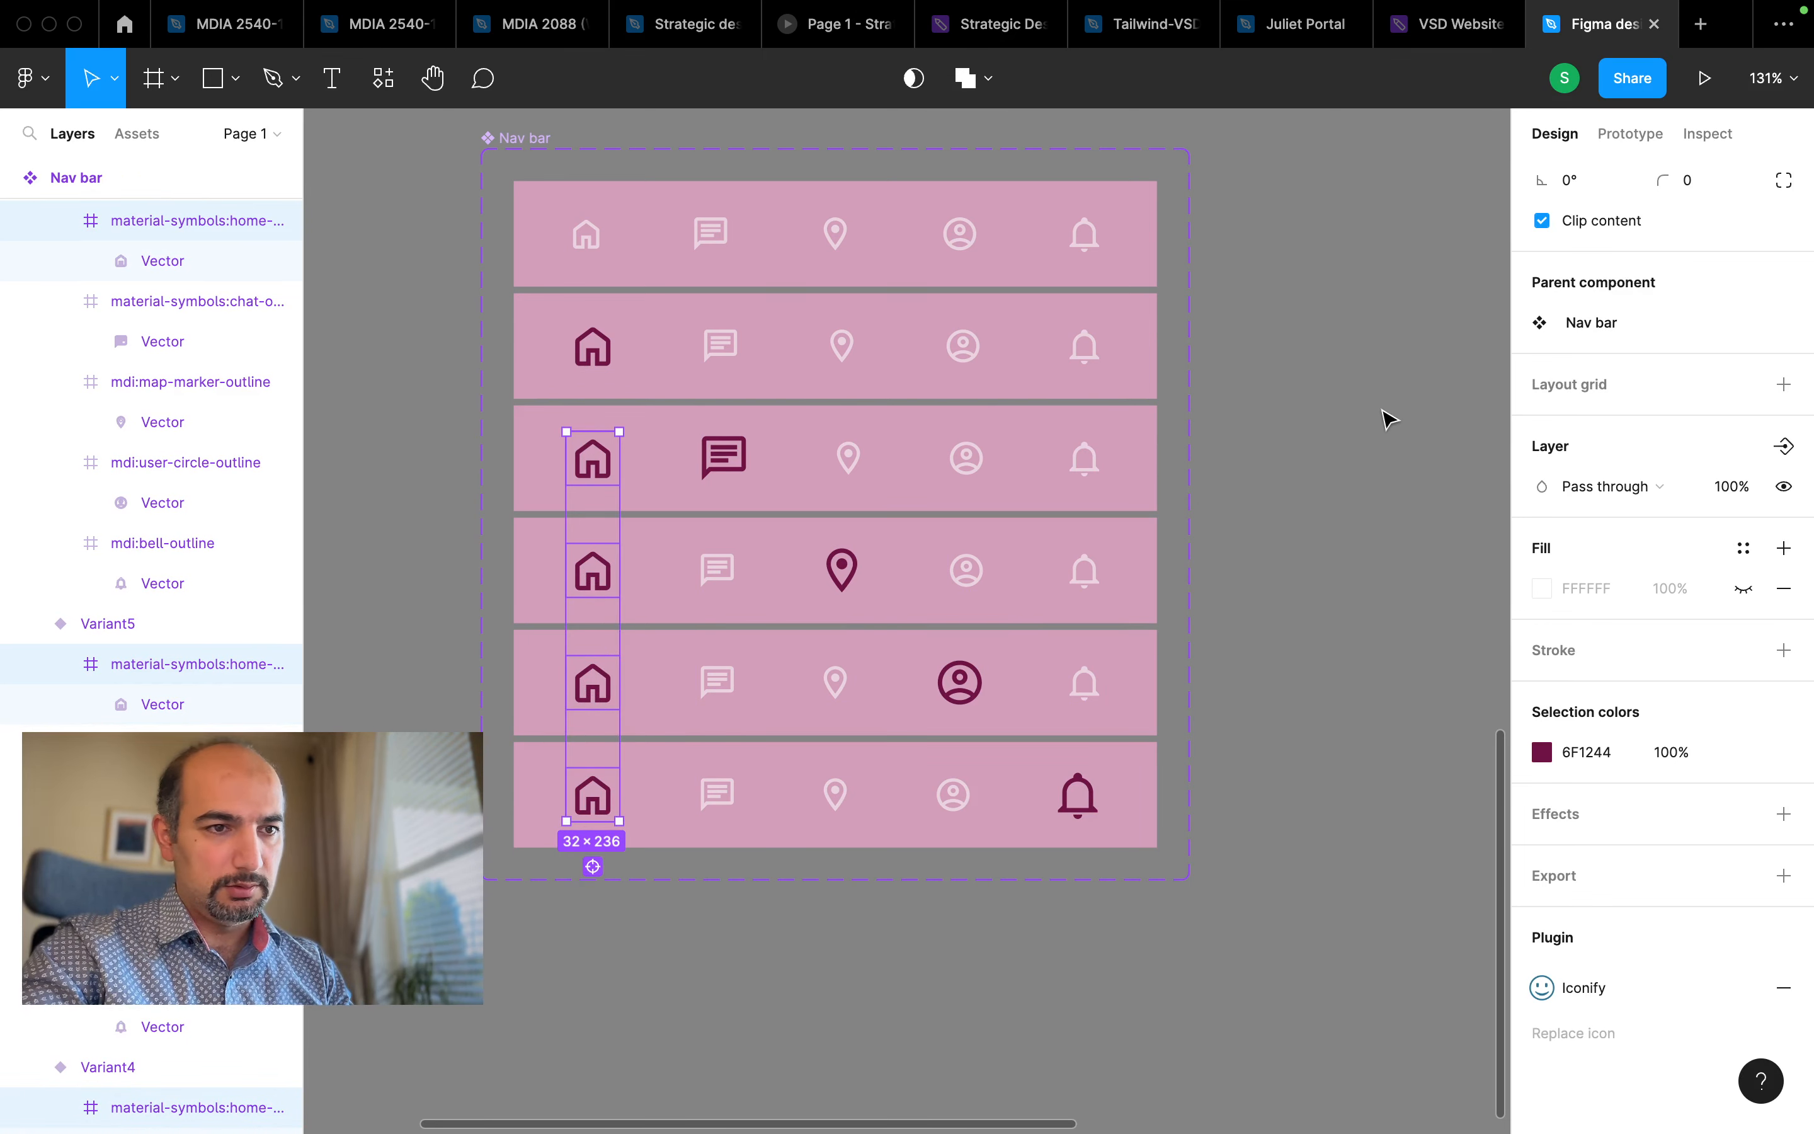
scroll(1612, 461, up, 3)
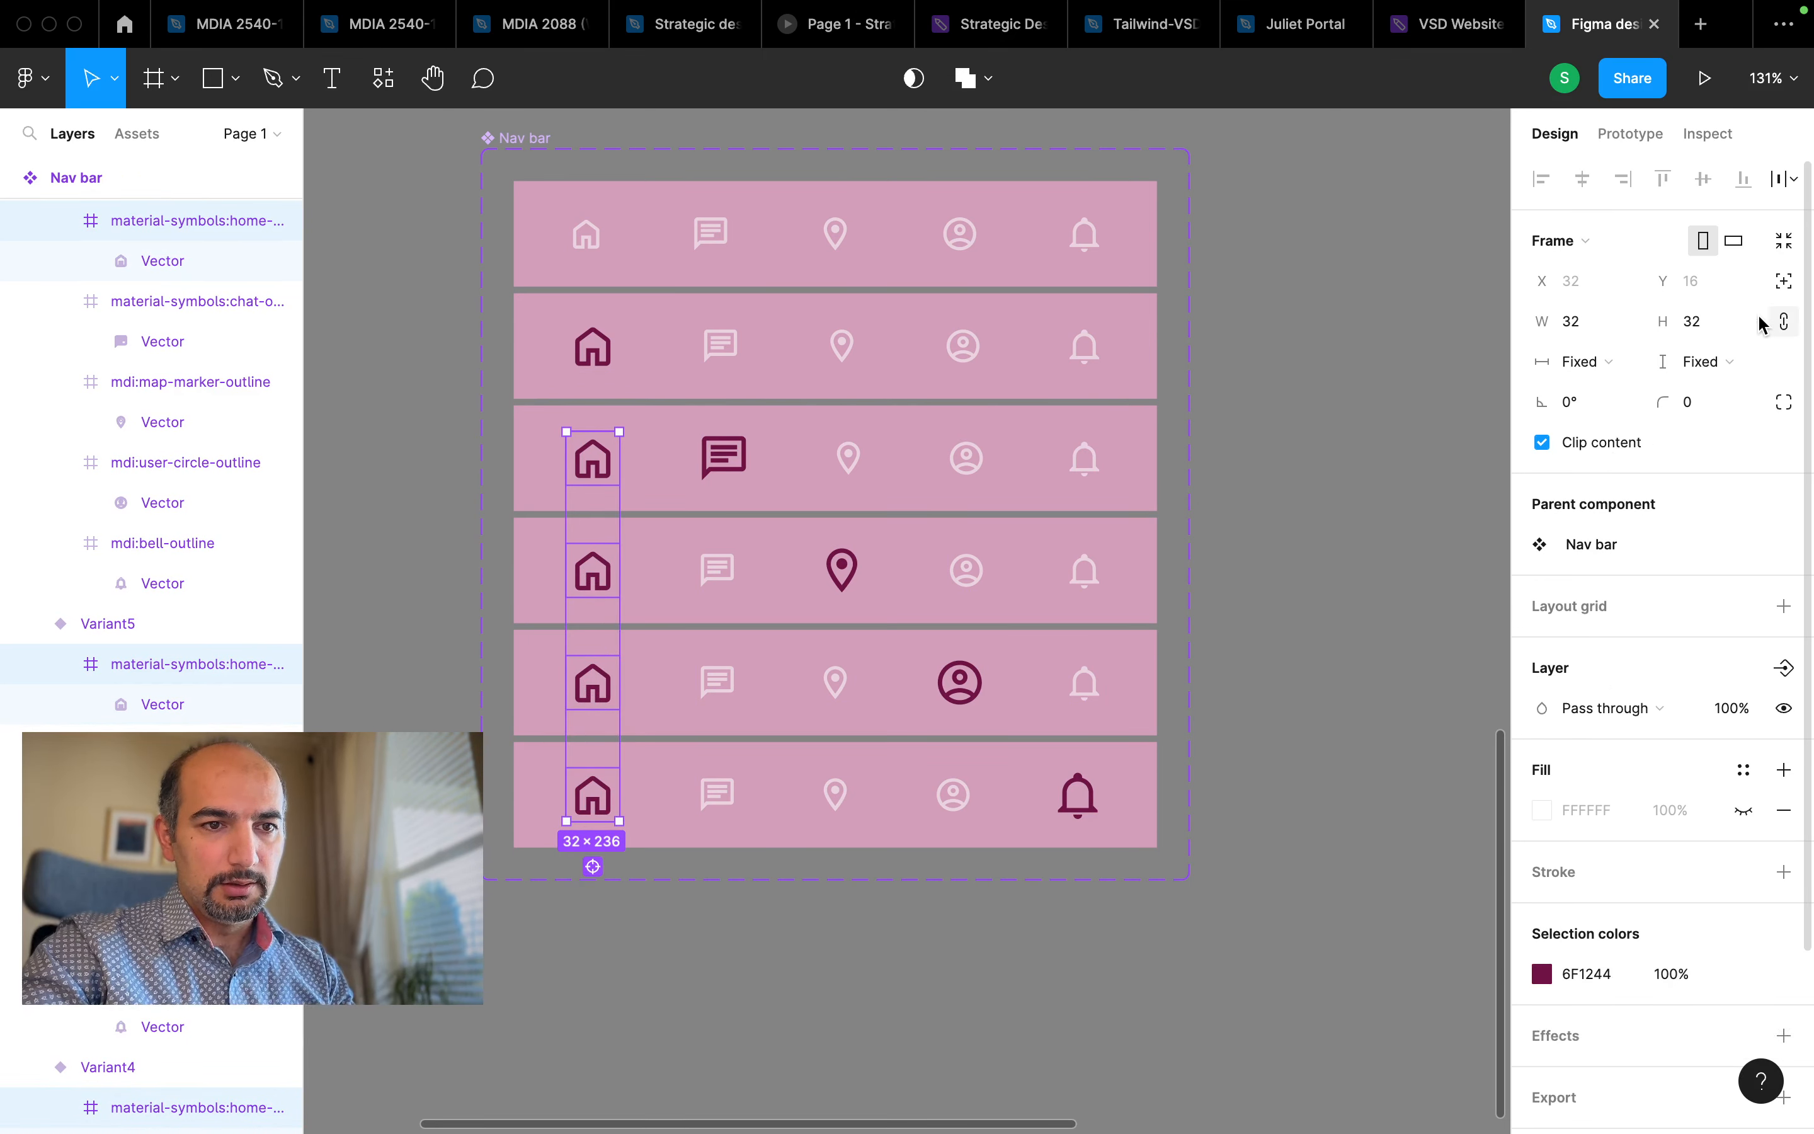
click(1711, 330)
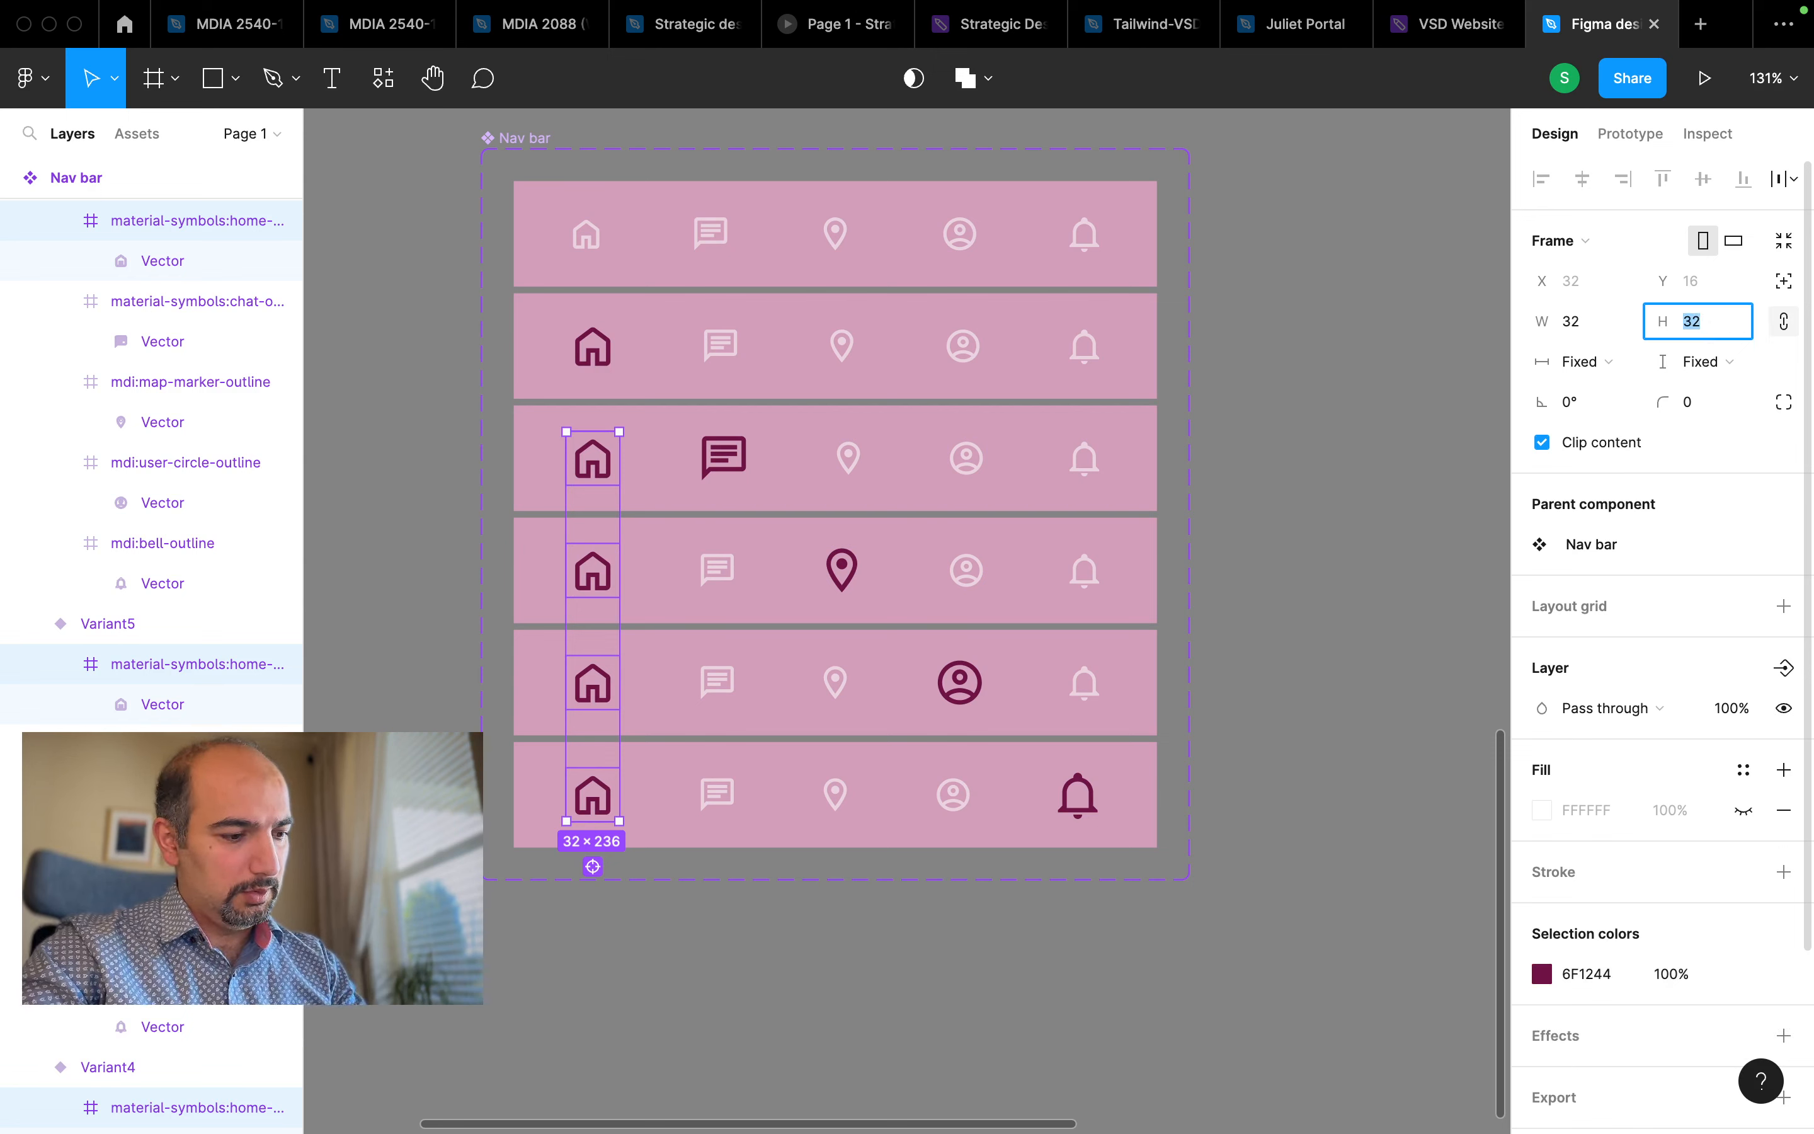
text(24)
key(Return)
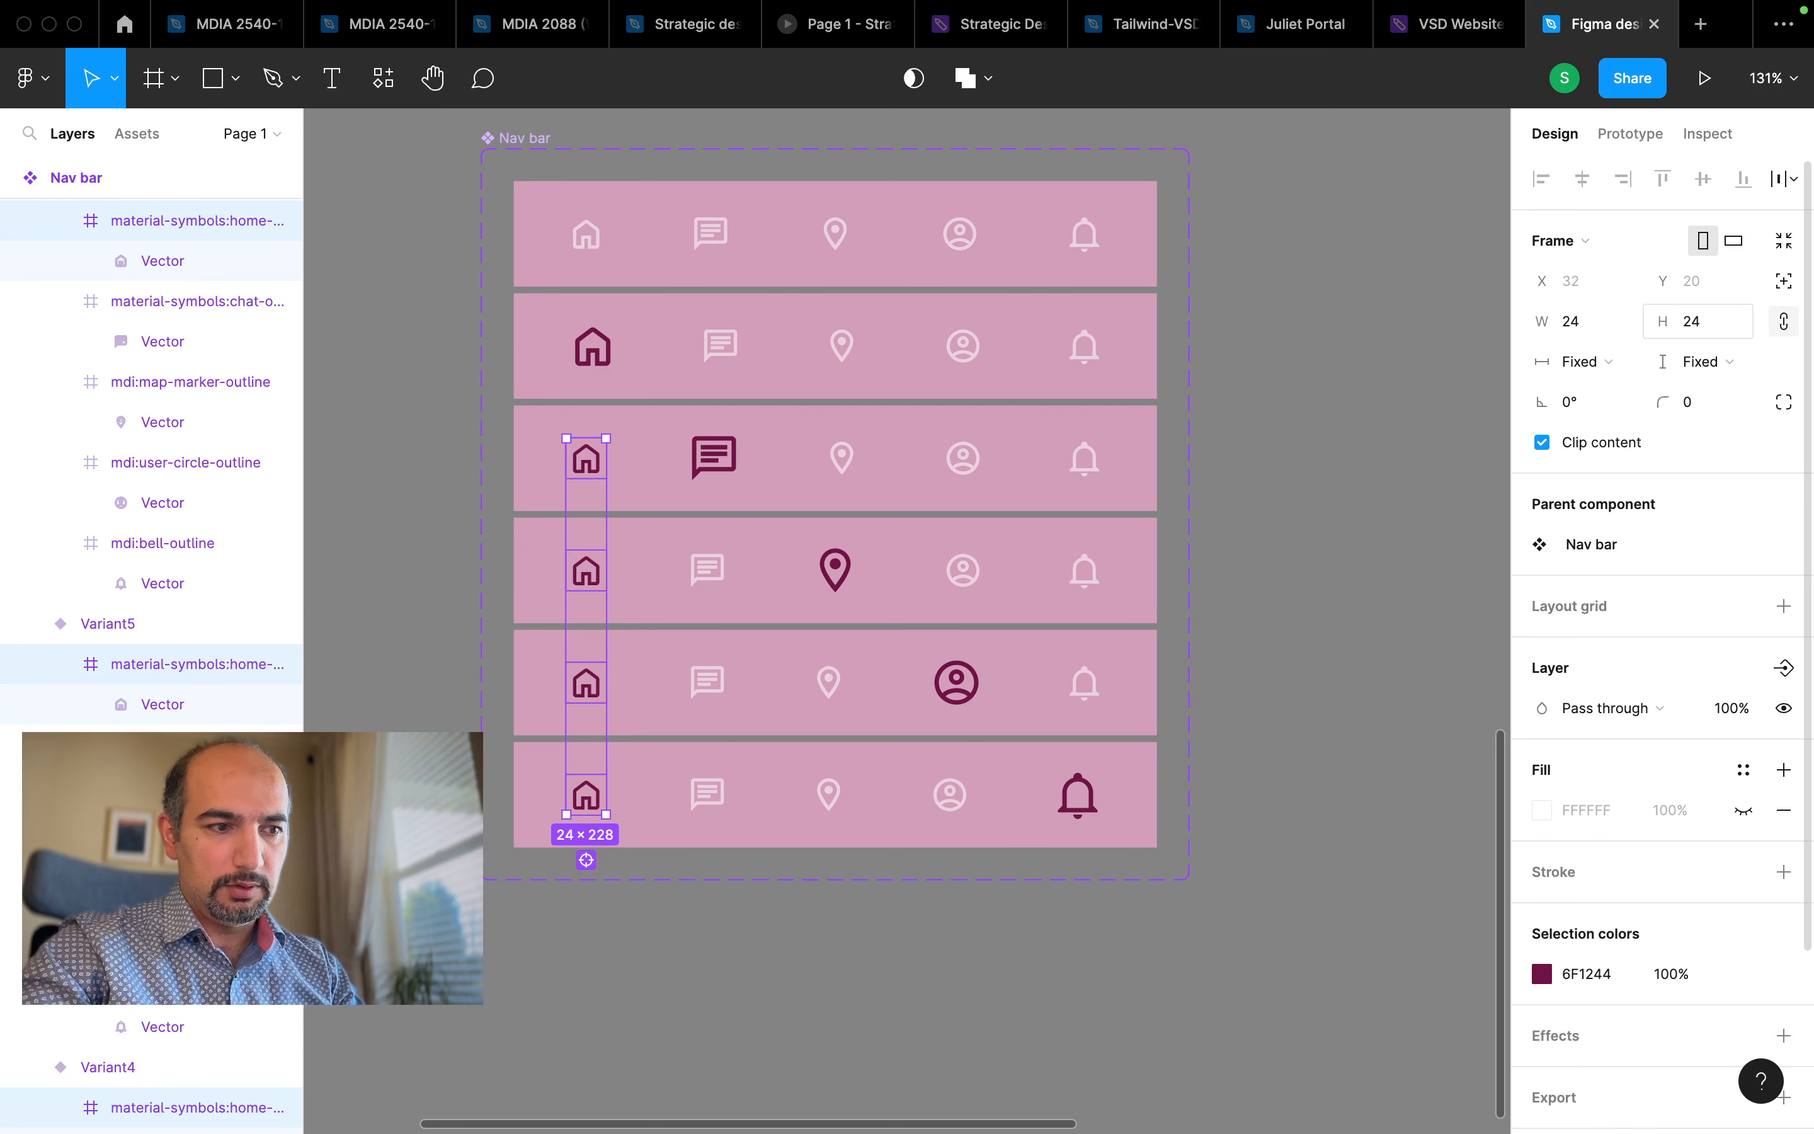
Recolor the home icons in the four new variants to the pale pink document color EAD3DF
click(1542, 973)
click(1274, 1013)
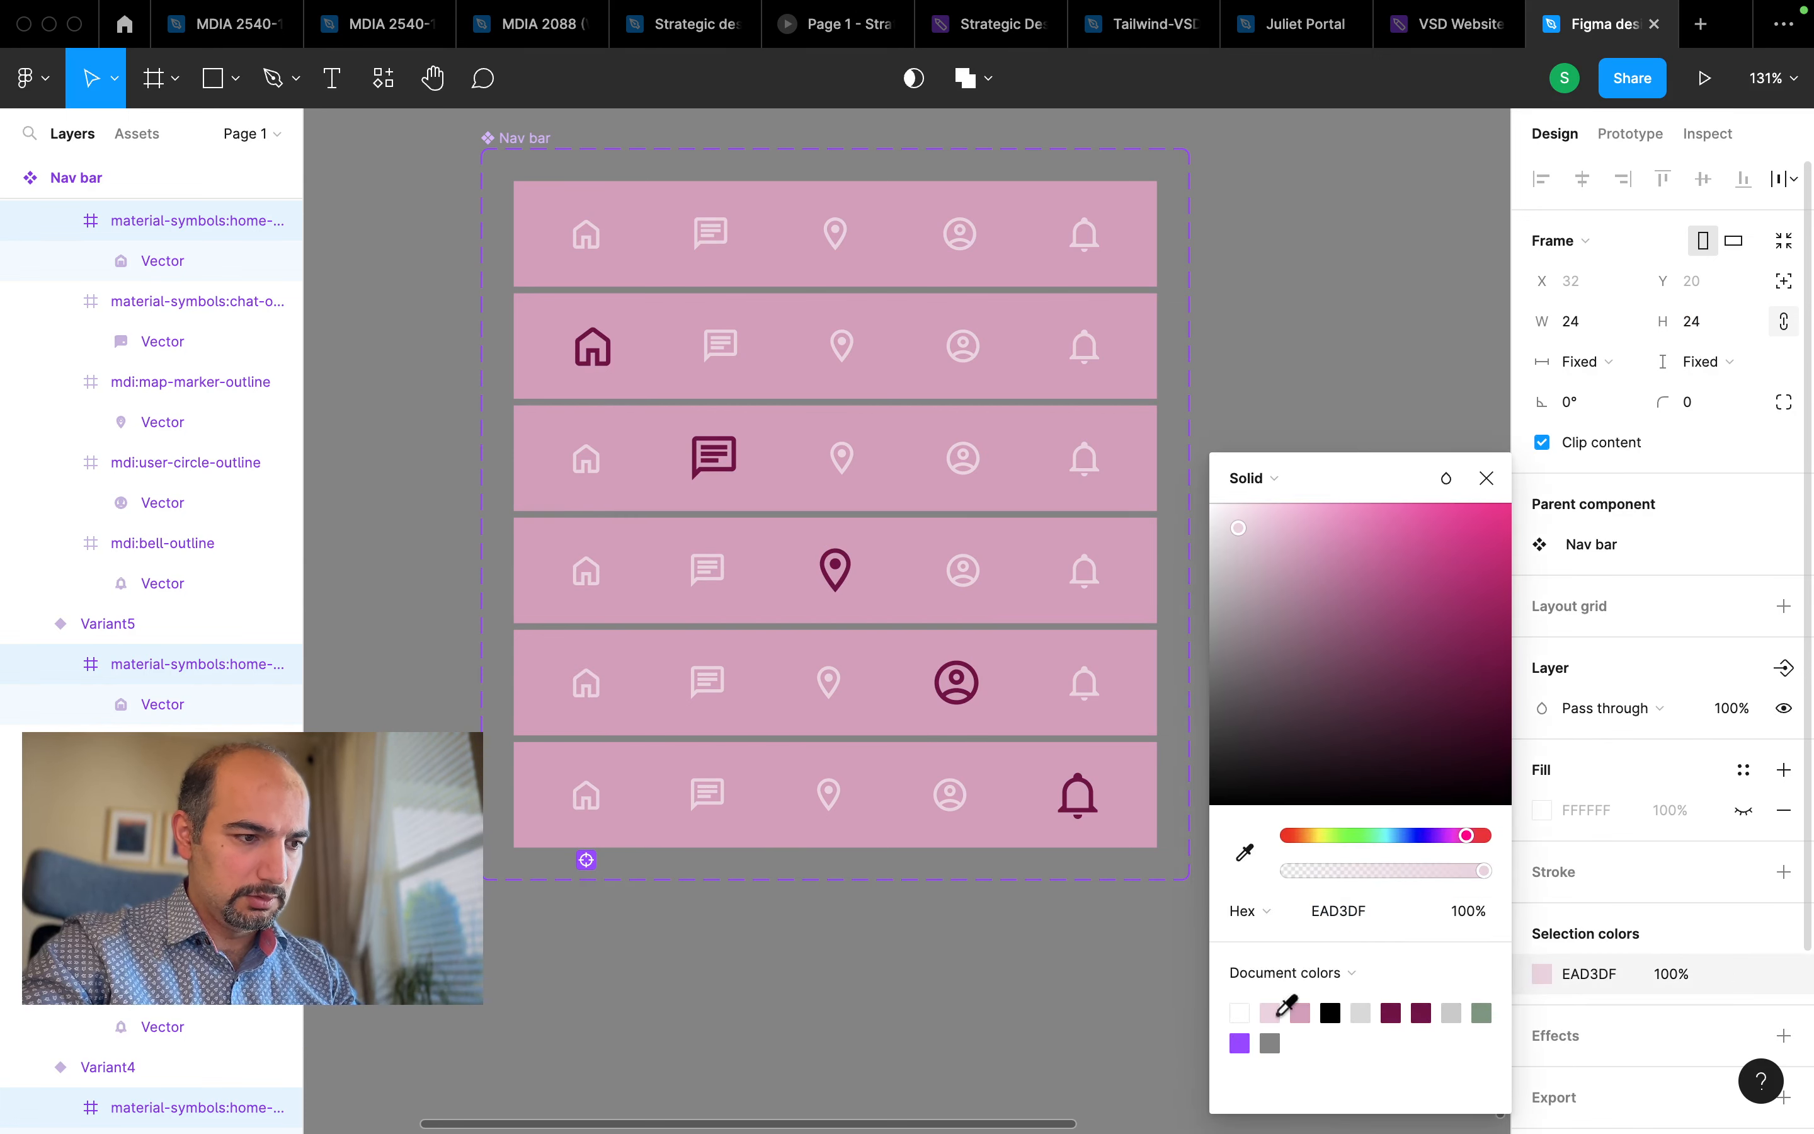
click(1487, 478)
click(1303, 626)
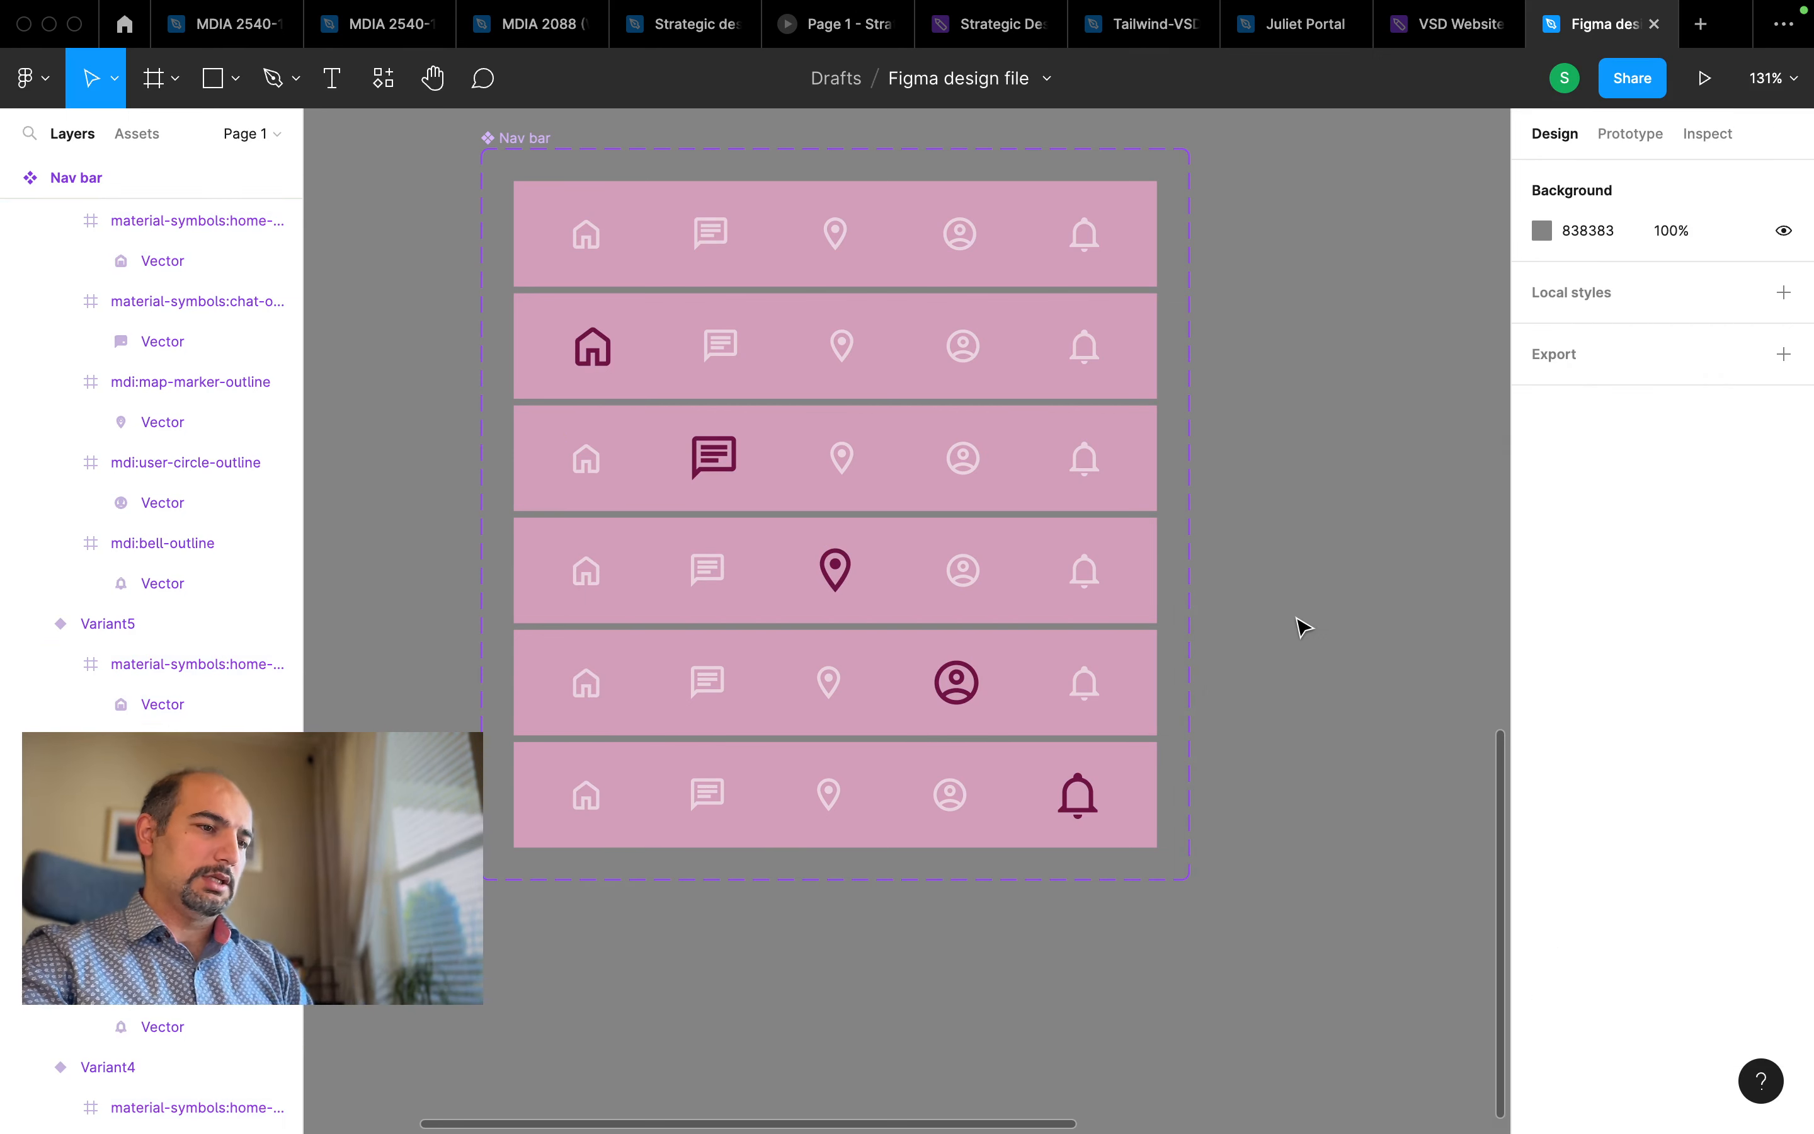
Rename the variant with the highlighted chat icon as Chat
scroll(1302, 626, down, 2)
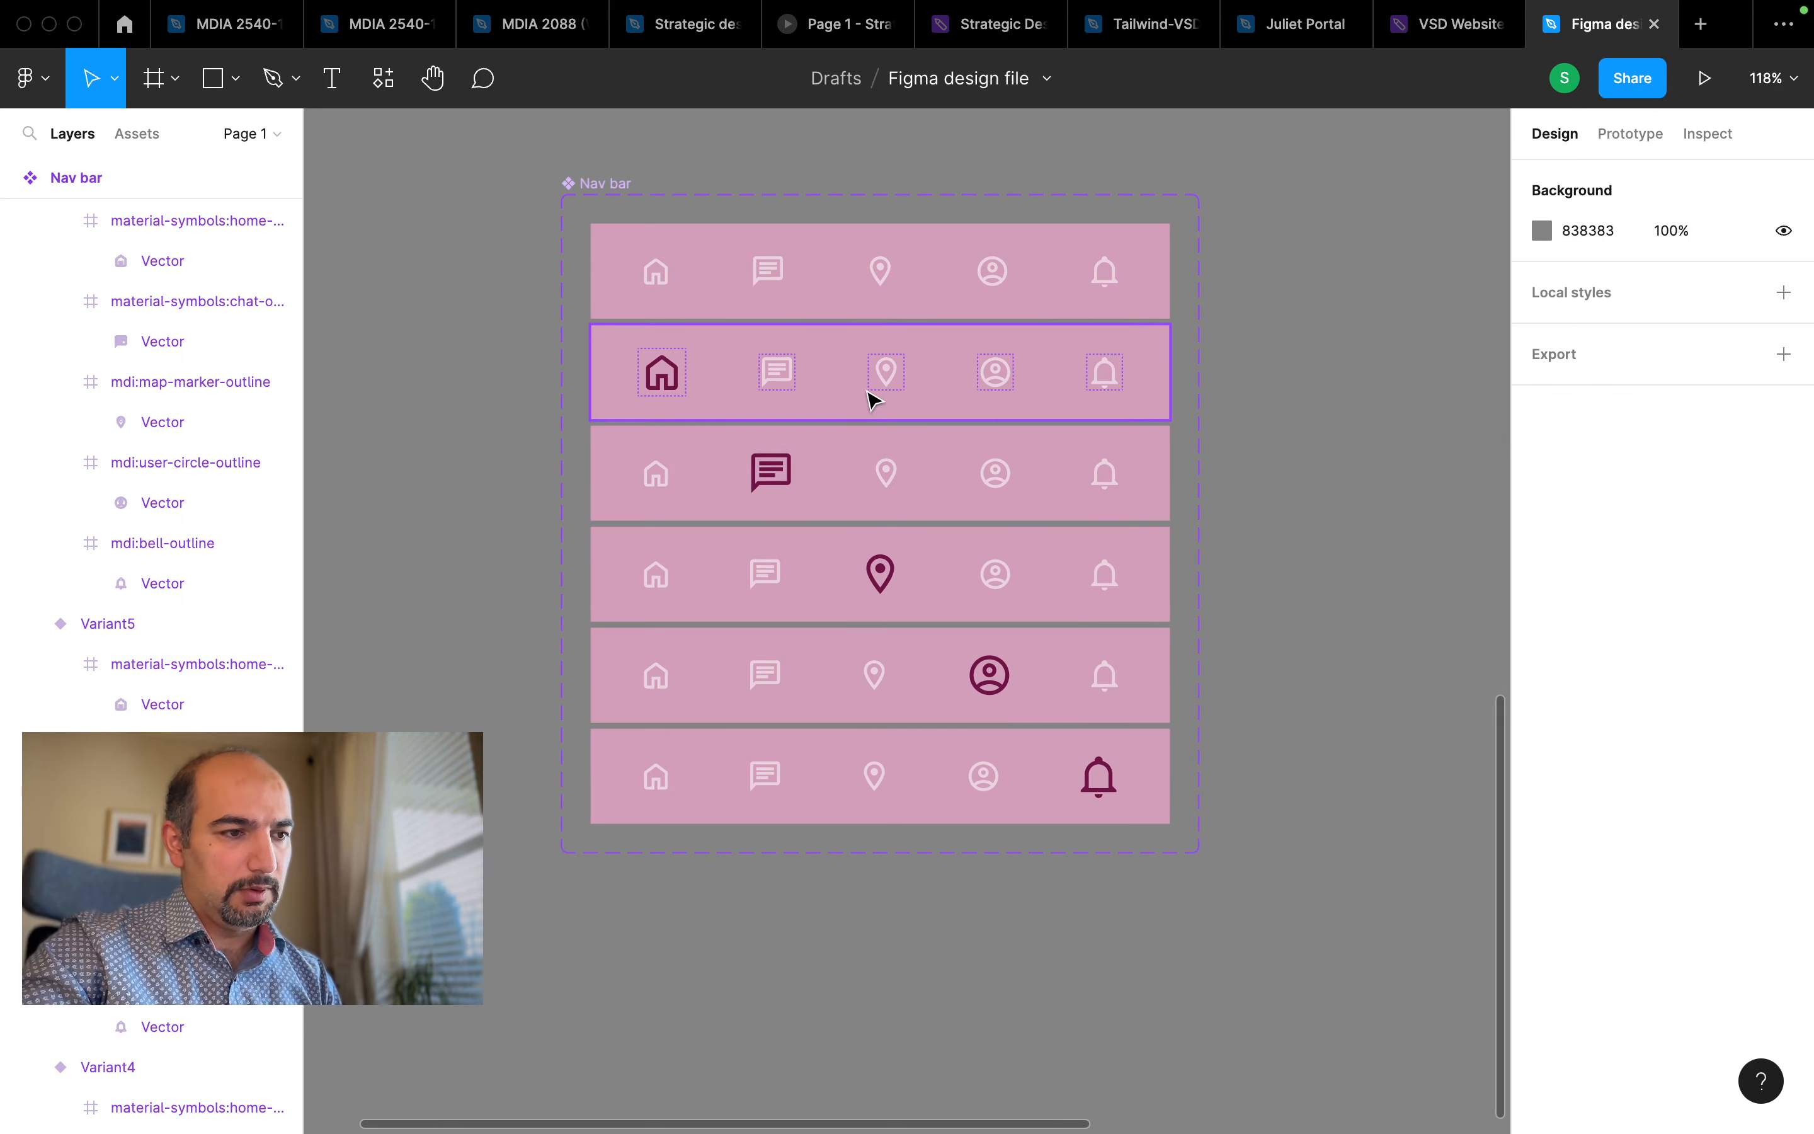
click(872, 397)
click(1093, 508)
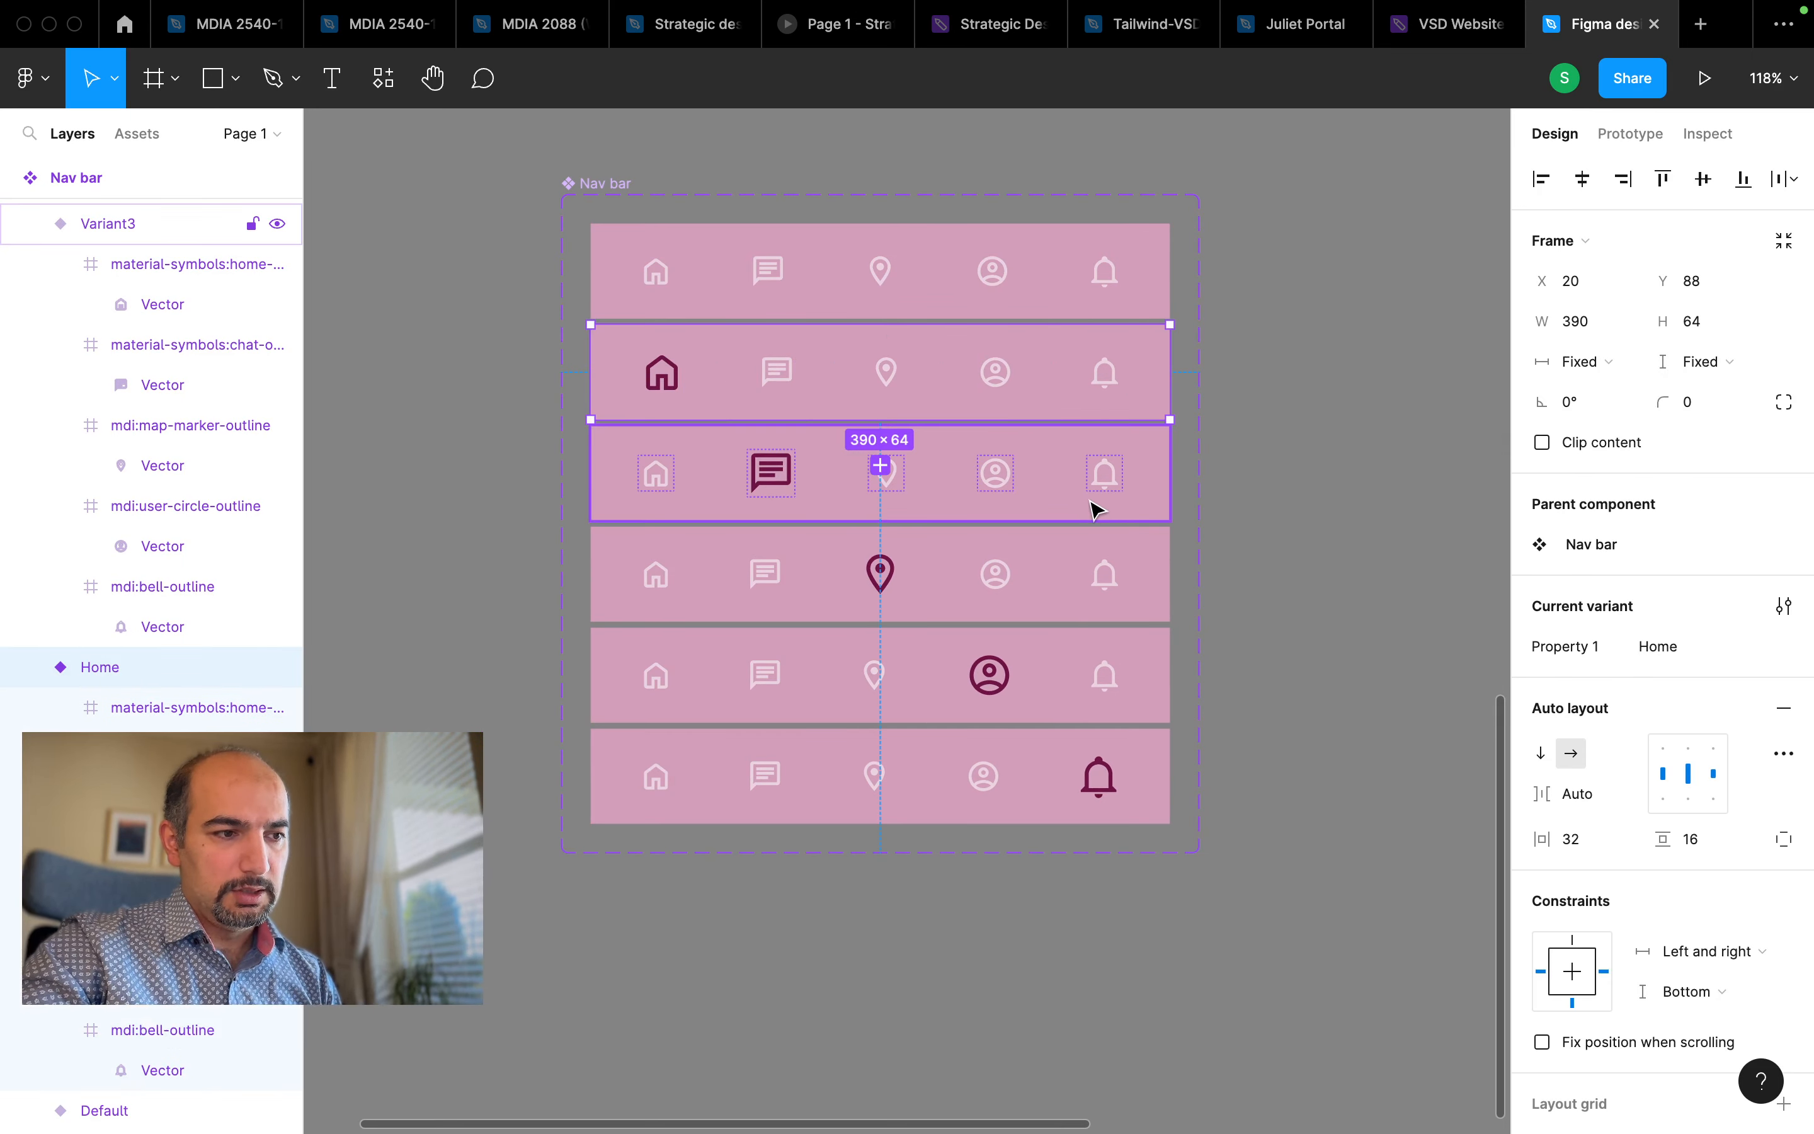
click(1679, 646)
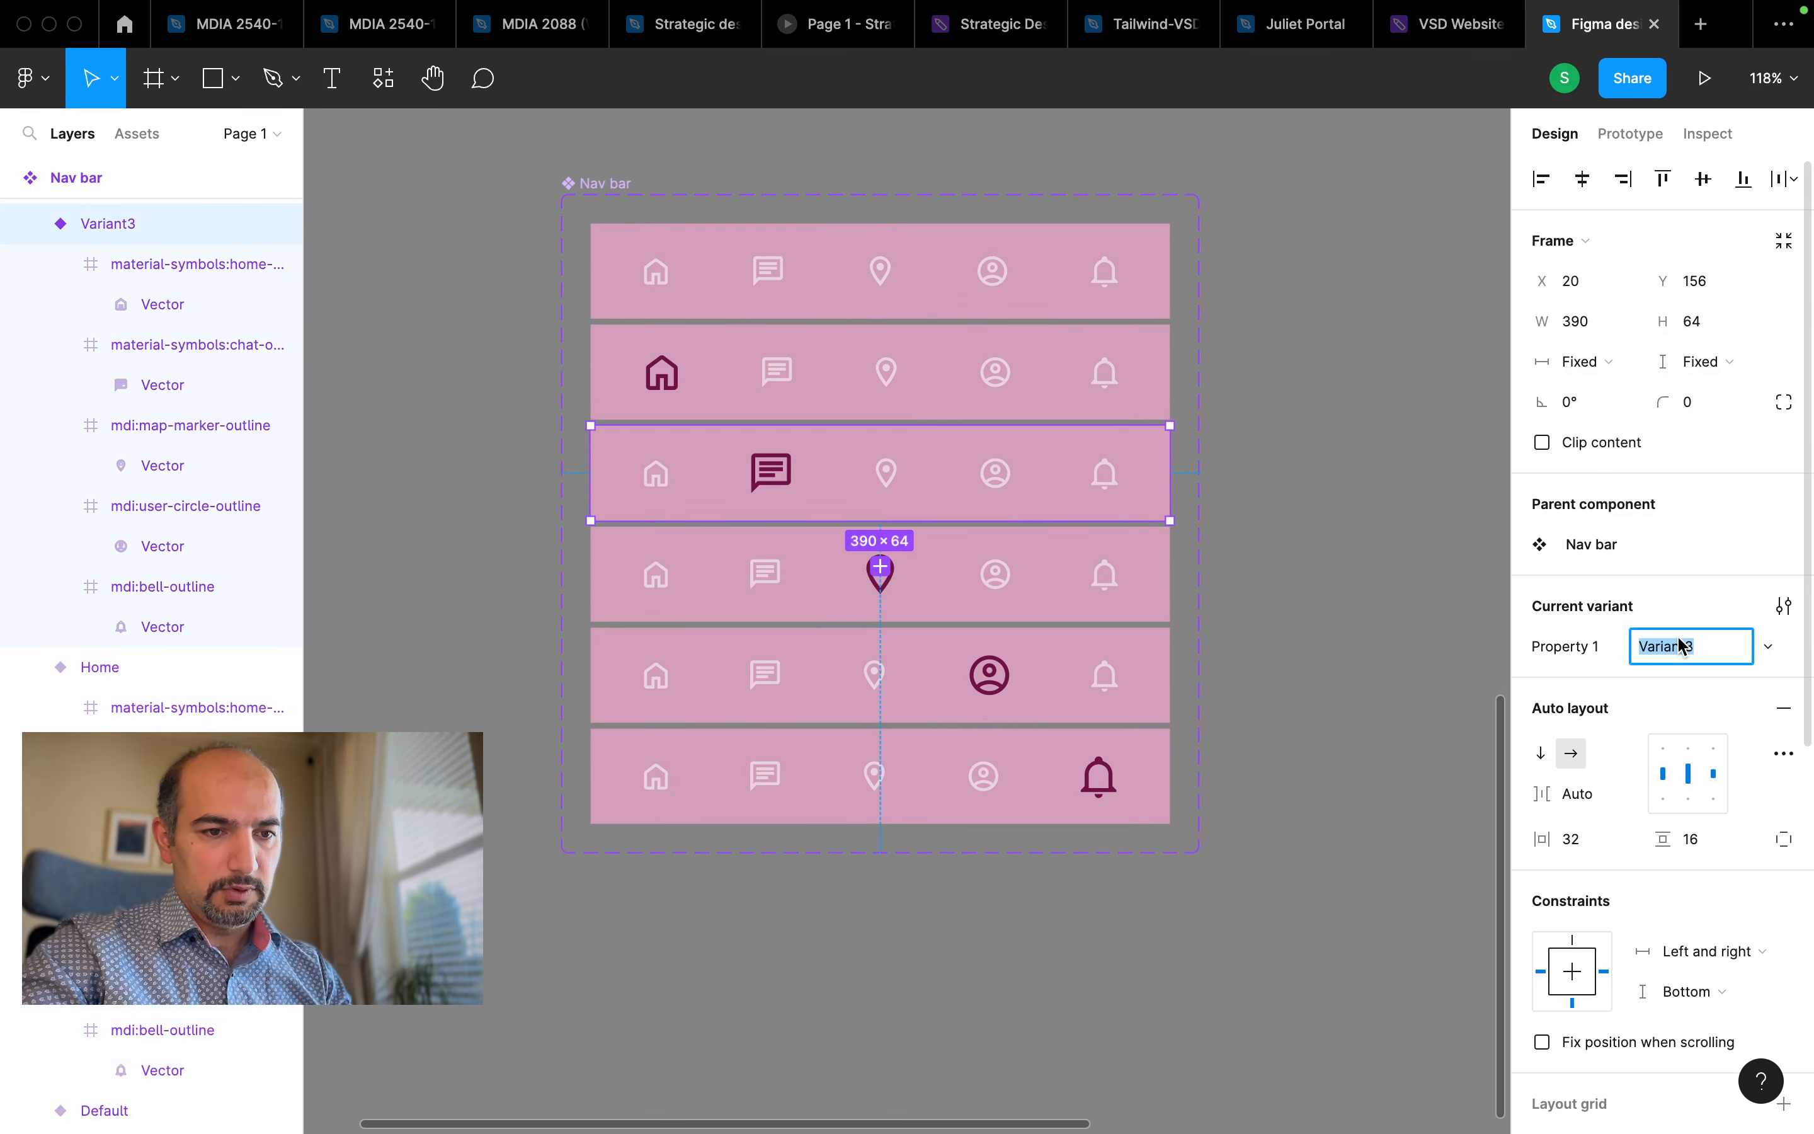
text(Chat)
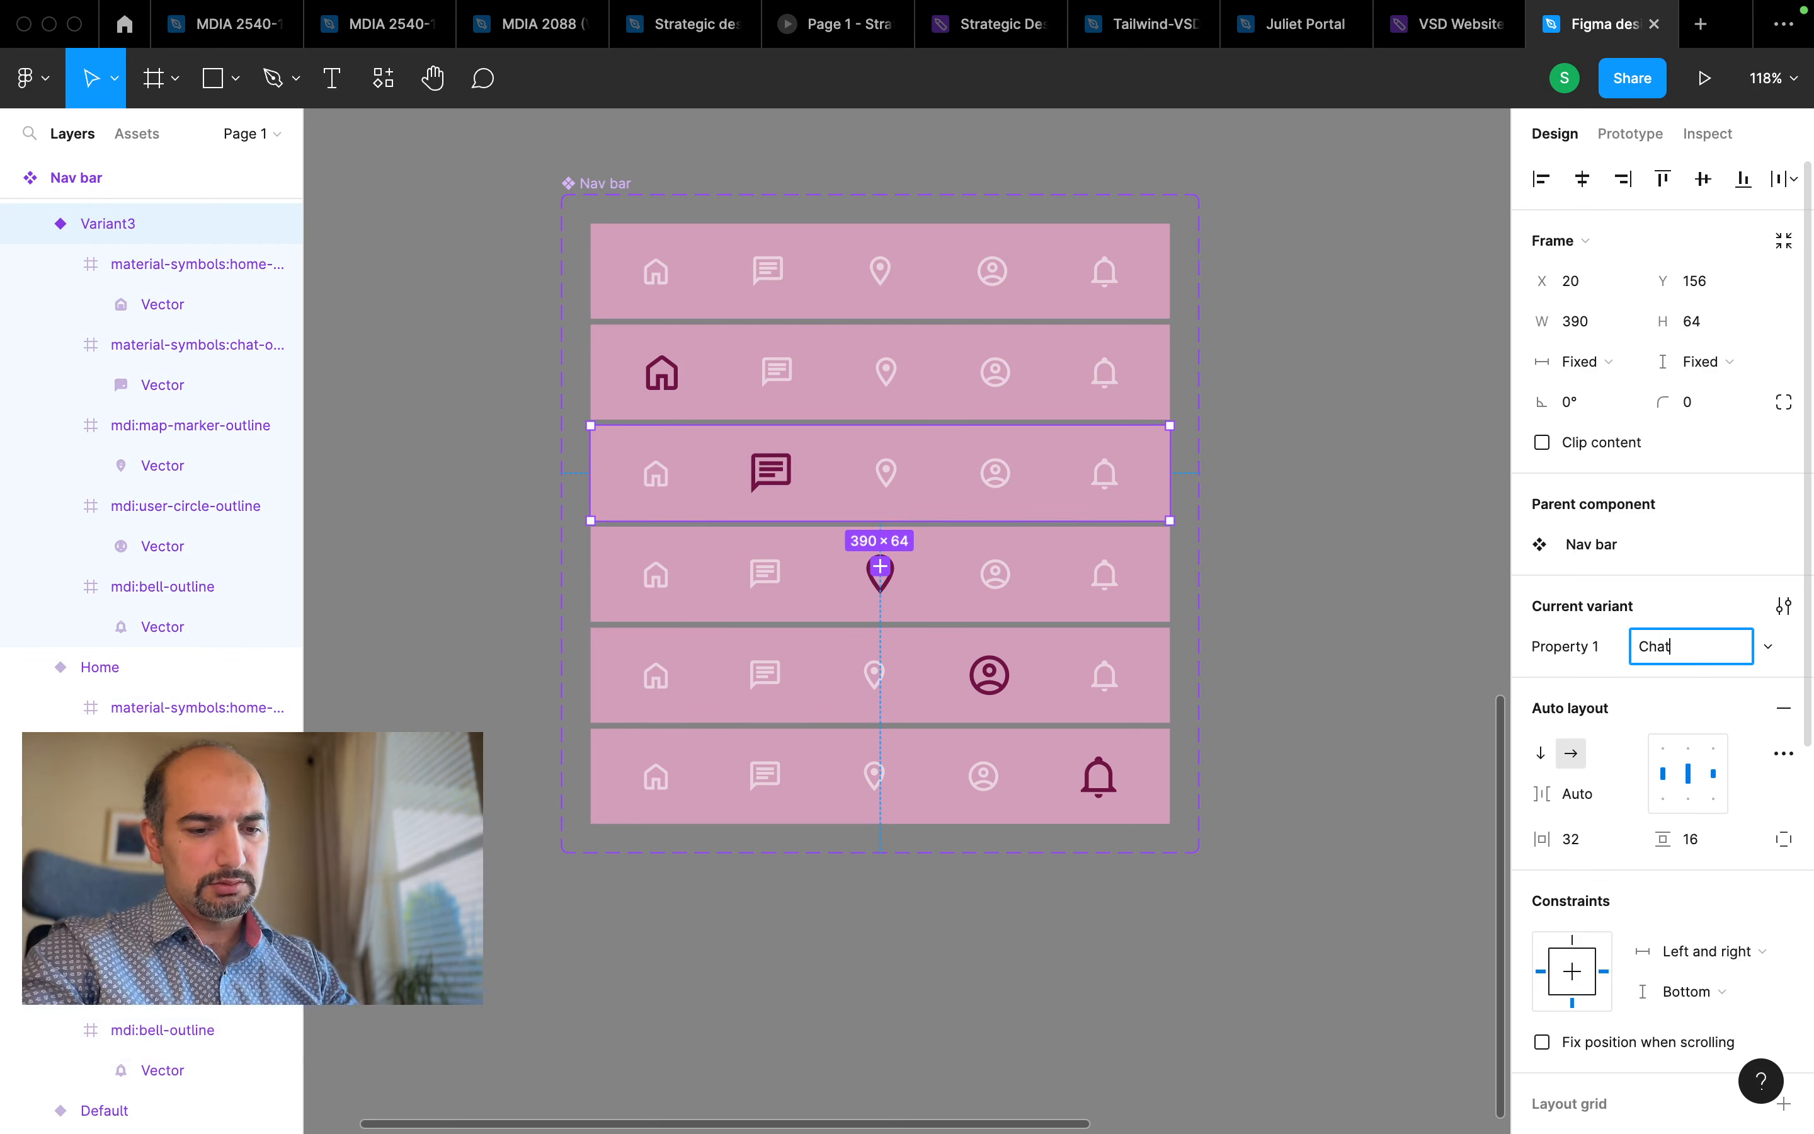
key(Return)
Rename the variant with the highlighted map marker icon as Location
click(1051, 570)
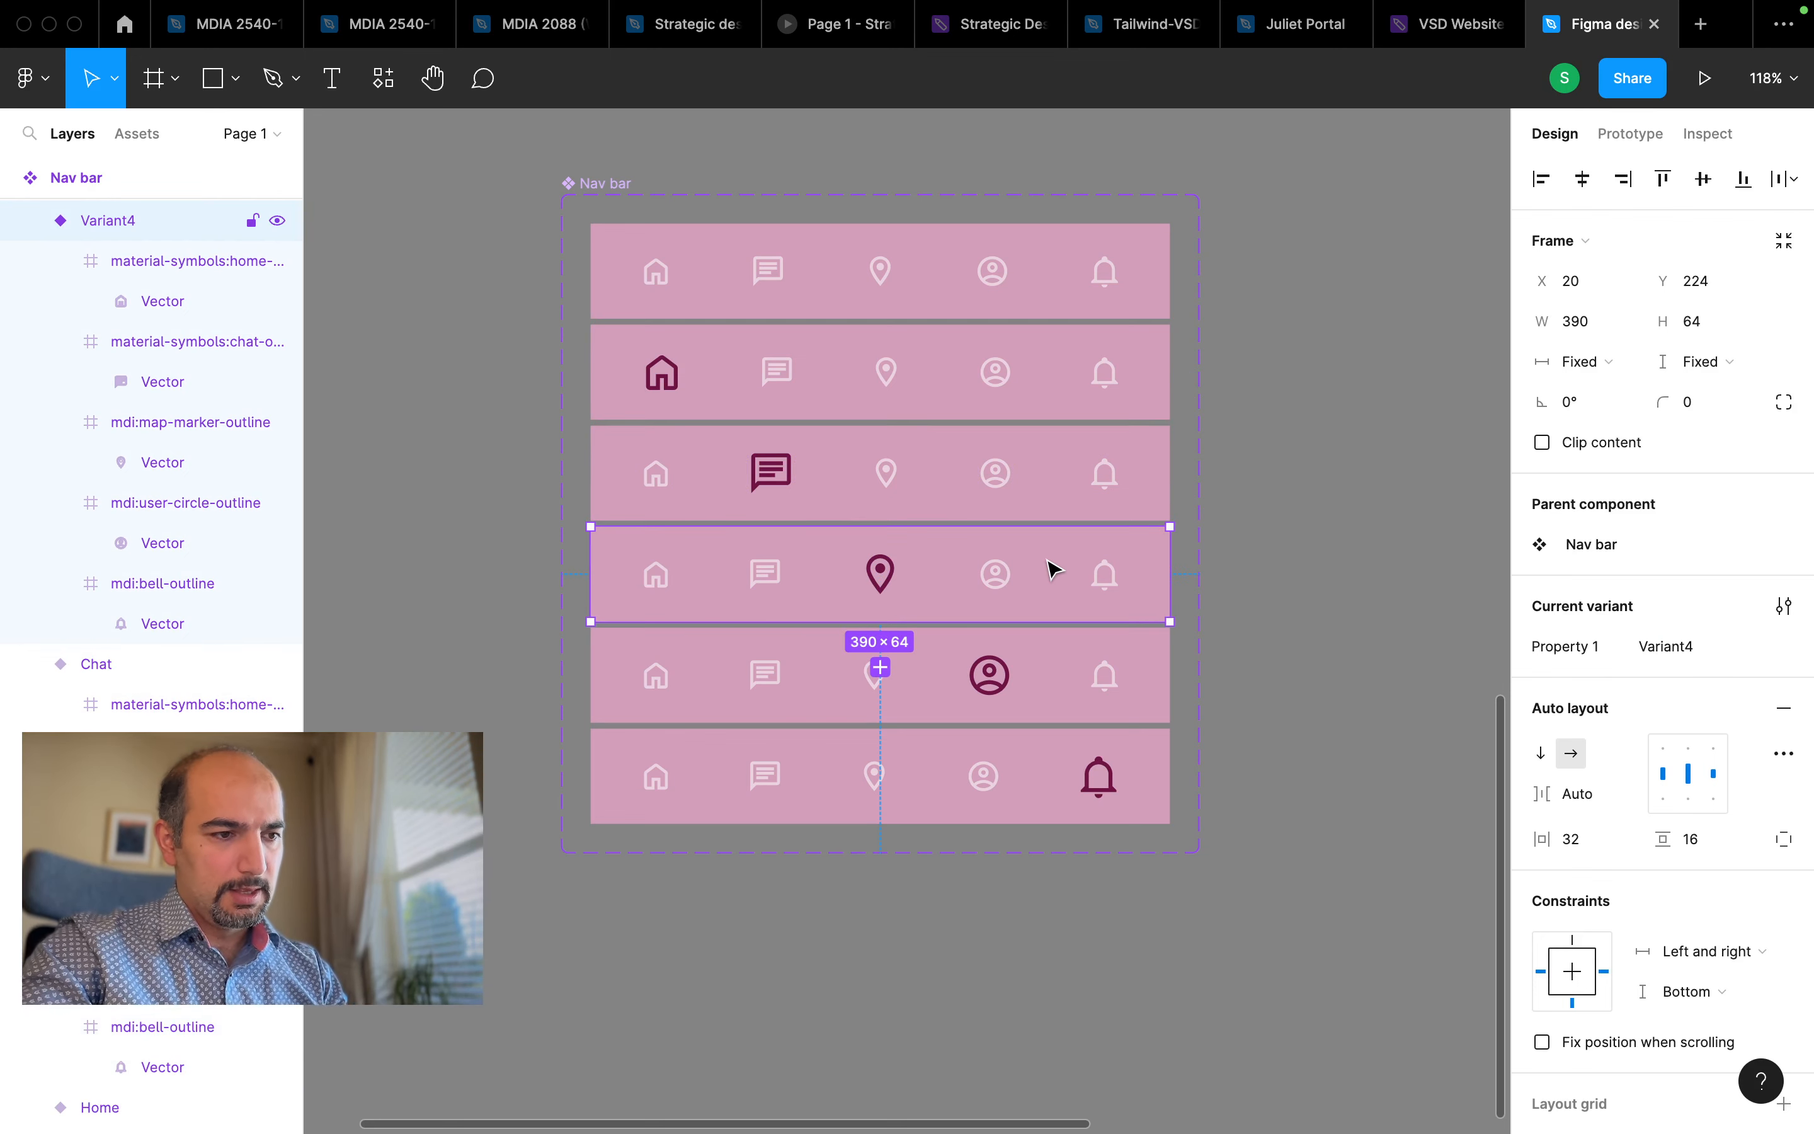
click(1659, 650)
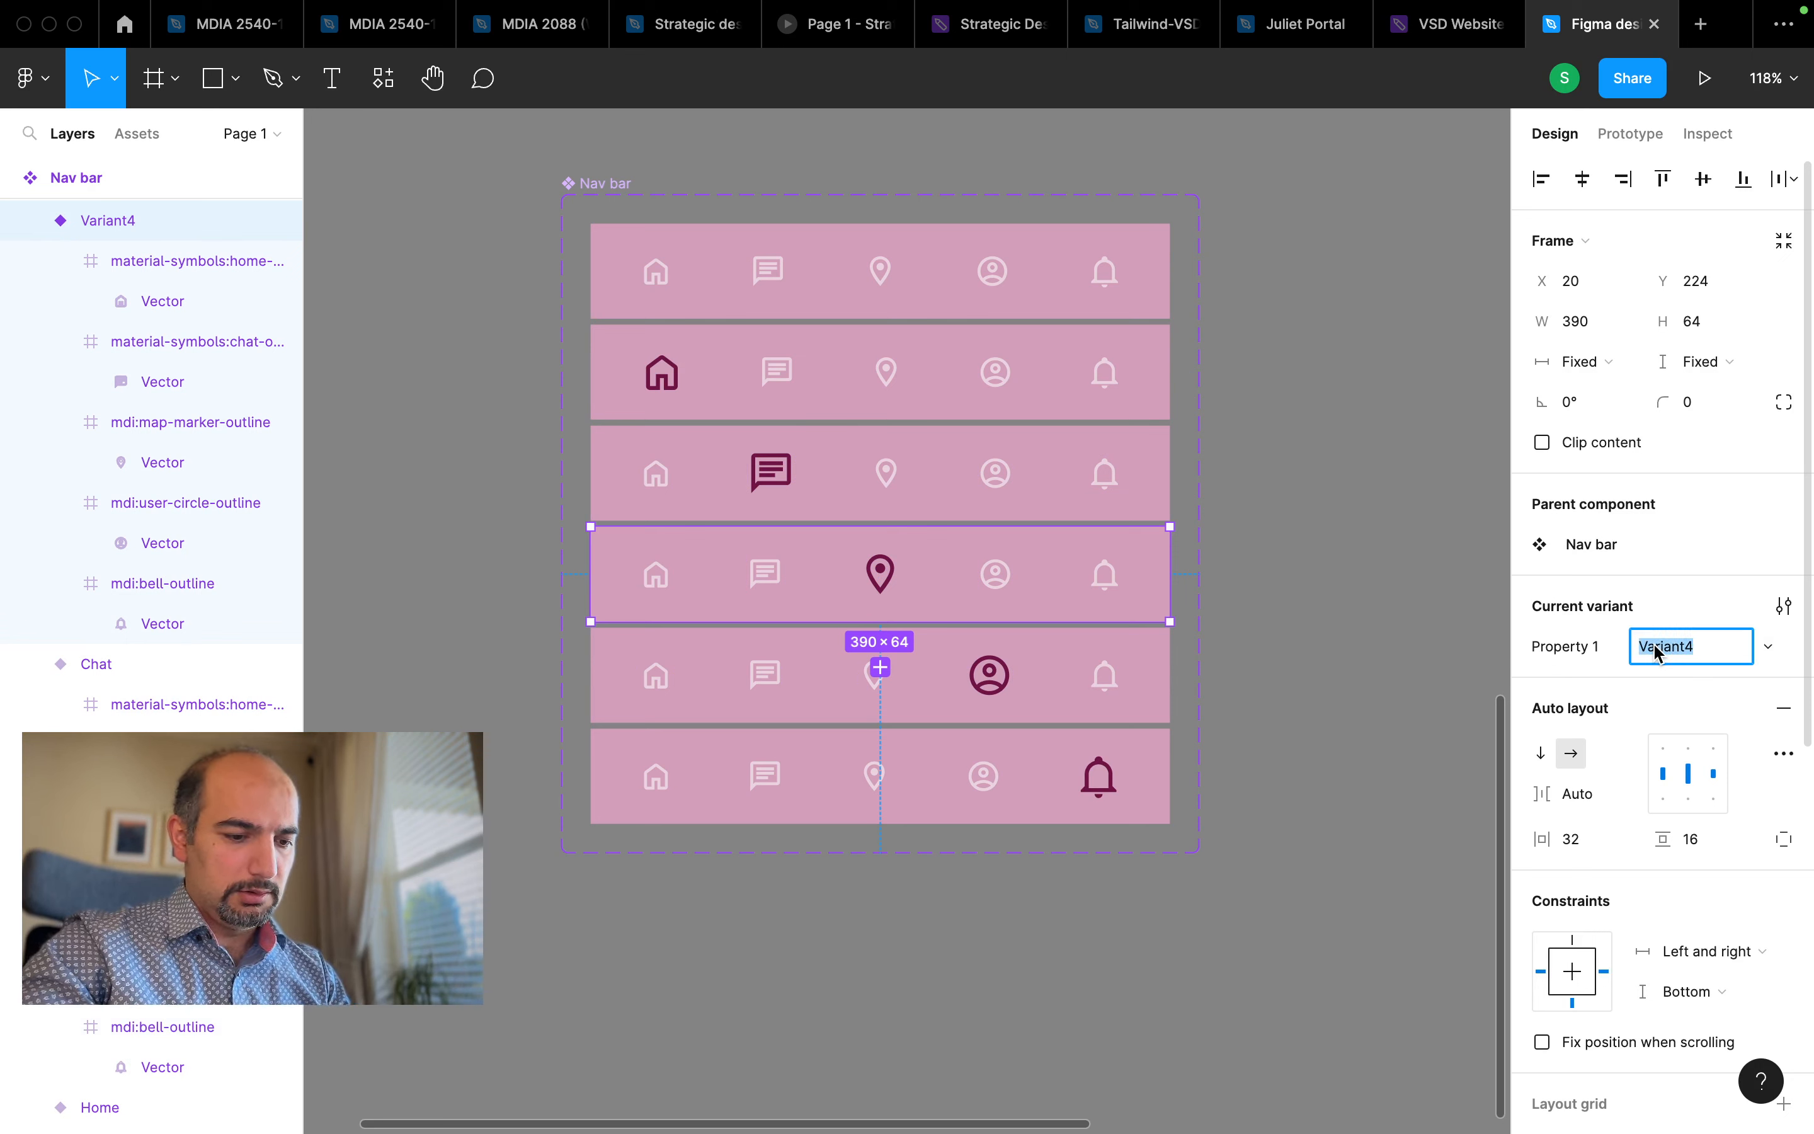
text(Loc)
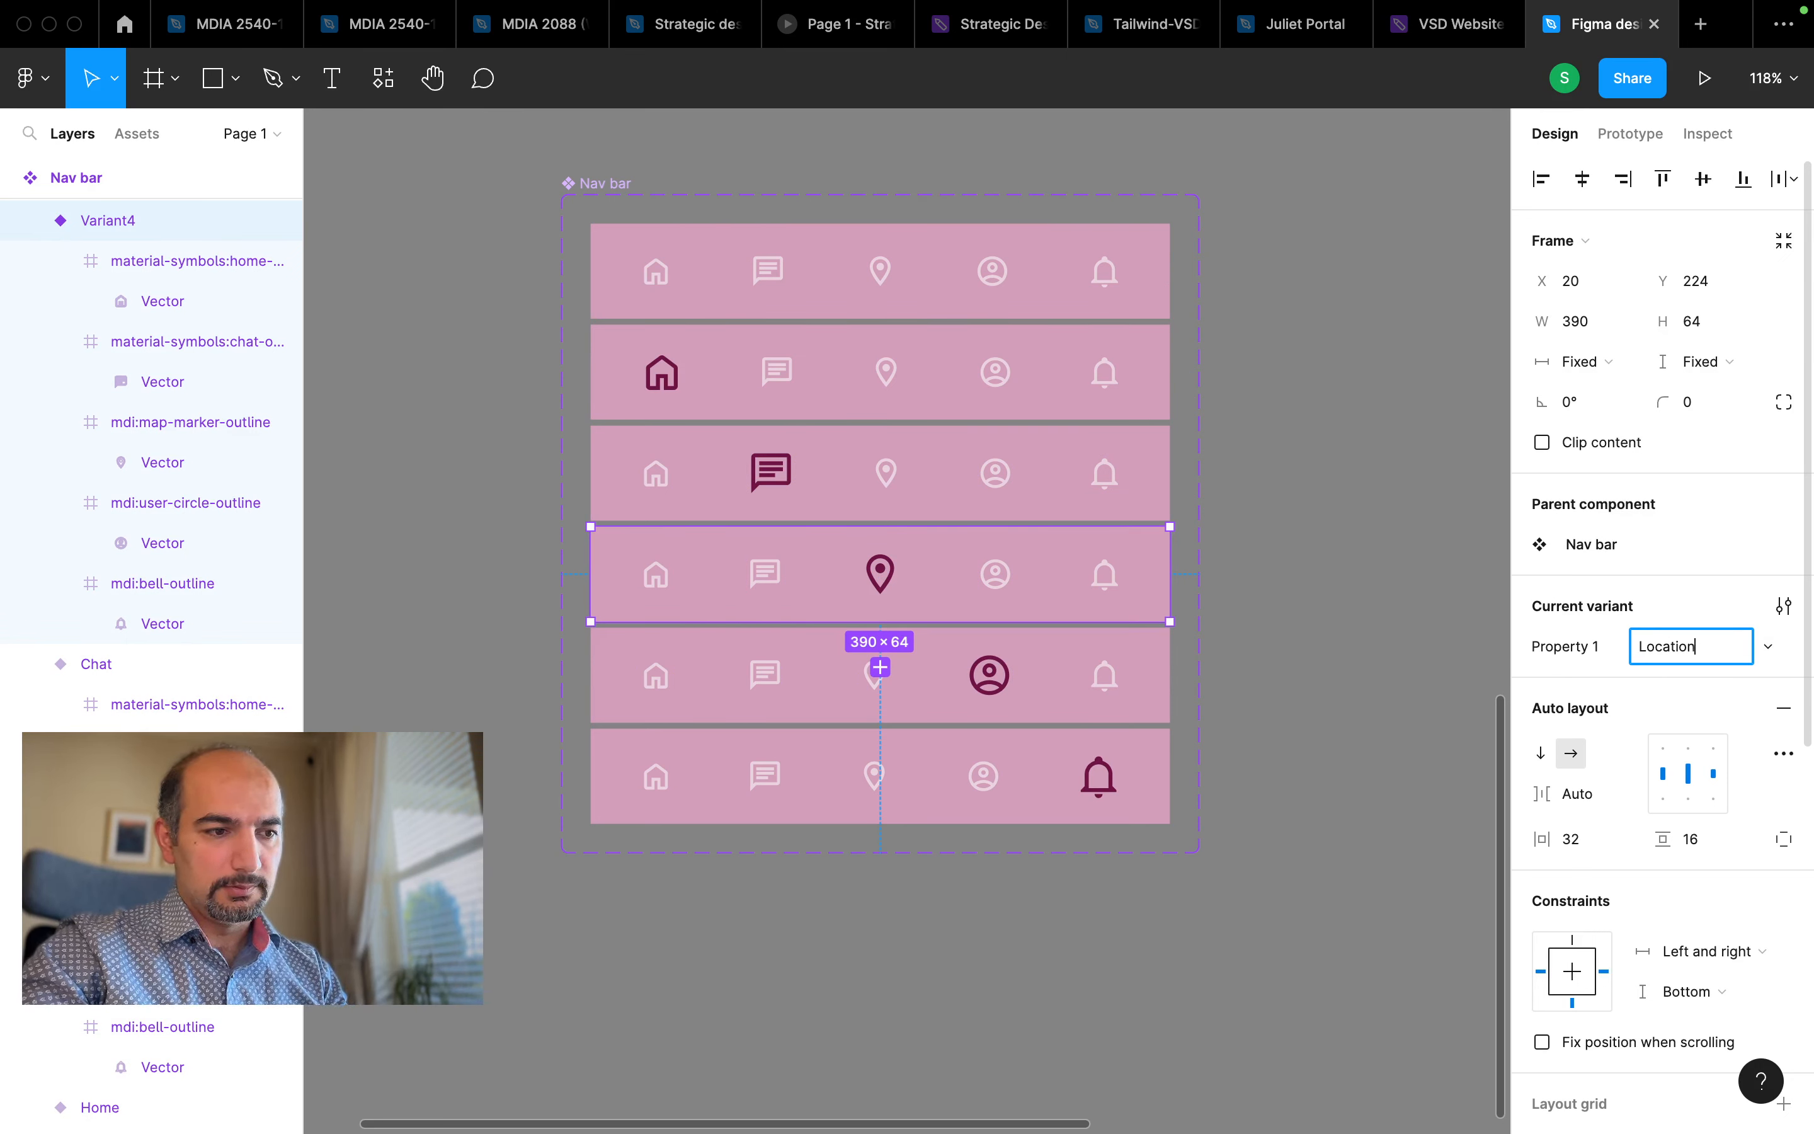
text(ation)
key(Return)
Rename the variant with the highlighted user icon as Profile
click(1121, 717)
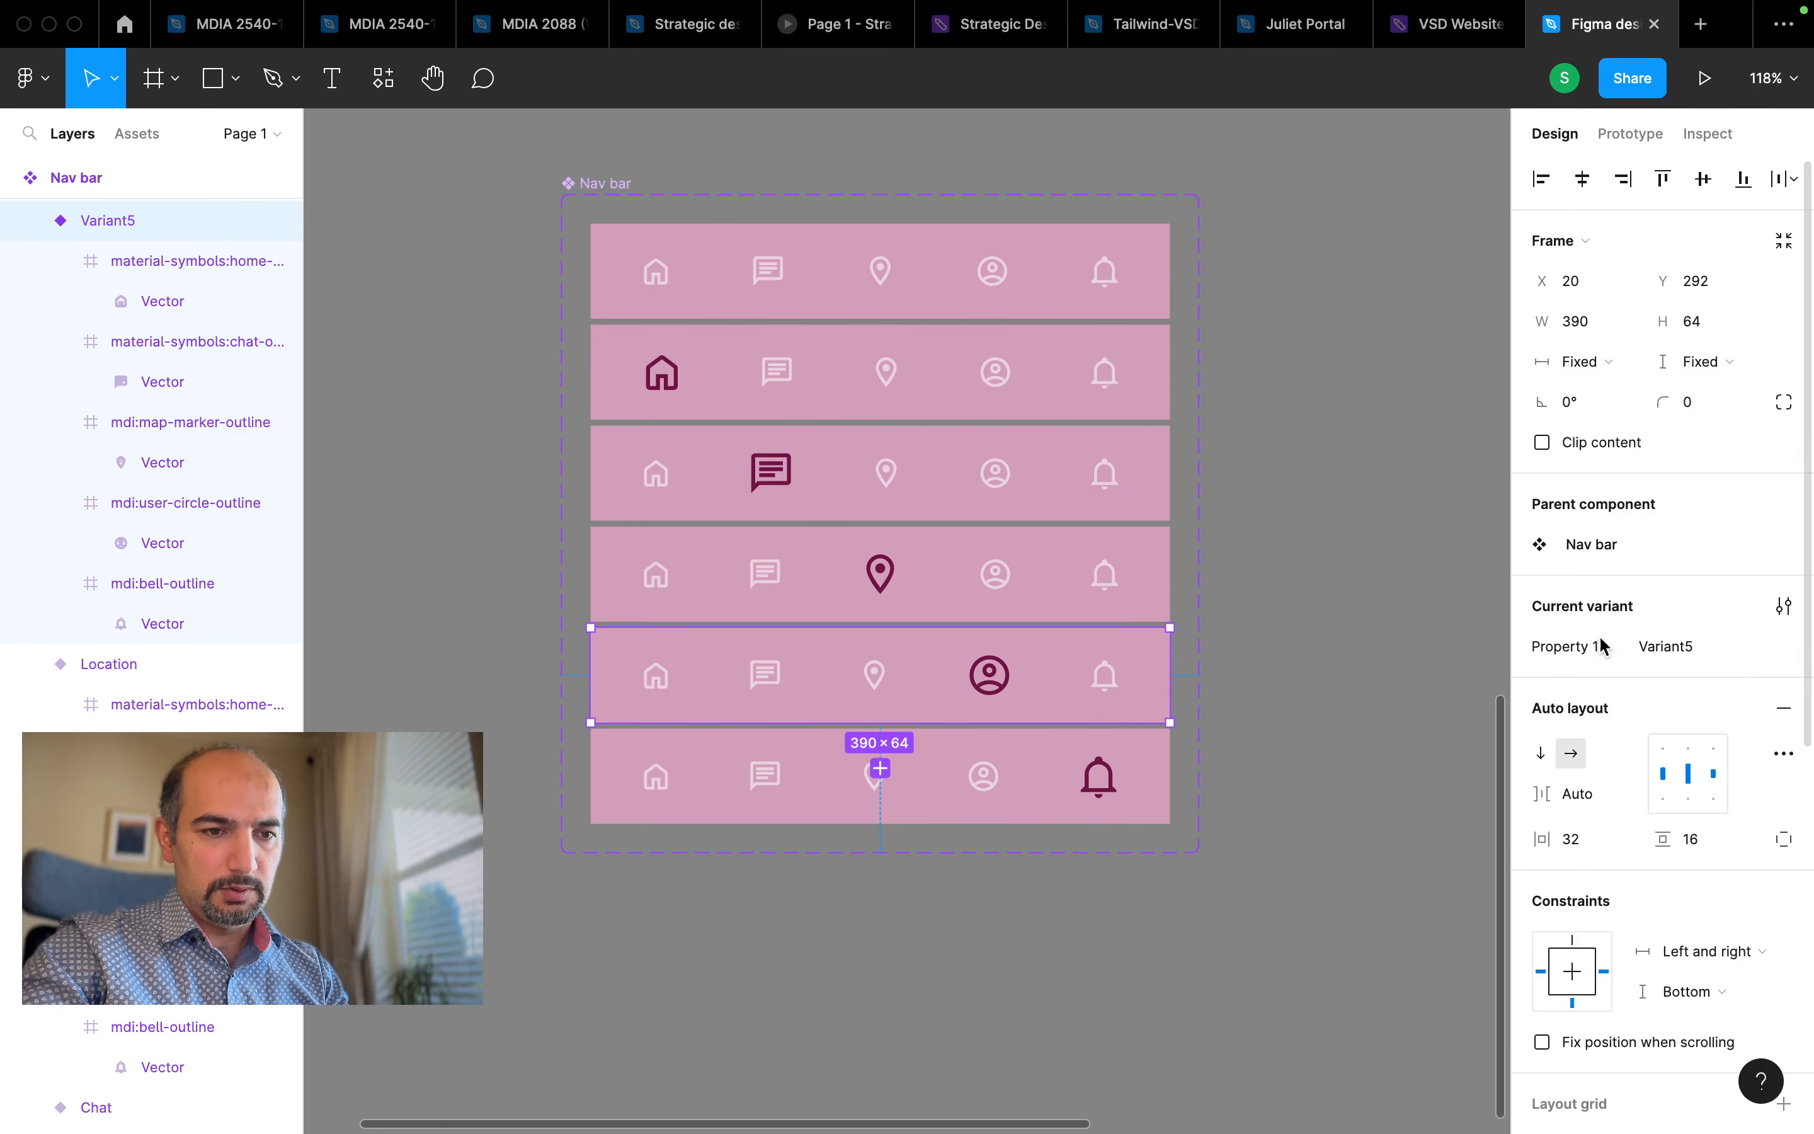
click(1659, 646)
text(Pro)
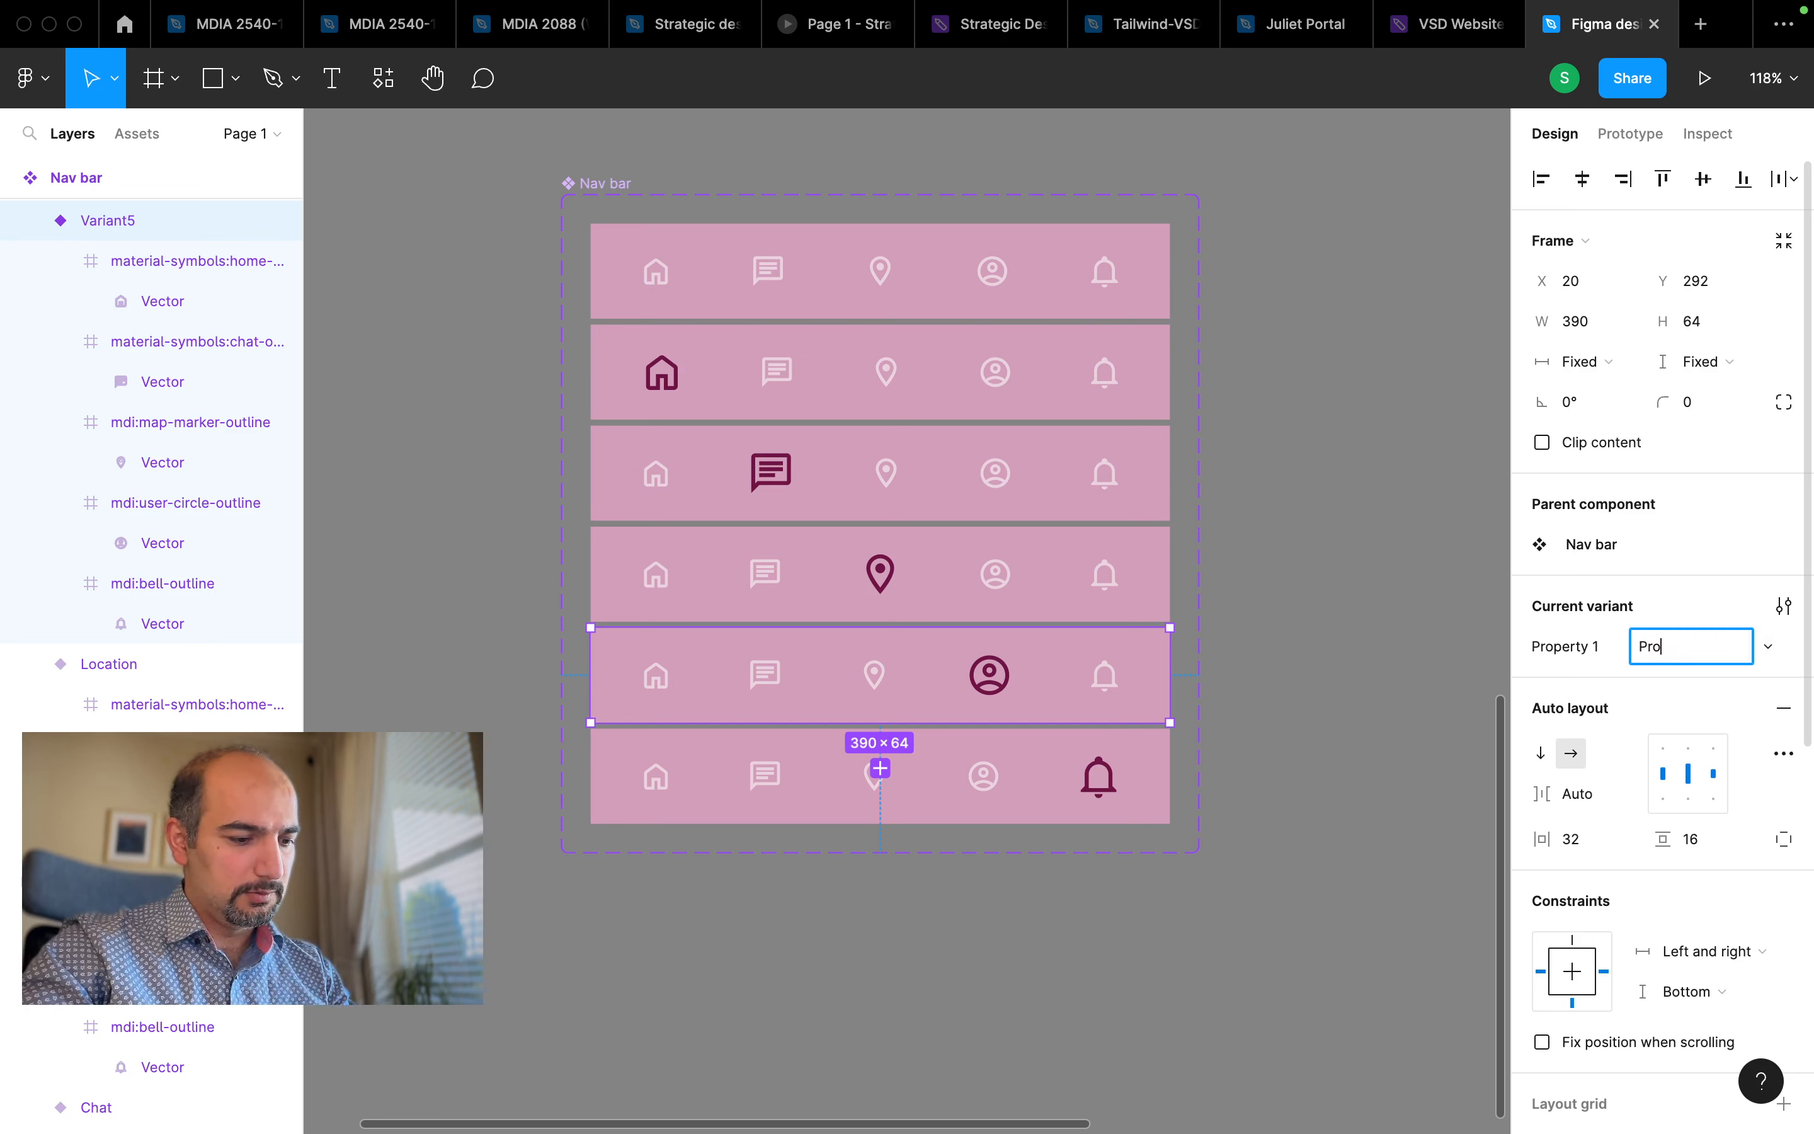
text(file)
key(Return)
Rename the variant with the highlighted bell icon as Notification
click(1095, 779)
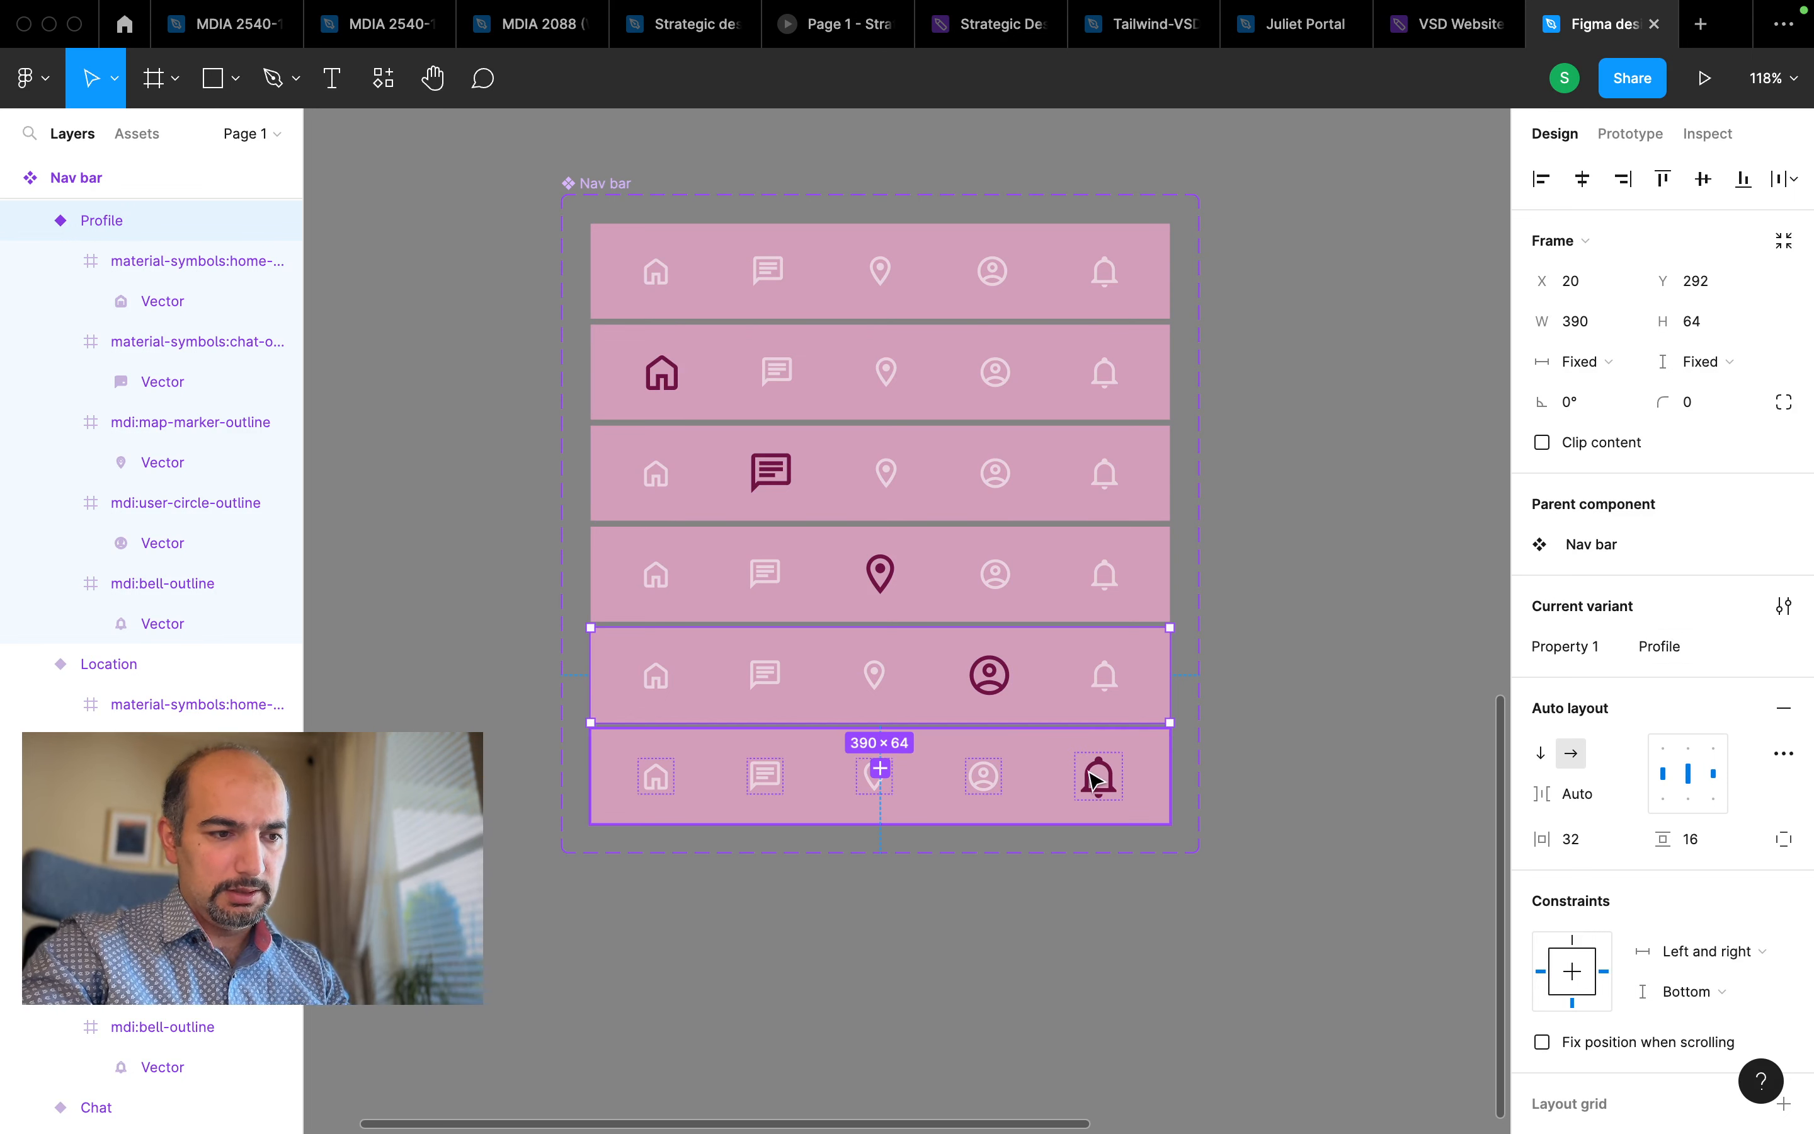
click(1649, 647)
text(Notificat)
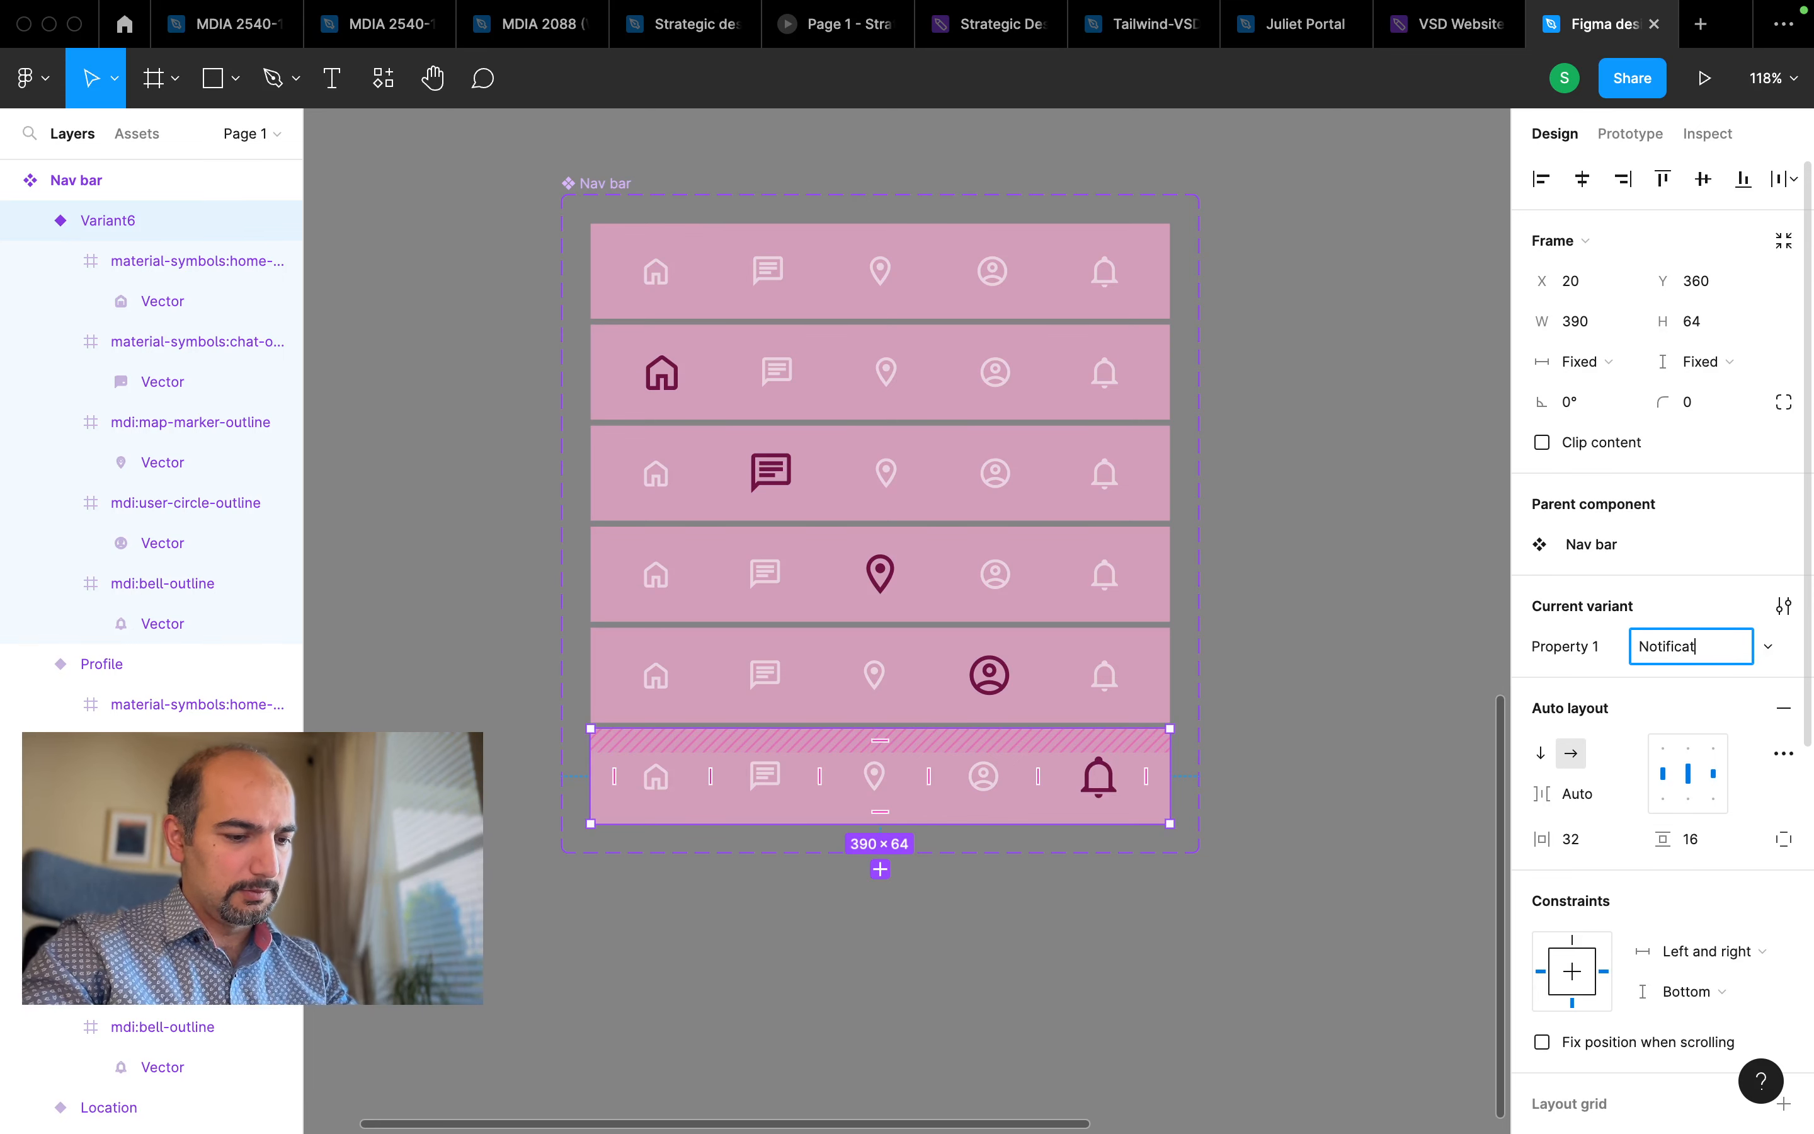
text(ion)
key(Return)
click(1328, 770)
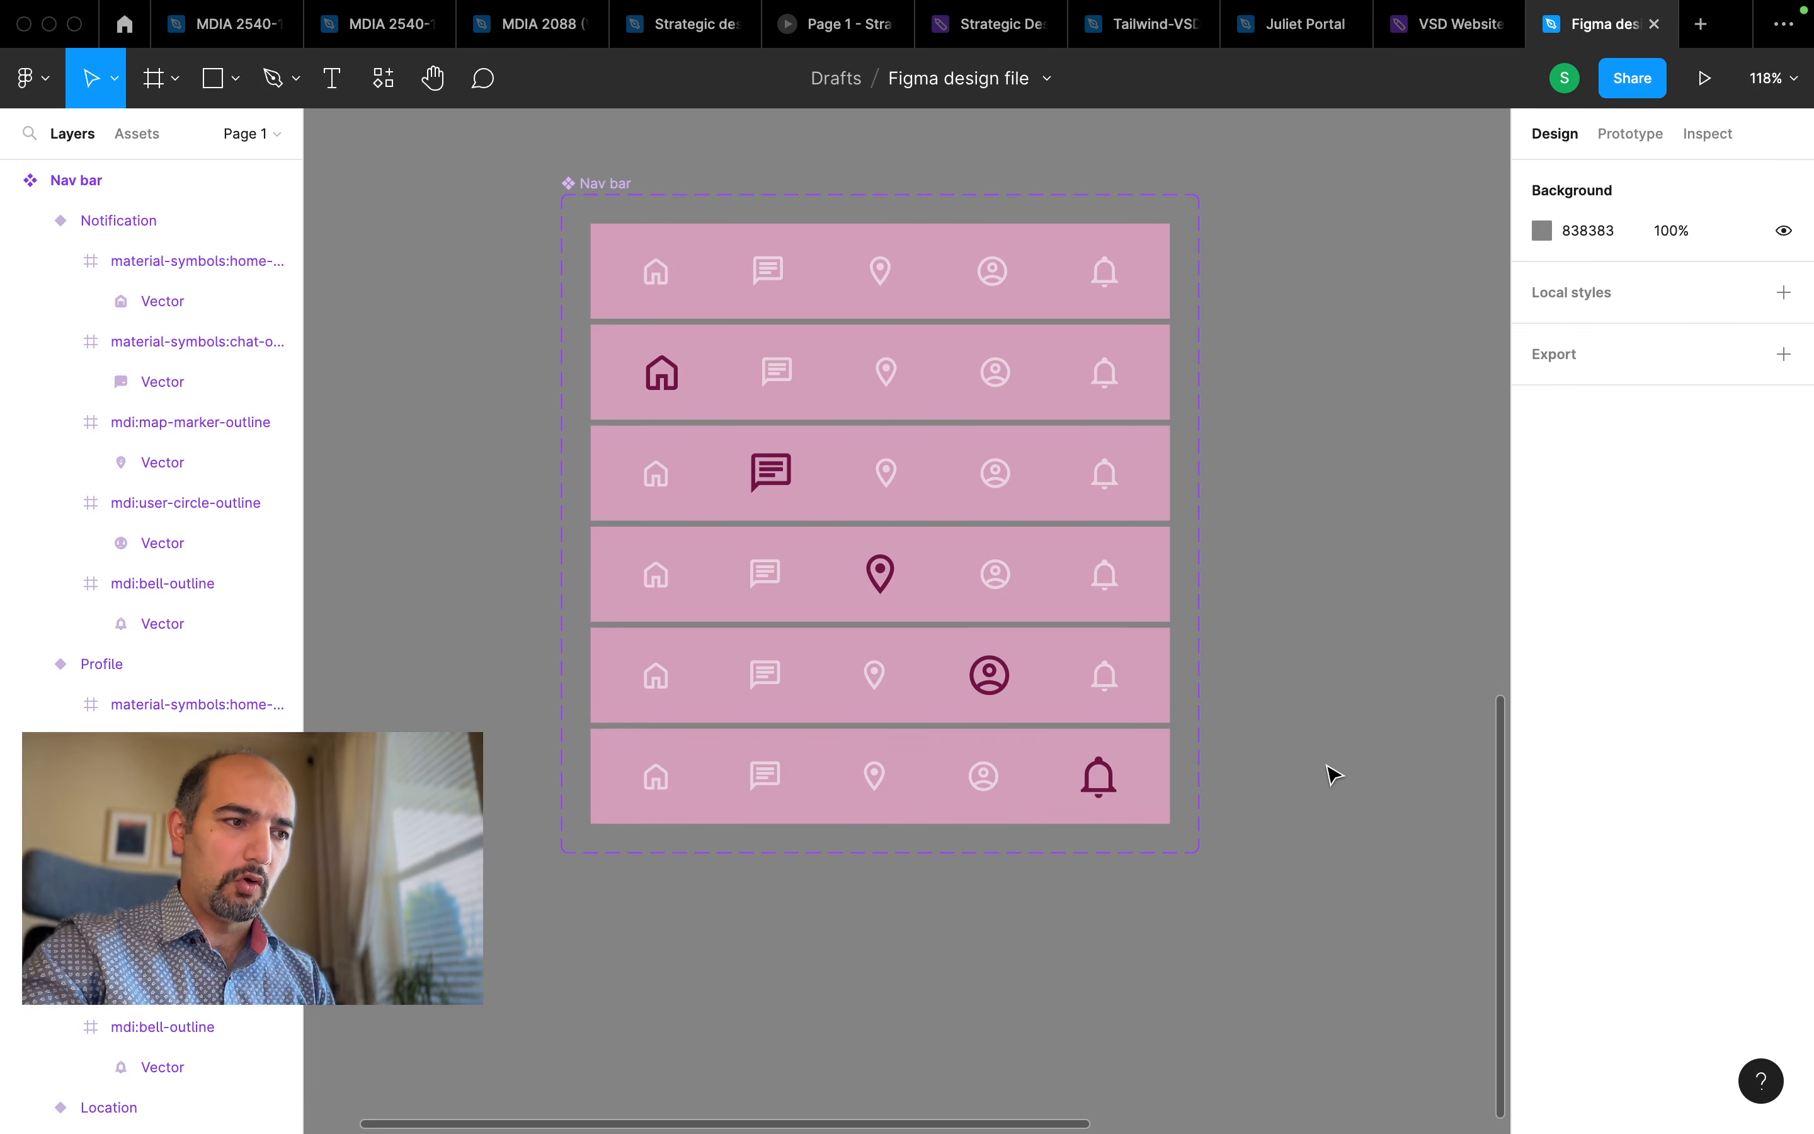
Switch the Nav bar instance on the second Home Page frame to the Profile variant
scroll(1334, 776, down, 5)
scroll(1329, 772, right, 5)
scroll(1315, 810, down, 2)
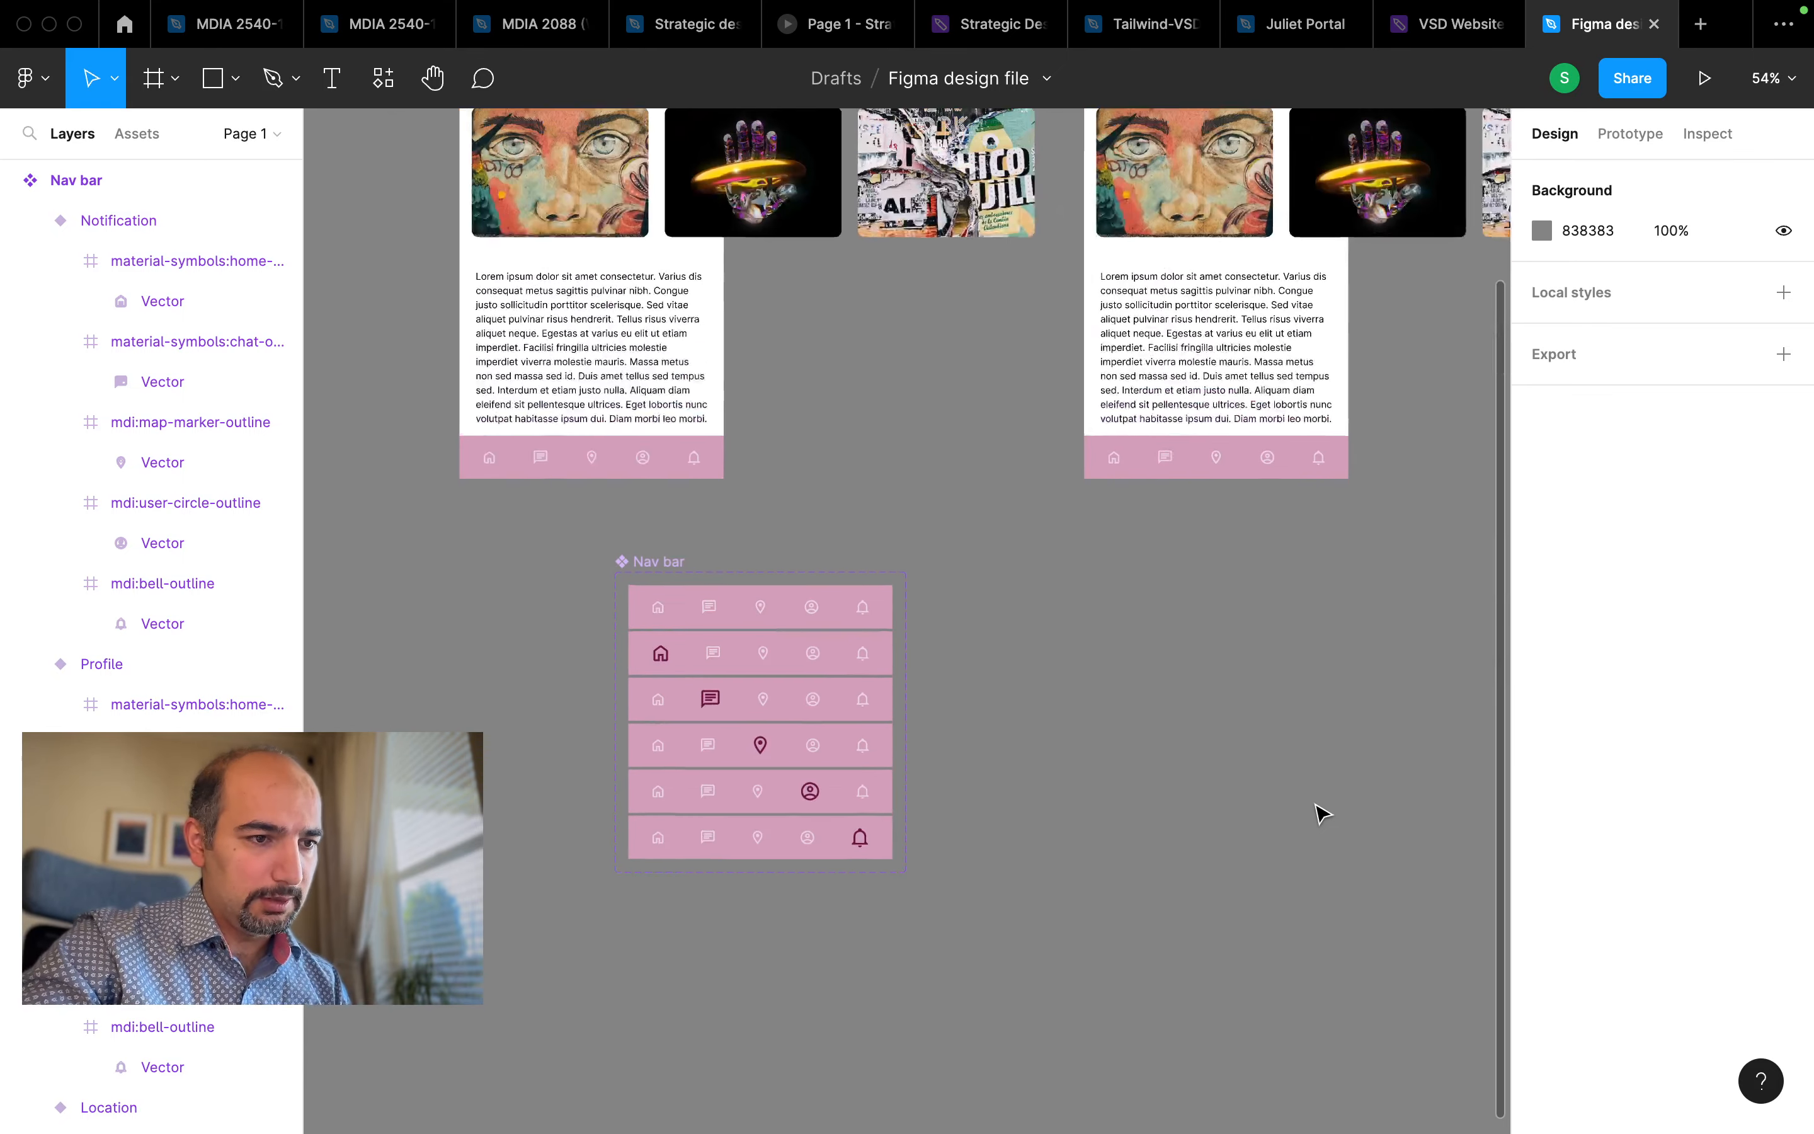
scroll(1230, 660, up, 2)
click(1166, 515)
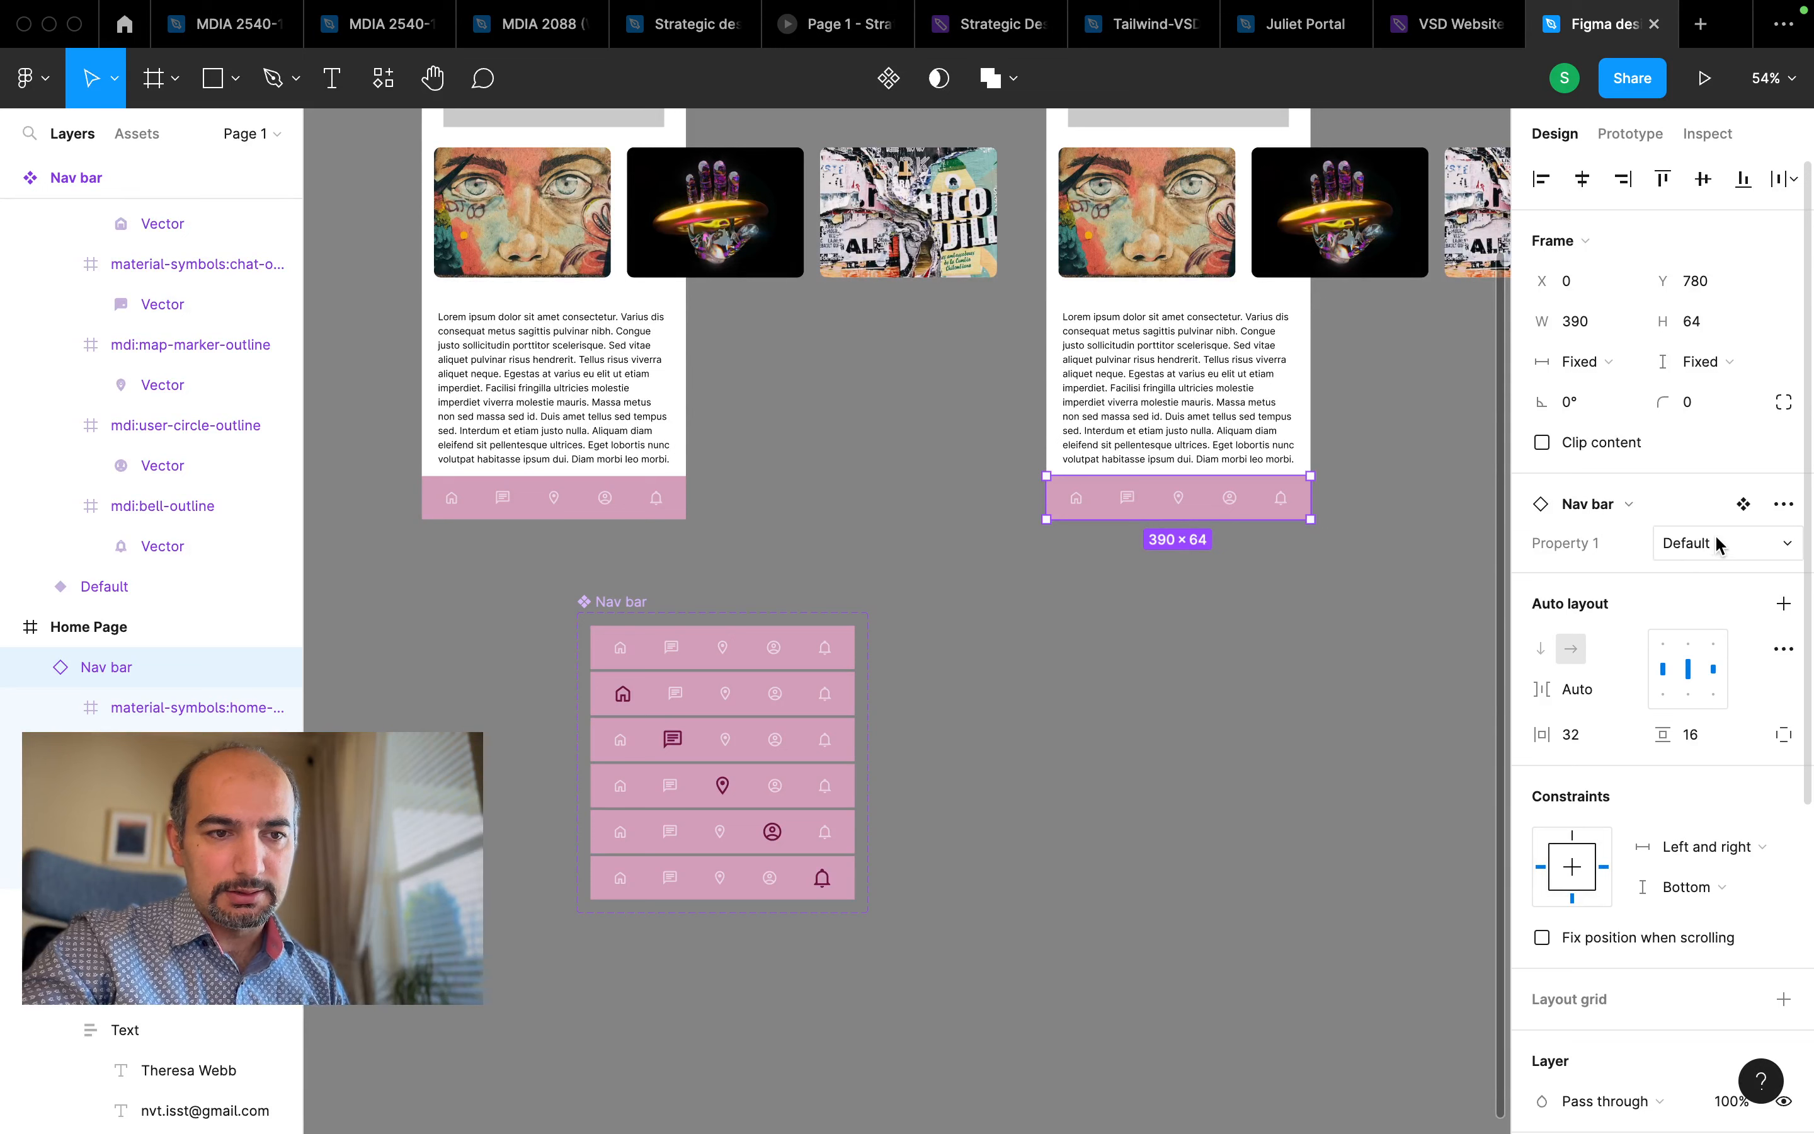
click(1759, 554)
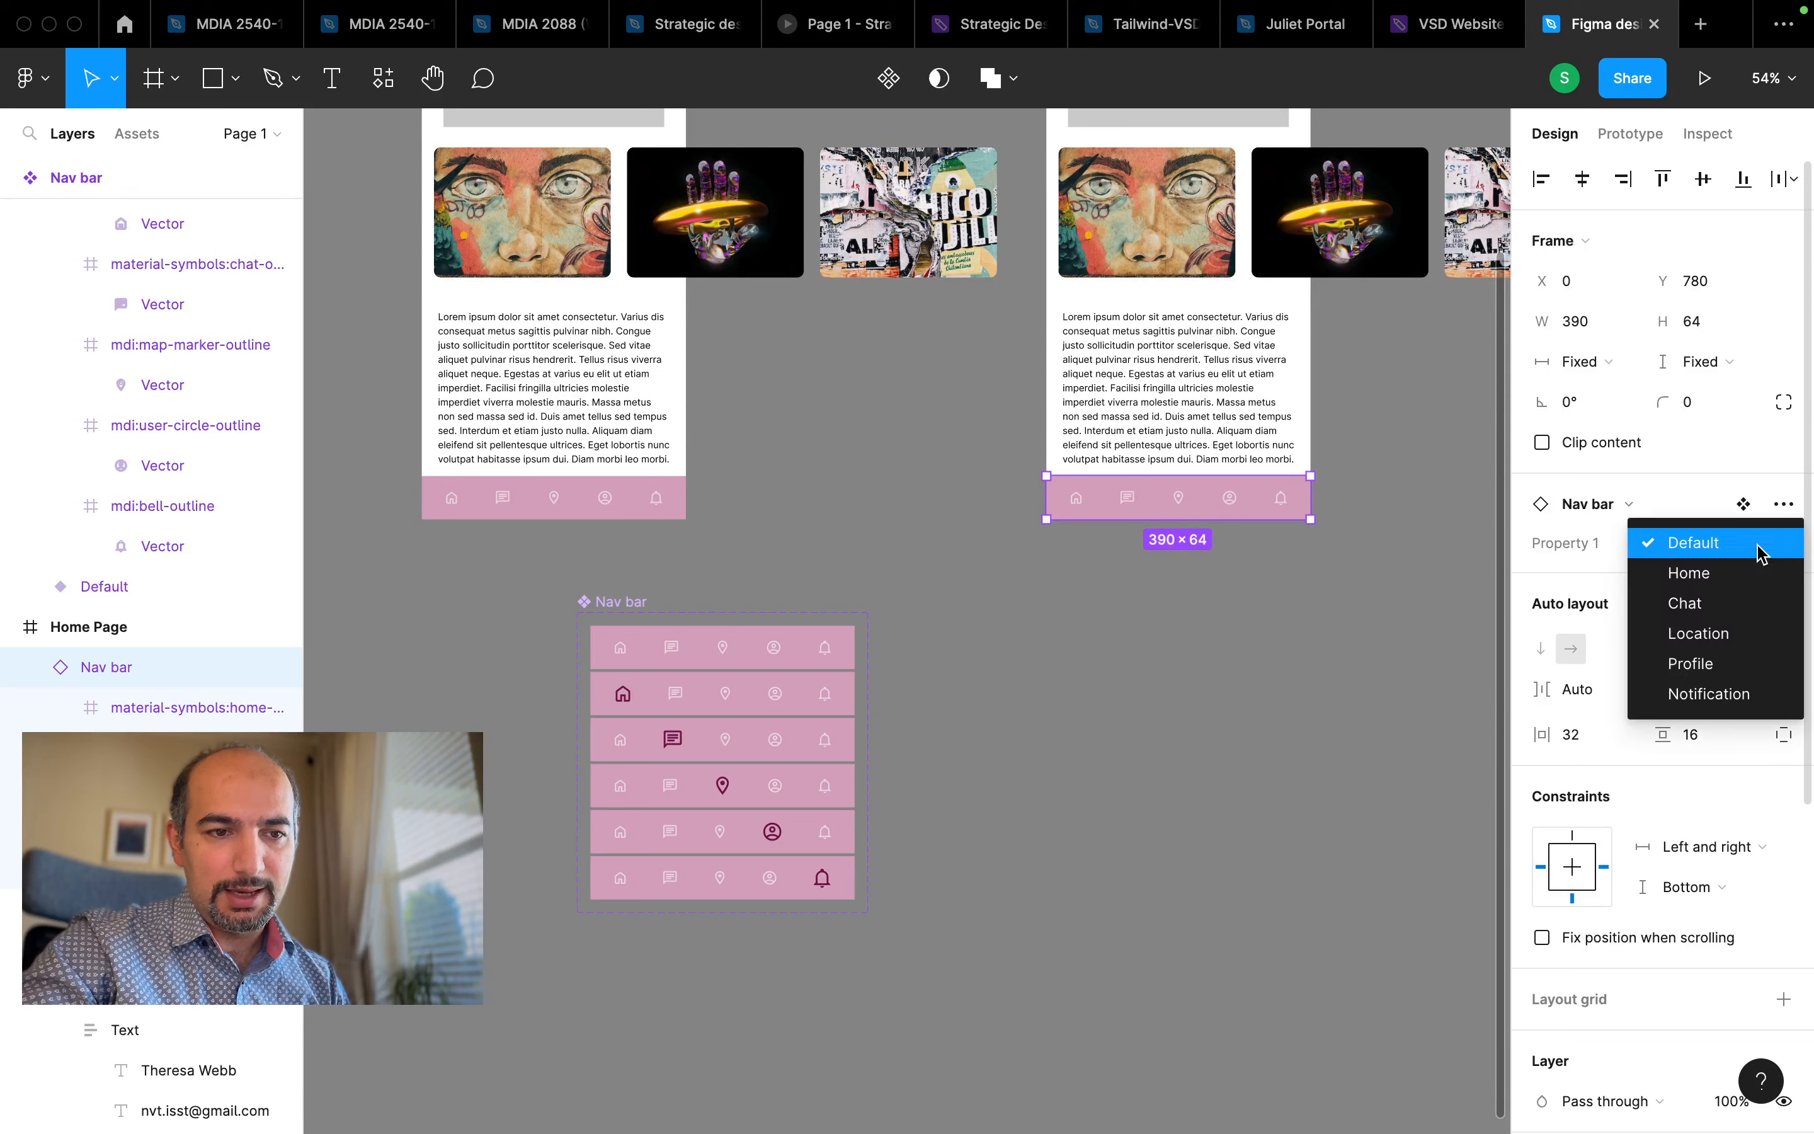
click(1707, 674)
Switch the Nav bar instance on the first Home Page frame to the Home variant
click(590, 512)
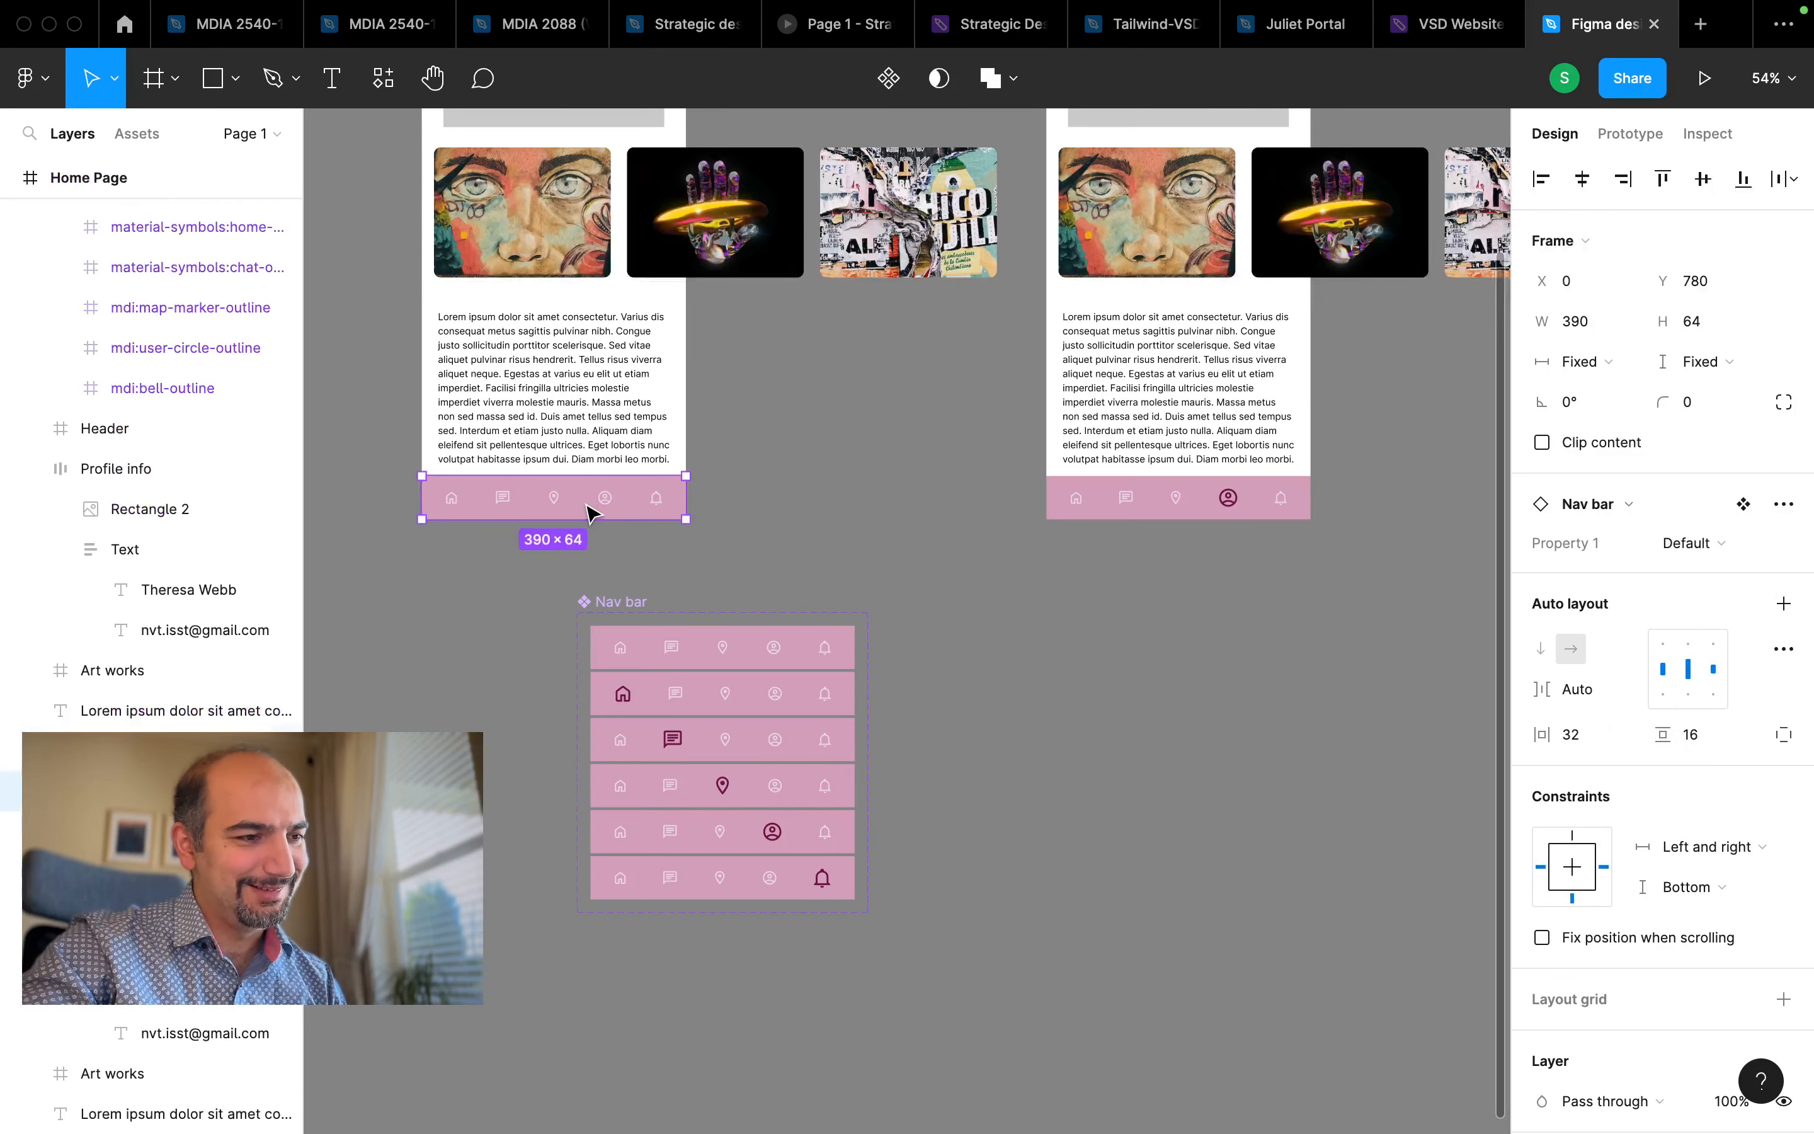
click(1706, 548)
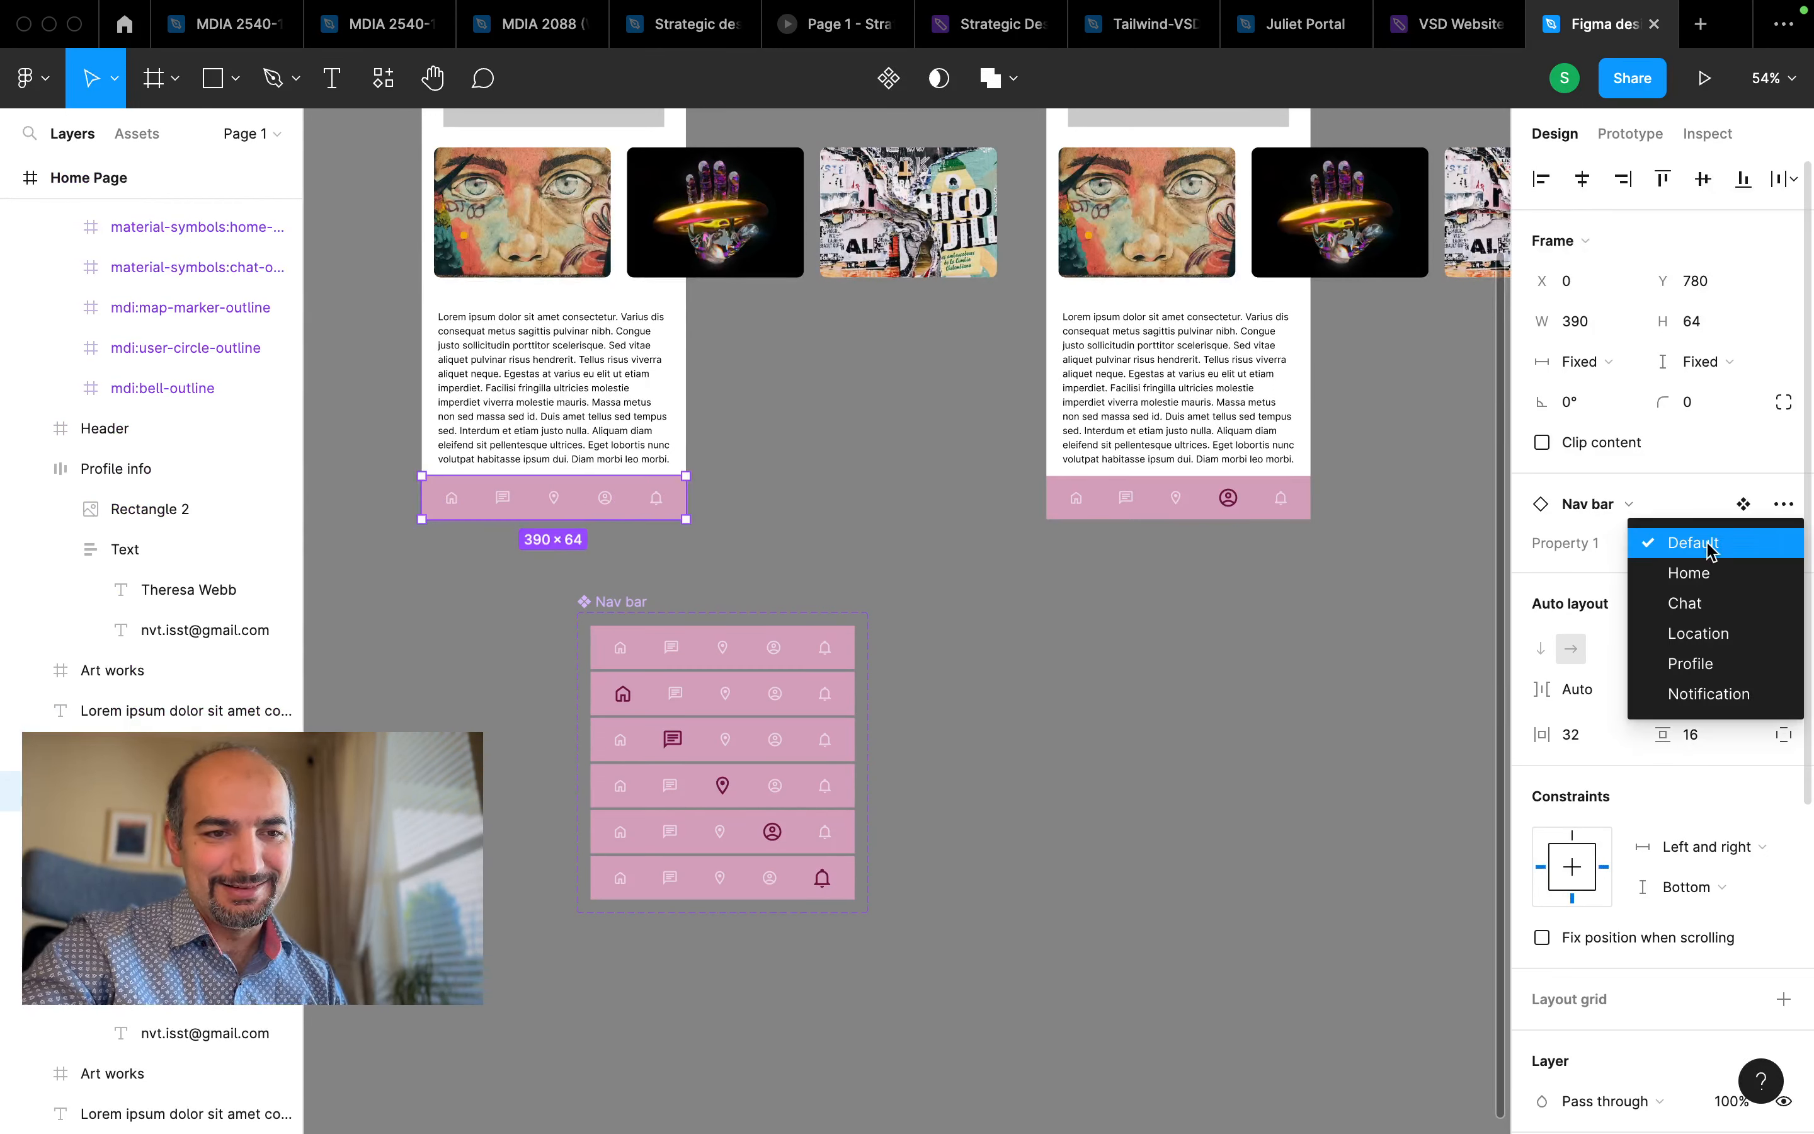
click(1711, 576)
scroll(1045, 619, up, 2)
scroll(1044, 619, left, 1)
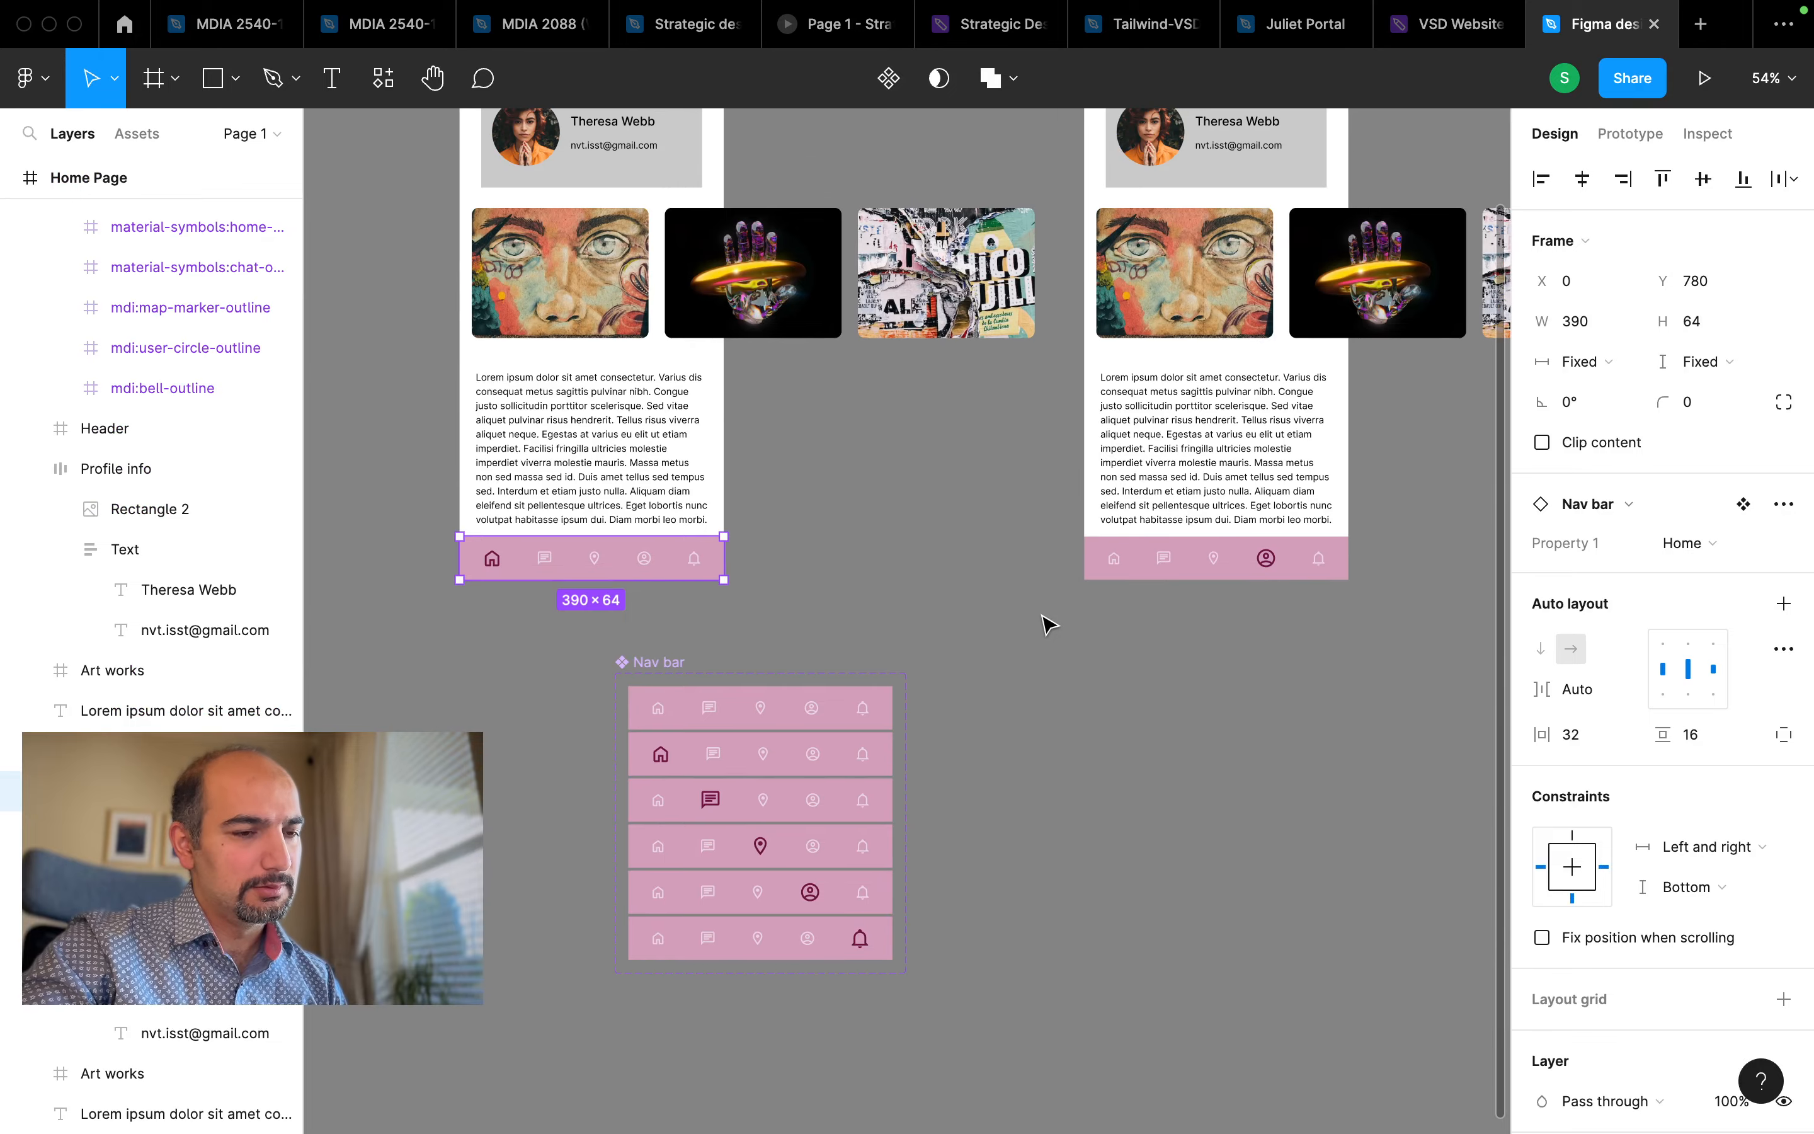
click(1047, 622)
Examine the nav bars on both Home Page frames alongside the Nav bar component variants
scroll(1048, 622, up, 3)
scroll(1048, 622, left, 1)
scroll(1048, 623, down, 5)
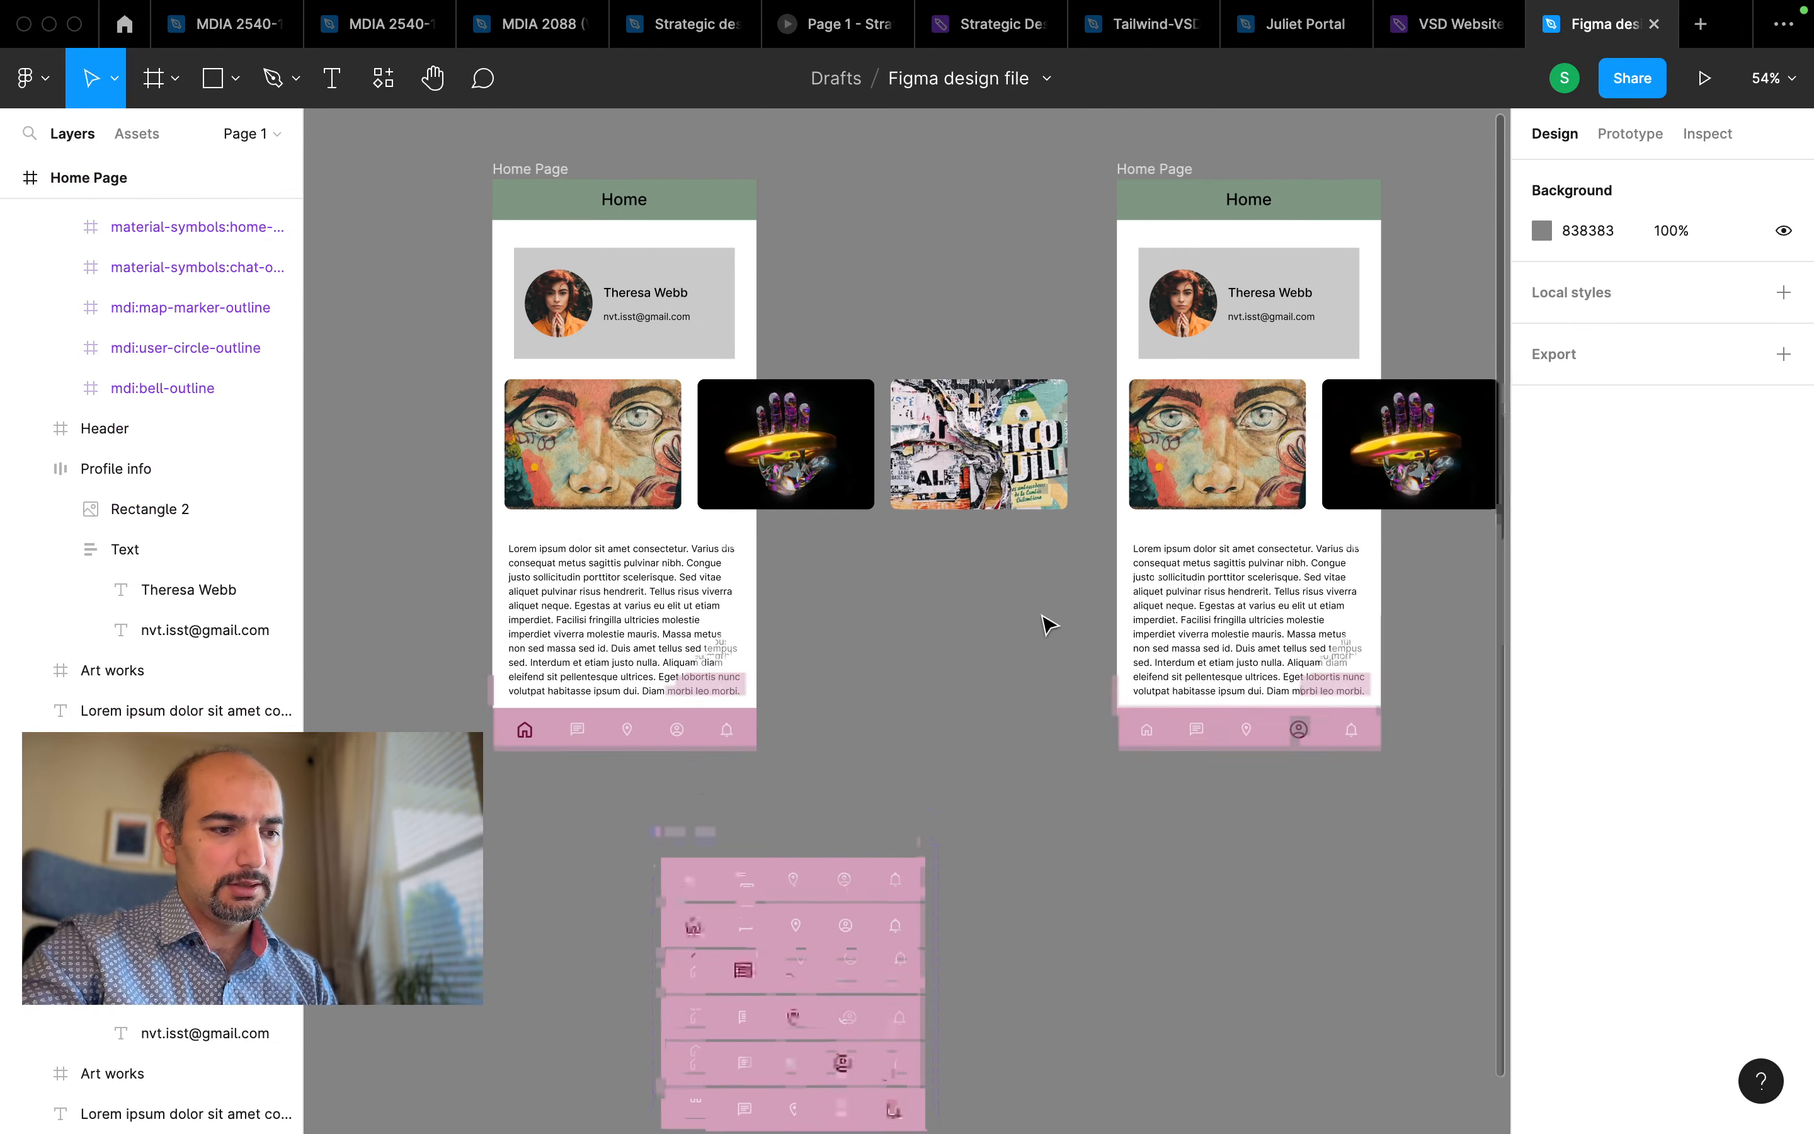
scroll(1048, 624, up, 1)
scroll(1048, 623, left, 1)
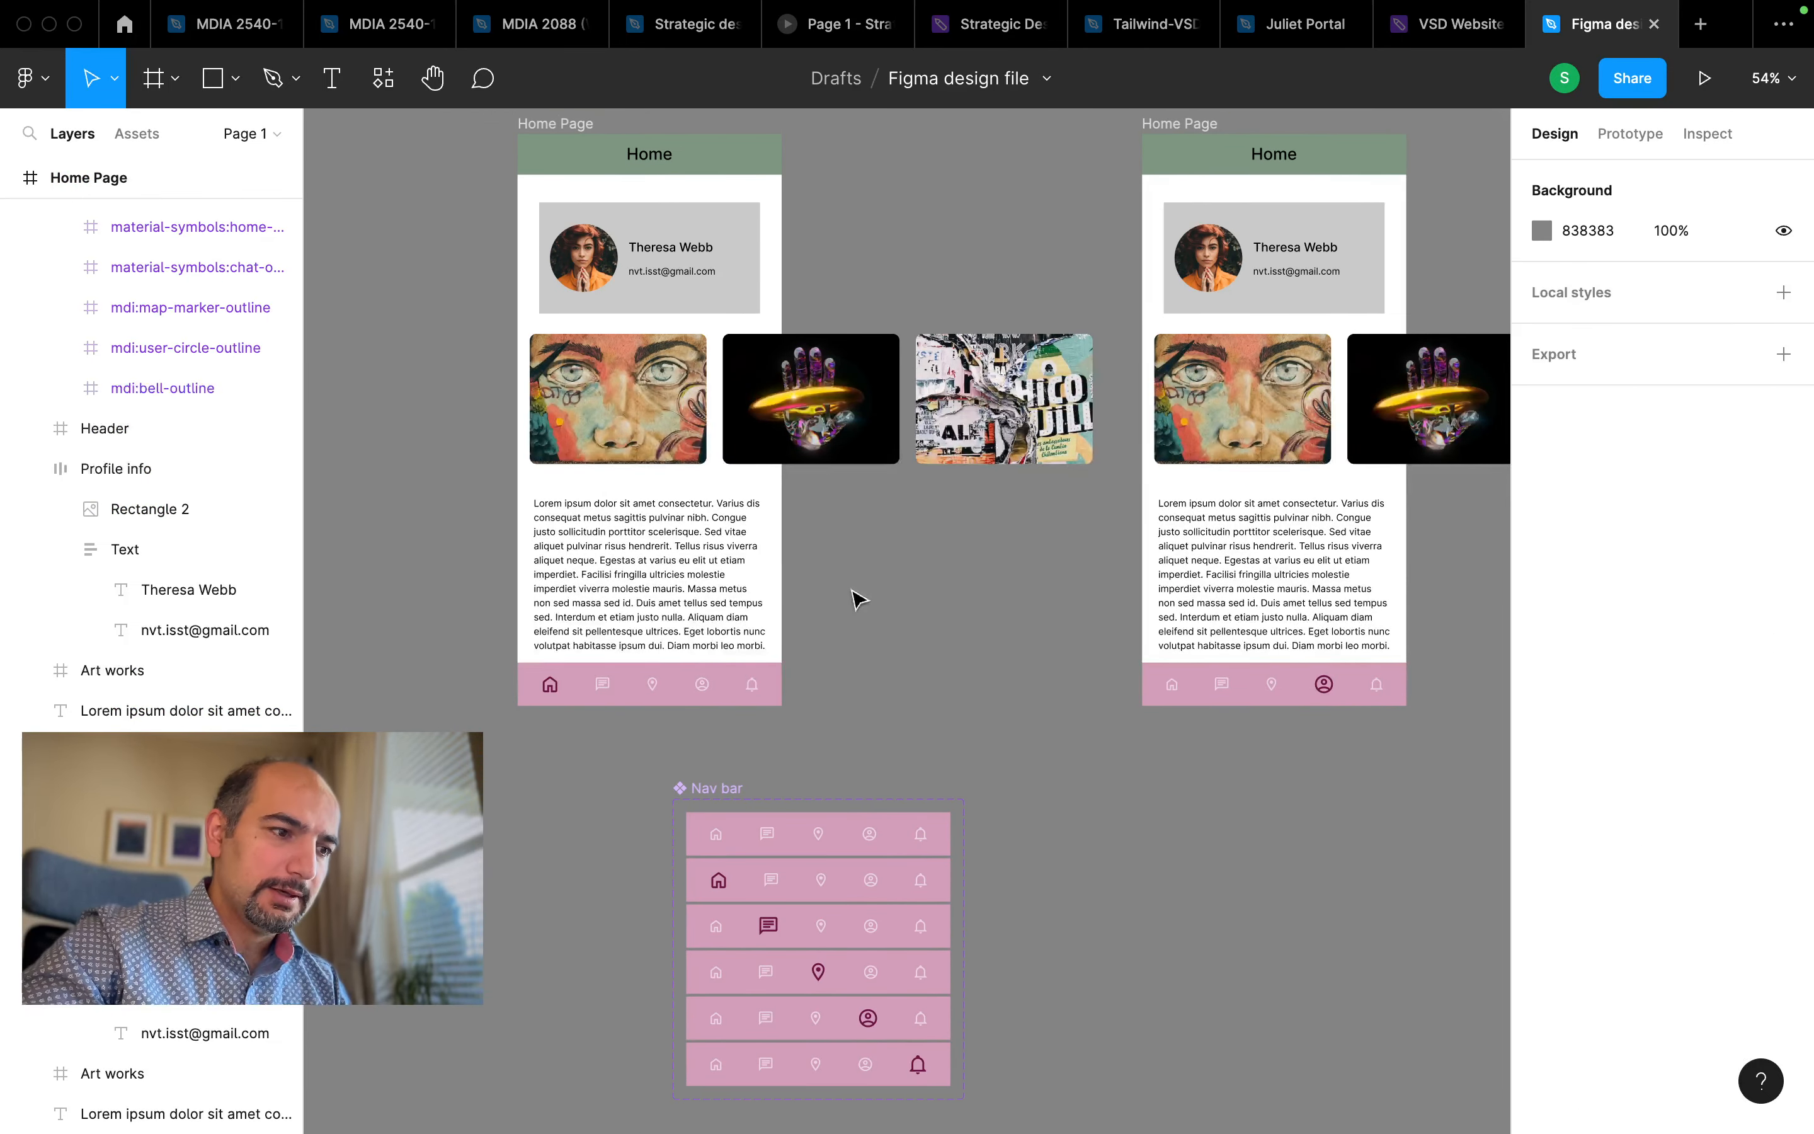
scroll(693, 694, up, 2)
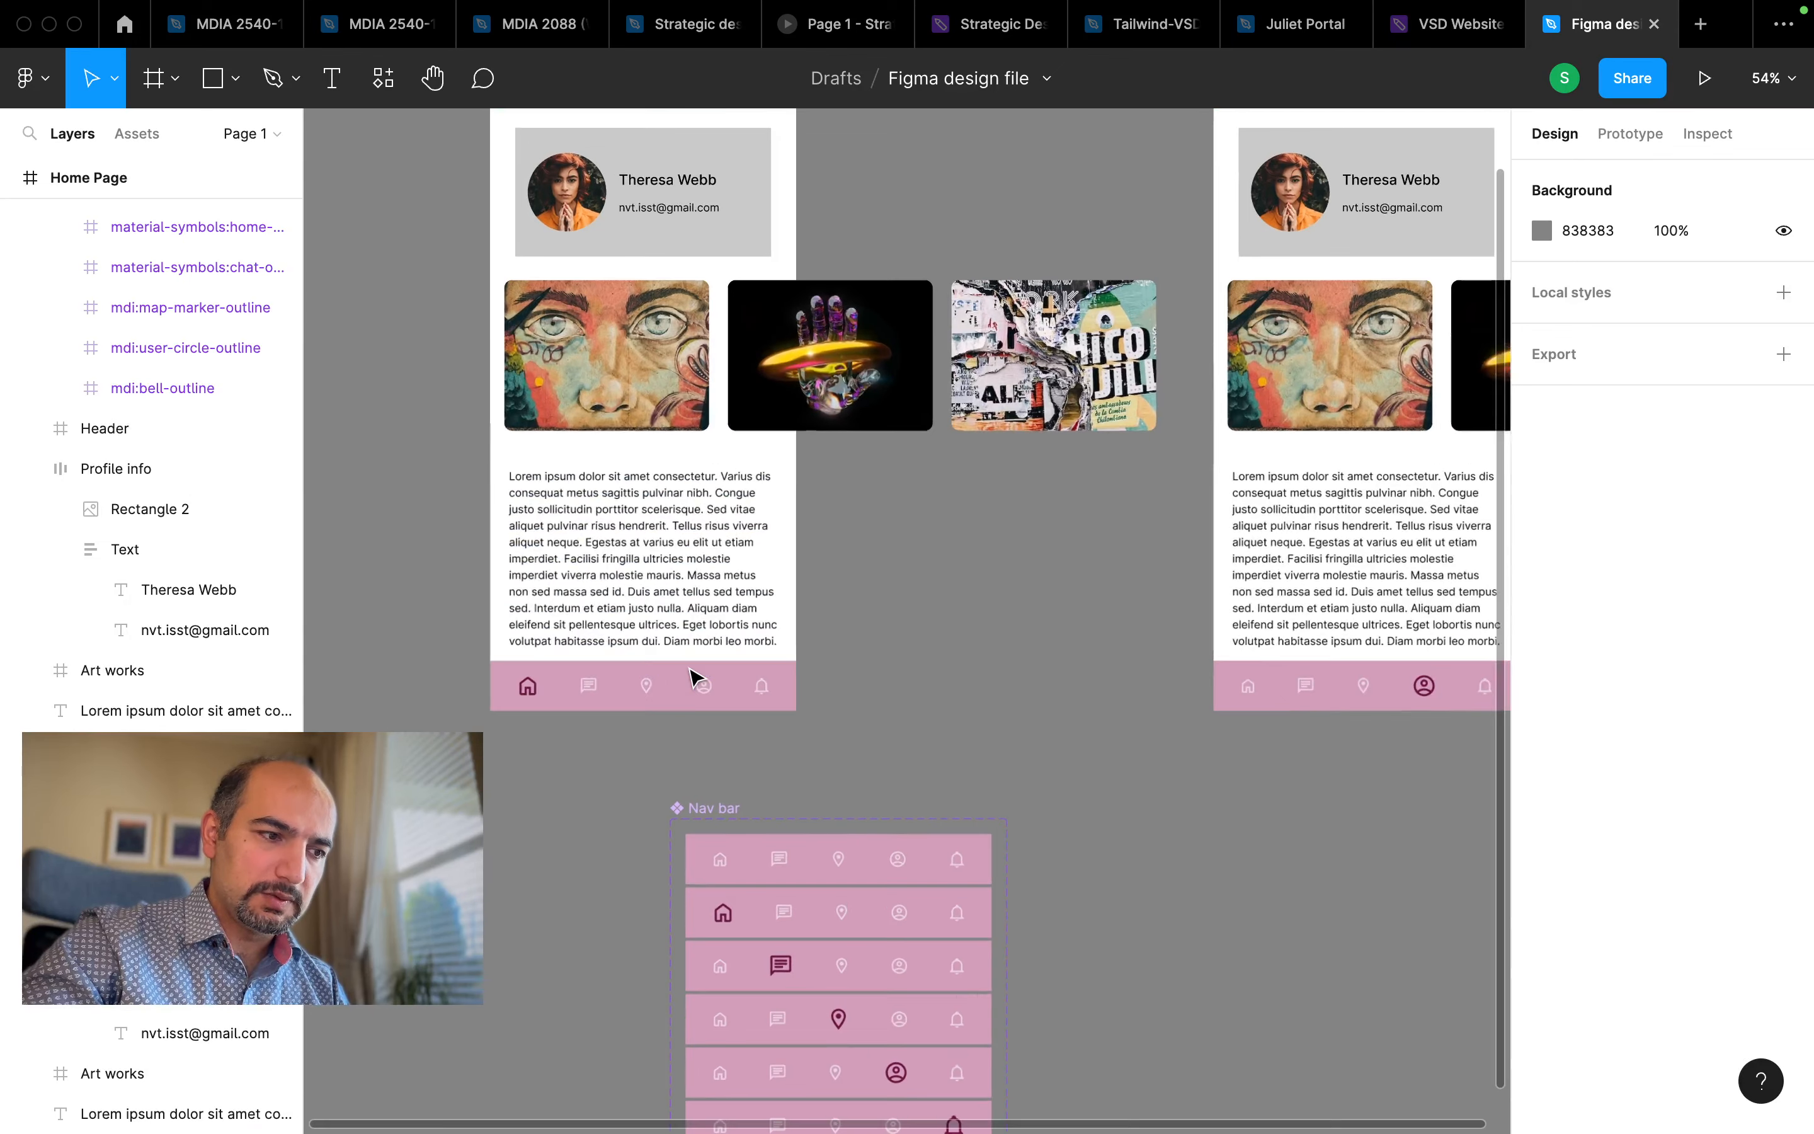
click(697, 696)
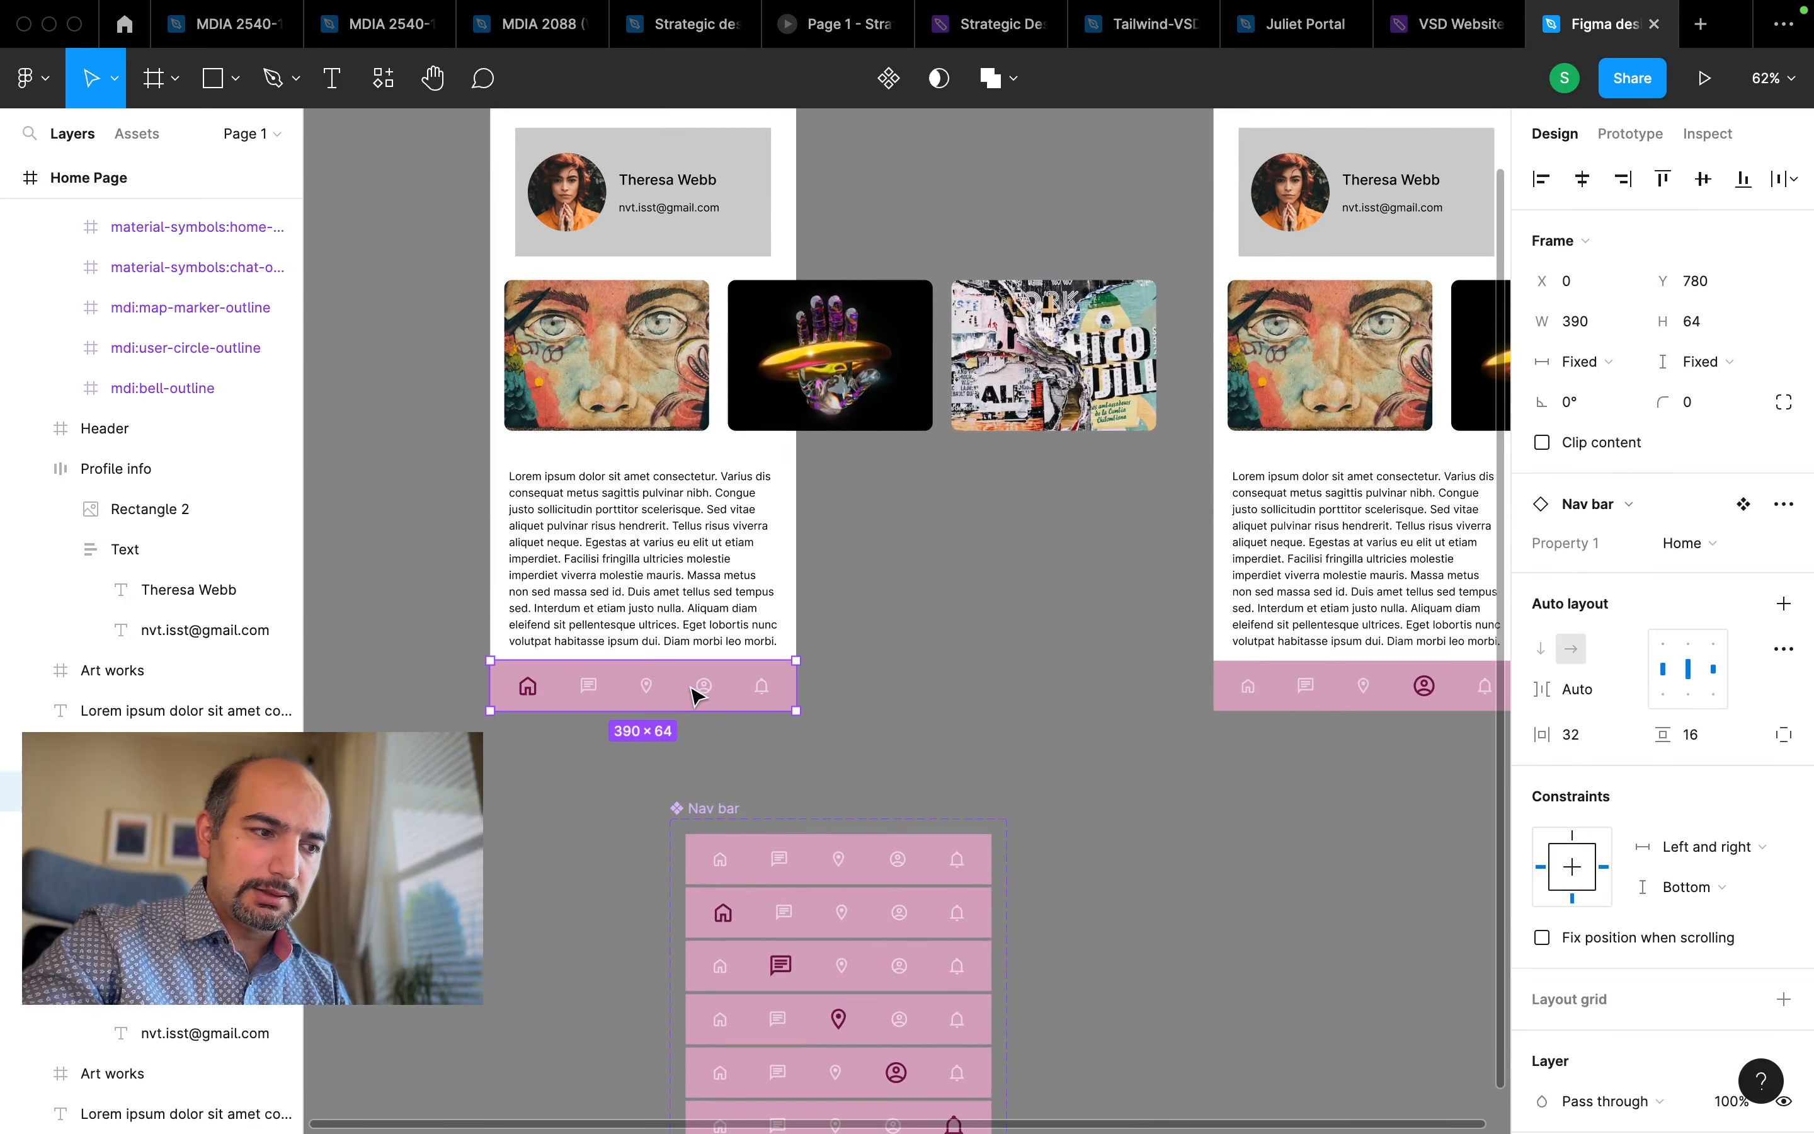
scroll(698, 696, left, 3)
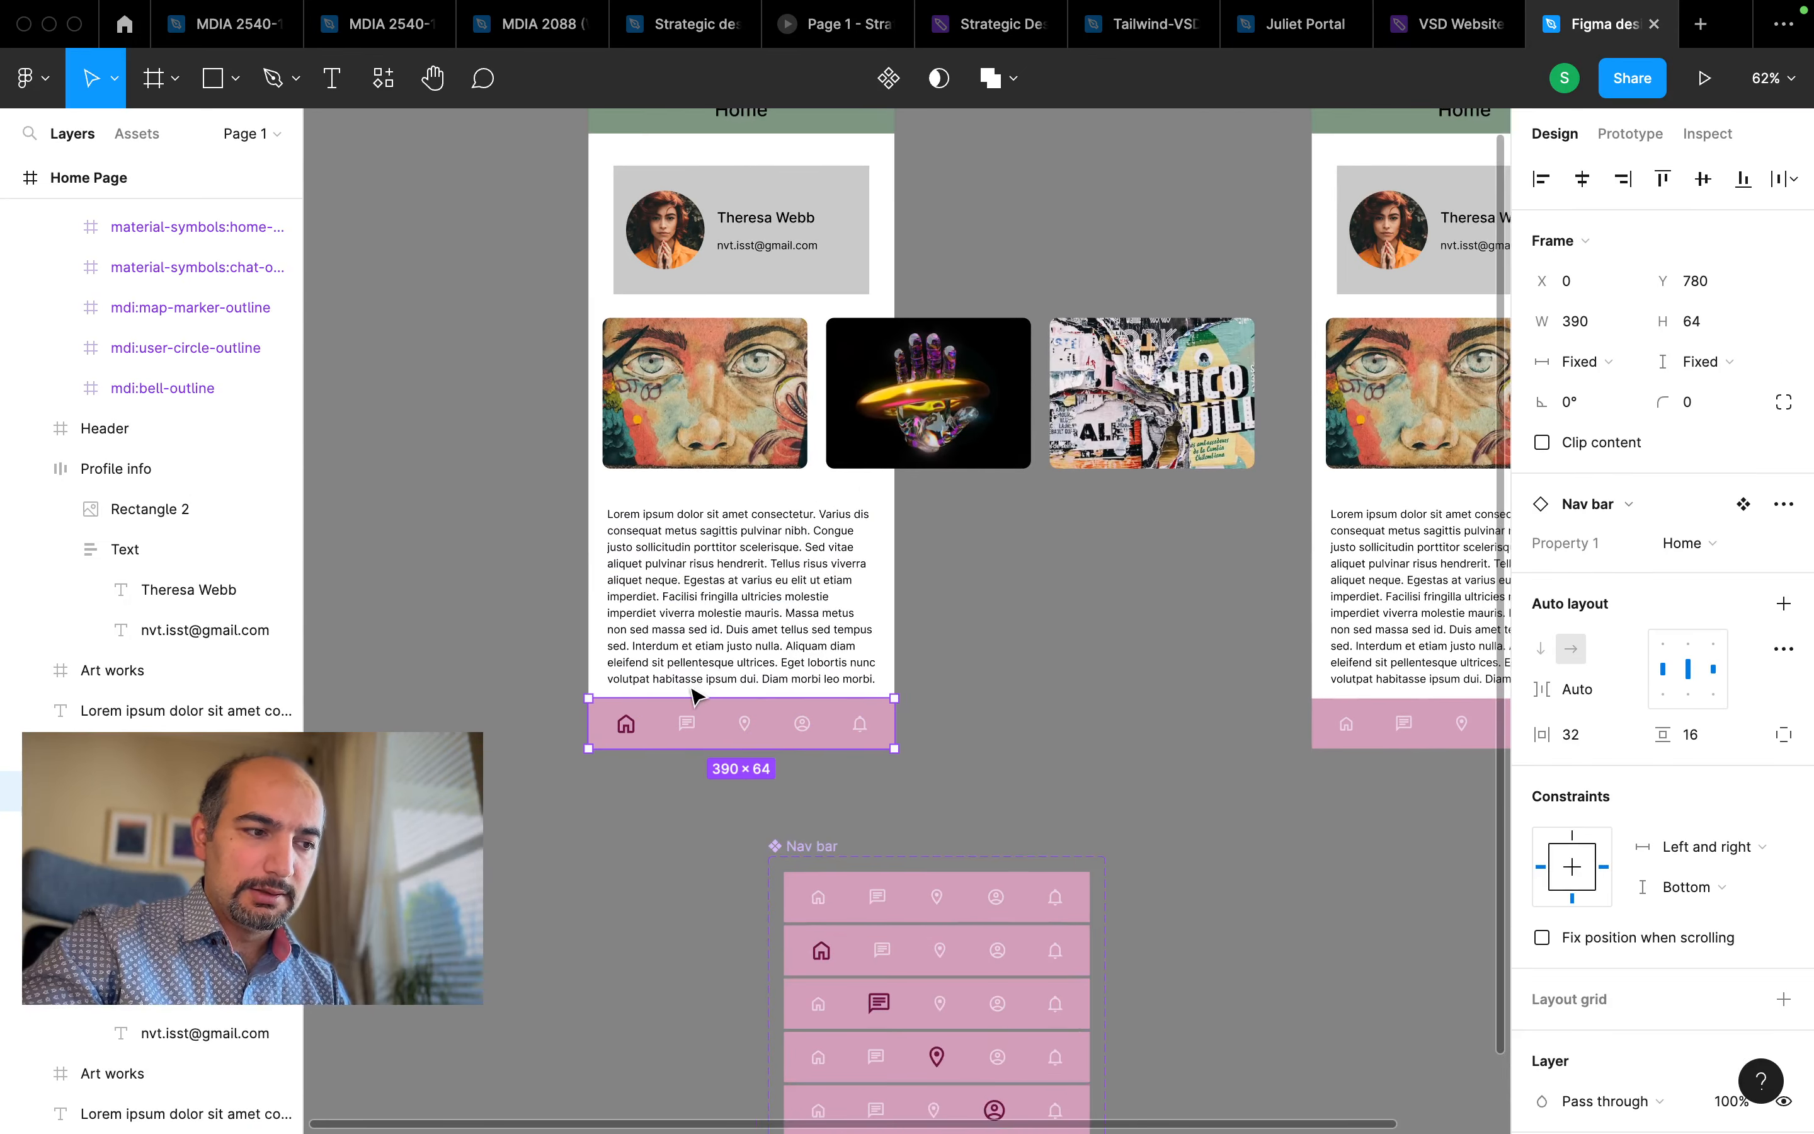
click(1028, 724)
scroll(1028, 725, right, 4)
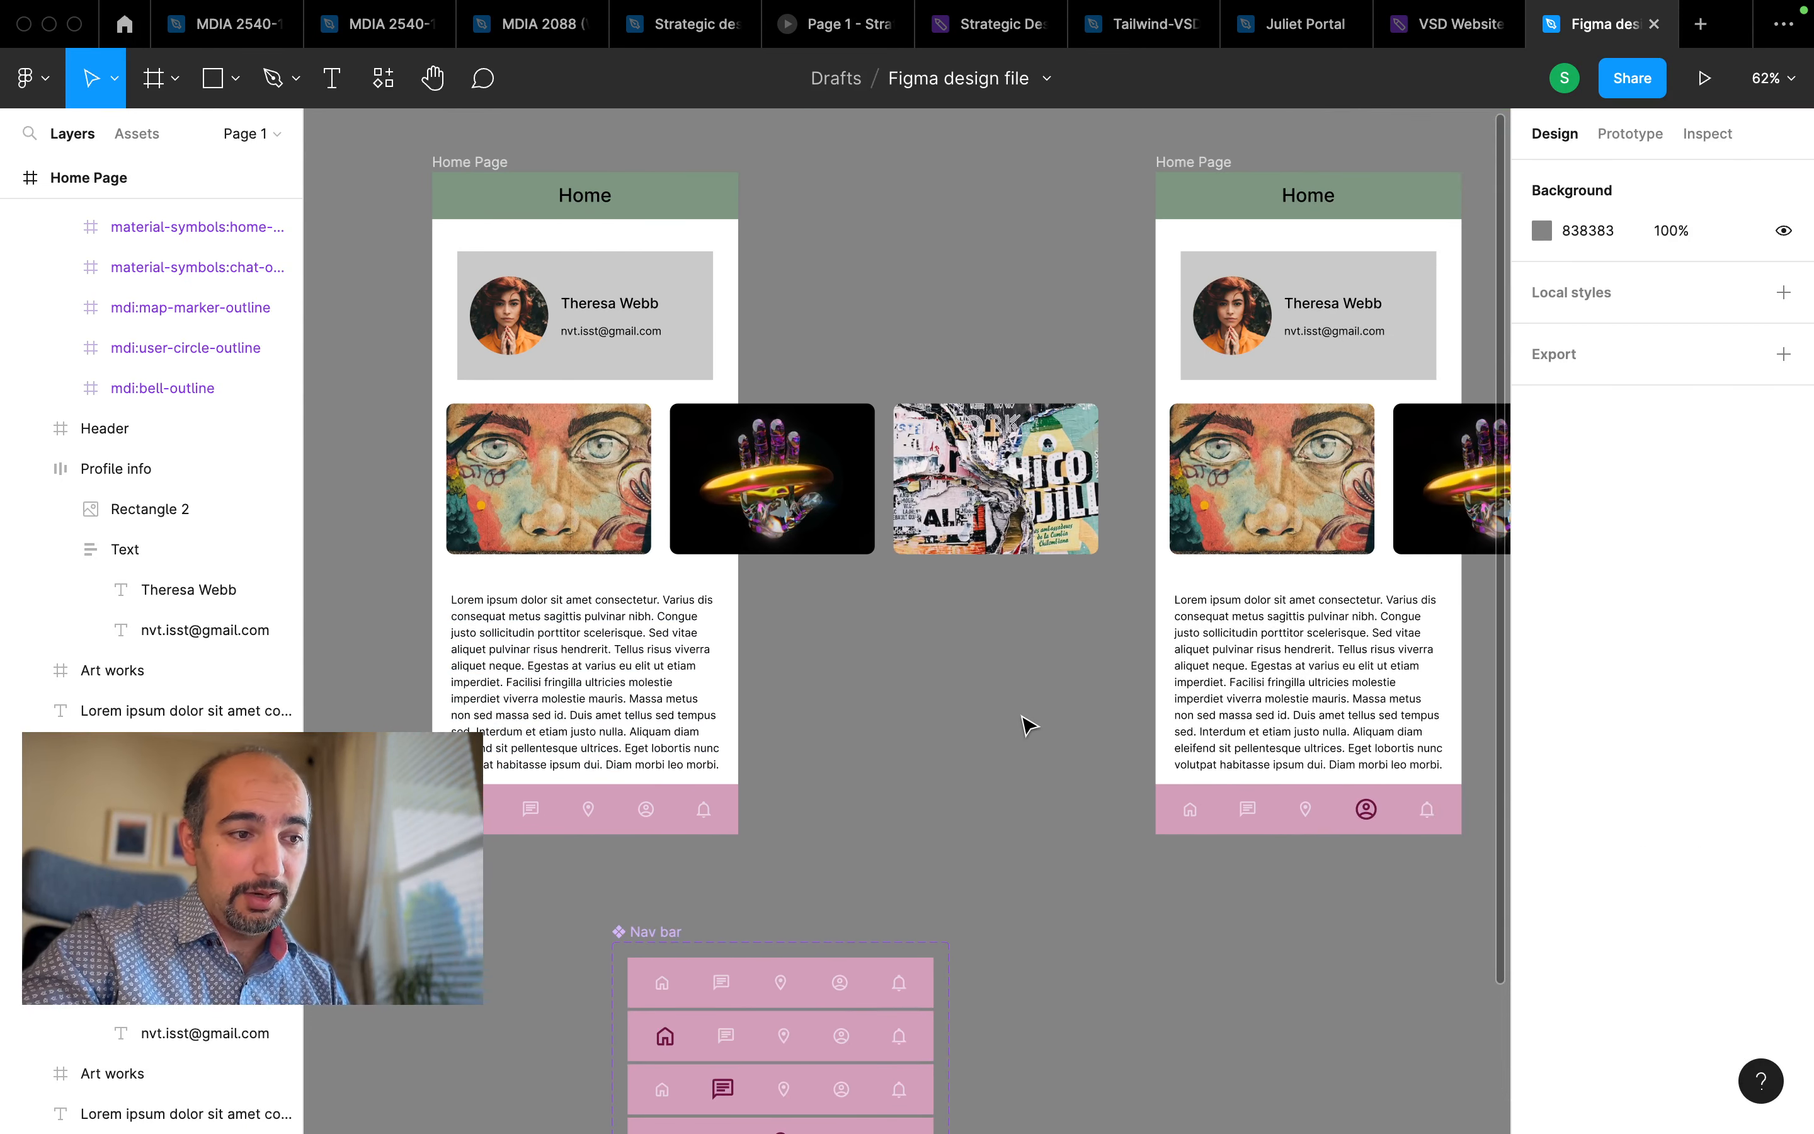